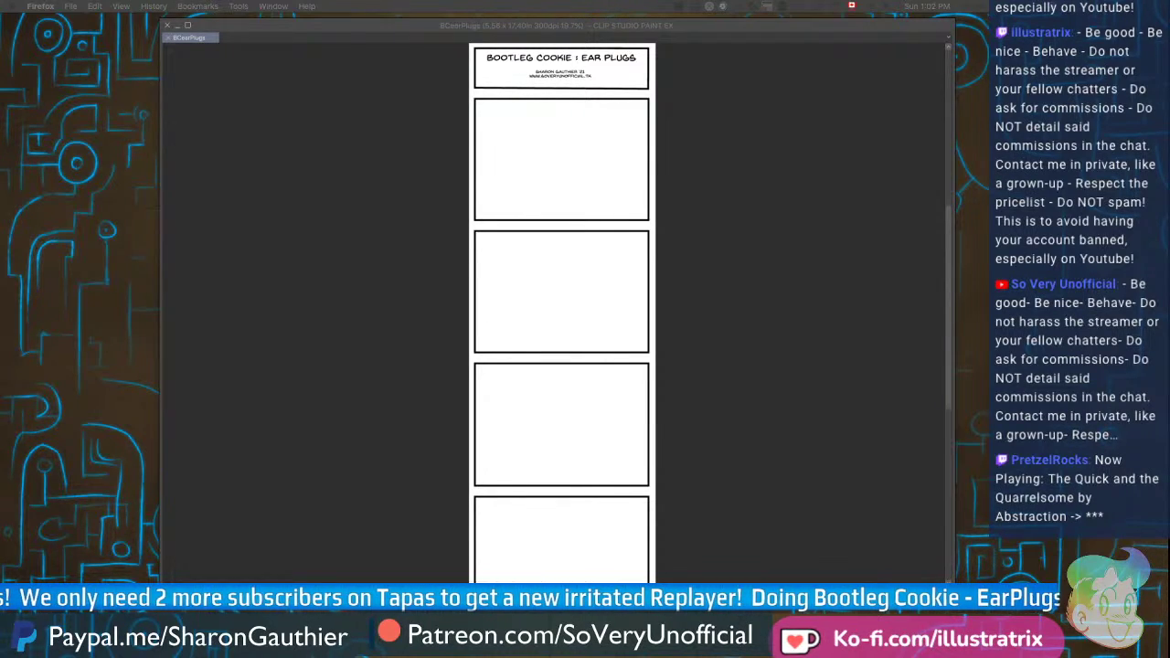
Switch to Clip Studio Paint and sketch a tilted round head with a jaw bump above a sloping body line using the Blue Real Pencil
click(381, 380)
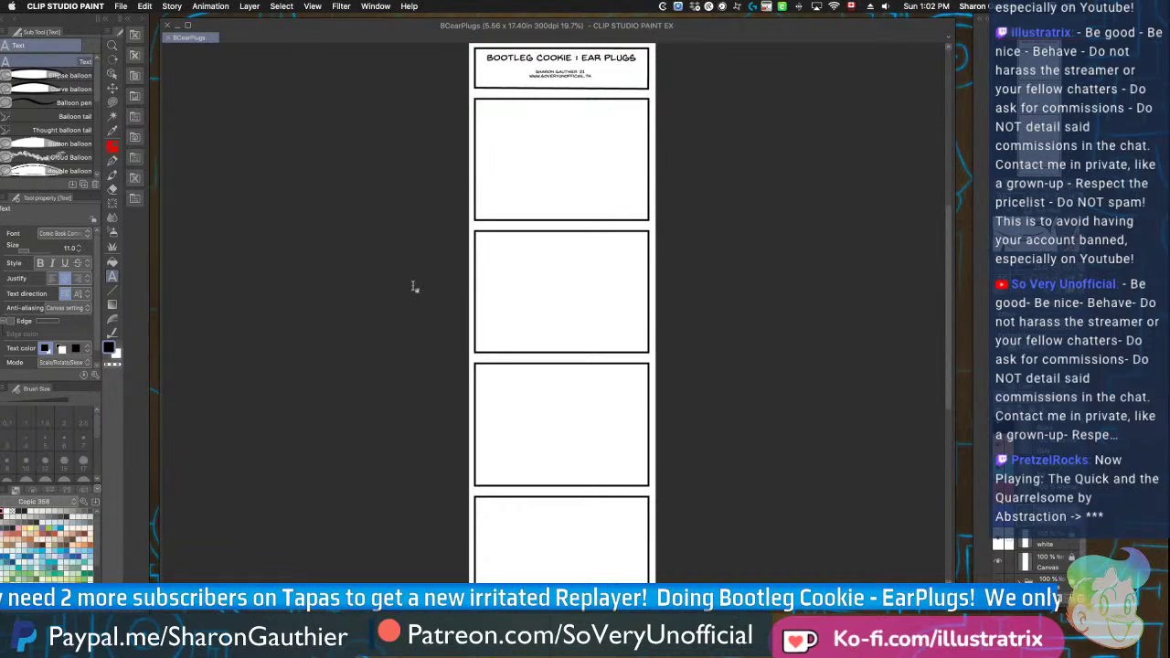
click(112, 147)
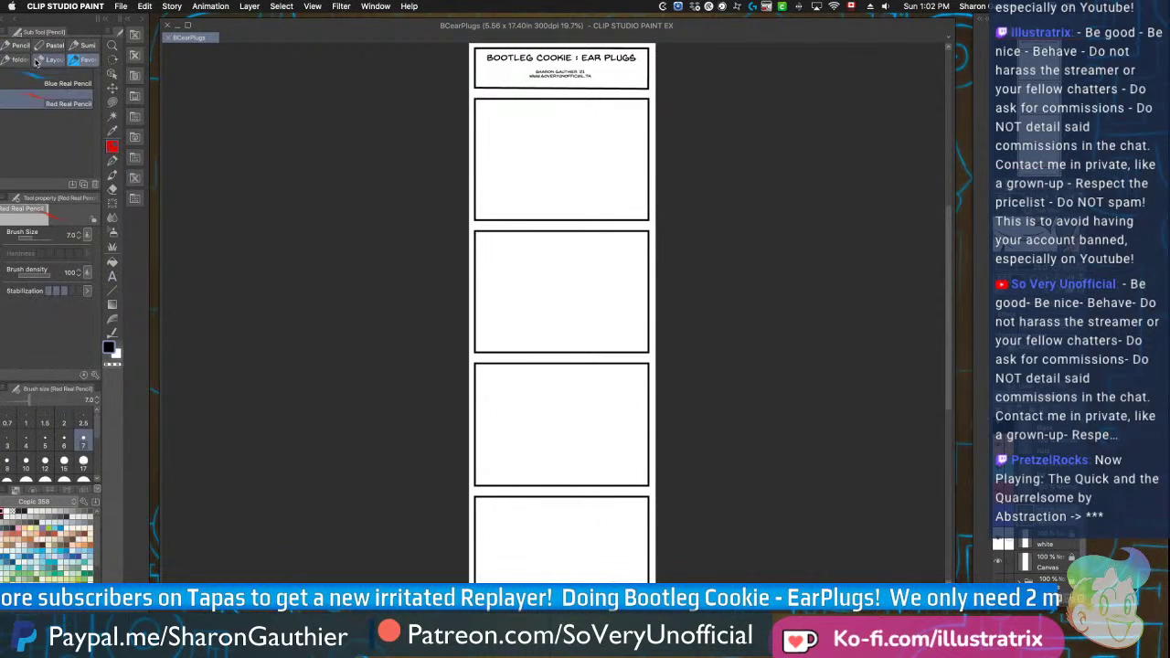
scroll(570, 417, down, 4)
scroll(587, 348, up, 6)
scroll(366, 274, down, 1)
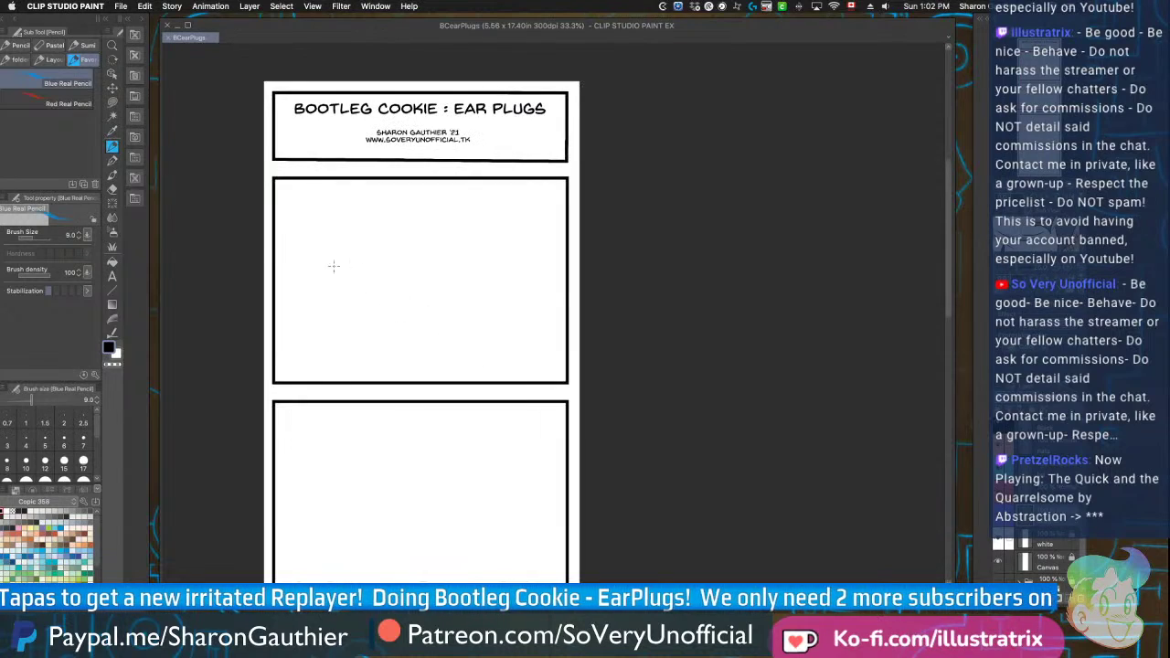
scroll(366, 280, up, 1)
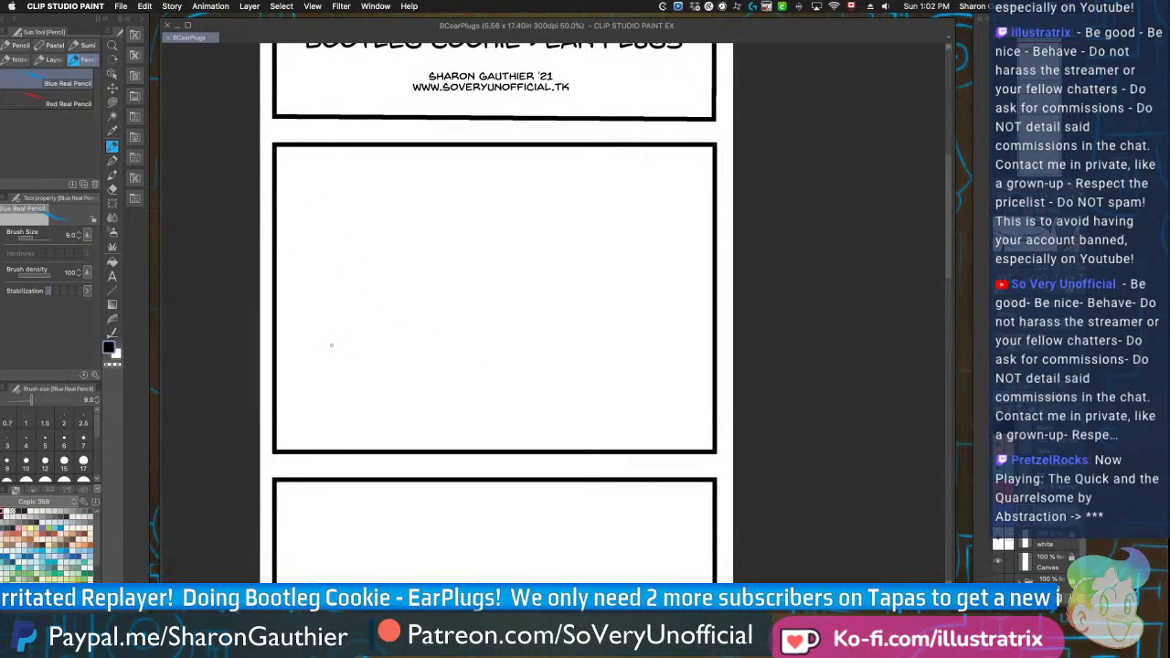
drag(286, 372, 422, 442)
mouse_move(340, 347)
mouse_down()
mouse_move(412, 355)
mouse_move(394, 319)
mouse_move(411, 333)
mouse_move(417, 381)
mouse_up()
mouse_move(419, 385)
mouse_down()
mouse_move(384, 397)
mouse_move(421, 437)
mouse_up()
drag(424, 382, 393, 397)
drag(410, 366, 395, 395)
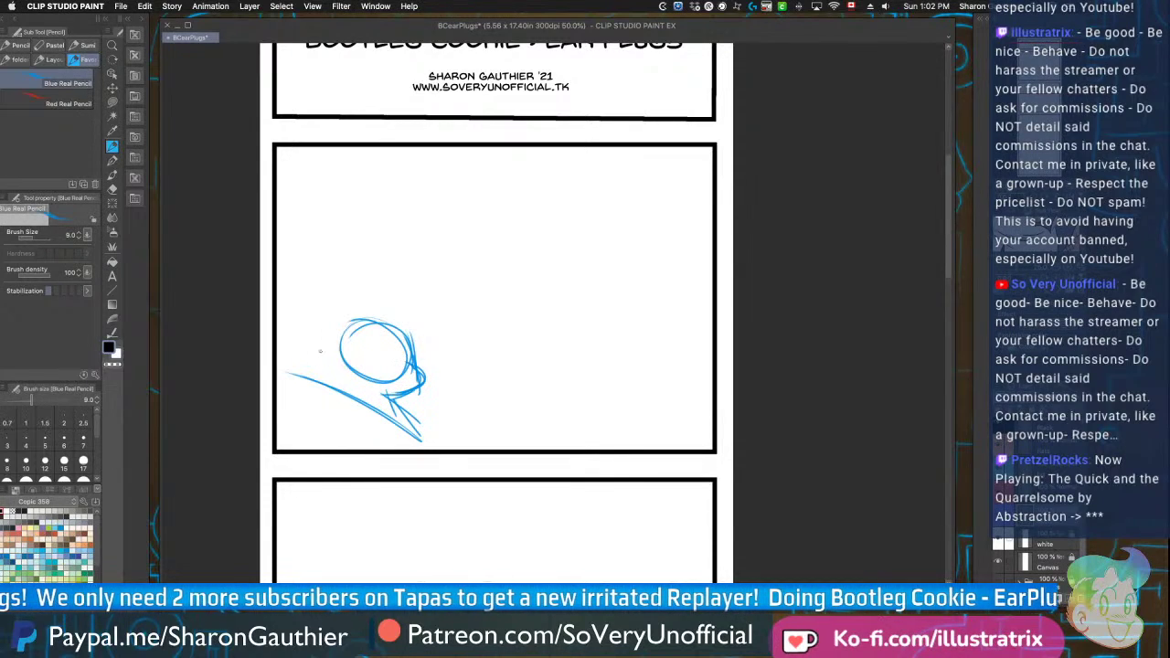
Add the hair outline, ear oval and extra slope lines to the first character, plus rounded bumps along the first panel's lower edge
mouse_move(364, 318)
mouse_down()
mouse_move(364, 294)
mouse_move(426, 338)
mouse_move(404, 357)
mouse_up()
mouse_move(353, 316)
mouse_down()
mouse_move(331, 359)
mouse_move(374, 379)
mouse_move(430, 437)
mouse_up()
mouse_move(274, 378)
mouse_down()
mouse_move(430, 390)
mouse_move(463, 440)
mouse_move(455, 427)
mouse_move(492, 436)
mouse_move(493, 451)
mouse_move(558, 447)
mouse_up()
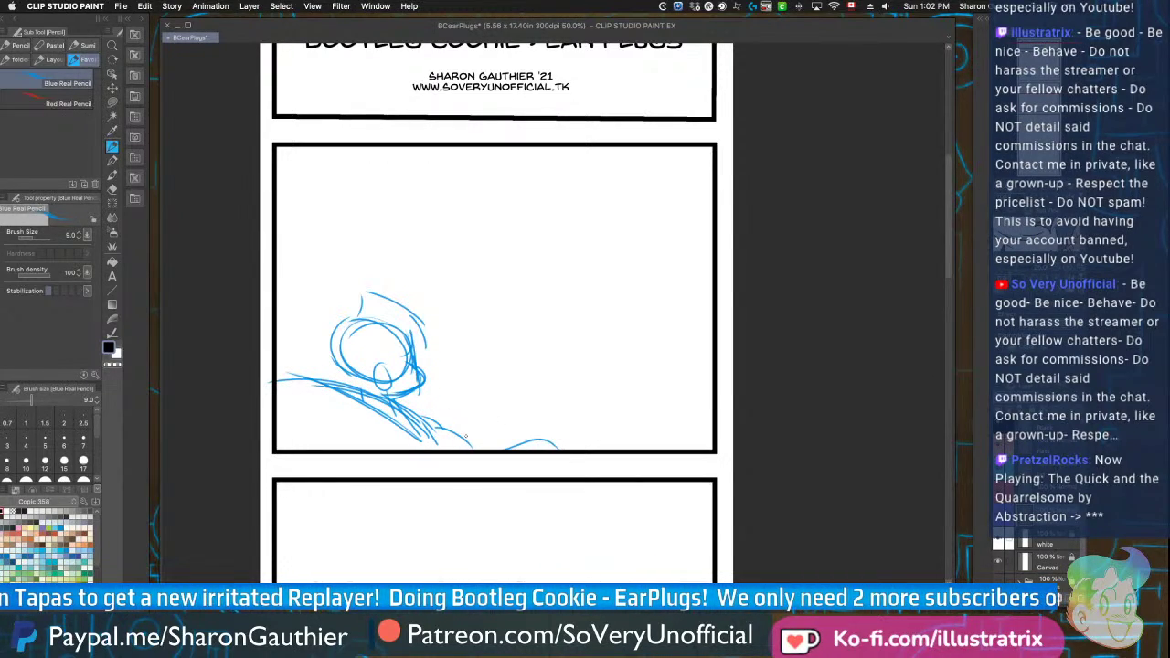
mouse_move(468, 441)
mouse_down()
mouse_move(505, 426)
mouse_move(521, 445)
mouse_up()
drag(429, 423, 478, 421)
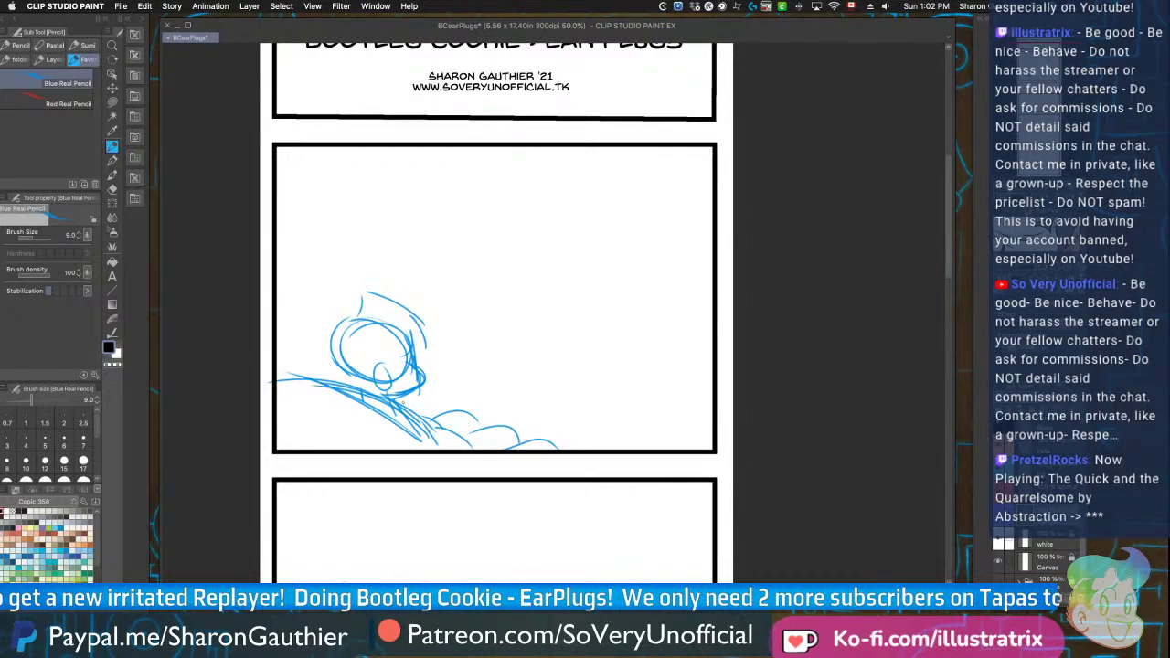
Sketch a second character's round head with jaw curve, ear and slanted body axis in the right half of the first panel
mouse_move(608, 254)
mouse_down()
mouse_move(611, 327)
mouse_move(571, 291)
mouse_move(624, 295)
mouse_move(591, 314)
mouse_move(565, 289)
mouse_up()
key(super+z)
drag(614, 322, 650, 402)
drag(624, 353, 642, 408)
scroll(644, 326, up, 3)
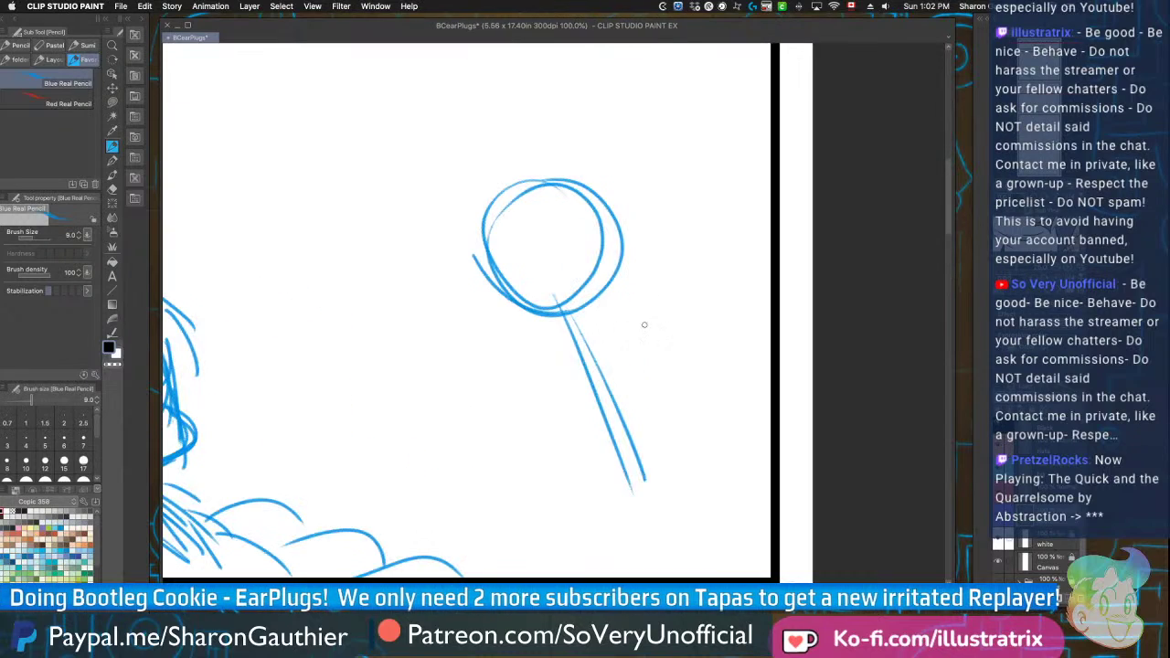
mouse_move(499, 285)
mouse_down()
mouse_move(509, 333)
mouse_move(585, 331)
mouse_move(620, 291)
mouse_move(611, 240)
mouse_up()
mouse_move(610, 299)
mouse_down()
mouse_move(572, 330)
mouse_move(581, 323)
mouse_up()
mouse_move(620, 252)
mouse_down()
mouse_move(594, 253)
mouse_move(605, 246)
mouse_up()
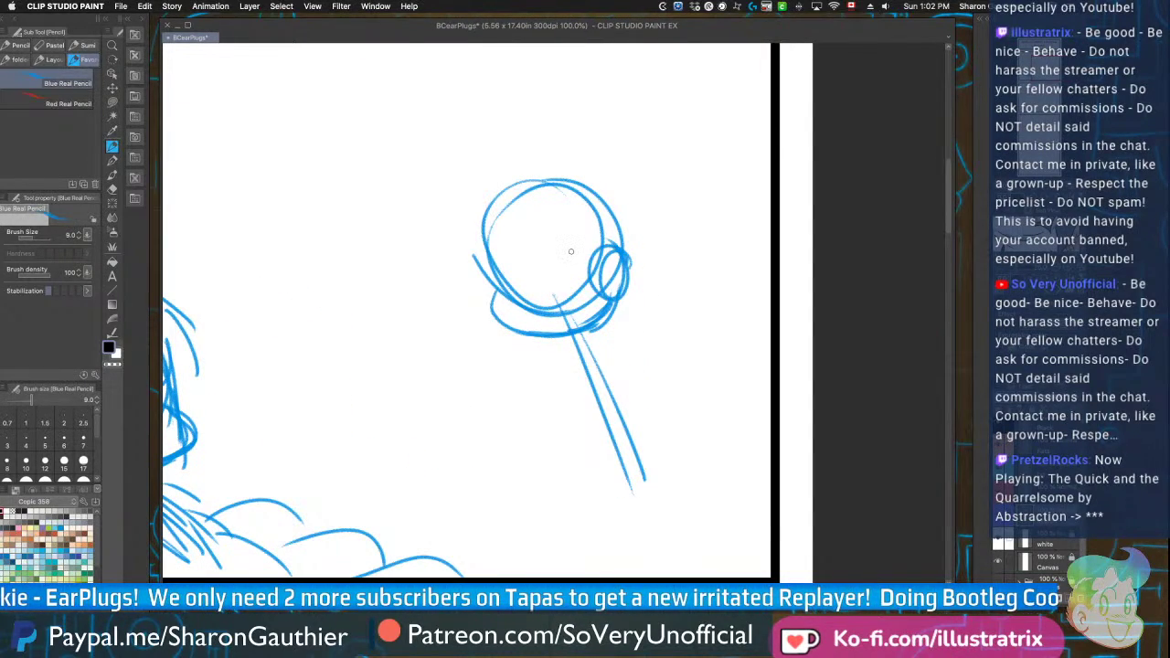
Sketch the second character's pear-shaped torso around the slanted body axis, widening toward rounded hips
mouse_move(592, 327)
mouse_down()
mouse_move(656, 421)
mouse_move(578, 448)
mouse_up()
drag(590, 340, 679, 470)
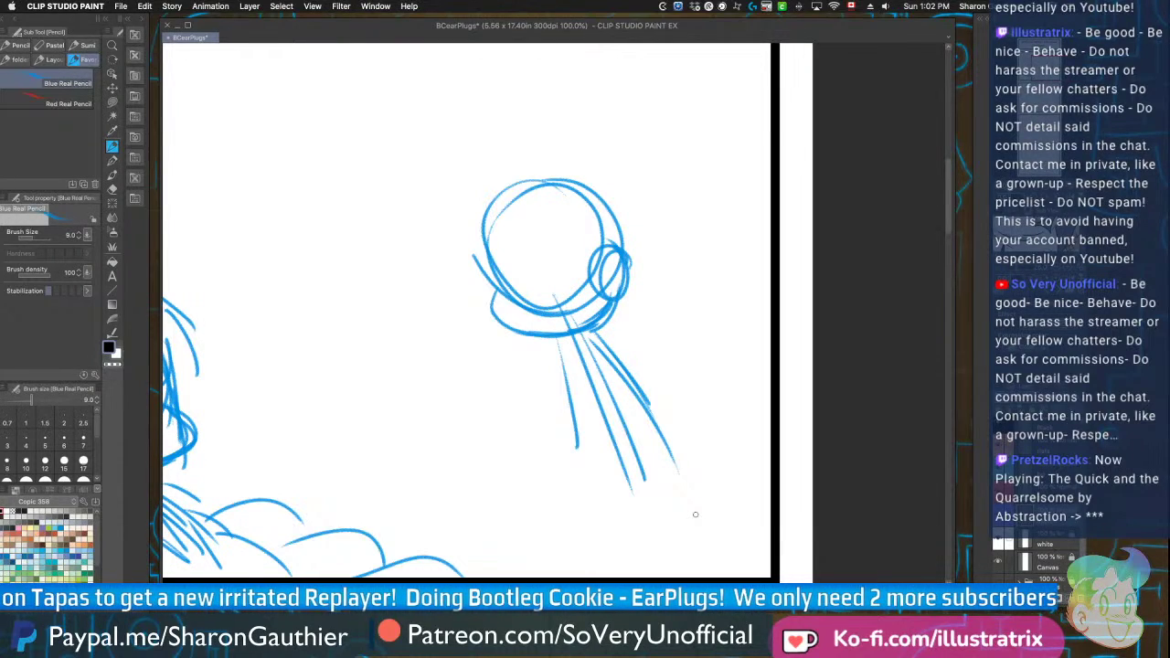
drag(594, 331, 680, 457)
mouse_move(657, 398)
mouse_down()
mouse_move(687, 462)
mouse_move(599, 504)
mouse_move(570, 413)
mouse_move(640, 505)
mouse_move(677, 408)
mouse_up()
drag(680, 494, 638, 386)
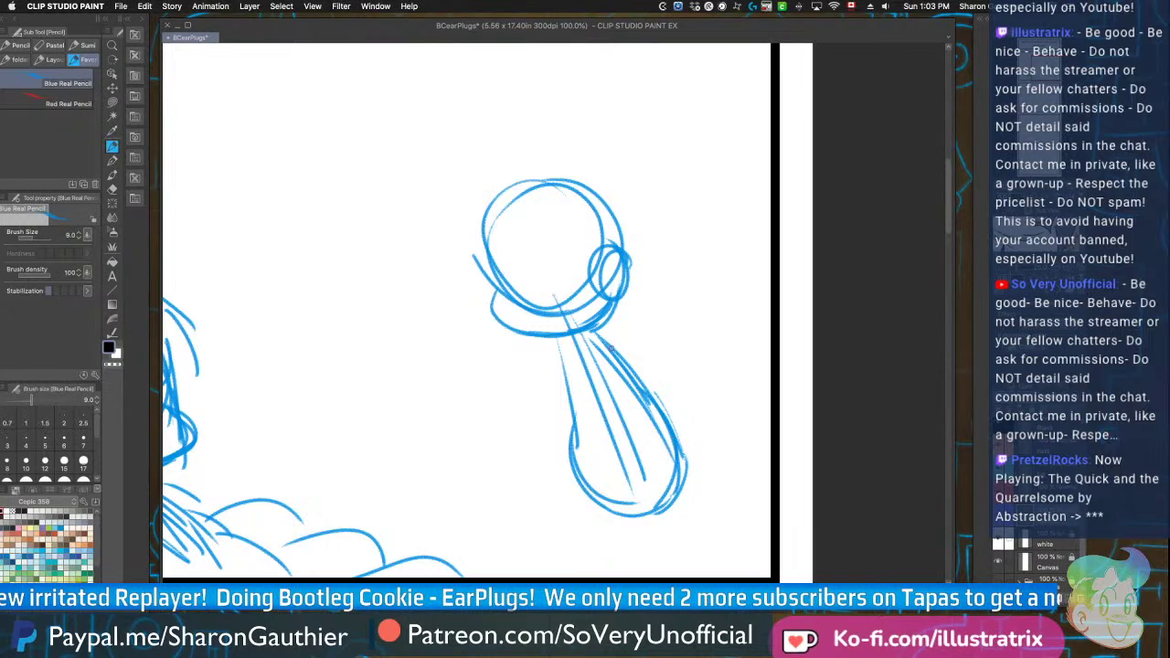
Sketch the second character's bent arm with a small raised hand and thumb, and add a waist curve and shoulder line
mouse_move(610, 338)
mouse_down()
mouse_move(640, 411)
mouse_move(614, 340)
mouse_move(629, 376)
mouse_move(646, 351)
mouse_move(651, 364)
mouse_move(640, 331)
mouse_move(652, 324)
mouse_move(631, 348)
mouse_move(670, 355)
mouse_up()
drag(602, 335, 629, 345)
drag(594, 338, 618, 374)
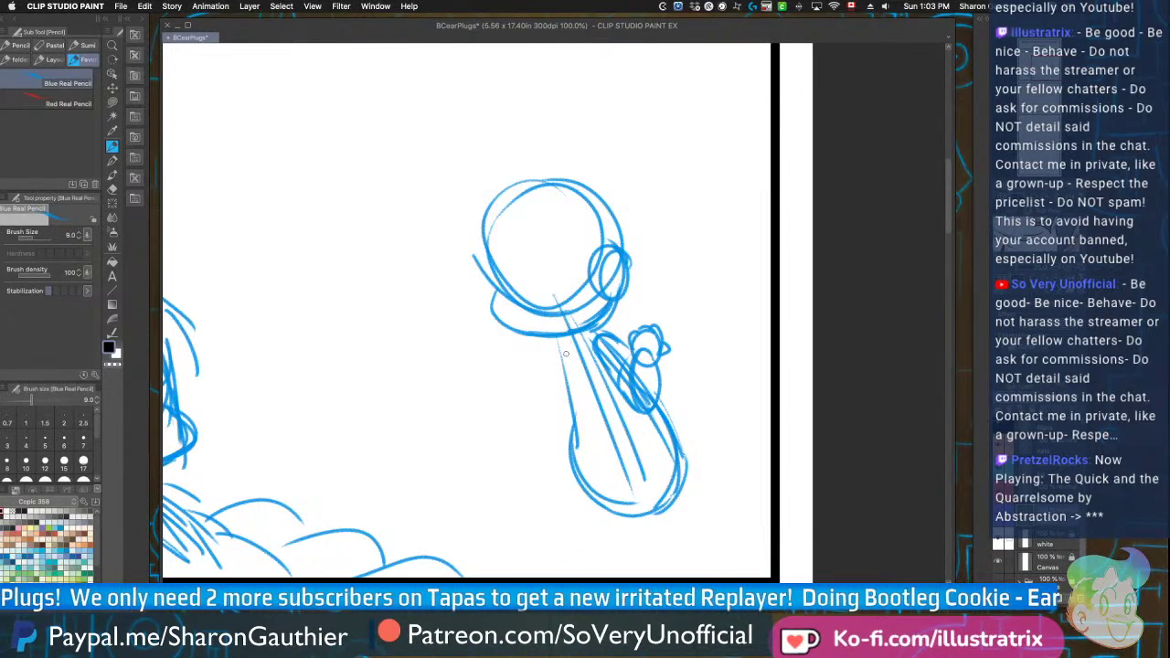
drag(662, 449, 574, 441)
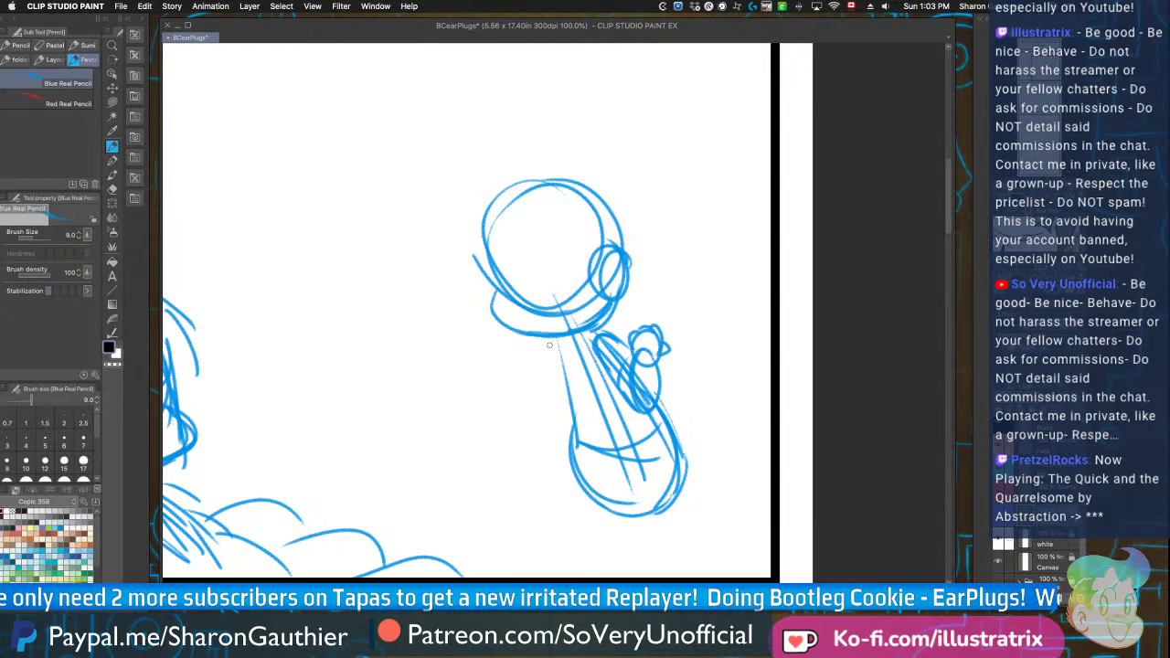
drag(550, 342, 561, 413)
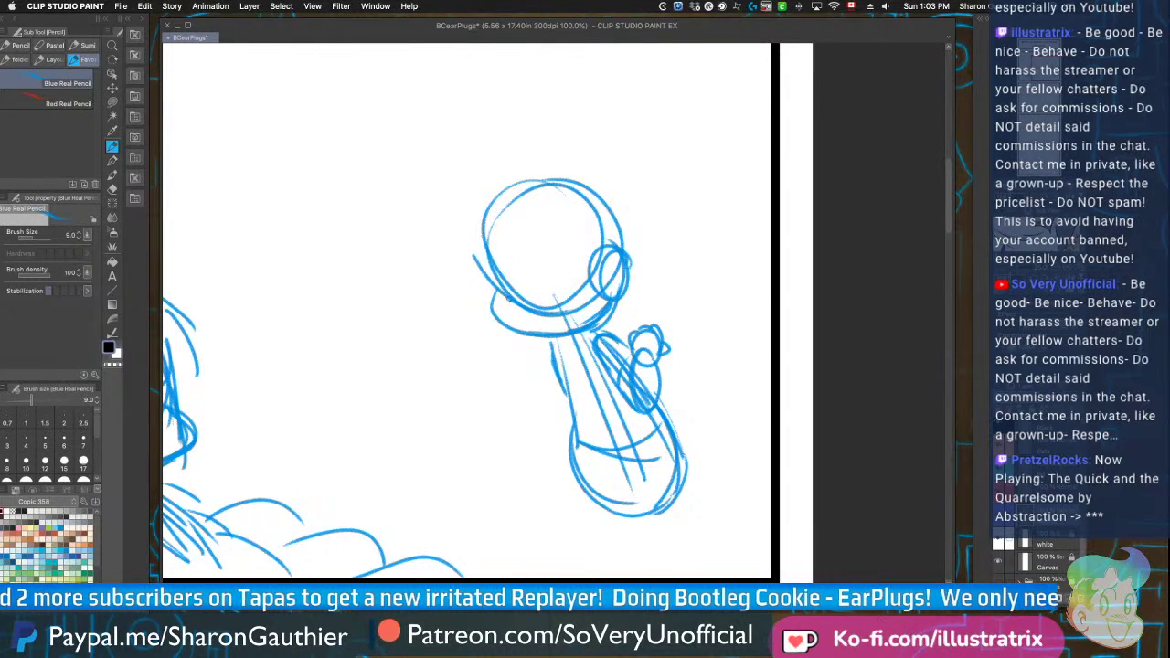
mouse_move(662, 346)
mouse_down()
mouse_move(648, 337)
mouse_move(662, 362)
mouse_move(647, 366)
mouse_move(628, 340)
mouse_move(635, 364)
mouse_up()
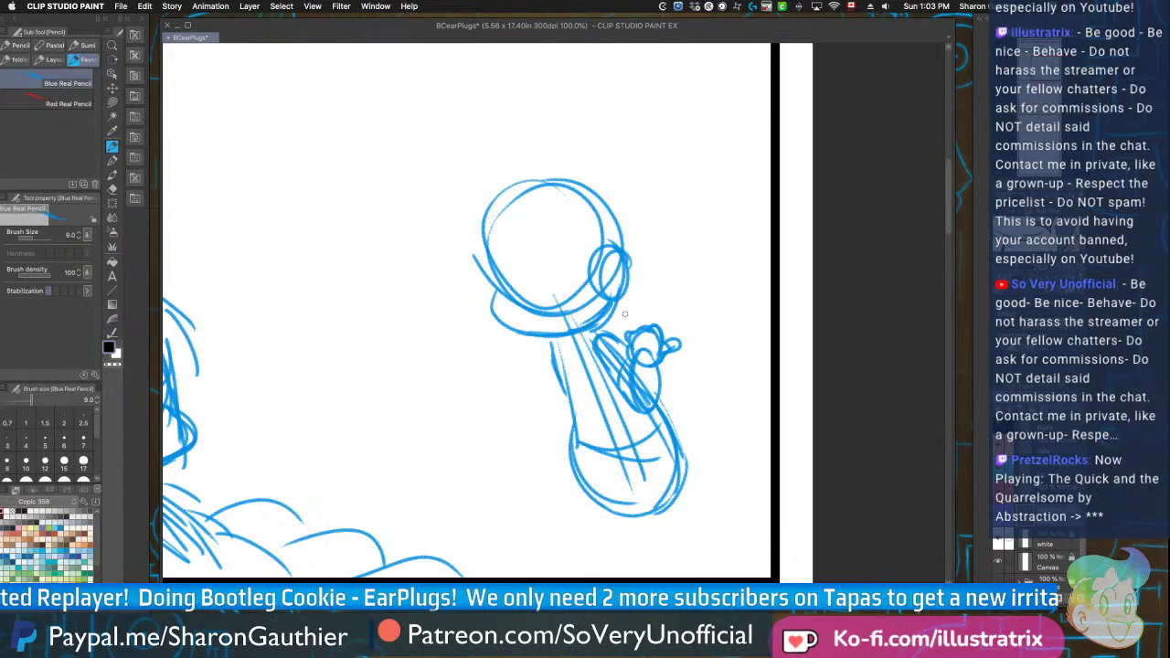
Sketch the second character's legs from the hips down to the first panel's lower border
scroll(599, 392, down, 2)
scroll(609, 410, up, 3)
drag(599, 314, 675, 498)
drag(528, 410, 558, 495)
drag(425, 351, 423, 454)
drag(425, 341, 440, 483)
mouse_move(512, 409)
mouse_down()
mouse_move(490, 473)
mouse_move(568, 445)
mouse_move(587, 472)
mouse_up()
drag(537, 419, 578, 494)
drag(593, 316, 640, 468)
drag(616, 375, 652, 496)
scroll(549, 498, down, 3)
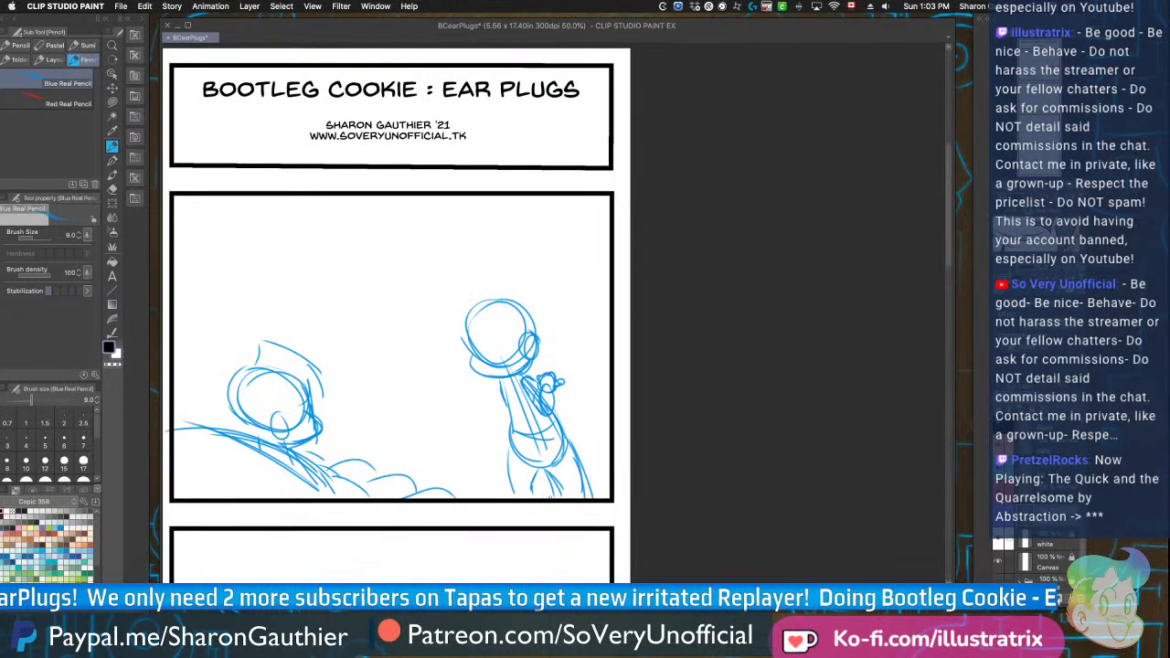
Lasso the second character, scale it to 115% and shift it slightly inward and down, then deselect
scroll(504, 532, down, 3)
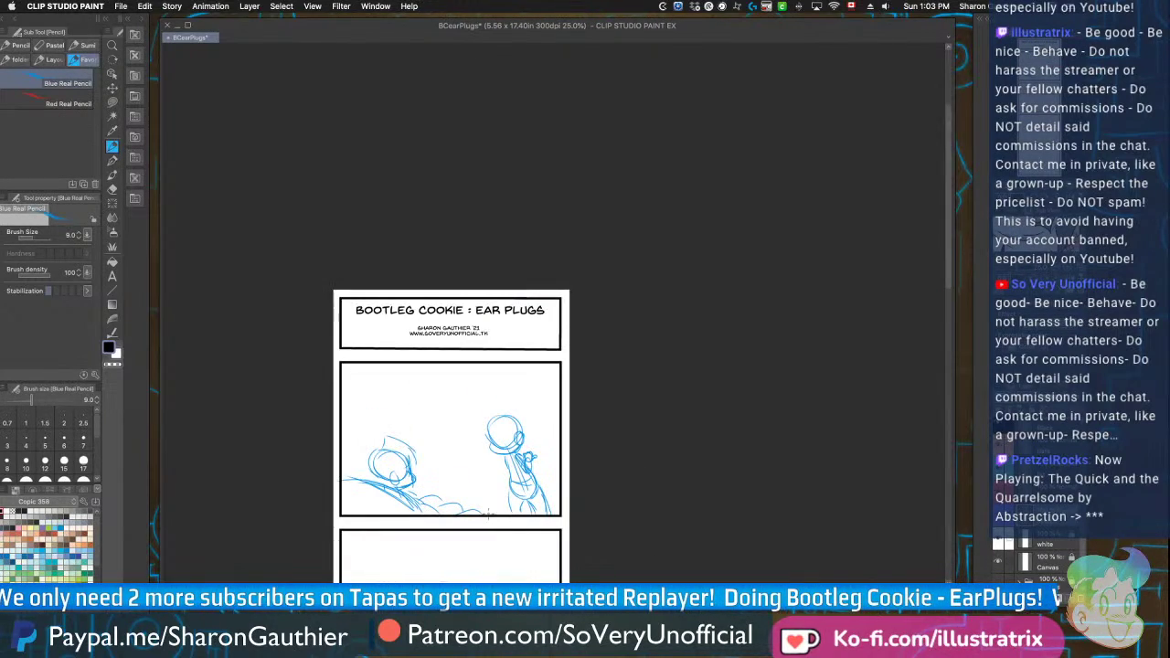
key(c)
key(m)
mouse_move(464, 411)
mouse_down()
mouse_move(512, 393)
mouse_move(574, 499)
mouse_up()
key(super+z)
click(68, 103)
mouse_move(526, 375)
mouse_down()
mouse_move(501, 380)
mouse_move(442, 359)
mouse_up()
key(super+t)
mouse_move(449, 458)
mouse_down()
mouse_move(435, 463)
mouse_move(469, 479)
mouse_up()
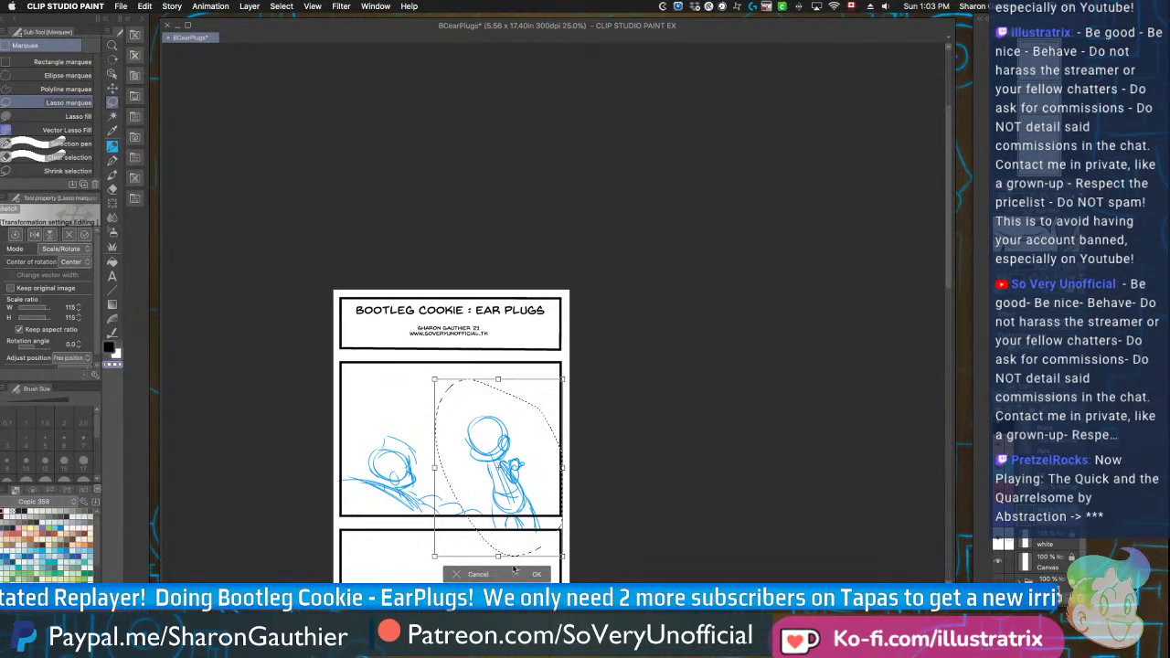
key(Return)
click(282, 7)
click(292, 31)
Erase the leg lines that overflow the first panel's lower border with a transparent Lasso fill
scroll(447, 457, down, 2)
scroll(397, 378, up, 4)
key(c)
key(x)
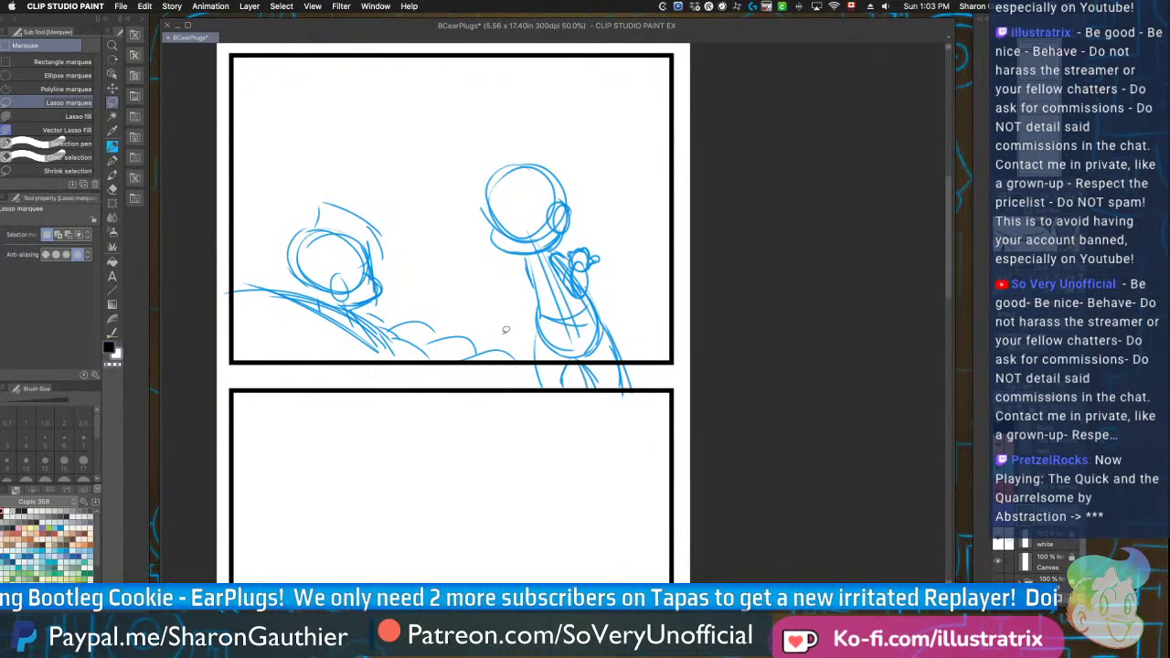
key(c)
key(period)
mouse_move(517, 361)
mouse_down()
mouse_move(606, 412)
mouse_move(620, 360)
mouse_up()
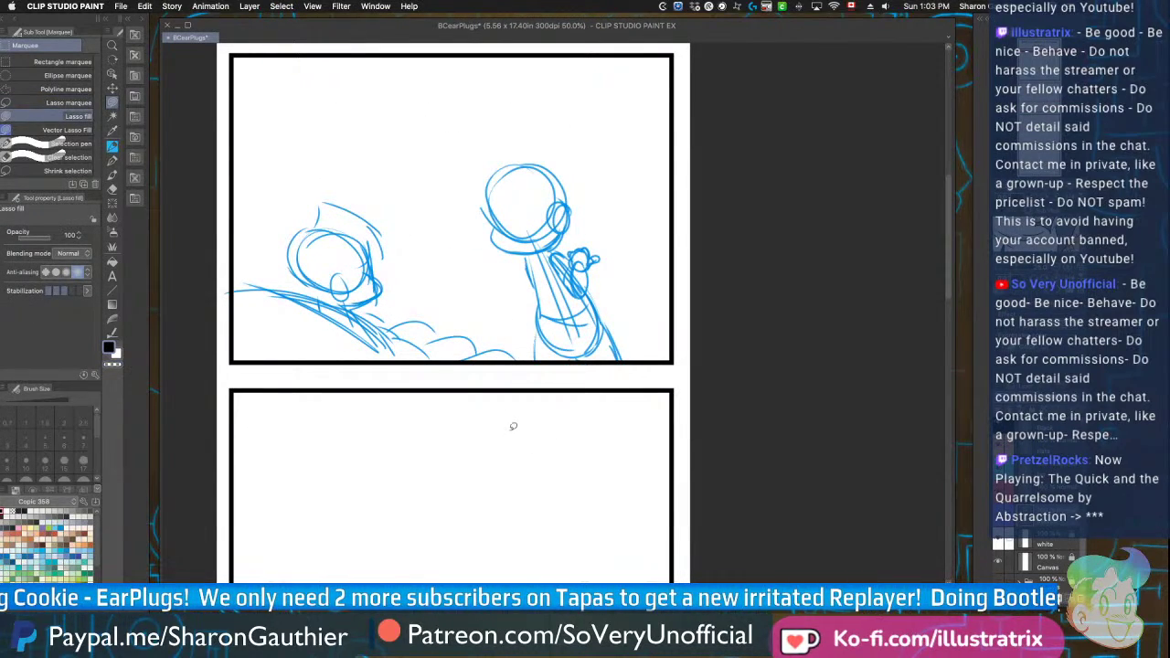
Draw the second character's face with the Blue Real Pencil: a vertical guide, two arched eyes, a nose and a mouth
key(p)
key(p)
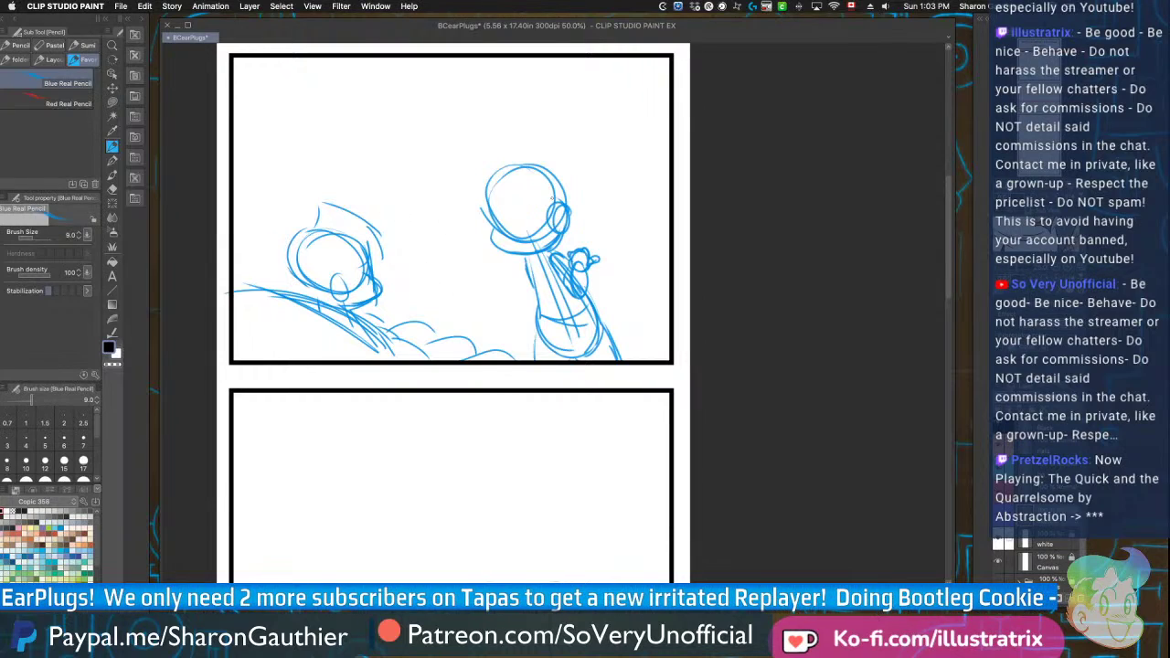
scroll(538, 201, up, 3)
drag(449, 104, 495, 337)
drag(562, 254, 385, 260)
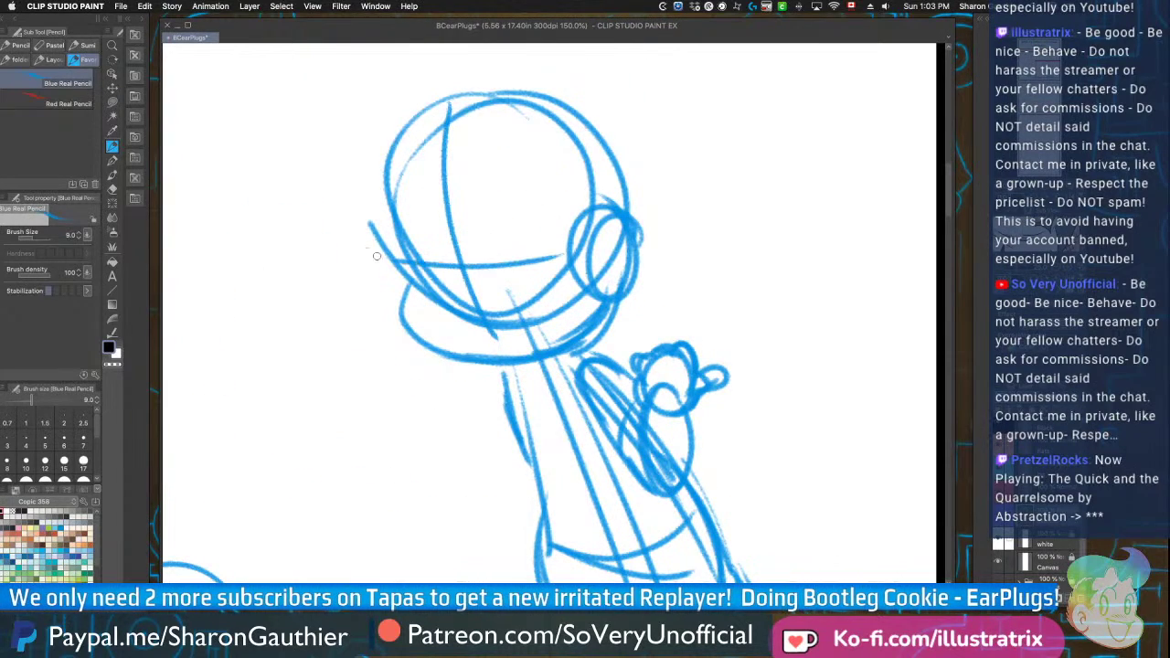
key(super+z)
drag(484, 199, 526, 205)
mouse_move(411, 212)
mouse_down()
mouse_move(496, 274)
mouse_move(479, 280)
mouse_move(522, 295)
mouse_up()
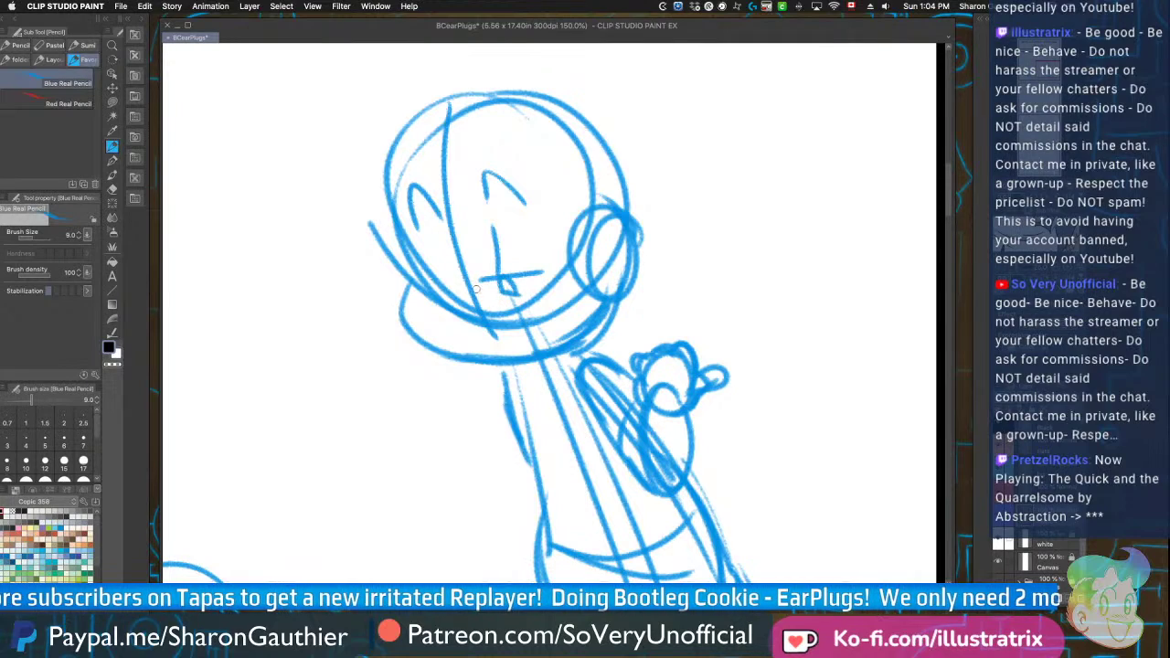
Add cheek and chin marks to the second character's face and draw the inner curves of the ear
mouse_move(424, 246)
mouse_down()
mouse_move(432, 282)
mouse_move(455, 302)
mouse_up()
drag(448, 342, 491, 350)
mouse_move(599, 225)
mouse_down()
mouse_move(623, 205)
mouse_move(580, 321)
mouse_up()
drag(614, 234, 598, 275)
Draw the second character's hairline in front of the ear and reinforce the back of the head and jaw
key(super+minus)
key(super+minus)
key(super+minus)
key(super+minus)
key(super+plus)
key(super+plus)
key(super+plus)
key(super+plus)
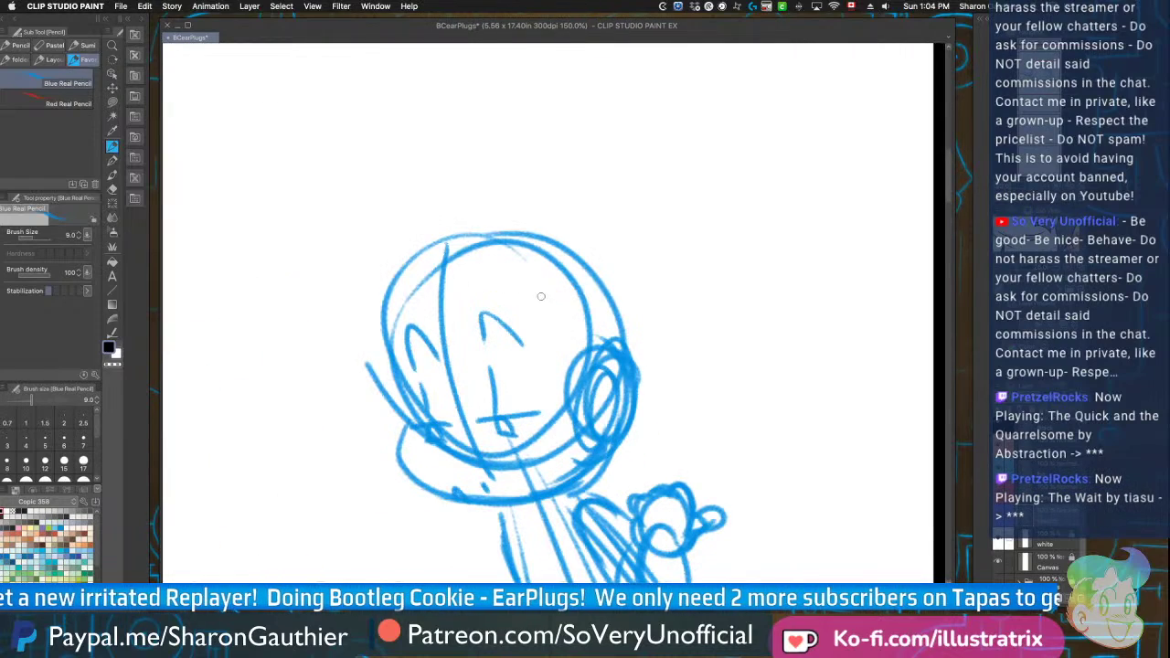
drag(547, 296, 569, 417)
drag(574, 368, 585, 423)
mouse_move(635, 364)
mouse_down()
mouse_move(593, 277)
mouse_move(600, 301)
mouse_up()
drag(576, 284, 590, 304)
drag(568, 287, 563, 295)
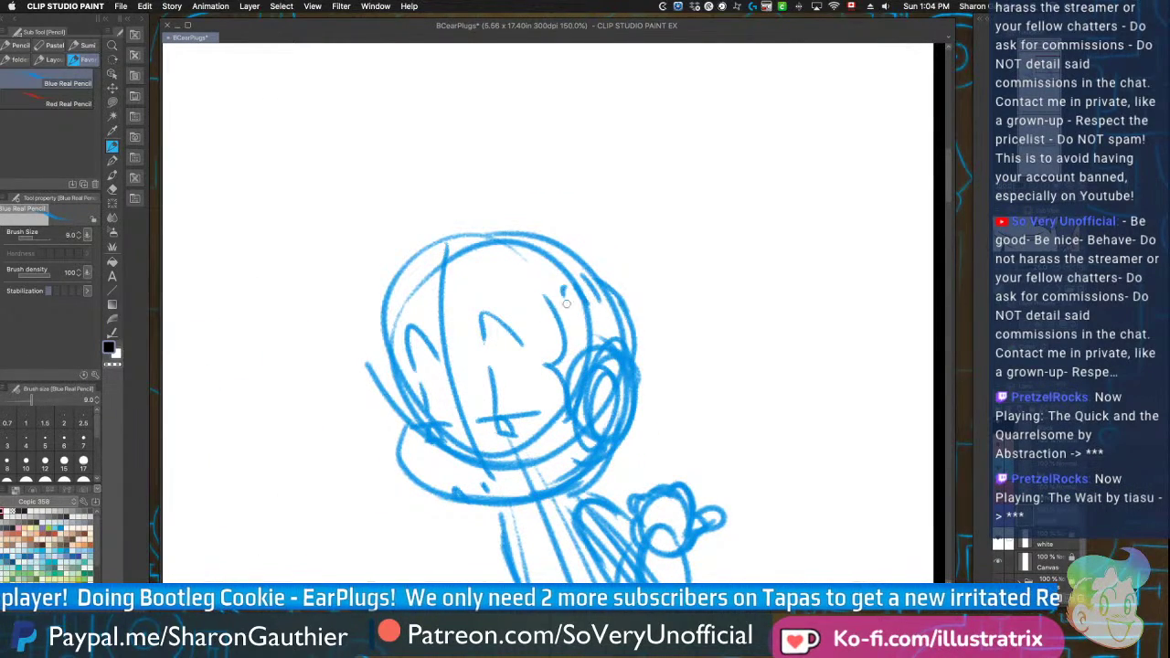
drag(576, 451, 560, 483)
scroll(407, 275, down, 3)
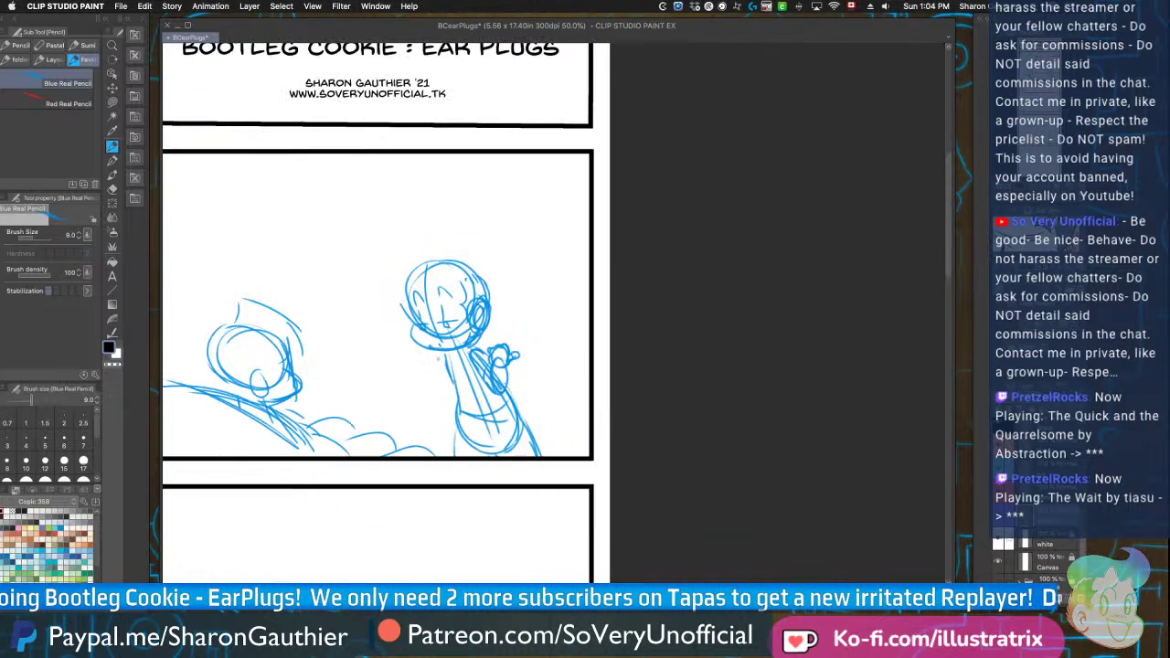
Add a neckline curve, short chest marks and a reinforced shoulder line to the second character's torso
scroll(437, 353, up, 3)
mouse_move(508, 337)
mouse_down()
mouse_move(455, 368)
mouse_move(477, 458)
mouse_up()
mouse_move(452, 382)
mouse_down()
mouse_move(489, 441)
mouse_move(535, 439)
mouse_up()
drag(437, 349, 452, 398)
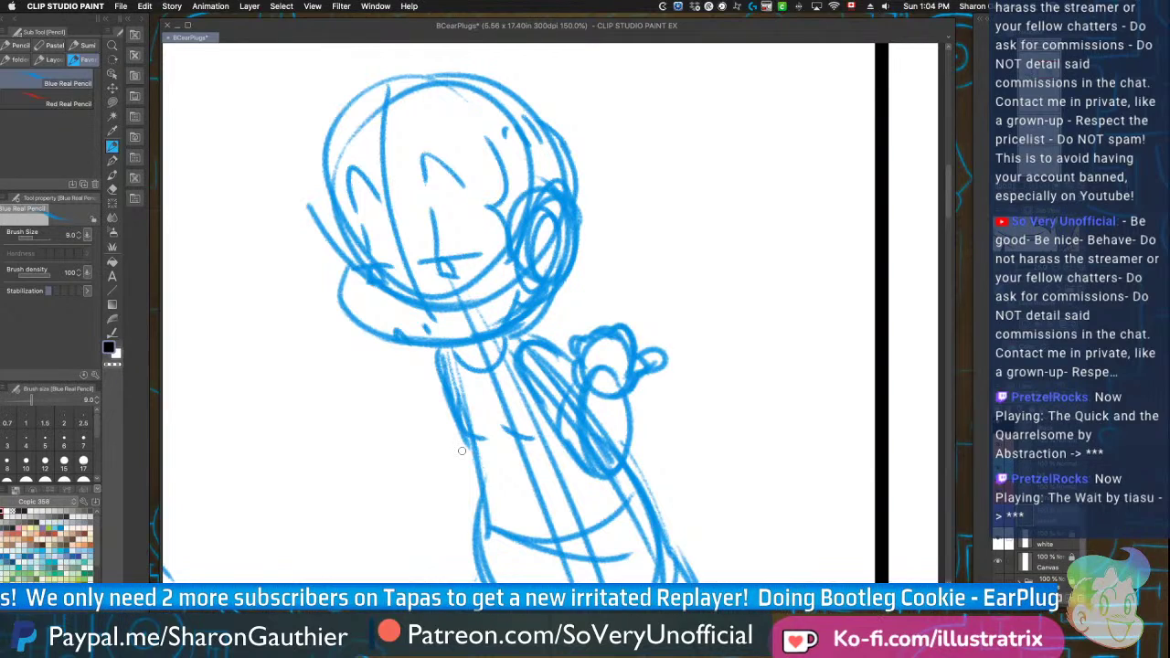
scroll(470, 451, down, 3)
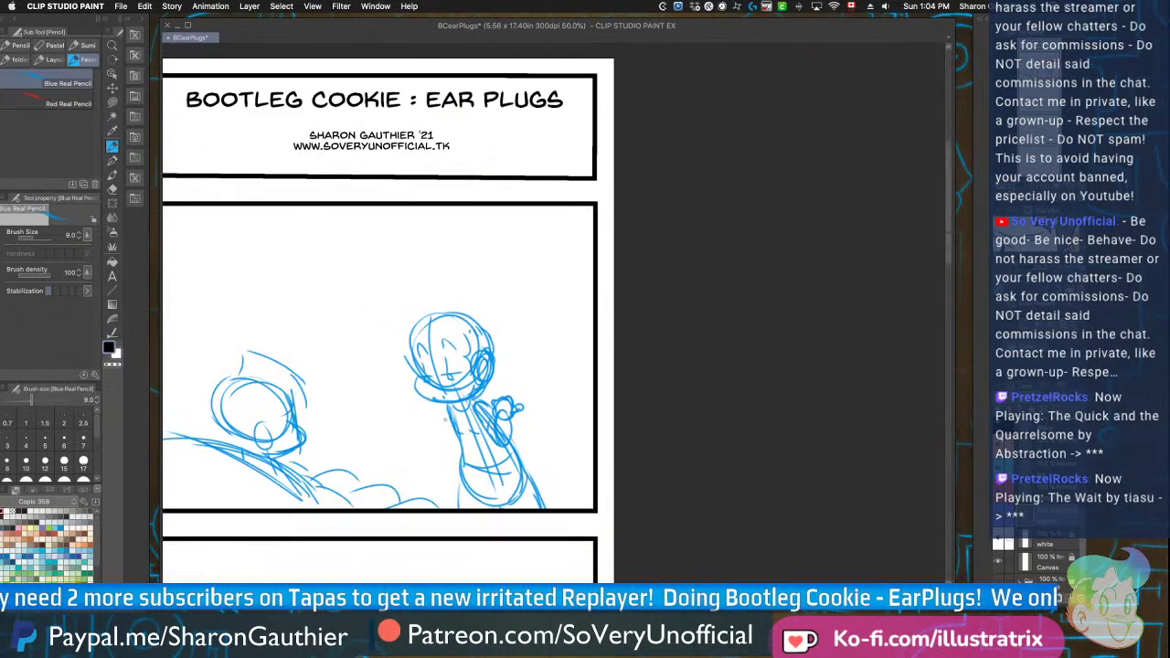
Refine the second character's hips and upper legs with inner contour strokes near the panel's lower border
scroll(467, 489, up, 2)
mouse_move(552, 408)
mouse_down()
mouse_move(564, 420)
mouse_move(532, 502)
mouse_up()
drag(571, 447, 523, 516)
drag(538, 496, 537, 517)
drag(585, 457, 608, 526)
drag(532, 495, 567, 525)
mouse_move(471, 478)
mouse_down()
mouse_move(528, 513)
mouse_move(533, 497)
mouse_move(446, 527)
mouse_up()
drag(508, 509, 491, 523)
Strengthen the second character's shoulder and bent arm with additional sketch strokes
mouse_move(481, 346)
mouse_down()
mouse_move(543, 416)
mouse_move(555, 352)
mouse_up()
mouse_move(540, 417)
mouse_down()
mouse_move(555, 389)
mouse_move(529, 397)
mouse_up()
drag(484, 340, 527, 408)
drag(503, 380, 590, 464)
scroll(568, 444, down, 2)
Draw the second character's swept-up hair with a pointed front curl, a hairline over the brow and a firmer cheek contour
scroll(515, 302, up, 3)
mouse_move(516, 315)
mouse_down()
mouse_move(520, 324)
mouse_move(546, 216)
mouse_move(429, 322)
mouse_up()
mouse_move(420, 338)
mouse_down()
mouse_move(320, 318)
mouse_move(307, 229)
mouse_move(331, 210)
mouse_up()
mouse_move(579, 240)
mouse_down()
mouse_move(520, 201)
mouse_move(474, 216)
mouse_up()
drag(480, 243, 410, 258)
mouse_move(457, 225)
mouse_down()
mouse_move(369, 239)
mouse_move(304, 231)
mouse_move(375, 339)
mouse_move(344, 369)
mouse_move(375, 417)
mouse_up()
drag(347, 362, 371, 448)
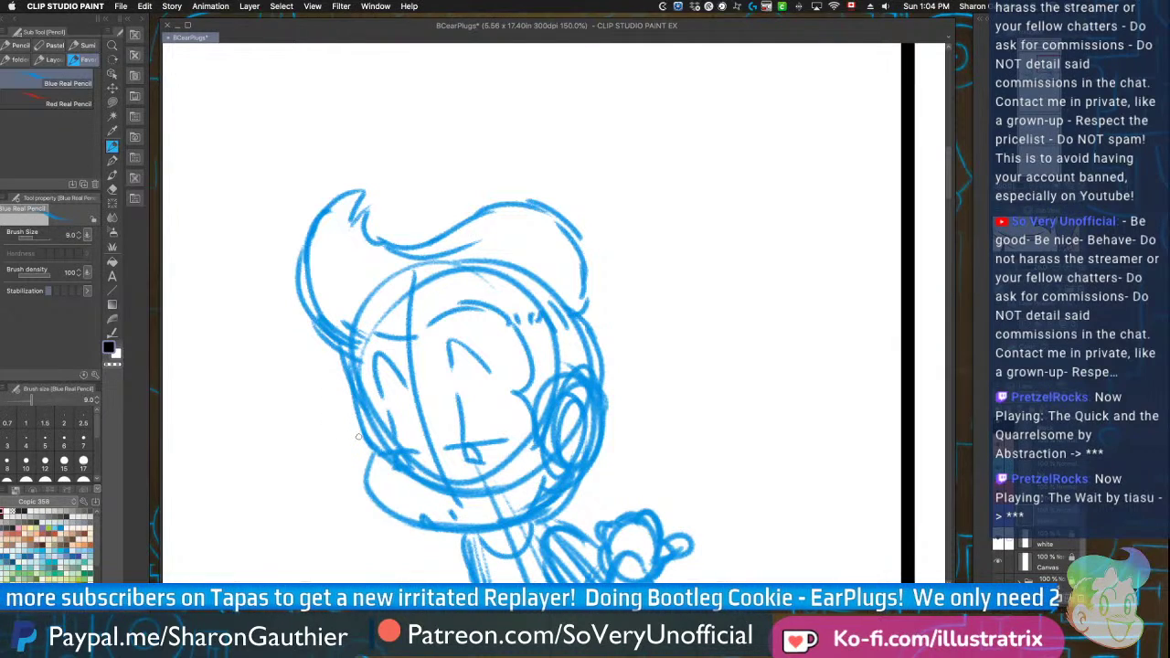
Examine the first panel's composition with both sketched characters, close up and as a whole
scroll(359, 437, up, 5)
scroll(366, 434, down, 6)
scroll(384, 431, right, 2)
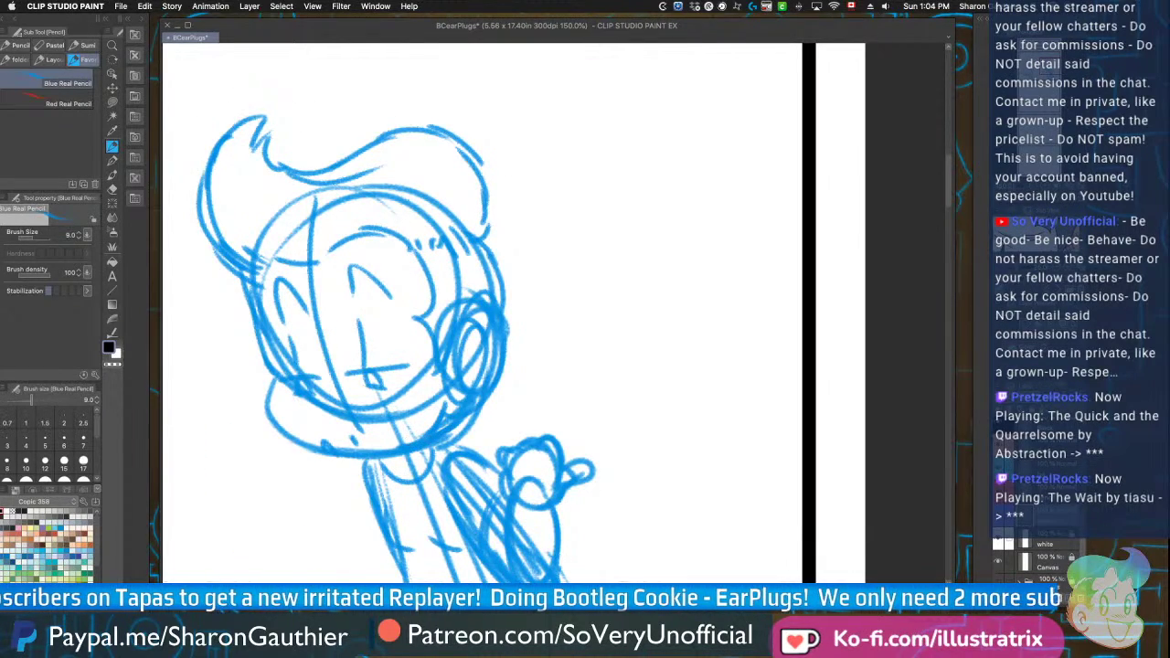
scroll(457, 429, down, 4)
scroll(450, 424, up, 4)
scroll(462, 412, down, 4)
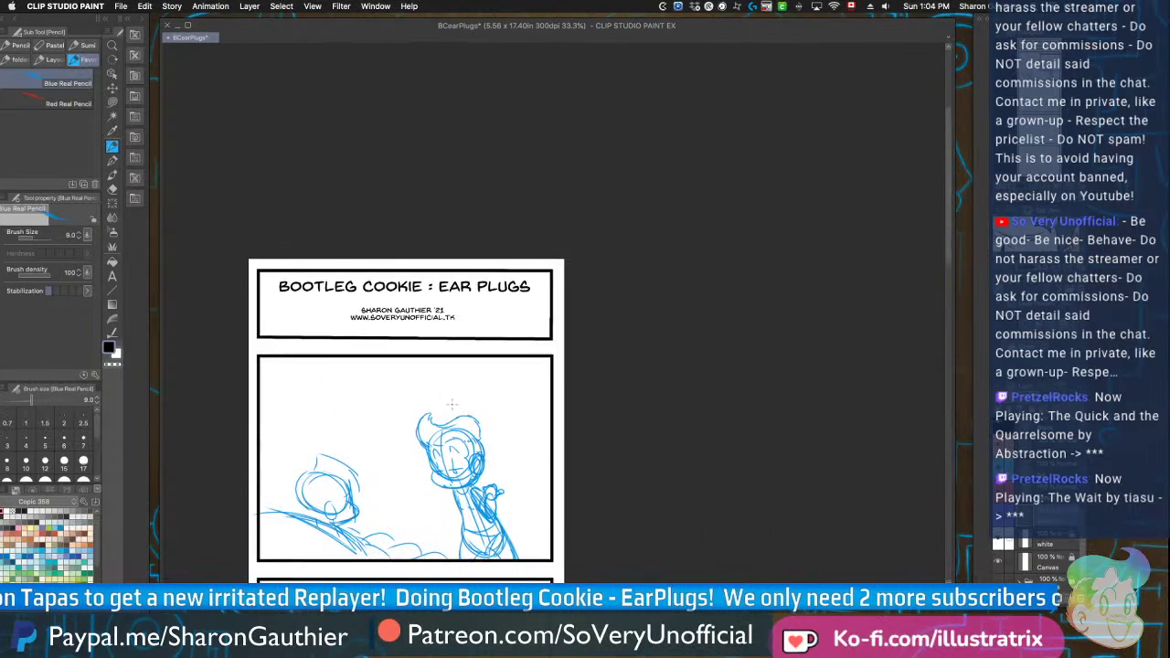
scroll(458, 410, down, 1)
scroll(439, 421, up, 4)
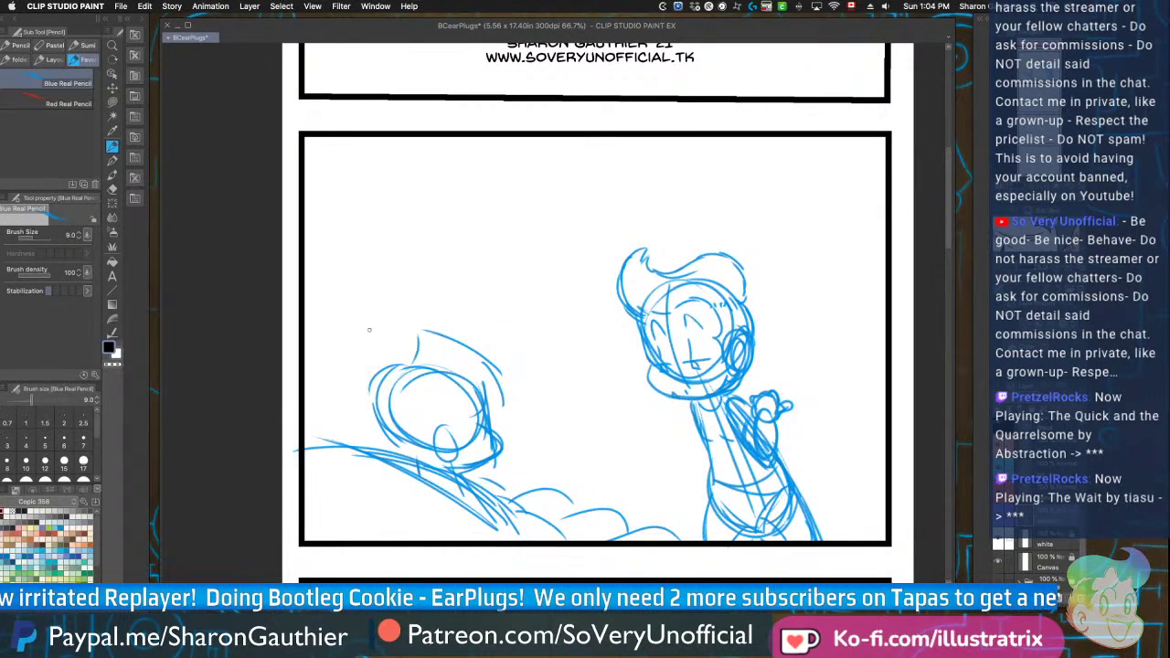
Add inner marks to the reclining character's ear oval, short hair strokes beside it and small lines around the face and neck
scroll(384, 360, up, 2)
drag(544, 471, 571, 546)
drag(533, 503, 554, 540)
drag(555, 479, 558, 503)
drag(515, 539, 536, 553)
scroll(477, 440, down, 2)
scroll(514, 471, up, 1)
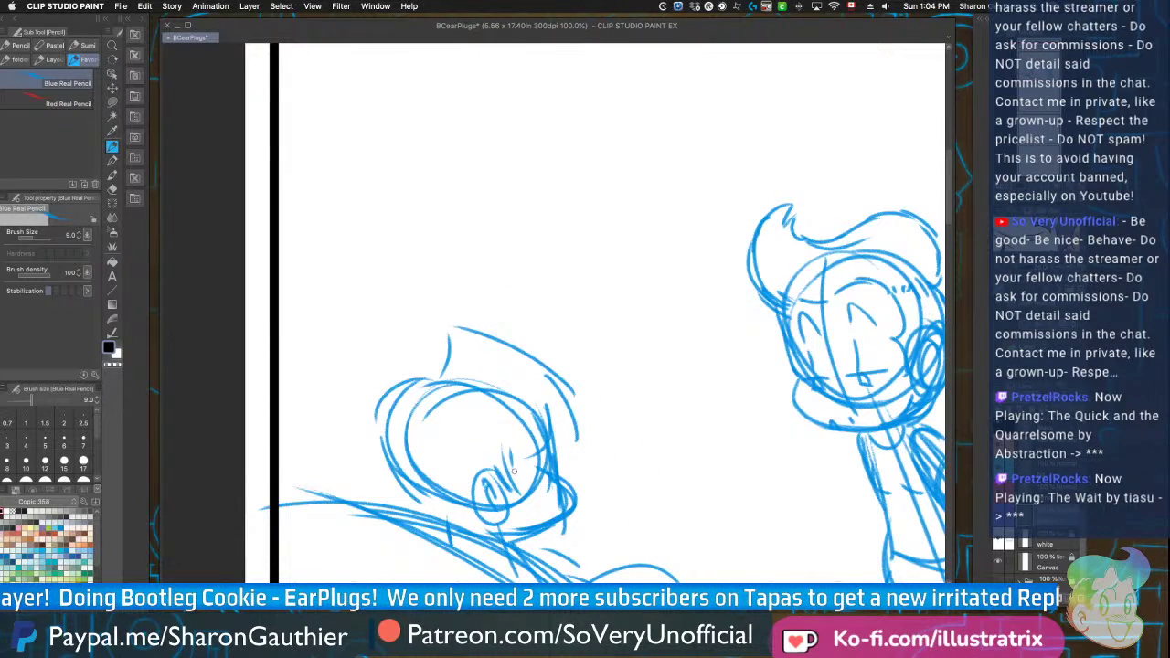
scroll(514, 471, down, 2)
scroll(439, 448, up, 2)
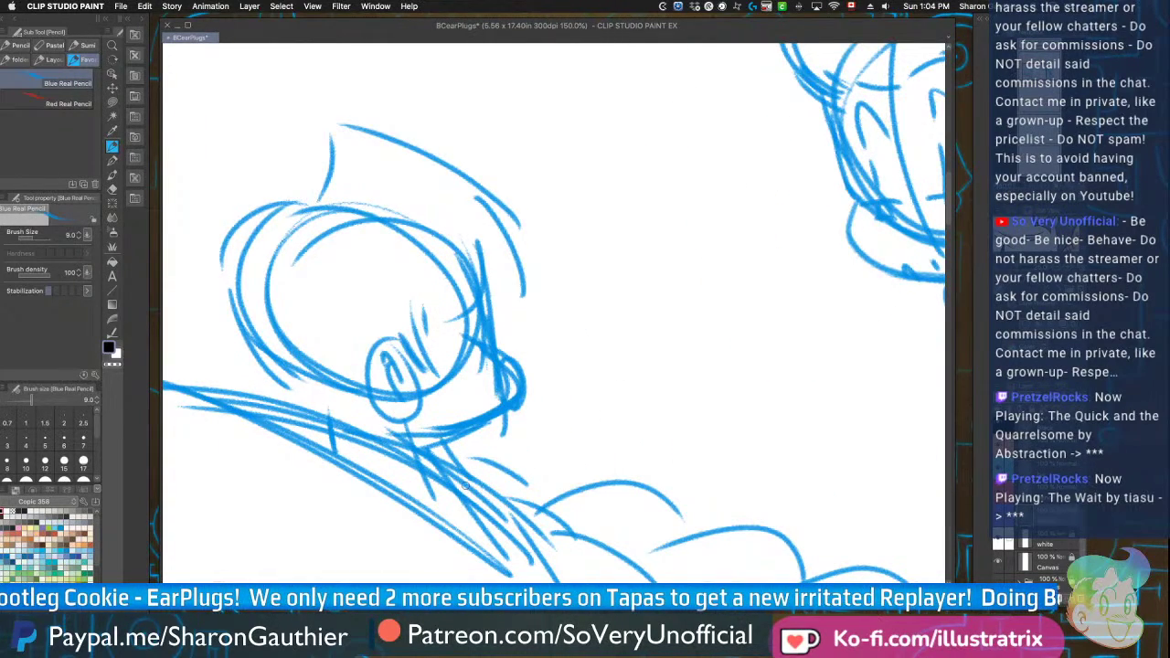
scroll(441, 485, down, 4)
scroll(440, 485, up, 2)
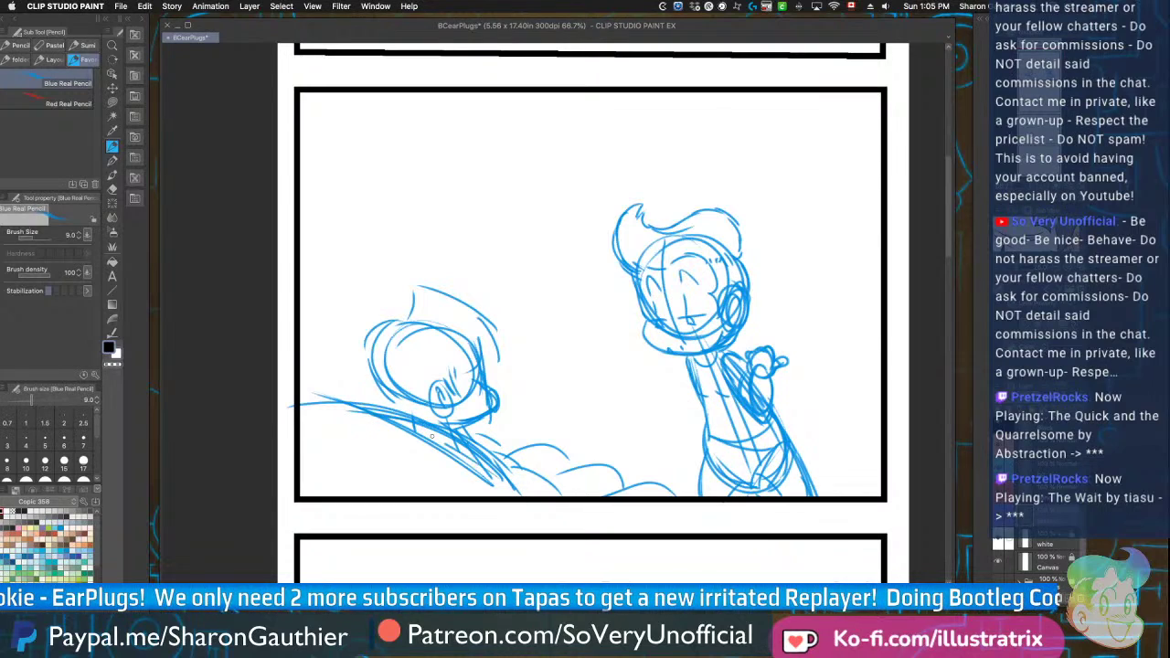
Sketch the reclining character's arm along the sloping body and a small rounded hand with finger lines at its end
mouse_move(484, 454)
mouse_down()
mouse_move(541, 489)
mouse_move(568, 484)
mouse_move(565, 495)
mouse_up()
mouse_move(535, 459)
mouse_down()
mouse_move(505, 457)
mouse_move(531, 471)
mouse_up()
drag(510, 460, 516, 465)
Set the Text tool's font to Back Issues BB Regular from the Comics font group
click(112, 275)
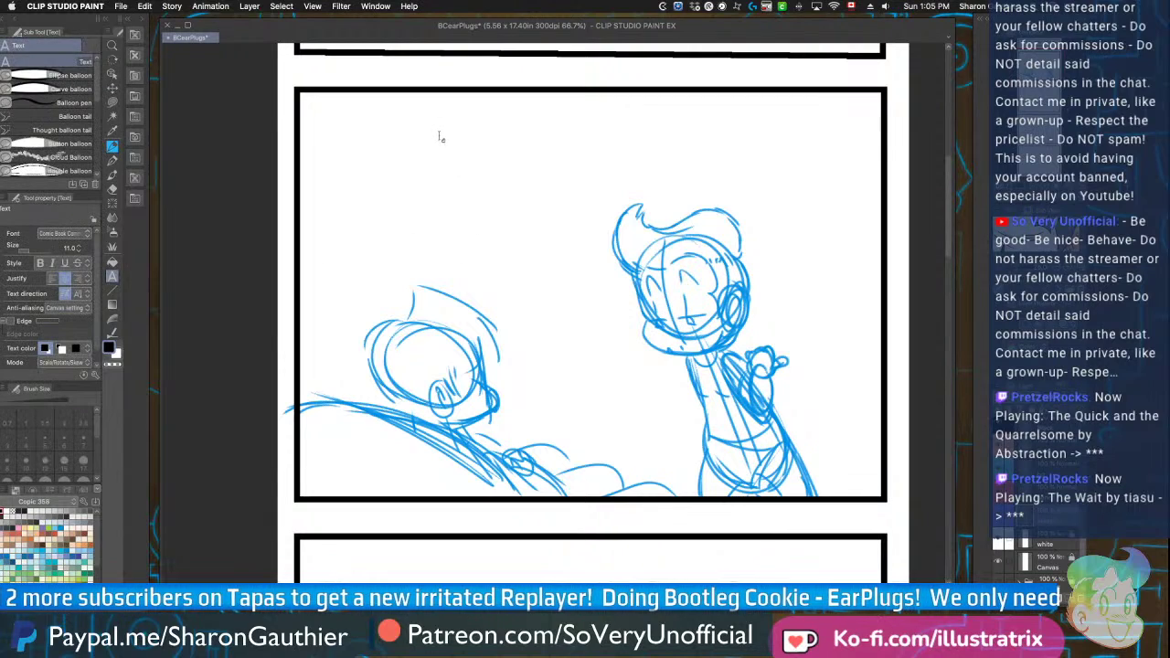
click(55, 233)
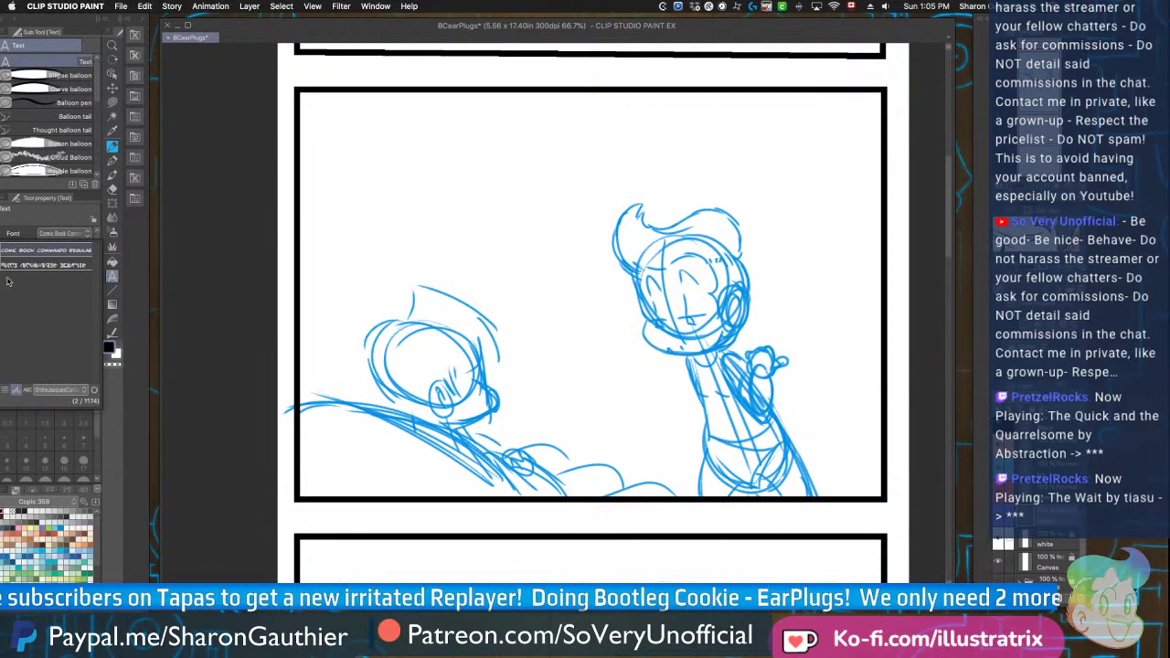
click(56, 392)
click(42, 427)
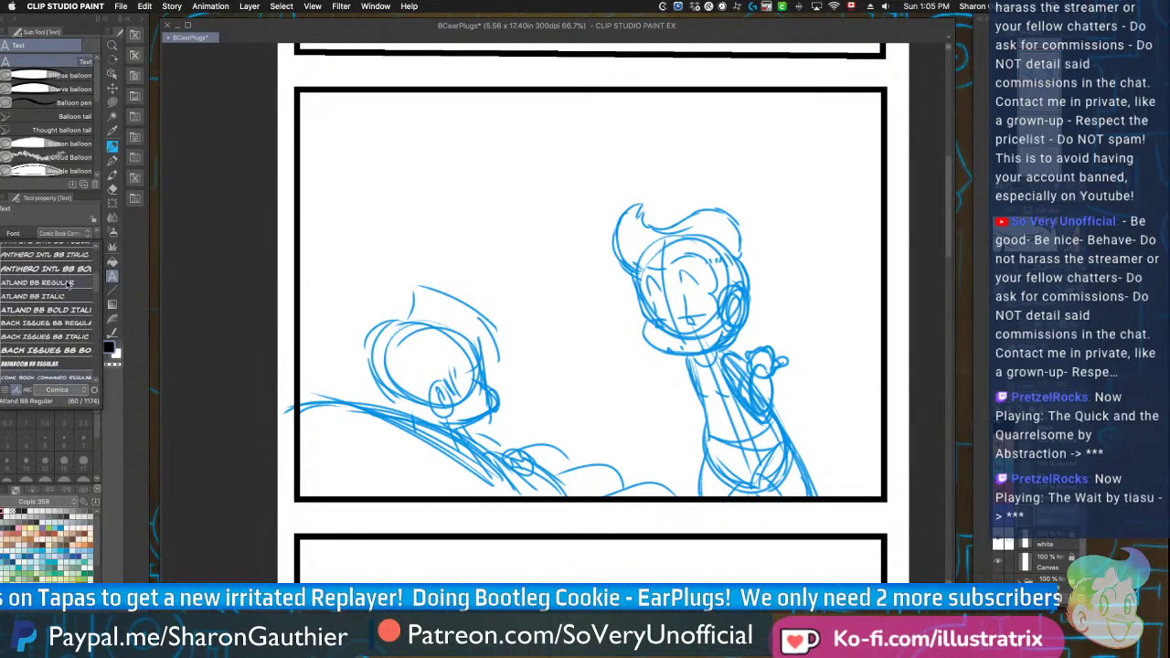
scroll(95, 294, down, 4)
drag(95, 294, 95, 296)
scroll(89, 366, up, 8)
scroll(90, 375, down, 5)
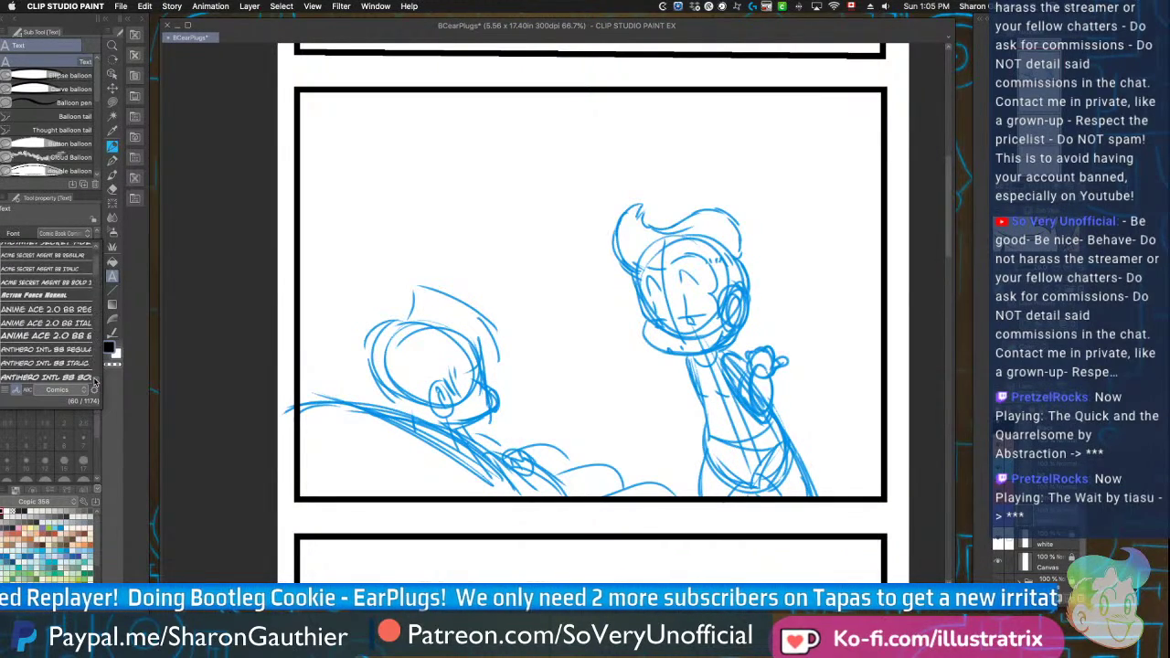
scroll(73, 365, down, 4)
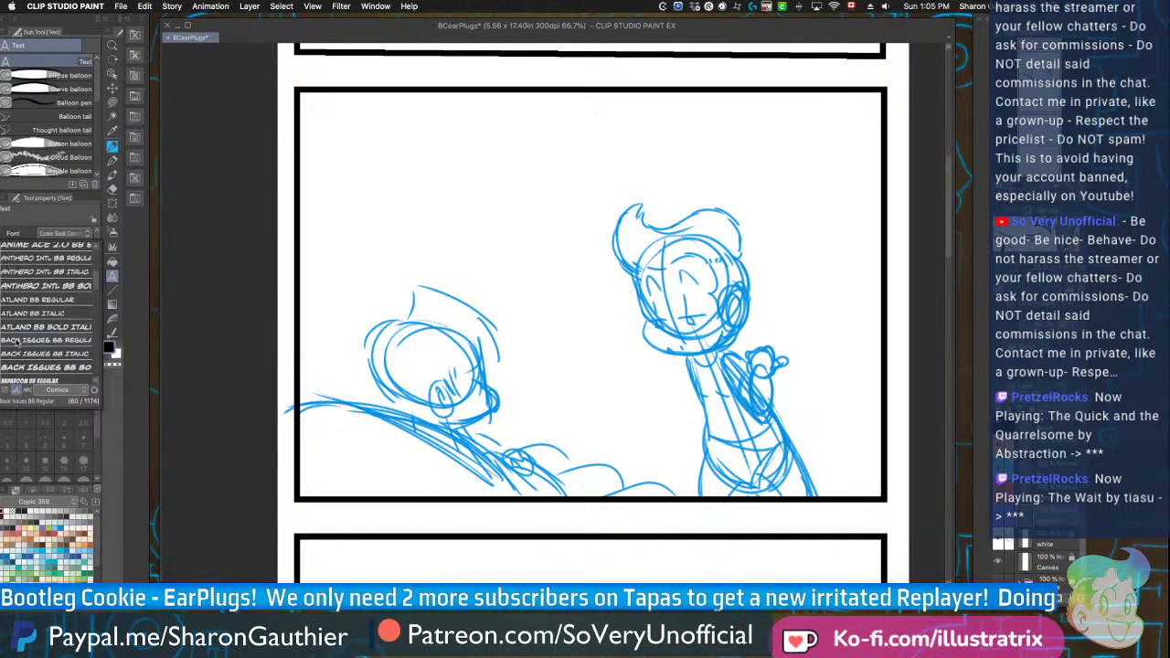
click(68, 380)
Letter the panel with "HEY DAD, THERE'S / A BLACK POT NEXT / TO YOUR DEODORANTS / IN THE BATHROOM." and place it near the upper-left corner
click(433, 128)
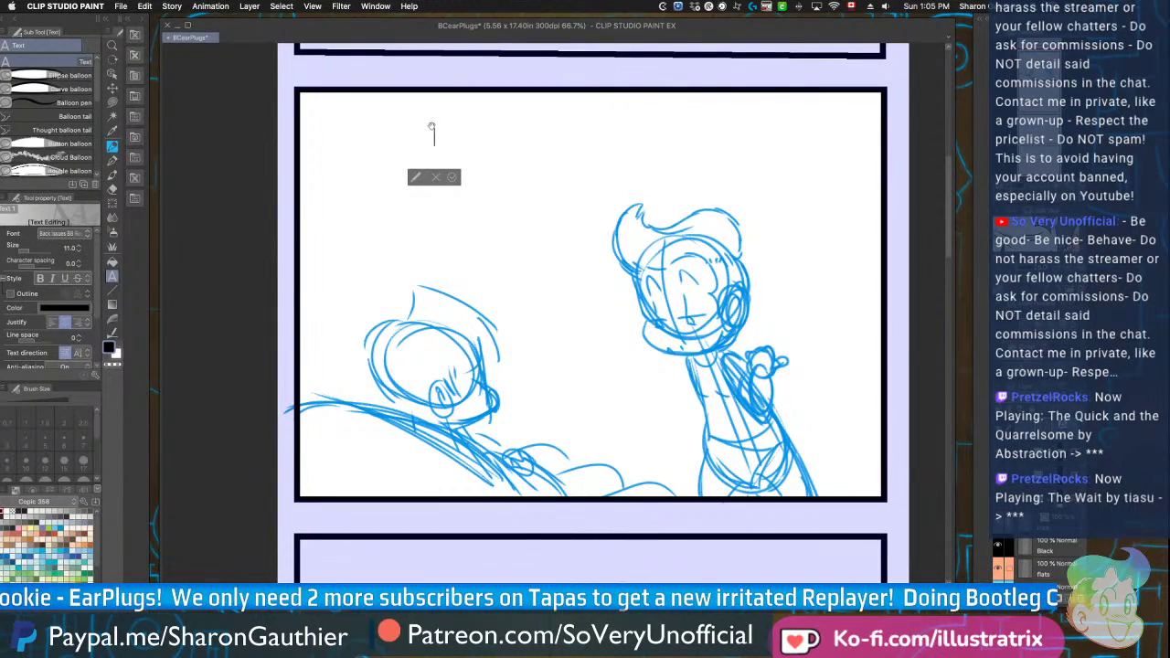
text(Y)
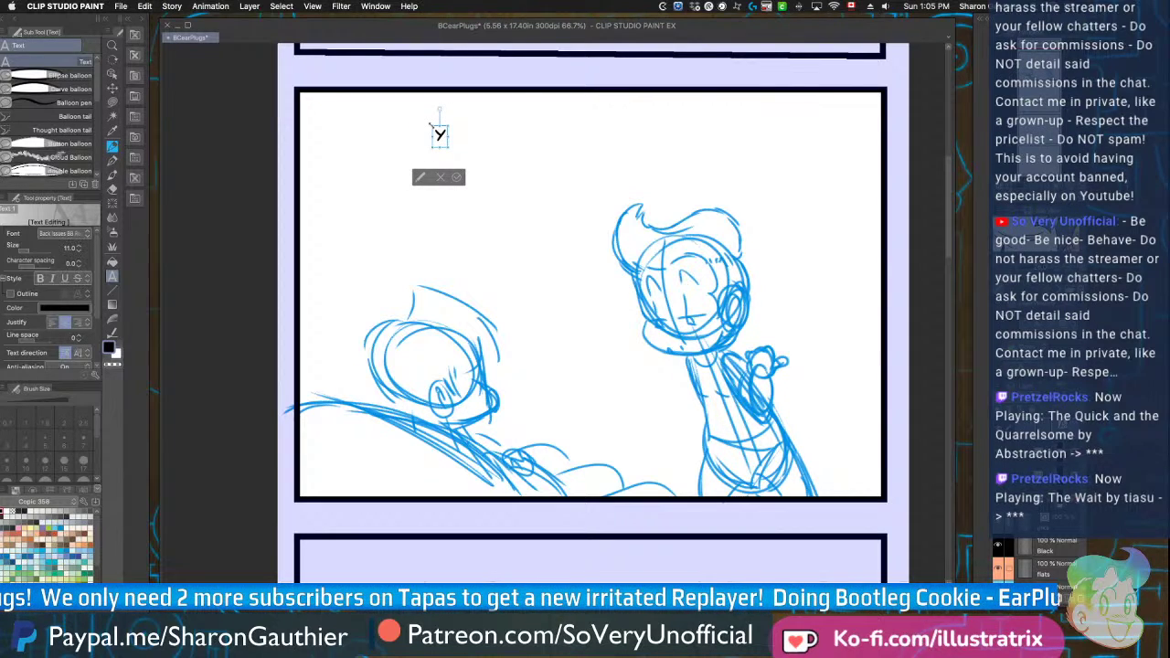
text( DAD, THERE'S)
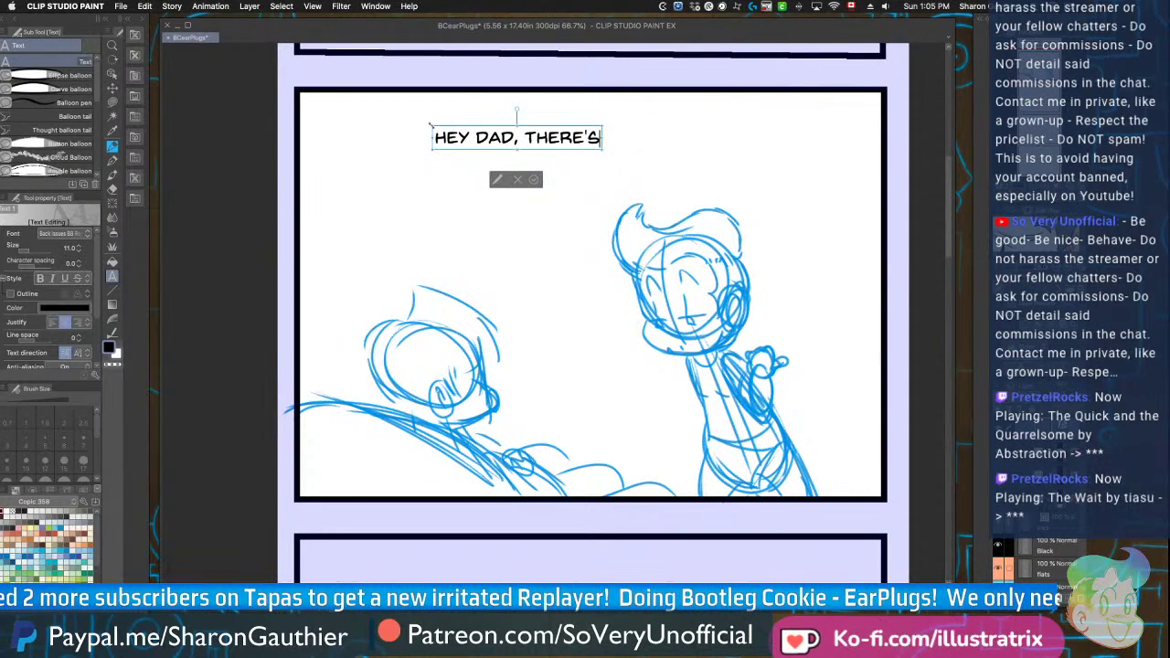
key(Return)
text(A BLACK POT NEXT )
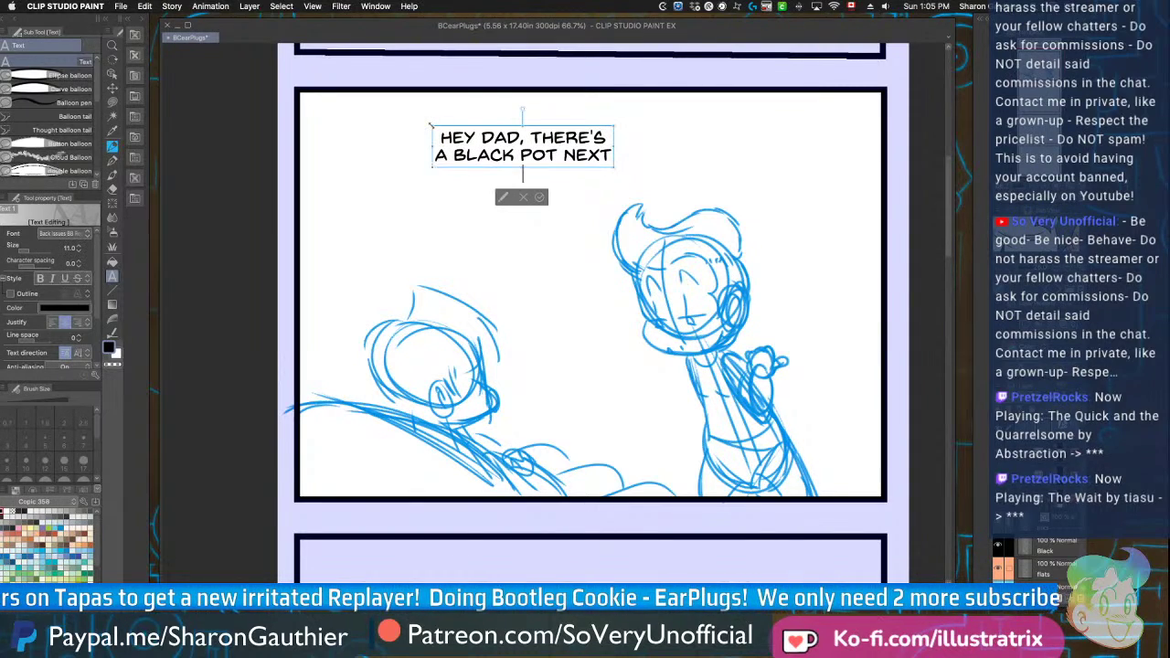
text(TO YOUR DEODORANTS)
key(Return)
text(IN THE BATHROOM.)
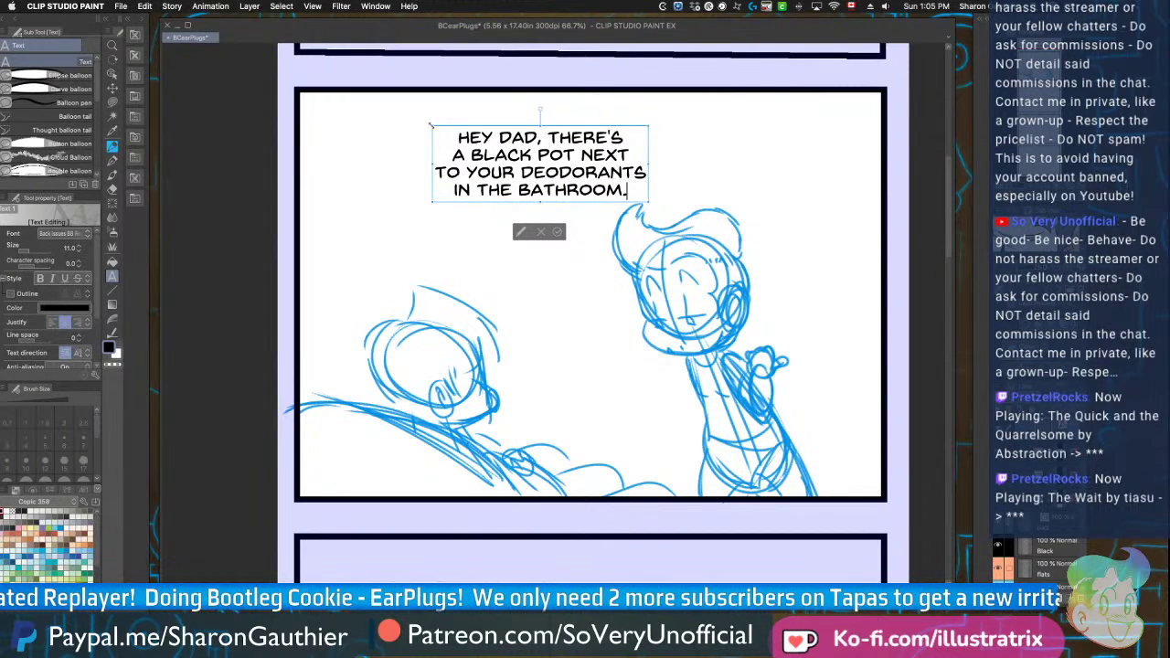
drag(457, 204, 360, 198)
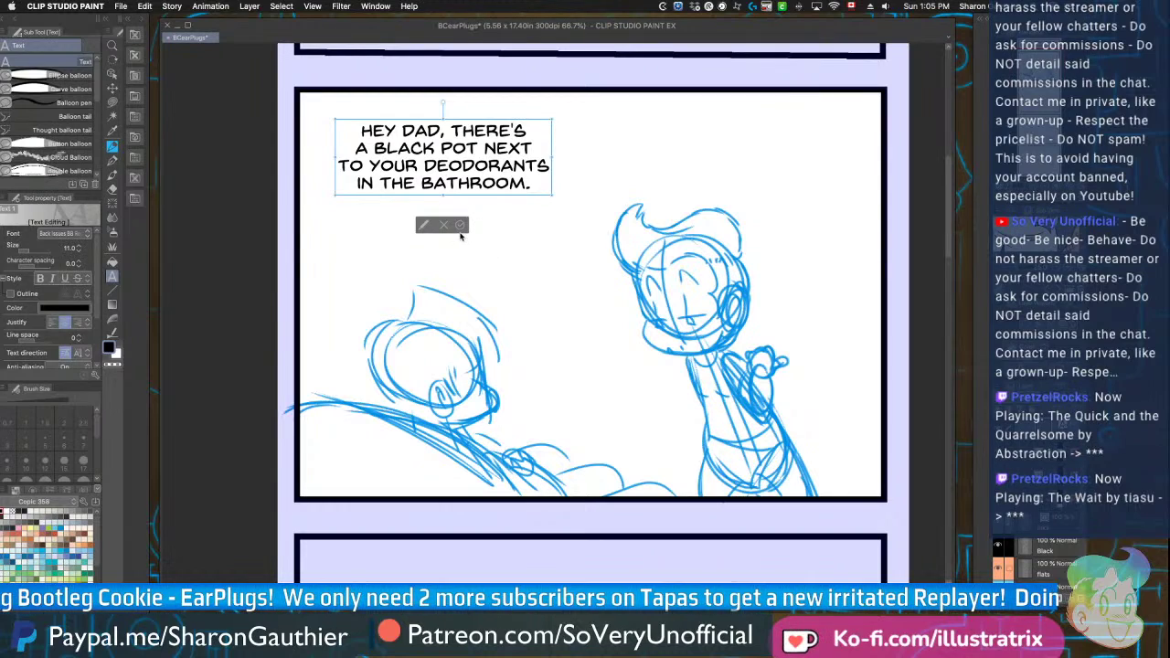
click(460, 226)
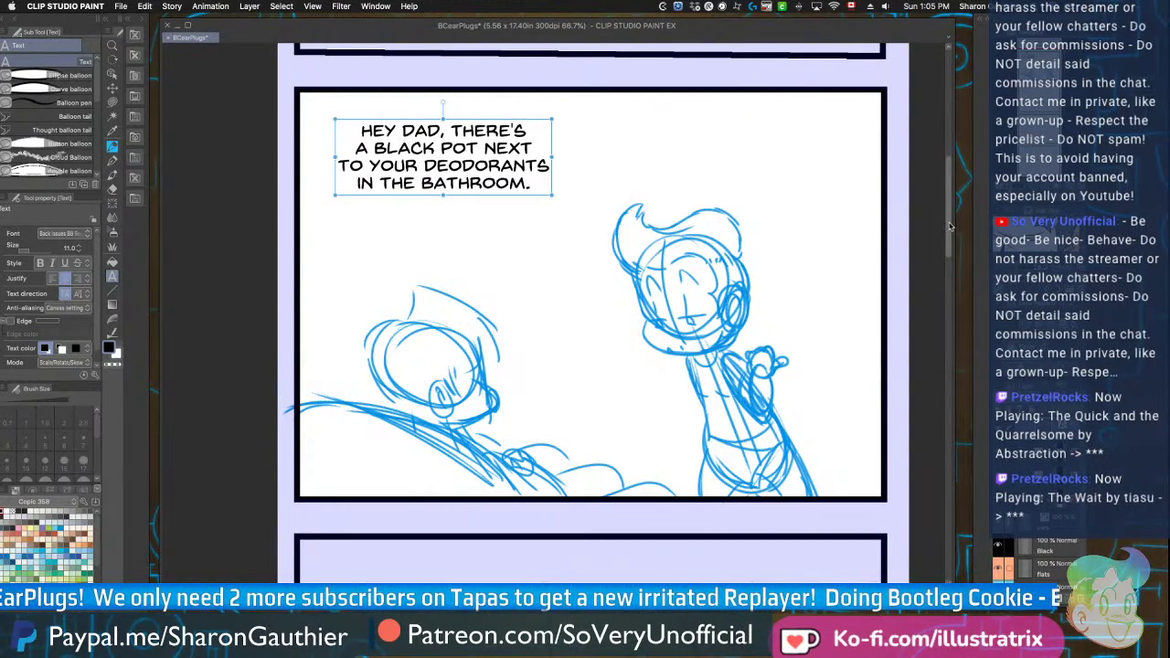
click(503, 229)
text(I PUT ALL)
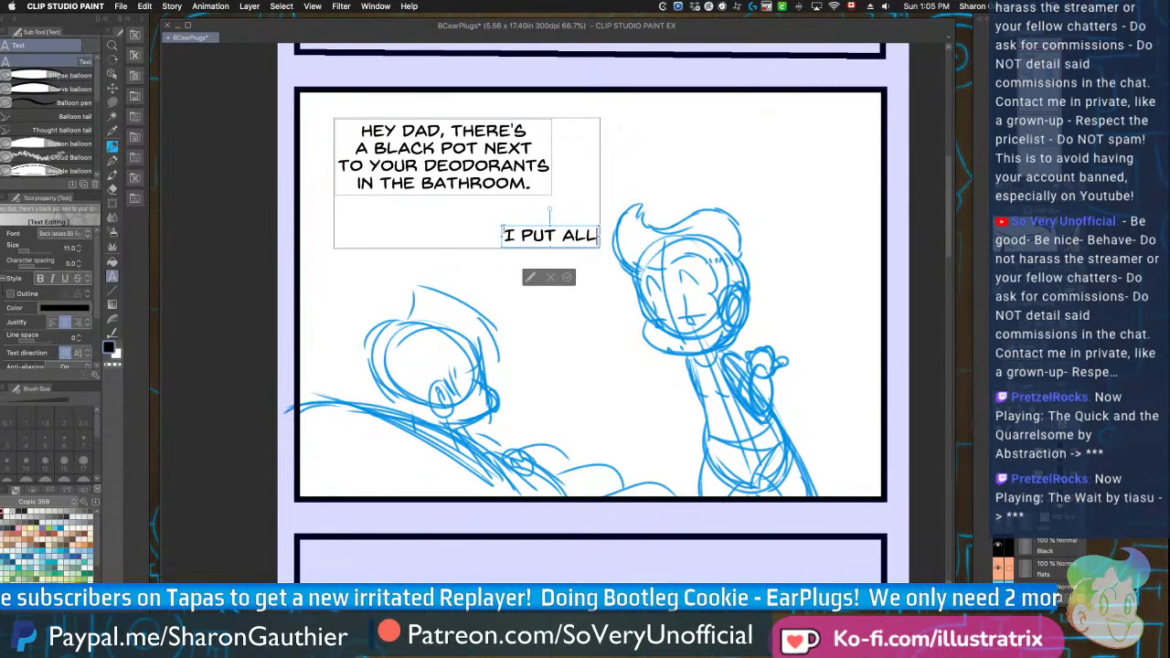
text( YOUR)
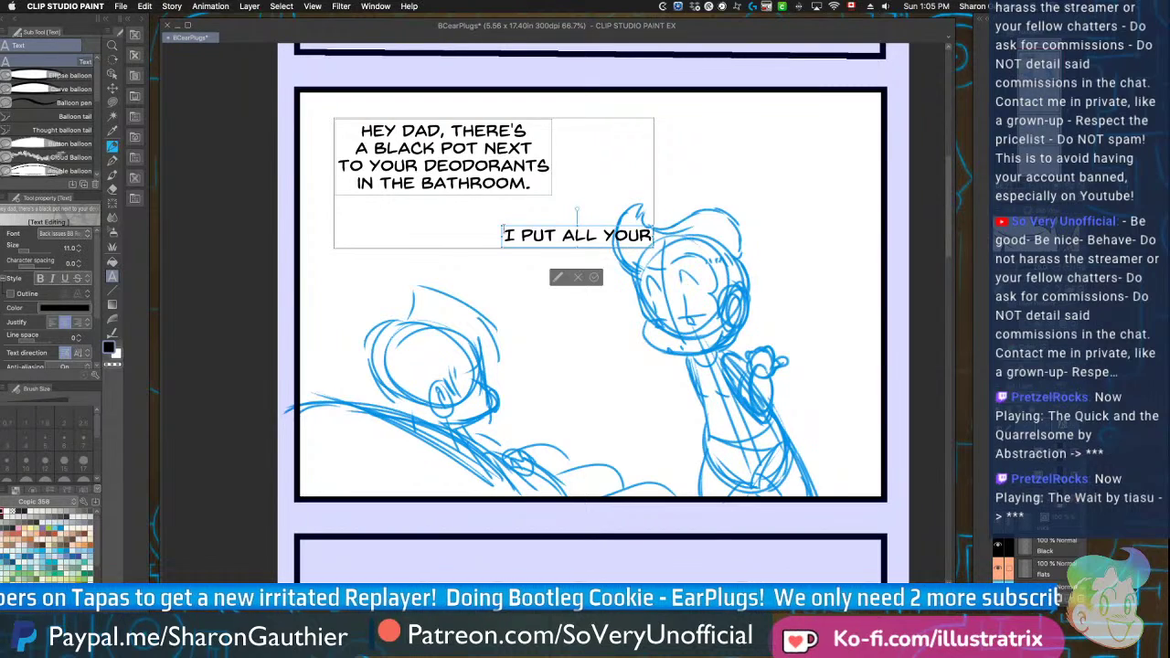
click(577, 277)
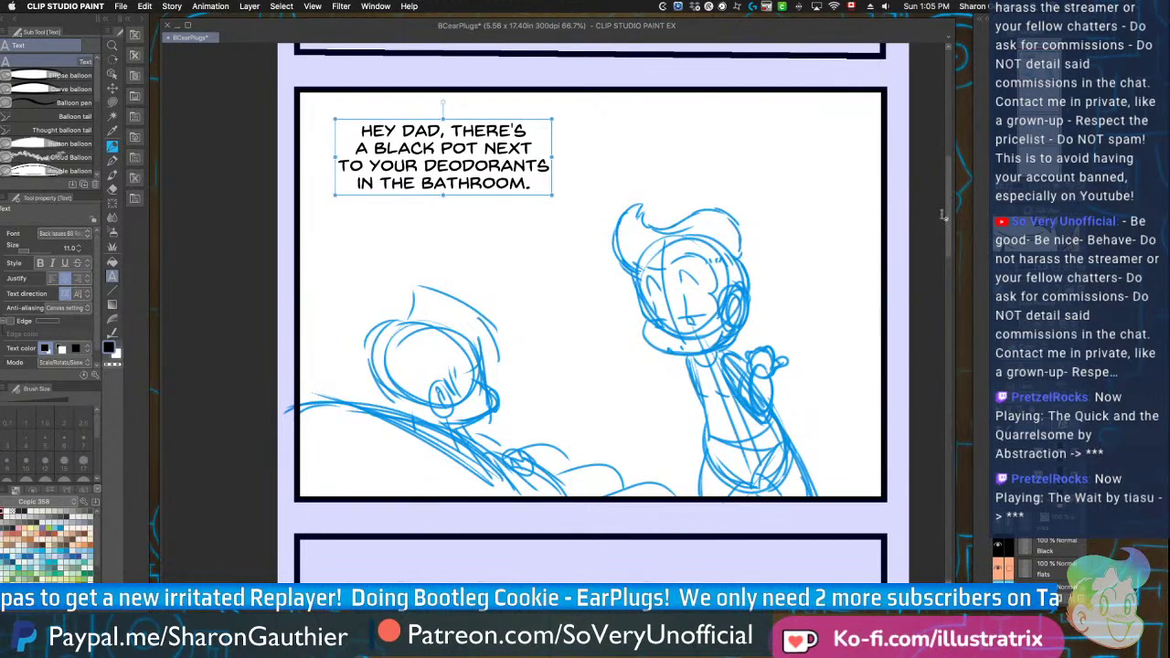
Rough in a character in the empty second panel with the blue pencil: round head with face guidelines, jaw, and simple torso lines
drag(945, 215, 946, 298)
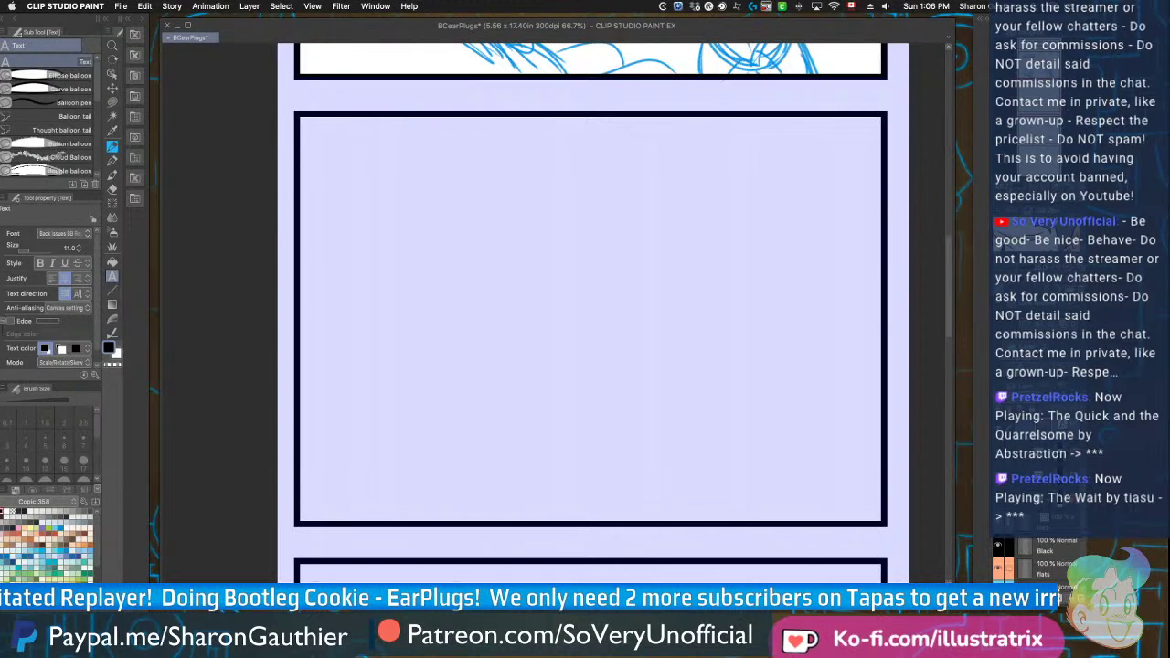
scroll(1061, 565, down, 3)
click(1051, 522)
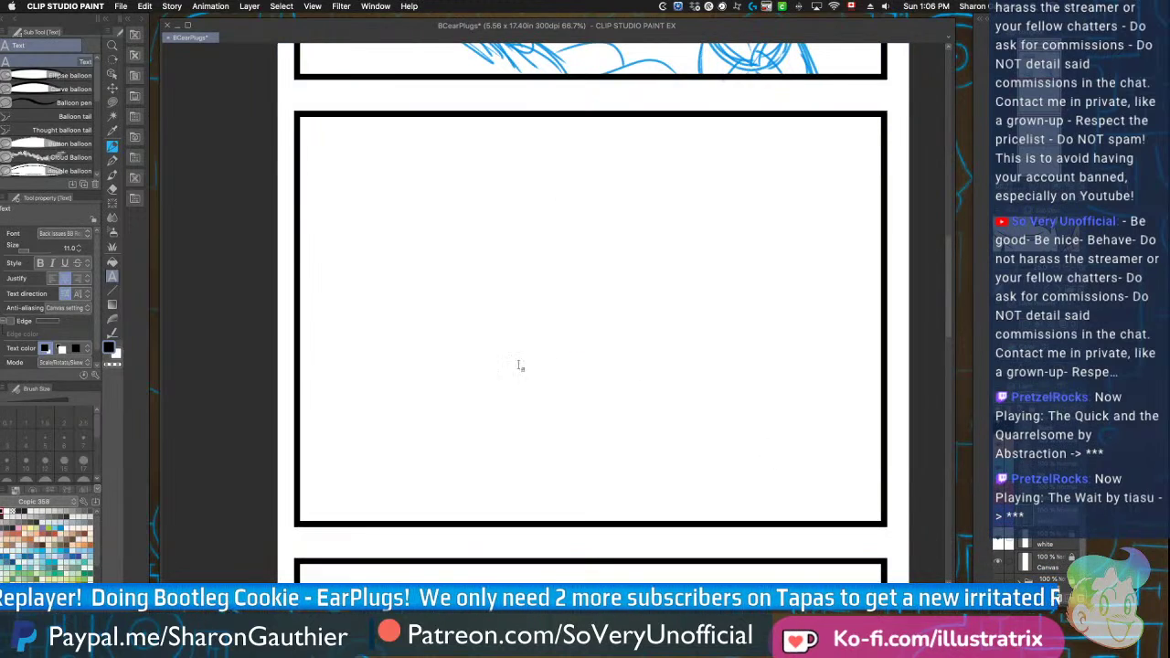
click(113, 147)
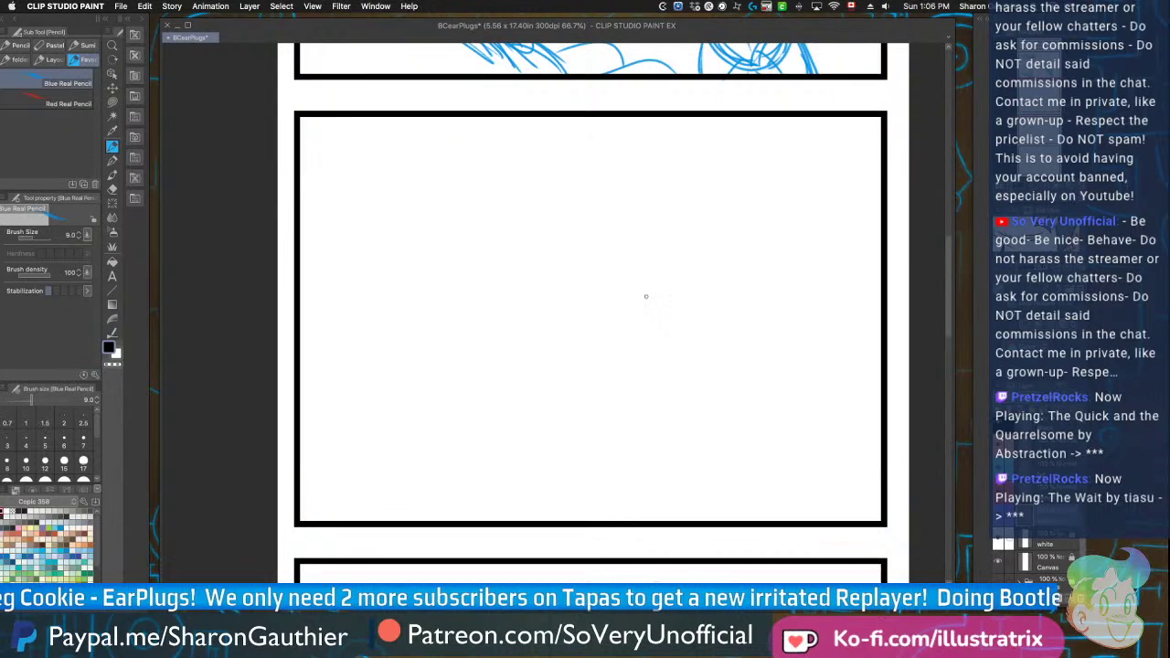
mouse_move(663, 293)
mouse_down()
mouse_move(584, 288)
mouse_move(680, 346)
mouse_move(656, 385)
mouse_move(567, 274)
mouse_move(682, 306)
mouse_move(620, 366)
mouse_up()
drag(619, 452, 619, 521)
drag(656, 274, 660, 391)
mouse_move(580, 336)
mouse_down()
mouse_move(695, 359)
mouse_move(688, 391)
mouse_move(657, 395)
mouse_move(636, 510)
mouse_up()
mouse_move(622, 400)
mouse_down()
mouse_move(567, 473)
mouse_move(558, 508)
mouse_move(648, 522)
mouse_up()
drag(640, 419, 614, 459)
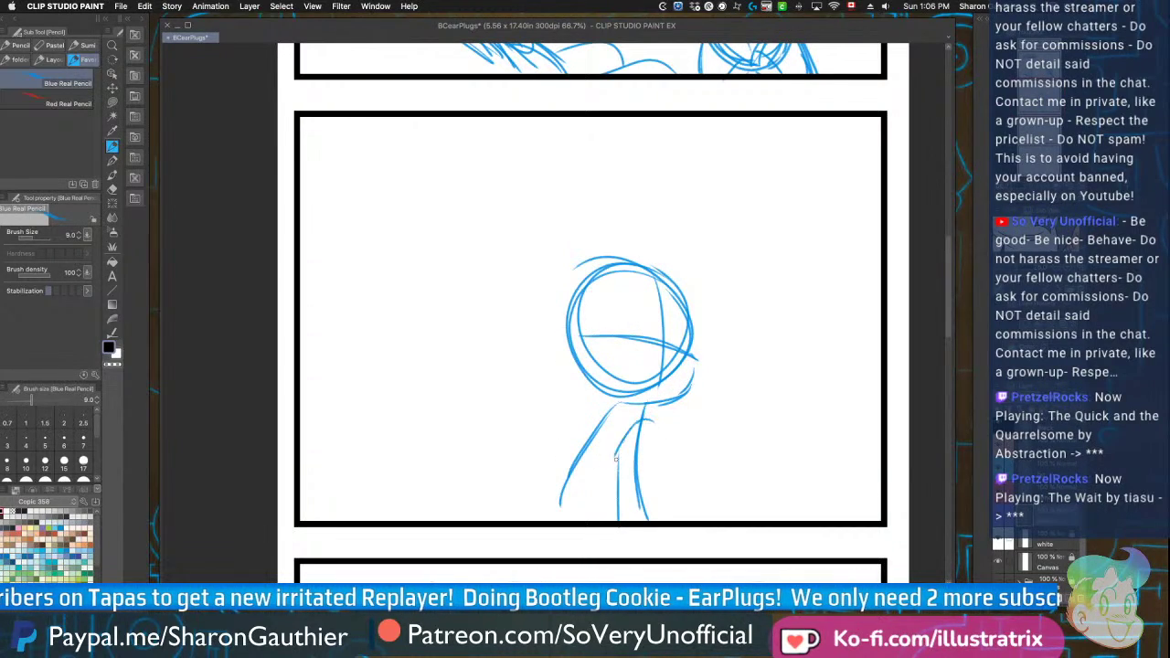
Draw the character's small mouth, narrow eyes with lid lines and raised brows along the face guidelines
drag(680, 366, 657, 391)
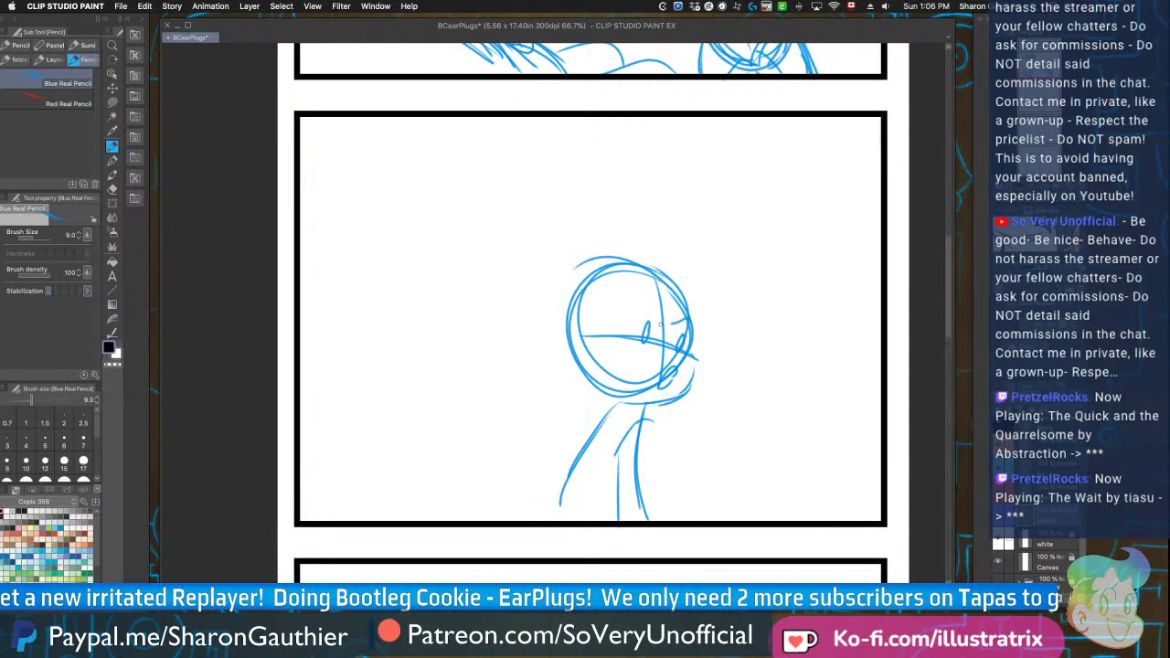
mouse_move(690, 329)
mouse_down()
mouse_move(664, 339)
mouse_move(626, 326)
mouse_move(644, 300)
mouse_move(651, 326)
mouse_up()
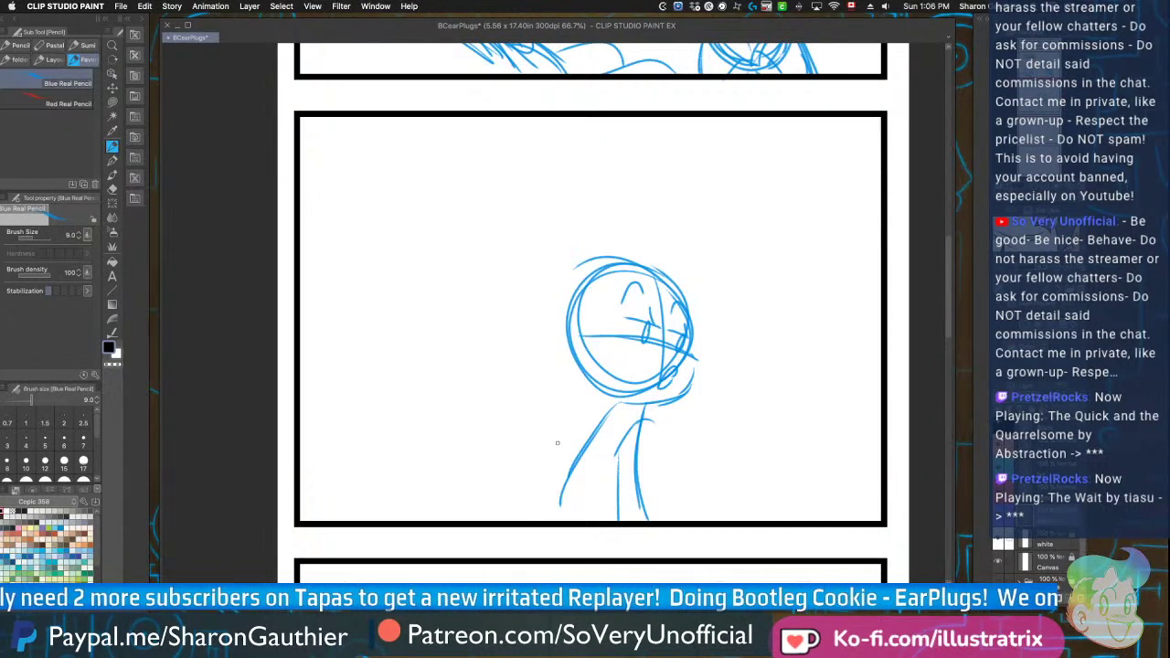
Sketch the character's folded arms with rounded fingers across the chest, plus a short motion line beside the shoulder
mouse_move(627, 424)
mouse_down()
mouse_move(653, 409)
mouse_move(640, 459)
mouse_up()
mouse_move(640, 404)
mouse_down()
mouse_move(596, 449)
mouse_move(605, 477)
mouse_move(582, 479)
mouse_up()
drag(611, 436, 594, 476)
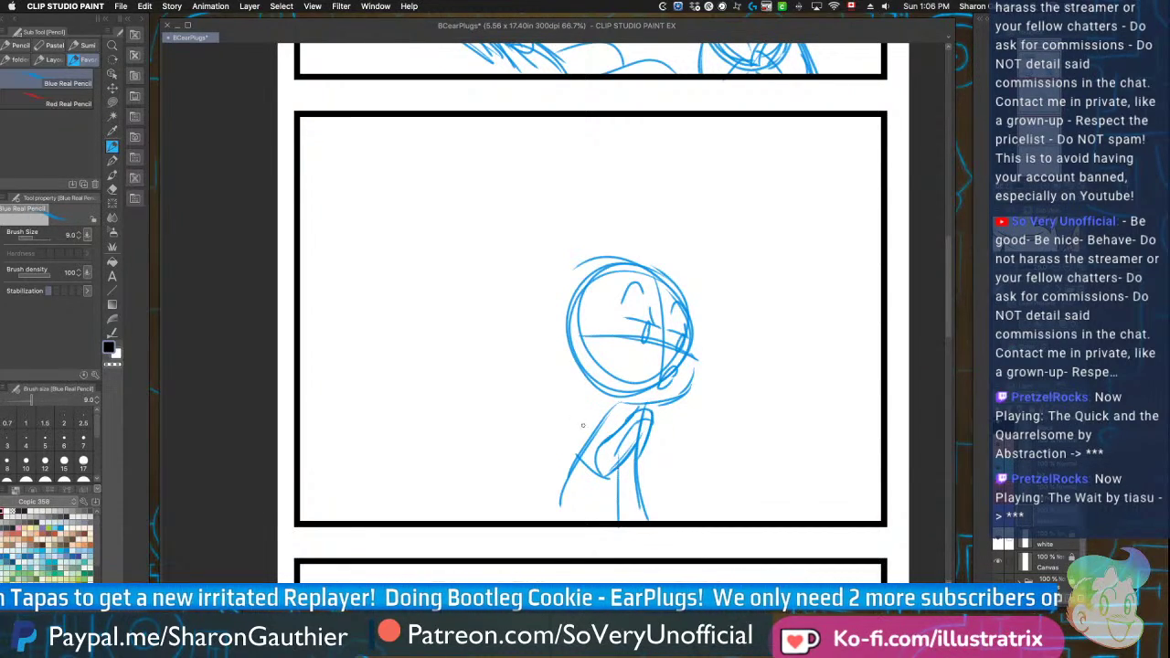
drag(609, 431, 605, 445)
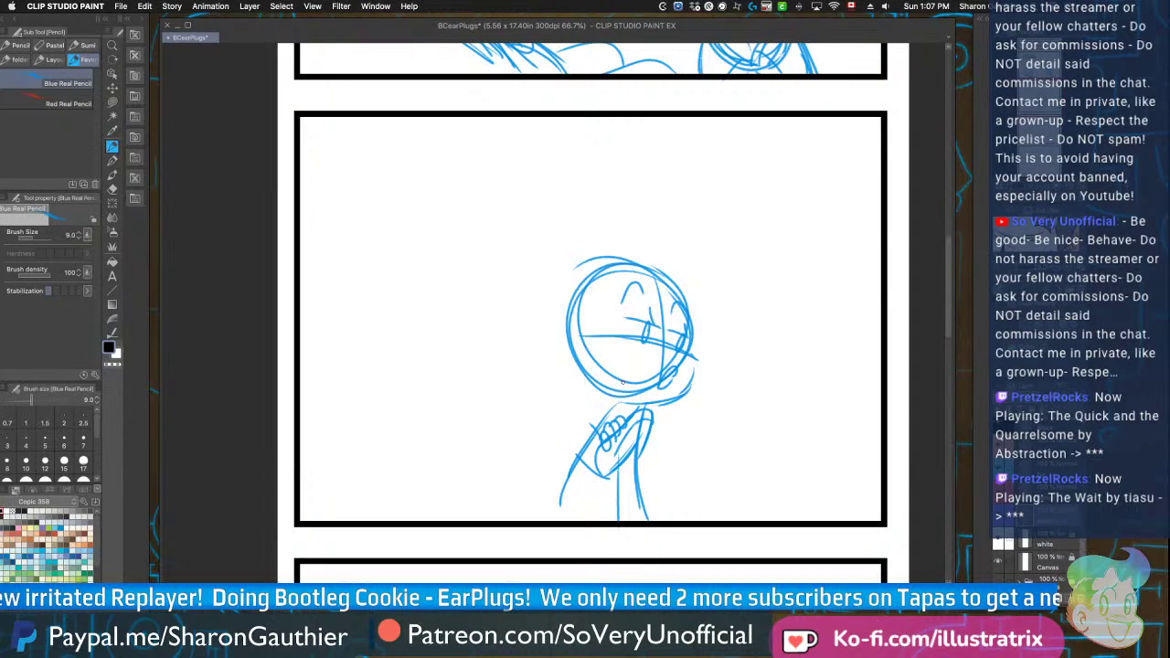
drag(578, 445, 604, 476)
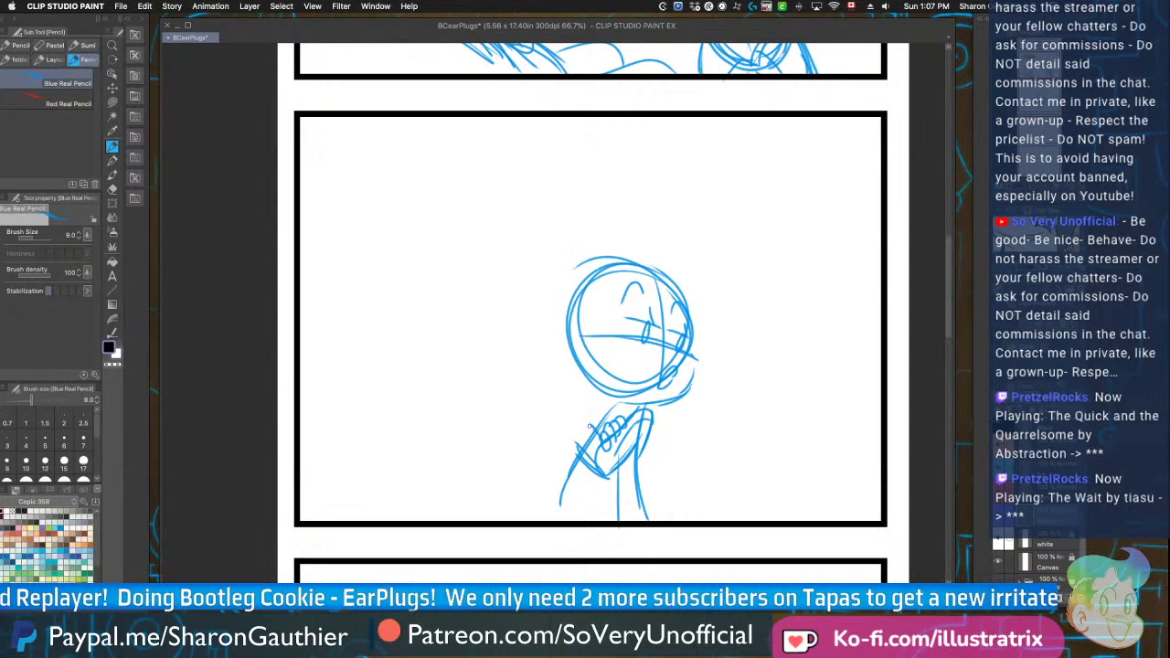
mouse_move(610, 399)
mouse_down()
mouse_move(569, 428)
mouse_move(582, 458)
mouse_move(577, 442)
mouse_up()
drag(550, 388, 519, 410)
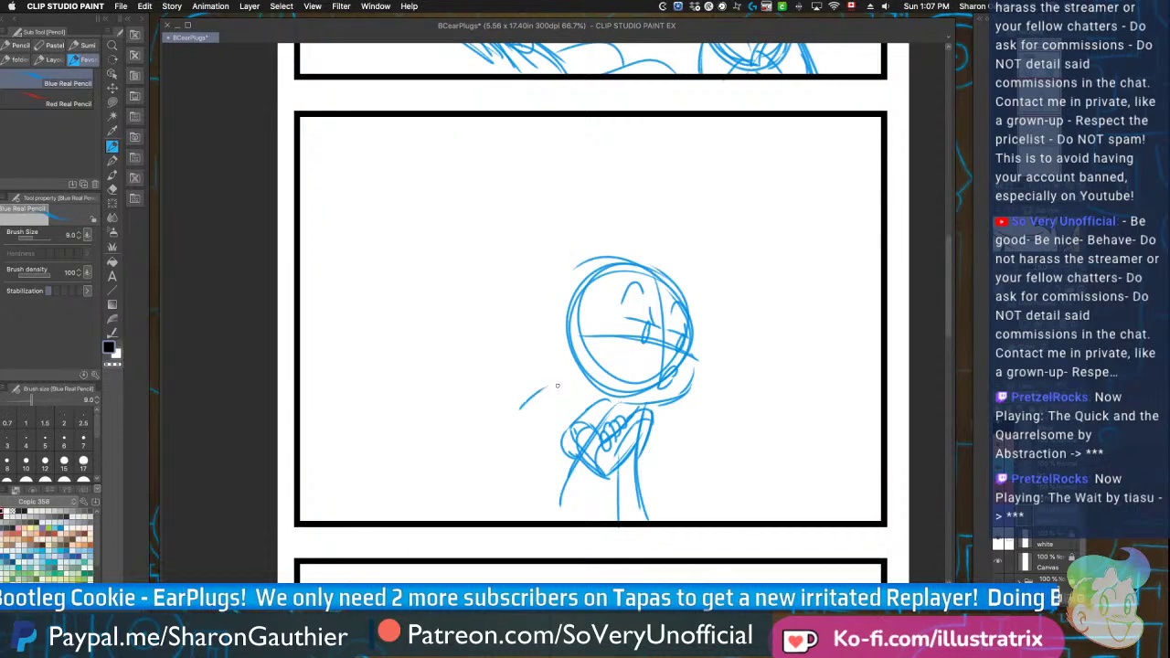
Add an ear to the side of the character's head and close the lower edge of the torso
drag(591, 311, 596, 359)
key(super+z)
mouse_move(569, 320)
mouse_down()
mouse_move(586, 337)
mouse_move(574, 363)
mouse_move(608, 401)
mouse_move(640, 404)
mouse_move(618, 449)
mouse_move(638, 467)
mouse_move(560, 504)
mouse_up()
Draw the jagged sideburn and hairline in front of the ear and puffy swept-up hair with a central dip
drag(596, 305, 600, 331)
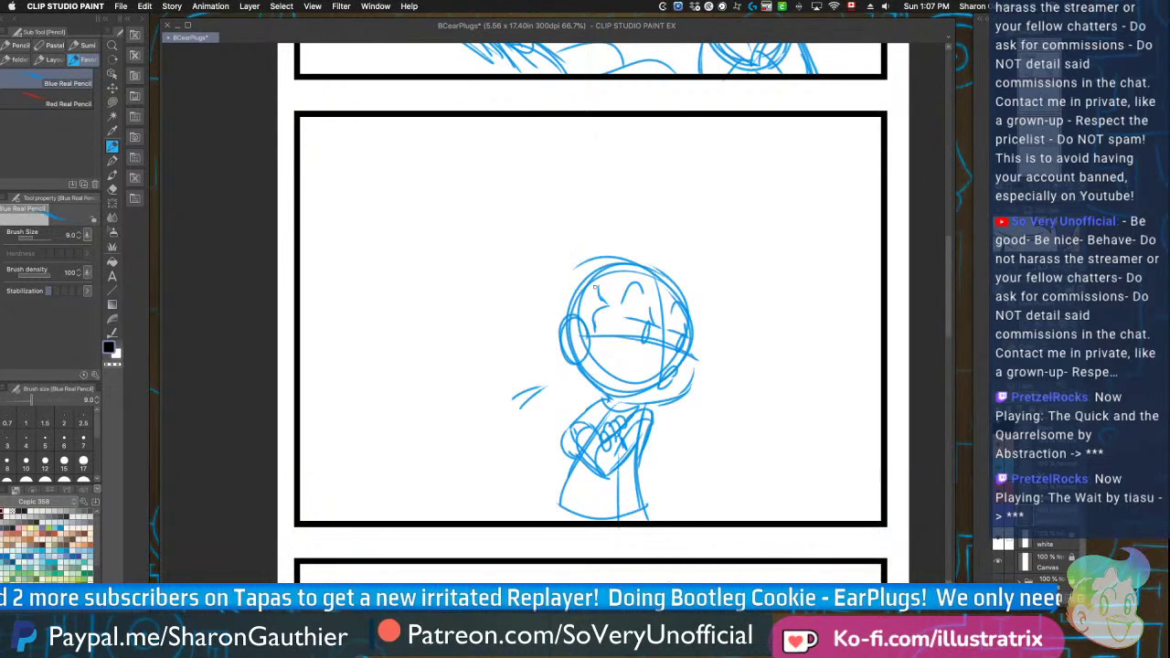
mouse_move(566, 288)
mouse_down()
mouse_move(575, 353)
mouse_move(599, 349)
mouse_up()
drag(608, 308, 599, 335)
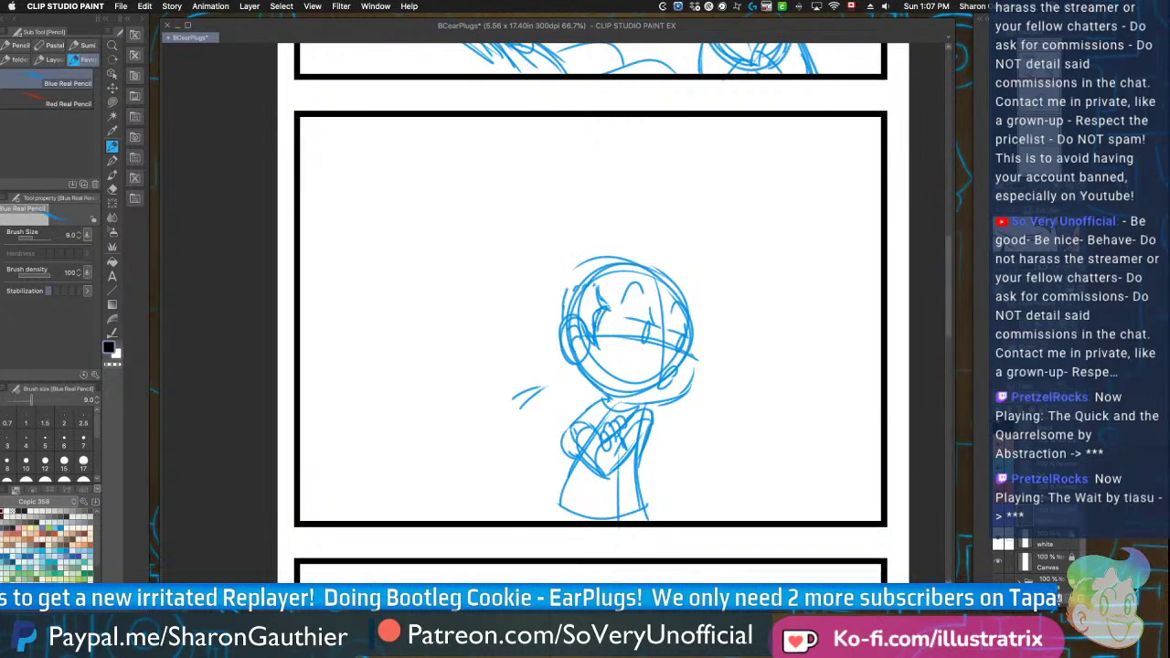
mouse_move(558, 287)
mouse_down()
mouse_move(563, 255)
mouse_move(580, 238)
mouse_move(638, 233)
mouse_up()
mouse_move(592, 285)
mouse_down()
mouse_move(700, 272)
mouse_move(686, 237)
mouse_move(640, 234)
mouse_up()
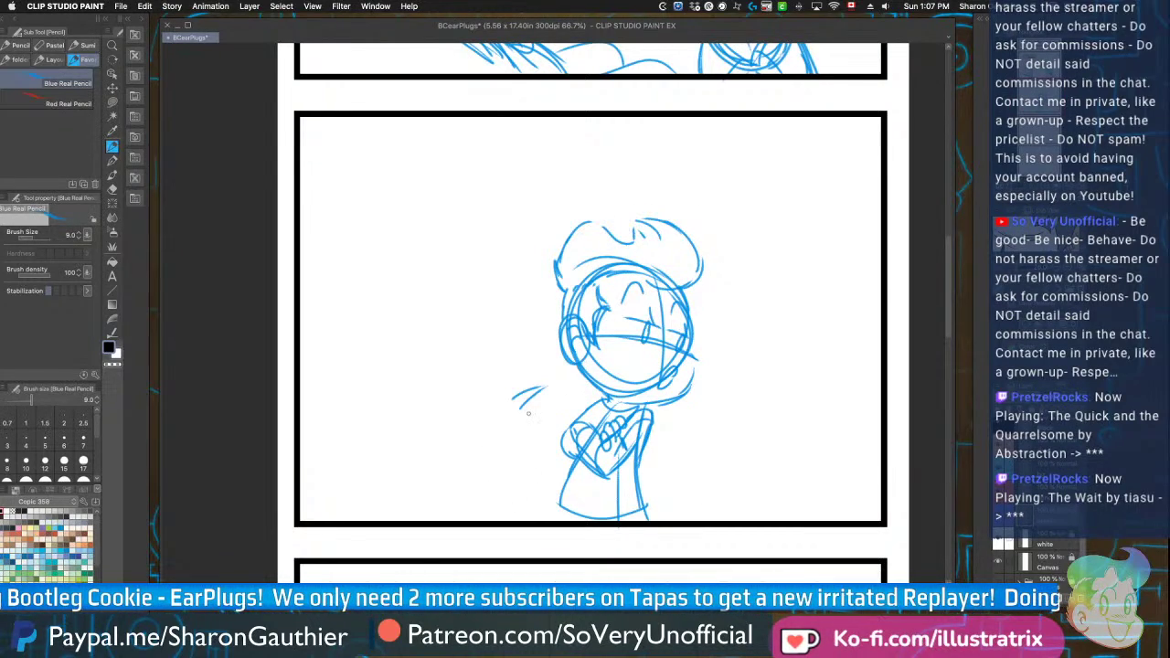
scroll(693, 359, up, 1)
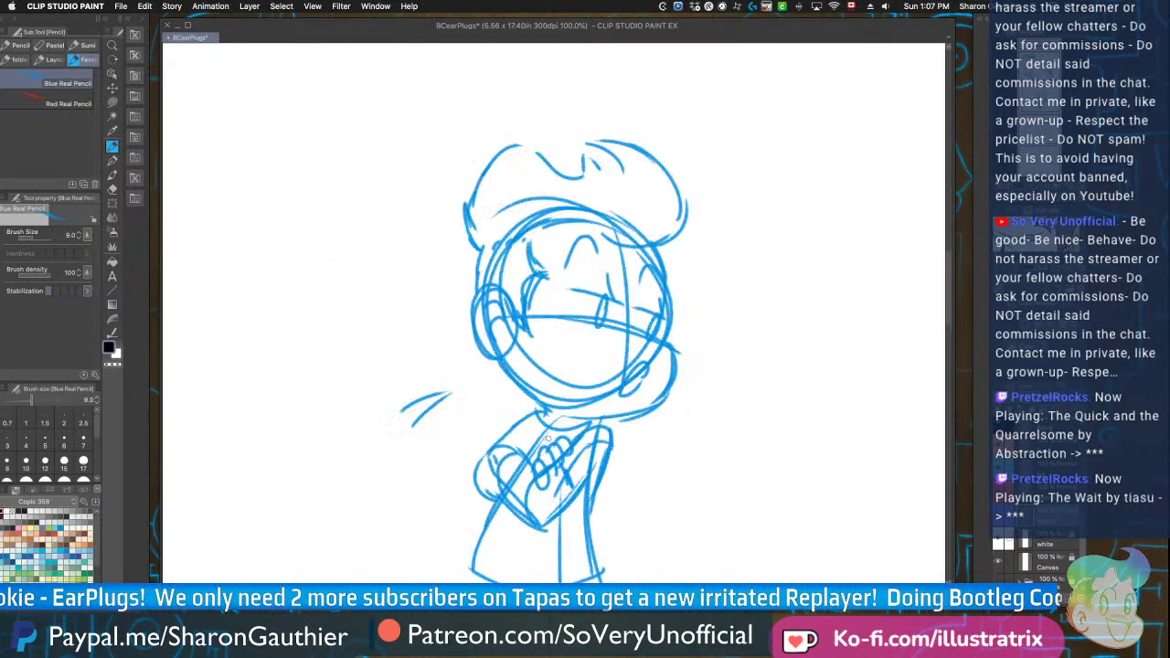
scroll(645, 407, up, 1)
mouse_move(645, 406)
mouse_down()
mouse_move(563, 411)
mouse_move(582, 413)
mouse_move(553, 424)
mouse_move(577, 432)
mouse_up()
key(super+z)
scroll(546, 448, down, 3)
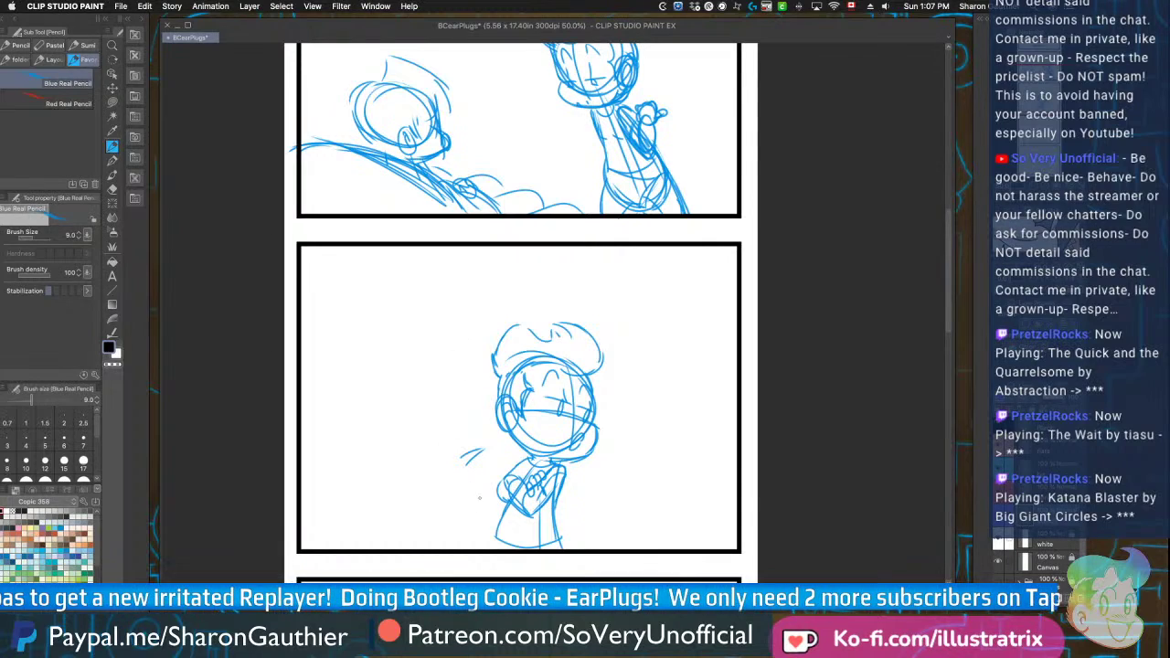
Extend the motion mark beside the character's shoulder with another curve and short crossing strokes
scroll(473, 501, up, 1)
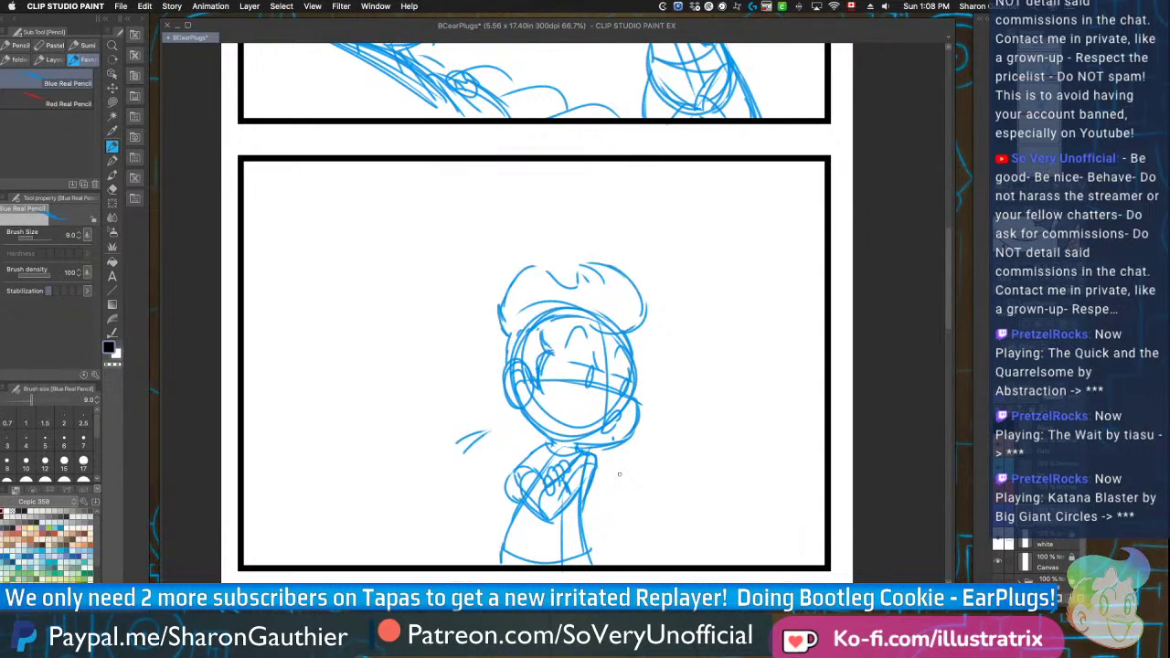
mouse_move(492, 427)
mouse_down()
mouse_move(447, 462)
mouse_move(457, 447)
mouse_up()
Start a dialogue text in the empty area beside the character with the lines "I PUT ALL YOUR" and "EARPLUGS IN IT"
click(112, 276)
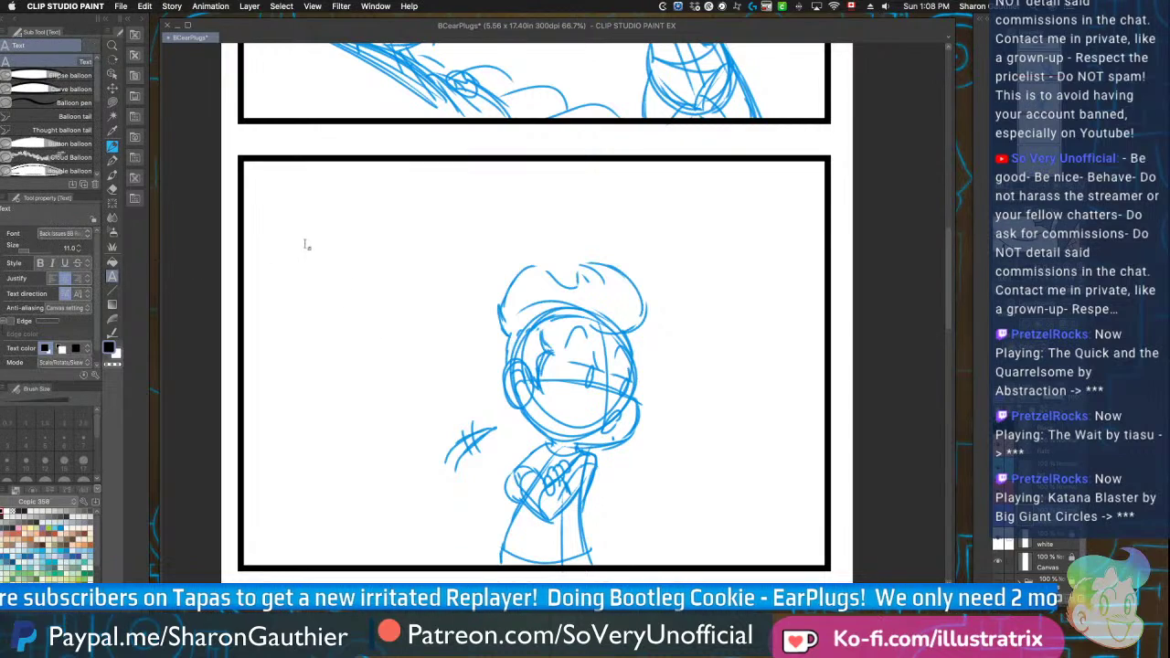
click(304, 233)
text(I PUT ALL YOUR)
key(Return)
text(EARPLUGS)
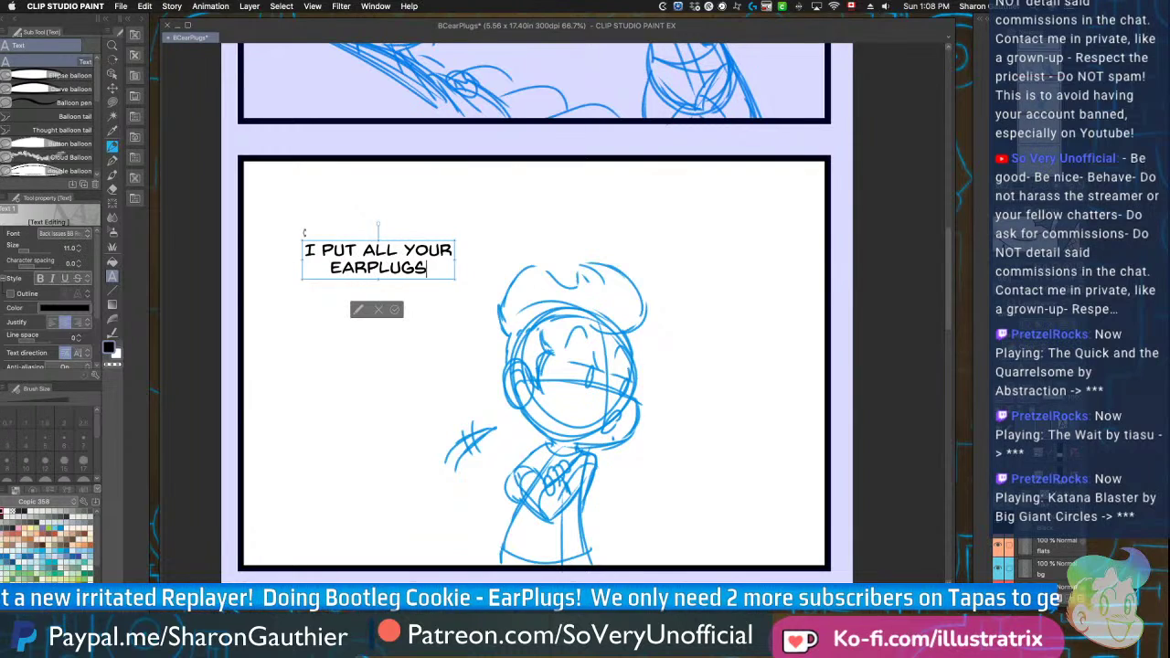
text( IN IT)
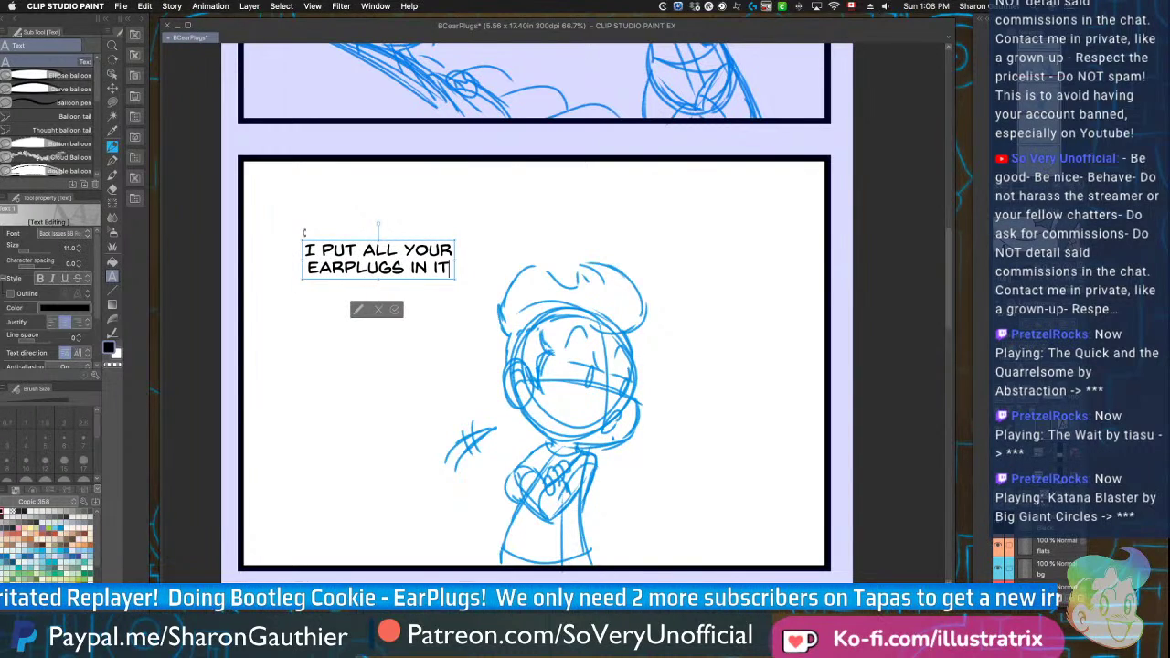
Continue the dialogue with the lines "SO THEY STOP" and "FALLING BEHIND"
key(Return)
text(SO THEY)
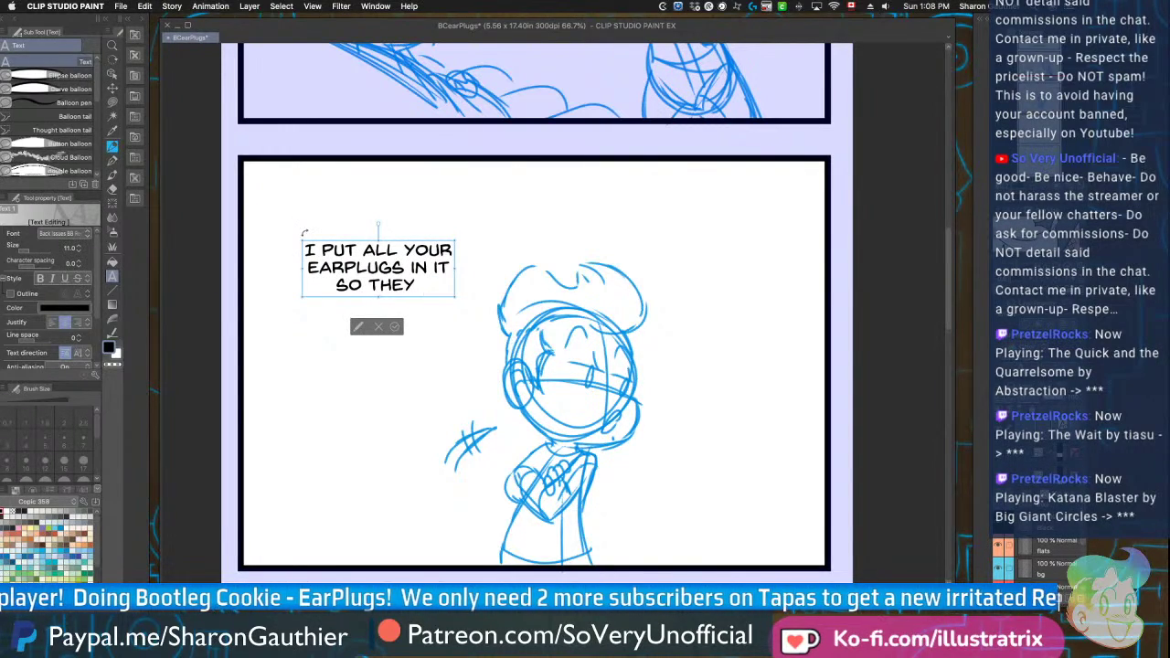
text( STOP)
key(Return)
text(F)
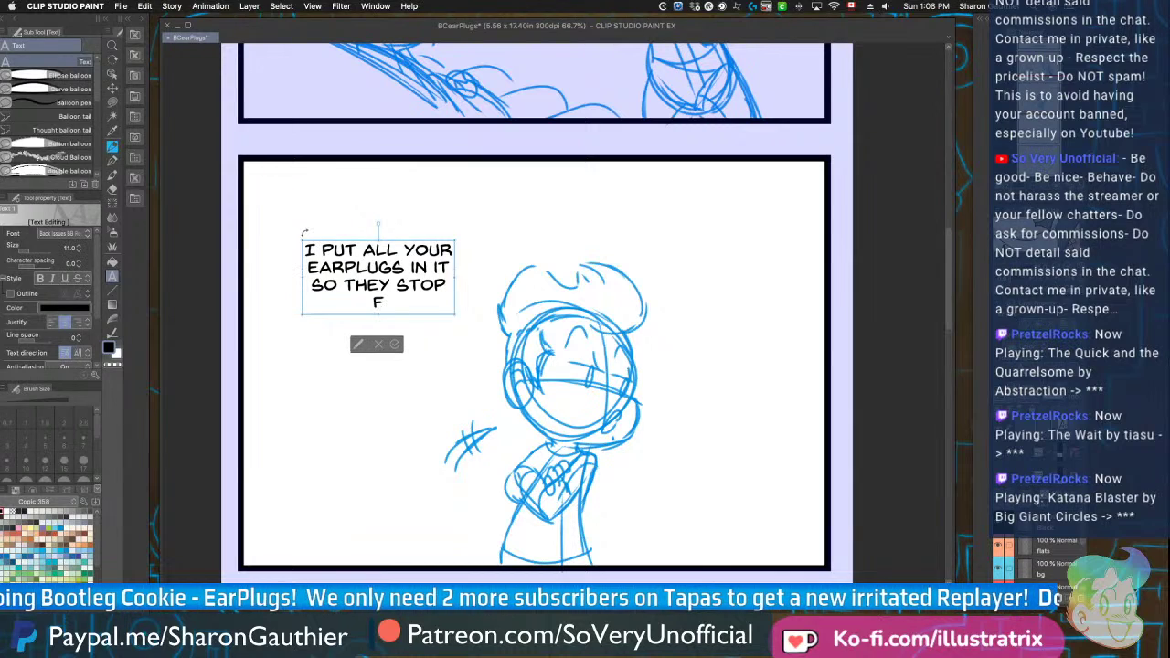
text(ALLI)
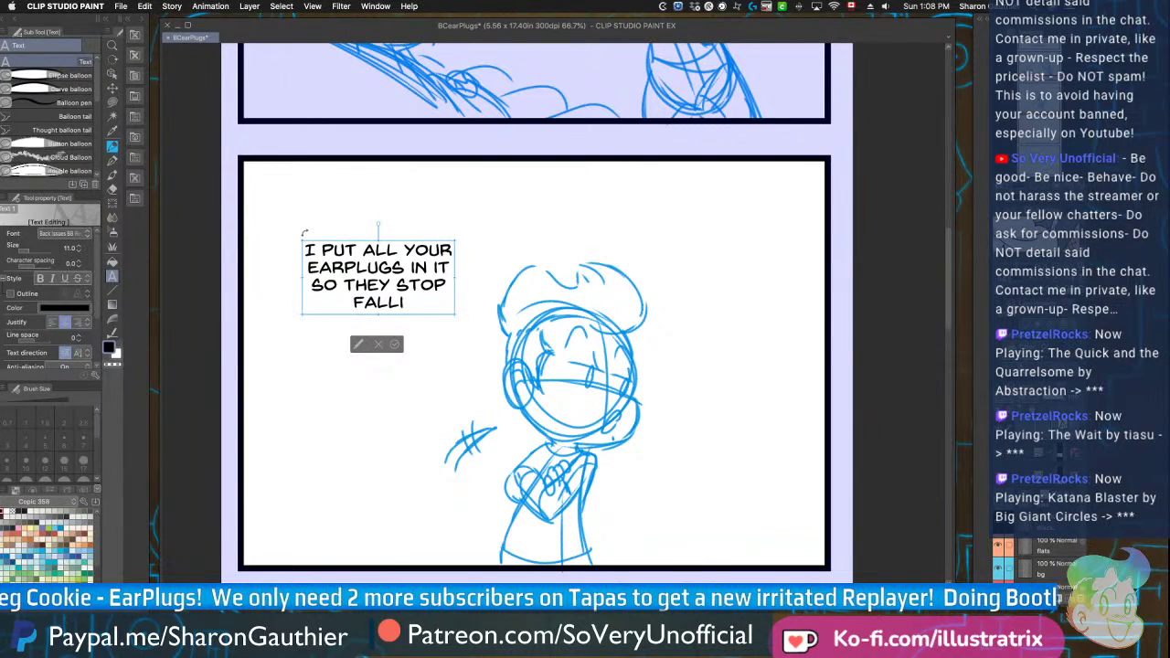
text(NG BEHINDTHE)
Finish the dialogue with "THE TRASHCAN." on its own line and shift the text block slightly up and left in the panel
key(BackSpace)
key(BackSpace)
key(BackSpace)
key(BackSpace)
key(BackSpace)
key(Return)
text(THE TRASHCAN.)
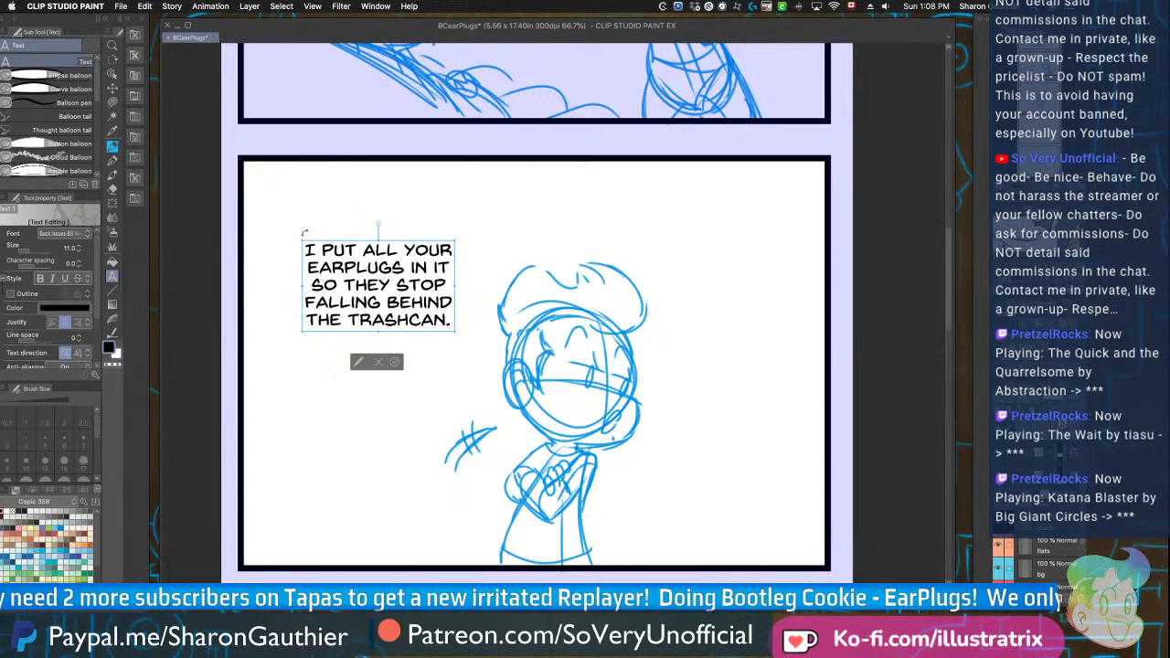
drag(331, 333, 311, 319)
click(376, 351)
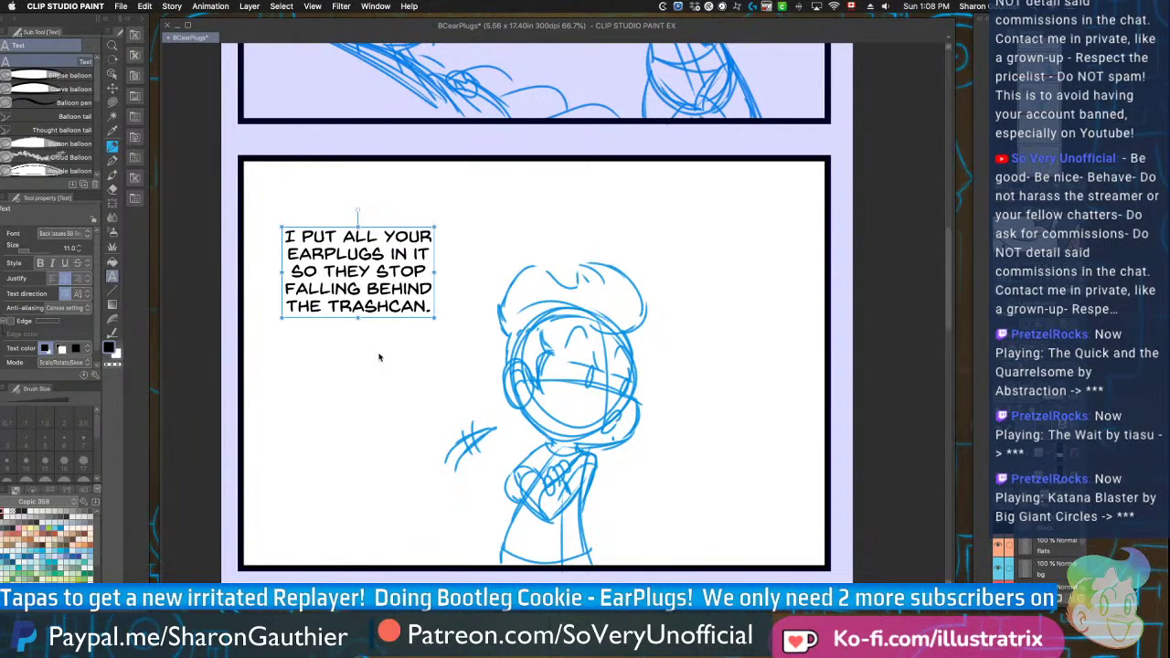
Sketch a round head in blue pencil on the white layer, in the left half of the next empty panel
drag(949, 340, 946, 408)
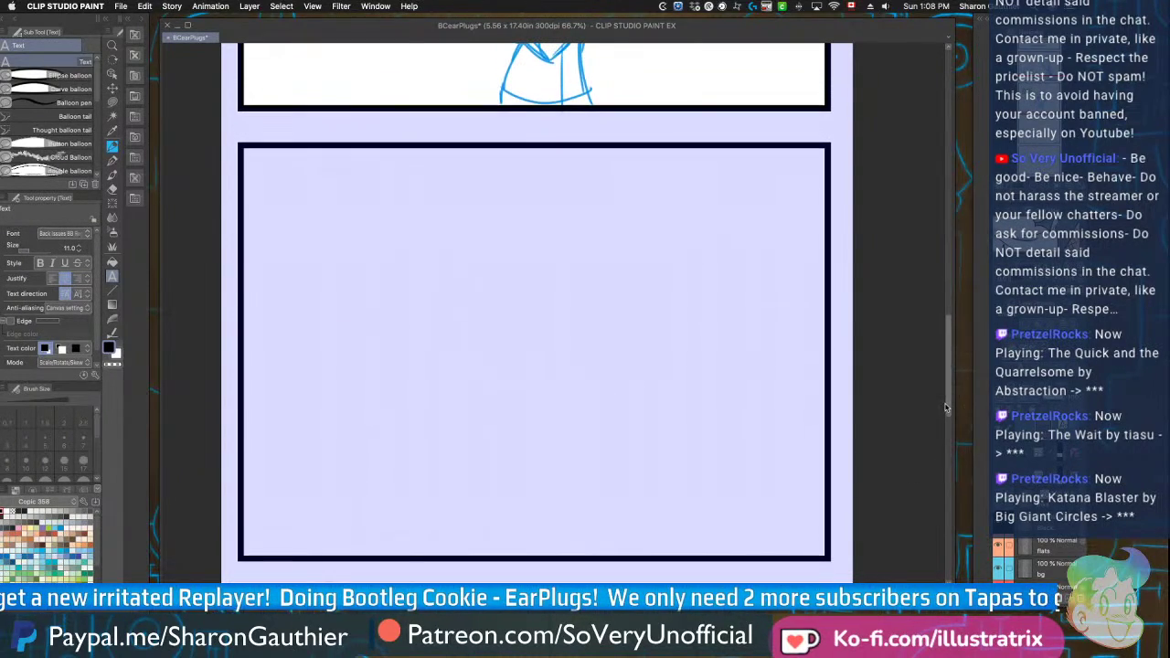
scroll(1083, 527, down, 3)
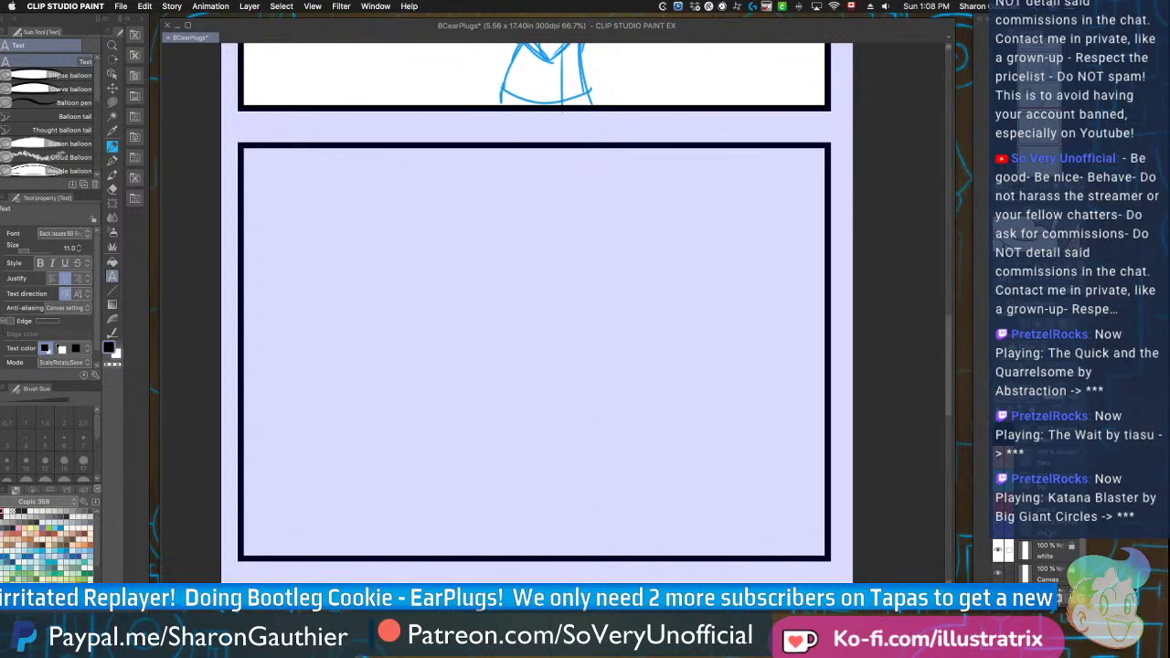
click(1042, 550)
click(111, 145)
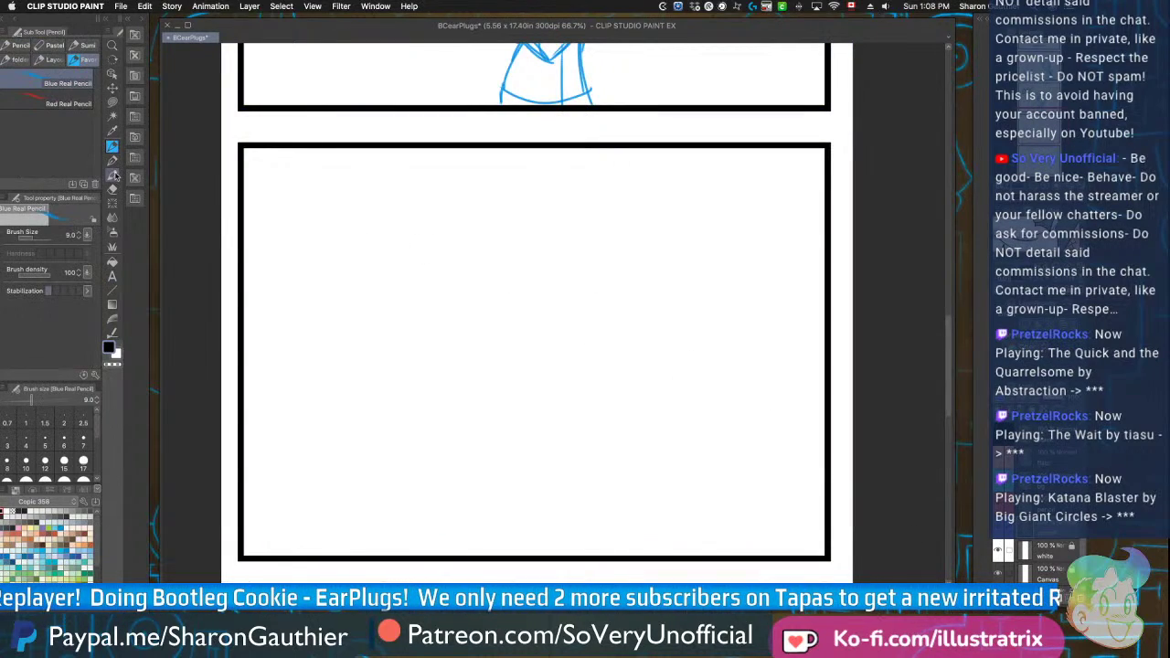
mouse_move(423, 287)
mouse_down()
mouse_move(378, 343)
mouse_move(444, 291)
mouse_move(418, 386)
mouse_move(448, 279)
mouse_up()
key(super+z)
mouse_move(414, 355)
mouse_down()
mouse_move(462, 434)
mouse_move(475, 505)
mouse_up()
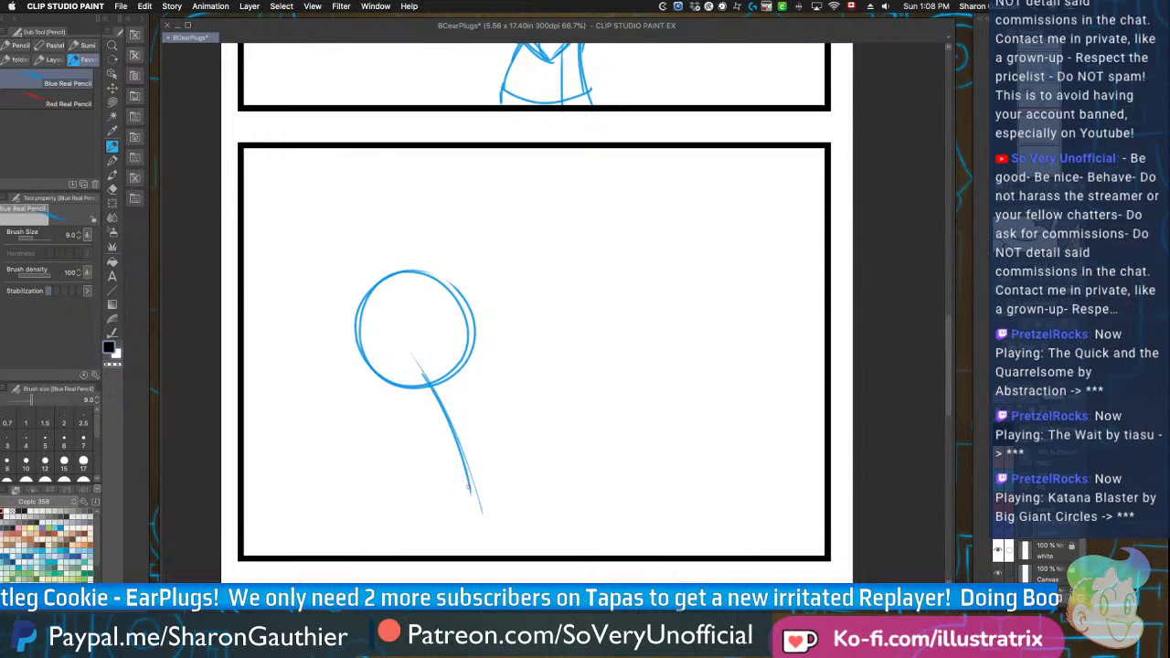
key(super+z)
key(super+z)
Draw a curved spine line down from the head and add the cheek, jaw and ear around its lower edge
mouse_move(421, 344)
mouse_down()
mouse_move(426, 486)
mouse_move(444, 498)
mouse_up()
drag(470, 362, 464, 397)
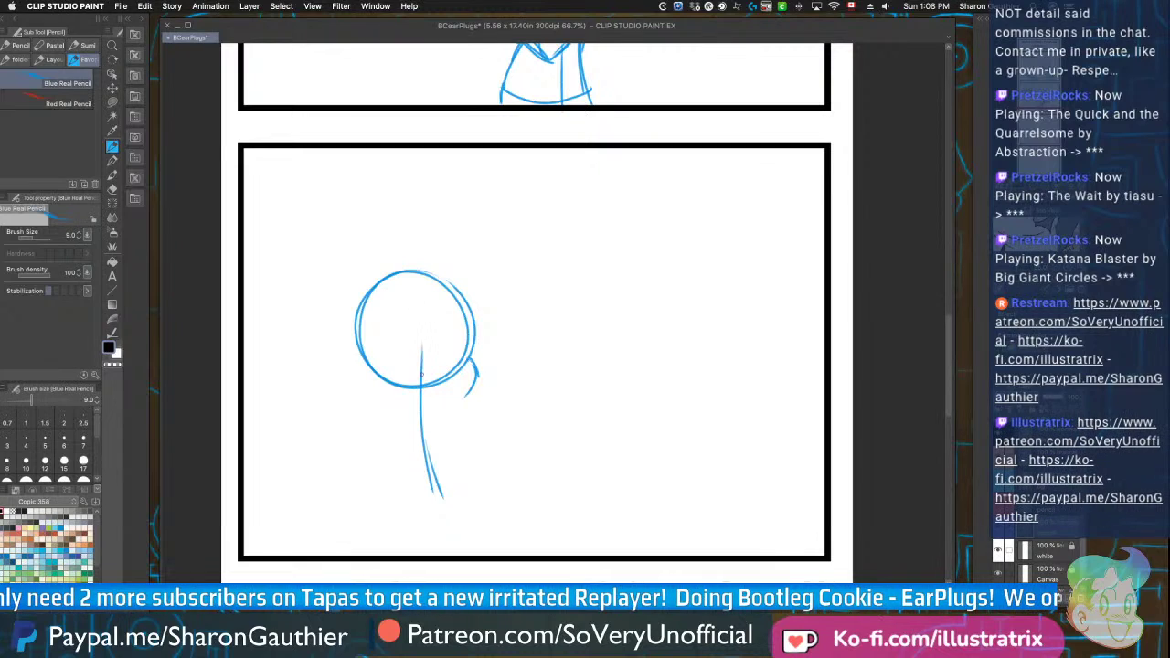
mouse_move(473, 369)
mouse_down()
mouse_move(440, 408)
mouse_move(455, 397)
mouse_move(383, 394)
mouse_up()
drag(362, 373, 410, 410)
mouse_move(372, 355)
mouse_down()
mouse_move(373, 385)
mouse_move(377, 375)
mouse_up()
Add the face's centre guideline, narrow arched eyes, small open mouth, freckles and pointed eyebrows
drag(415, 279, 432, 412)
mouse_move(447, 364)
mouse_down()
mouse_move(413, 369)
mouse_move(437, 393)
mouse_up()
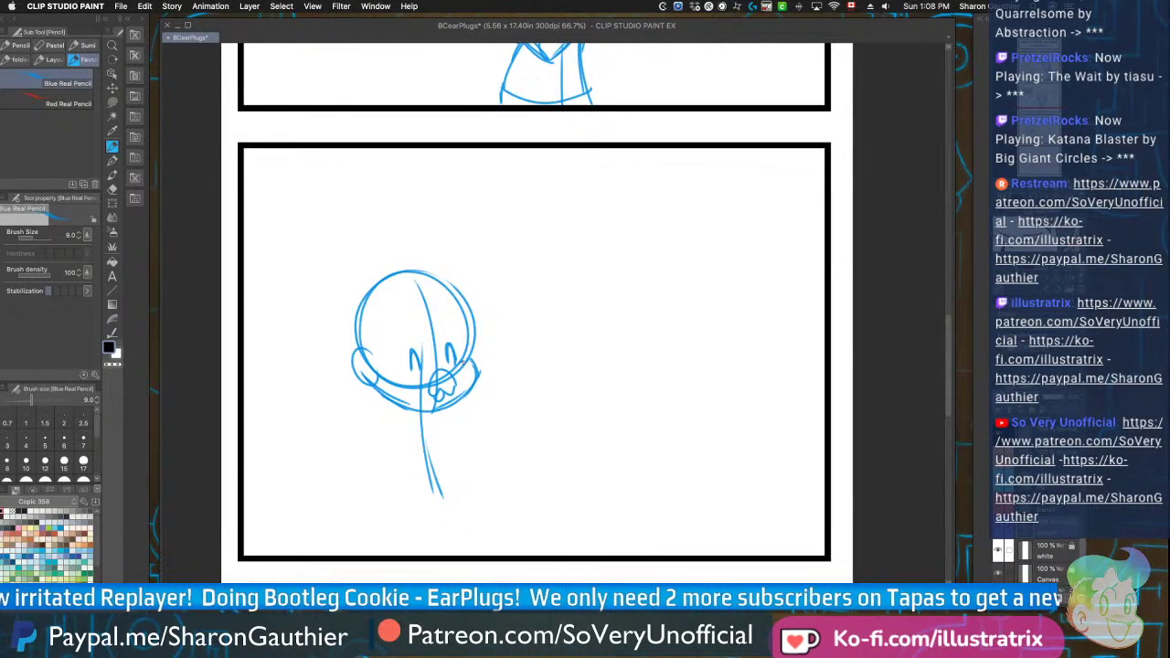
drag(400, 371, 393, 373)
mouse_move(449, 319)
mouse_down()
mouse_move(457, 331)
mouse_move(416, 335)
mouse_up()
Draw the character's hair with a peaked tuft on top, pointed bangs, and jagged locks at both sides of the face
mouse_move(407, 265)
mouse_down()
mouse_move(439, 246)
mouse_move(486, 315)
mouse_up()
key(ctrl+z)
mouse_move(405, 253)
mouse_down()
mouse_move(437, 247)
mouse_move(476, 291)
mouse_up()
drag(392, 296, 419, 334)
mouse_move(459, 265)
mouse_down()
mouse_move(486, 316)
mouse_move(472, 340)
mouse_up()
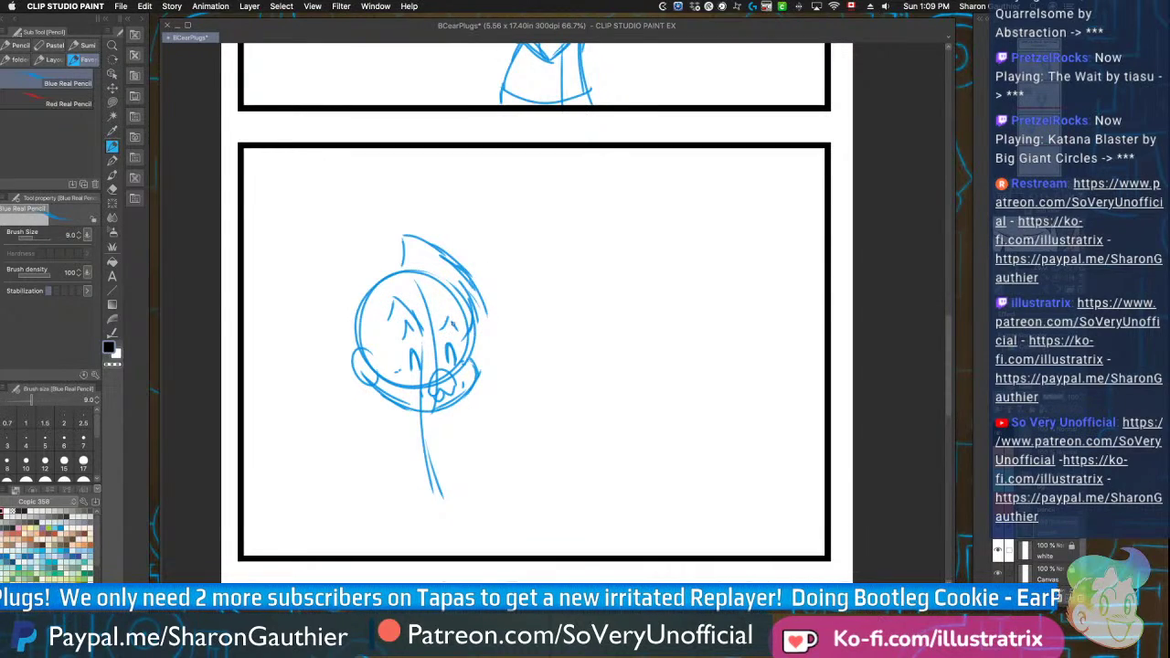
drag(454, 325, 408, 336)
mouse_move(402, 254)
mouse_down()
mouse_move(336, 319)
mouse_move(341, 304)
mouse_move(339, 325)
mouse_move(366, 326)
mouse_move(373, 355)
mouse_up()
drag(375, 313, 385, 350)
drag(469, 333, 462, 349)
drag(471, 333, 465, 356)
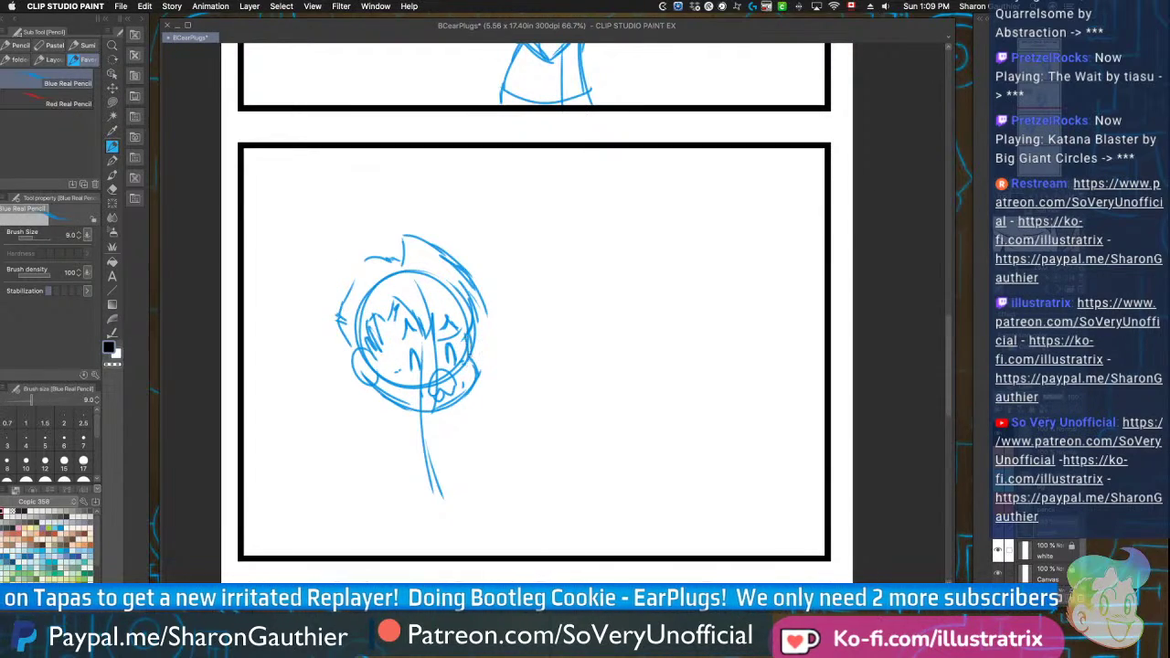
Sketch the neckline, shoulders and short sleeves, with both forearms bent so the hands meet in front of the torso
mouse_move(447, 410)
mouse_down()
mouse_move(419, 471)
mouse_move(485, 474)
mouse_up()
mouse_move(448, 409)
mouse_down()
mouse_move(416, 439)
mouse_move(478, 465)
mouse_move(497, 499)
mouse_up()
drag(388, 408, 379, 457)
drag(387, 401, 349, 472)
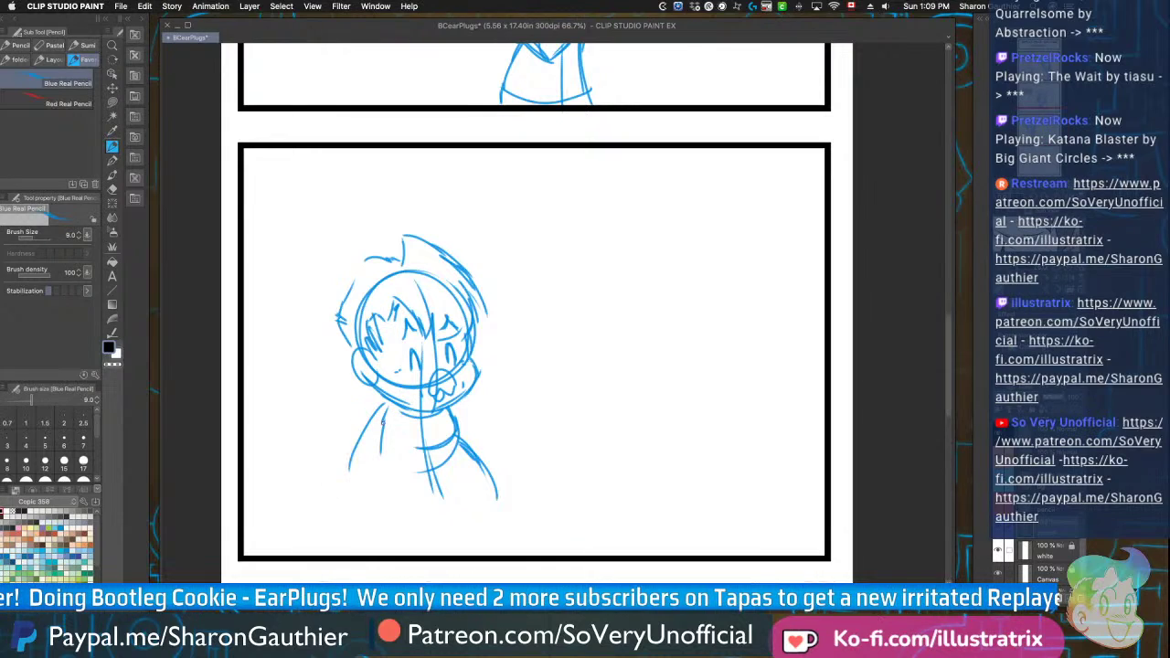
key(super+z)
mouse_move(388, 403)
mouse_down()
mouse_move(360, 480)
mouse_move(373, 490)
mouse_move(421, 480)
mouse_move(417, 494)
mouse_up()
drag(416, 445, 424, 454)
mouse_move(455, 406)
mouse_down()
mouse_move(496, 464)
mouse_move(481, 440)
mouse_move(450, 463)
mouse_up()
drag(390, 413, 382, 444)
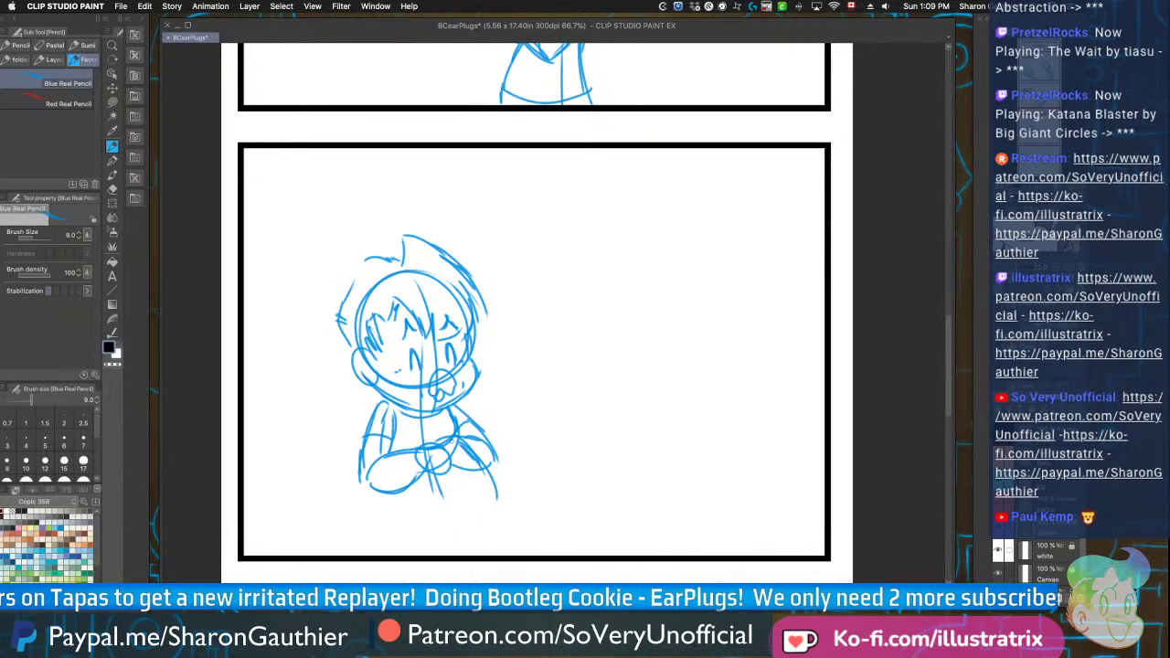
Draw the rounded bottom of the torso and a bent leg extending from it to the panel's lower edge
mouse_move(494, 494)
mouse_down()
mouse_move(427, 535)
mouse_move(379, 503)
mouse_up()
drag(496, 465, 486, 491)
mouse_move(379, 493)
mouse_down()
mouse_move(406, 523)
mouse_move(493, 494)
mouse_move(555, 547)
mouse_up()
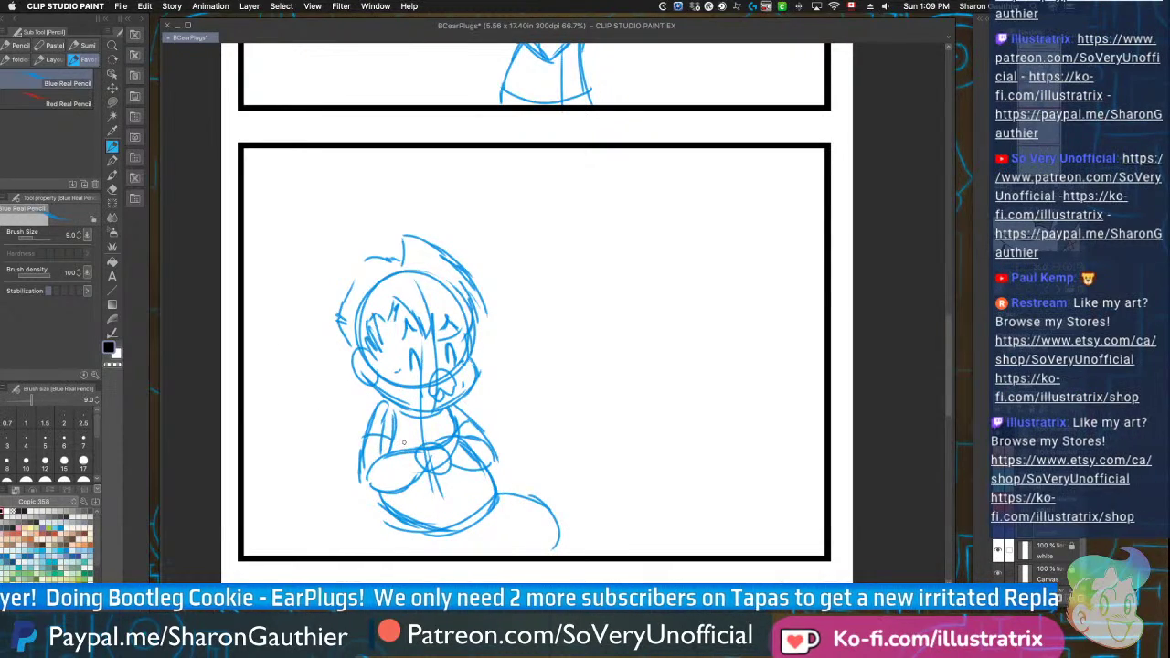
mouse_move(462, 529)
mouse_down()
mouse_move(486, 555)
mouse_move(406, 528)
mouse_up()
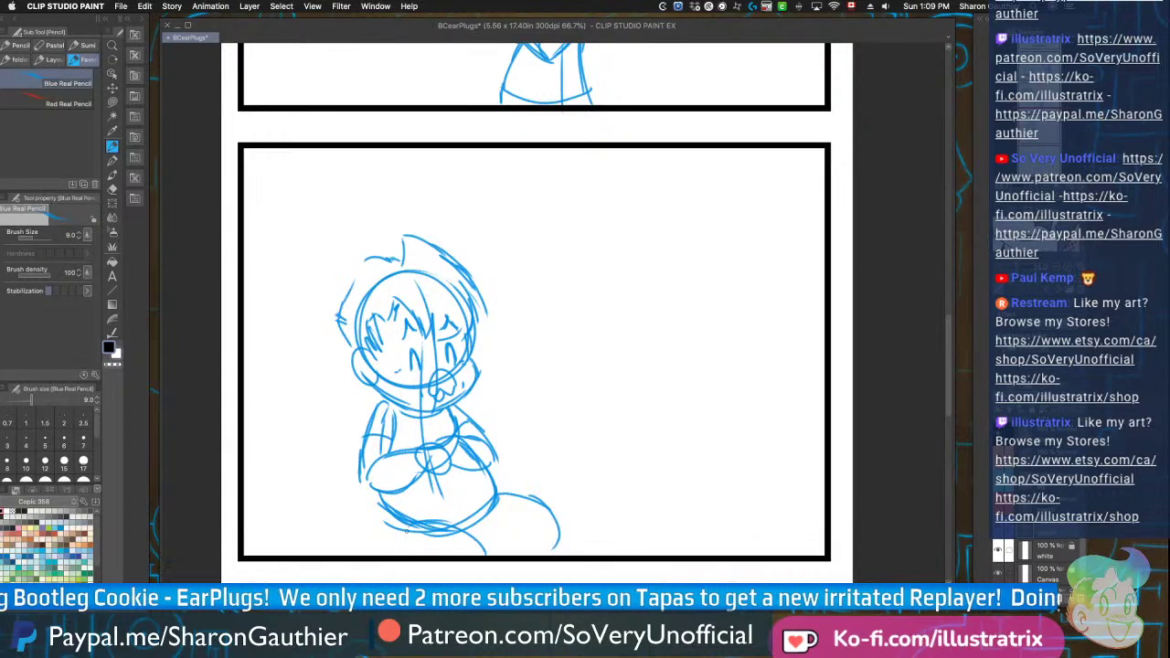
drag(491, 495, 477, 545)
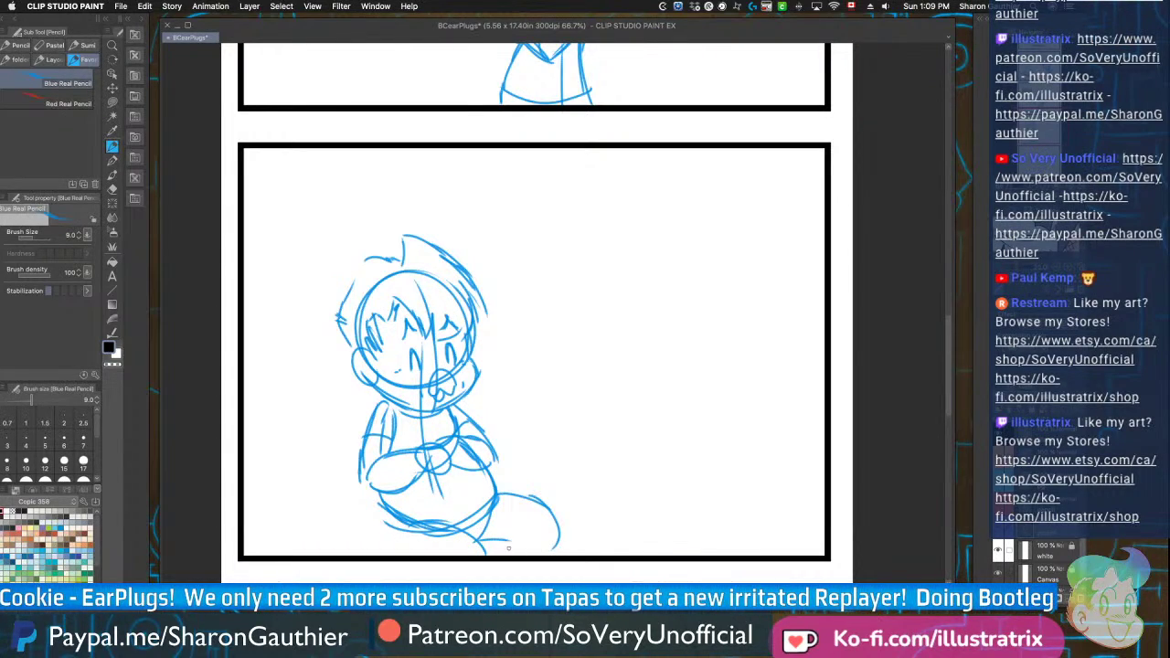
drag(545, 502, 562, 553)
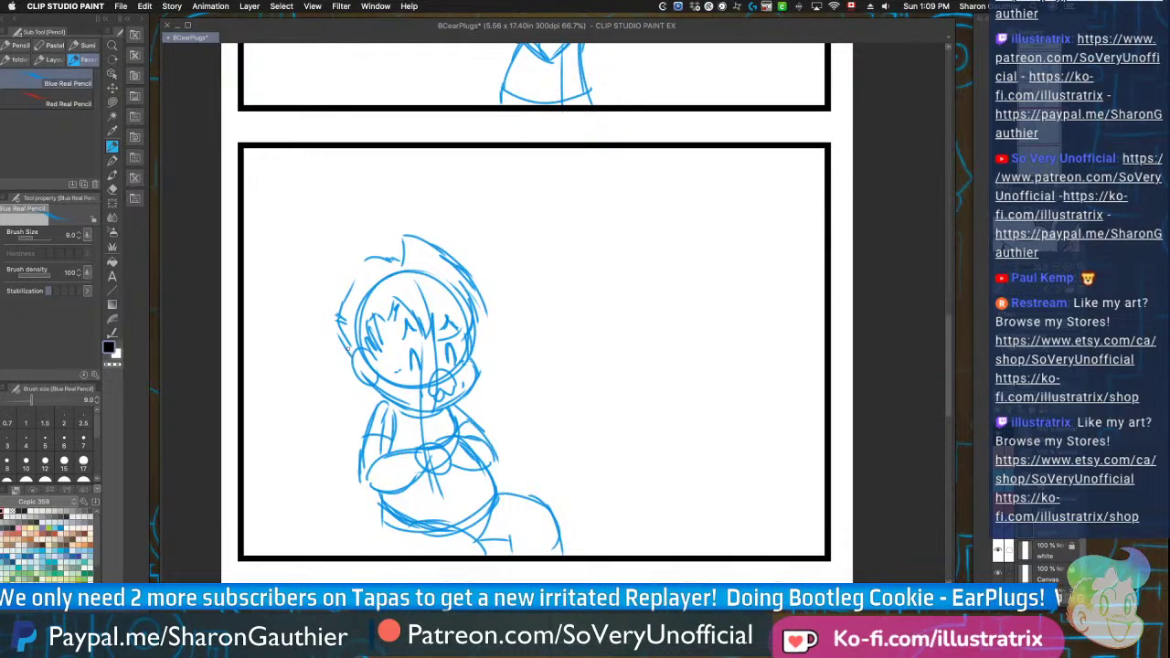
Reinforce the character's ear with an inner circle and sketch the other bent leg on the opposite side
mouse_move(351, 347)
mouse_down()
mouse_move(367, 391)
mouse_move(375, 383)
mouse_up()
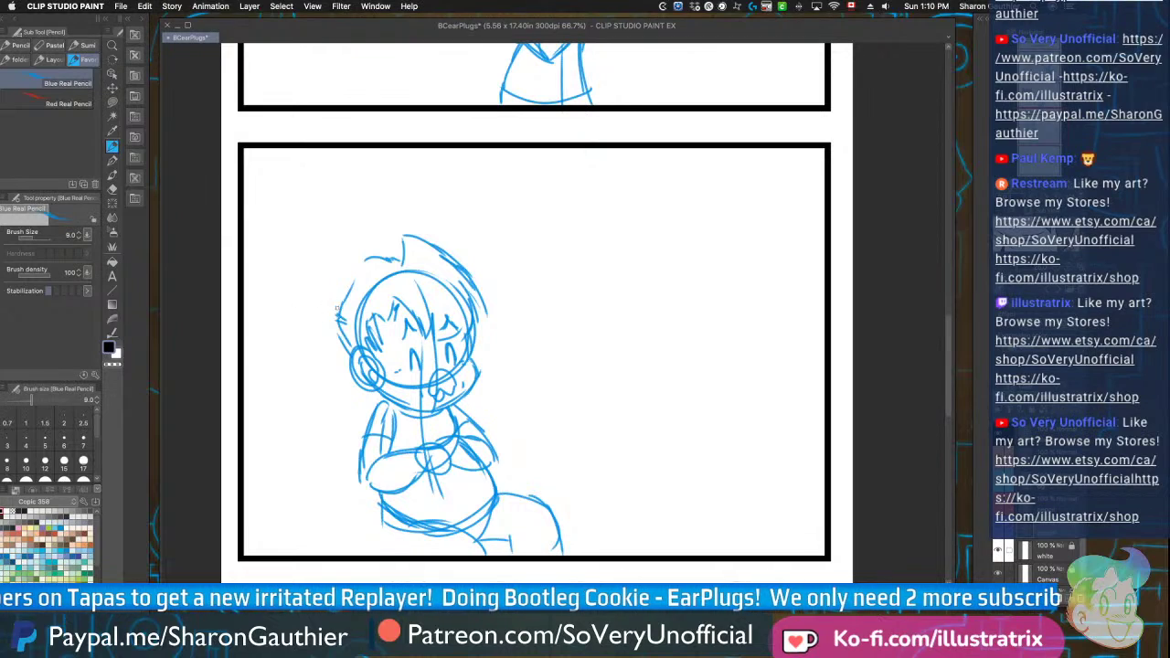
mouse_move(386, 554)
mouse_down()
mouse_move(348, 509)
mouse_move(305, 520)
mouse_move(302, 552)
mouse_up()
drag(351, 515, 391, 546)
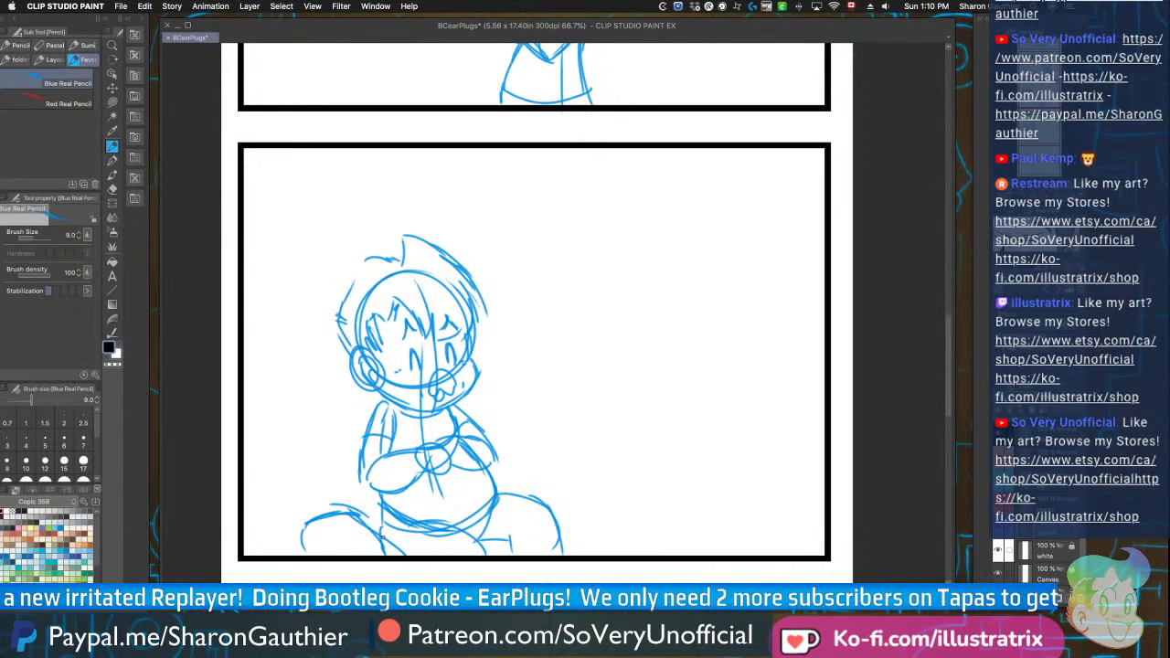
Draw an armchair's padded armrest and rounded back around the seated character, and darken the hair above the ear
mouse_move(503, 485)
mouse_down()
mouse_move(549, 468)
mouse_move(628, 517)
mouse_up()
mouse_move(539, 471)
mouse_down()
mouse_move(636, 521)
mouse_move(638, 551)
mouse_up()
drag(534, 470, 474, 343)
mouse_move(344, 327)
mouse_down()
mouse_move(286, 346)
mouse_move(265, 392)
mouse_up()
drag(273, 378, 294, 551)
drag(279, 483, 295, 541)
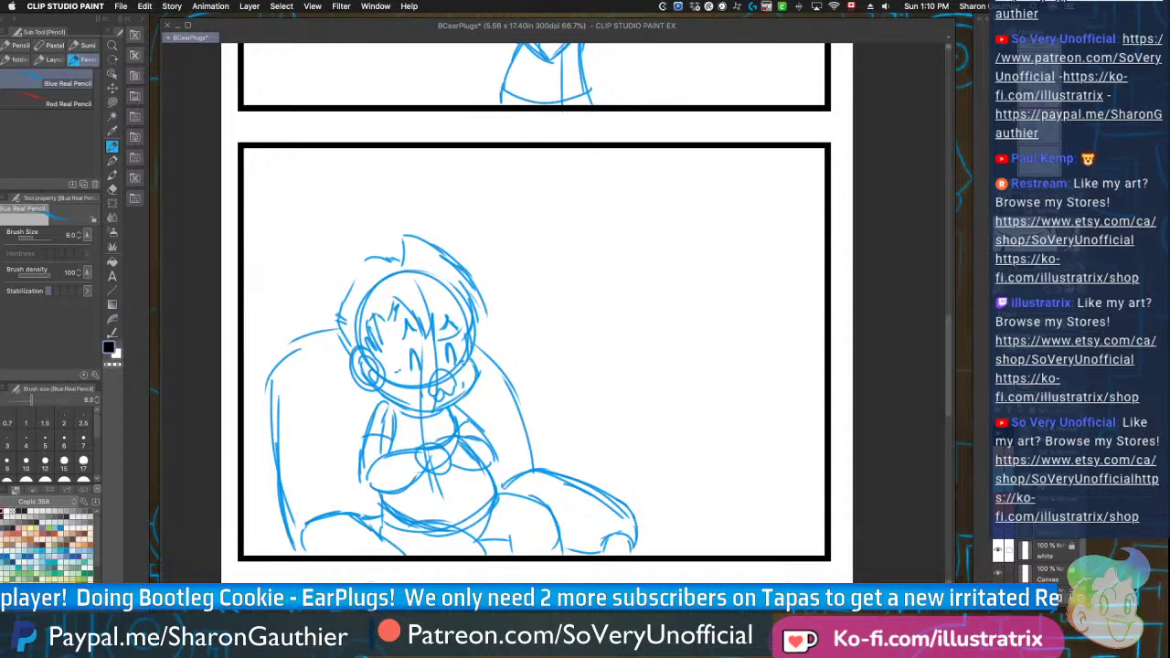
drag(338, 327, 277, 357)
drag(384, 318, 371, 364)
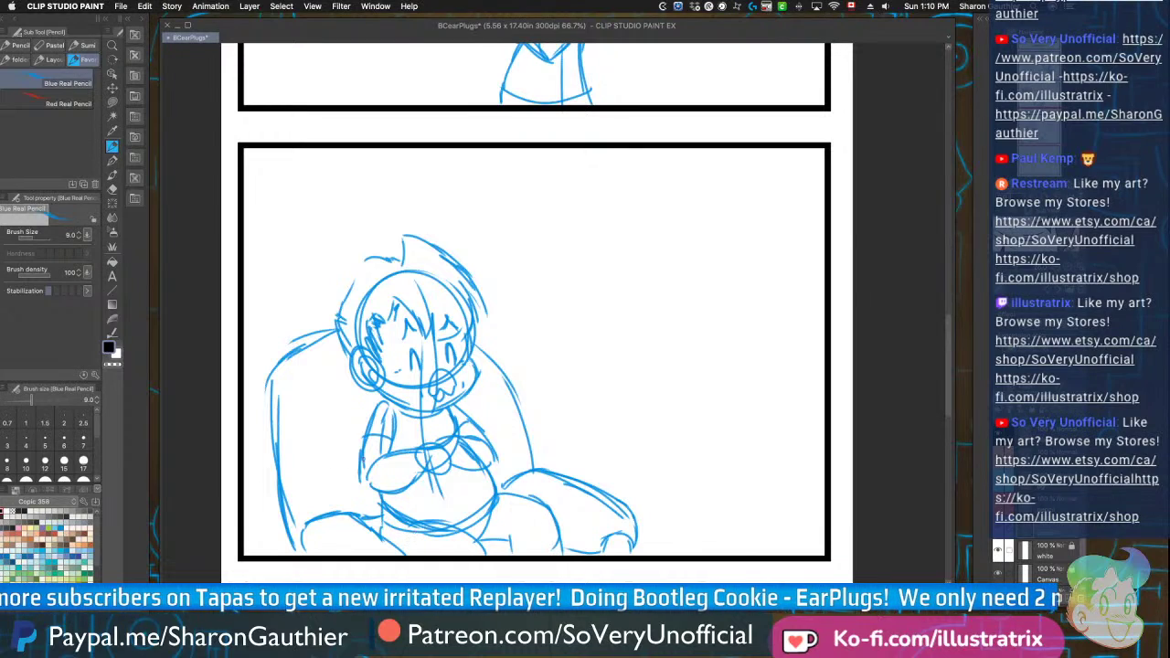
Sketch a second character's large round head, jaw bulge and half-lidded eye at the panel's right border
scroll(318, 456, down, 2)
scroll(528, 395, up, 2)
drag(567, 286, 606, 415)
mouse_move(624, 292)
mouse_down()
mouse_move(567, 439)
mouse_move(625, 421)
mouse_up()
mouse_move(511, 398)
mouse_down()
mouse_move(503, 408)
mouse_move(594, 471)
mouse_up()
drag(501, 446, 618, 462)
mouse_move(570, 375)
mouse_down()
mouse_move(518, 386)
mouse_move(577, 389)
mouse_up()
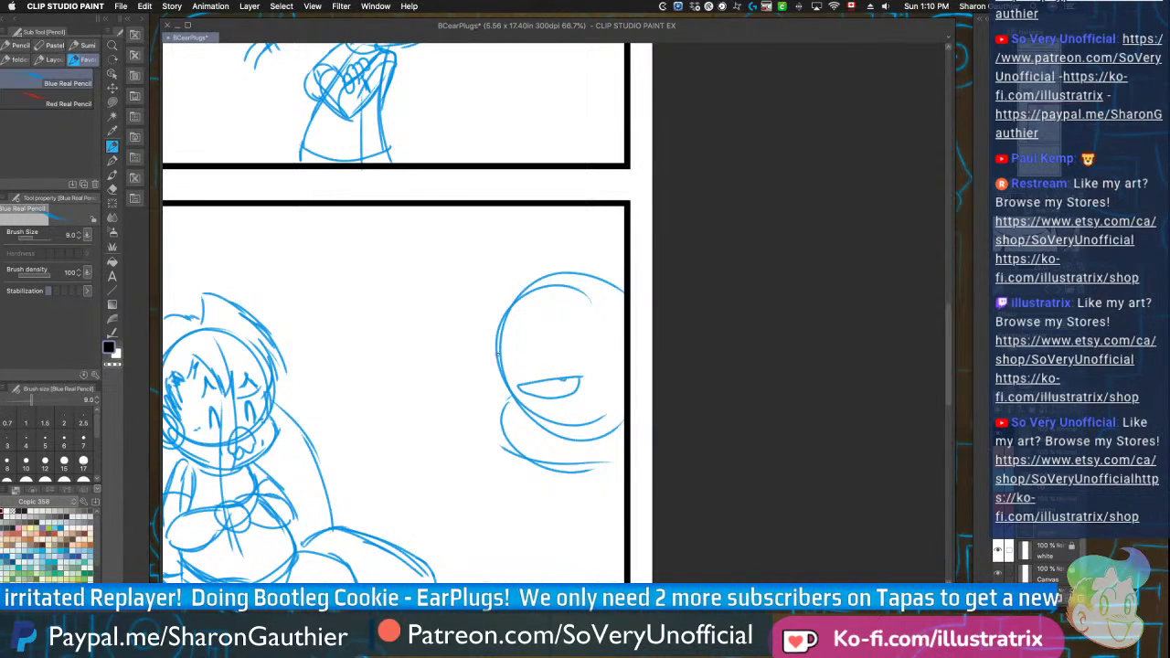
Rework the second character's jaw into a cleaner bulge and add a small curled squiggle in front of the face
drag(520, 452, 615, 468)
drag(505, 435, 601, 466)
mouse_move(405, 375)
mouse_down()
mouse_move(489, 393)
mouse_move(580, 459)
mouse_up()
drag(507, 446, 516, 450)
mouse_move(562, 398)
mouse_down()
mouse_move(436, 416)
mouse_move(483, 453)
mouse_up()
drag(435, 413, 483, 452)
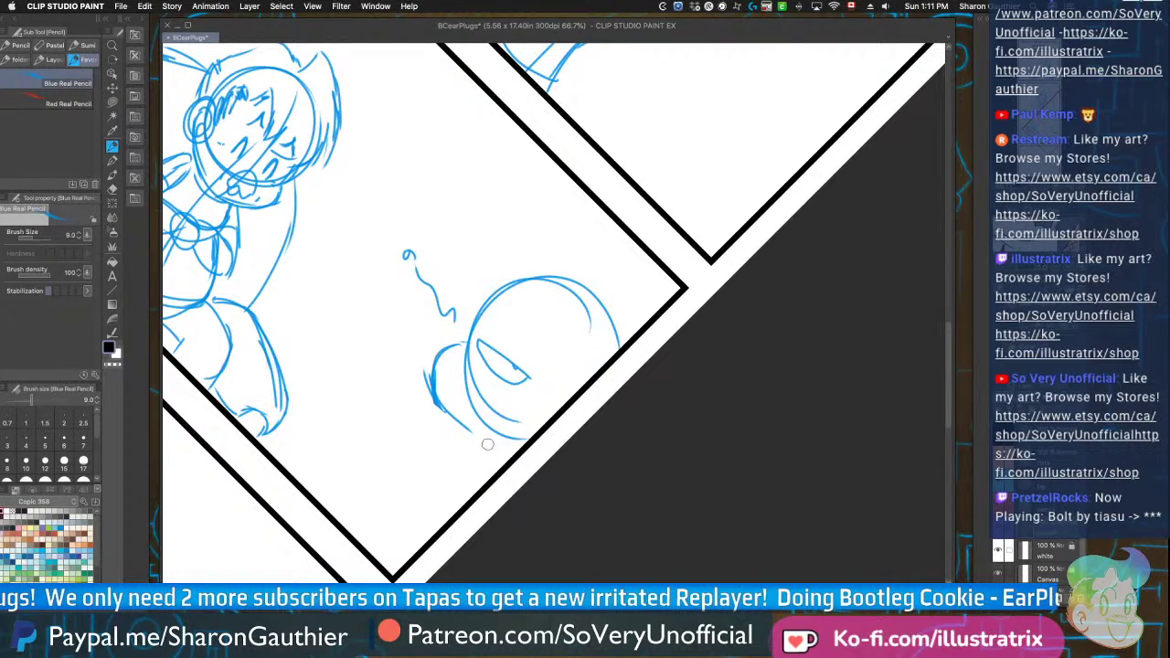
drag(423, 370, 433, 404)
key(minus)
key(minus)
key(minus)
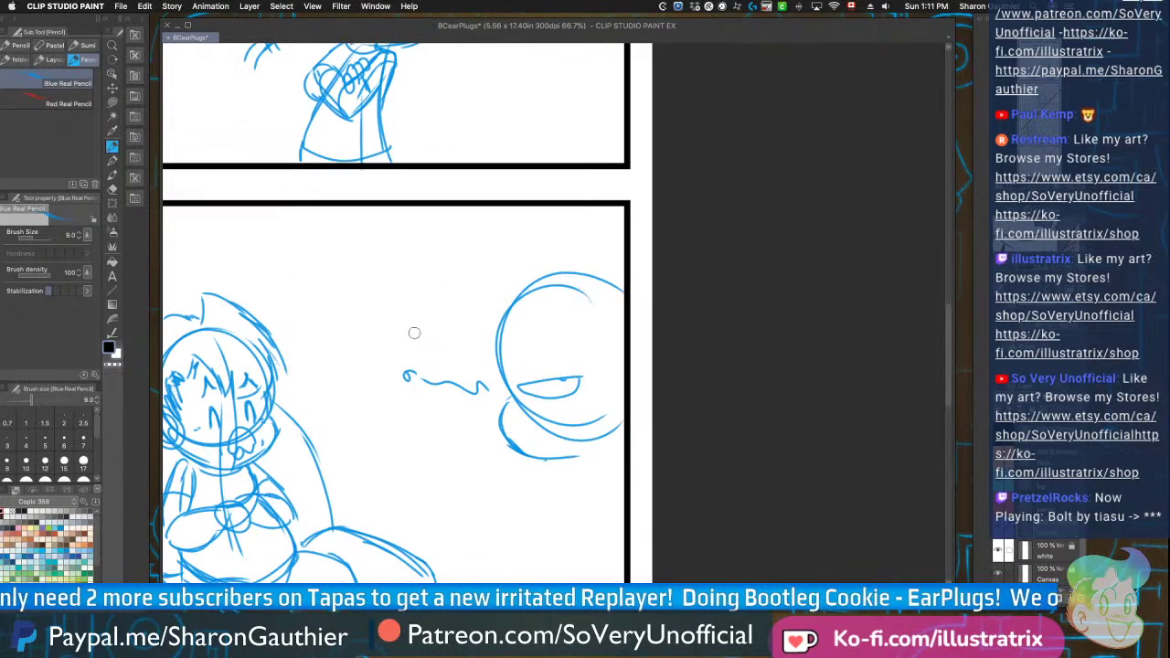
Add an arched brow, short marks under the eye, and an ear to the second head, and frame it with swept-up hair
drag(530, 334, 554, 333)
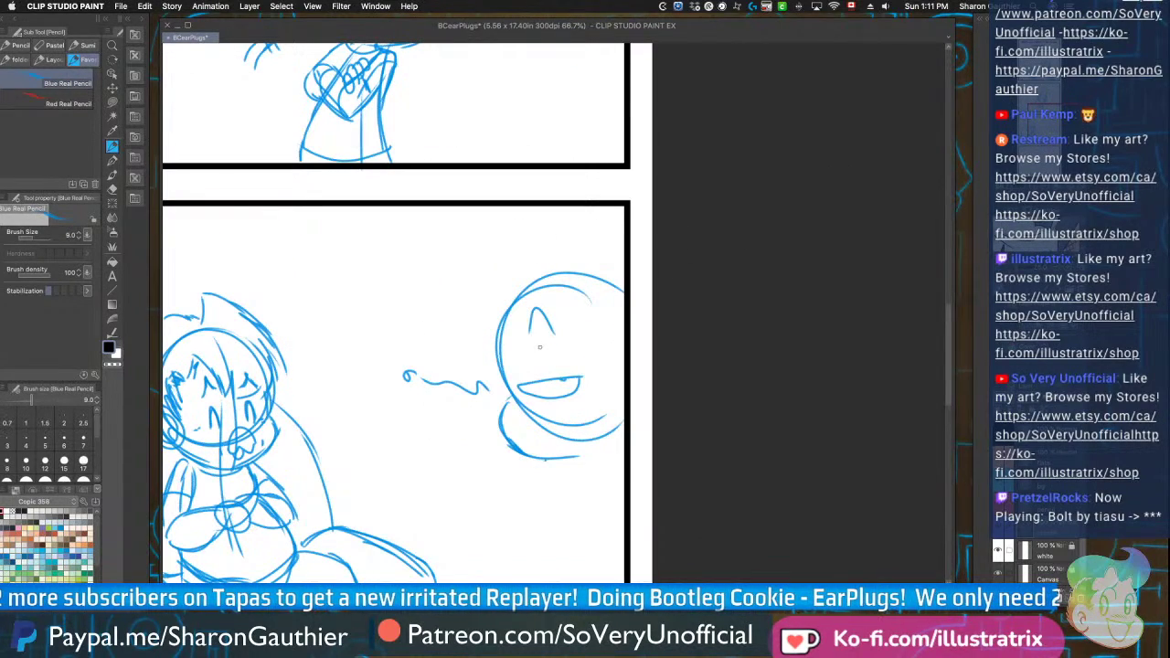
drag(570, 395, 581, 389)
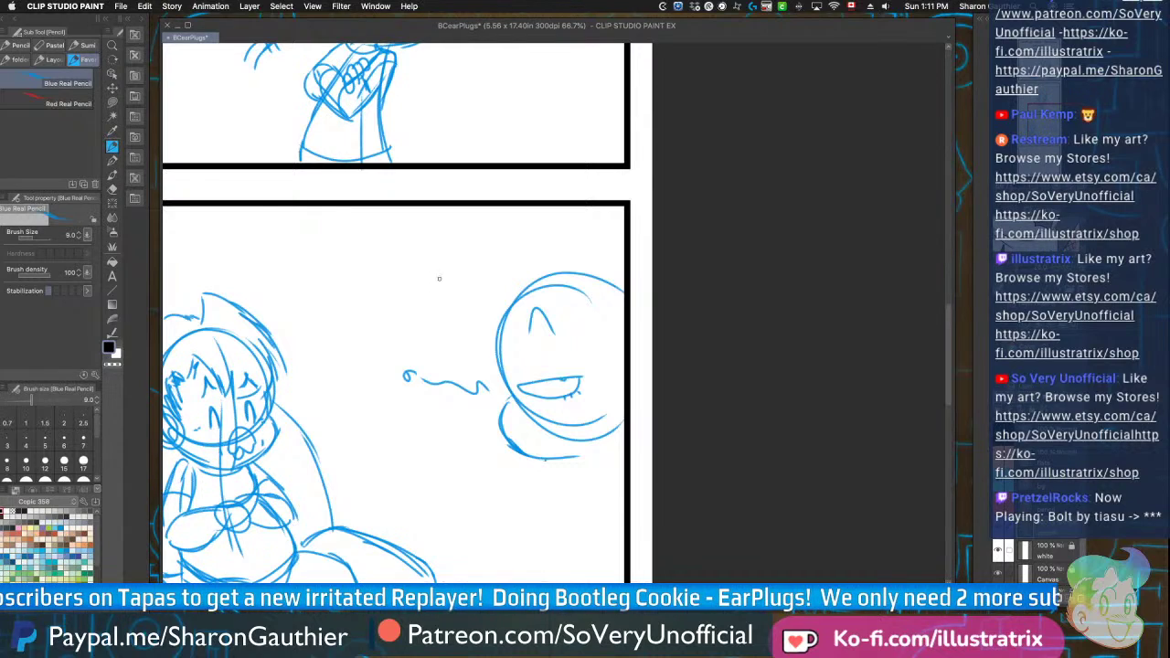
mouse_move(591, 320)
mouse_down()
mouse_move(597, 355)
mouse_move(613, 366)
mouse_up()
mouse_move(622, 418)
mouse_down()
mouse_move(612, 376)
mouse_move(619, 406)
mouse_up()
mouse_move(596, 333)
mouse_down()
mouse_move(575, 300)
mouse_move(534, 294)
mouse_up()
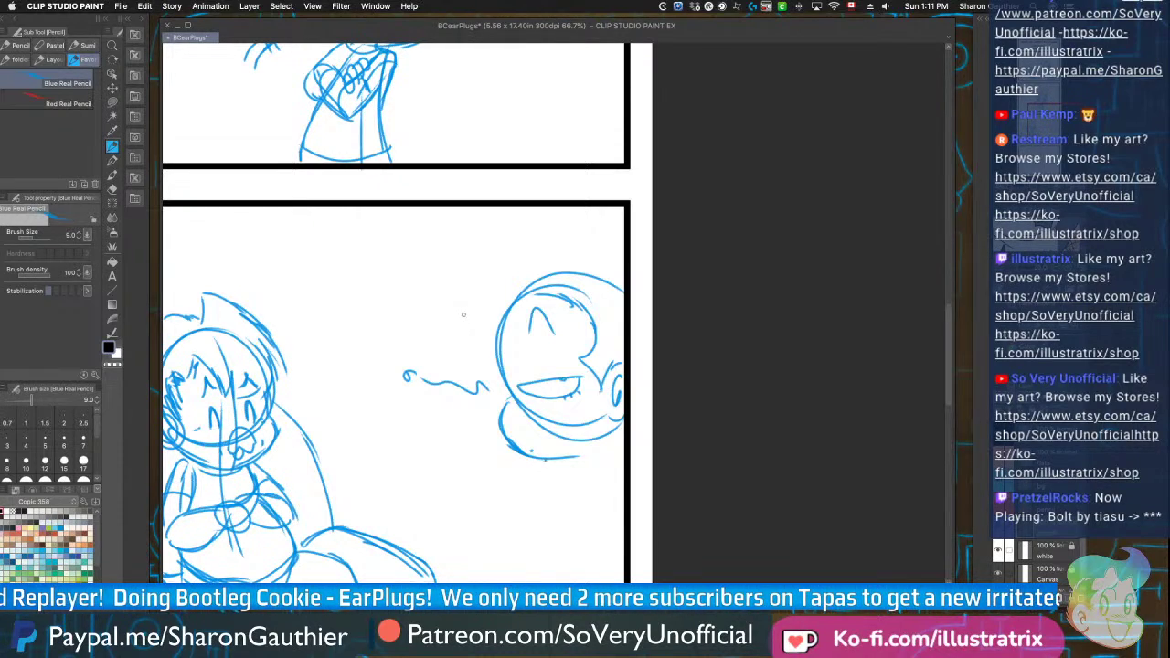
mouse_move(592, 286)
mouse_down()
mouse_move(622, 248)
mouse_move(501, 234)
mouse_move(477, 306)
mouse_up()
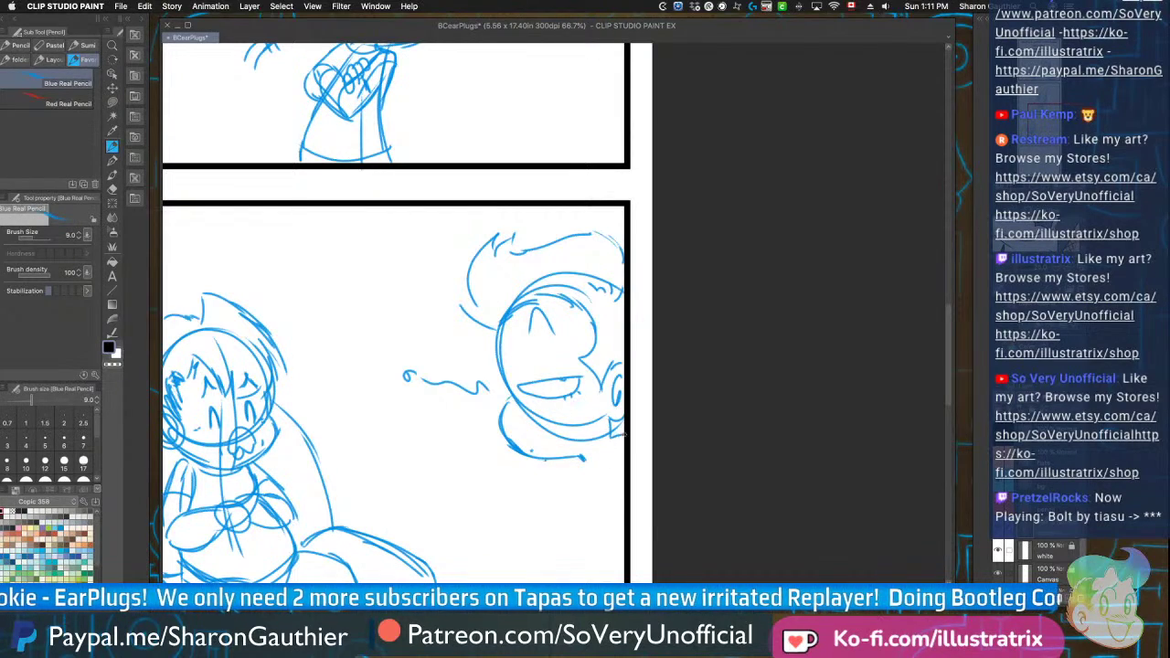
Sketch the second character's neck, shoulder and short sleeve, with the arm running down to the panel's lower edge
scroll(504, 384, down, 3)
scroll(524, 429, up, 3)
mouse_move(548, 382)
mouse_down()
mouse_move(592, 388)
mouse_move(550, 410)
mouse_move(526, 526)
mouse_up()
mouse_move(591, 477)
mouse_down()
mouse_move(528, 472)
mouse_move(581, 523)
mouse_up()
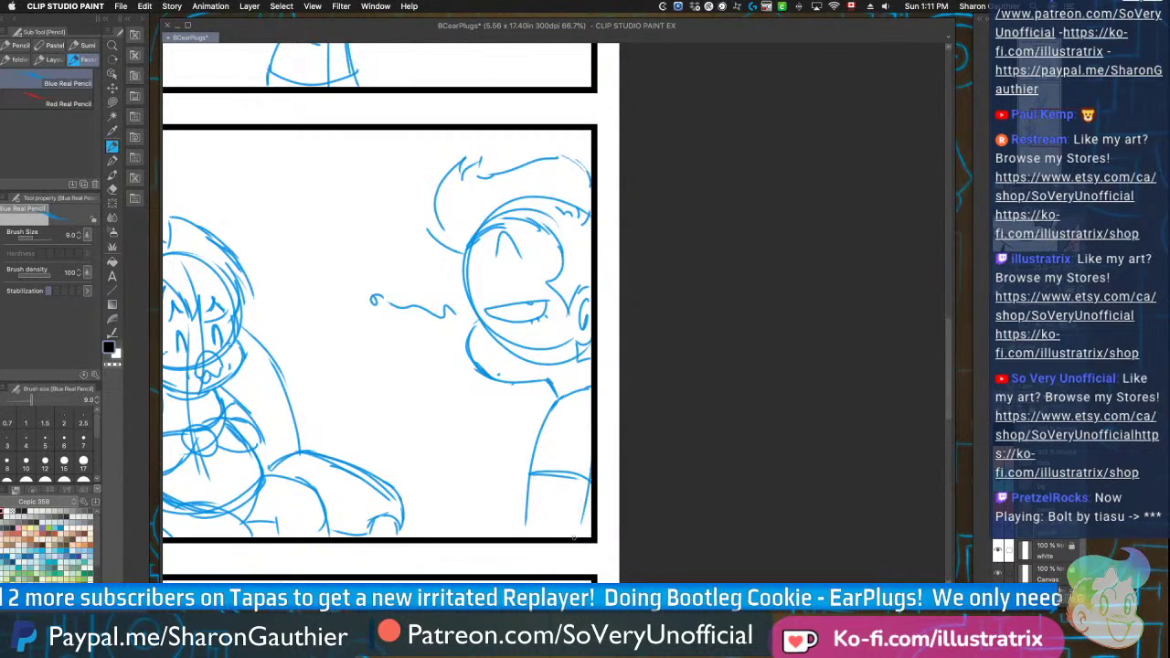
scroll(602, 473, down, 3)
scroll(603, 433, up, 4)
drag(563, 421, 582, 418)
scroll(533, 417, down, 2)
scroll(556, 425, up, 2)
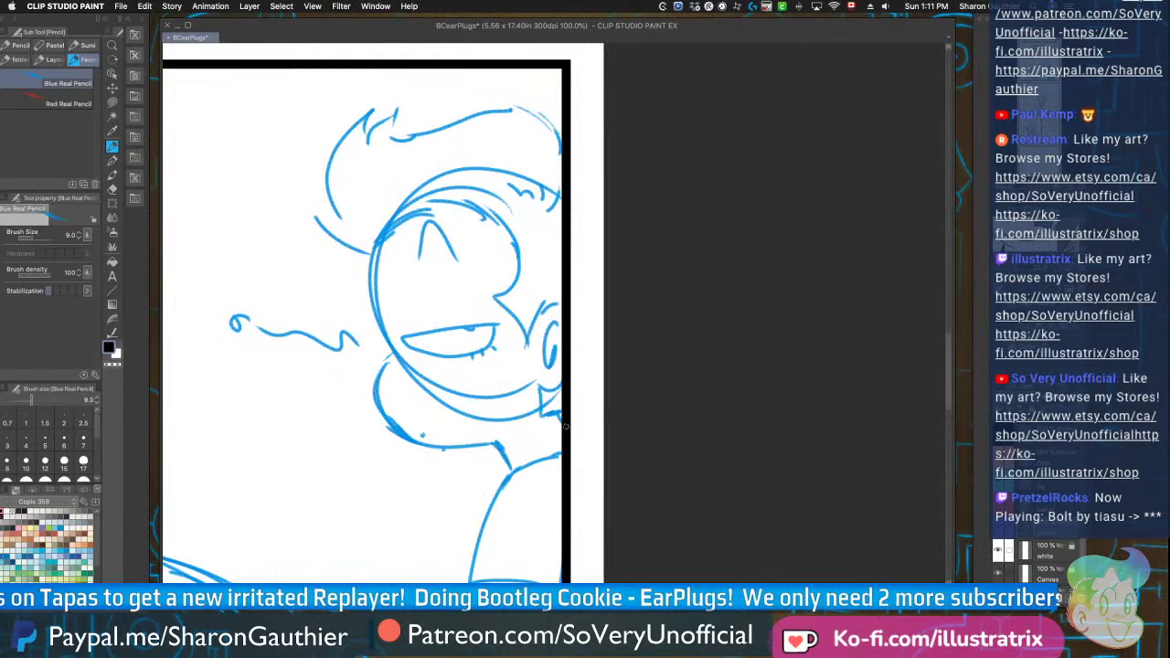
Letter "OH, THANKS!" near the upper edge of the third panel, between the two characters
scroll(591, 542, down, 3)
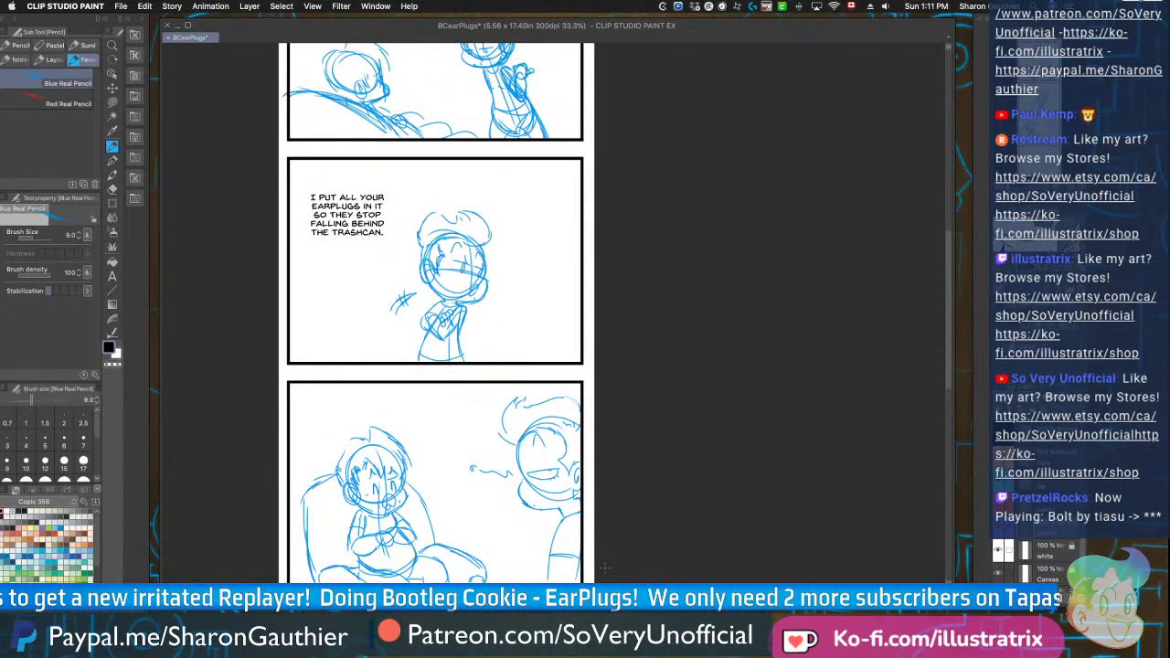
scroll(414, 357, down, 3)
click(112, 277)
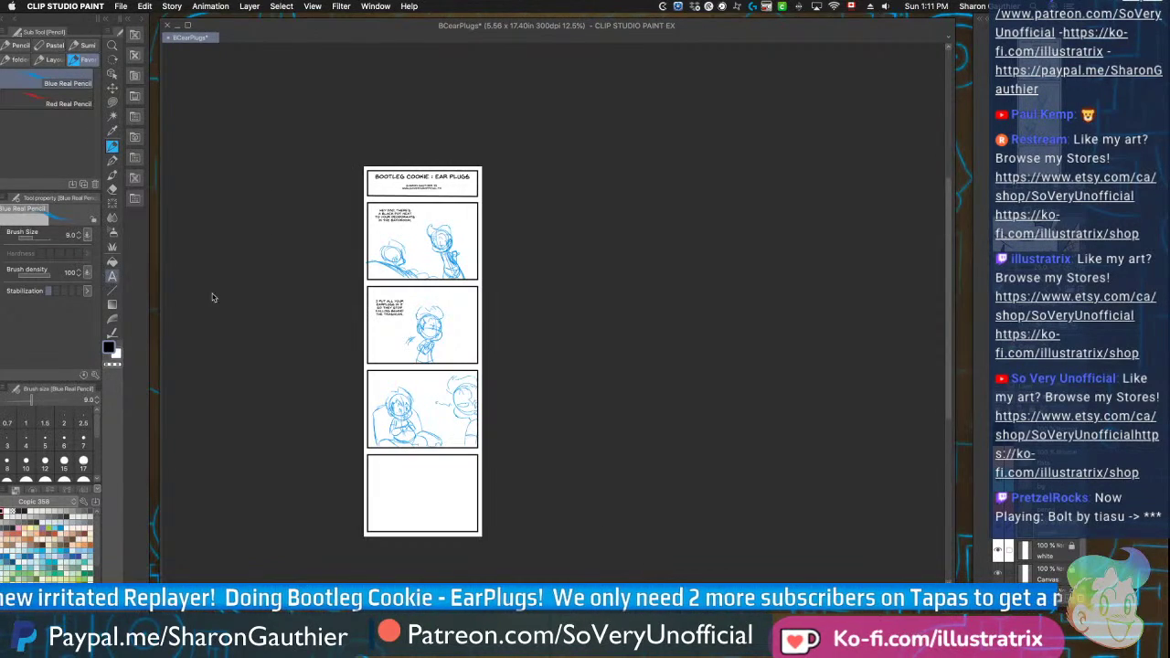
scroll(423, 375, up, 5)
click(364, 347)
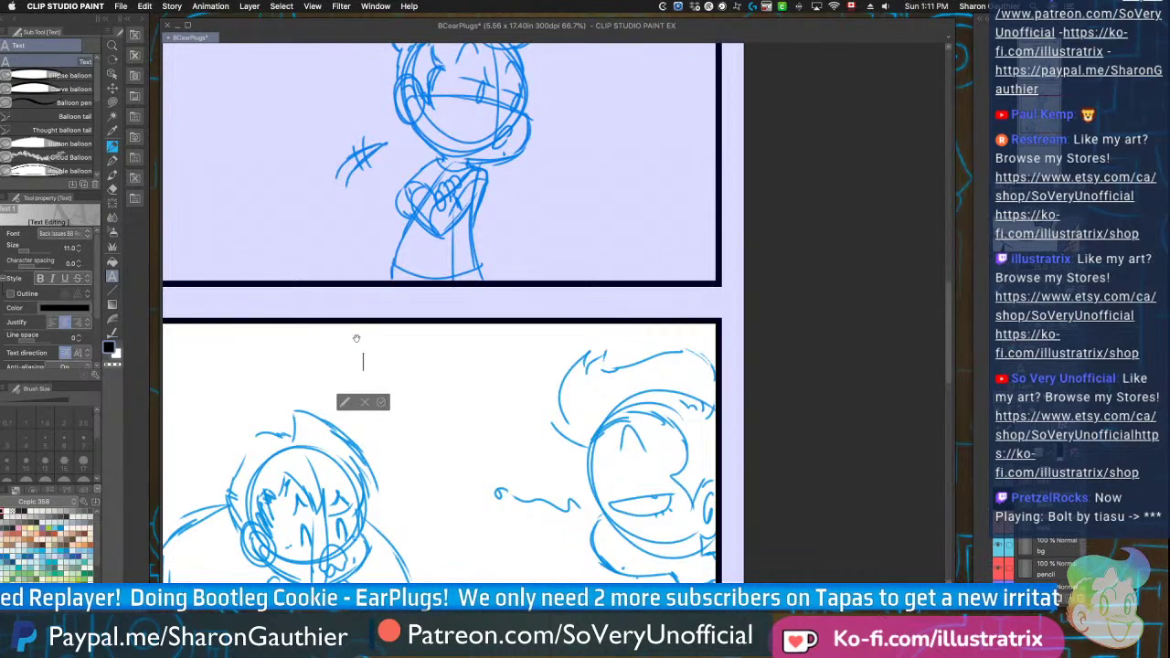
text(OH, THANKS!)
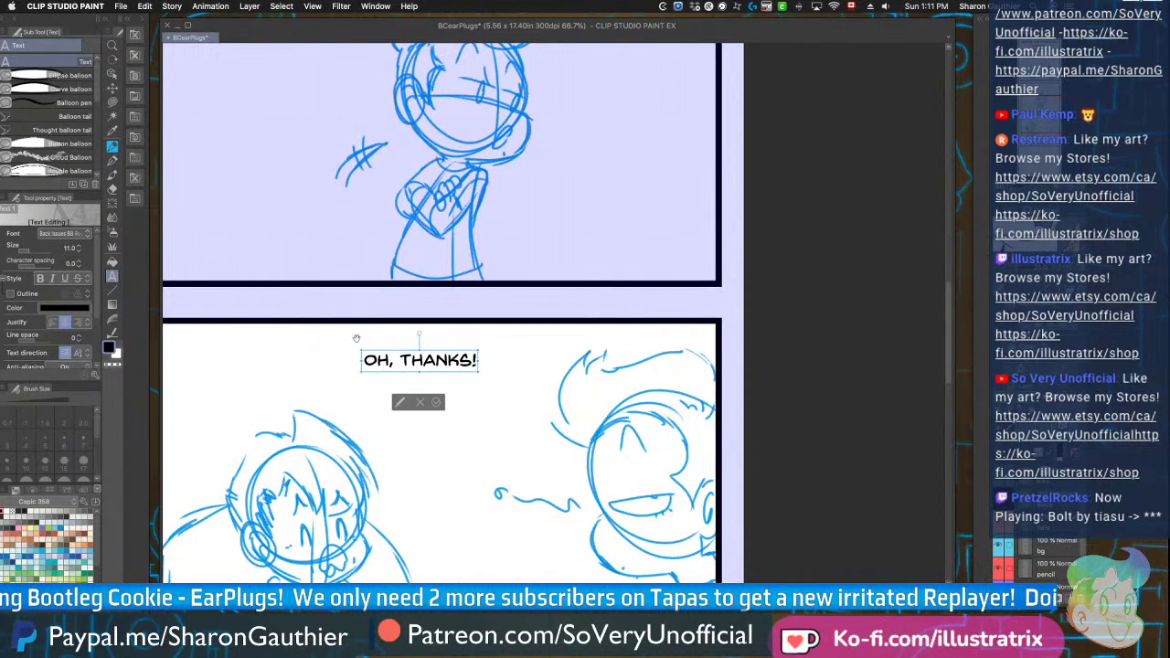
Add a second text block reading "SOME OF THEM / WERE NO GOOD / ANYMORE, THO." on three lines below "OH, THANKS!"
key(super+minus)
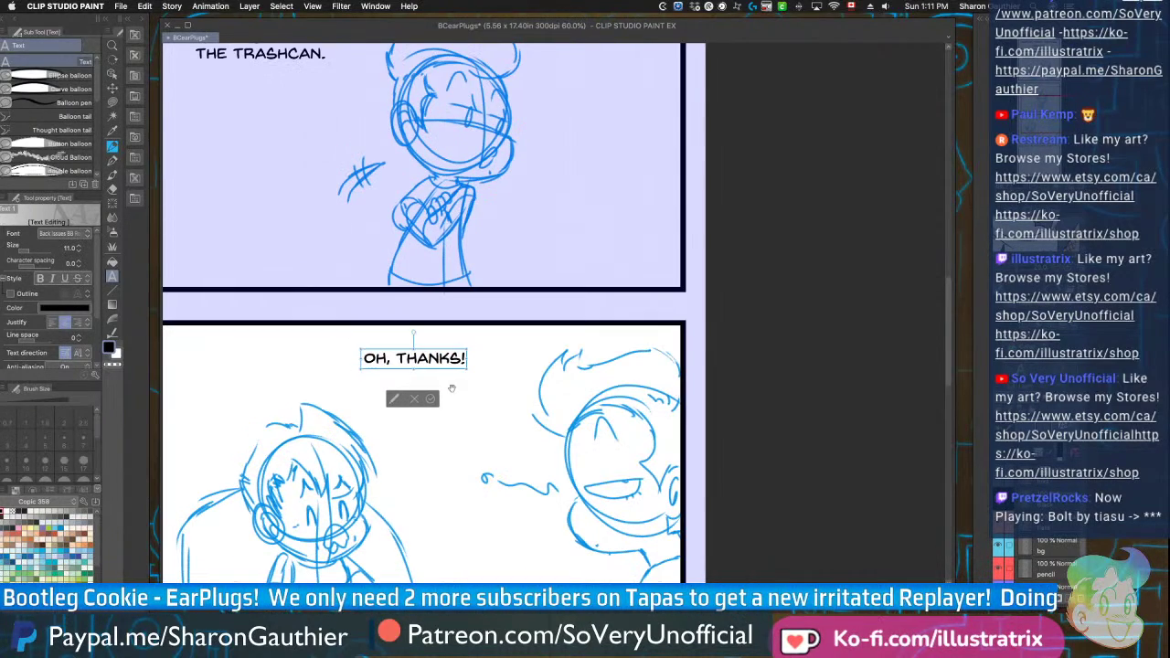
click(432, 397)
click(417, 395)
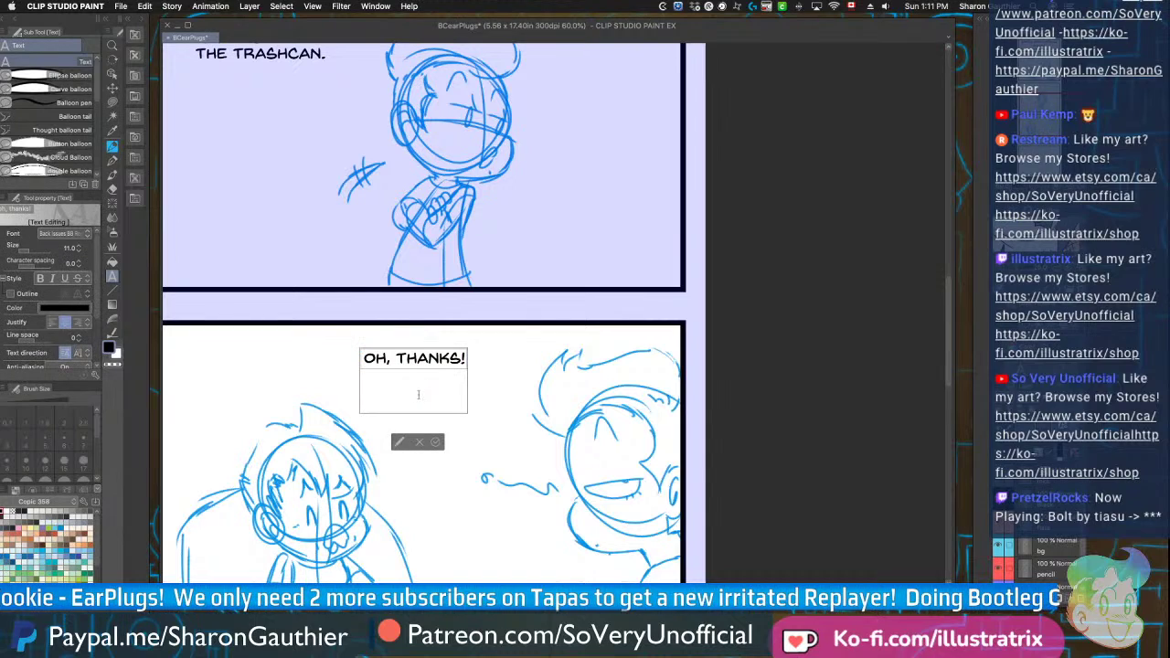
text(SOME OF THEM)
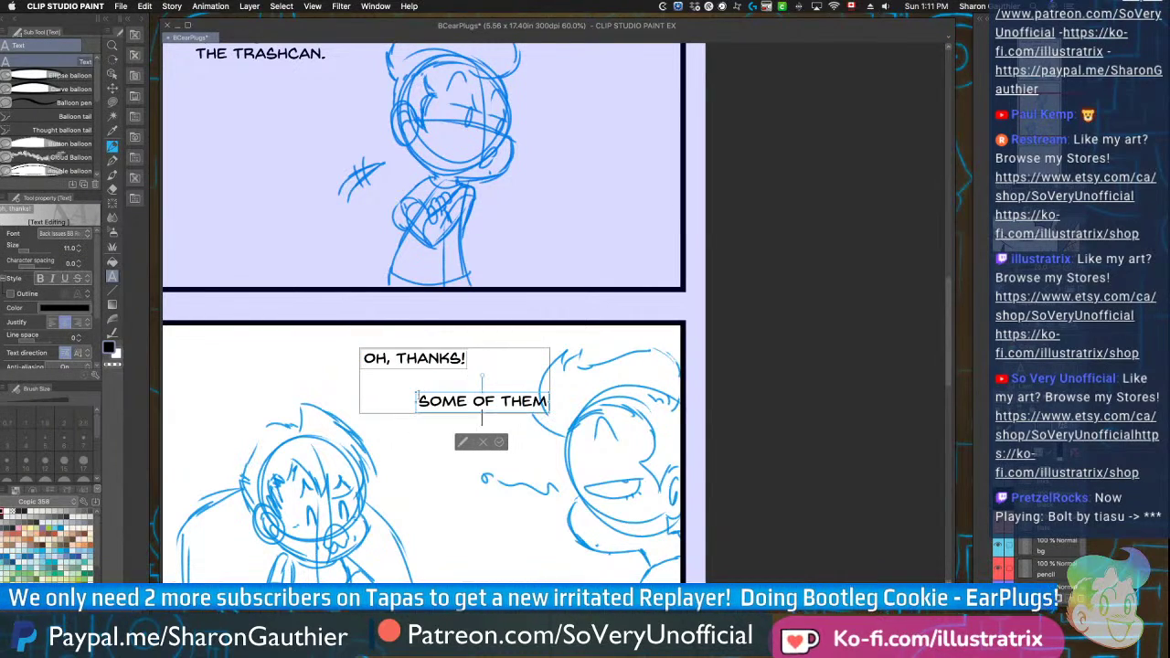
key(Return)
text(WHE)
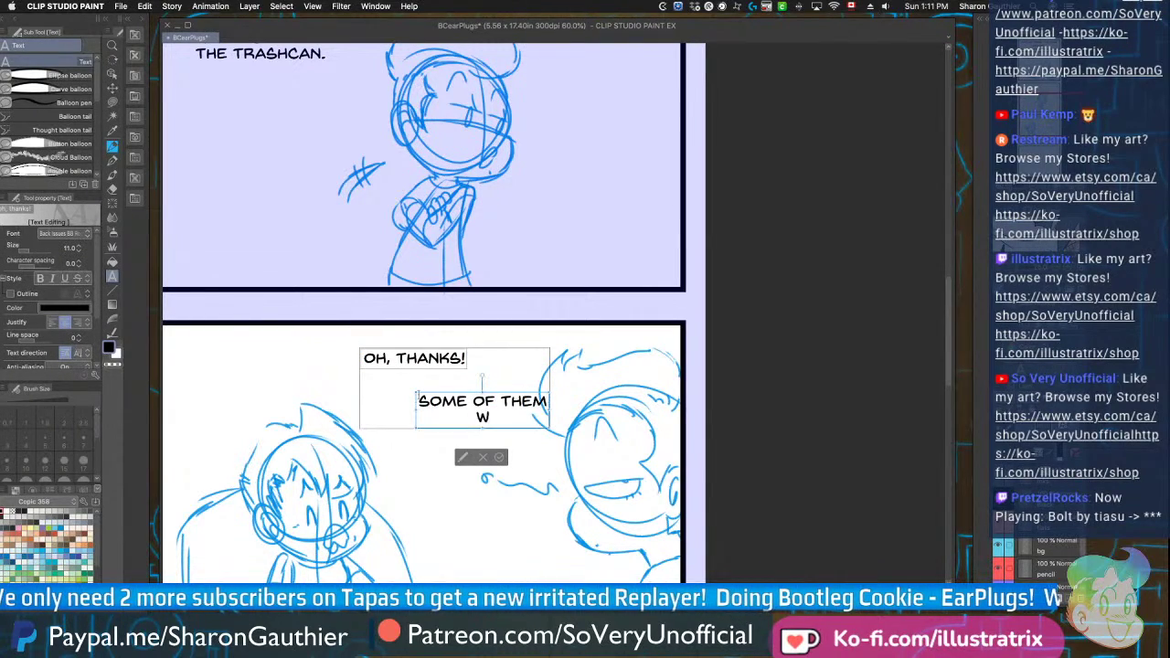
key(BackSpace)
key(BackSpace)
text(ERE NO GOOD)
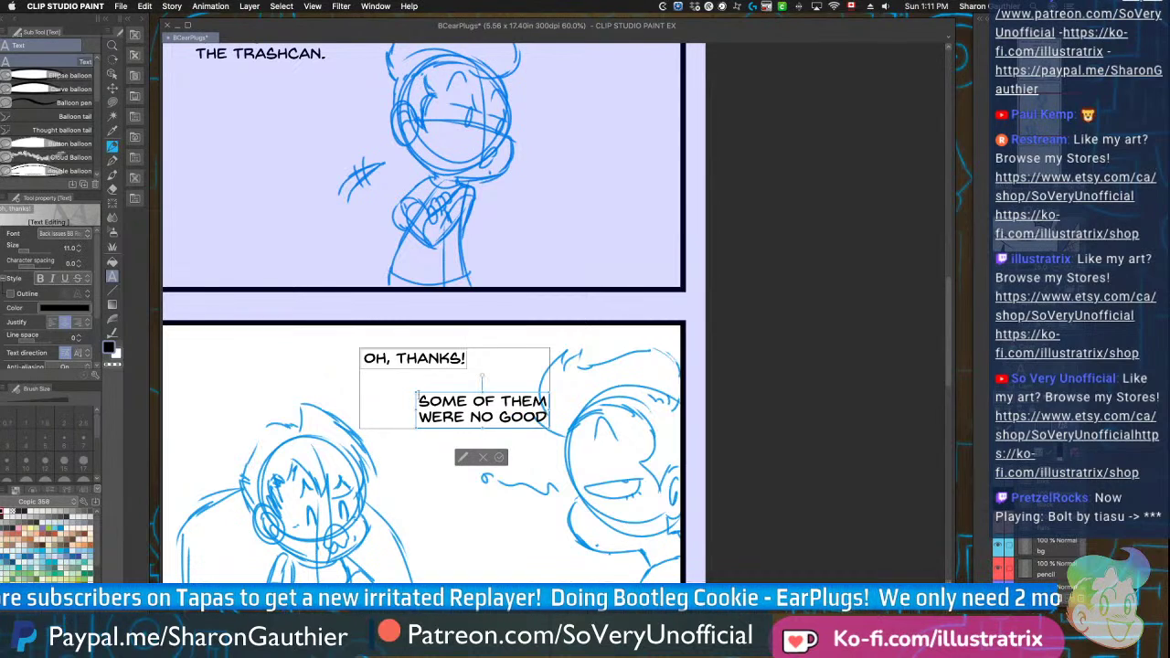
key(Return)
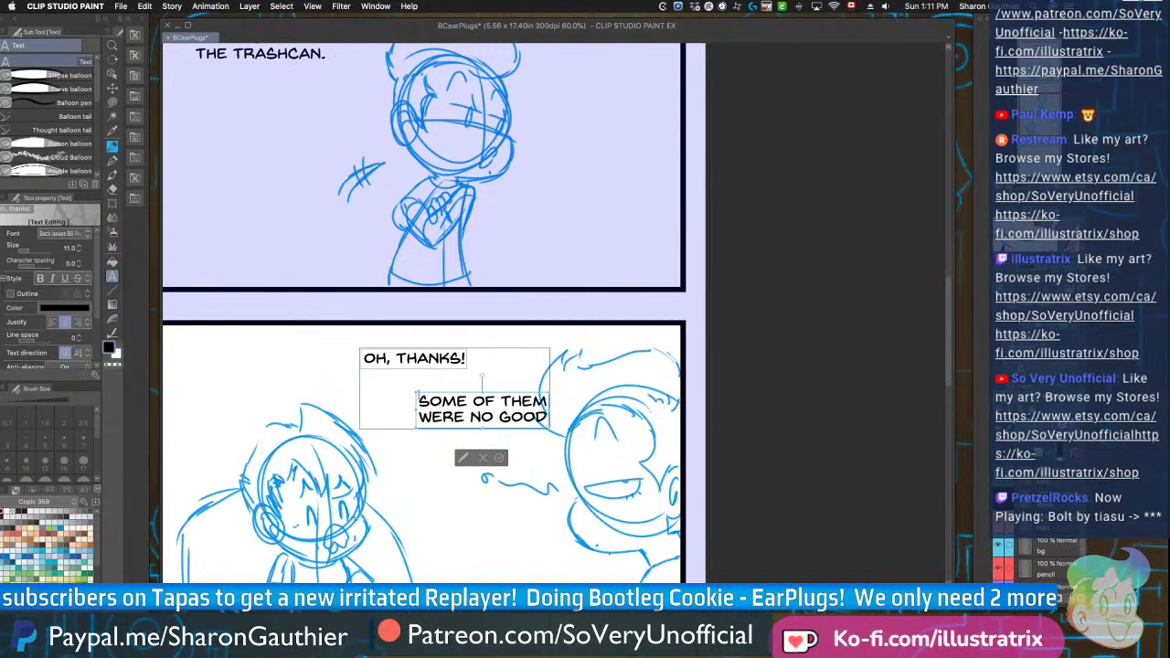
text(ANYMORE, THO.)
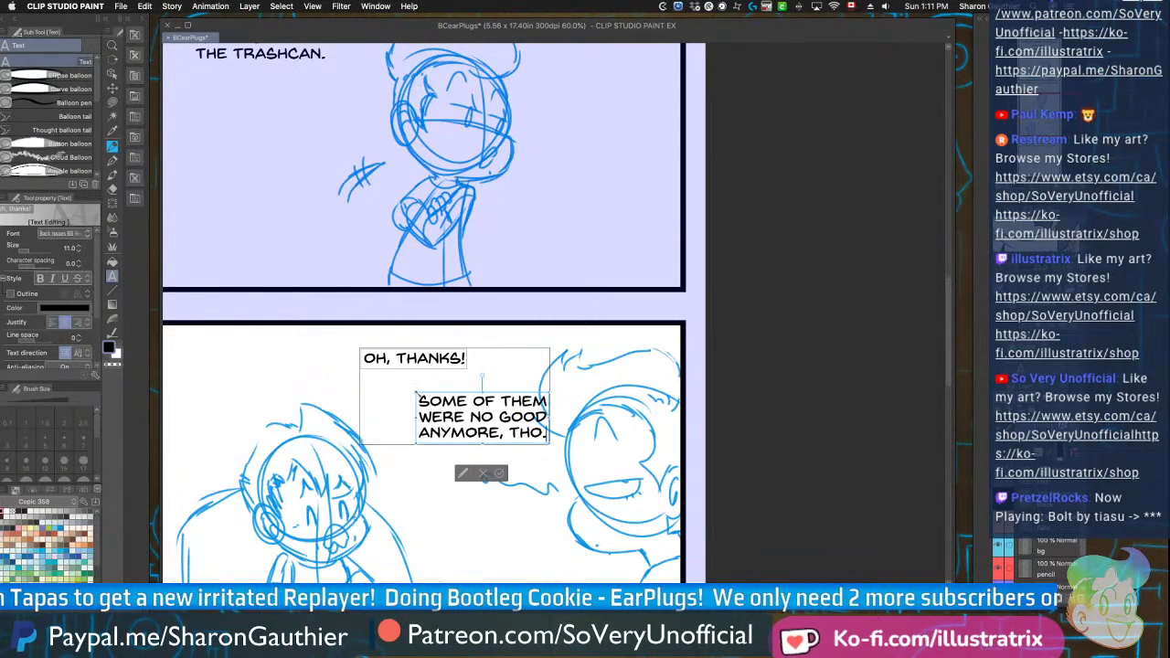
Reposition the third panel's two text blocks further from the second character, with "OH, THANKS!" above the head of the seated one
key(super+equal)
drag(429, 451, 400, 440)
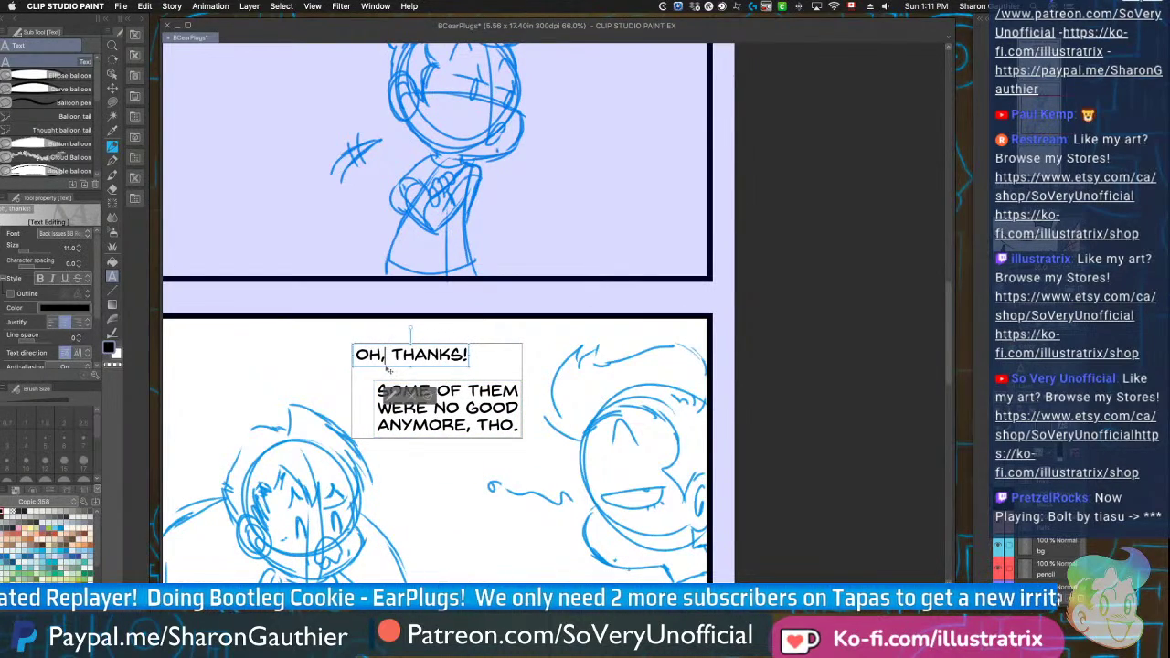
drag(392, 371, 357, 369)
click(395, 397)
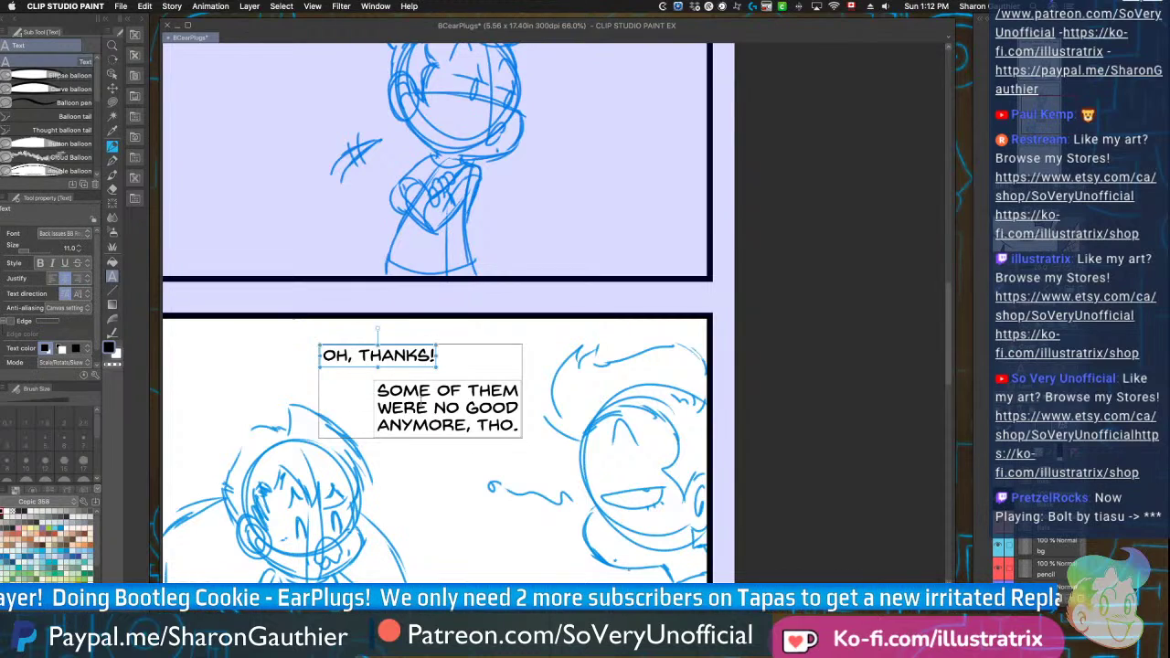
Make the sketch layer active again in place of the lettering layer
scroll(510, 404, down, 3)
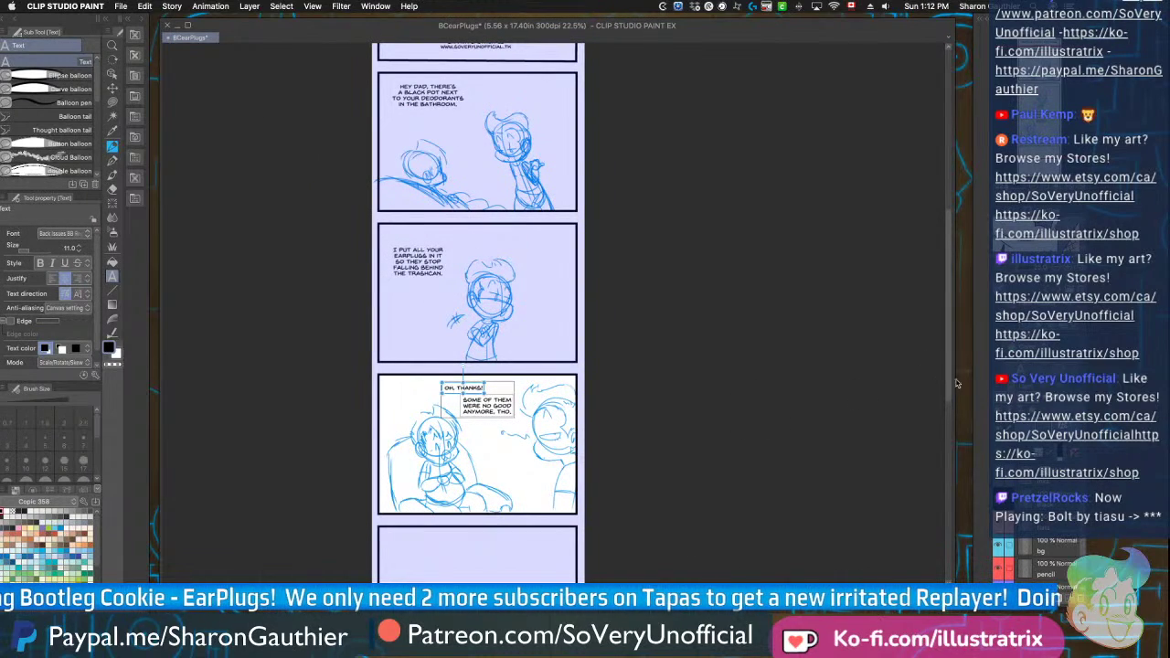
drag(949, 393, 954, 447)
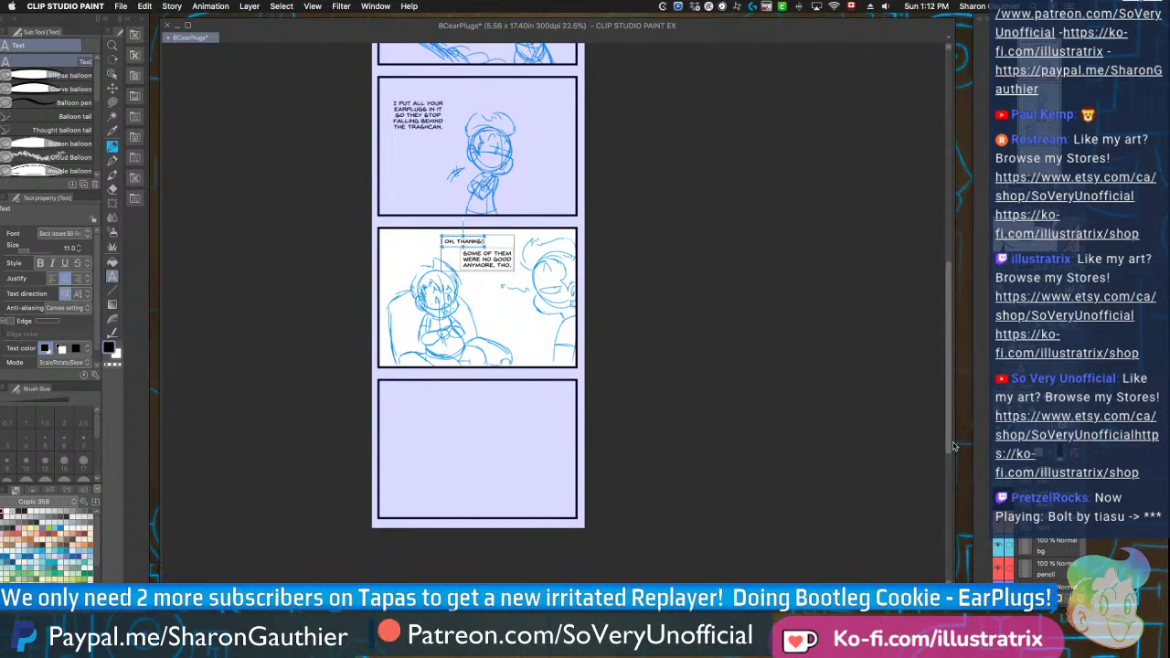
drag(1081, 547, 1082, 585)
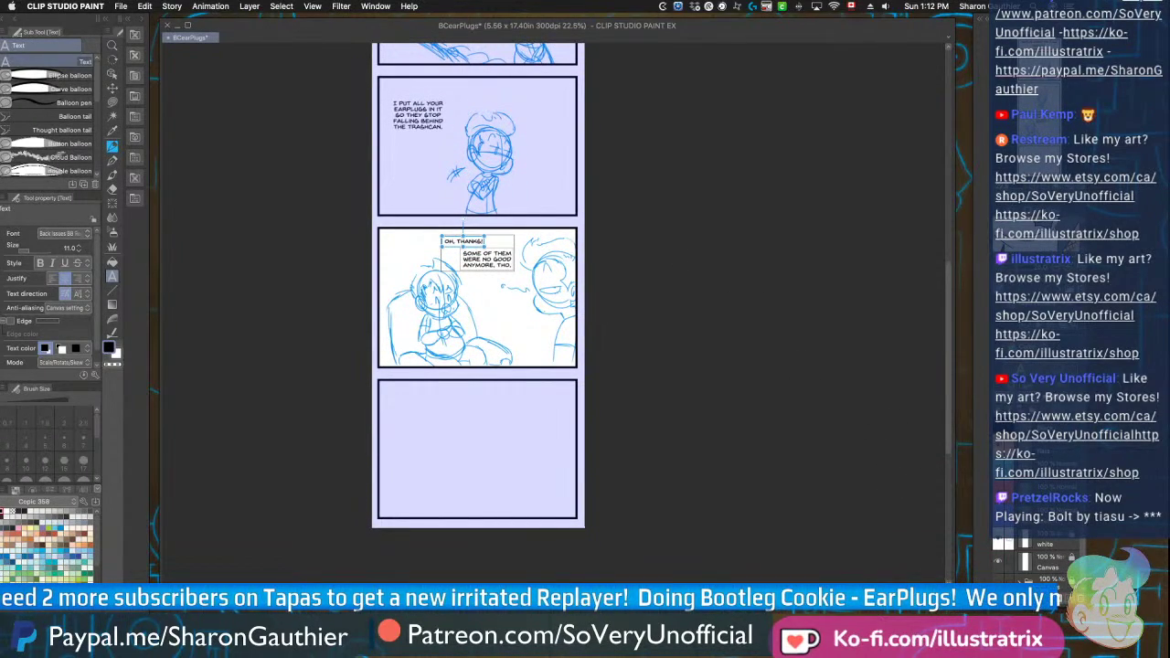
click(1052, 544)
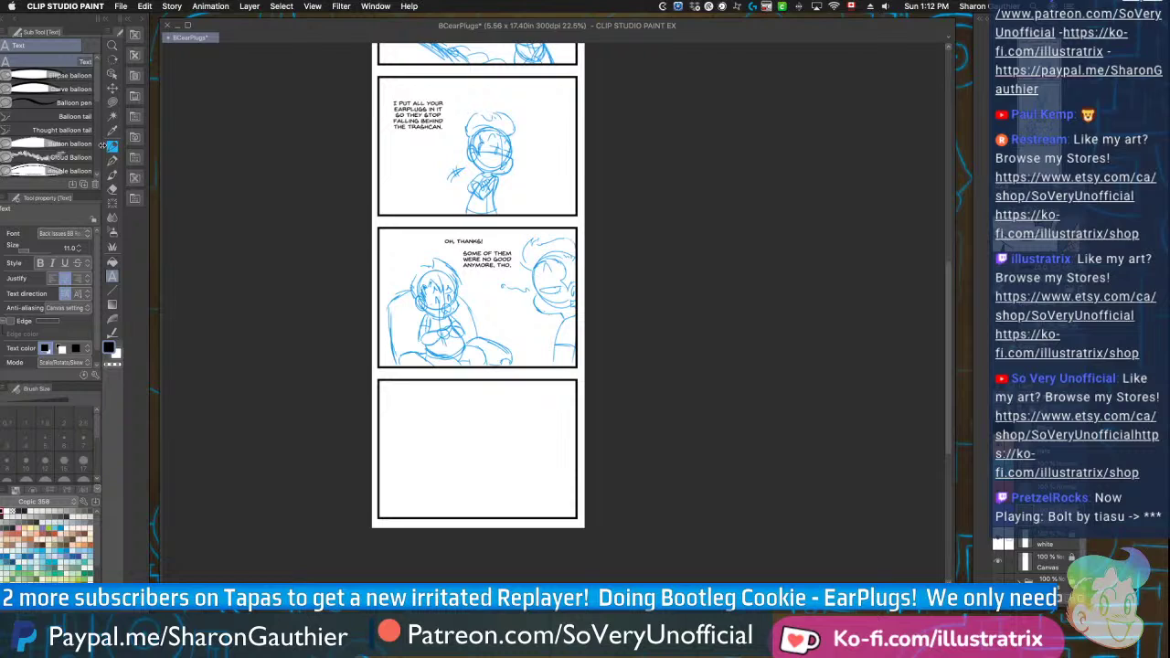
Lasso the second panel's character sketch, scale it up to 118% and fit it within the panel beside the dialogue
click(113, 102)
click(16, 102)
scroll(467, 101, up, 3)
mouse_move(468, 109)
mouse_down()
mouse_move(484, 388)
mouse_move(521, 70)
mouse_up()
key(super+t)
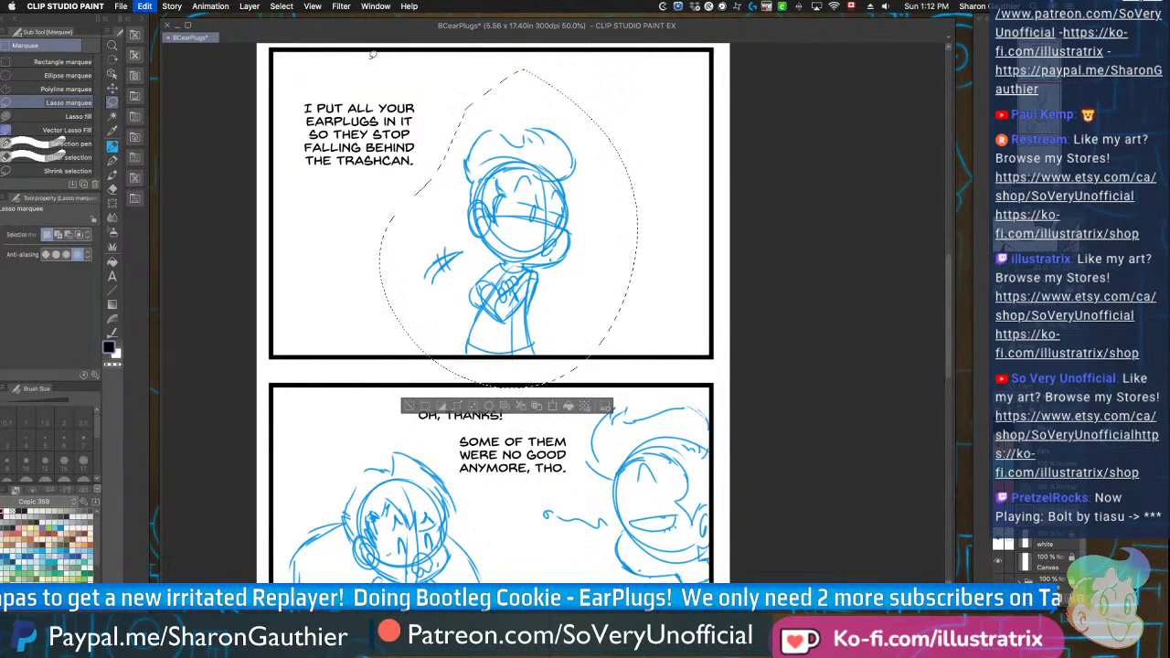
mouse_move(380, 68)
mouse_down()
mouse_move(357, 46)
mouse_move(353, 59)
mouse_move(389, 71)
mouse_up()
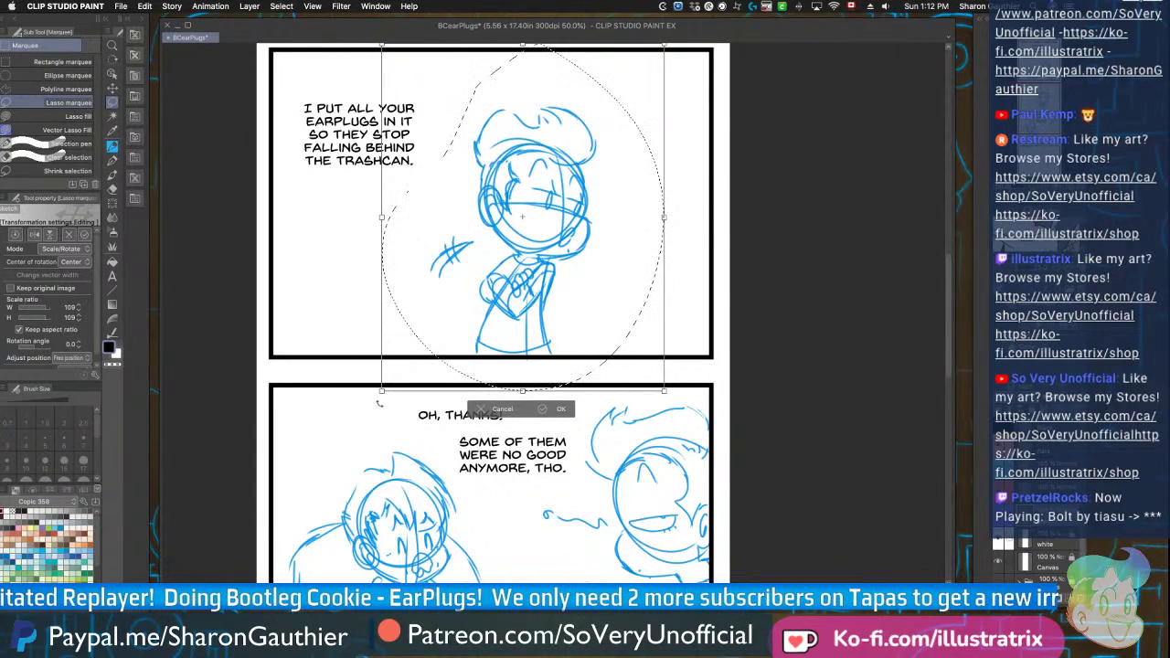
drag(381, 392, 358, 416)
drag(457, 302, 465, 280)
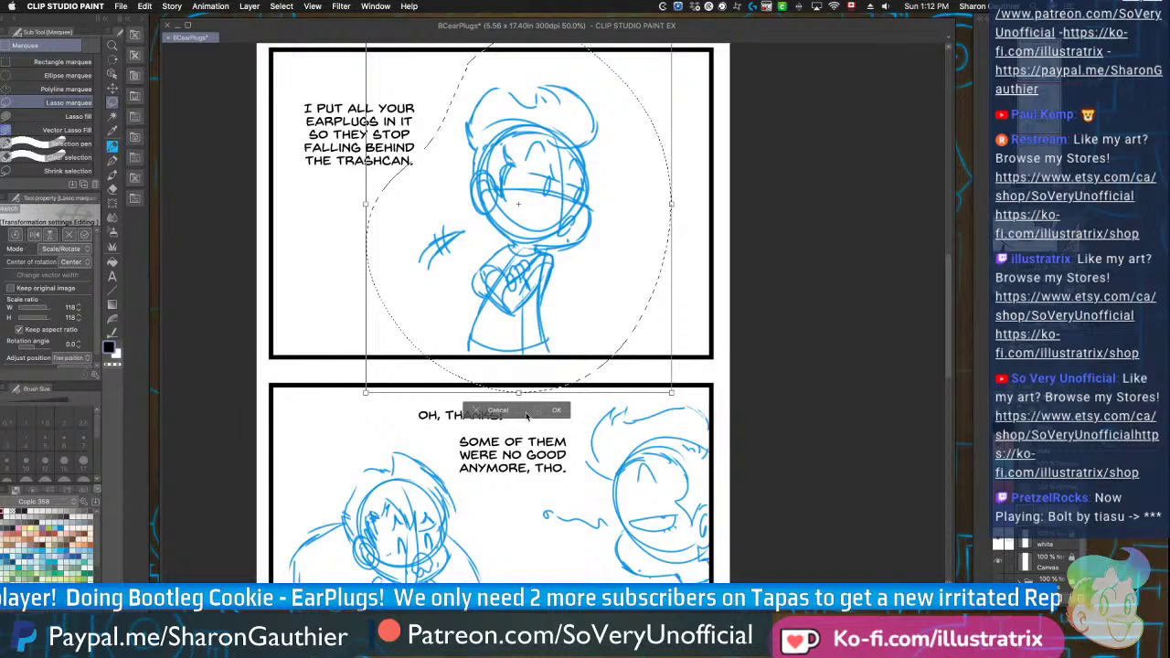
click(556, 410)
Lasso the first panel's sketch of both characters, enlarge it to 110% and clear the selection
key(super+minus)
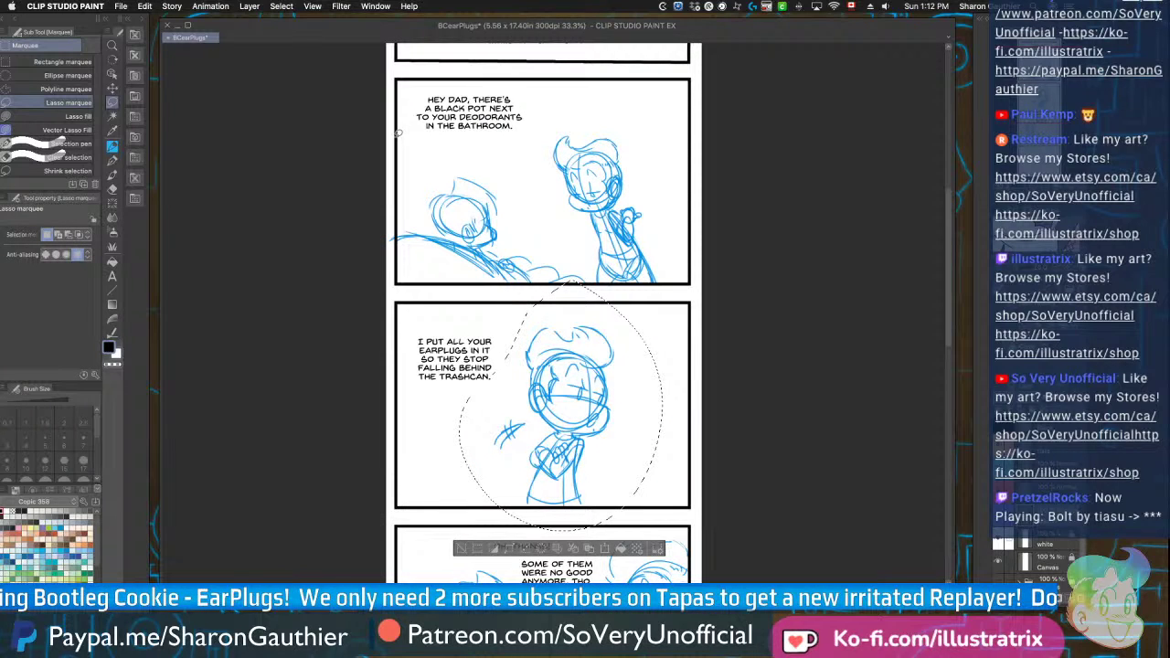
drag(398, 133, 400, 134)
key(ctrl+t)
drag(705, 81, 734, 66)
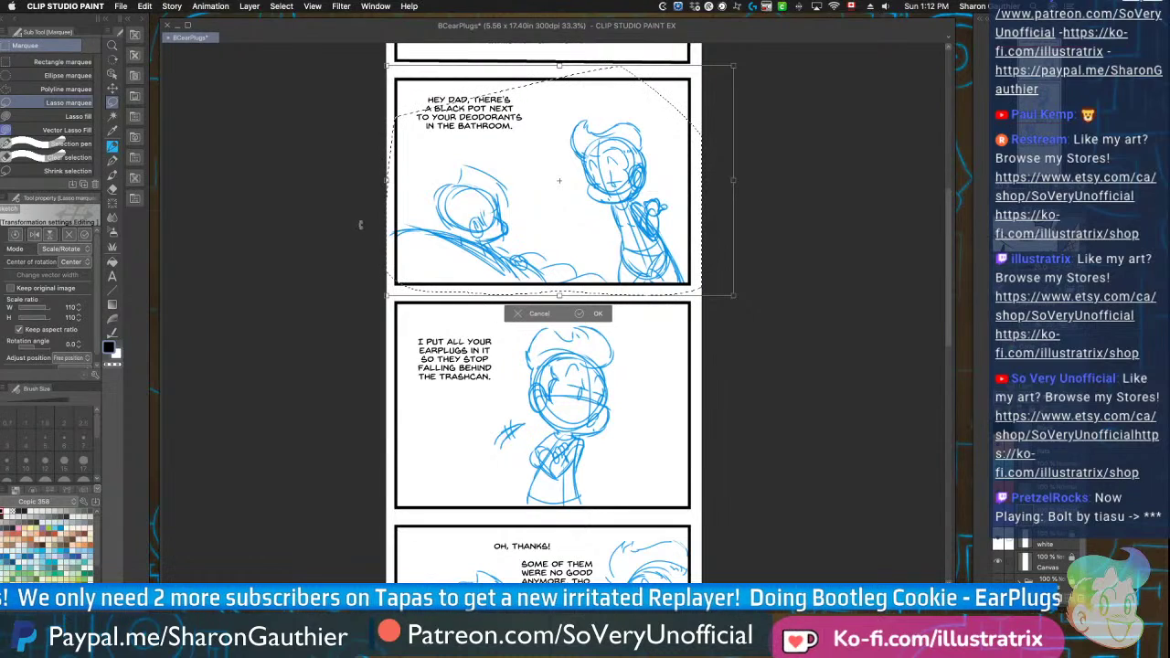
click(585, 314)
click(281, 7)
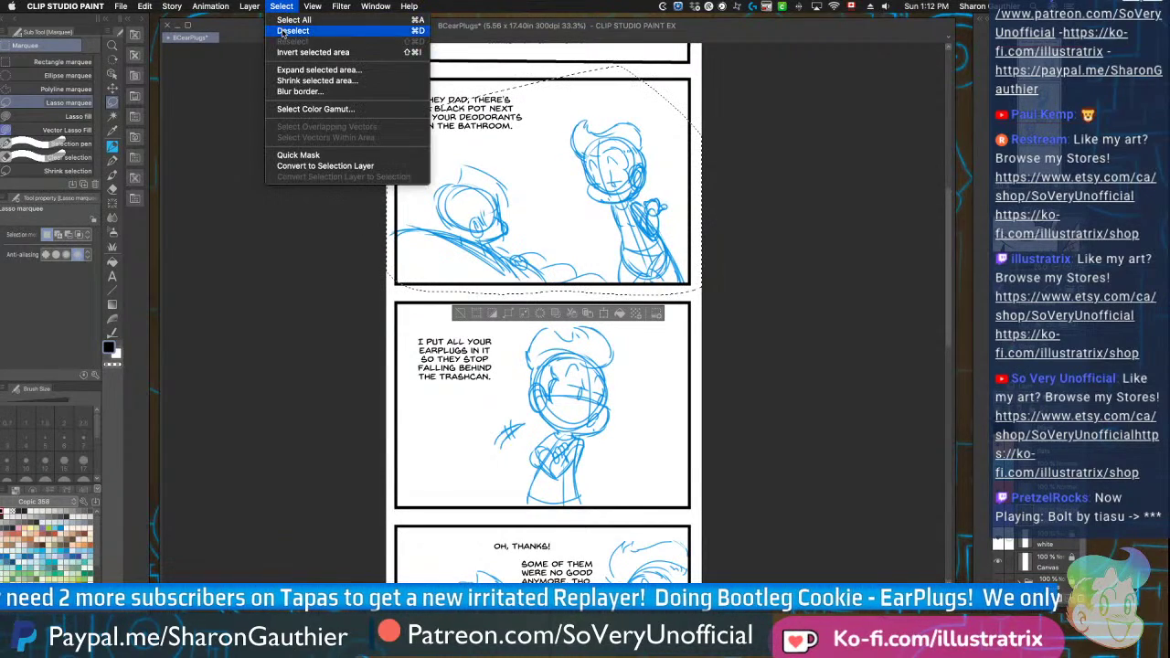
click(284, 31)
Ready the Blue Real Pencil for the empty fourth panel and save the comic file
scroll(358, 427, down, 3)
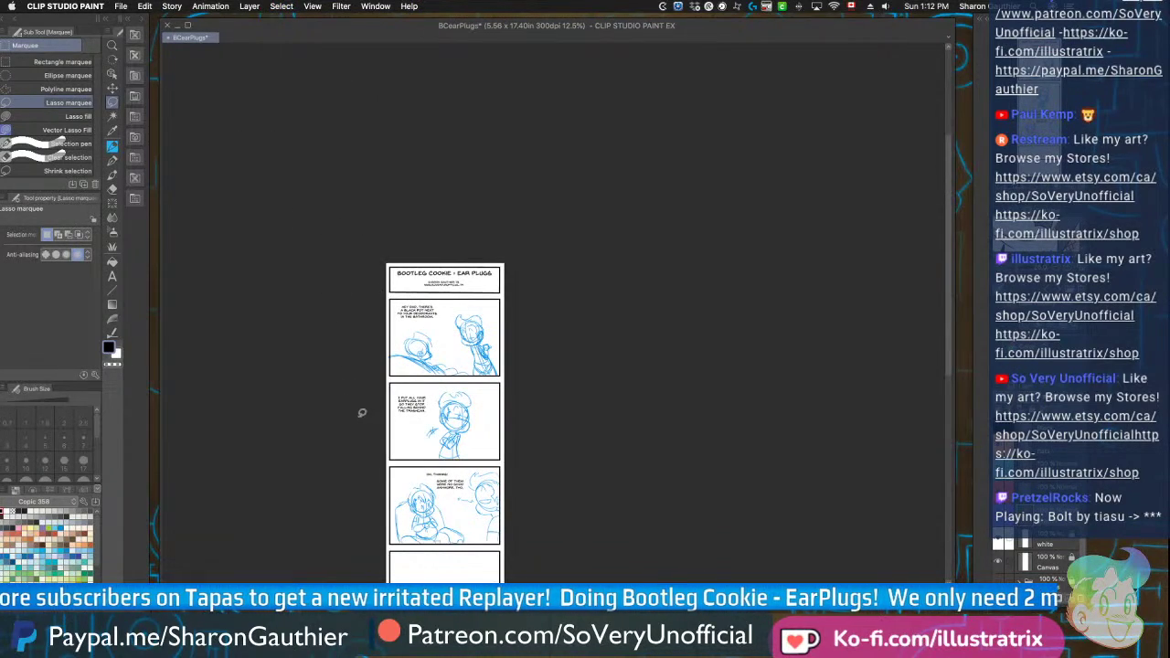
scroll(414, 497, up, 3)
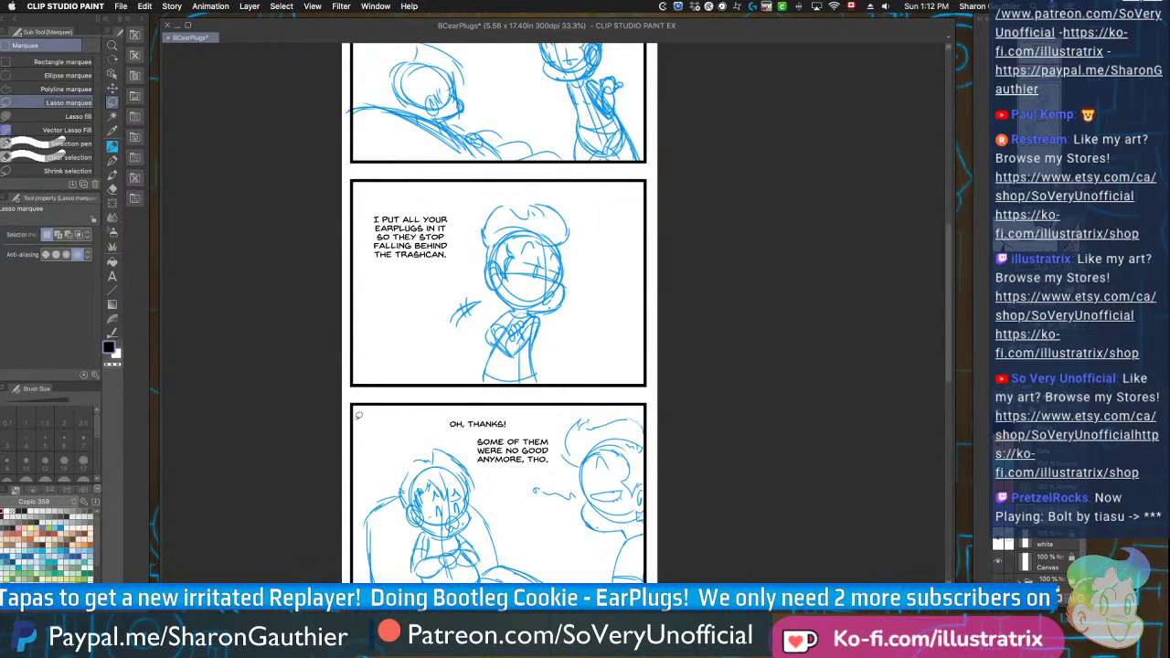
scroll(365, 383, down, 3)
scroll(405, 498, up, 3)
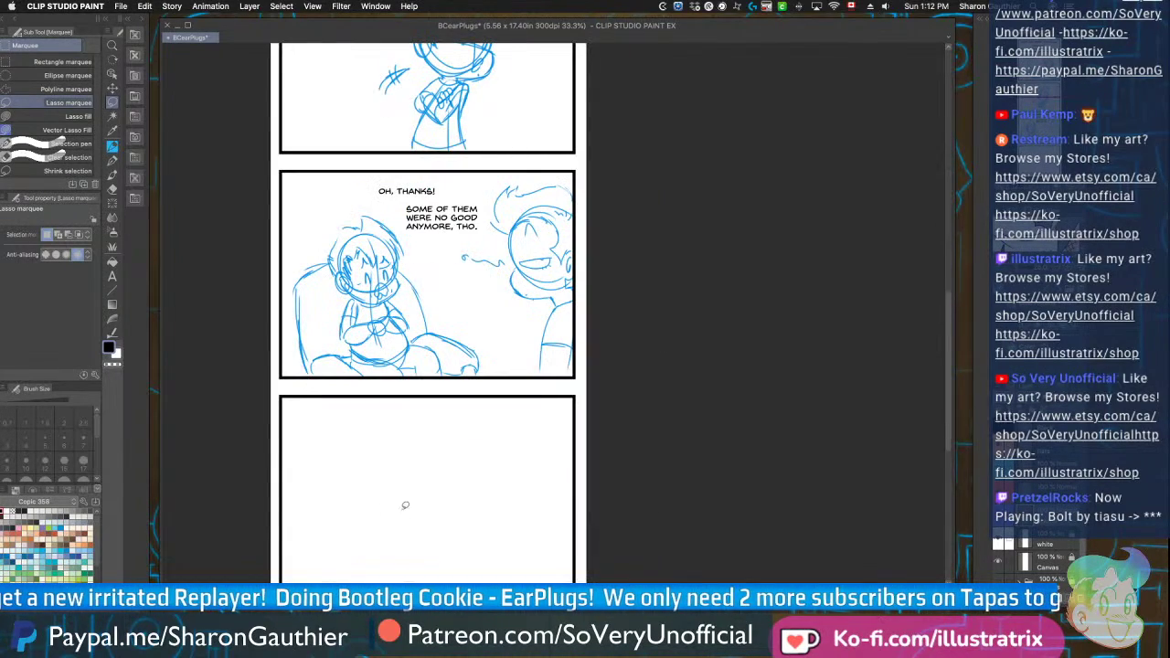
click(112, 146)
scroll(332, 460, down, 2)
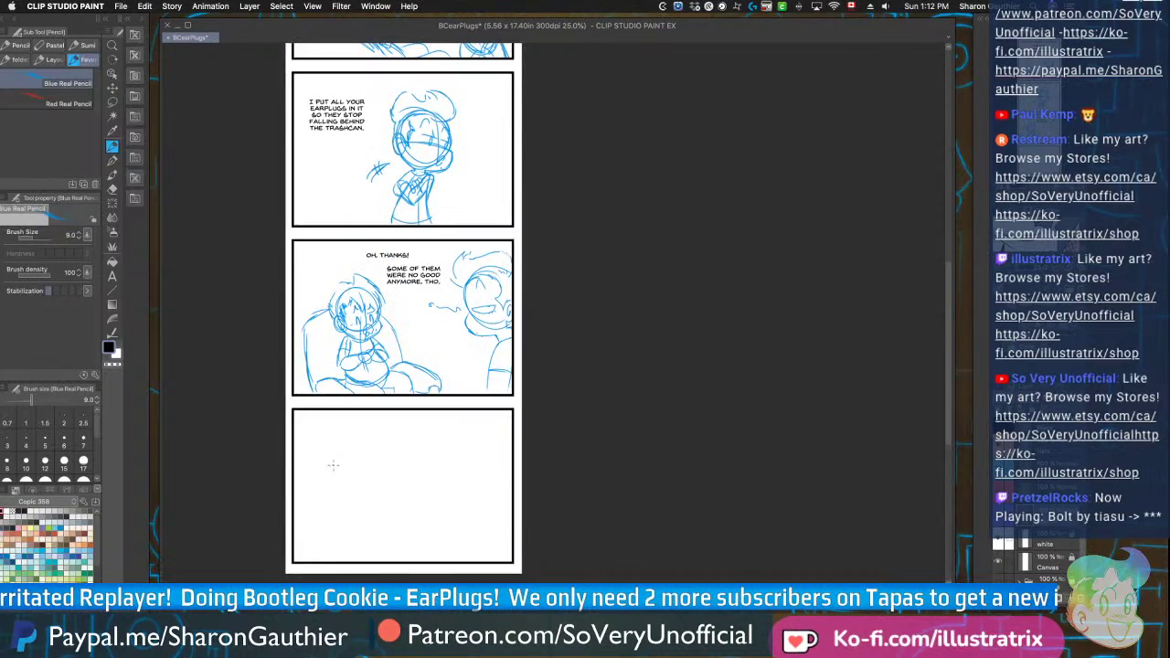
scroll(346, 519, up, 4)
scroll(344, 520, down, 1)
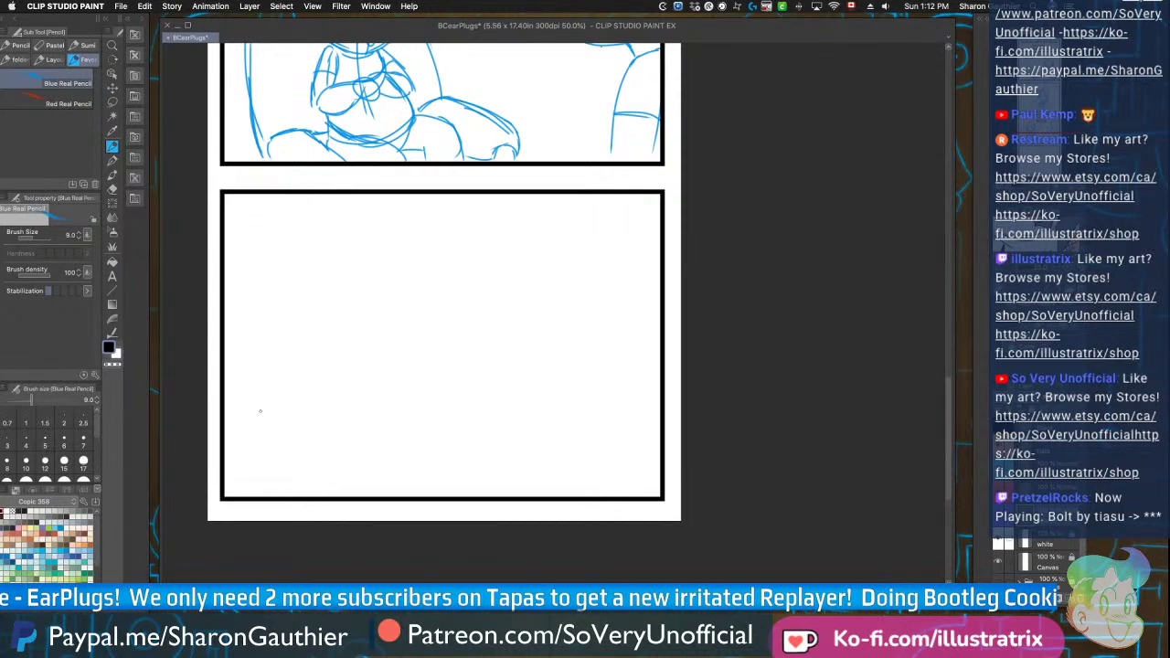
key(super+s)
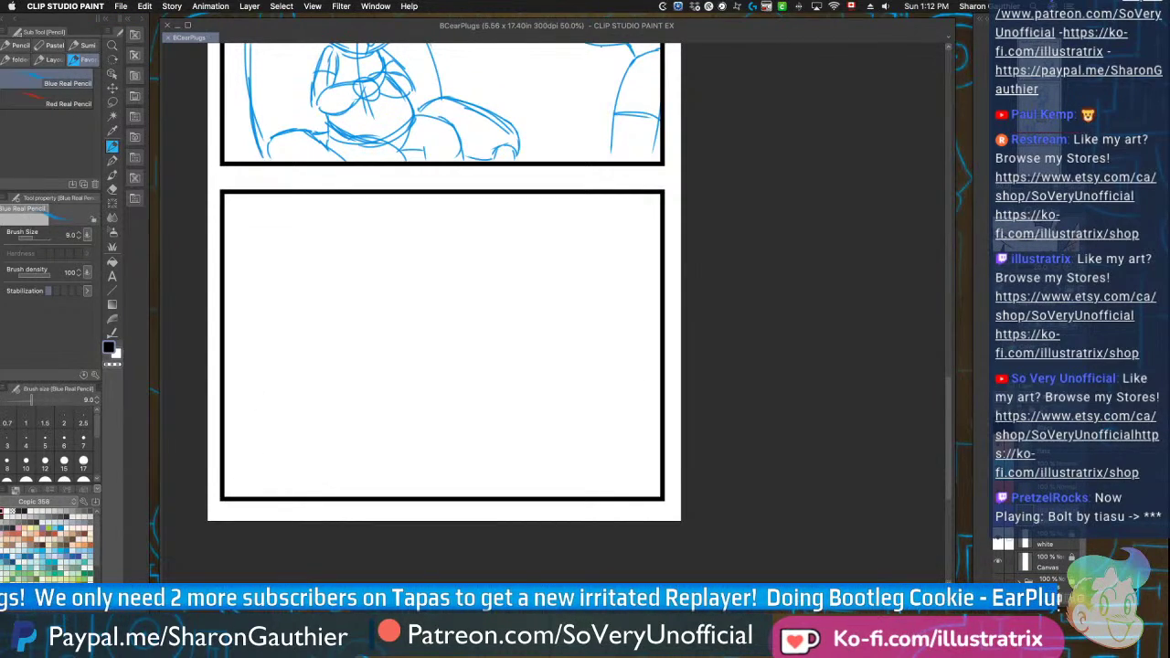
key(super+Tab)
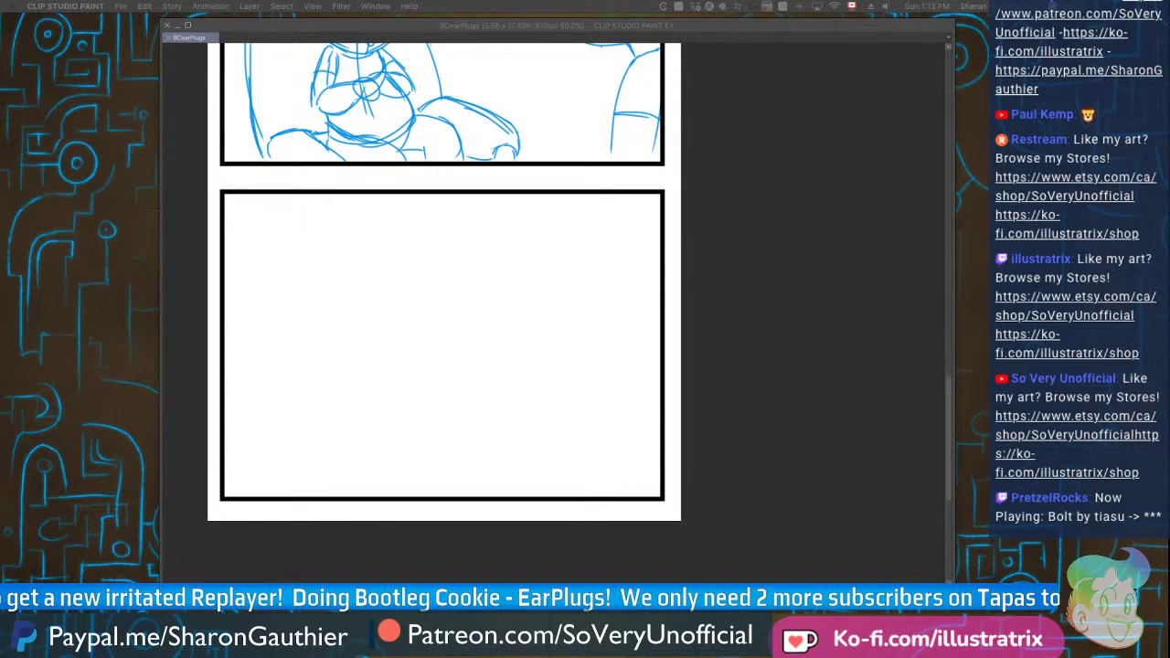
click(477, 544)
Sketch the first character's round head, jaw bulge, body line and curved chair back in the fourth panel's lower left corner
mouse_move(302, 389)
mouse_down()
mouse_move(294, 429)
mouse_move(259, 386)
mouse_move(310, 443)
mouse_move(327, 498)
mouse_up()
drag(327, 402, 340, 416)
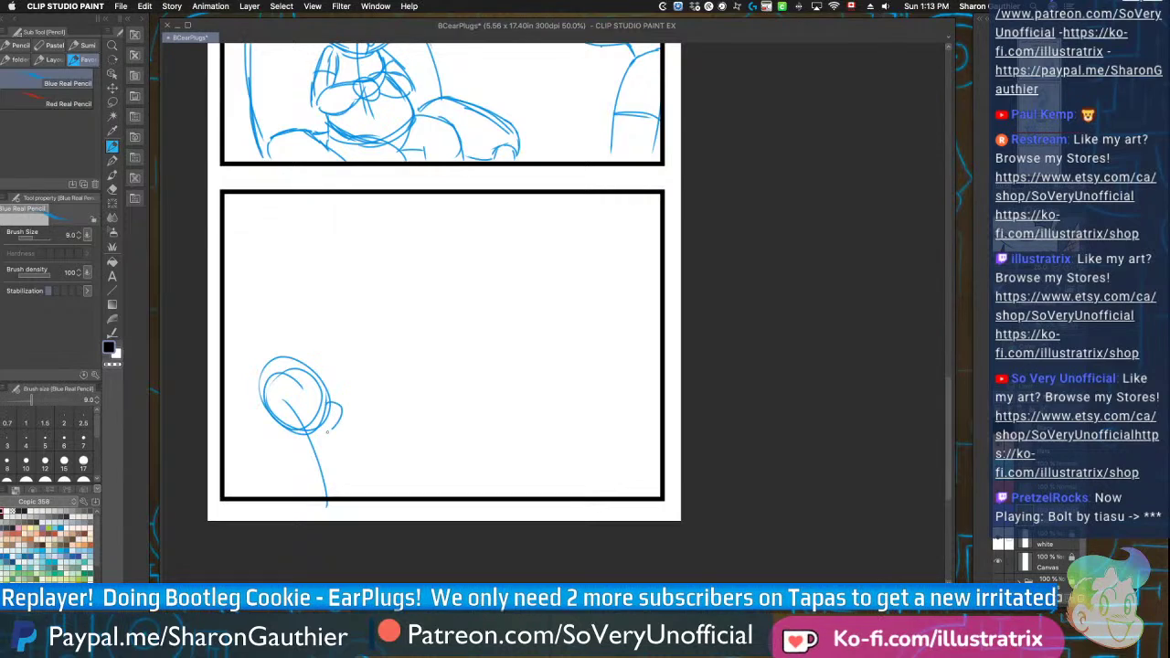
drag(318, 365, 311, 438)
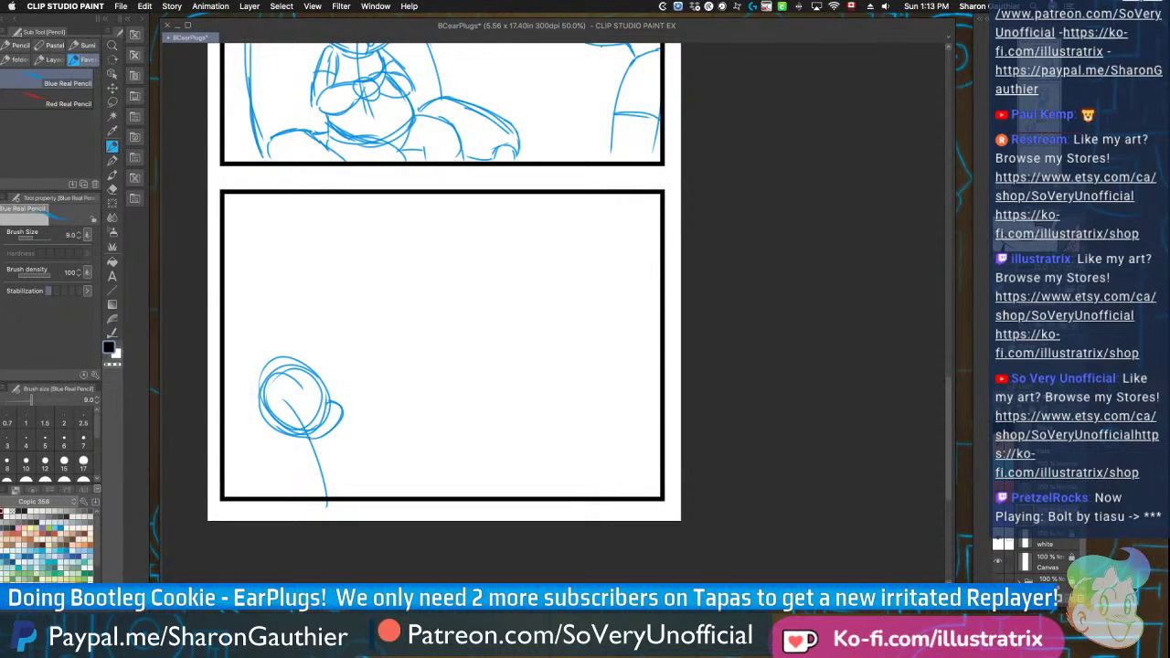
mouse_move(317, 487)
mouse_down()
mouse_move(253, 423)
mouse_move(229, 428)
mouse_up()
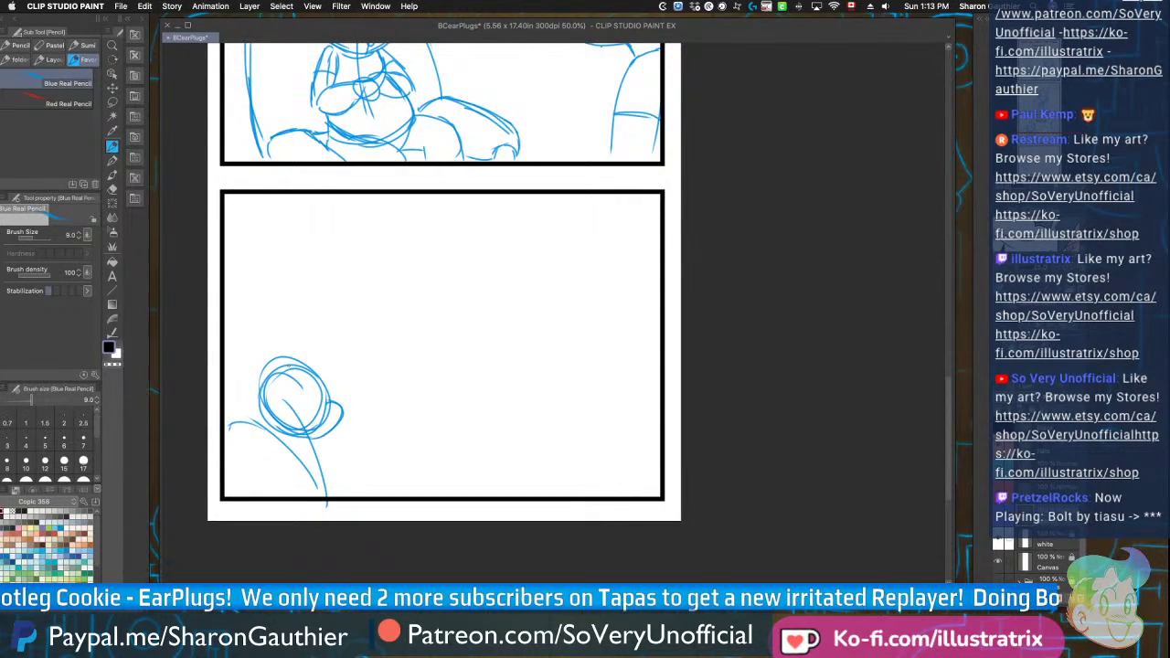
Rough in a second head circle with a slanting body line, and add the first character's shoulder and small facial features
mouse_move(525, 309)
mouse_down()
mouse_move(501, 353)
mouse_move(570, 467)
mouse_up()
mouse_move(320, 439)
mouse_down()
mouse_move(335, 450)
mouse_move(311, 477)
mouse_move(381, 477)
mouse_up()
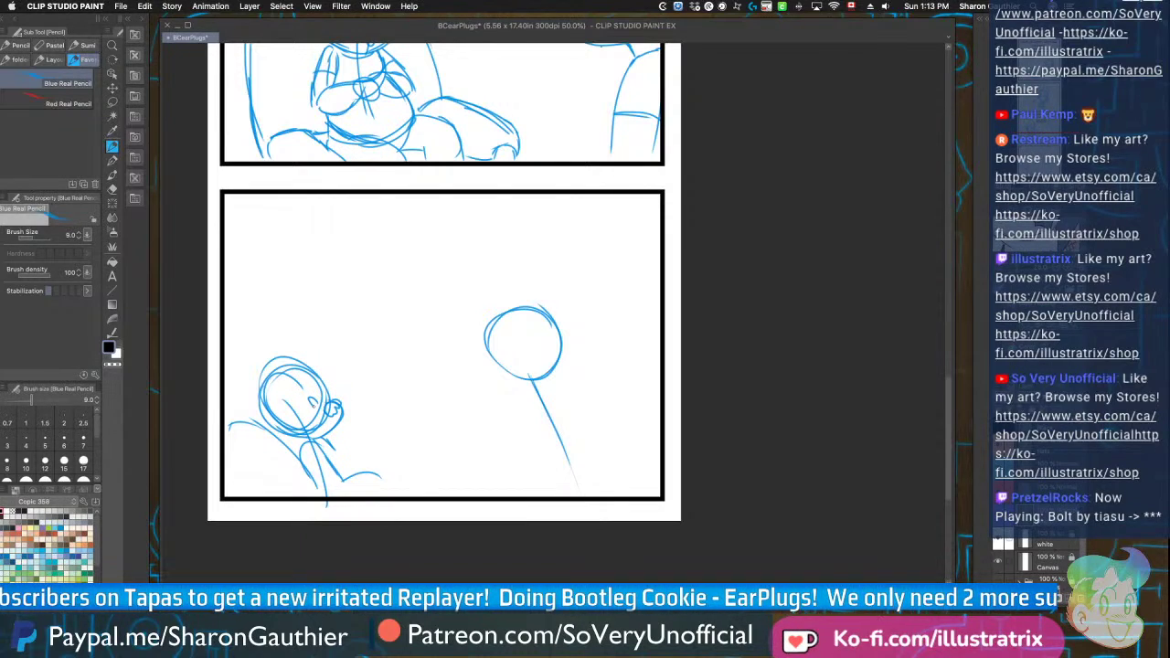
mouse_move(333, 407)
mouse_down()
mouse_move(339, 419)
mouse_move(314, 397)
mouse_move(311, 407)
mouse_up()
drag(307, 413, 311, 412)
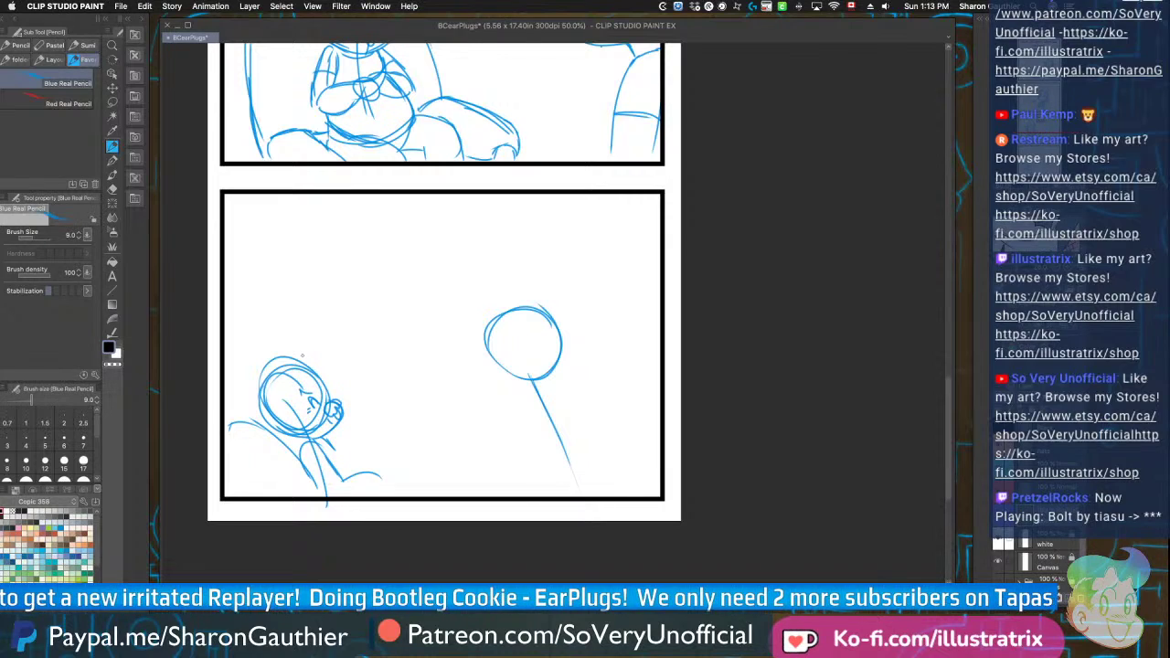
Sketch the first character's tousled hair, with a fringe over the forehead and a line down the back of the head
drag(287, 350, 331, 369)
drag(326, 368, 309, 383)
mouse_move(291, 378)
mouse_down()
mouse_move(299, 397)
mouse_move(309, 384)
mouse_move(291, 397)
mouse_move(299, 402)
mouse_up()
drag(289, 399, 298, 412)
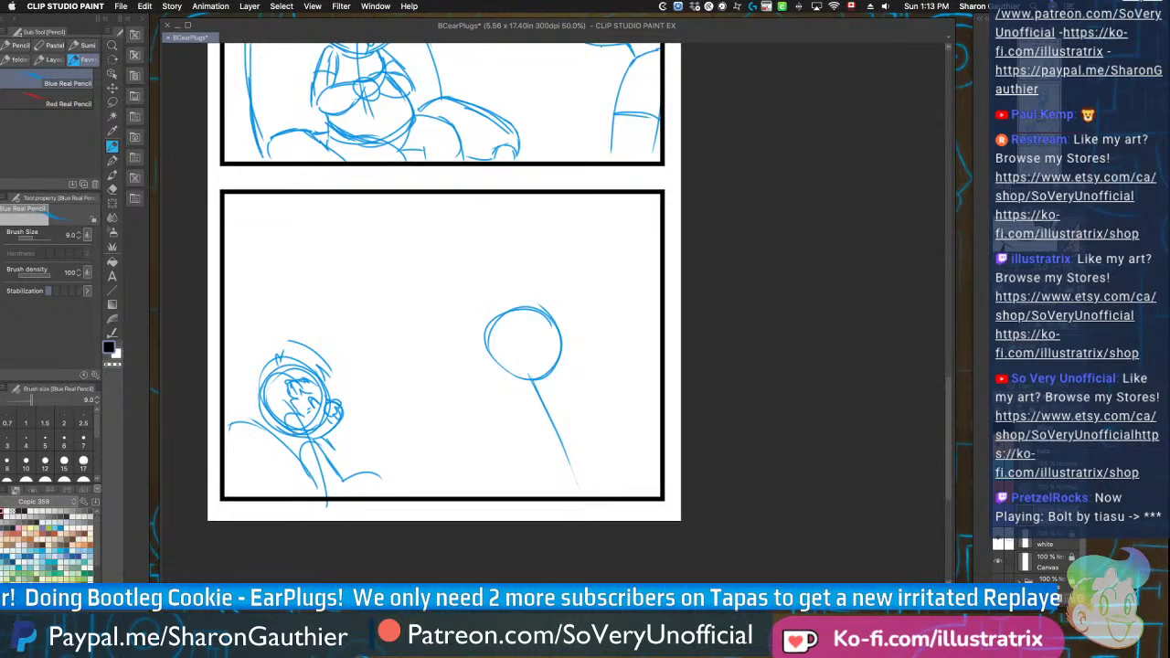
drag(273, 366, 263, 417)
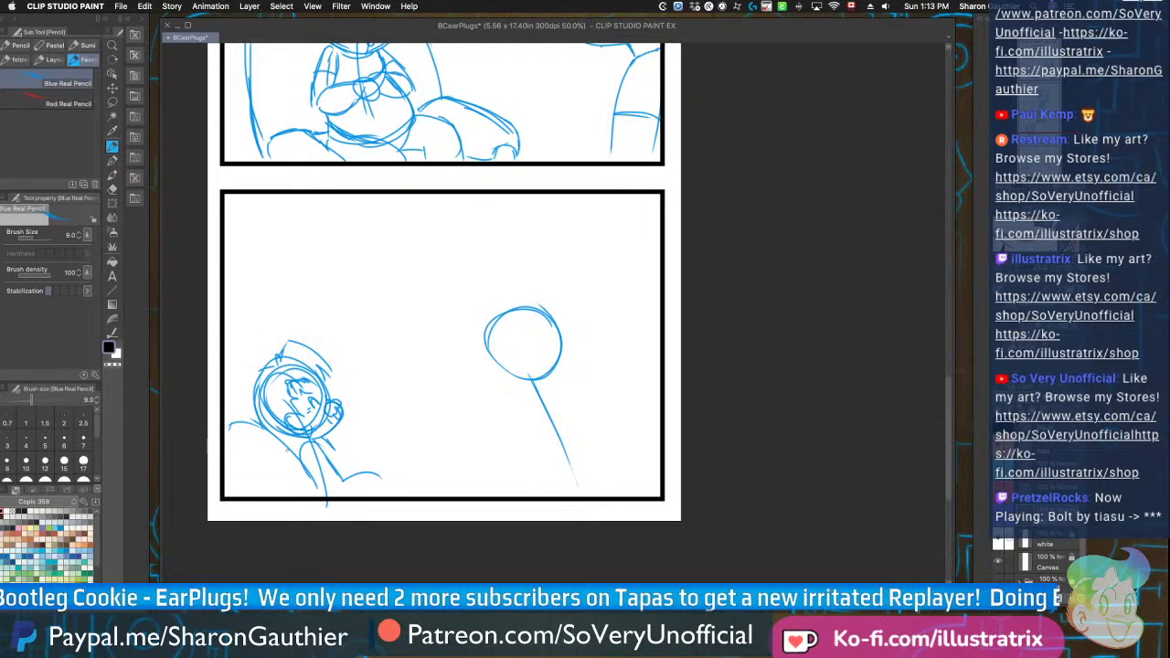
Rough in the first character's arm, hand on the belly, reclining torso and raised knee
drag(335, 448, 371, 469)
mouse_move(305, 444)
mouse_down()
mouse_move(326, 479)
mouse_move(329, 461)
mouse_up()
mouse_move(312, 476)
mouse_down()
mouse_move(333, 495)
mouse_move(350, 474)
mouse_move(383, 472)
mouse_up()
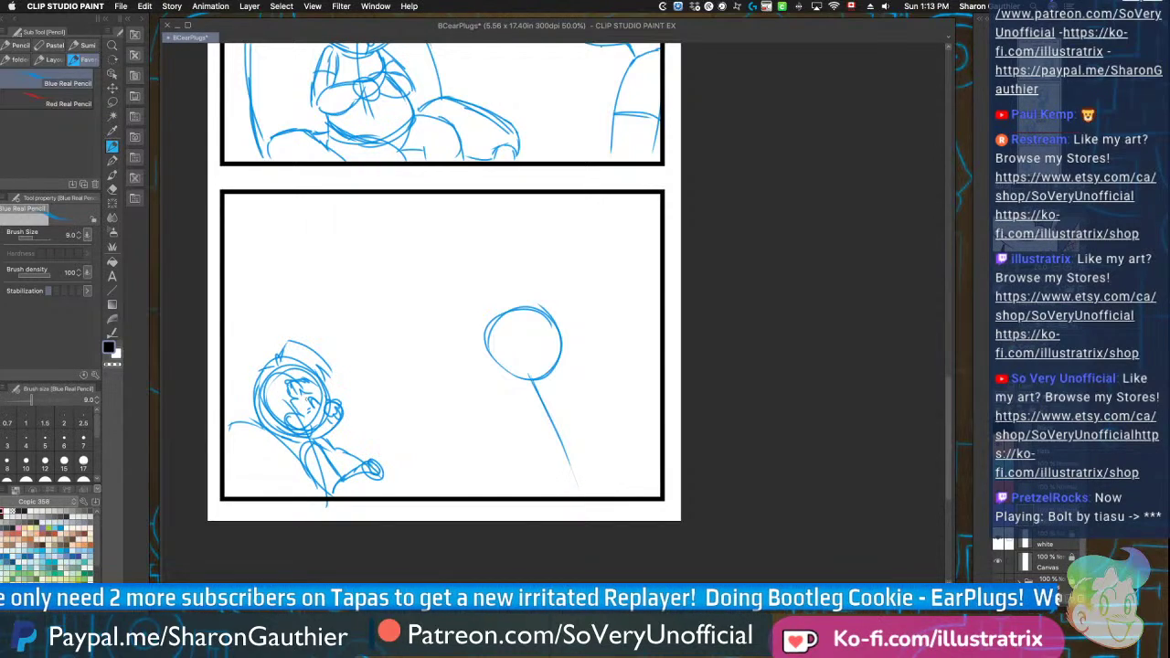
mouse_move(318, 442)
mouse_down()
mouse_move(365, 462)
mouse_move(358, 497)
mouse_up()
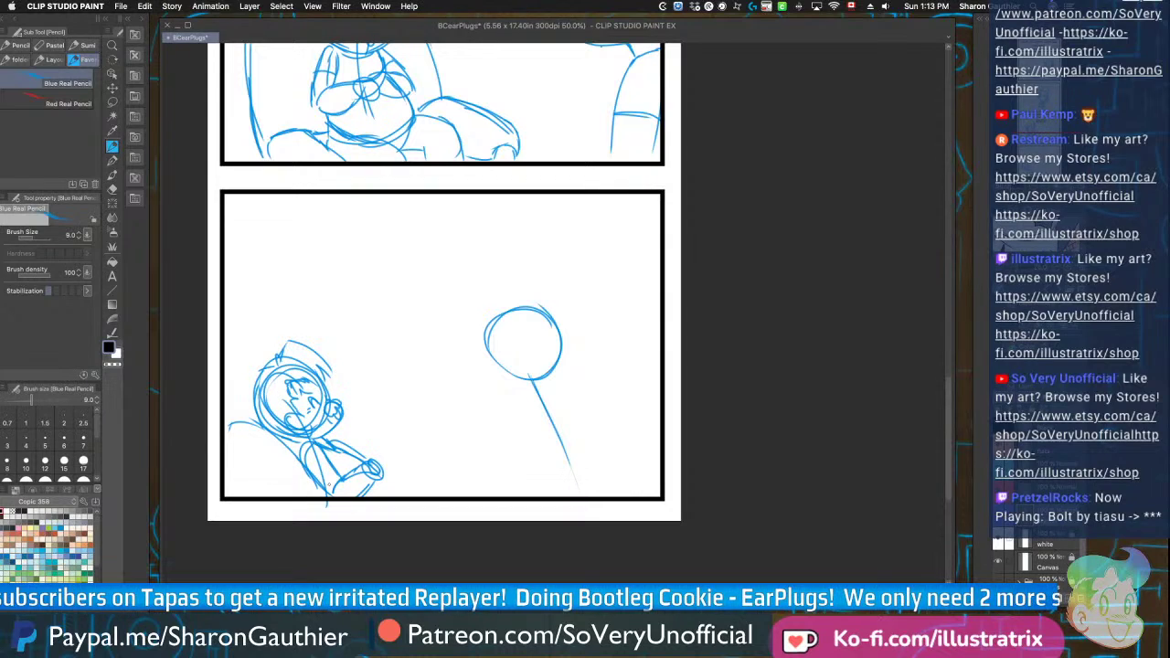
drag(365, 494, 415, 481)
Shape the second character's head with a jaw bulge, crossed guidelines, facial features and the start of the back line
scroll(486, 353, up, 3)
drag(482, 316, 526, 416)
drag(599, 399, 521, 419)
mouse_move(492, 360)
mouse_down()
mouse_move(508, 416)
mouse_move(537, 421)
mouse_up()
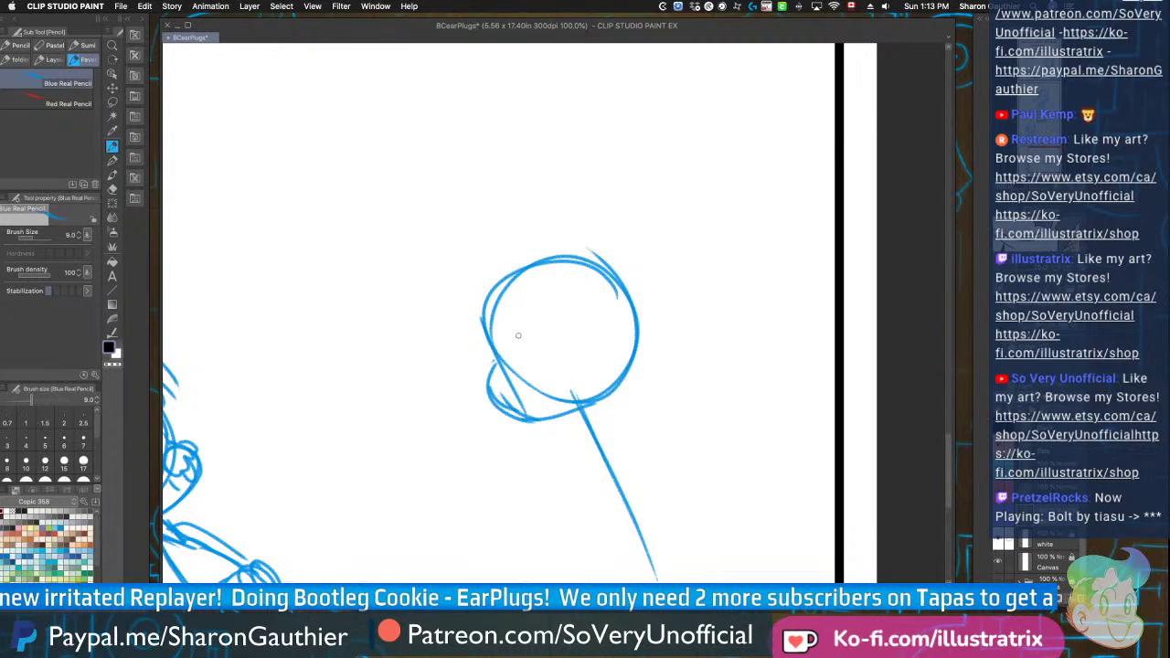
drag(499, 373, 635, 333)
drag(541, 266, 580, 400)
drag(550, 353, 503, 364)
mouse_move(504, 318)
mouse_down()
mouse_move(530, 322)
mouse_move(518, 371)
mouse_move(502, 370)
mouse_move(518, 406)
mouse_move(557, 391)
mouse_move(678, 524)
mouse_up()
Outline the second character's torso around the slanting body line and add the waistline and legs down to the panel border
key(super+minus)
key(super+plus)
drag(554, 389, 578, 474)
scroll(578, 474, down, 5)
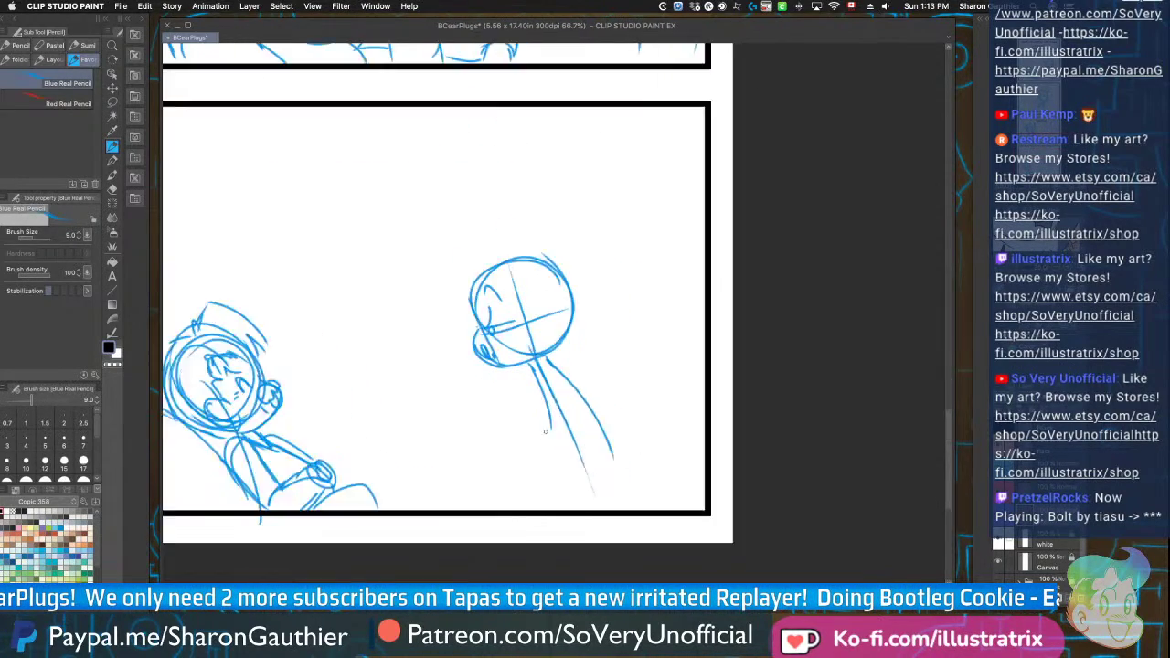
scroll(546, 422, up, 5)
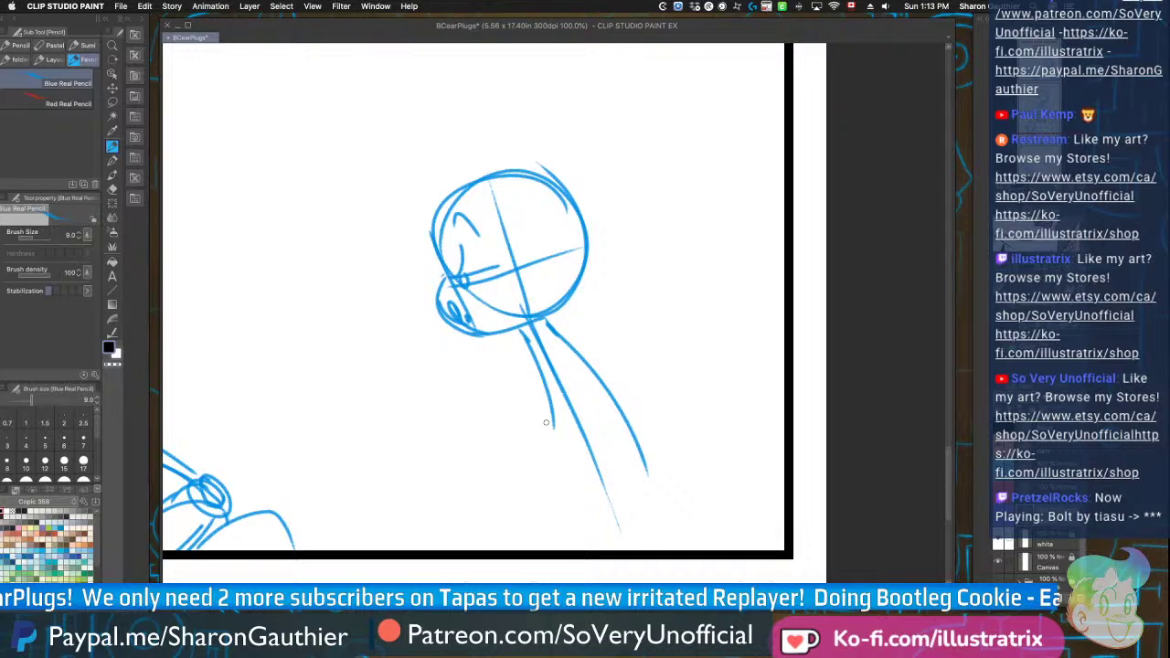
drag(546, 423, 648, 485)
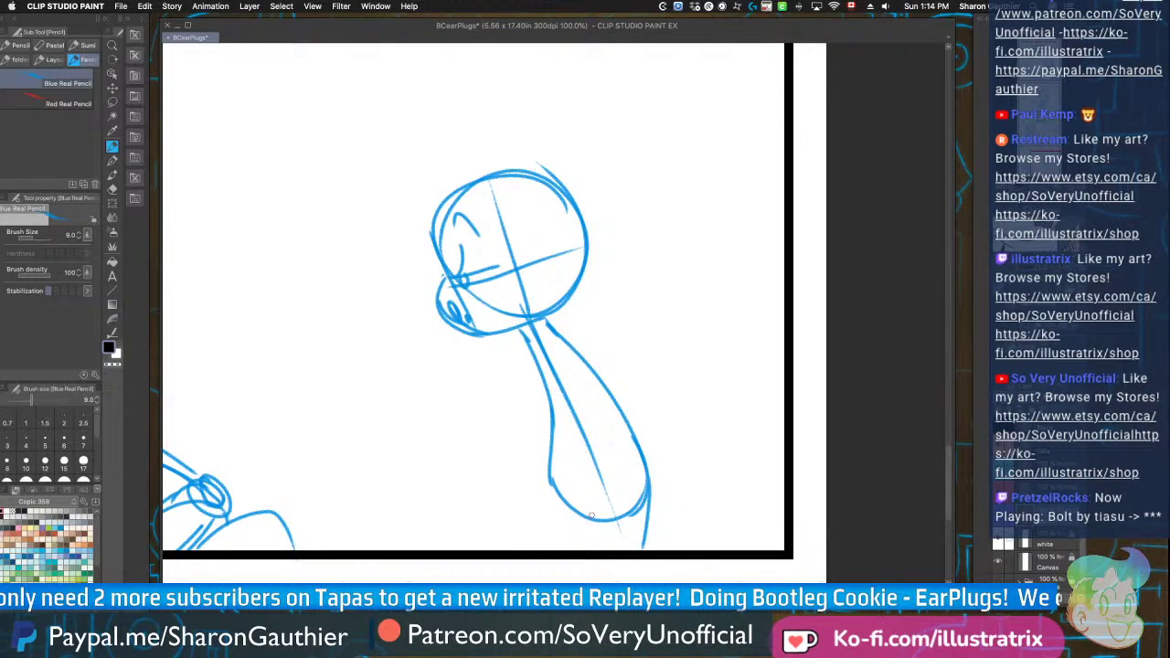
drag(552, 480, 572, 548)
drag(580, 509, 579, 549)
drag(642, 455, 568, 470)
Sketch the second character's bent arm with its open hand at the shoulder and the other arm hanging down
mouse_move(567, 331)
mouse_down()
mouse_move(585, 355)
mouse_move(567, 393)
mouse_up()
drag(574, 351, 567, 384)
drag(524, 341, 531, 436)
drag(526, 381, 526, 472)
drag(553, 428, 537, 464)
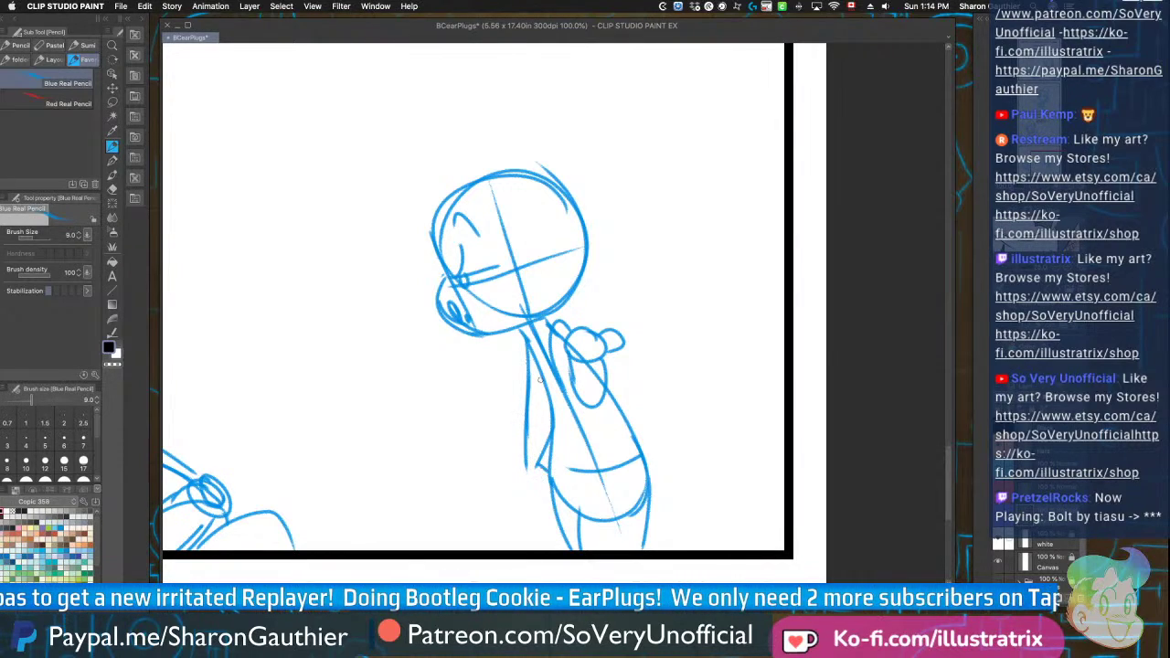
Add the second character's collar and sleeve lines, curve the waistband and finish the hanging hand
drag(530, 360, 556, 388)
drag(554, 345, 576, 412)
drag(547, 321, 526, 347)
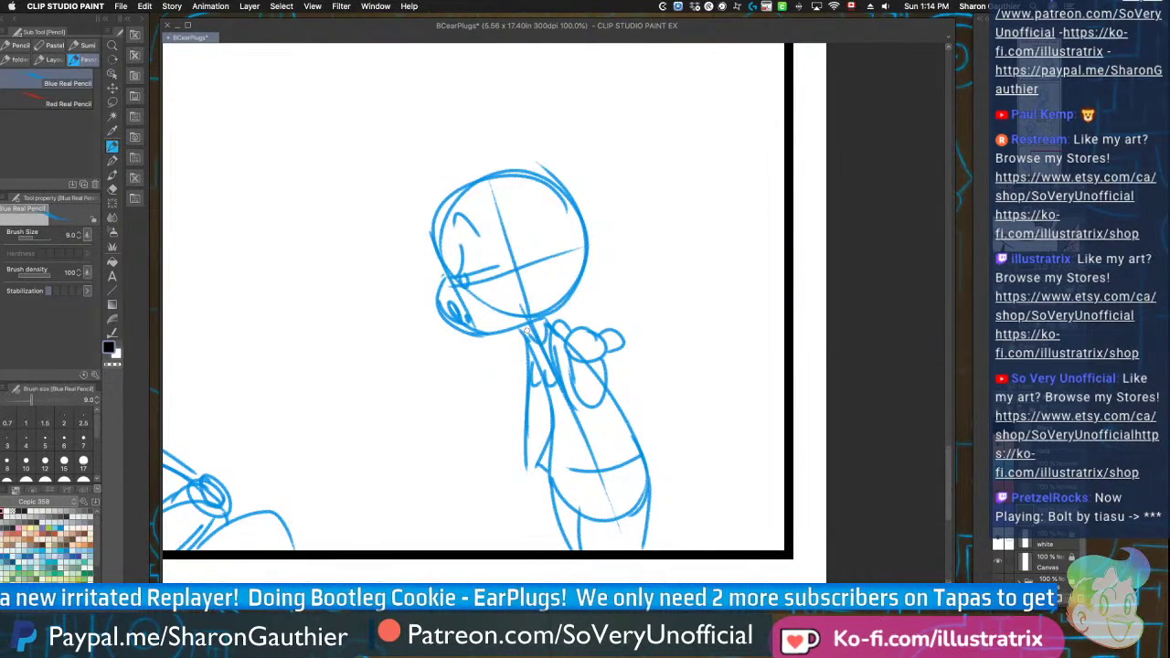
drag(553, 399, 530, 423)
mouse_move(549, 465)
mouse_down()
mouse_move(638, 459)
mouse_move(613, 457)
mouse_up()
mouse_move(525, 468)
mouse_down()
mouse_move(542, 505)
mouse_move(554, 497)
mouse_up()
key(super+z)
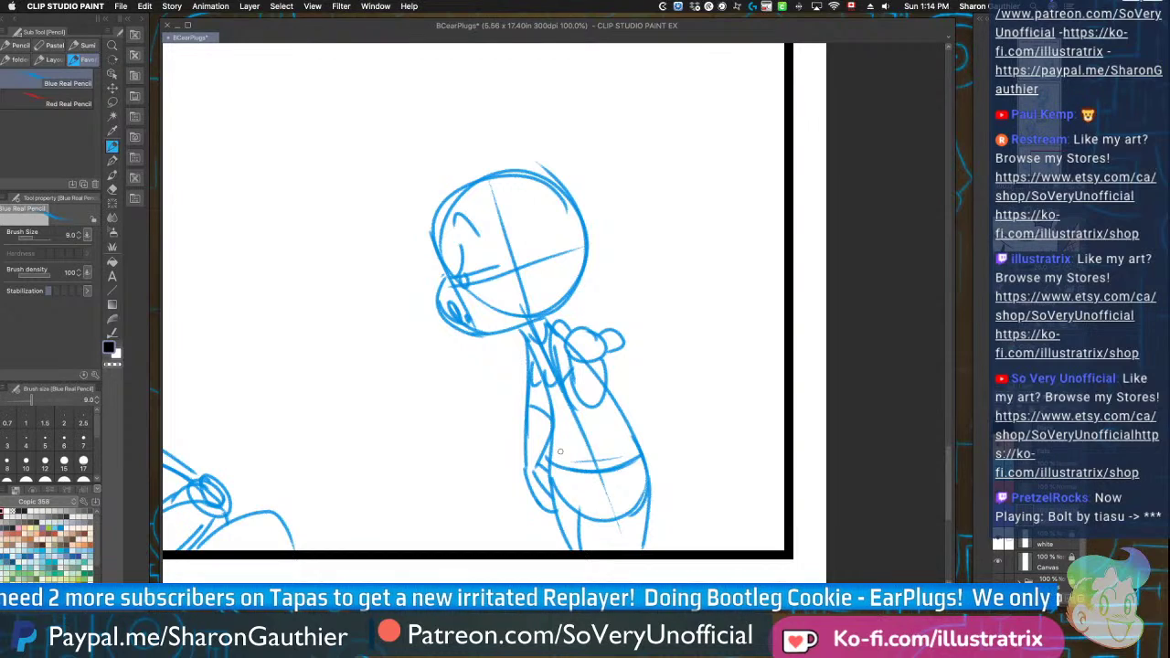
Draw the second character's ear and a jagged hairline above it
scroll(528, 242, up, 1)
mouse_move(517, 249)
mouse_down()
mouse_move(514, 294)
mouse_move(542, 232)
mouse_move(527, 312)
mouse_move(521, 278)
mouse_move(521, 291)
mouse_up()
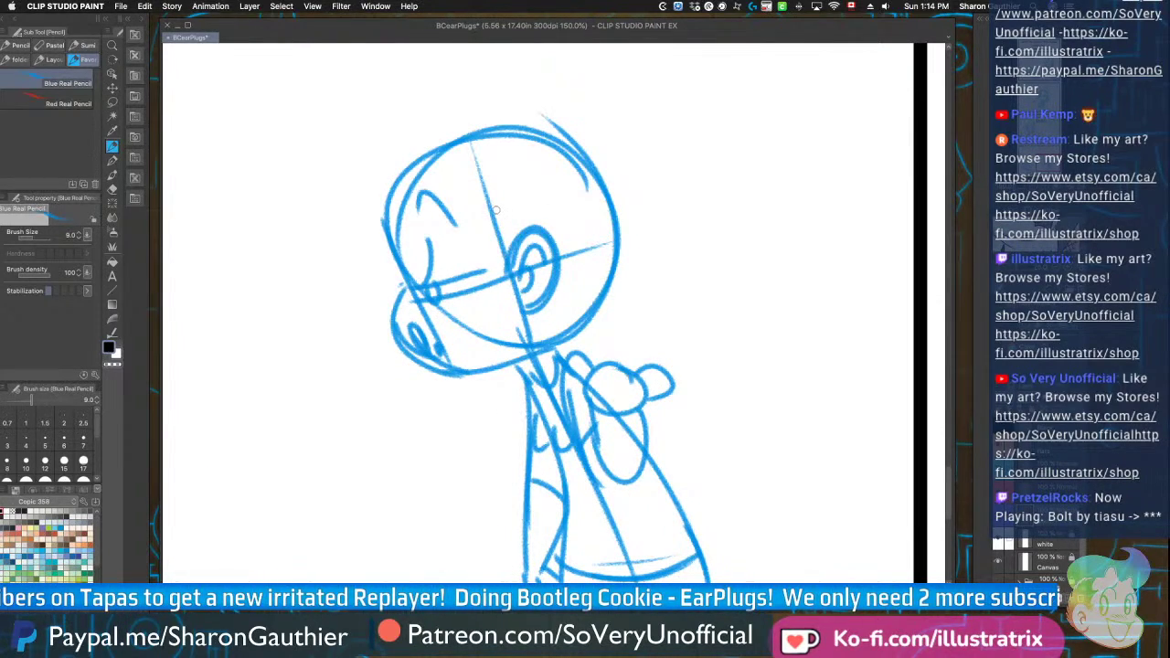
drag(496, 184, 480, 271)
drag(505, 190, 512, 170)
mouse_move(518, 185)
mouse_down()
mouse_move(527, 157)
mouse_move(545, 178)
mouse_up()
drag(552, 166, 553, 178)
Sketch the second character's swept-up hair over the forehead and refine the back of the head and neck
mouse_move(567, 172)
mouse_down()
mouse_move(568, 183)
mouse_move(592, 176)
mouse_move(586, 104)
mouse_move(522, 77)
mouse_up()
mouse_move(541, 87)
mouse_down()
mouse_move(428, 106)
mouse_move(390, 77)
mouse_move(355, 84)
mouse_move(335, 161)
mouse_move(373, 195)
mouse_up()
drag(486, 168, 382, 201)
mouse_move(606, 197)
mouse_down()
mouse_move(610, 267)
mouse_move(569, 326)
mouse_move(525, 336)
mouse_up()
drag(515, 362, 532, 380)
drag(522, 306, 540, 353)
Letter "YEAH WELL, YOU GO IN THERE AND FIGURE IT OUT." above the first character in the fourth panel
key(super+minus)
key(super+minus)
key(super+minus)
key(super+minus)
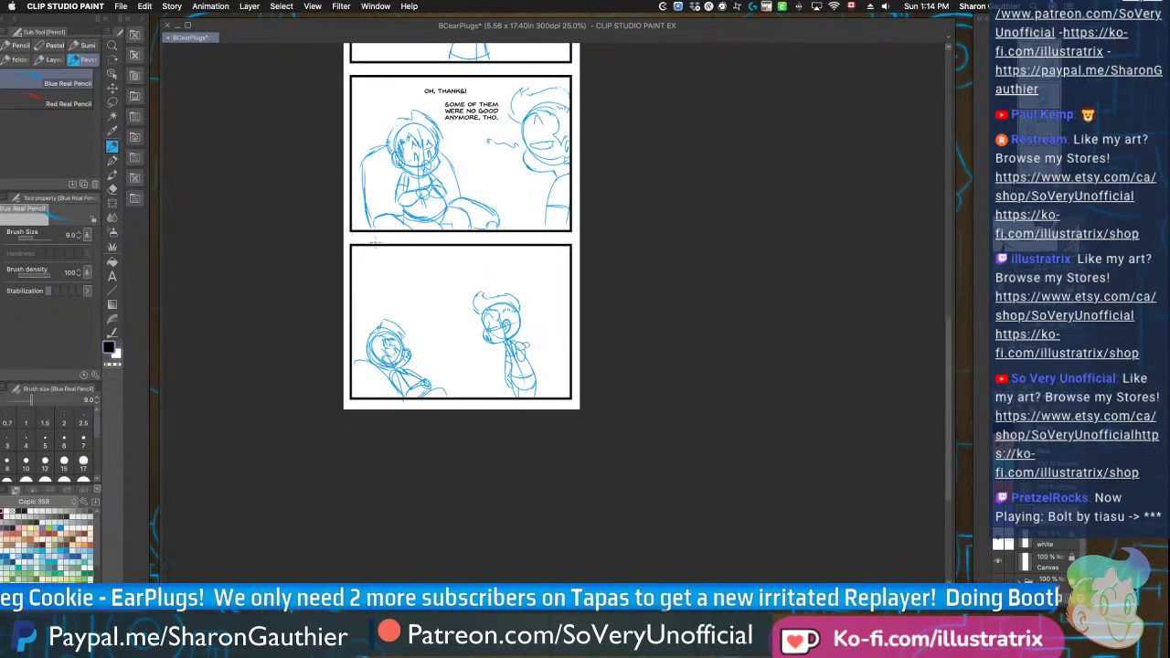
key(super+plus)
click(112, 276)
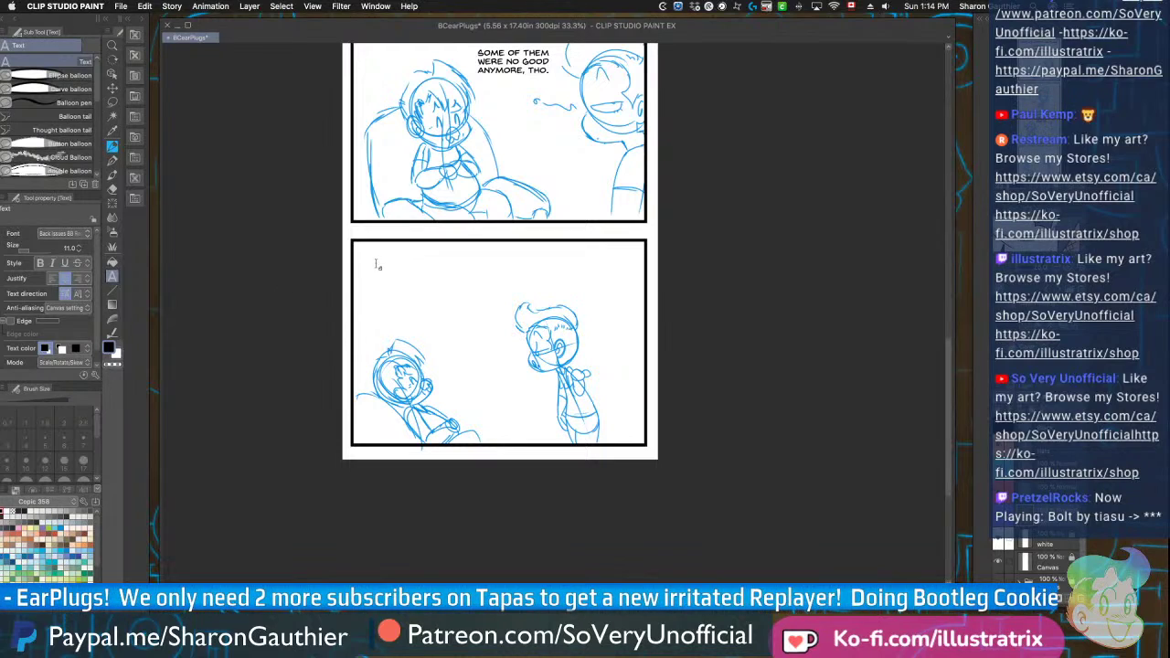
click(377, 258)
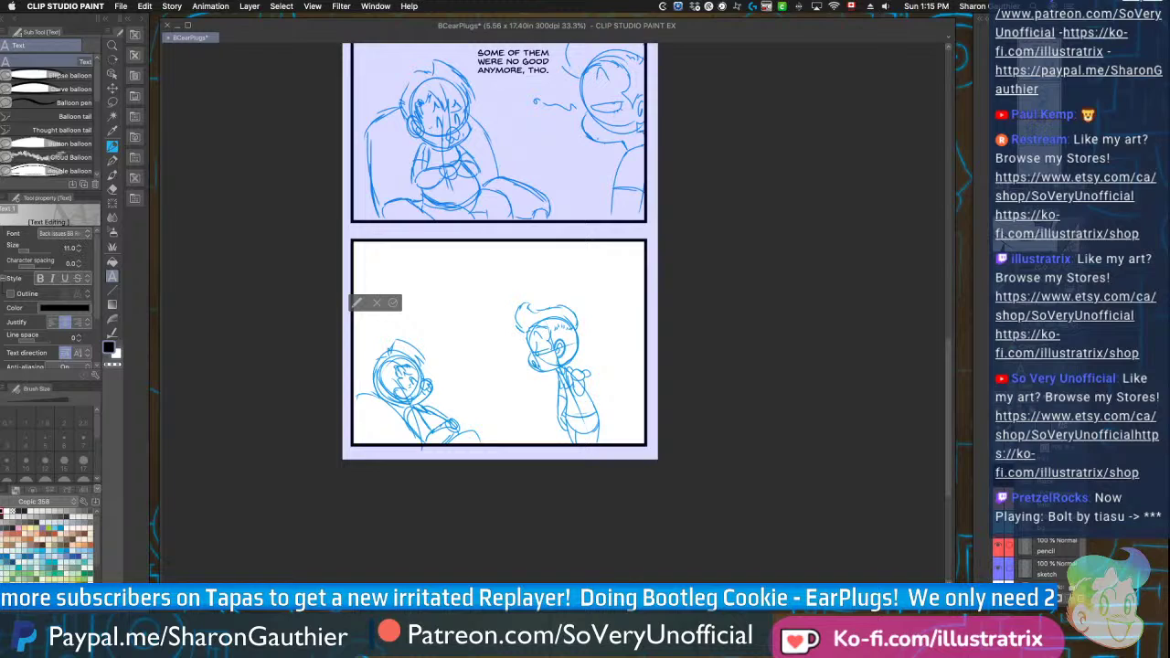
key(super+Tab)
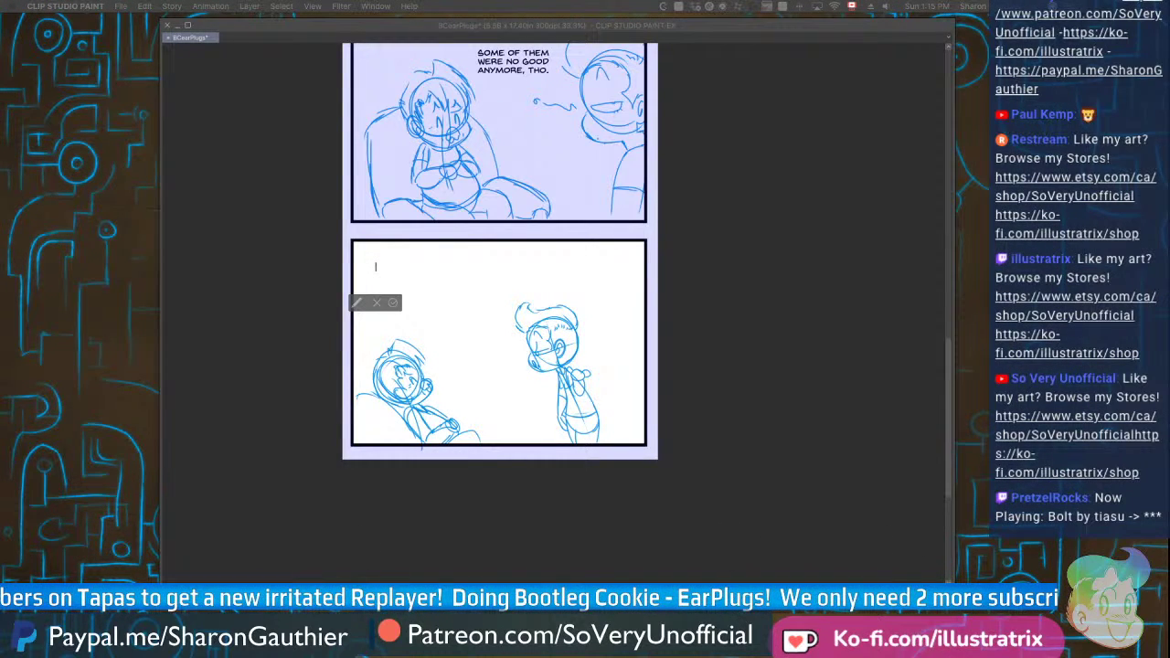
click(447, 267)
text(YEAH WELL, YOU GO)
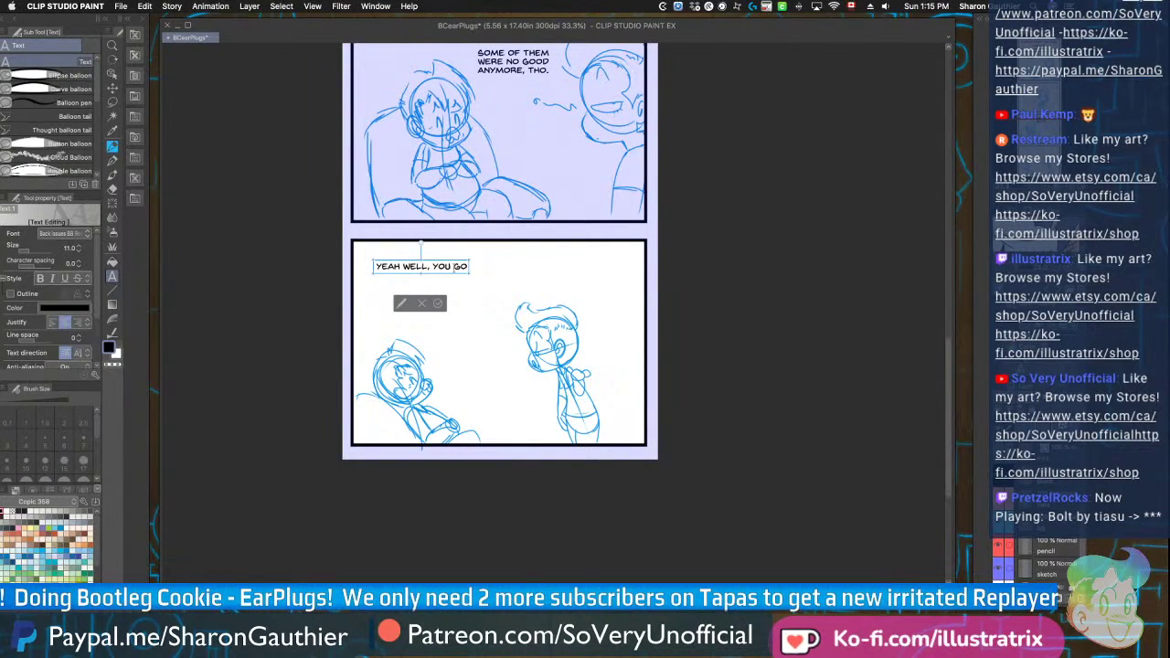
key(Return)
text(IN THERE AND FIGURE IT OUT!)
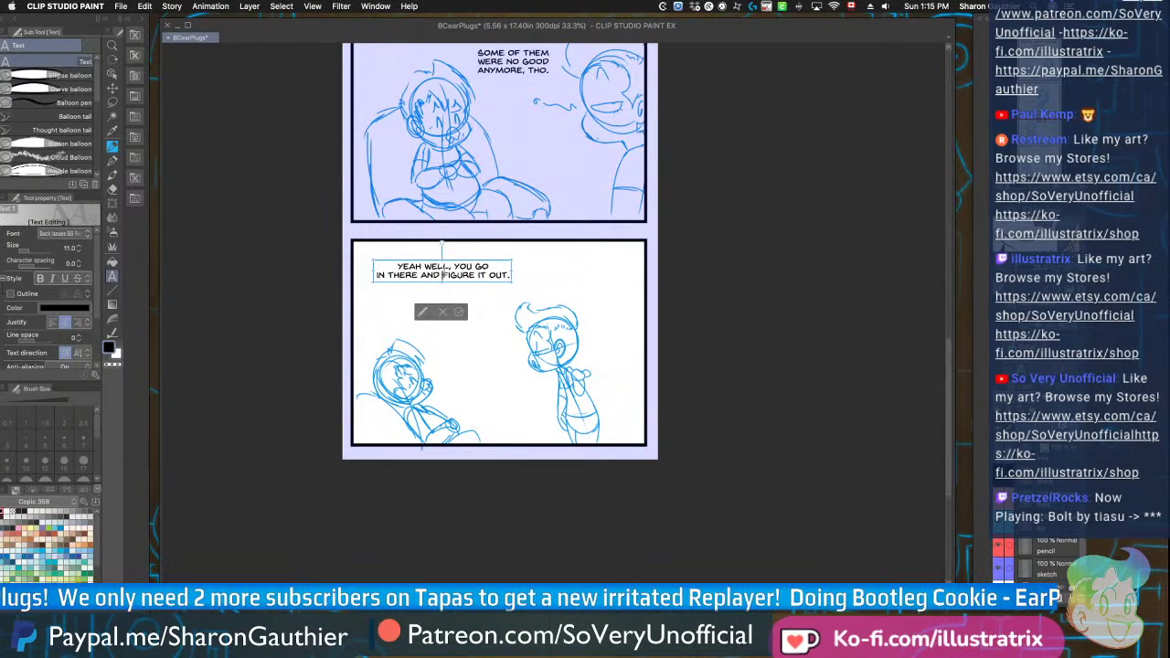
Break the lettering into "YEAH WELL," / "YOU GO IN THERE AND" / "FIGURE IT OUT." and move it nearer the panel's upper left corner
key(Return)
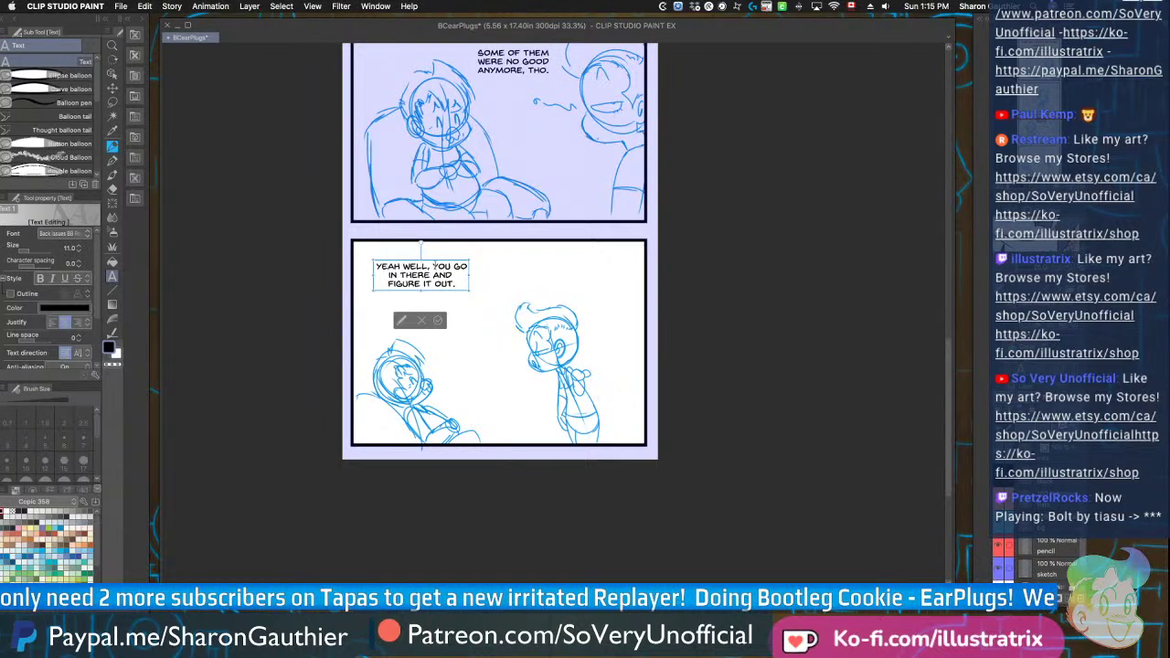
key(Return)
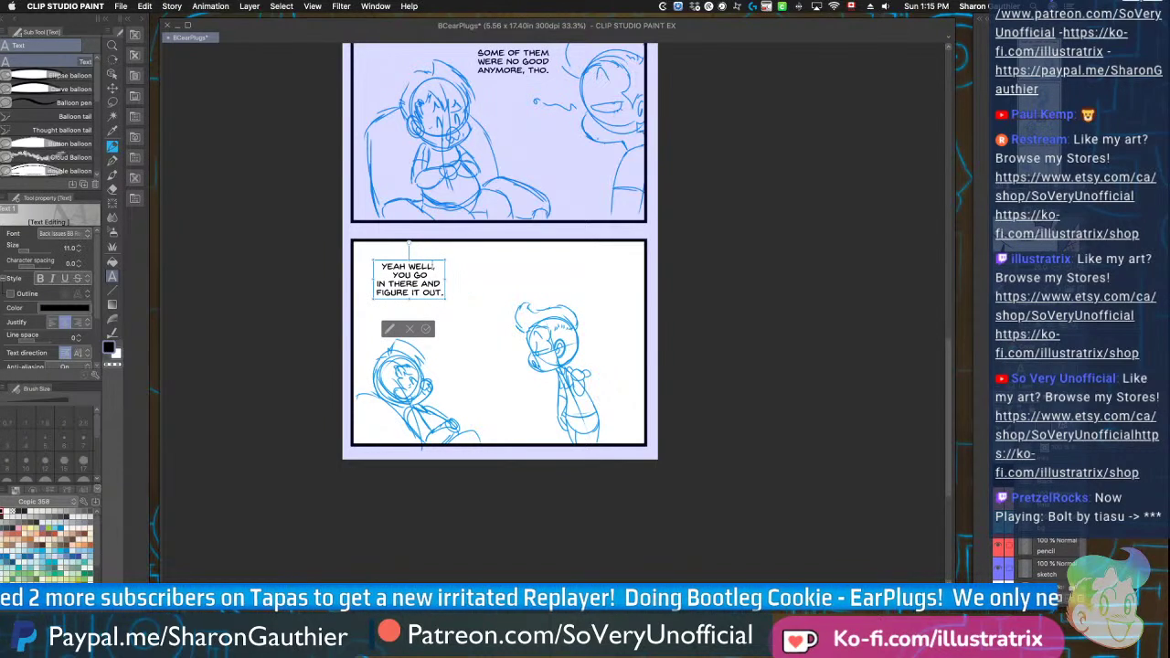
click(376, 284)
key(BackSpace)
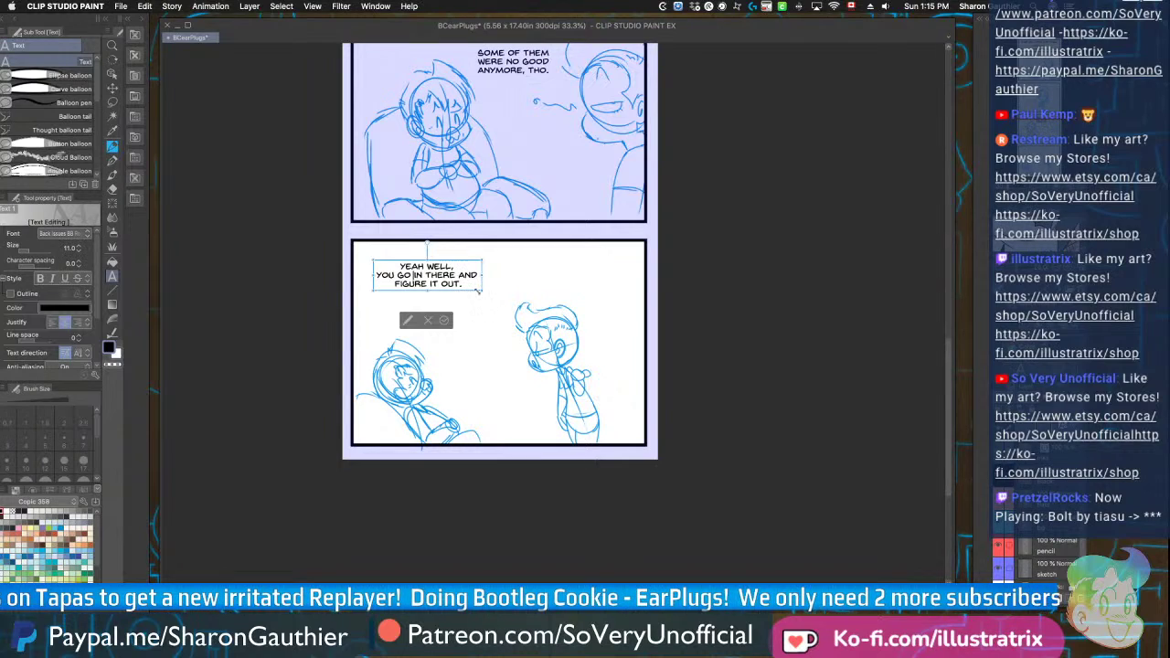
drag(474, 293, 465, 283)
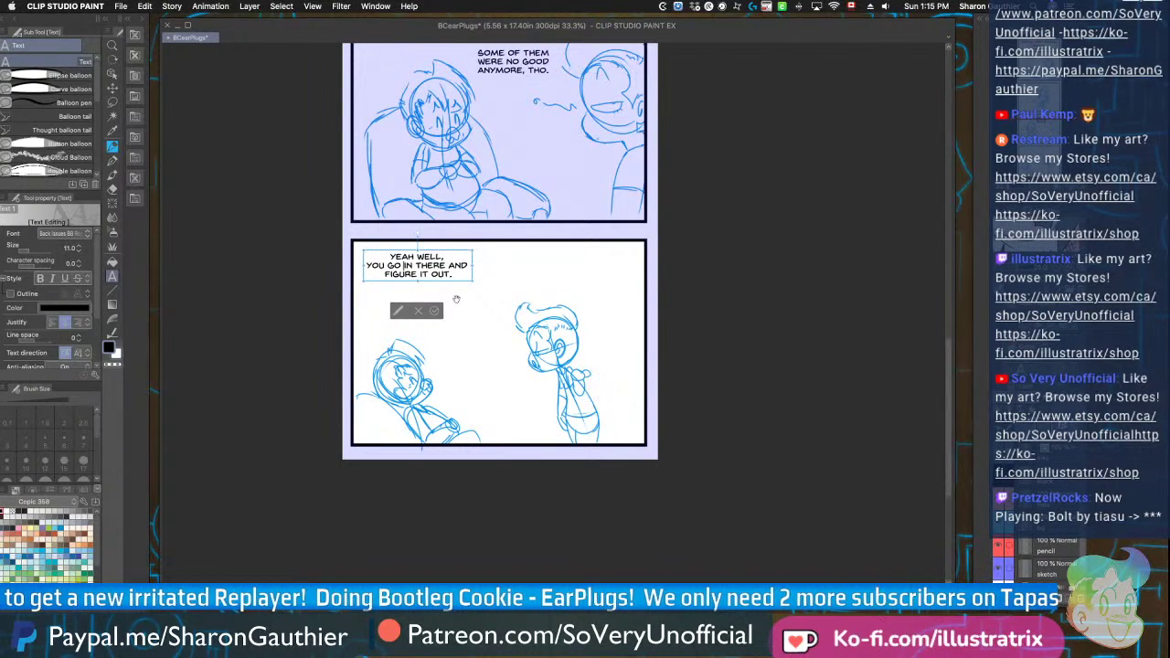
click(436, 312)
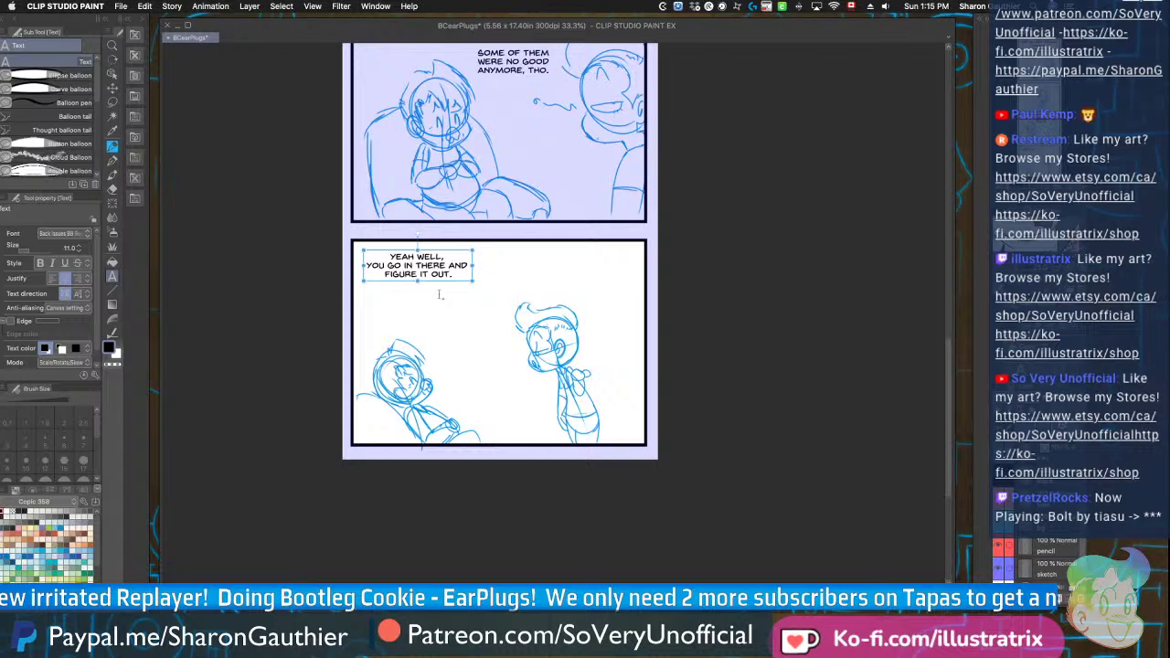
Letter "I AIN'T LICKING THEM / TO FIND OUT WHICH ONES / WENT BAD." below the first speech and shift it clear of the second character's hair
click(440, 294)
text(i ain't licking them)
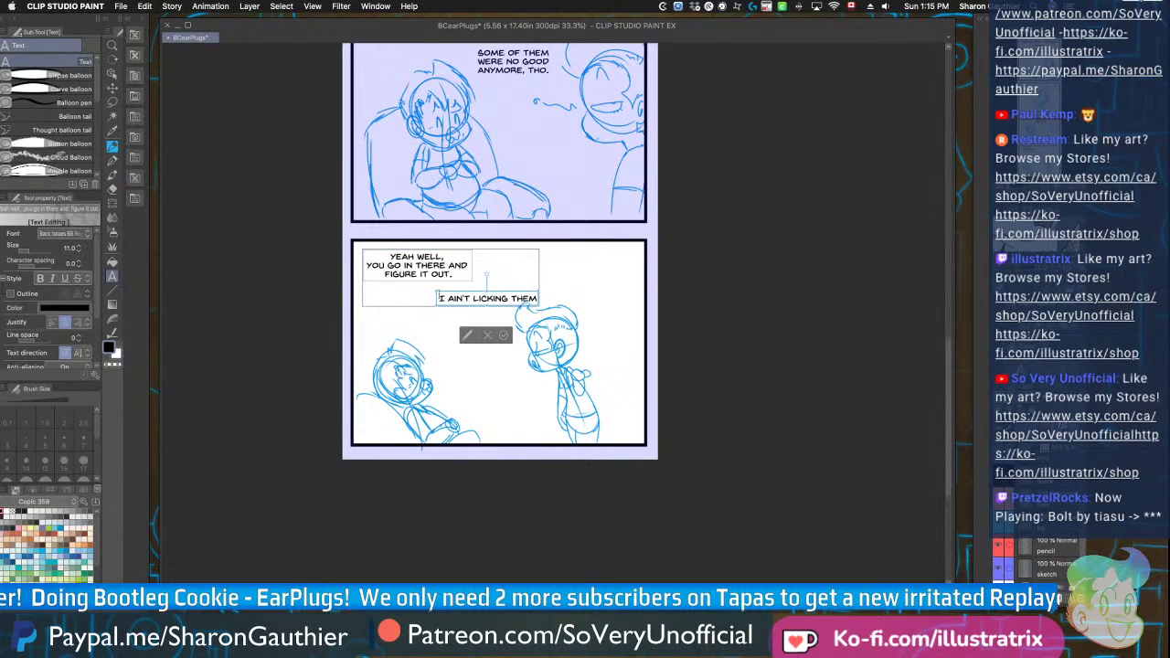
key(Return)
text(to find out which ones)
key(Return)
text(went)
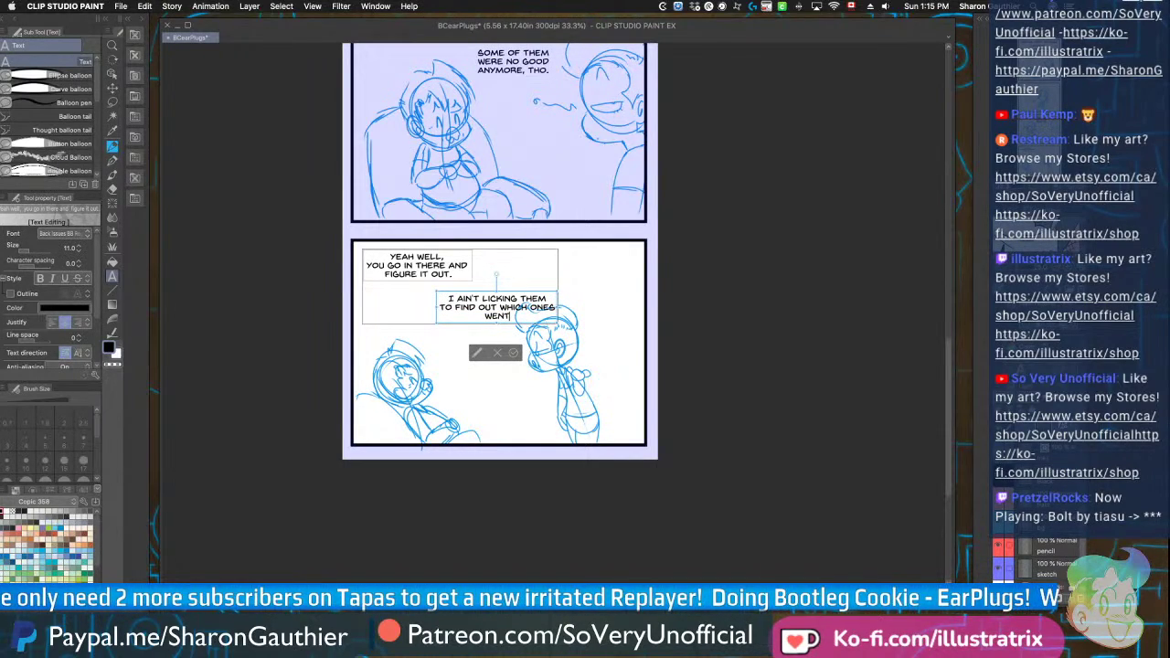
key(super+Tab)
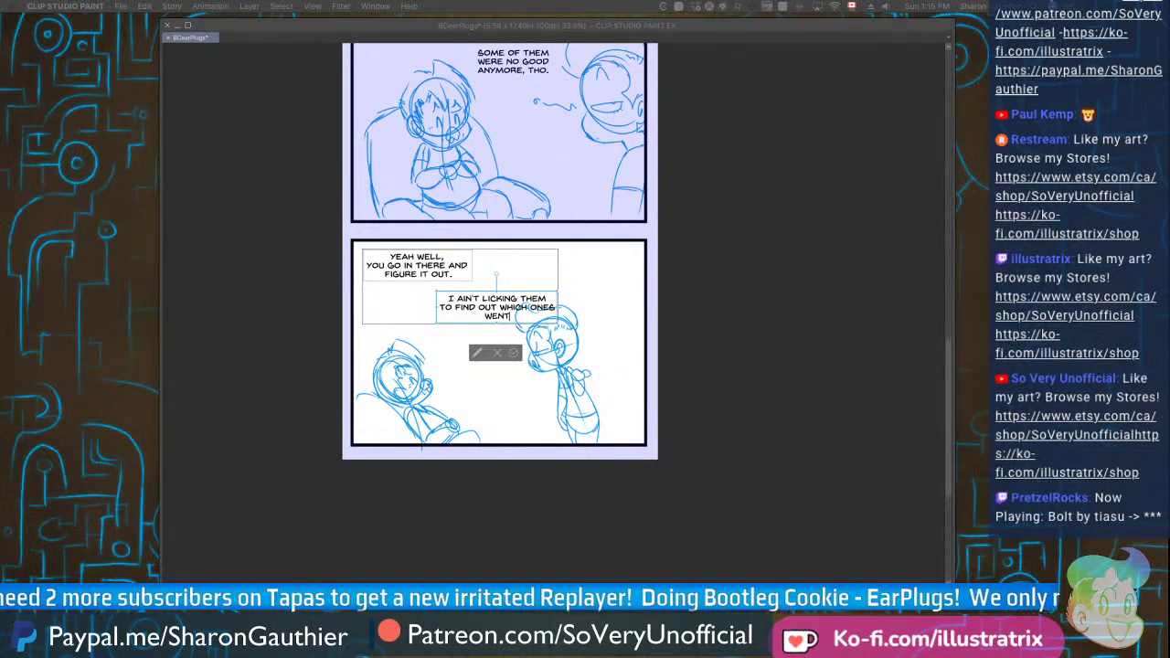
click(527, 317)
text(BAD!)
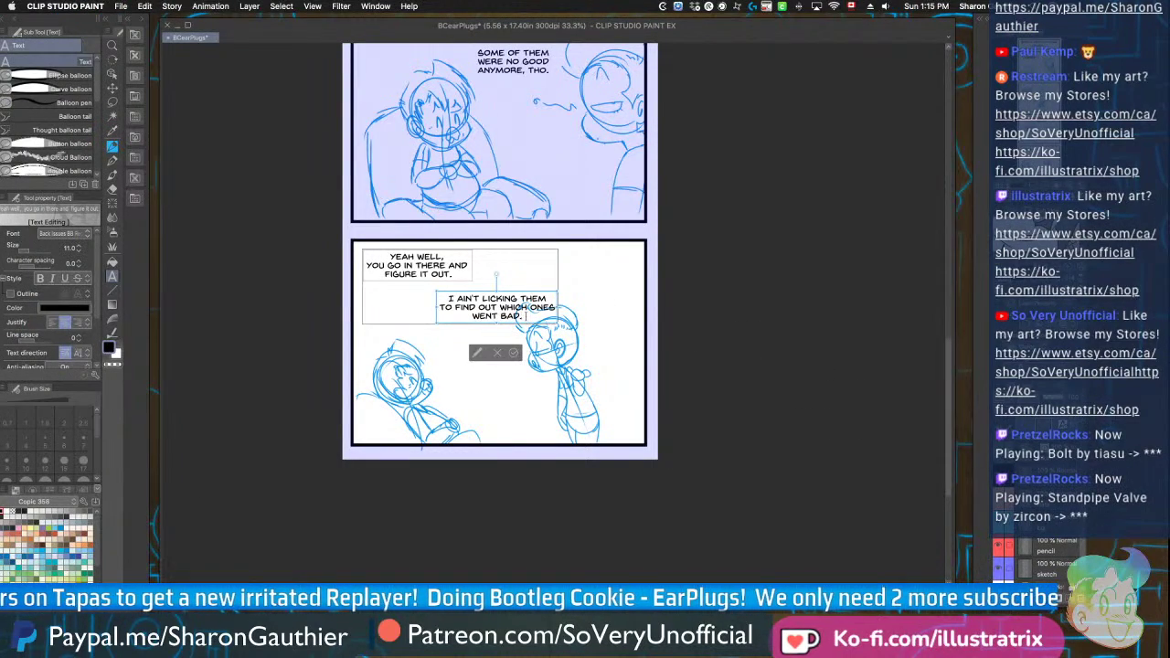
key(BackSpace)
text(.)
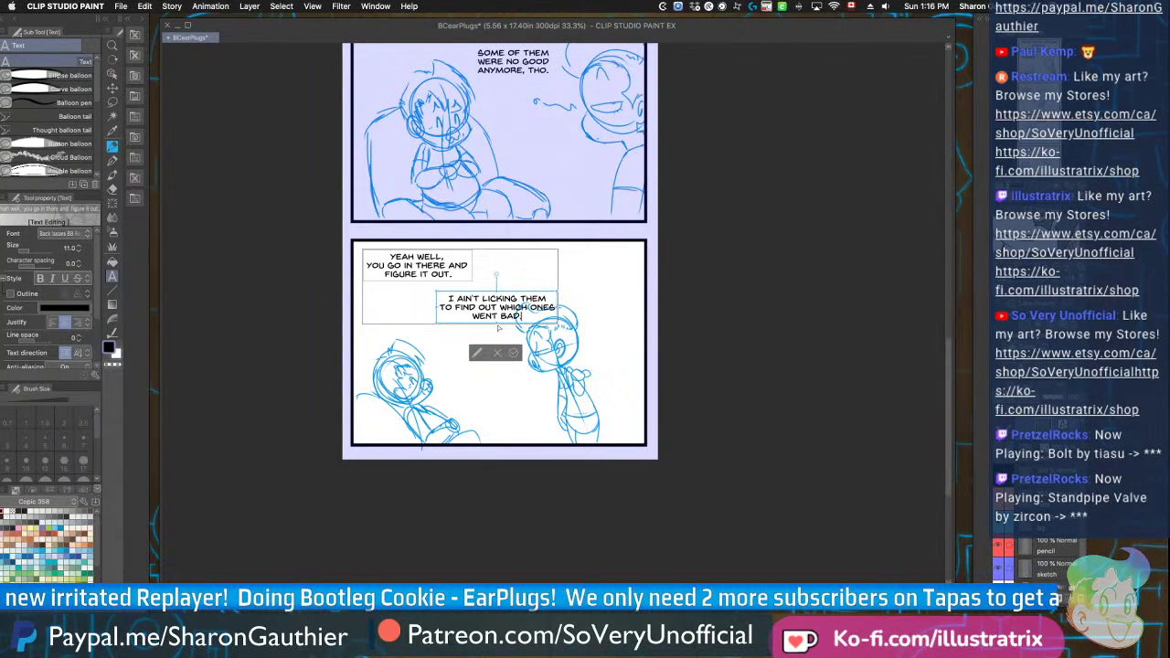
drag(457, 325, 407, 318)
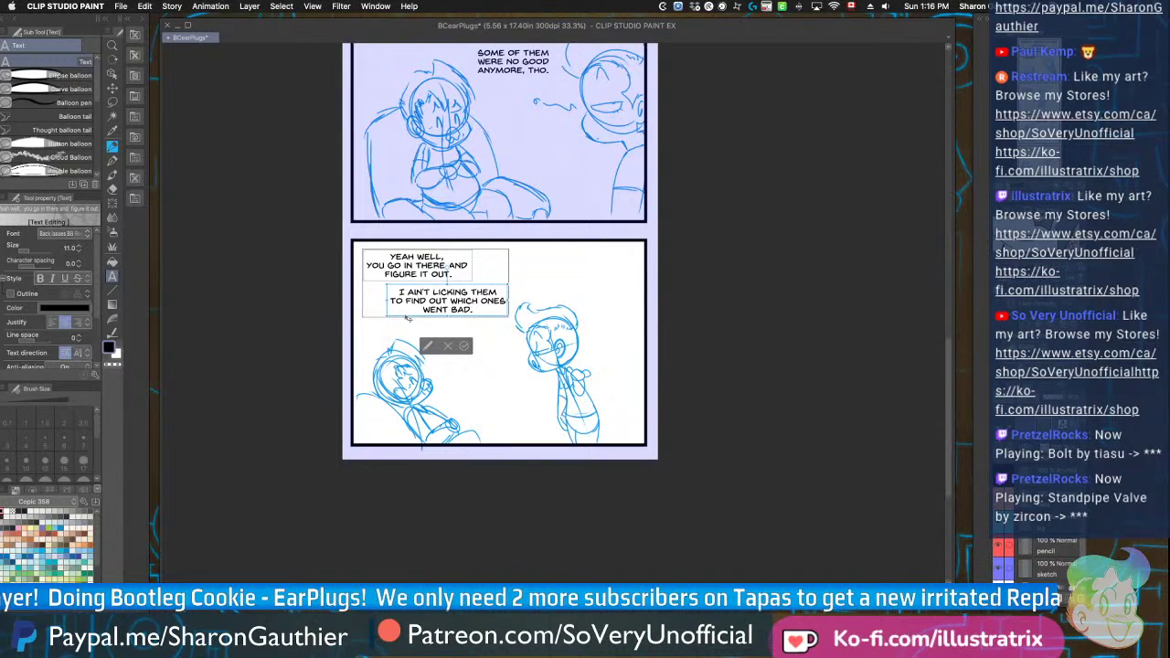
click(464, 347)
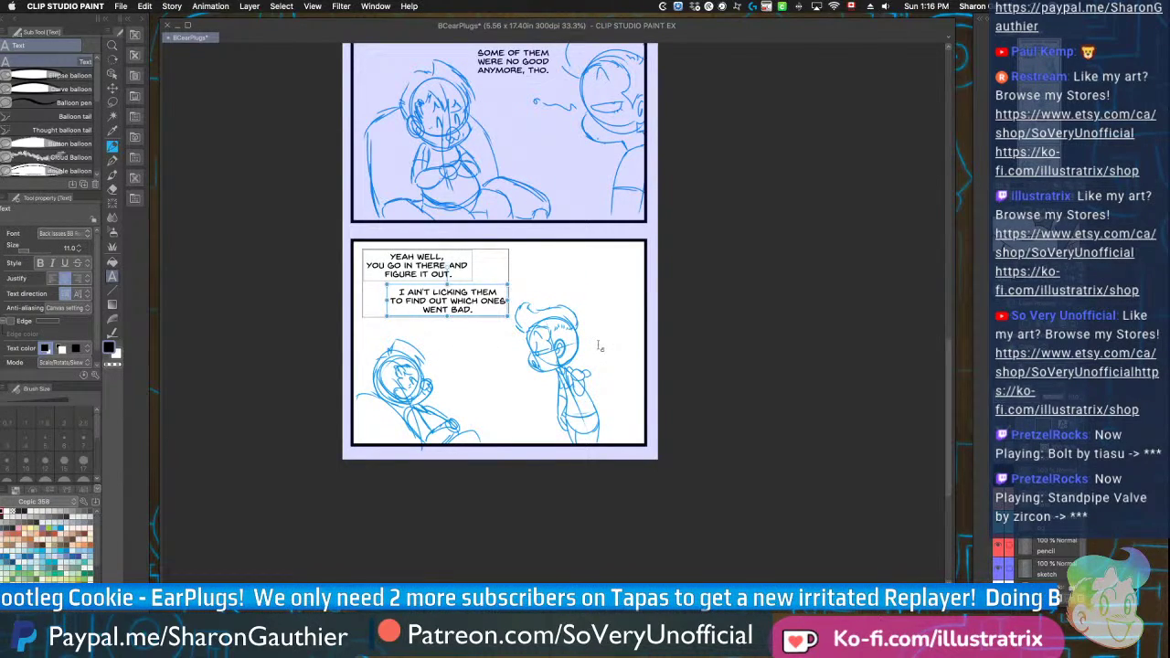
Letter a smaller "HUHUHUHUHUHU!" laugh at size 8.1 between the two characters and nudge it slightly down
click(443, 374)
text(HUHUHUHUHUHU)
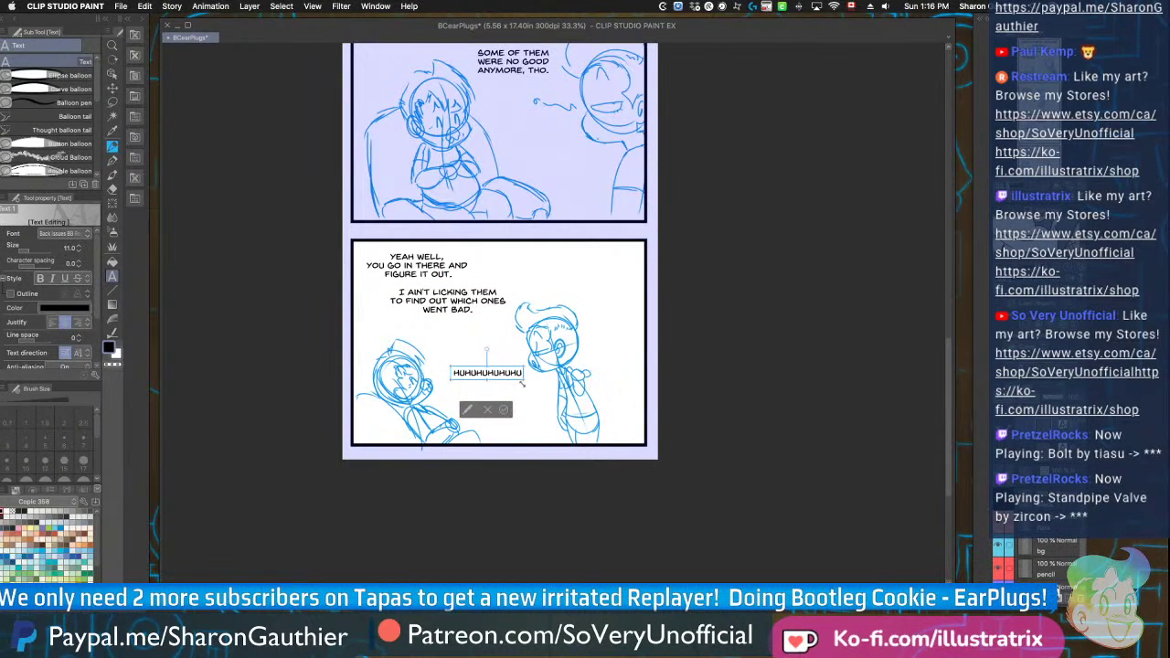
drag(523, 374, 506, 374)
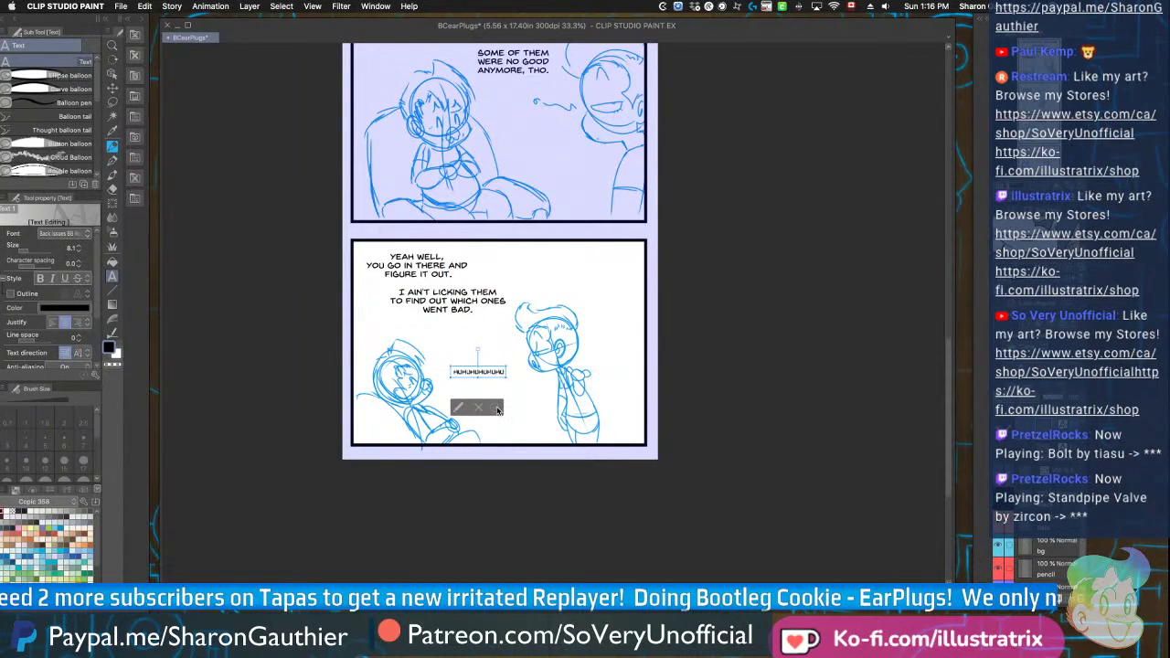
click(496, 407)
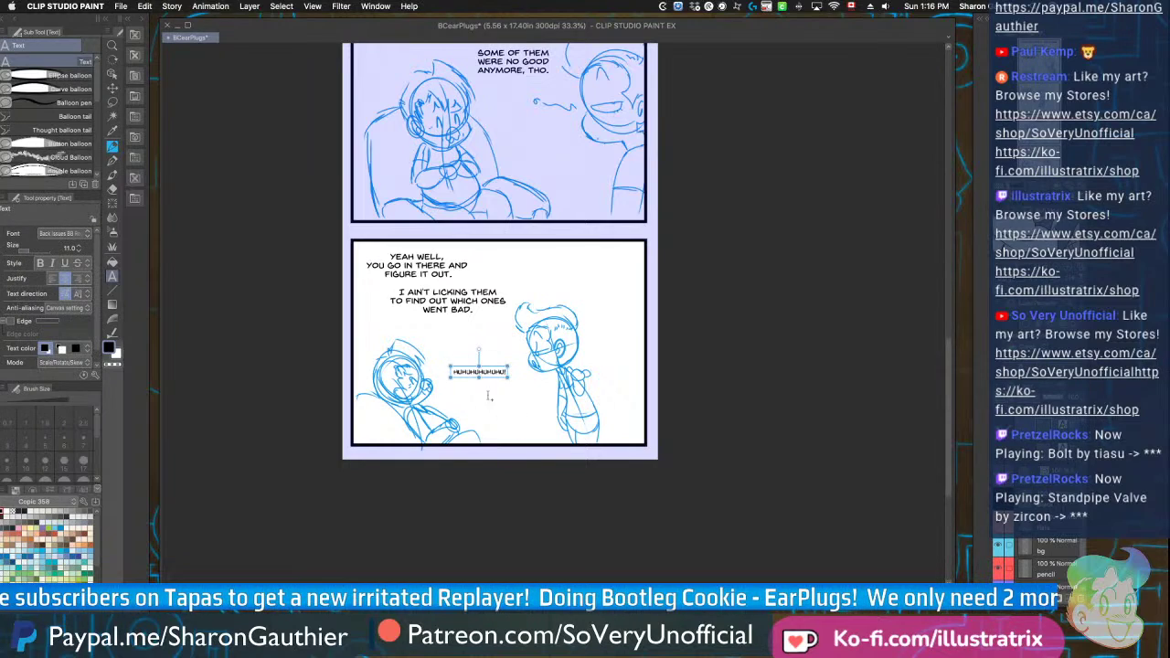
drag(466, 380, 465, 387)
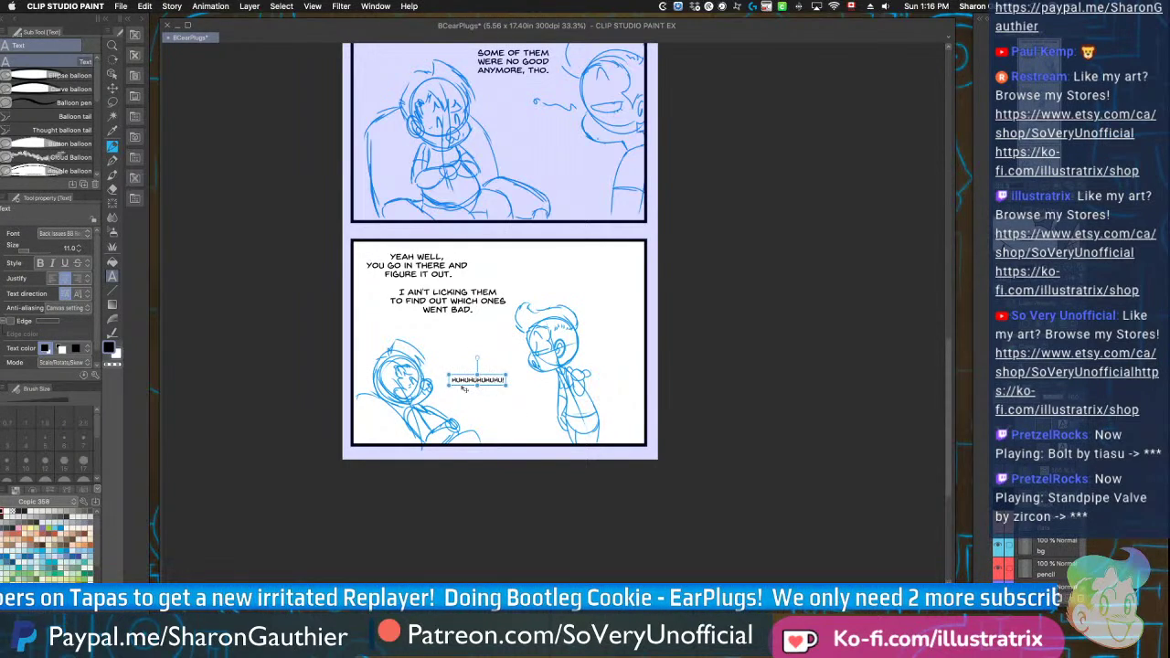
scroll(1037, 549, down, 2)
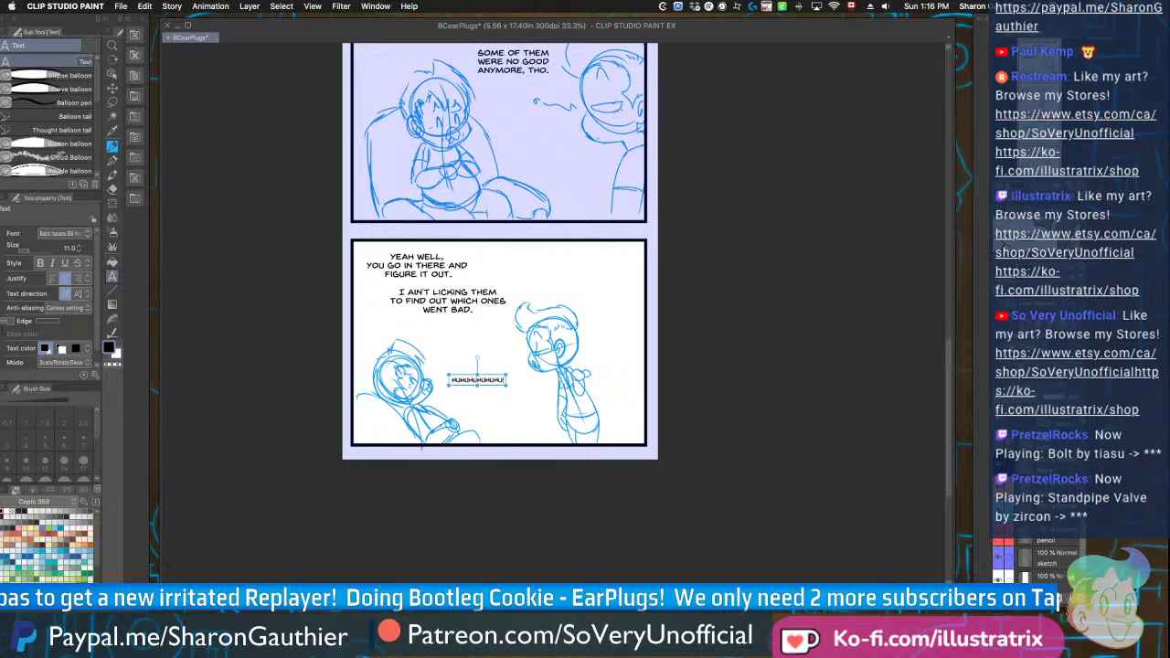
Lasso the second character's sketch in the fourth panel and move it towards the panel's right edge
scroll(1033, 549, down, 2)
click(1043, 546)
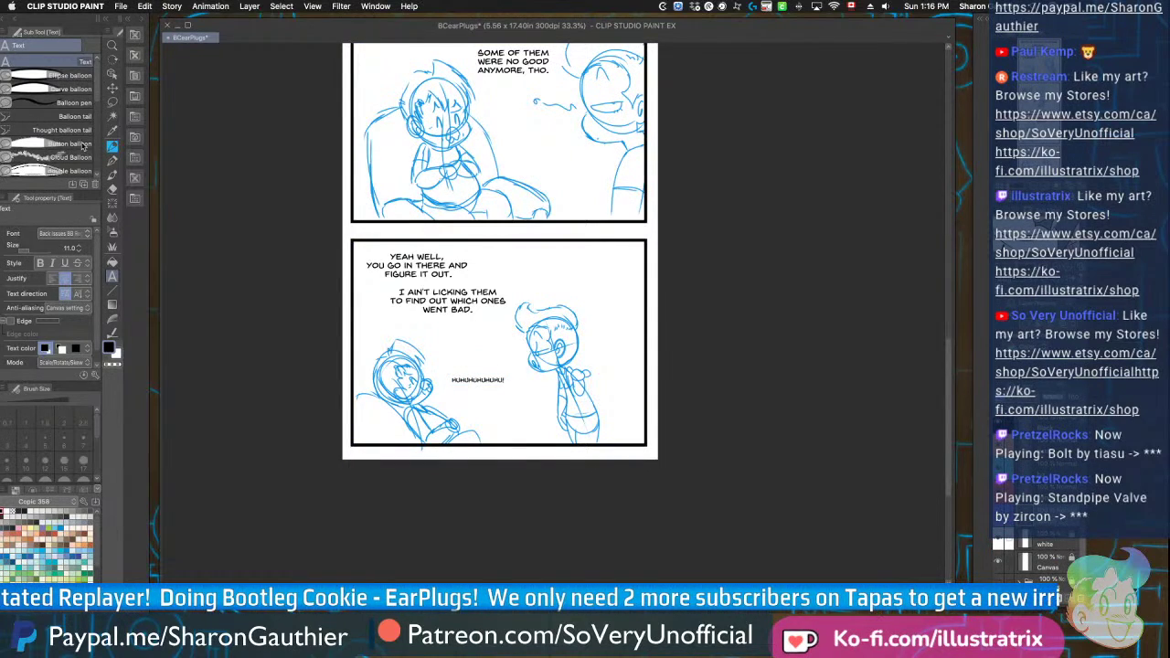
click(111, 102)
mouse_move(520, 287)
mouse_down()
mouse_move(552, 462)
mouse_move(544, 251)
mouse_up()
key(ctrl+t)
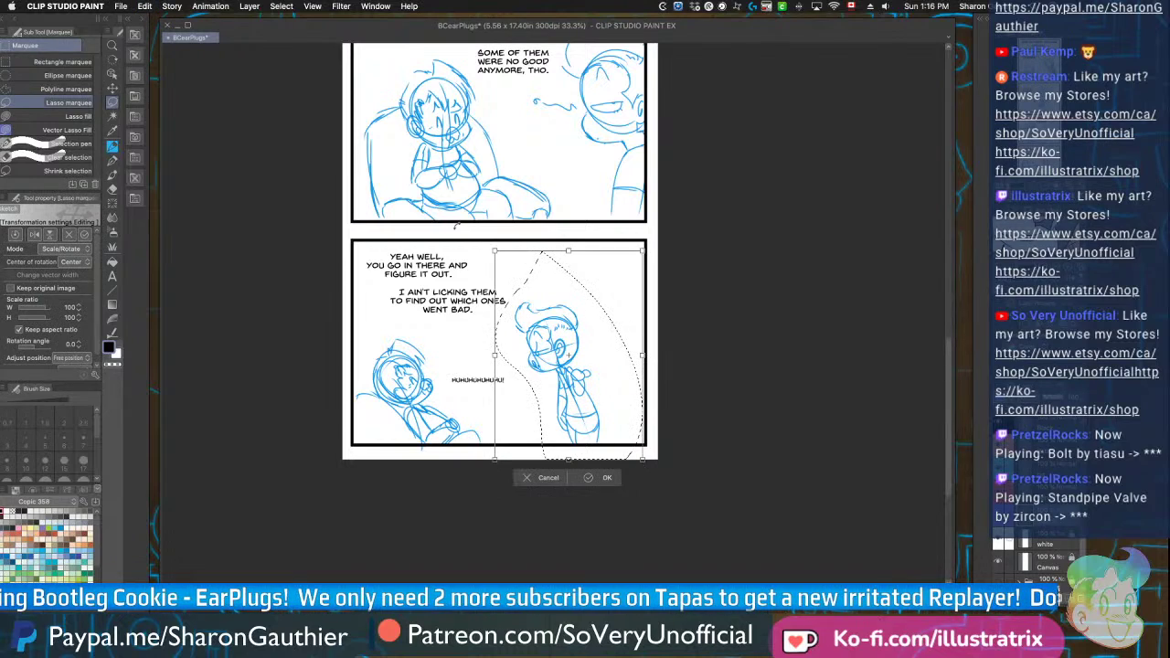
drag(529, 452, 552, 455)
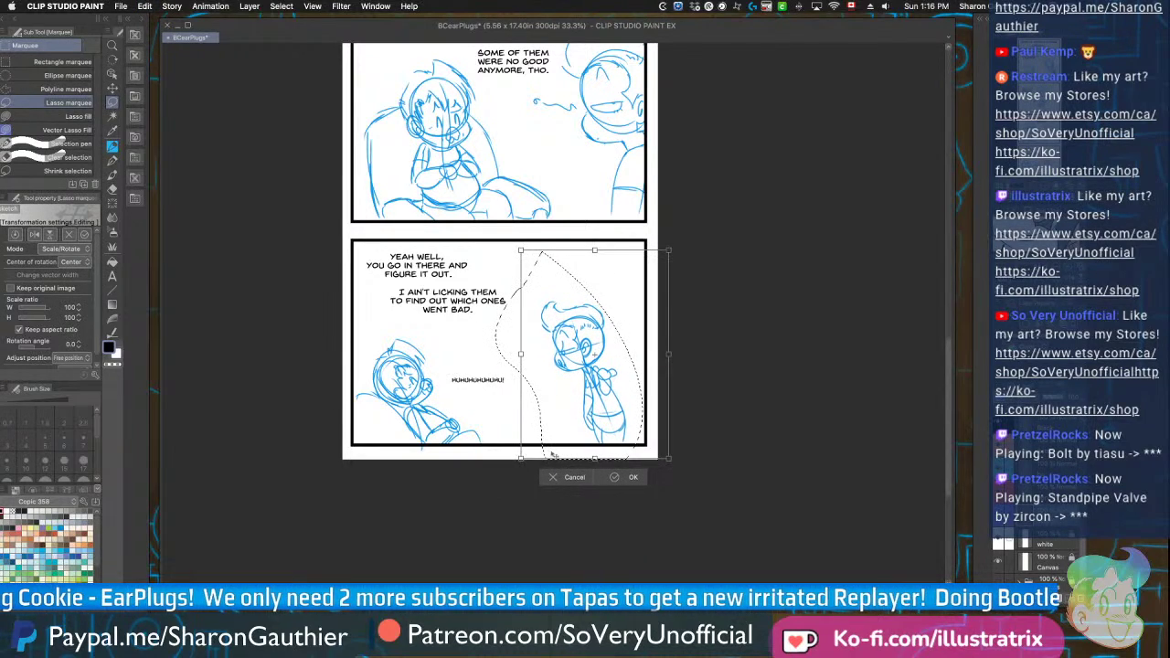
click(627, 479)
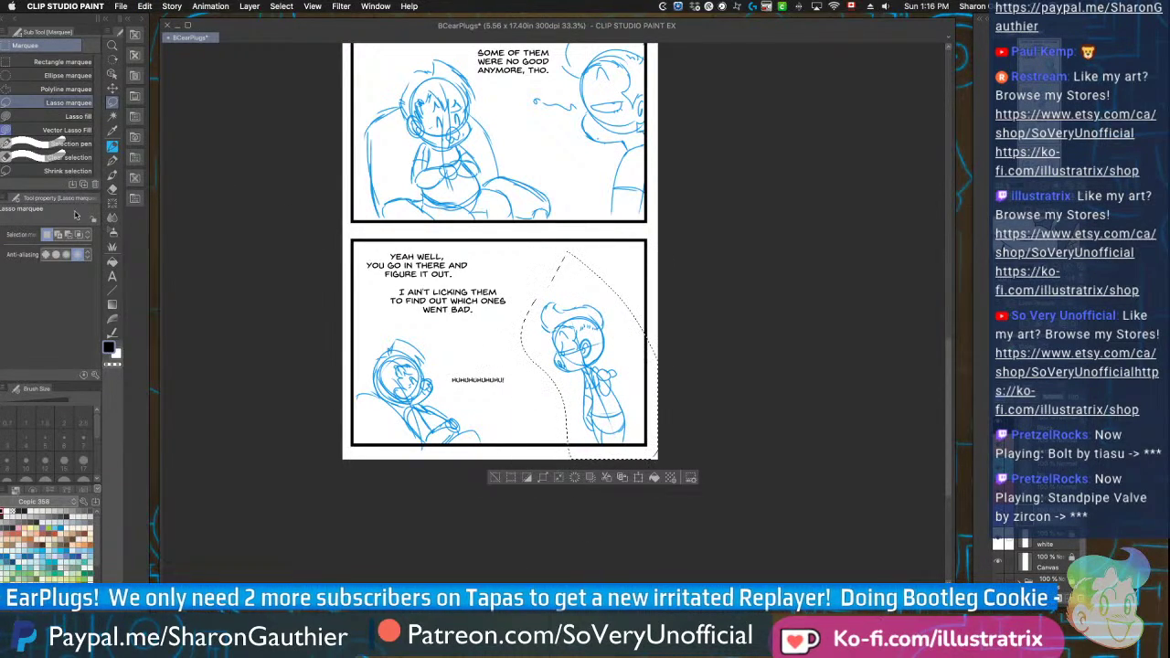
Shift the "I AIN'T LICKING THEM" speech right, nudge the "YEAH WELL," speech slightly right and down, and clear the selection
key(t)
click(403, 294)
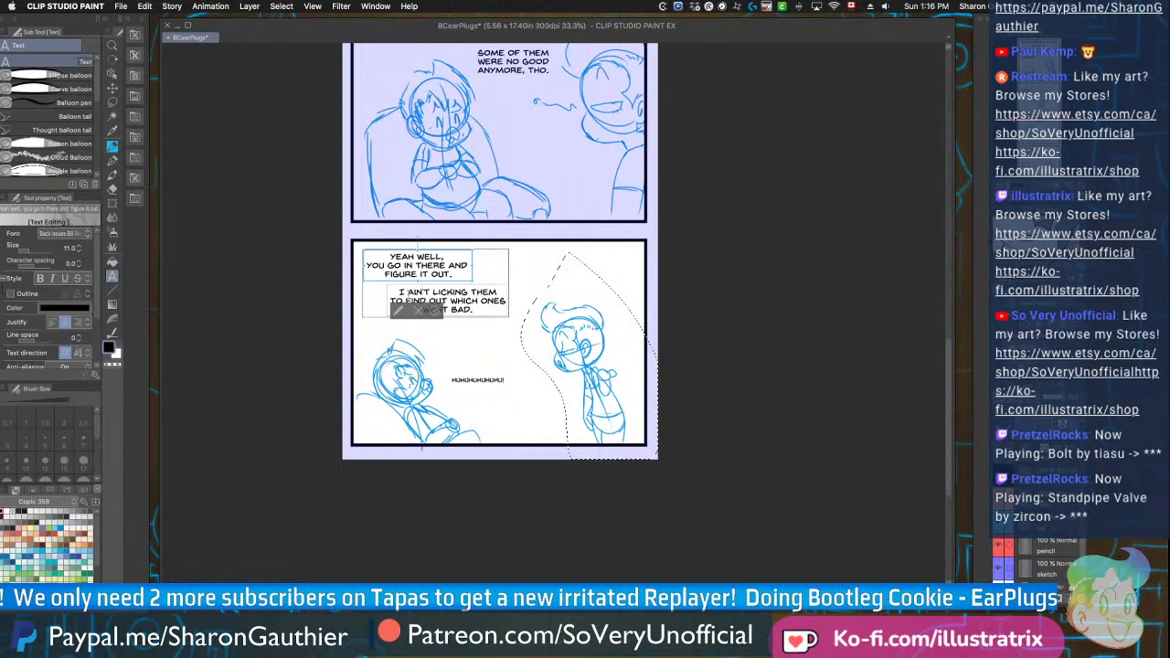
click(462, 301)
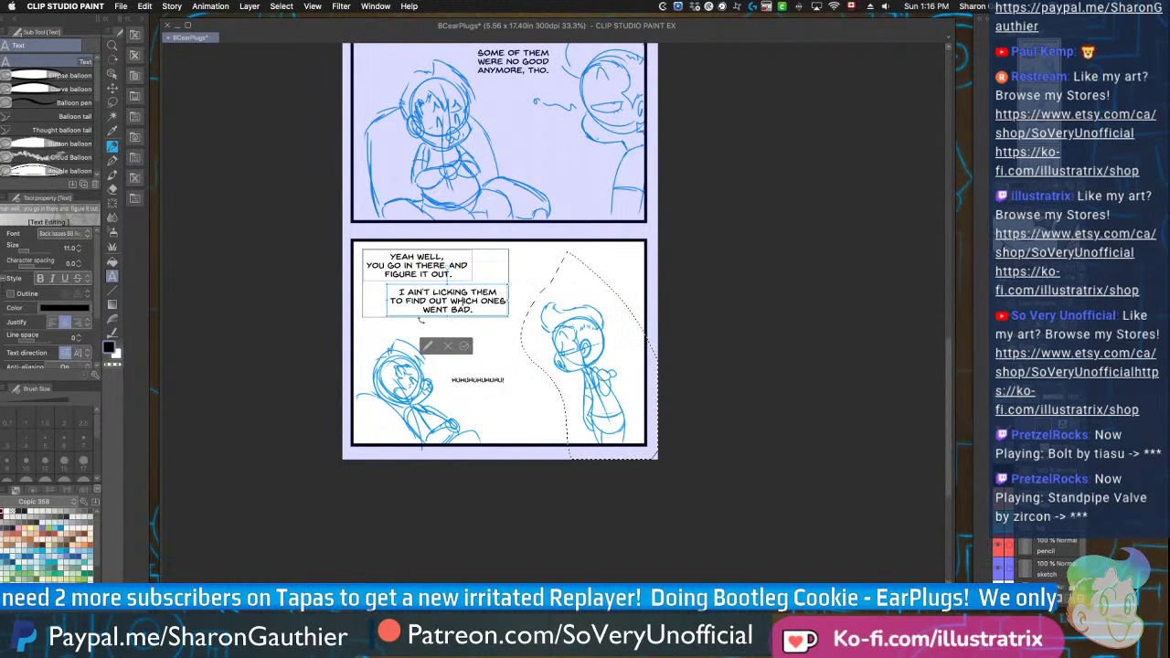
drag(421, 320, 438, 320)
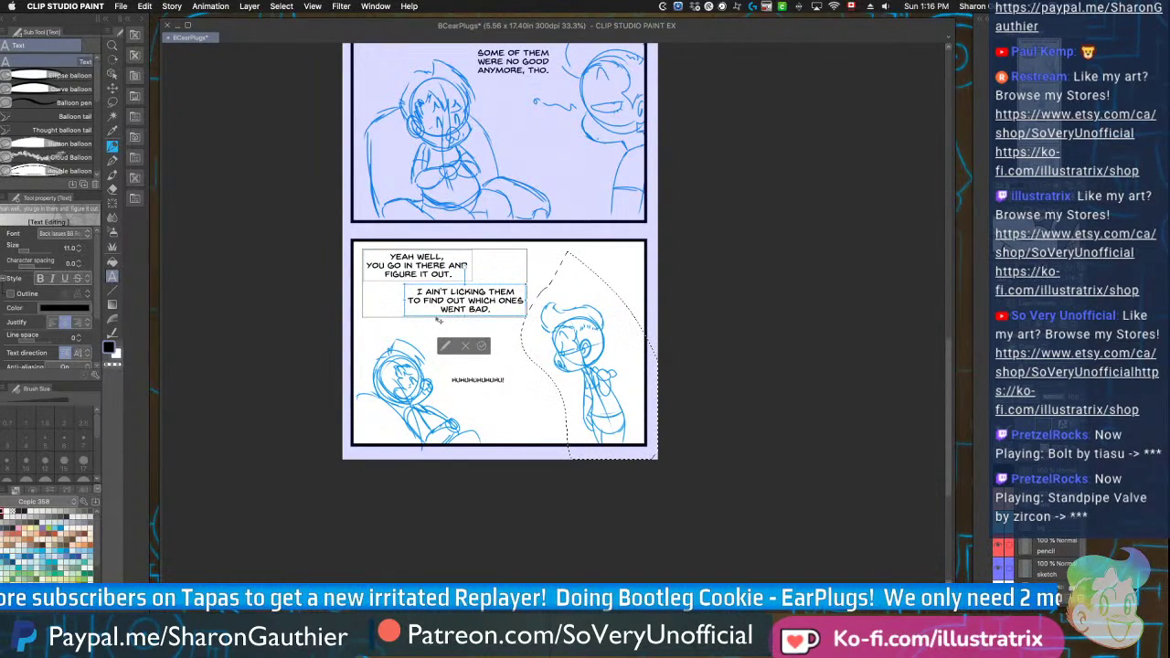
click(382, 276)
drag(386, 283, 394, 287)
click(443, 311)
click(280, 6)
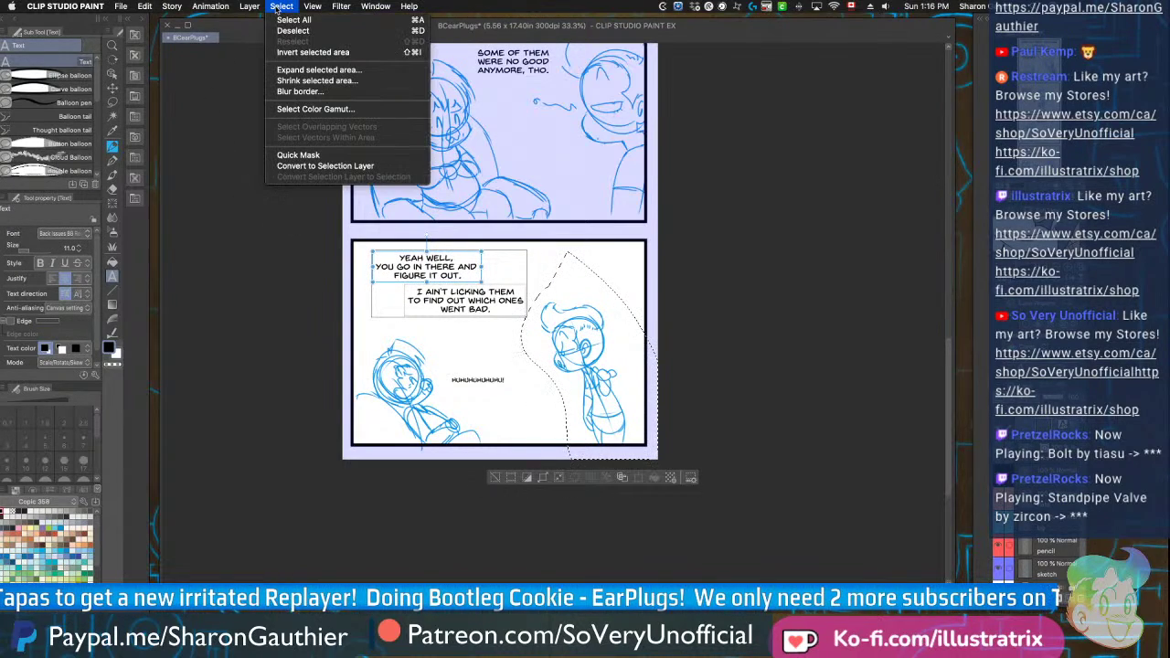
click(292, 30)
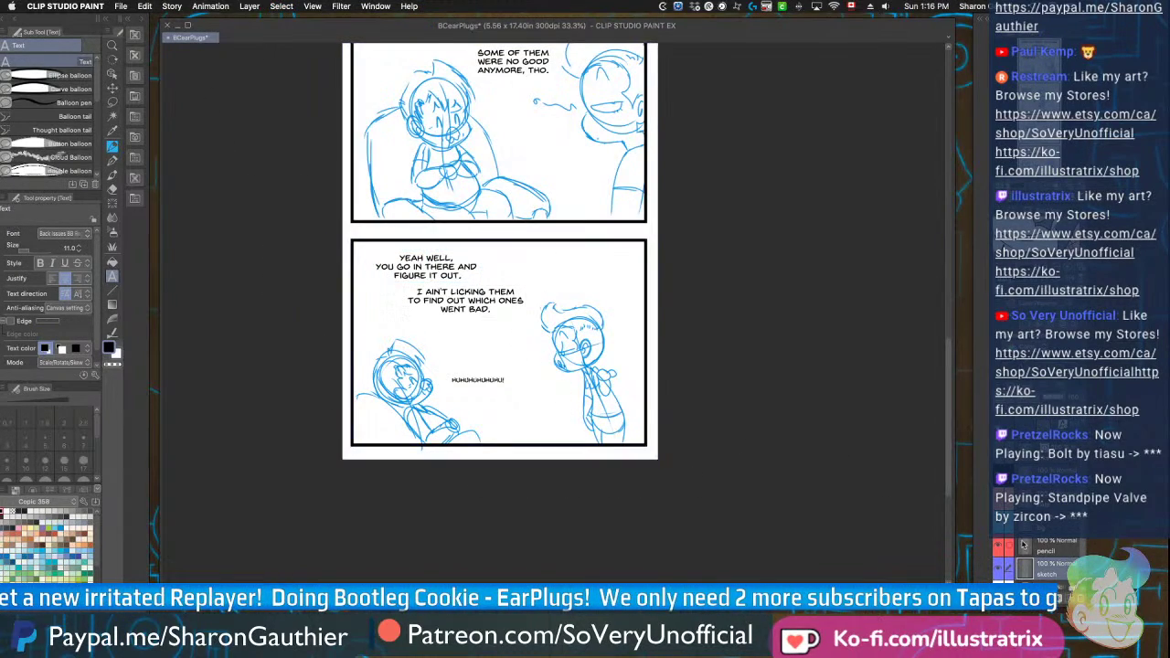
Lower the sketch layer's opacity to 57%, save the comic, and switch to the Red Real Pencil
click(1097, 411)
key(super+s)
click(111, 146)
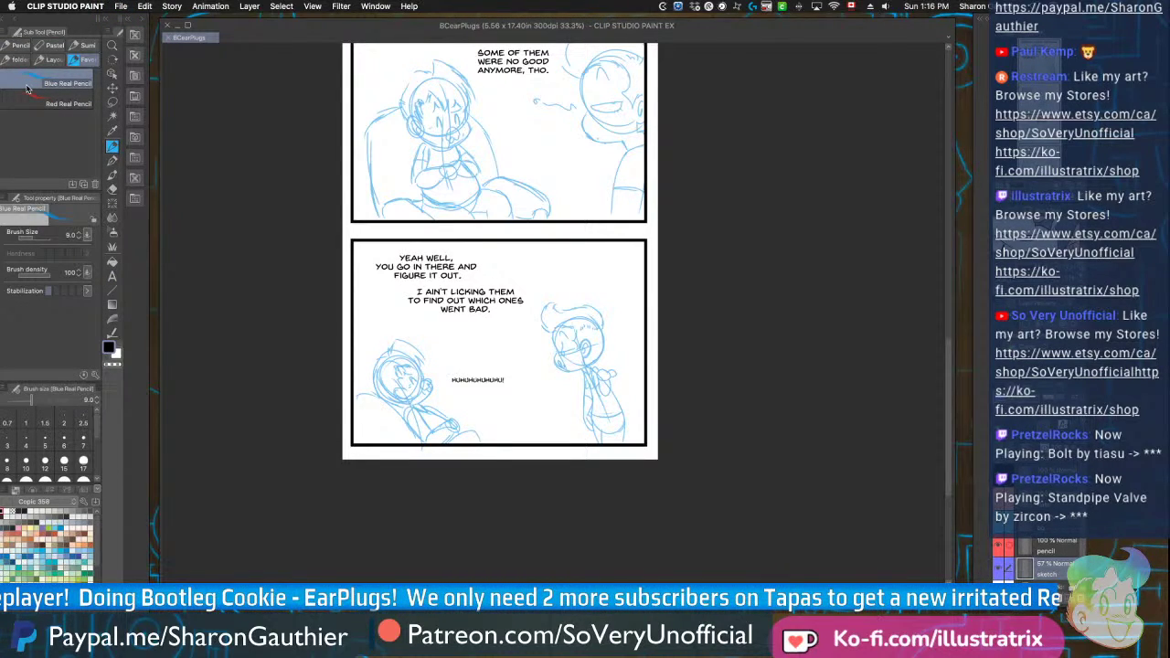
click(47, 97)
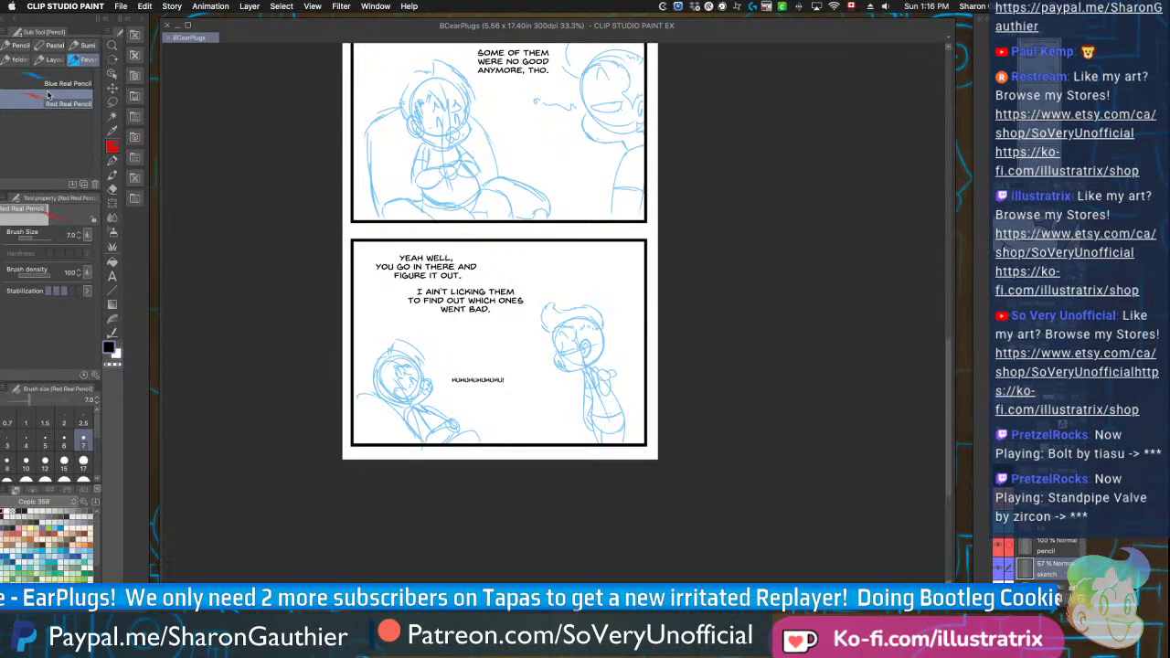
scroll(408, 401, down, 3)
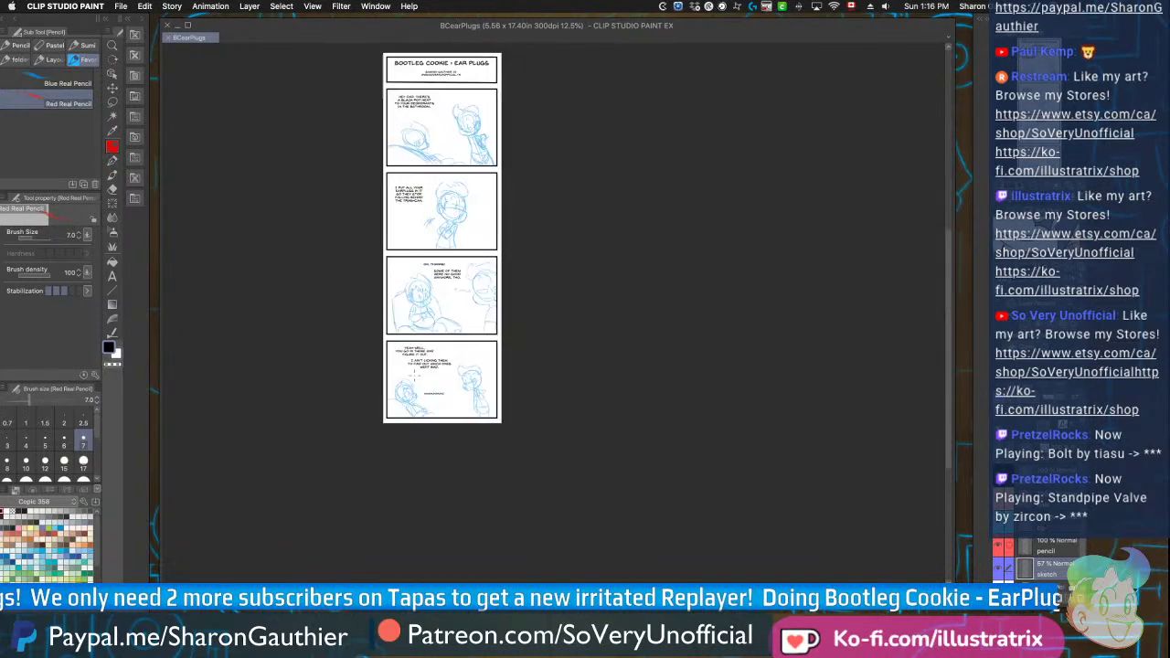
scroll(411, 382, up, 4)
scroll(380, 513, down, 1)
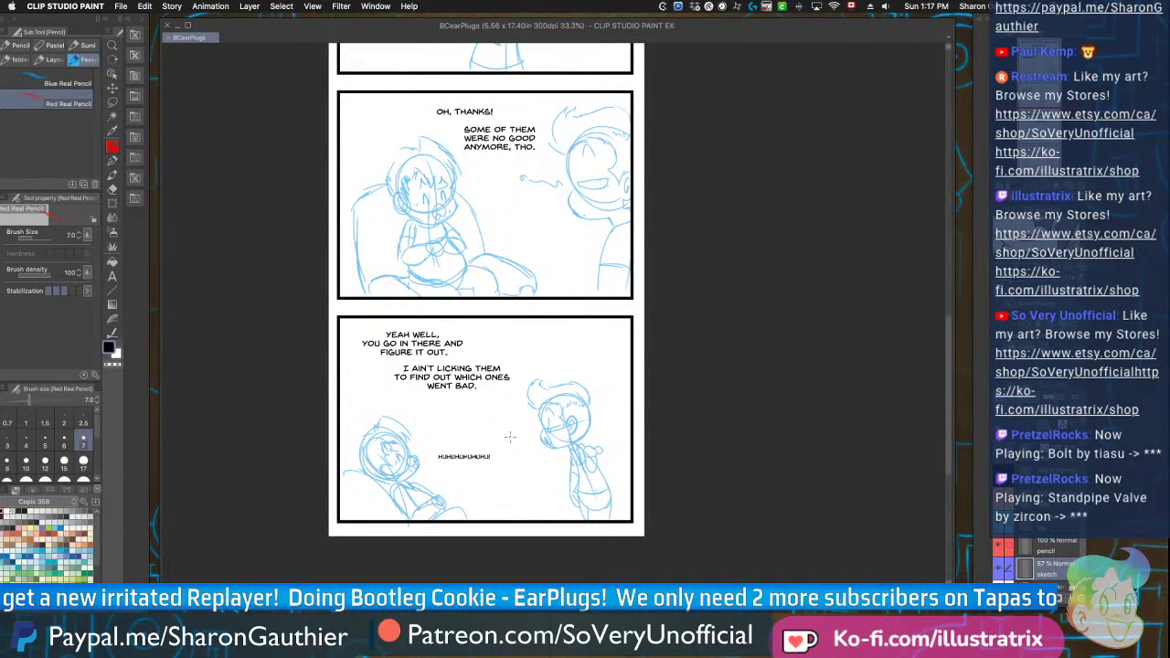
scroll(374, 509, up, 4)
scroll(275, 391, down, 2)
scroll(256, 398, up, 2)
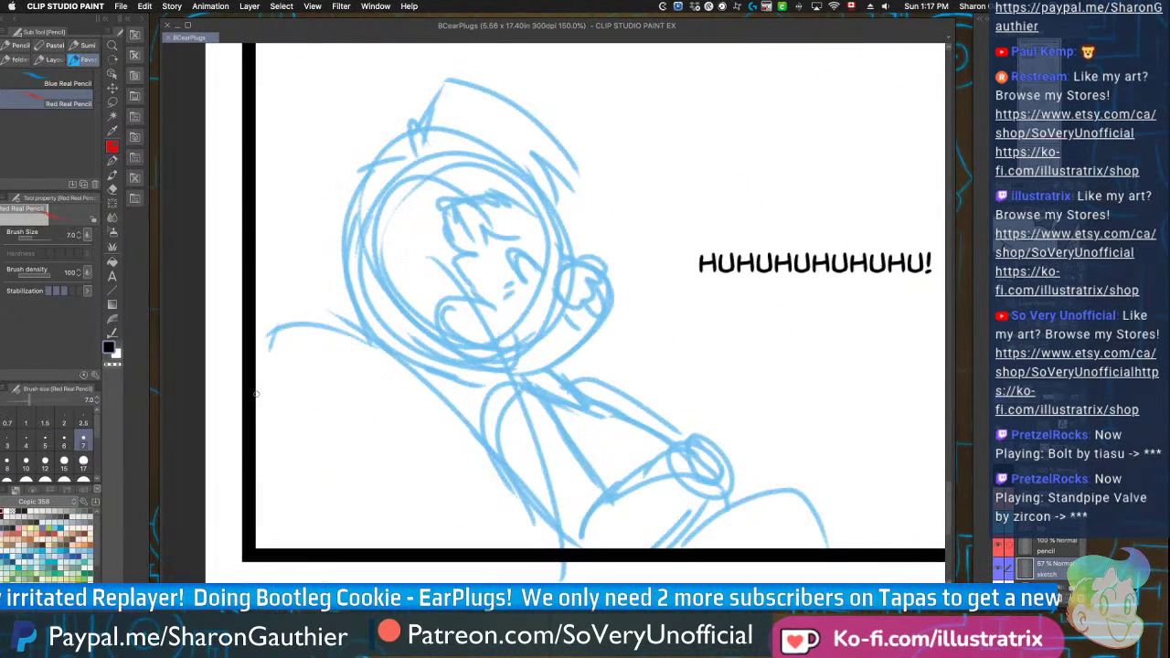
drag(318, 547, 257, 420)
mouse_move(258, 342)
mouse_down()
mouse_move(269, 324)
mouse_move(305, 317)
mouse_up()
key(super+z)
key(super+z)
On the pencil layer, trace the armchair and the first character's near sleeve in red in the fourth panel
click(1052, 551)
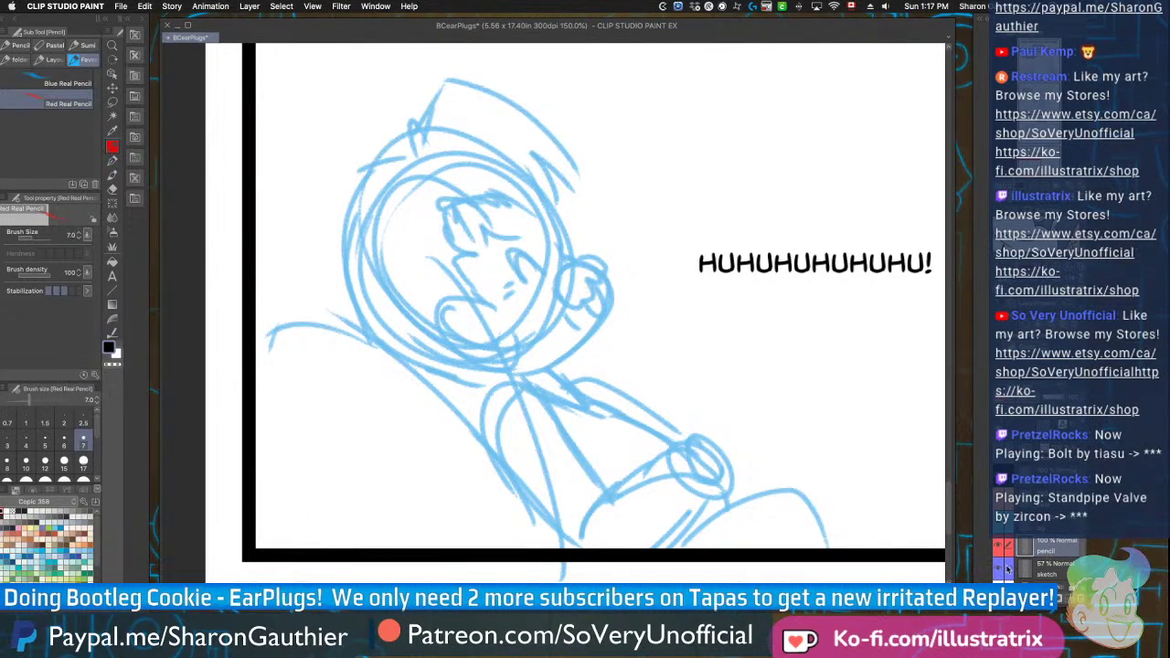
mouse_move(298, 552)
mouse_down()
mouse_move(246, 399)
mouse_move(370, 343)
mouse_move(576, 547)
mouse_up()
drag(480, 434, 568, 452)
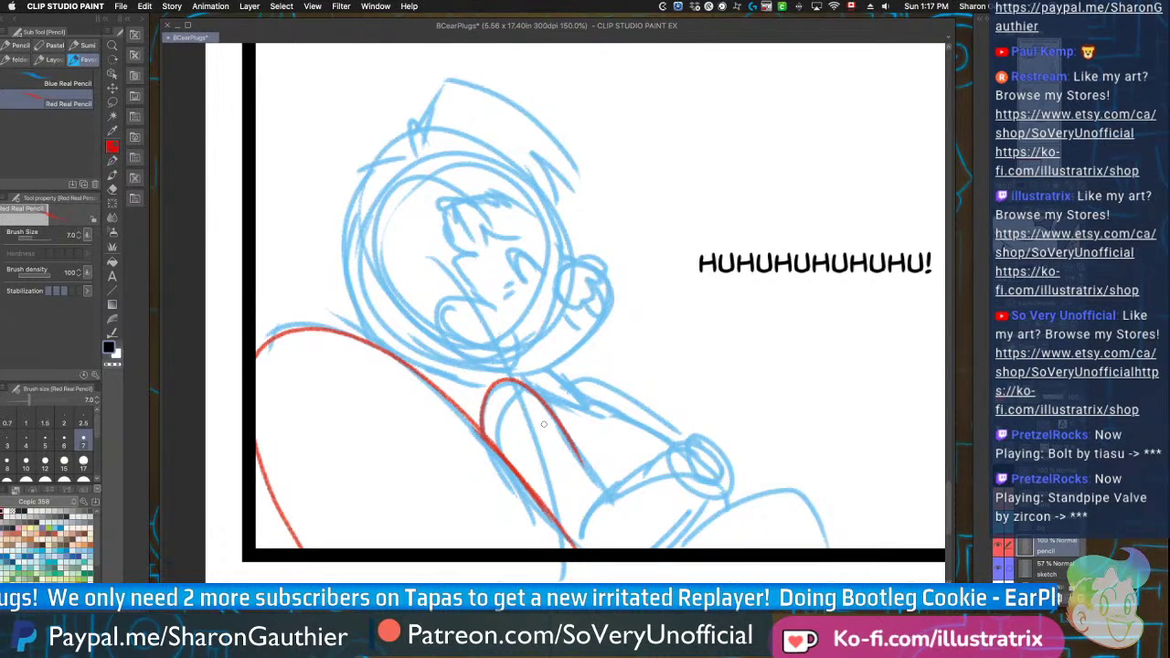
mouse_move(576, 455)
mouse_down()
mouse_move(594, 470)
mouse_move(550, 491)
mouse_up()
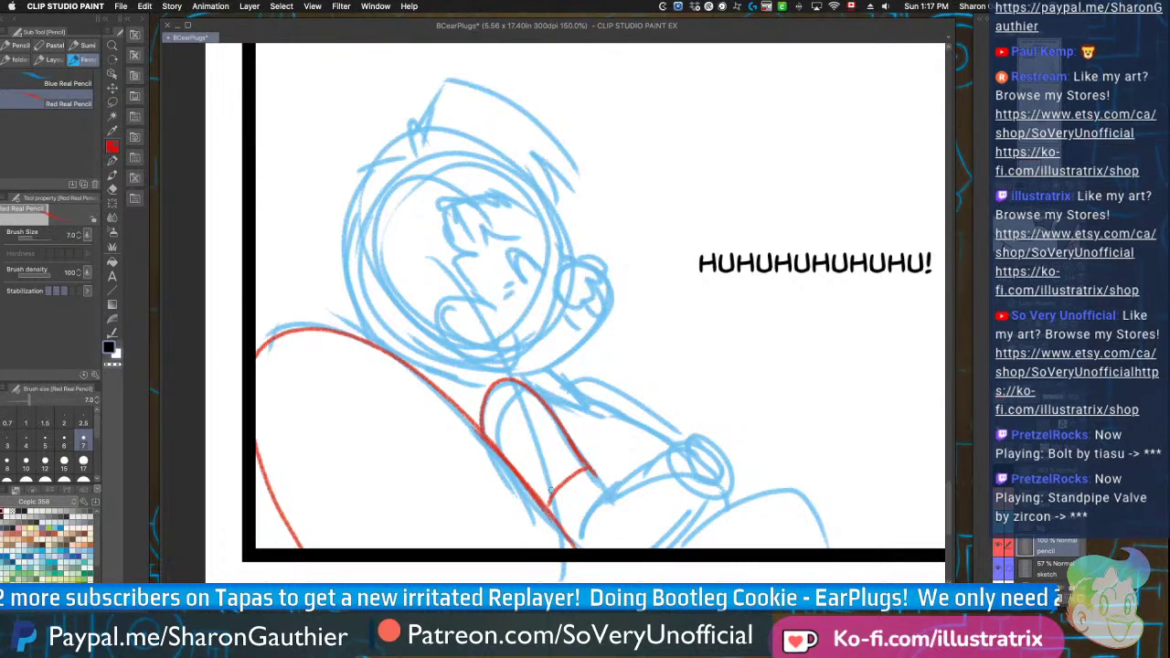
Trace the first character's lower forearm, resting hand with its fingers, and bent knee in red
mouse_move(600, 499)
mouse_down()
mouse_move(671, 473)
mouse_move(681, 442)
mouse_move(707, 439)
mouse_move(729, 459)
mouse_move(667, 469)
mouse_move(731, 487)
mouse_move(706, 500)
mouse_up()
key(ctrl+z)
key(ctrl+z)
mouse_move(686, 426)
mouse_down()
mouse_move(706, 475)
mouse_move(723, 485)
mouse_move(680, 538)
mouse_move(790, 487)
mouse_move(836, 546)
mouse_up()
key(super+z)
mouse_move(680, 544)
mouse_down()
mouse_move(811, 505)
mouse_move(834, 547)
mouse_up()
Trace the first character's raised hand and its arm, the collar, and the far sleeve in red
mouse_move(602, 273)
mouse_down()
mouse_move(603, 314)
mouse_move(545, 372)
mouse_up()
mouse_move(604, 261)
mouse_down()
mouse_move(558, 292)
mouse_move(579, 306)
mouse_move(603, 275)
mouse_move(585, 328)
mouse_up()
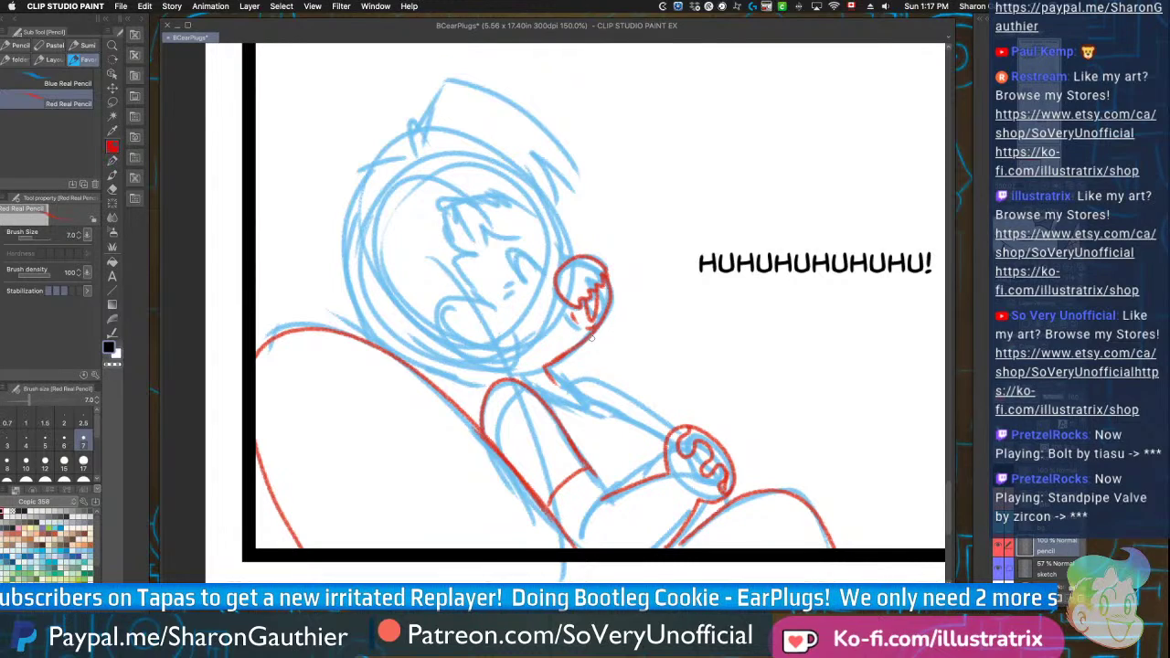
mouse_move(584, 335)
mouse_down()
mouse_move(595, 322)
mouse_move(587, 336)
mouse_up()
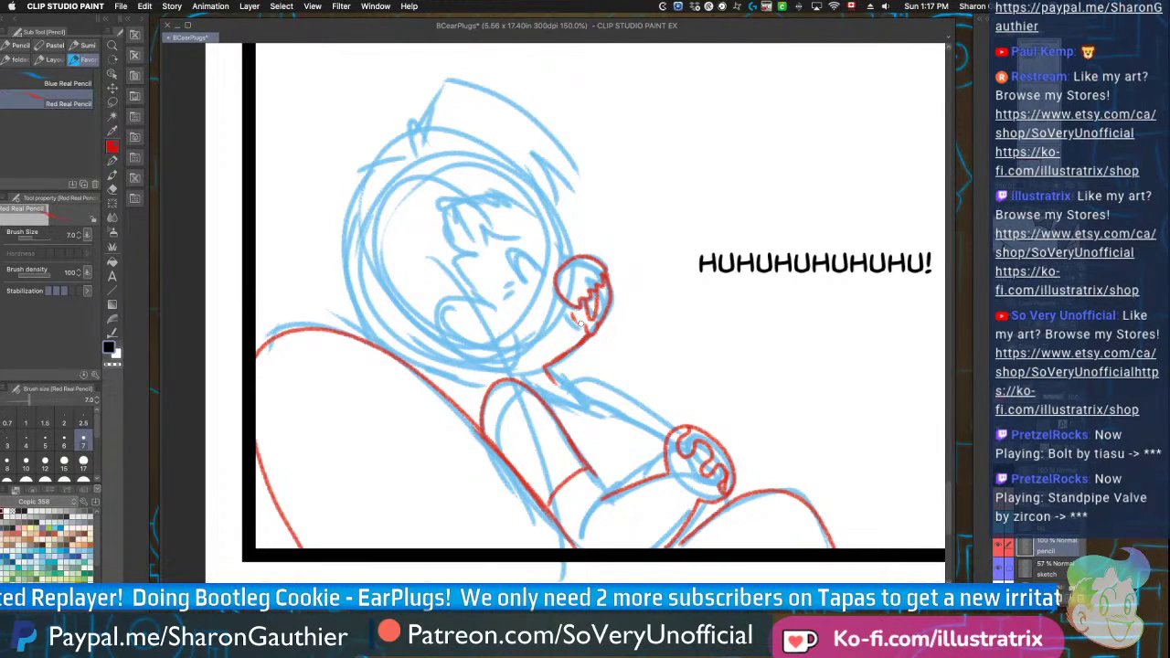
drag(552, 386, 583, 403)
mouse_move(576, 392)
mouse_down()
mouse_move(664, 436)
mouse_move(599, 439)
mouse_up()
drag(562, 370, 679, 441)
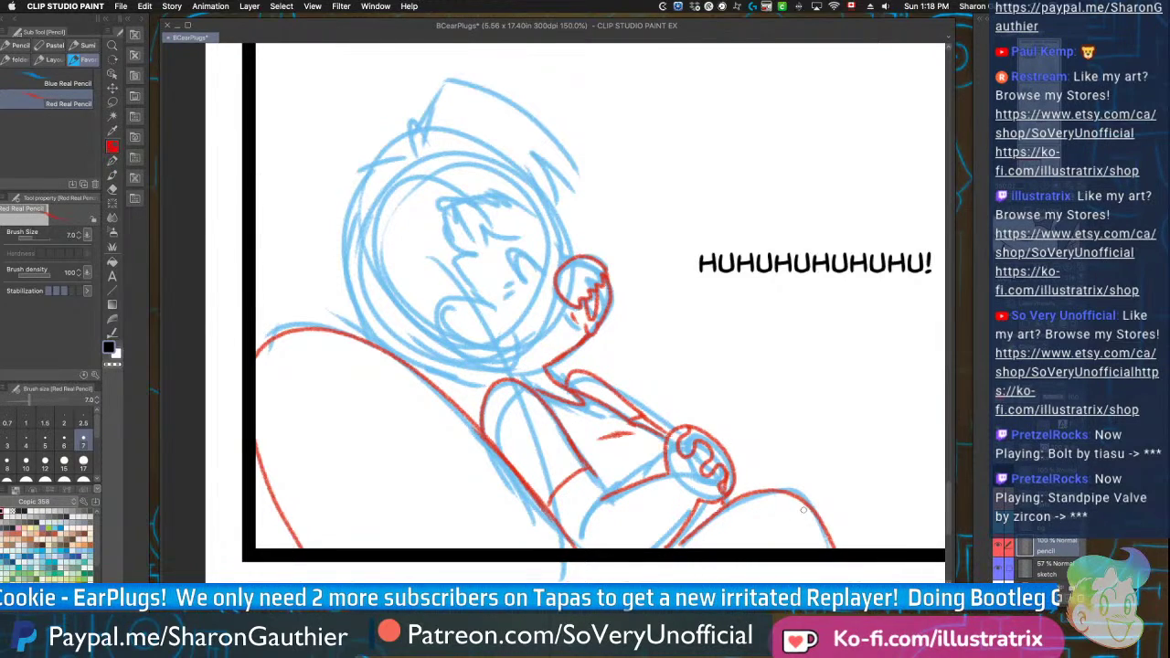
Add the first character's second knee and short motion marks beside the knee, resting hand and raised arm
drag(804, 497, 860, 547)
key(super+z)
drag(807, 502, 867, 548)
drag(846, 479, 832, 491)
drag(701, 413, 730, 425)
drag(710, 406, 735, 419)
drag(638, 335, 629, 353)
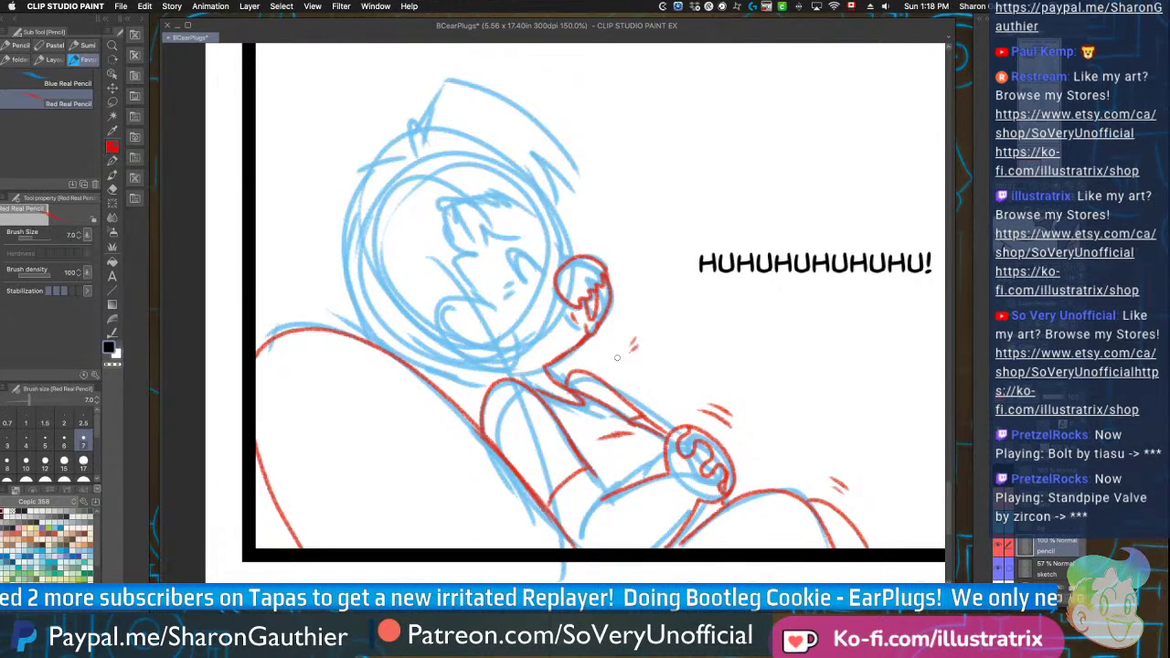
Trace the first character's ear, face edge, closed eye, blush marks and eyebrow in red
key(super+minus)
key(super+minus)
key(super+minus)
scroll(397, 239, up, 4)
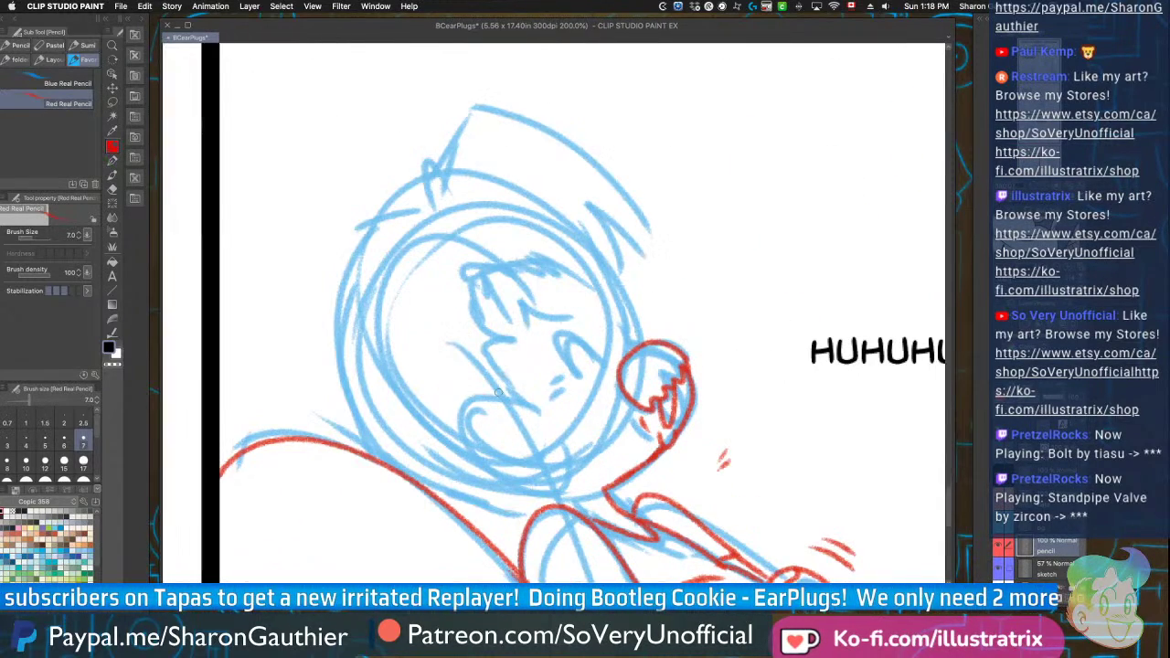
drag(517, 400, 560, 476)
key(super+z)
mouse_move(517, 404)
mouse_down()
mouse_move(462, 446)
mouse_move(548, 474)
mouse_up()
drag(477, 424, 535, 455)
key(super+z)
mouse_move(600, 268)
mouse_down()
mouse_move(625, 337)
mouse_move(583, 372)
mouse_move(595, 370)
mouse_move(555, 383)
mouse_up()
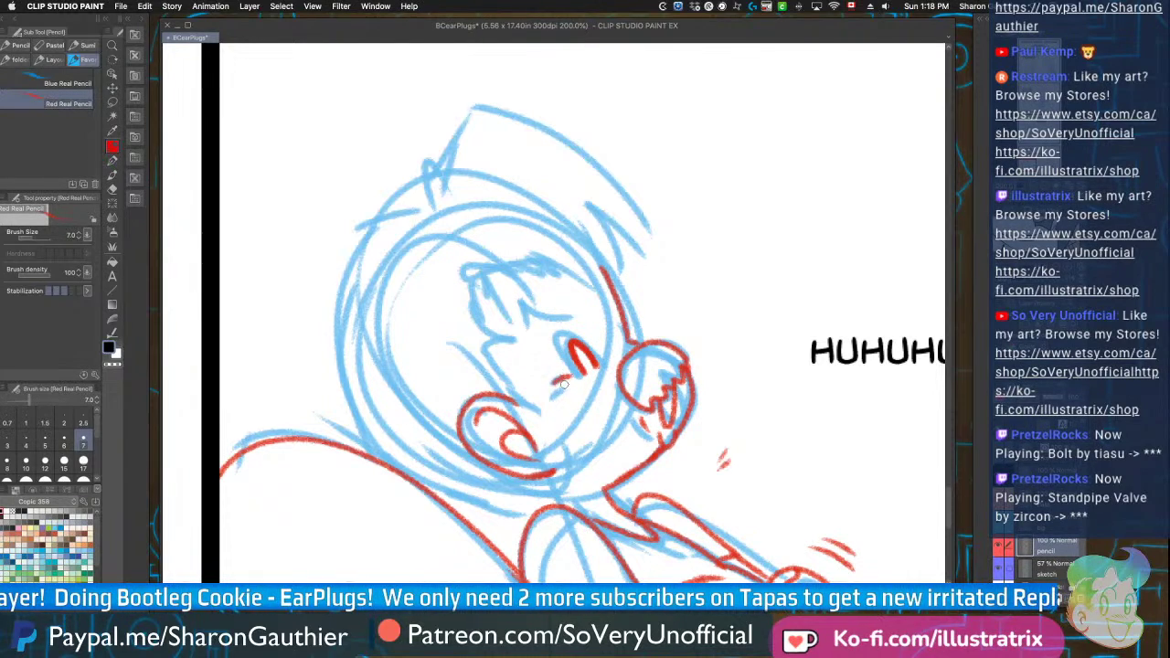
mouse_move(547, 321)
mouse_down()
mouse_move(591, 321)
mouse_move(539, 337)
mouse_move(545, 318)
mouse_up()
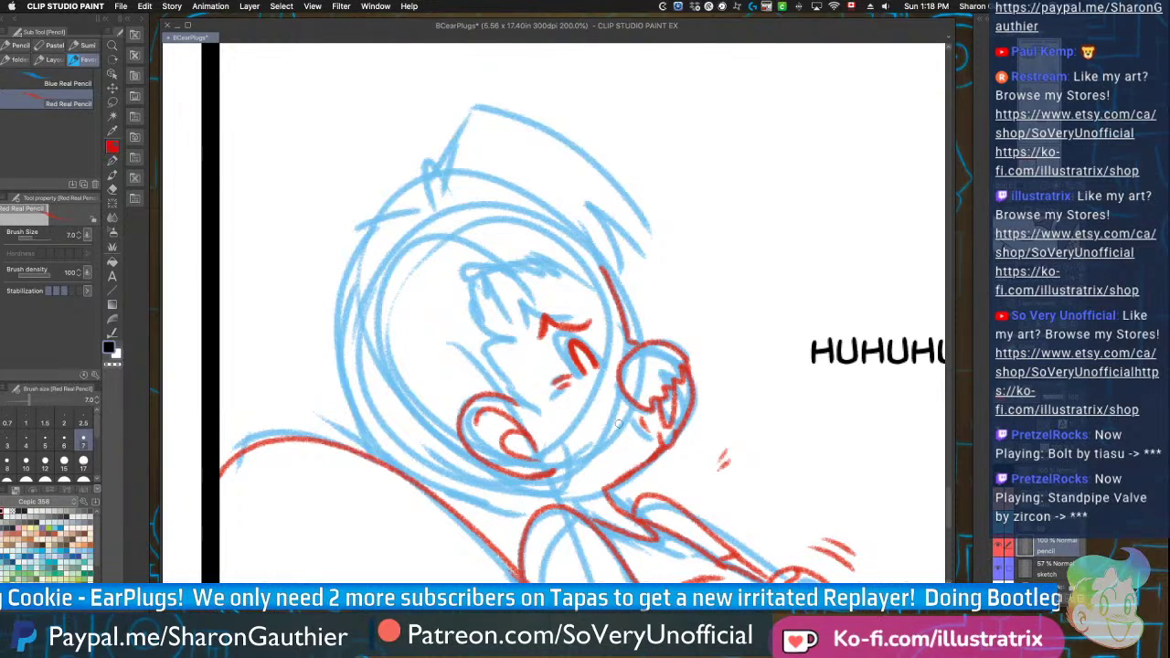
Trace the first character's jagged fringe and the large swept tuft on top of the head in red
scroll(487, 412, down, 1)
scroll(444, 267, up, 3)
mouse_move(556, 404)
mouse_down()
mouse_move(537, 330)
mouse_move(522, 335)
mouse_move(653, 404)
mouse_up()
drag(567, 351, 554, 391)
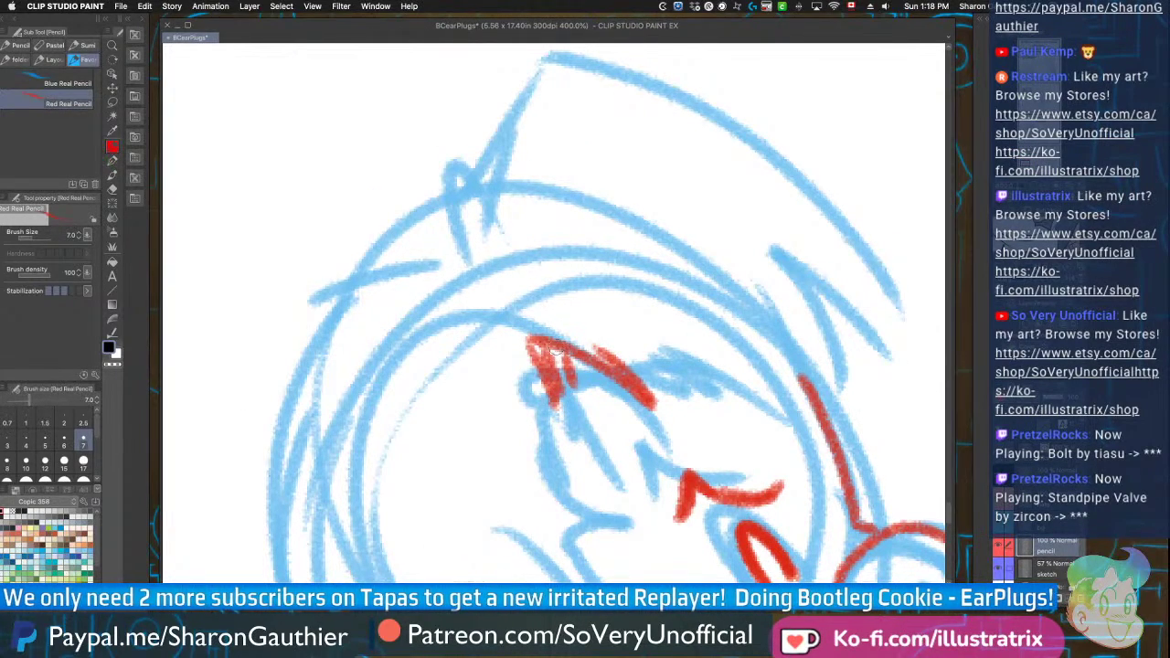
drag(462, 254, 475, 79)
mouse_move(488, 65)
mouse_down()
mouse_move(728, 131)
mouse_move(908, 320)
mouse_up()
mouse_move(900, 330)
mouse_down()
mouse_move(783, 222)
mouse_move(846, 412)
mouse_up()
scroll(444, 307, down, 5)
scroll(455, 301, up, 3)
mouse_move(574, 377)
mouse_down()
mouse_move(540, 323)
mouse_move(532, 388)
mouse_move(543, 337)
mouse_move(471, 352)
mouse_up()
key(super+z)
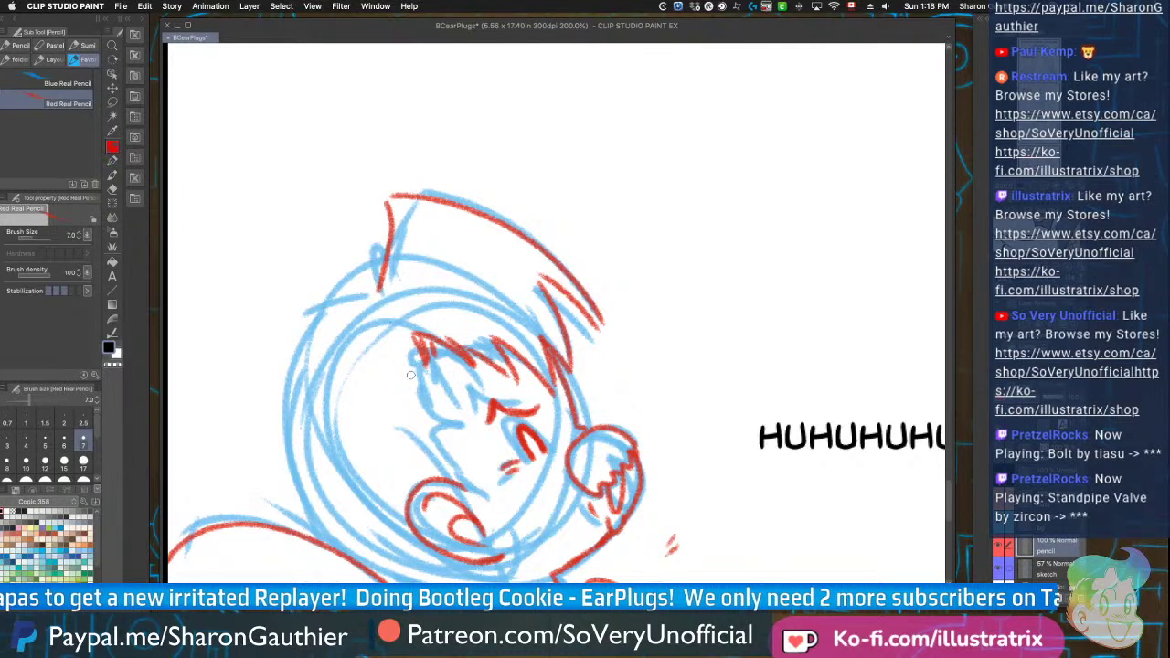
Draw the first character's hatched sideburn, then outline the back of the hair down to the neck
mouse_move(417, 364)
mouse_down()
mouse_move(417, 423)
mouse_move(435, 414)
mouse_move(428, 425)
mouse_move(447, 425)
mouse_move(476, 494)
mouse_up()
mouse_move(379, 289)
mouse_down()
mouse_move(370, 249)
mouse_move(327, 292)
mouse_move(280, 462)
mouse_move(320, 540)
mouse_move(348, 549)
mouse_up()
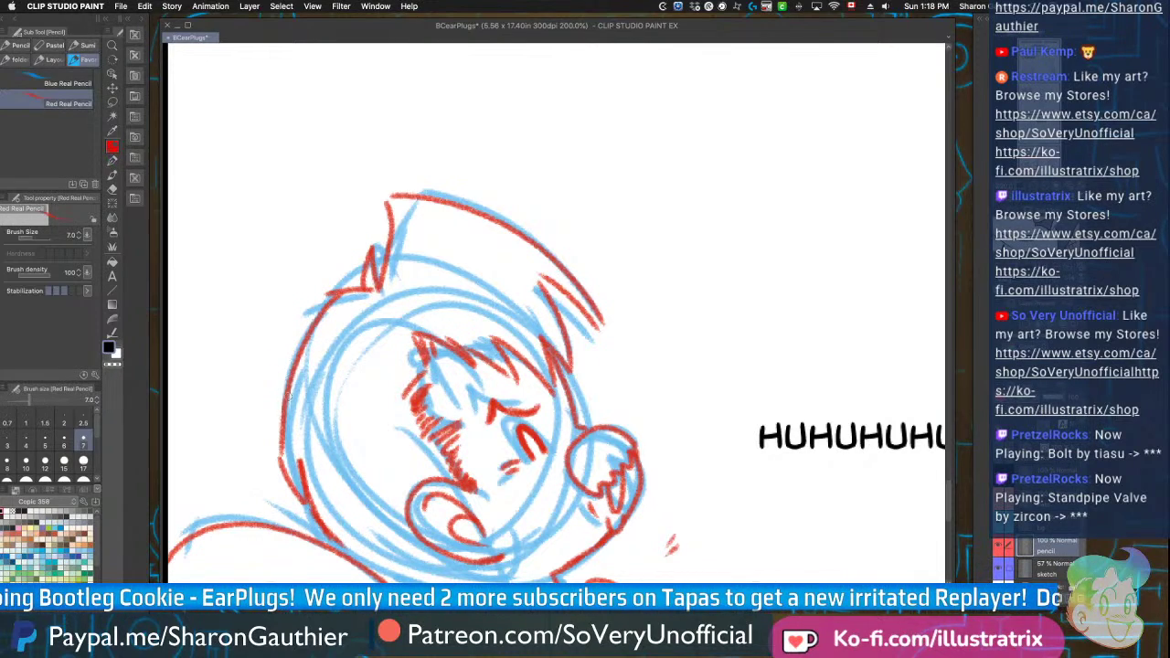
scroll(295, 384, down, 3)
scroll(324, 474, up, 3)
drag(317, 448, 435, 482)
mouse_move(436, 478)
mouse_down()
mouse_move(464, 473)
mouse_move(488, 487)
mouse_up()
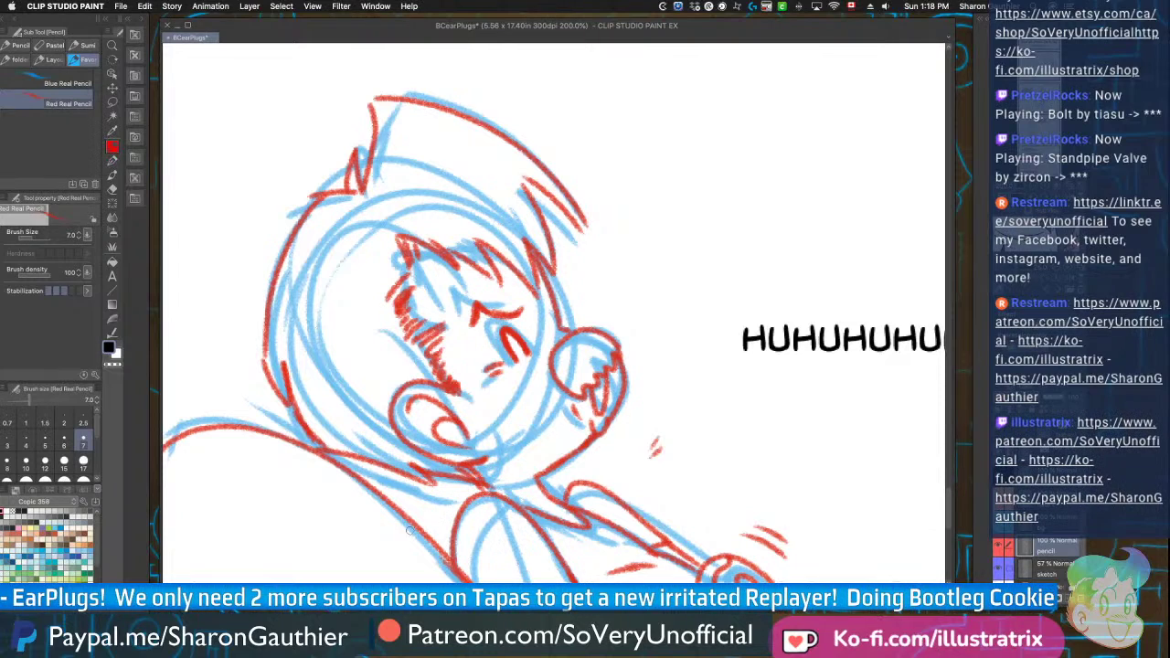
Add motion marks around the first character's hair and extend the leg lines beyond the knees
scroll(411, 461, down, 5)
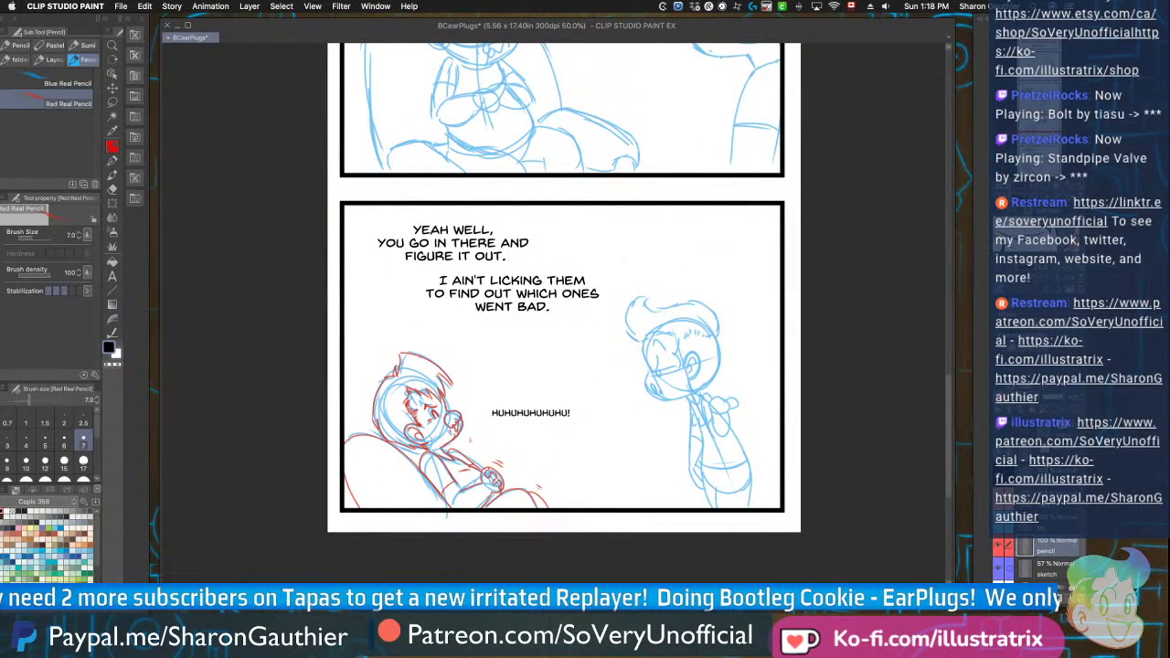
scroll(428, 353, up, 1)
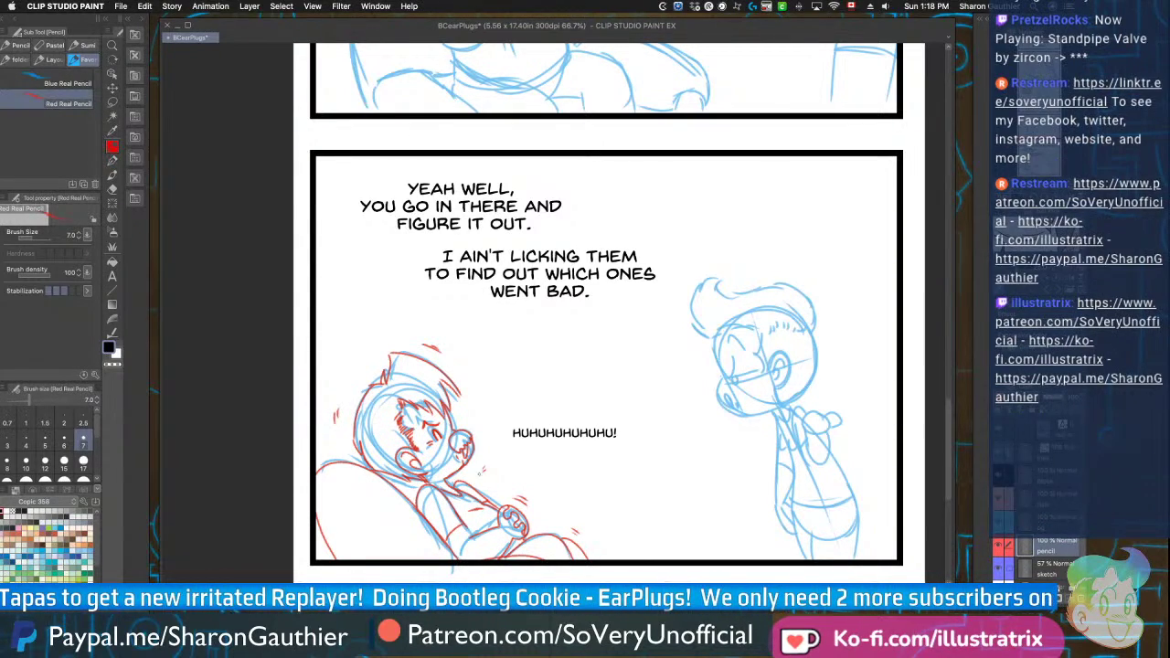
drag(581, 545, 605, 556)
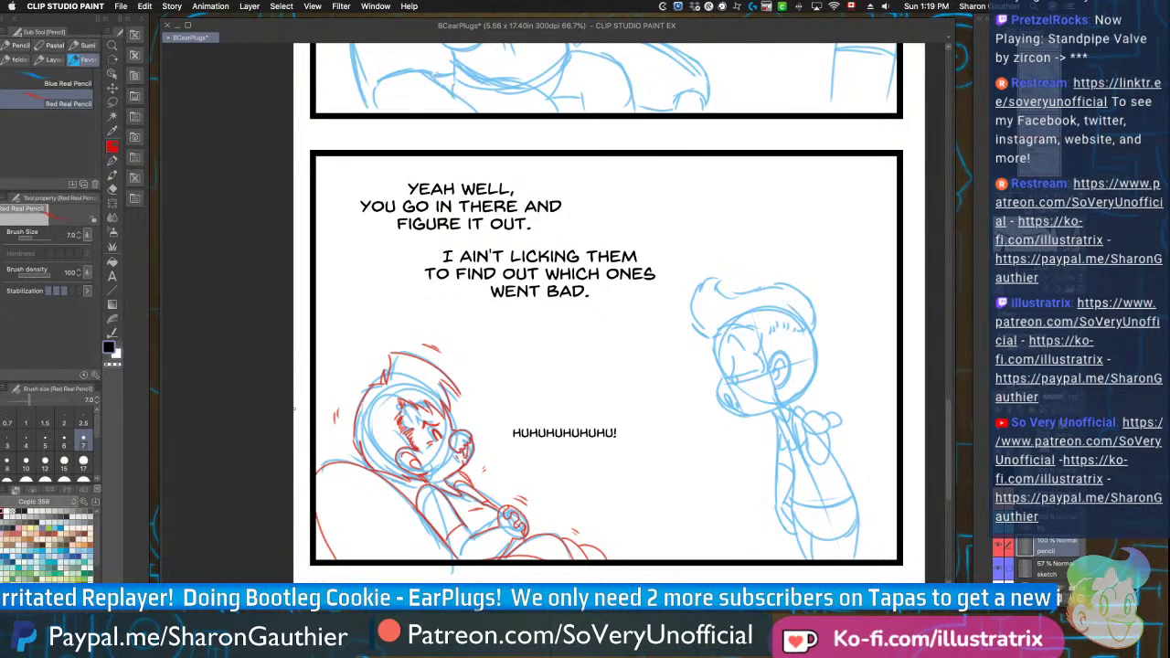
Trace the second character's face profile, mouth, nose and closed eye in red
scroll(338, 448, down, 3)
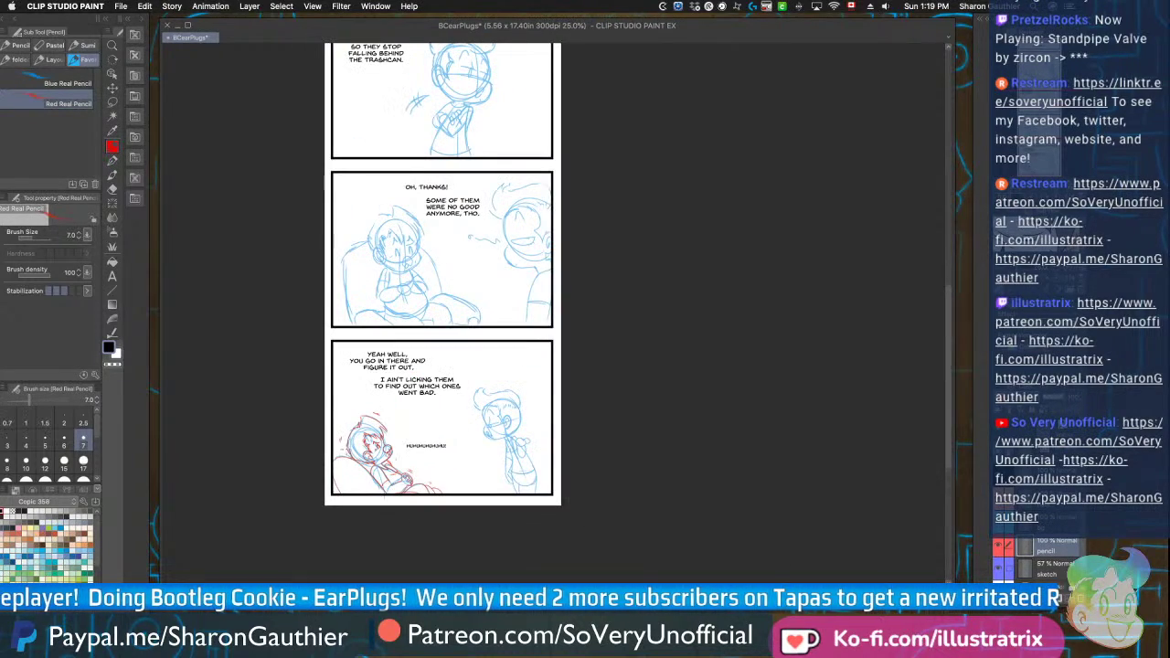
scroll(496, 456, up, 4)
scroll(462, 389, up, 2)
mouse_move(463, 240)
mouse_down()
mouse_move(489, 369)
mouse_move(476, 365)
mouse_move(486, 365)
mouse_move(475, 396)
mouse_move(509, 462)
mouse_move(653, 476)
mouse_up()
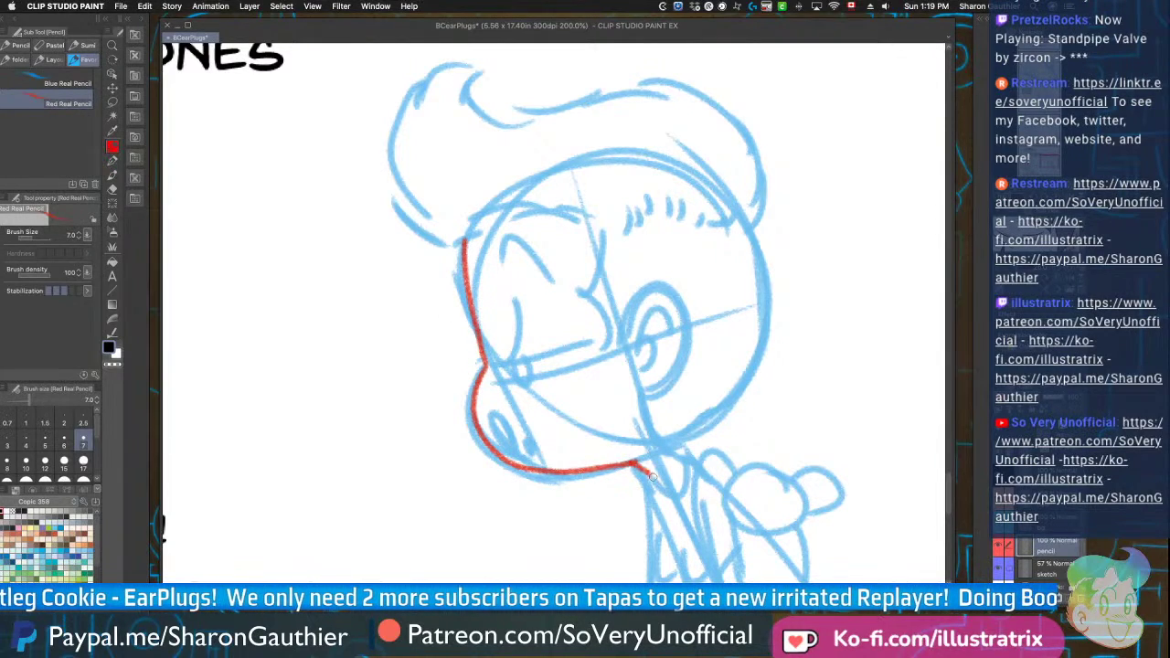
mouse_move(494, 415)
mouse_down()
mouse_move(522, 457)
mouse_move(533, 450)
mouse_up()
drag(514, 302, 508, 362)
drag(587, 335, 482, 365)
key(super+z)
mouse_move(589, 342)
mouse_down()
mouse_move(496, 371)
mouse_move(512, 373)
mouse_up()
mouse_move(550, 278)
mouse_down()
mouse_move(494, 259)
mouse_move(505, 232)
mouse_up()
Trace the second character's temple line, ear with its inner curve, and back of the head in red
mouse_move(603, 228)
mouse_down()
mouse_move(610, 317)
mouse_move(618, 351)
mouse_up()
drag(627, 311, 652, 403)
key(super+z)
mouse_move(612, 351)
mouse_down()
mouse_move(675, 303)
mouse_move(652, 402)
mouse_up()
key(super+z)
mouse_move(615, 351)
mouse_down()
mouse_move(684, 371)
mouse_move(648, 404)
mouse_up()
mouse_move(675, 344)
mouse_down()
mouse_move(639, 368)
mouse_move(649, 380)
mouse_up()
mouse_move(750, 227)
mouse_down()
mouse_move(724, 402)
mouse_move(660, 439)
mouse_move(684, 459)
mouse_up()
Hatch the second character's hairline and outline the swept-up quiff in red
mouse_move(718, 209)
mouse_down()
mouse_move(701, 221)
mouse_move(696, 175)
mouse_up()
mouse_move(681, 218)
mouse_down()
mouse_move(671, 192)
mouse_move(637, 176)
mouse_up()
drag(631, 221, 618, 196)
mouse_move(718, 194)
mouse_down()
mouse_move(737, 220)
mouse_move(770, 161)
mouse_move(709, 102)
mouse_move(485, 73)
mouse_move(461, 102)
mouse_up()
mouse_move(613, 214)
mouse_down()
mouse_move(572, 222)
mouse_move(399, 203)
mouse_up()
drag(447, 245, 384, 146)
mouse_move(416, 217)
mouse_down()
mouse_move(384, 144)
mouse_move(426, 84)
mouse_move(473, 66)
mouse_up()
Trace the second character's raised hand with its thumb and finger in red
scroll(412, 367, down, 3)
scroll(540, 429, up, 6)
mouse_move(761, 375)
mouse_down()
mouse_move(692, 335)
mouse_move(703, 335)
mouse_move(600, 346)
mouse_move(601, 410)
mouse_up()
key(super+z)
mouse_move(703, 335)
mouse_down()
mouse_move(633, 431)
mouse_move(645, 449)
mouse_up()
drag(765, 362, 737, 449)
drag(766, 382, 775, 409)
Trace the second character's bent arm and sleeve, the collar, and the upper edge of the shirt in red
scroll(776, 409, down, 5)
scroll(776, 409, up, 5)
mouse_move(565, 340)
mouse_down()
mouse_move(570, 310)
mouse_move(684, 285)
mouse_up()
scroll(530, 275, down, 5)
scroll(549, 301, up, 5)
mouse_move(530, 283)
mouse_down()
mouse_move(735, 453)
mouse_move(713, 297)
mouse_up()
mouse_move(602, 291)
mouse_down()
mouse_move(595, 340)
mouse_move(618, 446)
mouse_up()
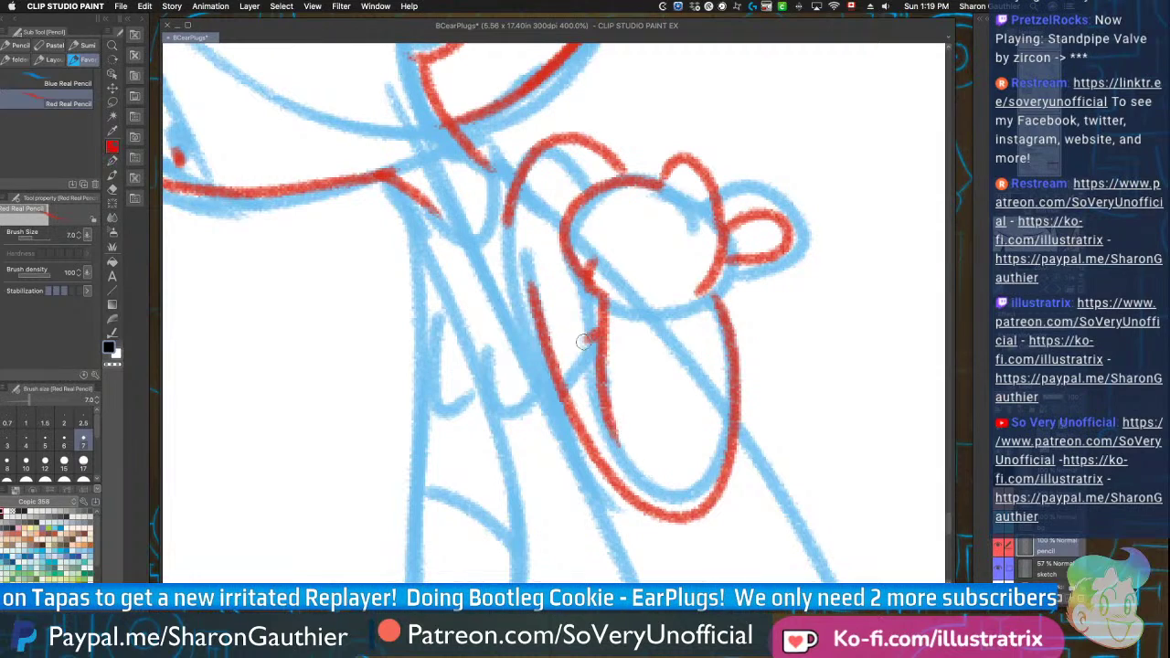
drag(600, 331, 566, 395)
mouse_move(491, 165)
mouse_down()
mouse_move(503, 174)
mouse_move(493, 228)
mouse_move(430, 270)
mouse_up()
drag(426, 199, 434, 315)
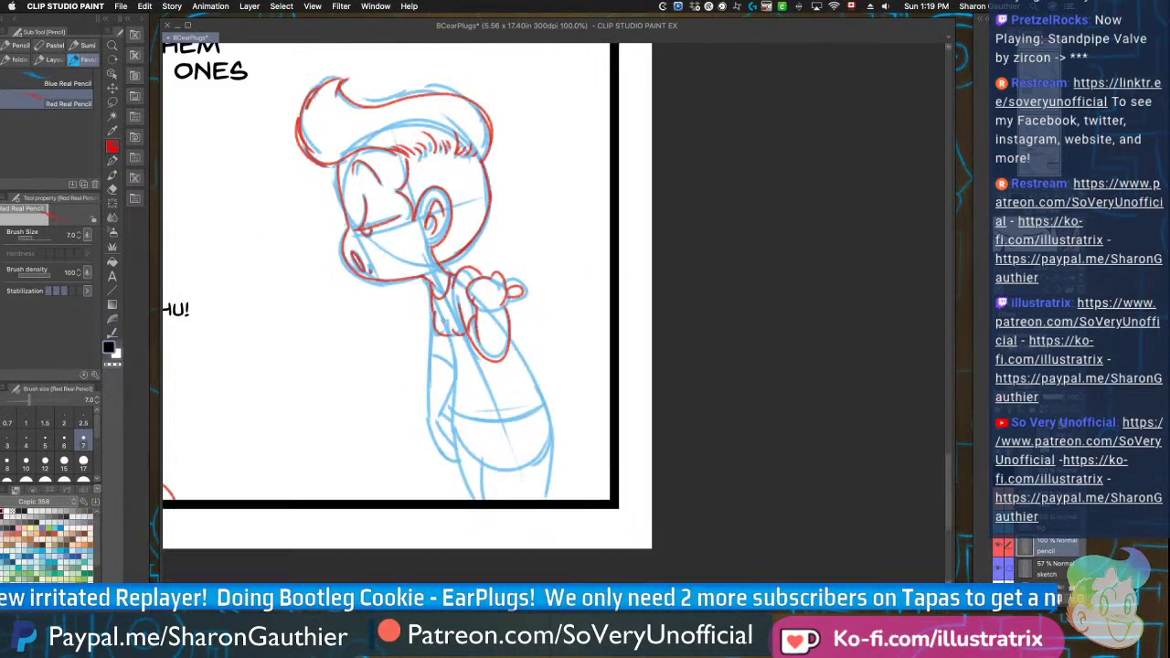
Trace both sides of the second character's torso in red
scroll(502, 379, down, 4)
scroll(457, 274, up, 3)
drag(451, 276, 481, 521)
drag(578, 295, 653, 510)
scroll(440, 394, down, 1)
scroll(440, 394, down, 2)
scroll(469, 470, up, 3)
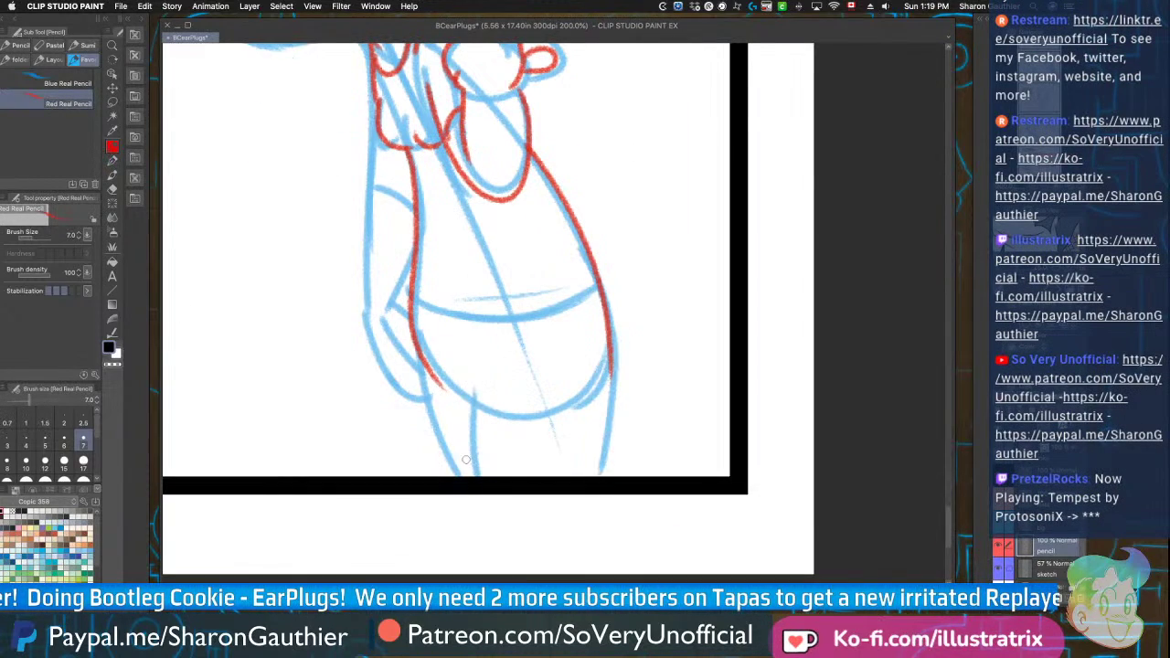
Trace the second character's legs and the curved shirt hem in red down to the panel border
drag(482, 345, 473, 476)
drag(611, 333, 593, 473)
mouse_move(598, 288)
mouse_down()
mouse_move(464, 315)
mouse_move(419, 304)
mouse_move(462, 474)
mouse_up()
drag(409, 335, 448, 413)
Trace the second character's lowered arm and its sleeve edge in red
scroll(452, 463, down, 3)
scroll(430, 394, up, 3)
drag(478, 201, 462, 470)
key(super+z)
mouse_move(479, 210)
mouse_down()
mouse_move(478, 448)
mouse_move(526, 385)
mouse_up()
drag(491, 332, 521, 343)
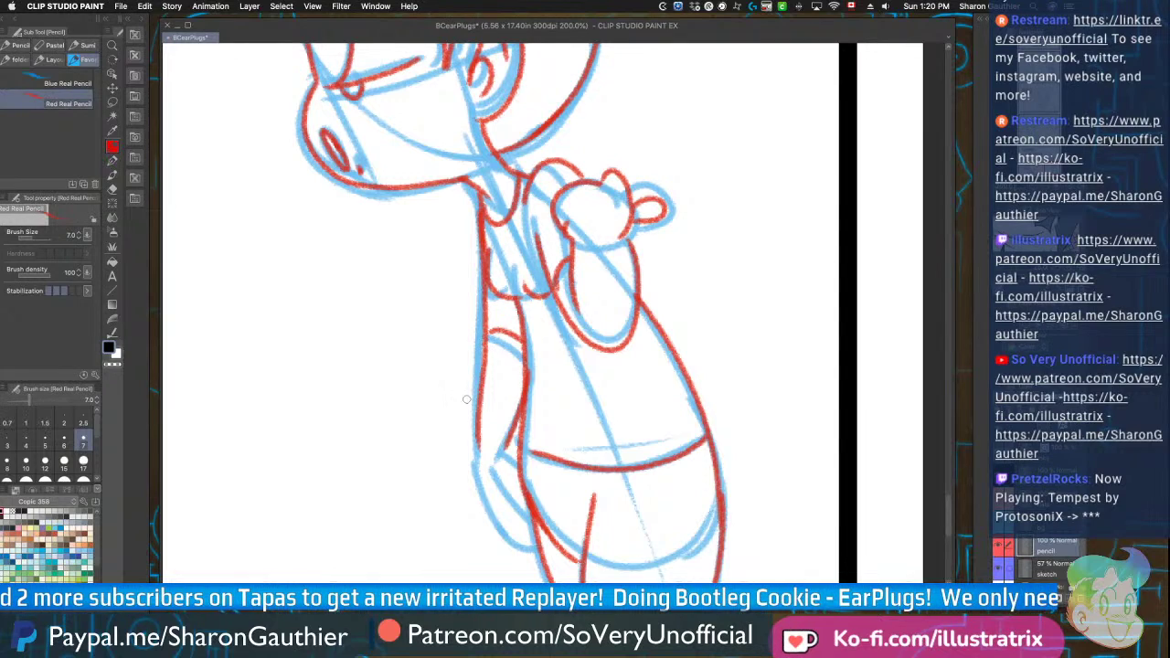
Trace the second character's lowered forearm and the hand resting behind the hip in red
mouse_move(500, 467)
mouse_down()
mouse_move(524, 464)
mouse_move(529, 513)
mouse_up()
drag(478, 450, 526, 548)
key(super+z)
drag(476, 448, 534, 559)
drag(505, 492, 527, 530)
scroll(488, 475, down, 4)
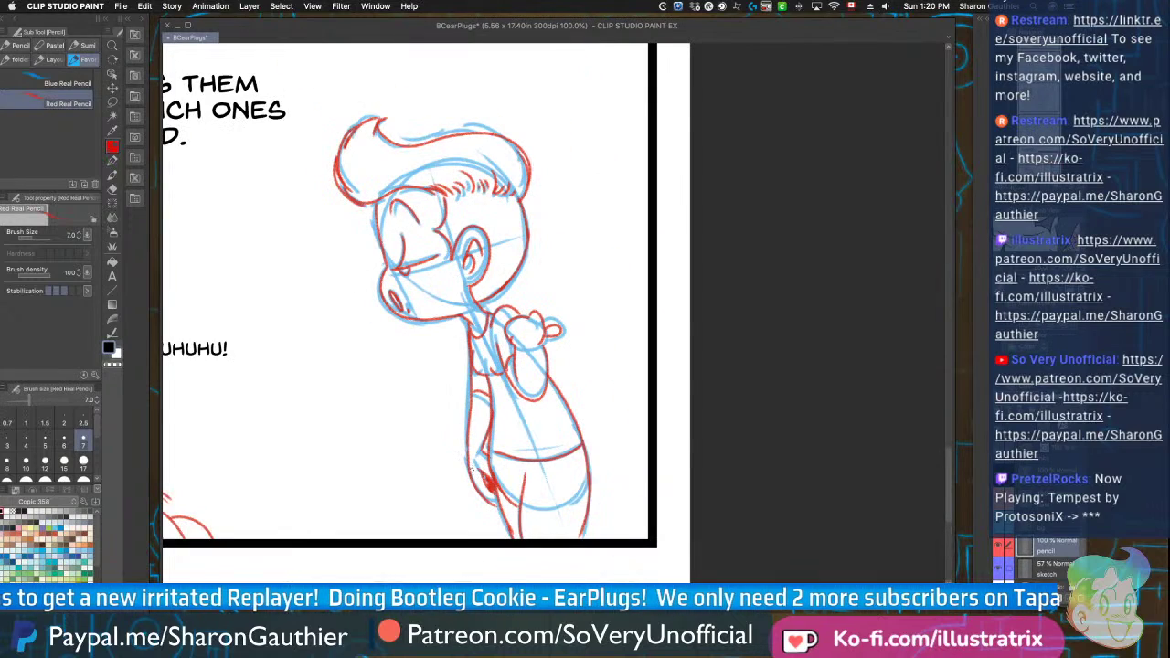
scroll(526, 517, down, 1)
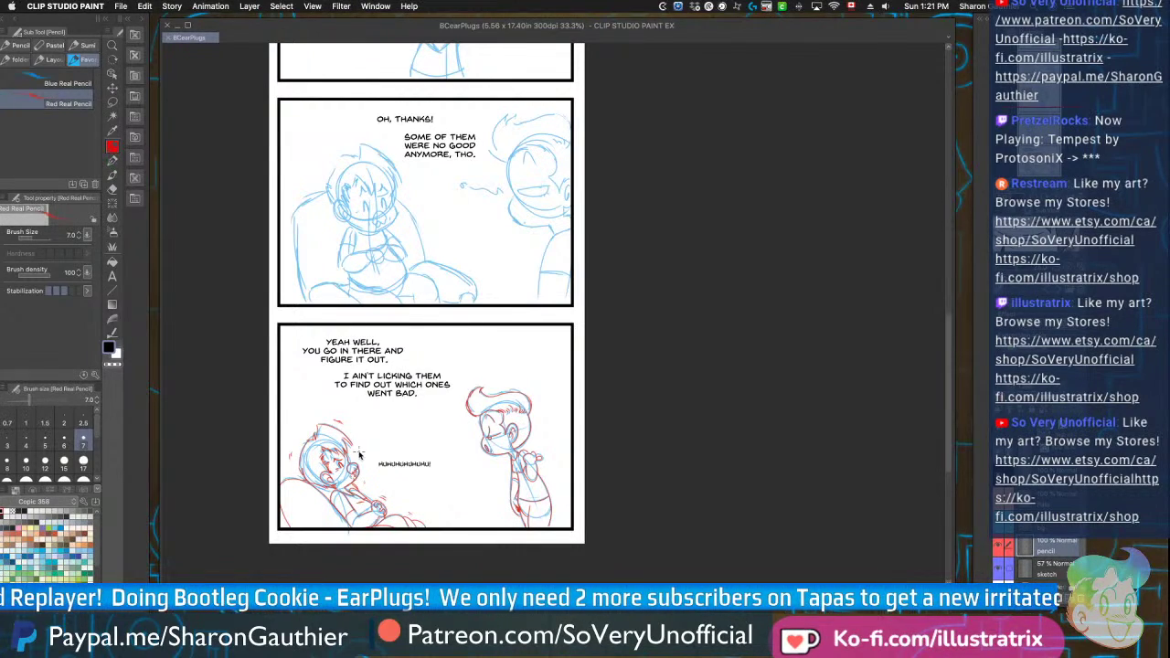
Trace the seated character's raised knee in red in the "OH, THANKS!" panel
scroll(359, 455, down, 3)
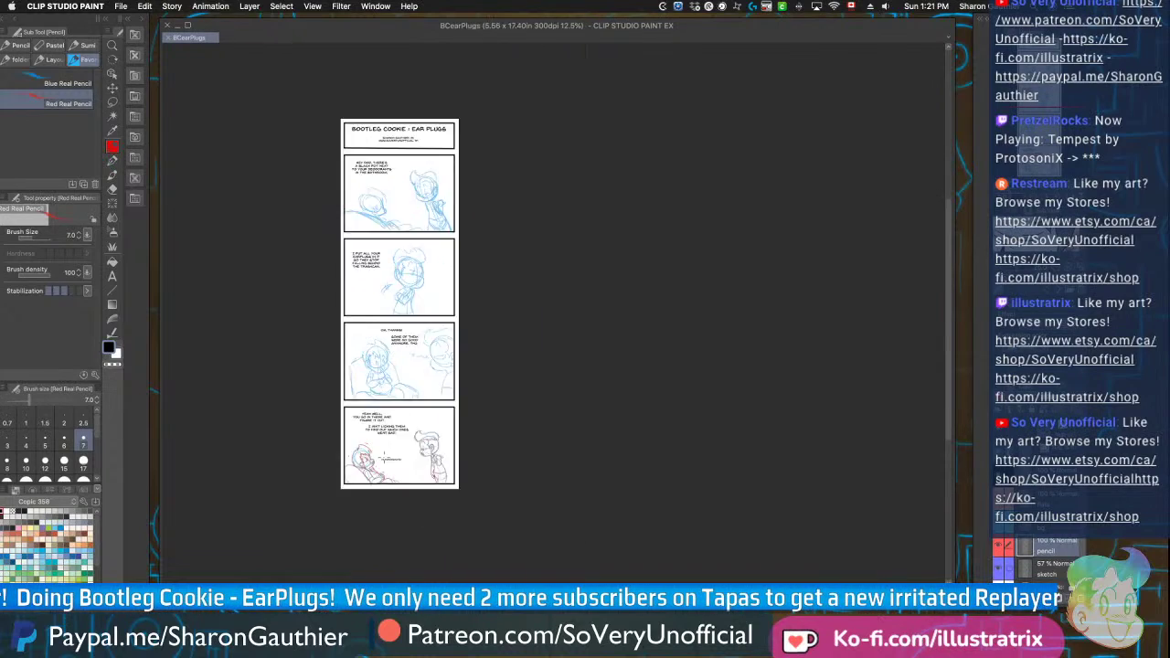
scroll(371, 429, up, 4)
scroll(372, 430, up, 5)
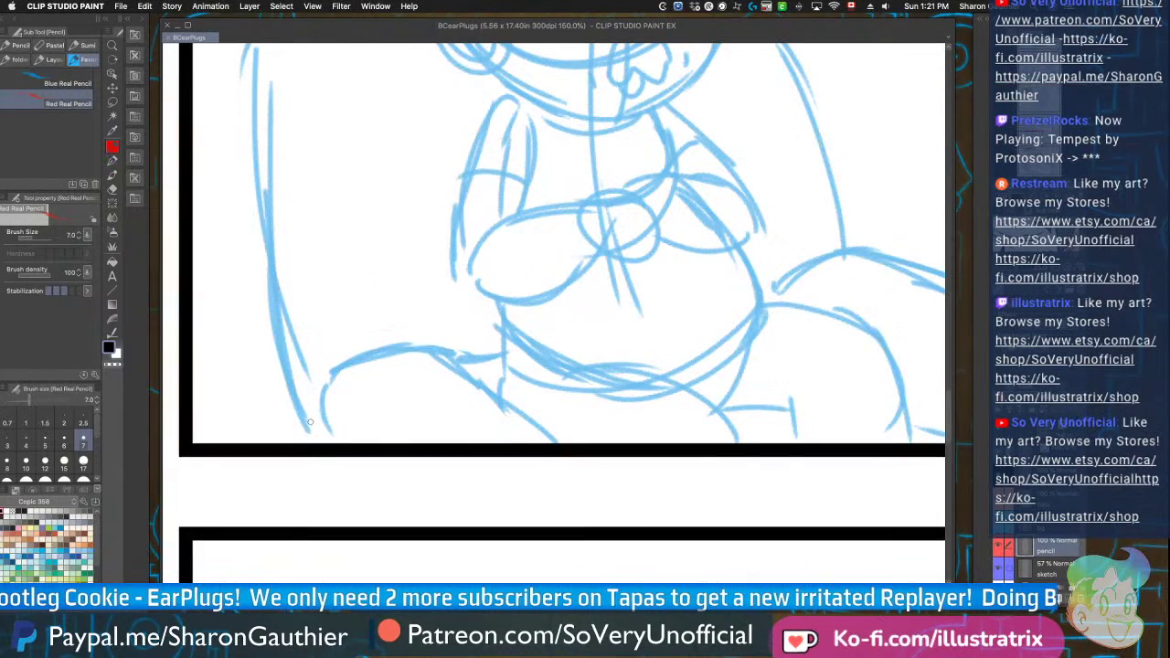
mouse_move(322, 439)
mouse_down()
mouse_move(338, 368)
mouse_move(490, 385)
mouse_up()
scroll(489, 386, down, 4)
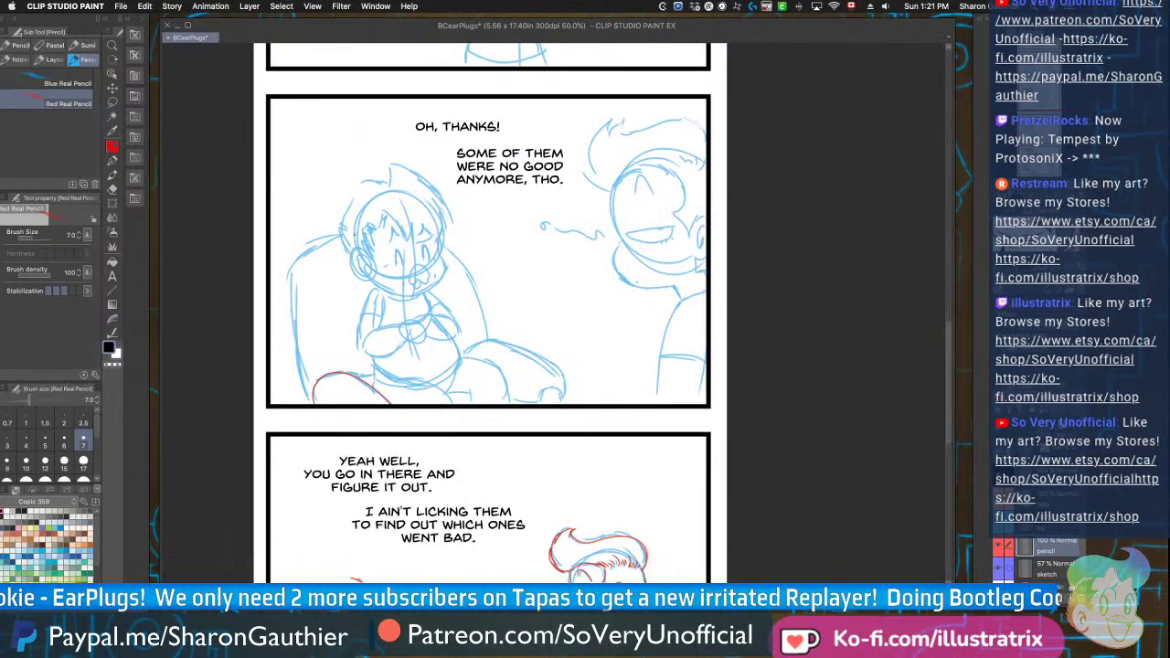
Trace the seated character's jaw and ear in red, and add the eyes, blush marks and mouth
scroll(564, 248, up, 4)
mouse_move(563, 248)
mouse_down()
mouse_move(584, 329)
mouse_move(569, 370)
mouse_move(559, 364)
mouse_move(541, 389)
mouse_move(453, 405)
mouse_move(374, 367)
mouse_move(496, 412)
mouse_up()
mouse_move(362, 274)
mouse_down()
mouse_move(340, 269)
mouse_move(375, 366)
mouse_up()
mouse_move(324, 318)
mouse_down()
mouse_move(363, 331)
mouse_move(357, 346)
mouse_up()
mouse_move(444, 315)
mouse_down()
mouse_move(455, 285)
mouse_move(463, 316)
mouse_move(532, 265)
mouse_move(541, 302)
mouse_move(560, 287)
mouse_move(435, 315)
mouse_up()
mouse_move(546, 364)
mouse_down()
mouse_move(486, 368)
mouse_move(541, 358)
mouse_move(510, 383)
mouse_move(499, 357)
mouse_move(514, 385)
mouse_move(512, 349)
mouse_move(546, 374)
mouse_up()
drag(475, 367, 476, 381)
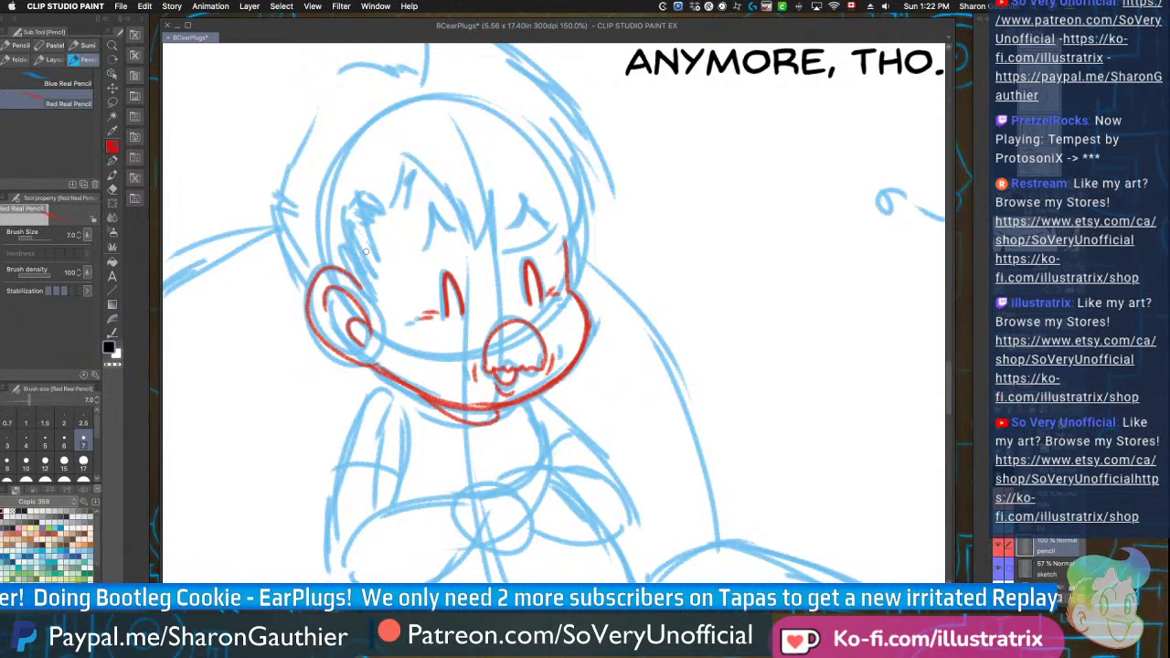
Trace the seated character's peaked eyebrows and the jagged sideburn in front of the ear in red
mouse_move(424, 248)
mouse_down()
mouse_move(430, 228)
mouse_move(457, 236)
mouse_up()
drag(551, 232, 511, 228)
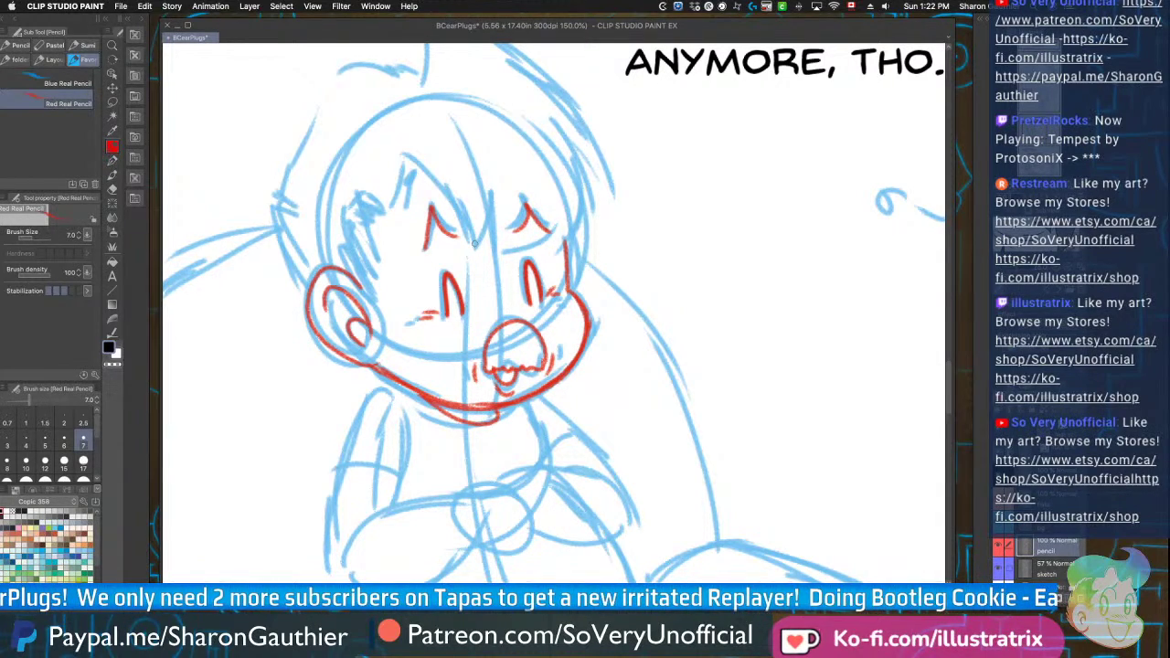
scroll(475, 243, down, 2)
scroll(419, 216, up, 3)
mouse_move(462, 244)
mouse_down()
mouse_move(442, 228)
mouse_move(468, 311)
mouse_move(450, 341)
mouse_move(459, 373)
mouse_up()
drag(435, 347, 450, 375)
scroll(364, 253, down, 2)
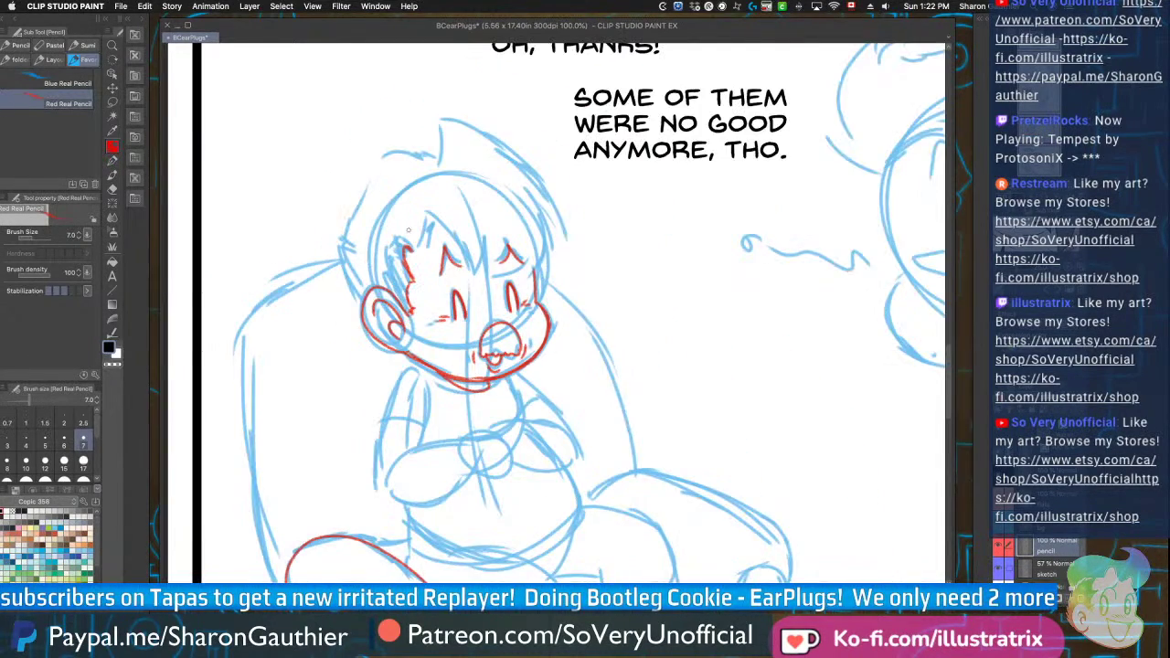
Trace the seated character's pointed fringe in red and hatch its peak
scroll(403, 236, up, 6)
mouse_move(411, 340)
mouse_down()
mouse_move(461, 182)
mouse_move(579, 300)
mouse_move(611, 384)
mouse_move(473, 205)
mouse_up()
mouse_move(462, 318)
mouse_down()
mouse_move(489, 215)
mouse_move(503, 232)
mouse_up()
drag(514, 289, 526, 253)
scroll(349, 212, down, 4)
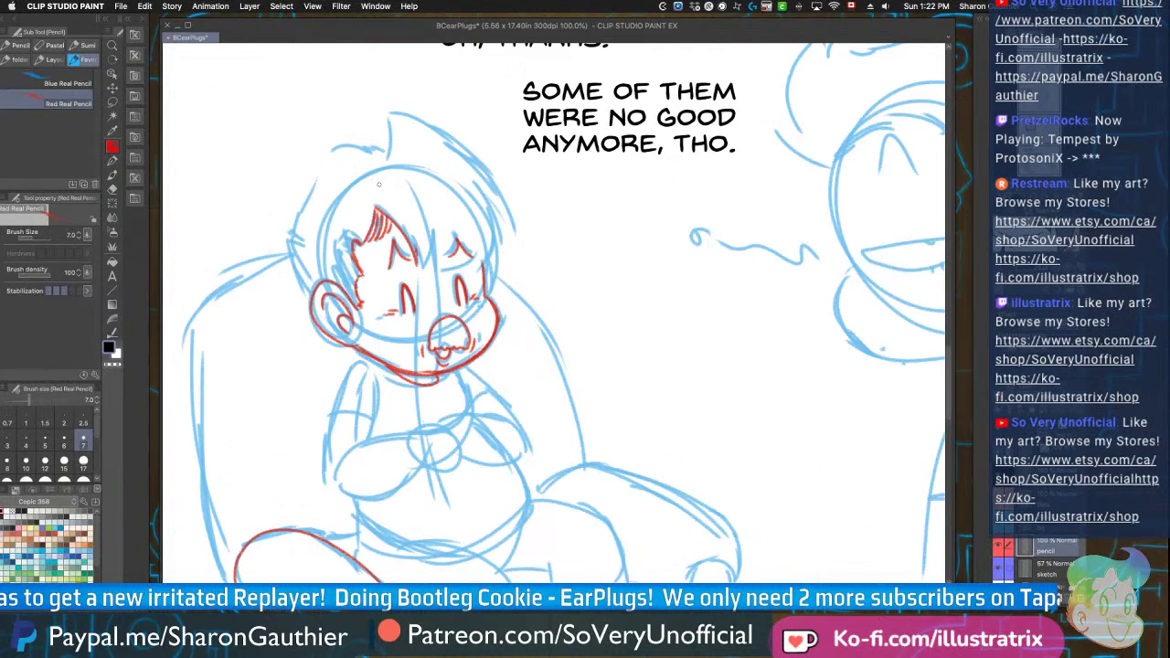
scroll(373, 187, up, 3)
drag(408, 258, 430, 331)
mouse_move(457, 251)
mouse_down()
mouse_move(443, 280)
mouse_move(459, 318)
mouse_move(471, 292)
mouse_up()
Outline the seated character's hair from the crown tuft to the far temple in red and fill in the fringe strands
scroll(420, 187, down, 2)
scroll(387, 134, up, 1)
mouse_move(395, 160)
mouse_down()
mouse_move(399, 98)
mouse_move(462, 114)
mouse_move(591, 276)
mouse_up()
drag(544, 188, 583, 274)
drag(566, 221, 552, 318)
mouse_move(554, 257)
mouse_down()
mouse_move(521, 335)
mouse_move(494, 331)
mouse_up()
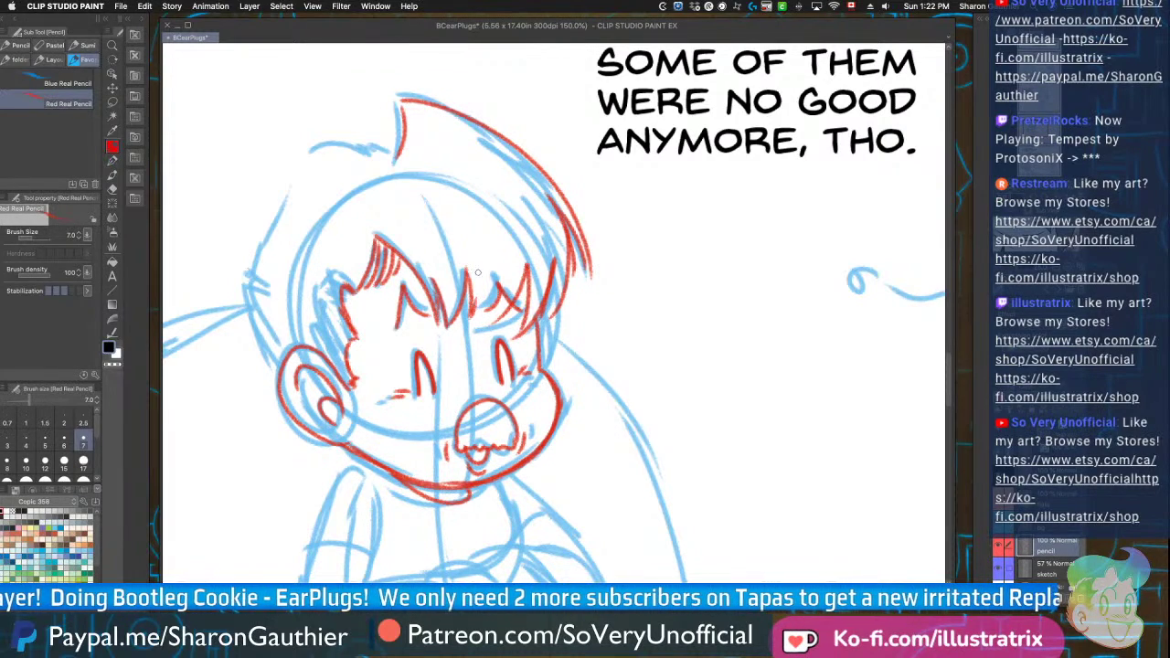
drag(558, 265, 549, 325)
Outline the seated character's hair in red from the crown tuft down to the visible ear
mouse_move(395, 128)
mouse_down()
mouse_move(370, 154)
mouse_move(297, 158)
mouse_up()
drag(339, 154, 274, 212)
mouse_move(300, 173)
mouse_down()
mouse_move(249, 320)
mouse_move(282, 364)
mouse_up()
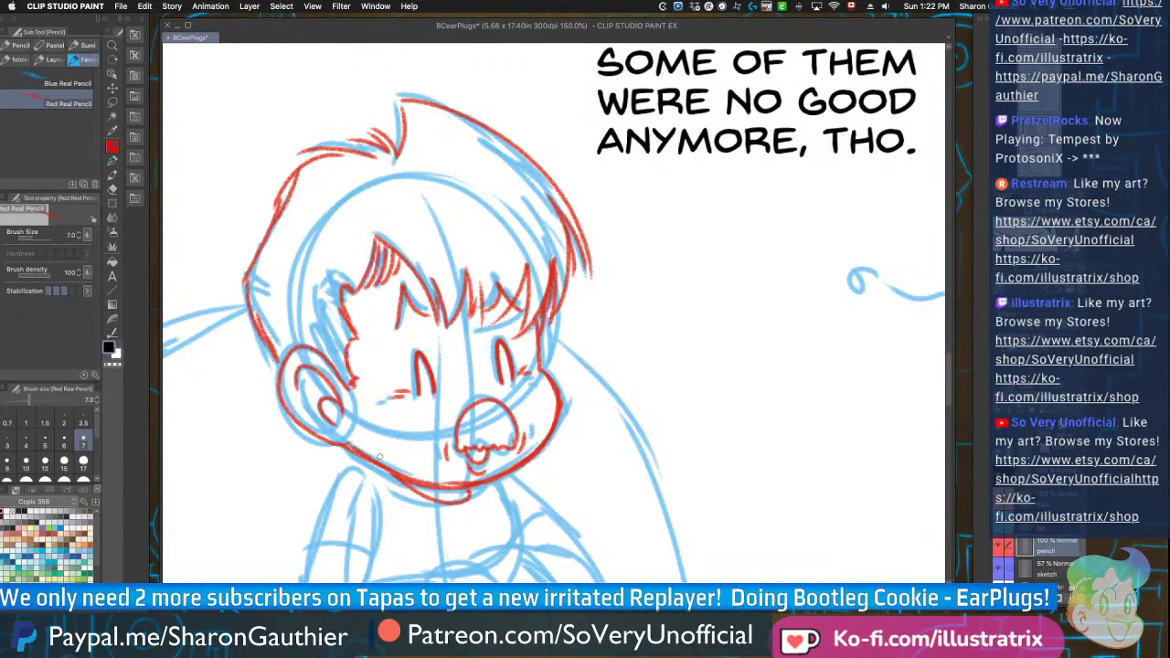
key(super+minus)
key(super+minus)
key(super+minus)
key(super+plus)
key(super+plus)
key(super+plus)
scroll(494, 364, up, 1)
scroll(490, 366, down, 3)
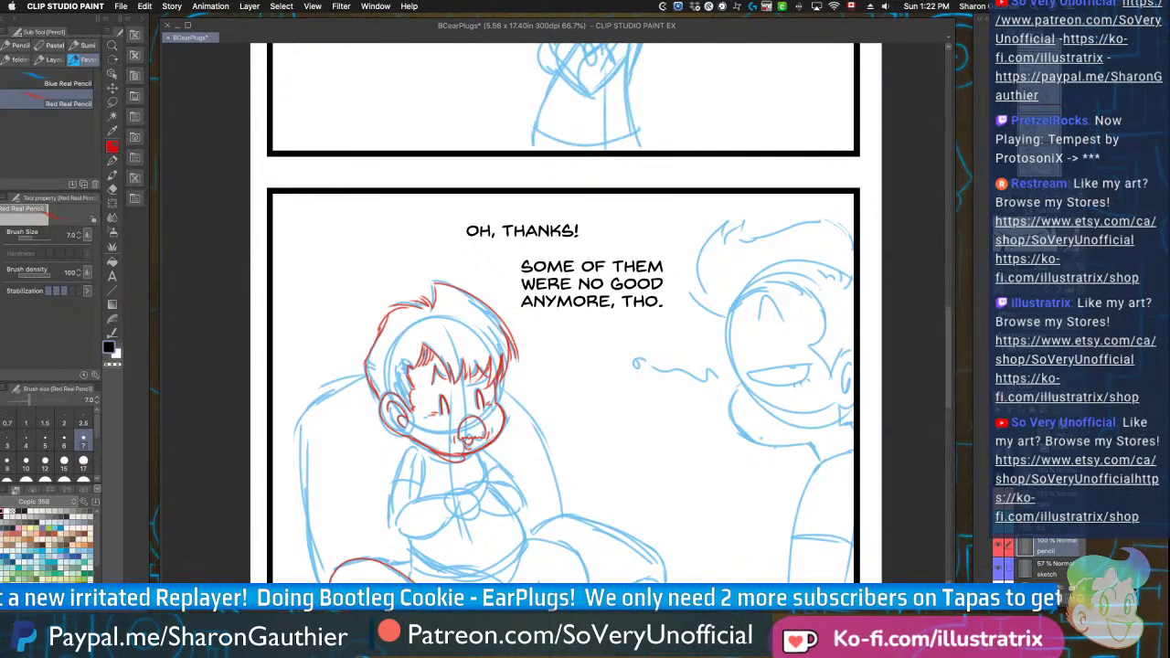
scroll(480, 361, down, 1)
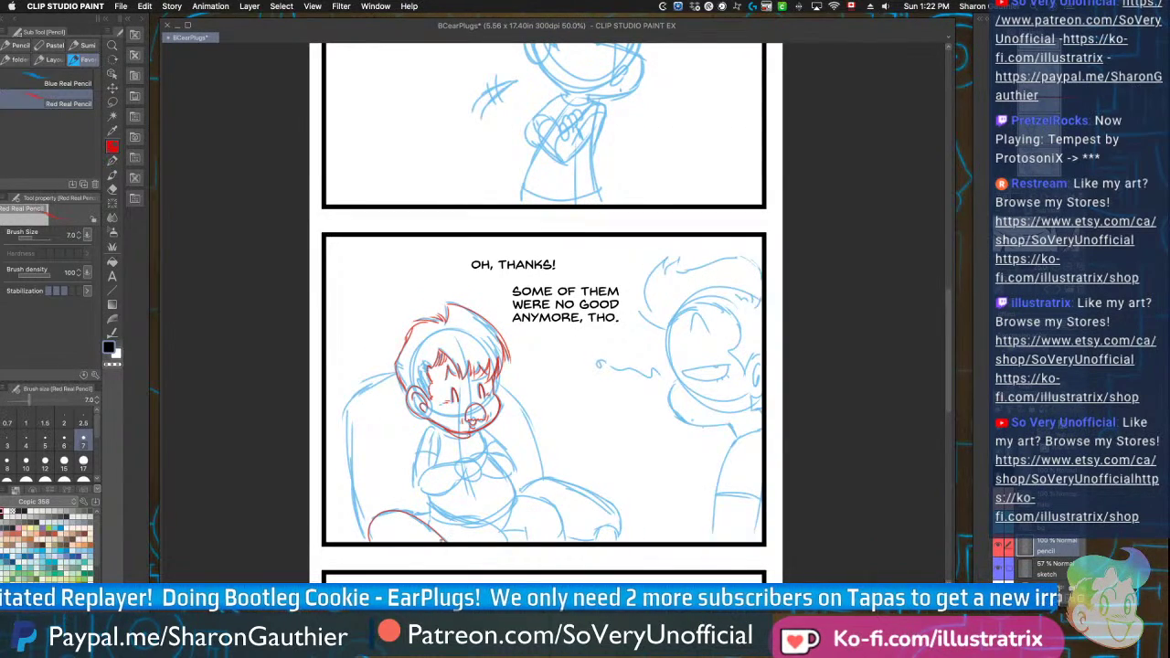
Trace the seated character's clasped hands and the upper edge of the near forearm in red
scroll(471, 563, up, 2)
scroll(394, 293, up, 2)
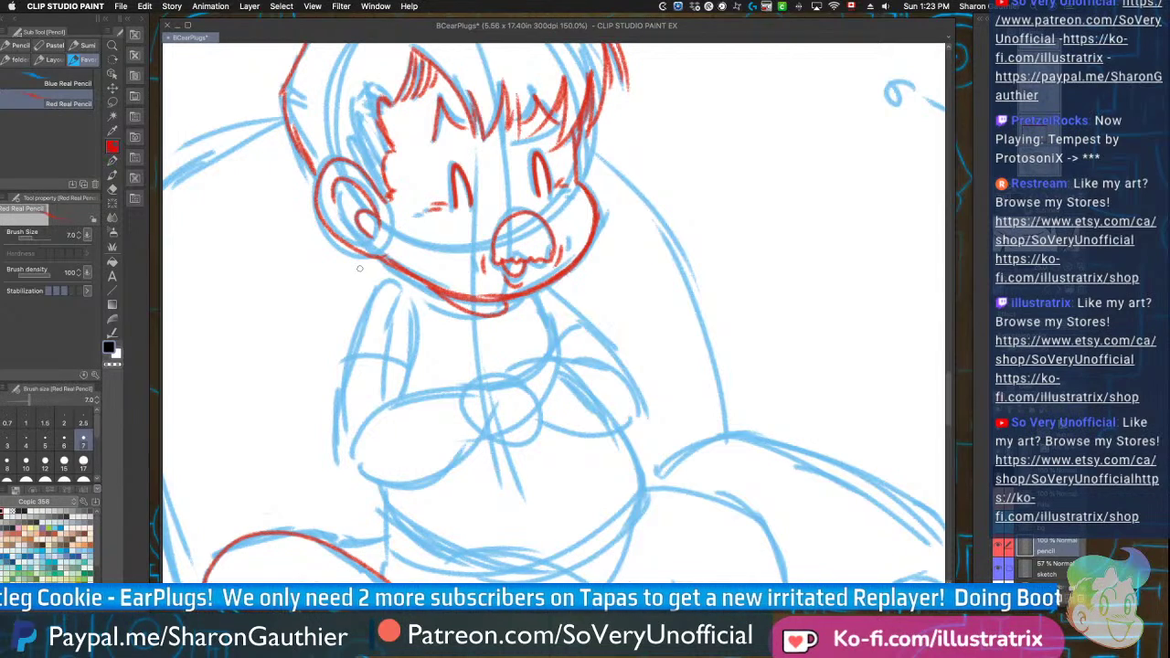
drag(538, 309, 554, 352)
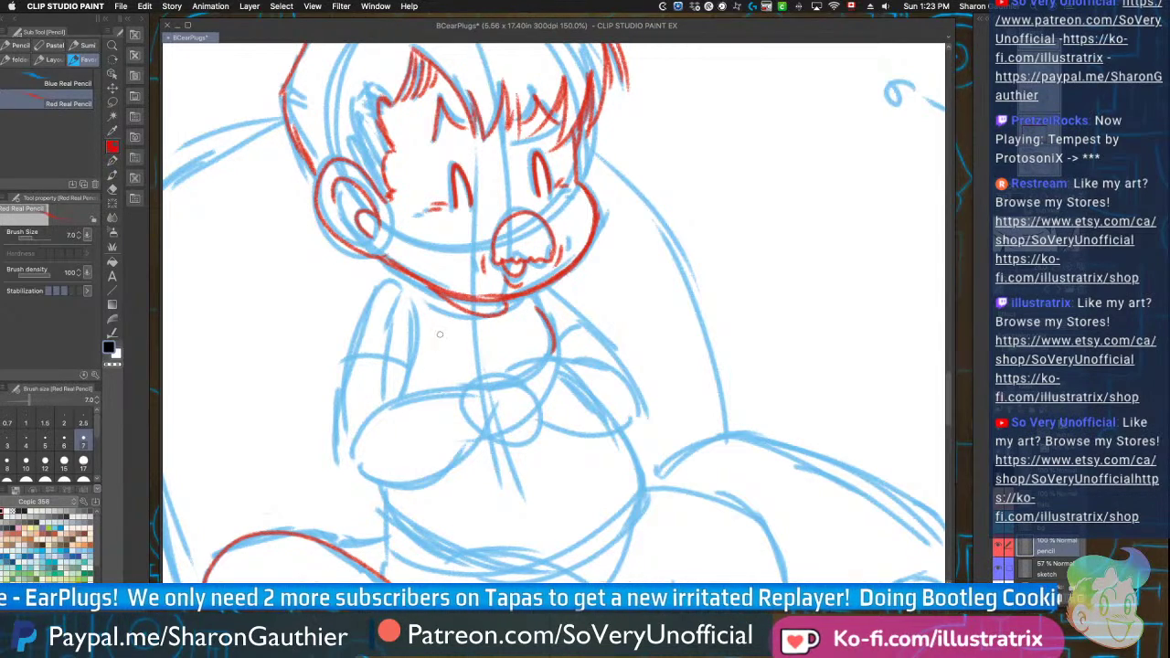
drag(479, 392, 545, 388)
mouse_move(510, 353)
mouse_down()
mouse_move(551, 402)
mouse_move(535, 419)
mouse_move(510, 430)
mouse_move(541, 380)
mouse_move(487, 368)
mouse_move(364, 432)
mouse_up()
key(ctrl+z)
drag(476, 389, 379, 414)
Trace the seated character's near shoulder, the rest of that arm, and its sleeve cuff in red
drag(423, 300, 430, 392)
drag(428, 279, 354, 335)
mouse_move(377, 294)
mouse_down()
mouse_move(348, 386)
mouse_move(351, 430)
mouse_move(435, 477)
mouse_move(516, 425)
mouse_move(494, 434)
mouse_up()
key(super+z)
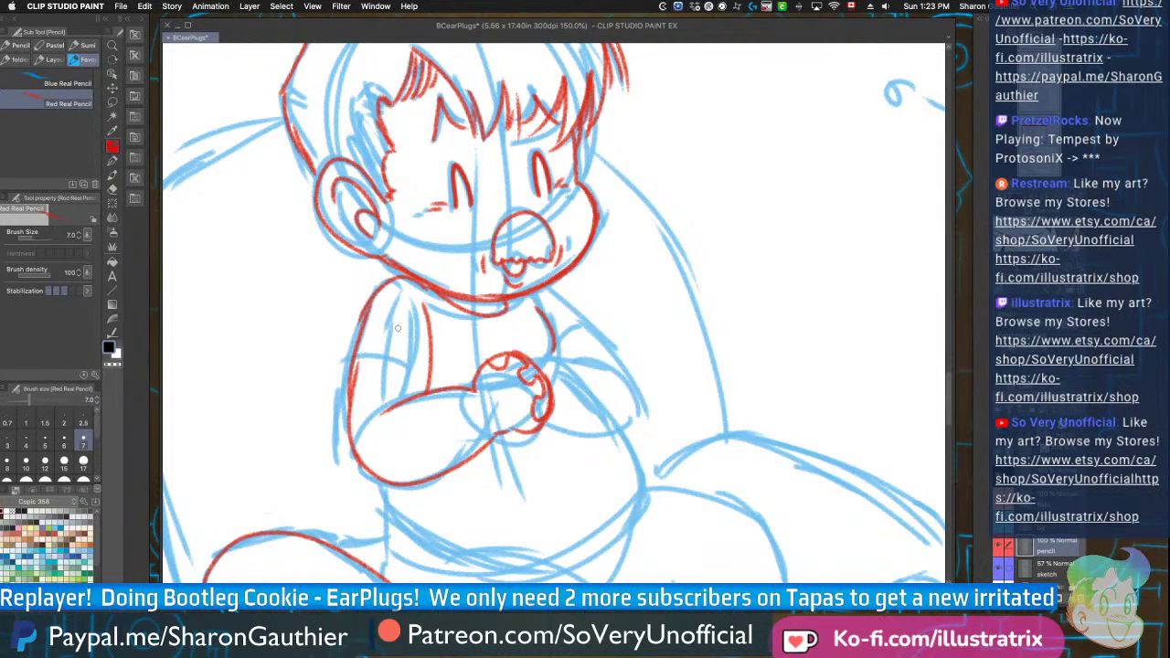
drag(429, 378, 355, 366)
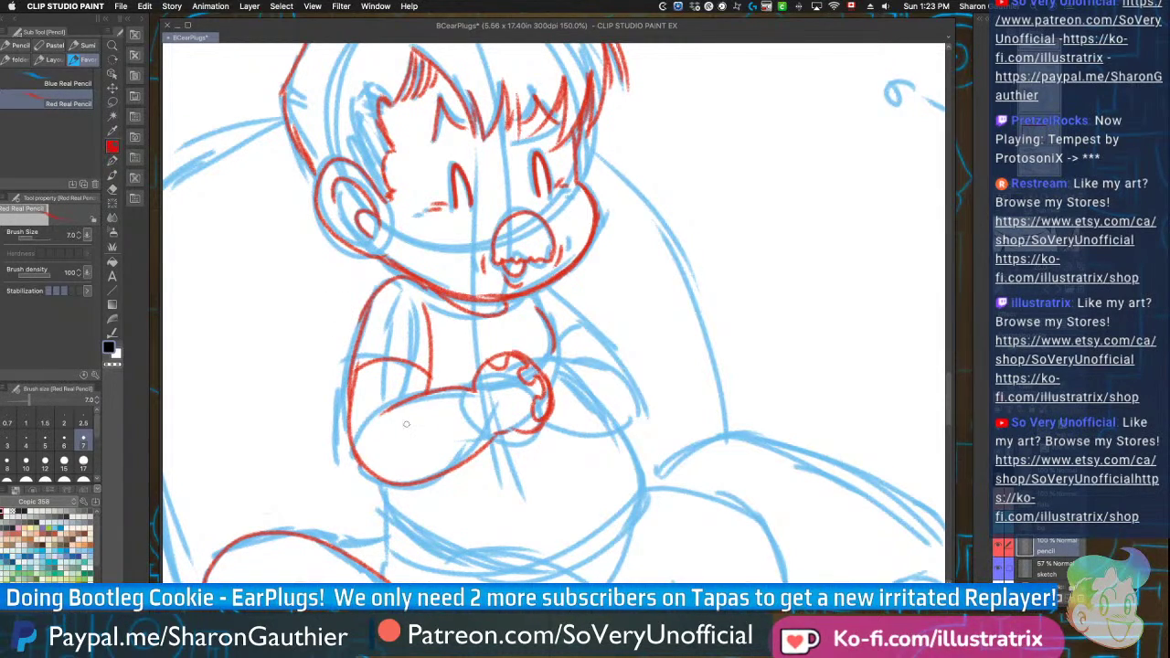
Trace the seated character's other arm with its shoulder and sleeve cuff in red
drag(532, 363, 631, 384)
mouse_move(543, 287)
mouse_down()
mouse_move(644, 415)
mouse_move(607, 431)
mouse_move(631, 415)
mouse_move(552, 434)
mouse_up()
drag(607, 334, 550, 364)
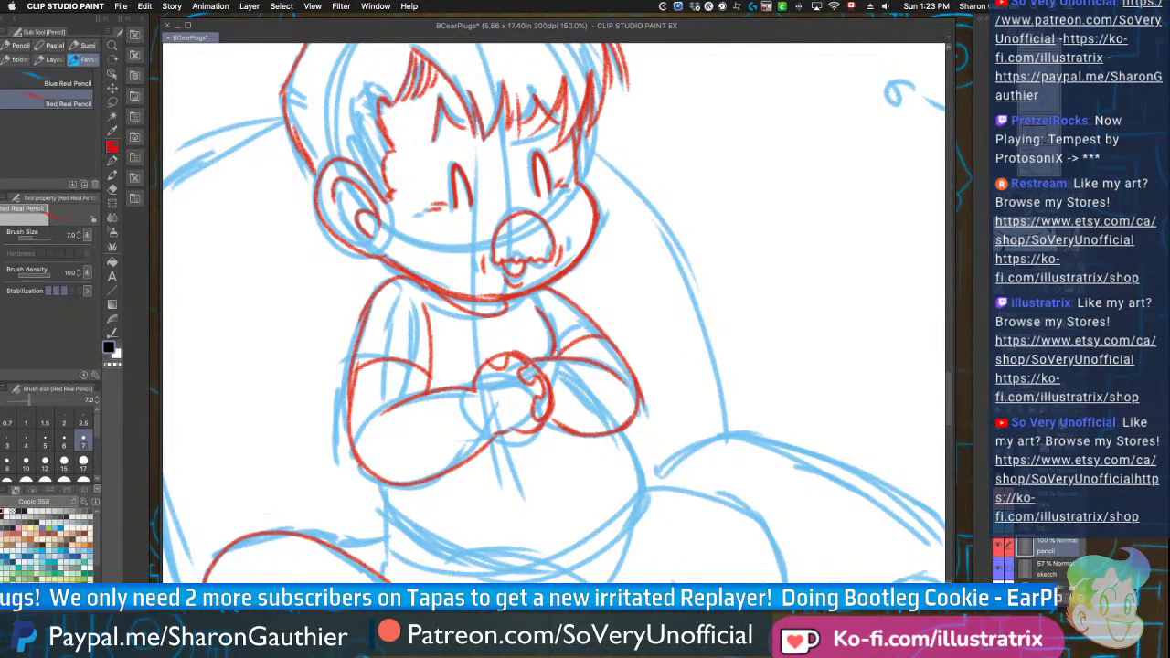
Trace the seated character's belly, shirt hem and both legs in red
key(super+minus)
key(super+plus)
drag(541, 359, 512, 516)
drag(303, 414, 310, 489)
mouse_move(309, 444)
mouse_down()
mouse_move(301, 496)
mouse_move(311, 447)
mouse_move(356, 472)
mouse_move(355, 494)
mouse_move(418, 478)
mouse_move(550, 553)
mouse_up()
mouse_move(558, 418)
mouse_down()
mouse_move(618, 421)
mouse_move(722, 551)
mouse_up()
mouse_move(520, 525)
mouse_down()
mouse_move(590, 511)
mouse_move(598, 551)
mouse_up()
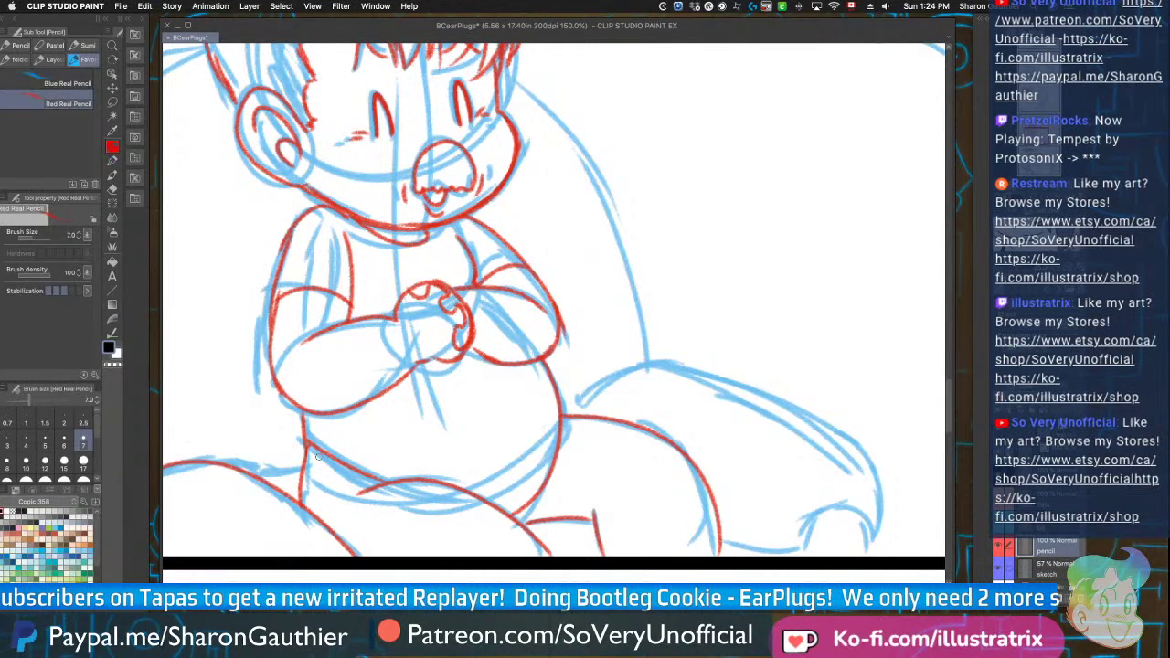
mouse_move(558, 409)
mouse_down()
mouse_move(541, 438)
mouse_move(465, 487)
mouse_up()
Trace the armchair's backrest edge beside the face and the rounded armrest below it in red
scroll(395, 397, down, 4)
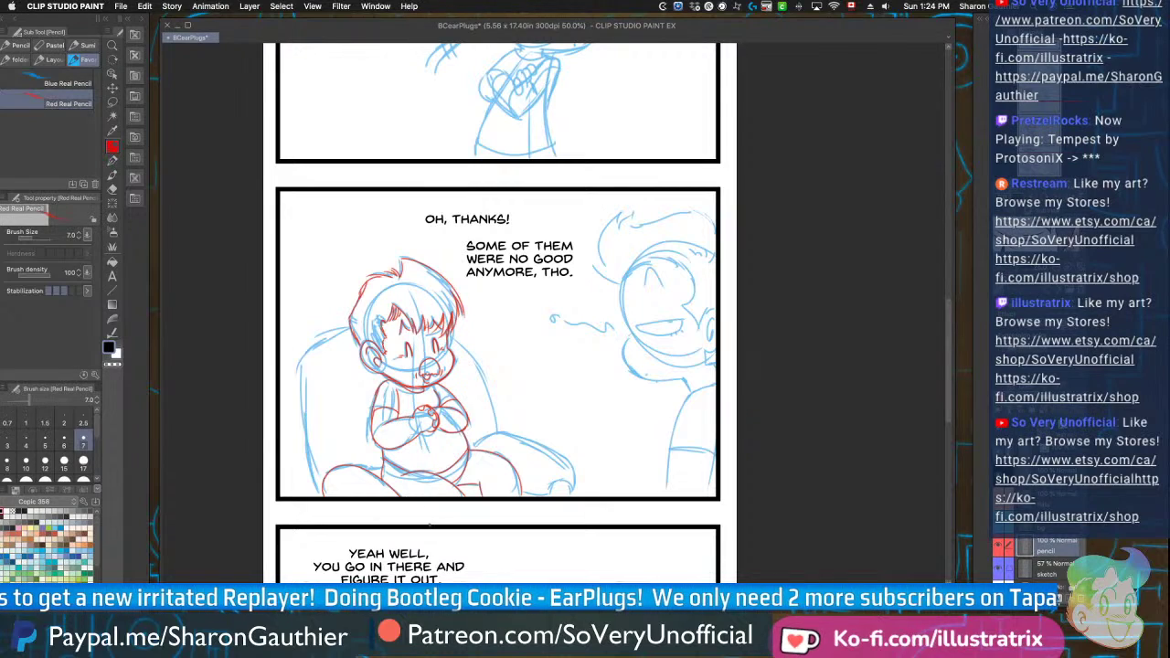
scroll(411, 370, up, 4)
mouse_move(448, 169)
mouse_down()
mouse_move(528, 242)
mouse_move(595, 450)
mouse_up()
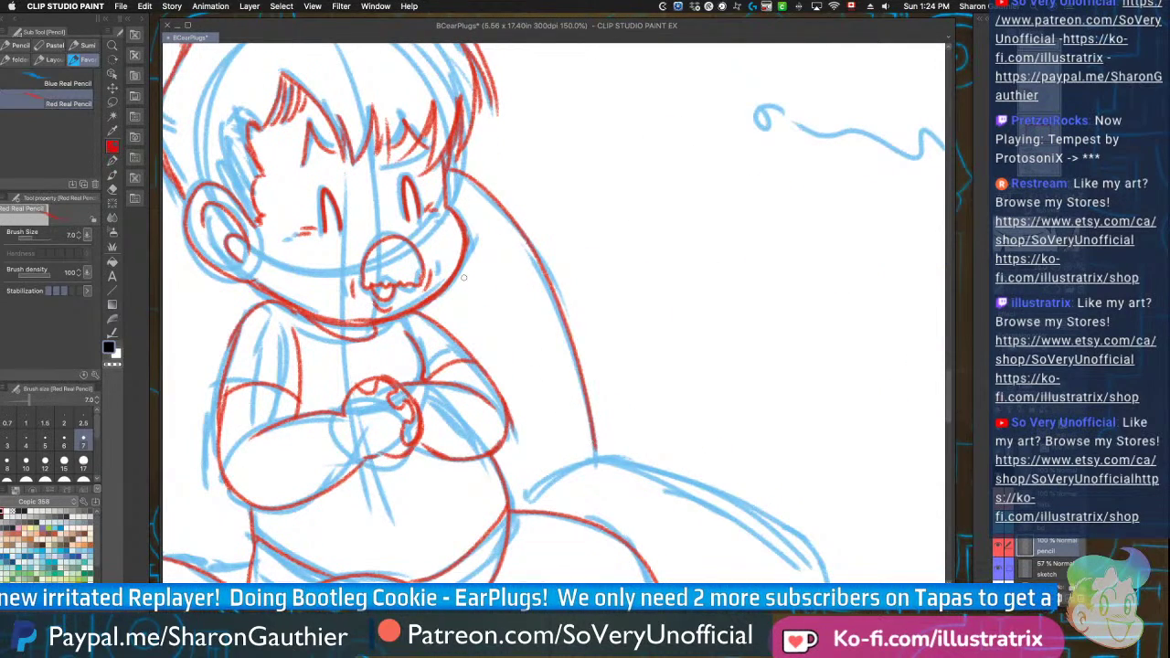
scroll(594, 450, down, 5)
scroll(407, 303, up, 5)
mouse_move(395, 326)
mouse_down()
mouse_move(409, 307)
mouse_move(622, 315)
mouse_move(692, 448)
mouse_up()
mouse_move(544, 462)
mouse_down()
mouse_move(676, 422)
mouse_move(690, 462)
mouse_up()
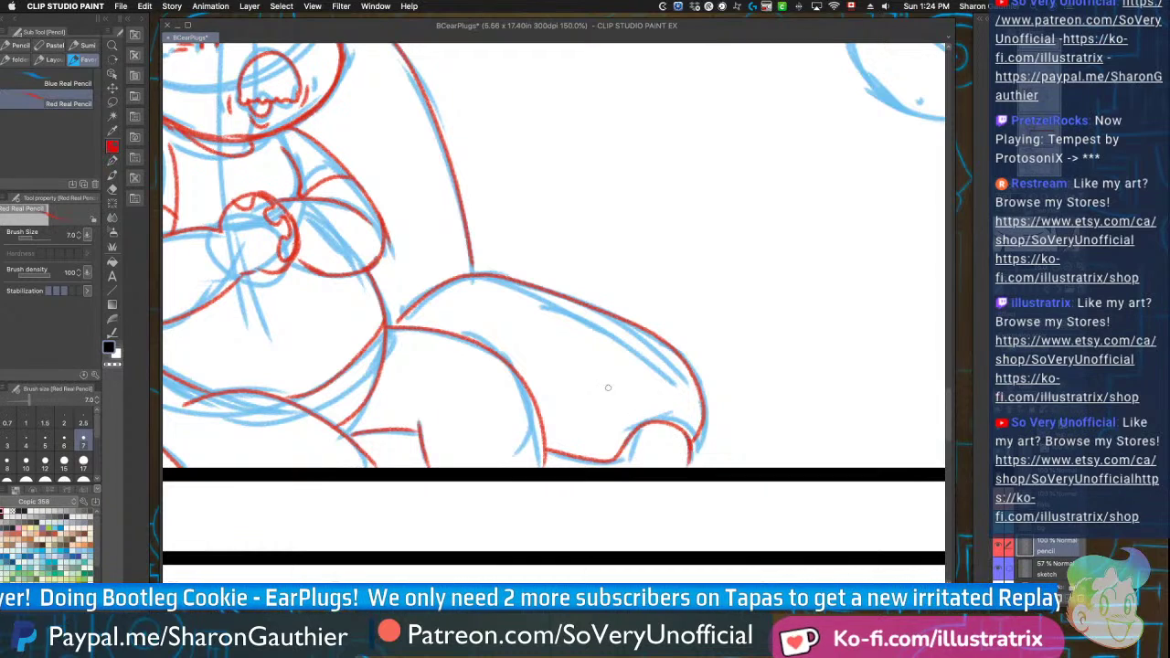
Trace the armchair's opposite backrest edge and the short seat line behind the raised knee in red
scroll(690, 462, down, 5)
scroll(345, 408, up, 2)
mouse_move(347, 425)
mouse_down()
mouse_move(311, 224)
mouse_move(407, 84)
mouse_up()
drag(473, 364, 425, 369)
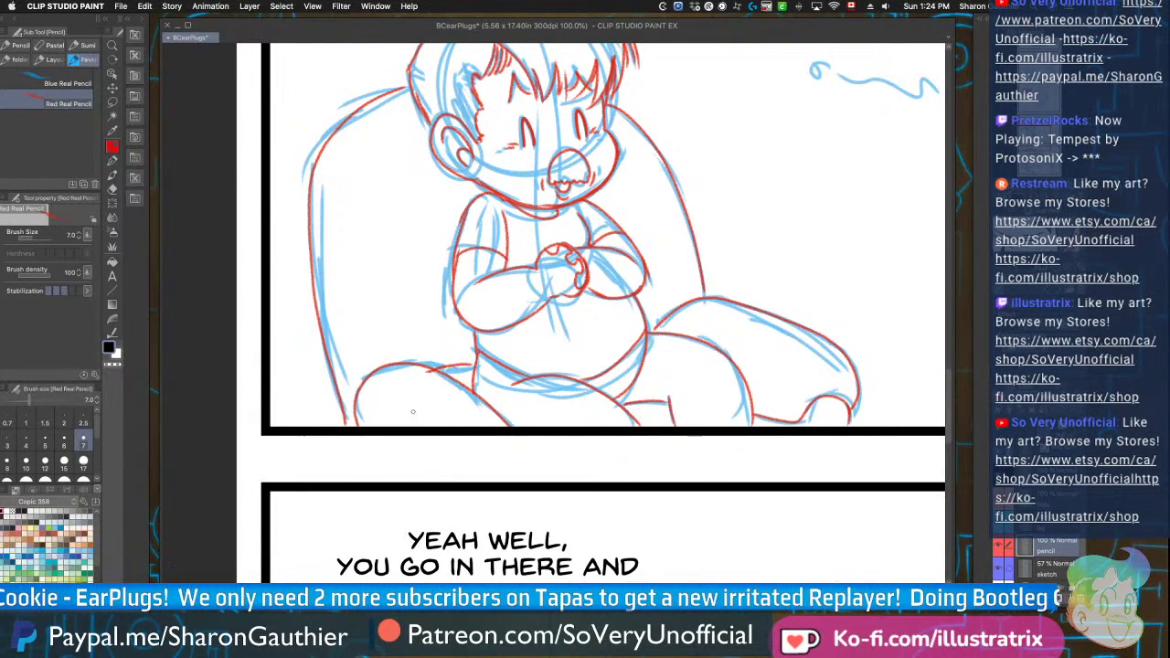
scroll(408, 445, up, 2)
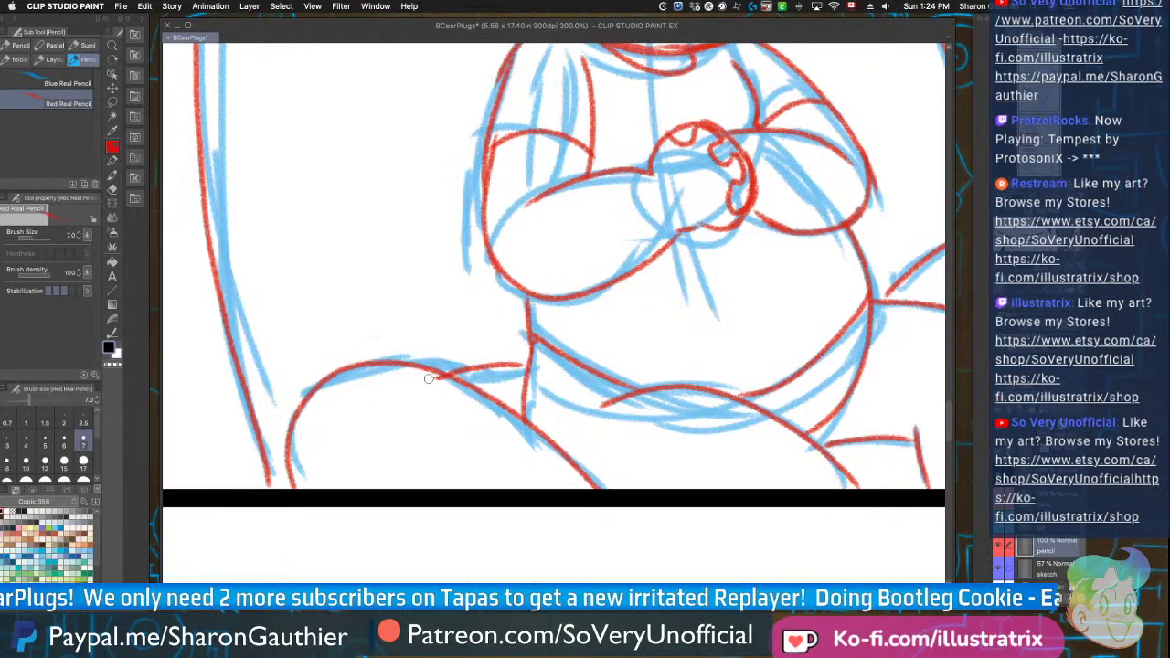
scroll(384, 379, down, 2)
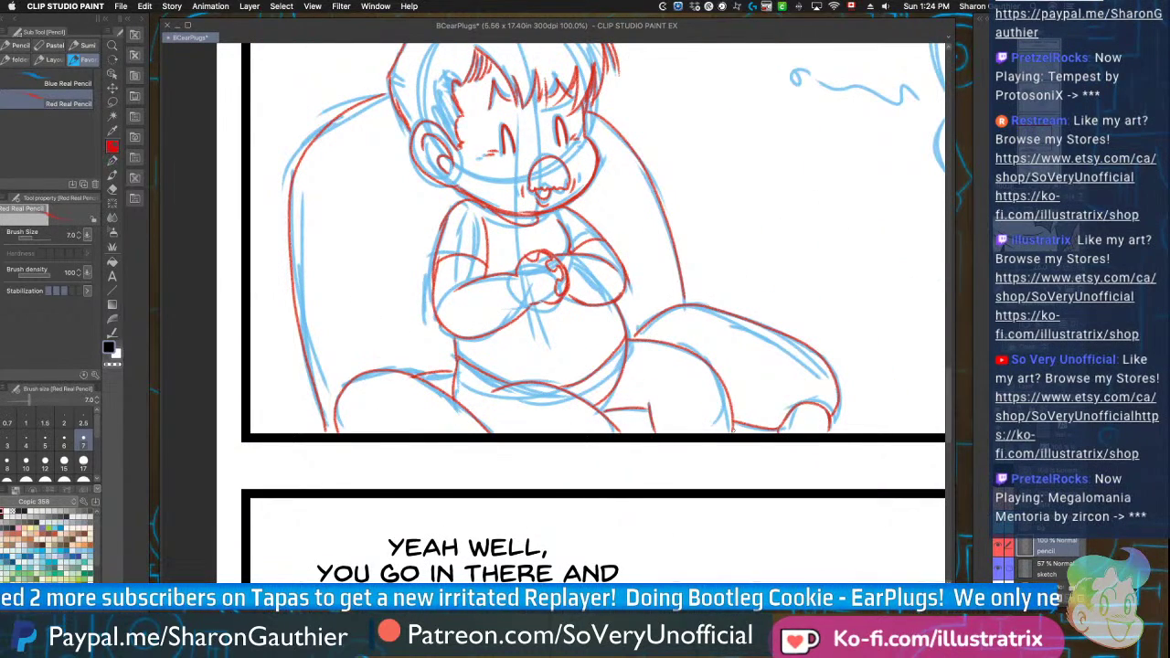
scroll(351, 442, down, 2)
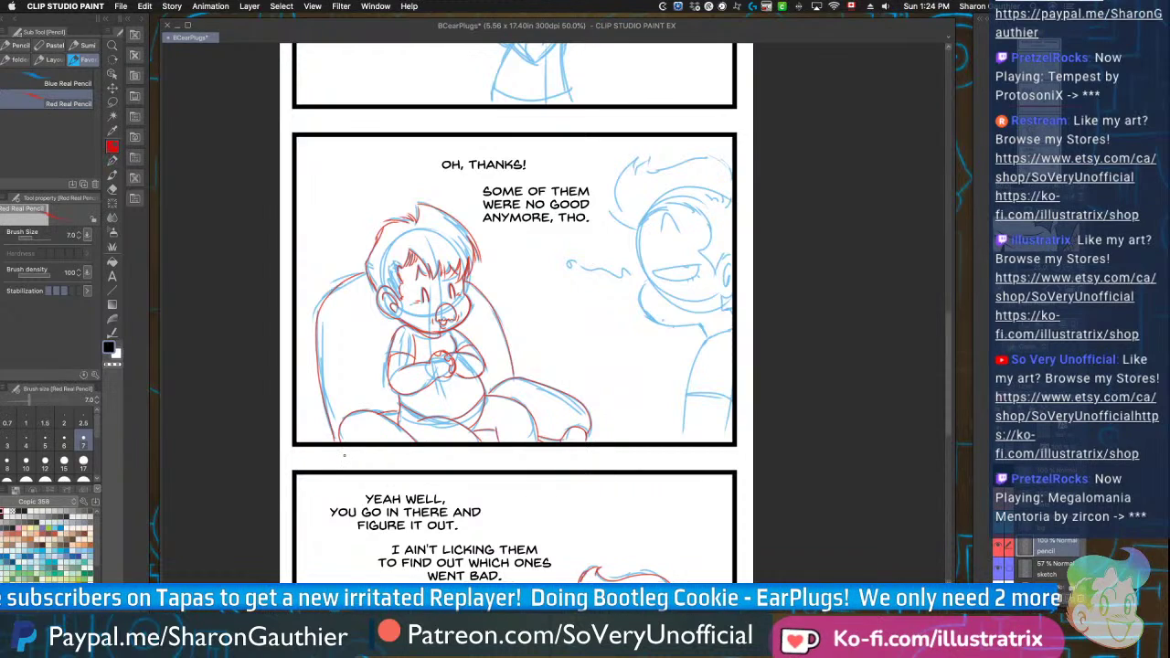
scroll(345, 455, down, 1)
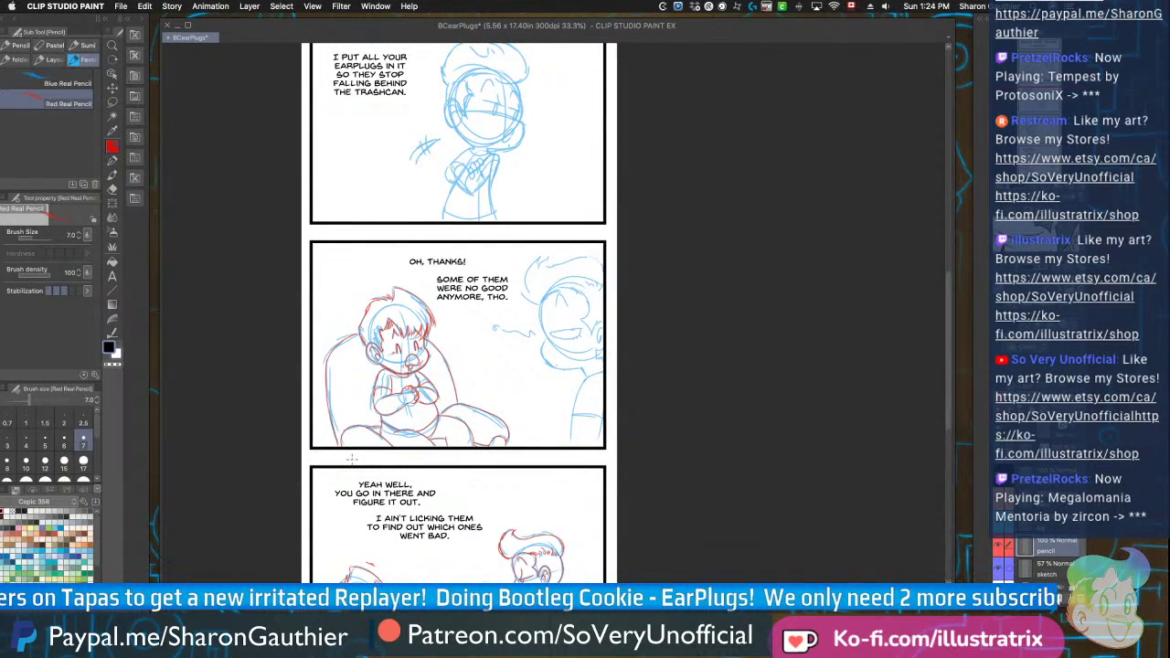
Trace the second character's face profile, muzzle and front of the neck in red in the "OH, THANKS!" panel
scroll(548, 329, up, 4)
mouse_move(537, 208)
mouse_down()
mouse_move(574, 492)
mouse_move(723, 504)
mouse_move(748, 551)
mouse_up()
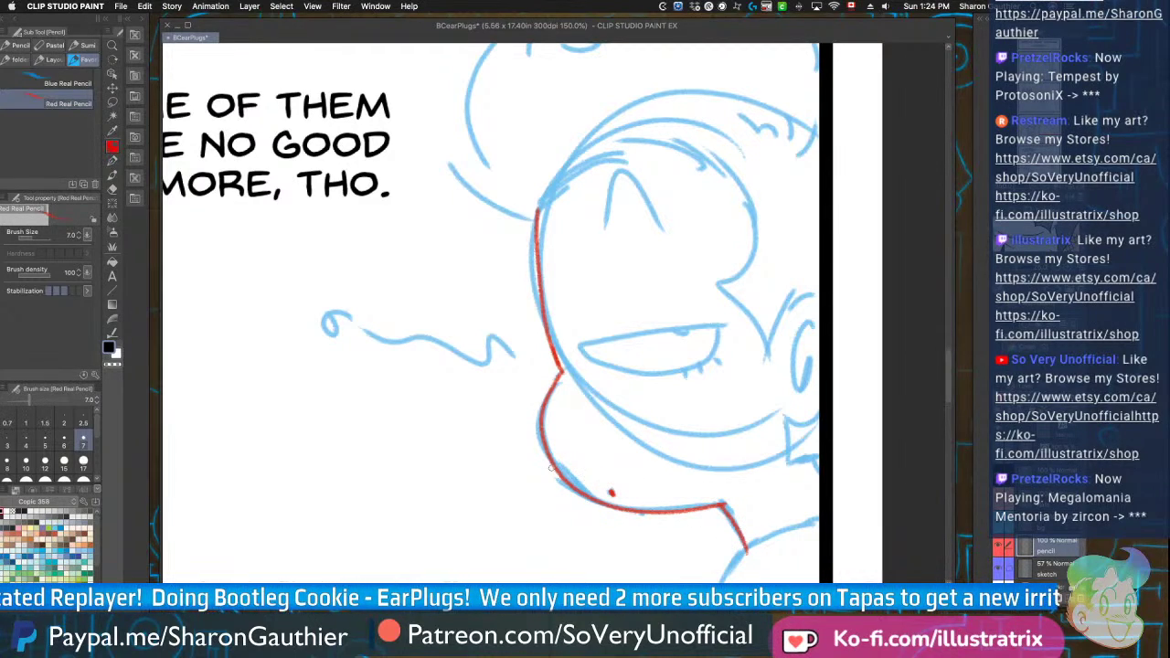
scroll(550, 466, down, 2)
Trace the second character's half-closed eye with its pupil and lashes in red on a rotated canvas
key(asciicircum)
key(asciicircum)
key(asciicircum)
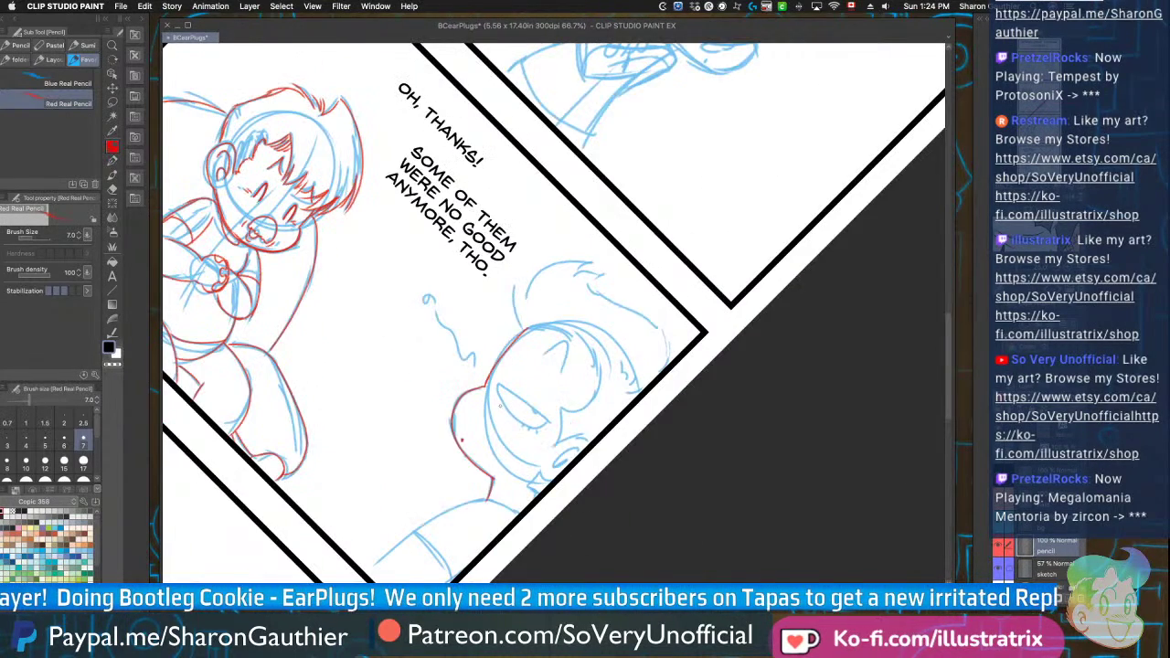
scroll(501, 410, up, 4)
mouse_move(645, 454)
mouse_down()
mouse_move(494, 334)
mouse_move(501, 394)
mouse_move(554, 441)
mouse_move(592, 454)
mouse_move(567, 392)
mouse_move(491, 336)
mouse_move(488, 383)
mouse_move(539, 440)
mouse_move(607, 468)
mouse_move(594, 419)
mouse_up()
key(super+z)
key(super+z)
drag(604, 470, 602, 484)
scroll(489, 454, down, 2)
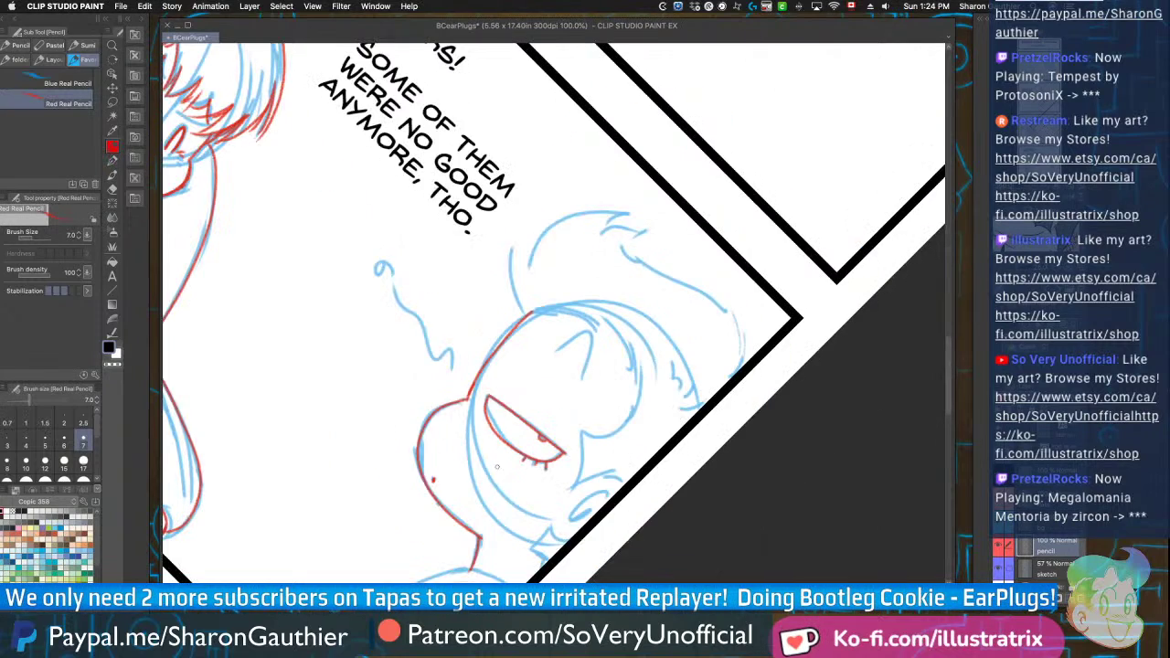
Return the canvas to upright and trace the second character's peaked eyebrow and the wavy line beside the face in red
key(minus)
key(minus)
key(minus)
drag(618, 340, 583, 339)
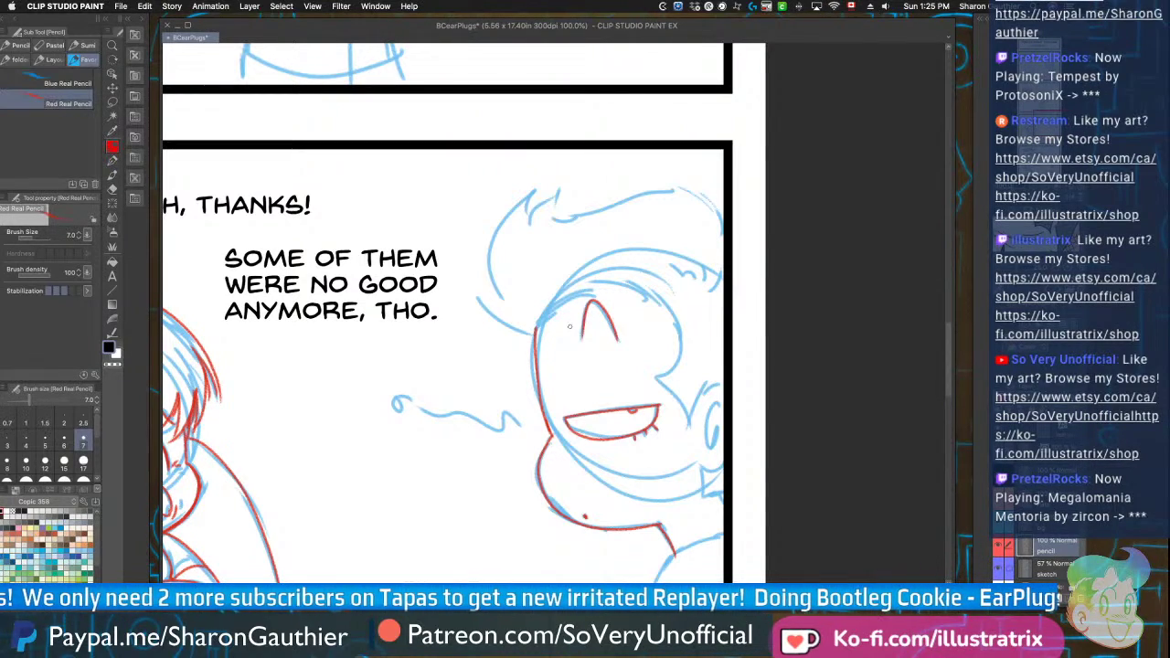
mouse_move(515, 423)
mouse_down()
mouse_move(412, 417)
mouse_move(397, 406)
mouse_up()
drag(543, 550, 462, 544)
Trace the second character's forehead and temple line and the partly visible ear in red
key(super+plus)
mouse_move(539, 157)
mouse_down()
mouse_move(581, 189)
mouse_move(545, 288)
mouse_move(594, 361)
mouse_up()
mouse_move(628, 303)
mouse_down()
mouse_move(599, 366)
mouse_move(657, 294)
mouse_up()
drag(644, 428, 621, 426)
mouse_move(655, 329)
mouse_down()
mouse_move(629, 395)
mouse_move(640, 384)
mouse_up()
mouse_move(623, 428)
mouse_down()
mouse_move(626, 467)
mouse_move(660, 483)
mouse_up()
Trace the second character's shoulder, arm and sleeve cuff in red beside the panel border
scroll(585, 408, down, 3)
scroll(560, 518, up, 2)
drag(658, 375, 582, 465)
scroll(590, 375, down, 3)
scroll(589, 375, up, 2)
mouse_move(660, 302)
mouse_down()
mouse_move(607, 354)
mouse_move(570, 512)
mouse_up()
mouse_move(673, 430)
mouse_down()
mouse_move(651, 528)
mouse_move(585, 438)
mouse_up()
scroll(580, 469, down, 3)
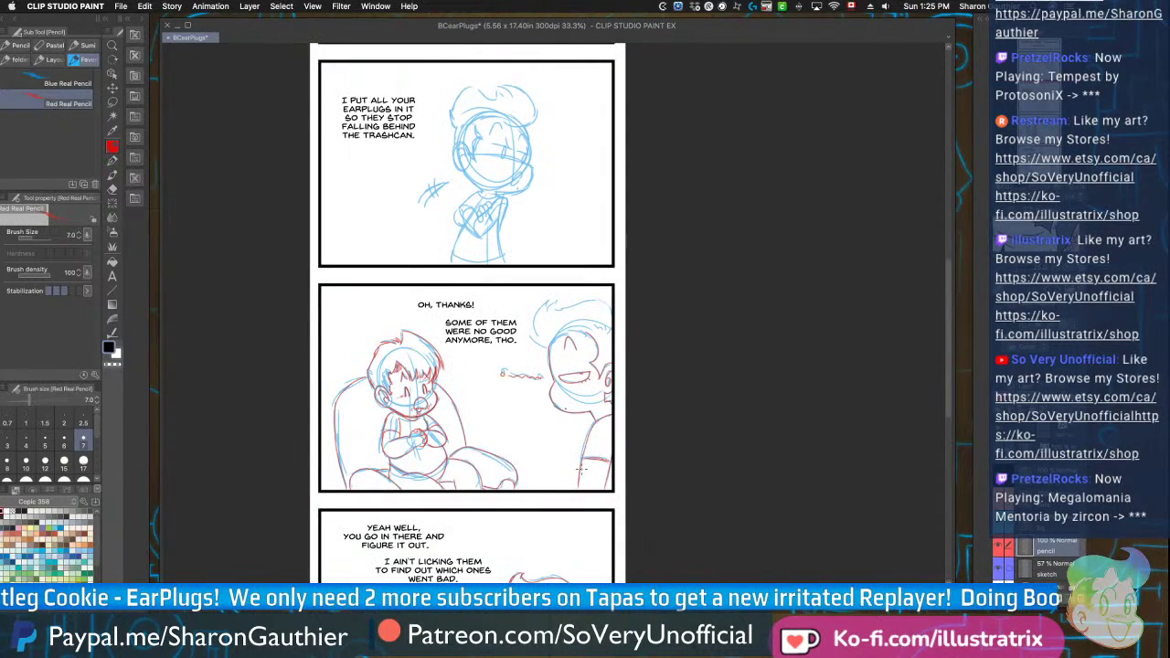
Trace the second character's hairline and outline the swept-up quiff in red as far as the panel border
scroll(604, 333, up, 4)
mouse_move(633, 336)
mouse_down()
mouse_move(610, 308)
mouse_move(582, 322)
mouse_move(593, 316)
mouse_move(516, 315)
mouse_move(553, 327)
mouse_move(430, 341)
mouse_move(360, 381)
mouse_up()
key(super+z)
mouse_move(505, 321)
mouse_down()
mouse_move(339, 387)
mouse_move(354, 376)
mouse_move(309, 371)
mouse_move(271, 315)
mouse_move(297, 342)
mouse_move(307, 211)
mouse_move(365, 185)
mouse_move(395, 220)
mouse_move(510, 183)
mouse_move(629, 209)
mouse_move(606, 179)
mouse_move(644, 215)
mouse_up()
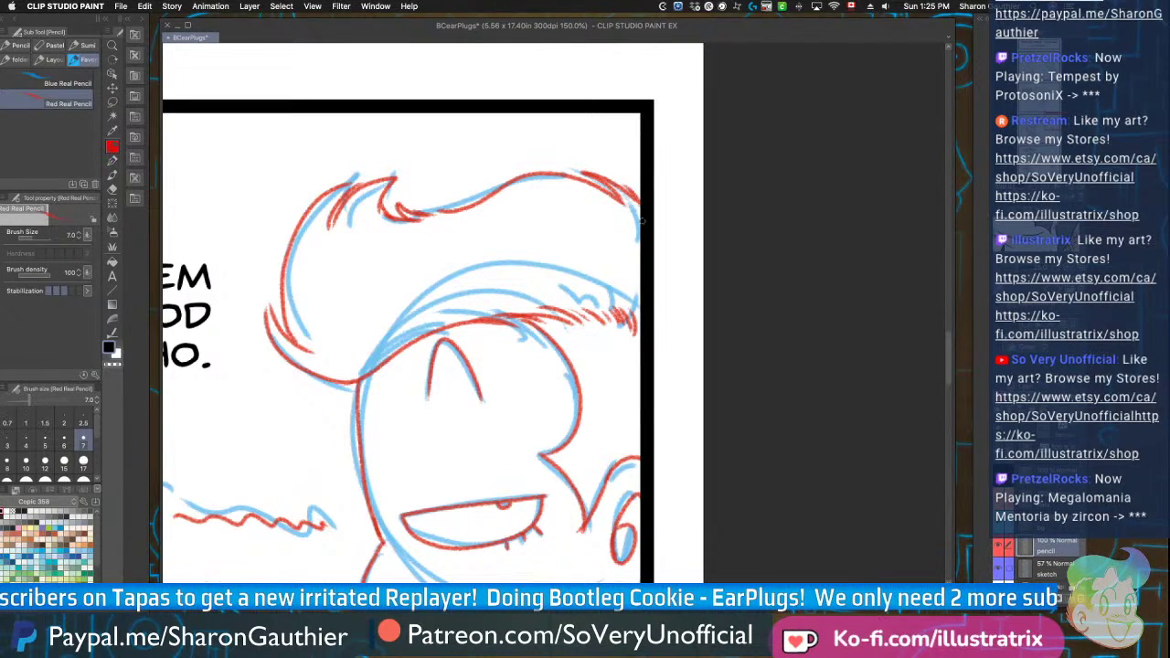
Trace the side of the face, rounded cheek and chin in red on the character in the "I put all your earplugs in it" panel
key(super+0)
key(super+minus)
key(super+minus)
key(super+plus)
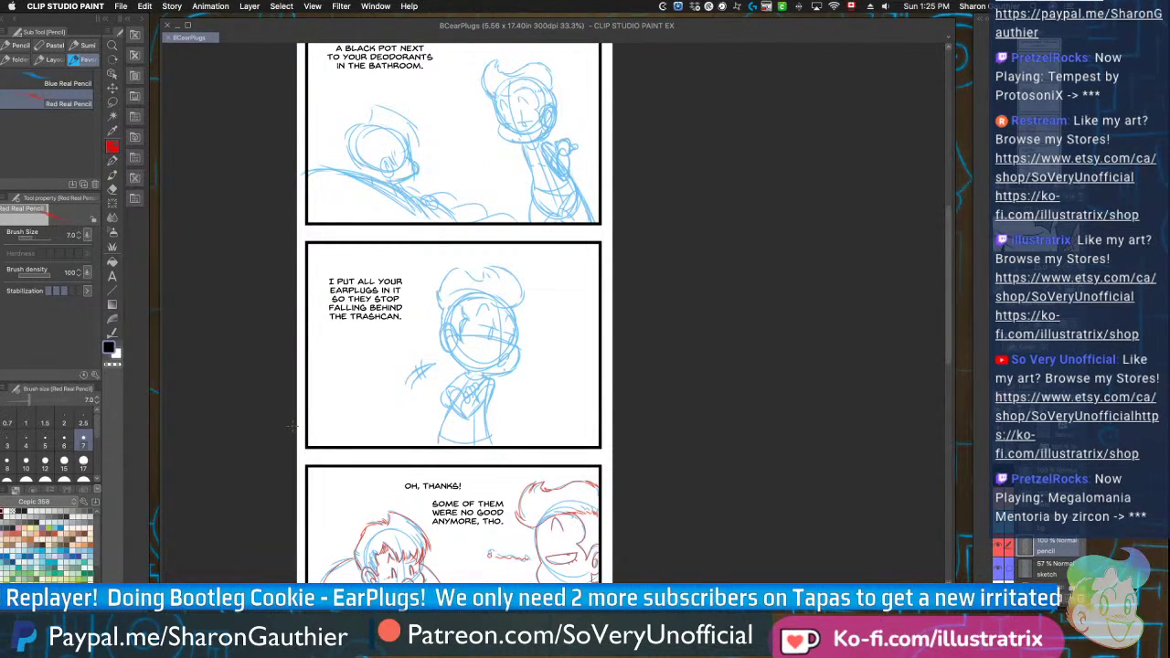
key(super+plus)
key(super+plus)
key(super+plus)
key(super+plus)
key(super+minus)
key(super+plus)
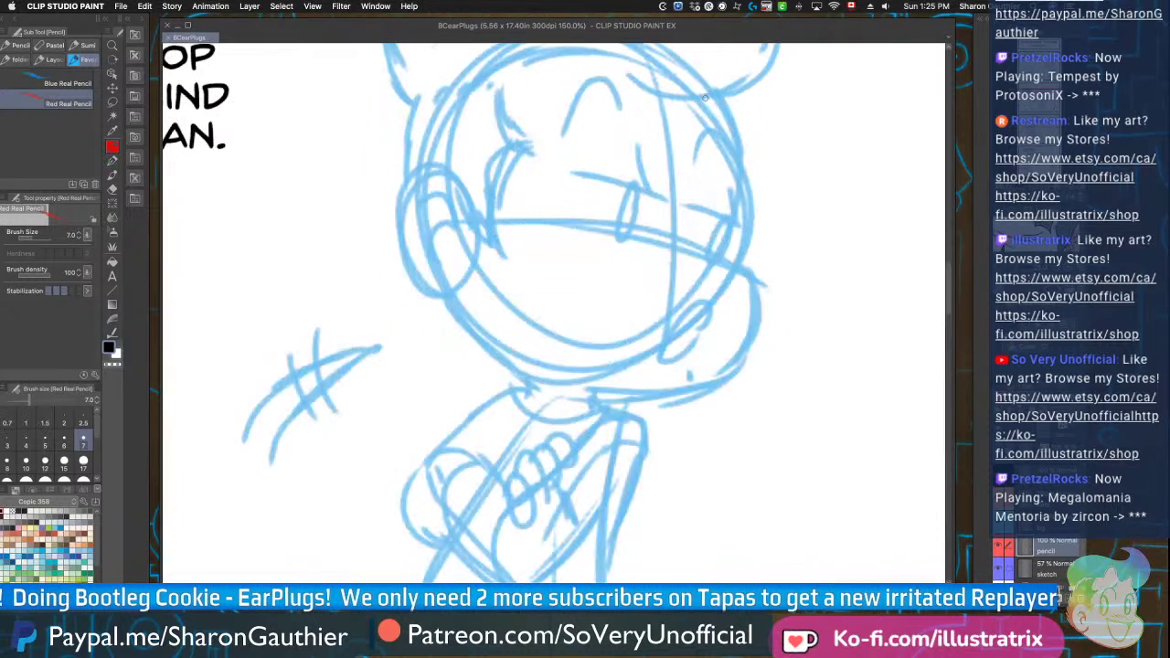
mouse_move(707, 98)
mouse_down()
mouse_move(743, 220)
mouse_move(731, 265)
mouse_move(760, 320)
mouse_up()
key(super+z)
mouse_move(739, 261)
mouse_down()
mouse_move(759, 332)
mouse_move(704, 384)
mouse_up()
drag(757, 336, 647, 399)
drag(725, 373, 603, 395)
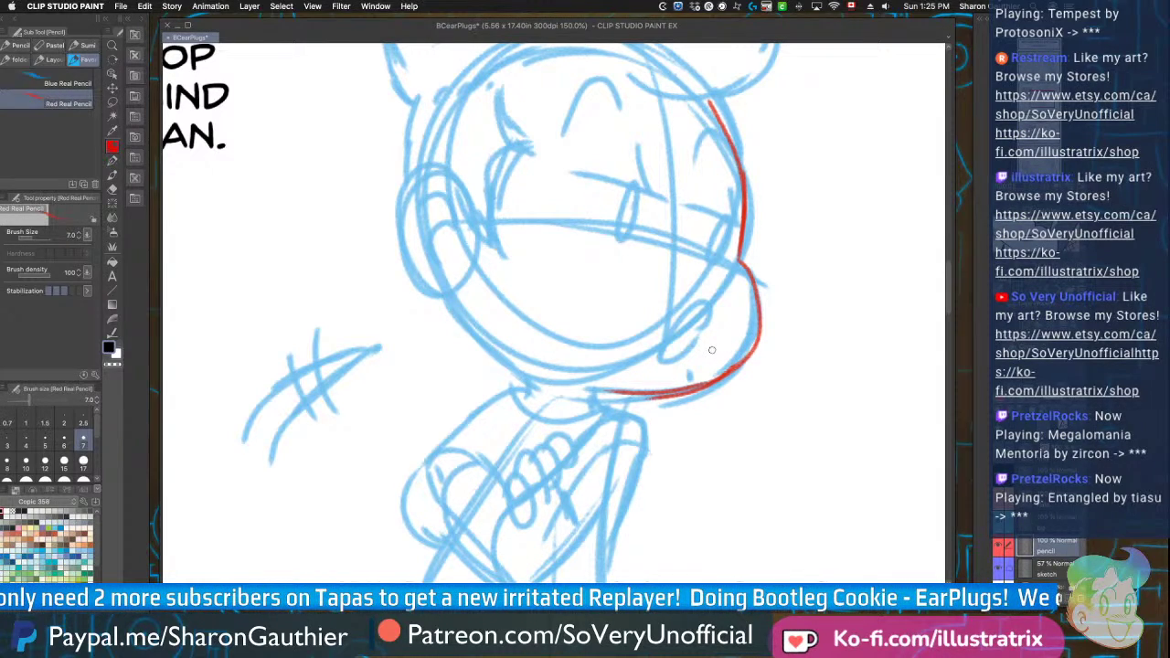
key(super+z)
mouse_move(739, 262)
mouse_down()
mouse_move(755, 344)
mouse_move(681, 386)
mouse_up()
Trace the character's narrow oval mouth and hatch the blush marks under the eye in red
drag(714, 298, 668, 355)
mouse_move(706, 269)
mouse_down()
mouse_move(690, 246)
mouse_move(651, 241)
mouse_up()
scroll(519, 465, down, 2)
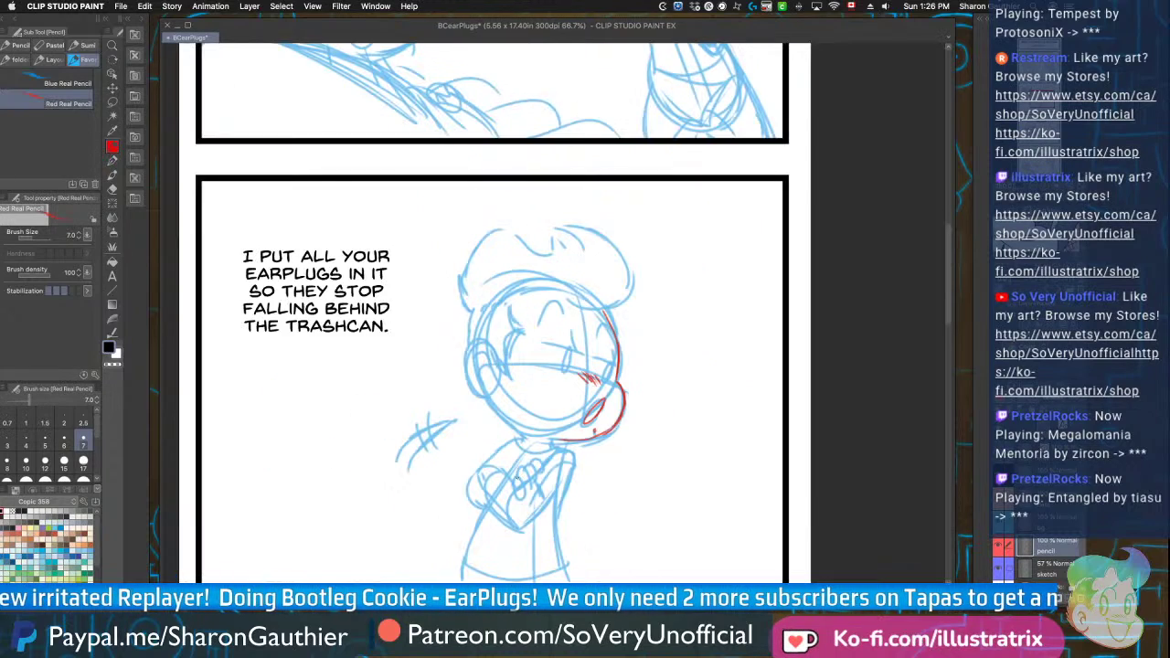
scroll(501, 348, up, 3)
Trace the character's ear and the scalloped hairline at the temple in red
mouse_move(528, 358)
mouse_down()
mouse_move(457, 462)
mouse_move(514, 485)
mouse_up()
mouse_move(467, 377)
mouse_down()
mouse_move(476, 338)
mouse_move(509, 419)
mouse_move(493, 457)
mouse_up()
mouse_move(573, 168)
mouse_down()
mouse_move(601, 271)
mouse_move(574, 395)
mouse_up()
drag(531, 340, 578, 404)
Trace the character's half-closed eyes with their pupils and lashes, and the two eyebrows in red
drag(742, 261, 770, 341)
mouse_move(647, 309)
mouse_down()
mouse_move(779, 345)
mouse_move(738, 336)
mouse_up()
drag(865, 309, 873, 380)
drag(809, 354, 868, 375)
drag(852, 369, 836, 417)
drag(859, 245, 837, 278)
mouse_move(656, 234)
mouse_down()
mouse_move(667, 210)
mouse_move(716, 226)
mouse_up()
Trace the jawline below the ear and both sides of the short neck in red
scroll(561, 306, down, 3)
scroll(548, 393, up, 2)
mouse_move(537, 340)
mouse_down()
mouse_move(598, 395)
mouse_move(594, 420)
mouse_up()
mouse_move(671, 416)
mouse_down()
mouse_move(648, 416)
mouse_move(656, 437)
mouse_up()
Trace the fingers of the hand resting on the folded arm in red as overlapping ovals
scroll(512, 356, down, 2)
scroll(540, 416, up, 3)
mouse_move(550, 403)
mouse_down()
mouse_move(576, 440)
mouse_move(566, 375)
mouse_move(586, 434)
mouse_up()
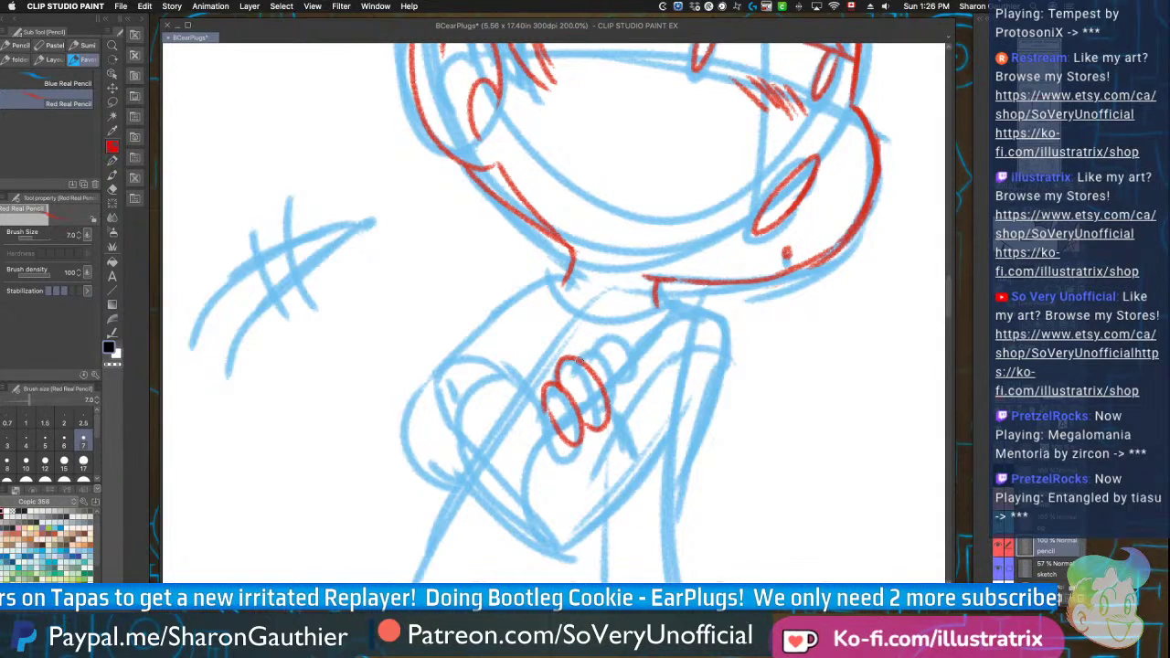
drag(593, 348, 604, 410)
drag(612, 331, 622, 383)
Trace both shoulders, sleeves and the folded forearms around the hand in red
mouse_move(652, 301)
mouse_down()
mouse_move(712, 322)
mouse_move(675, 542)
mouse_up()
mouse_move(697, 397)
mouse_down()
mouse_move(579, 541)
mouse_move(553, 555)
mouse_up()
mouse_move(548, 416)
mouse_down()
mouse_move(446, 384)
mouse_move(453, 414)
mouse_move(460, 404)
mouse_move(576, 550)
mouse_up()
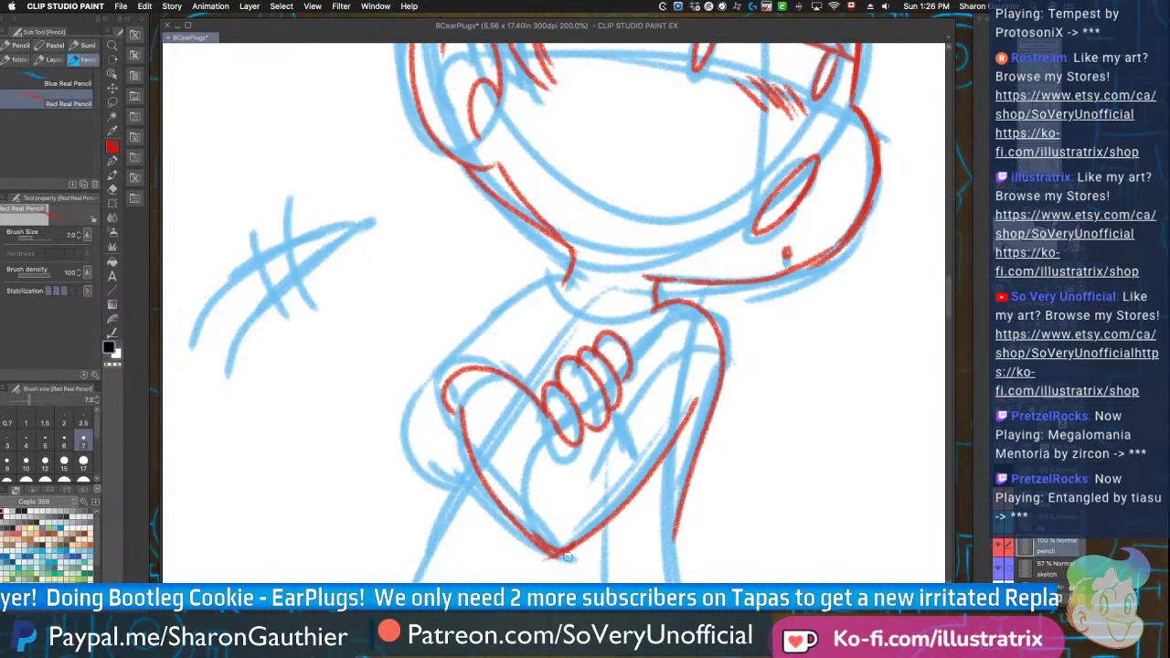
drag(647, 476, 619, 427)
mouse_move(620, 348)
mouse_down()
mouse_move(666, 307)
mouse_move(561, 283)
mouse_move(494, 373)
mouse_up()
mouse_move(570, 269)
mouse_down()
mouse_move(527, 289)
mouse_move(457, 486)
mouse_move(475, 487)
mouse_up()
drag(494, 368, 460, 353)
scroll(448, 356, down, 3)
scroll(431, 441, up, 2)
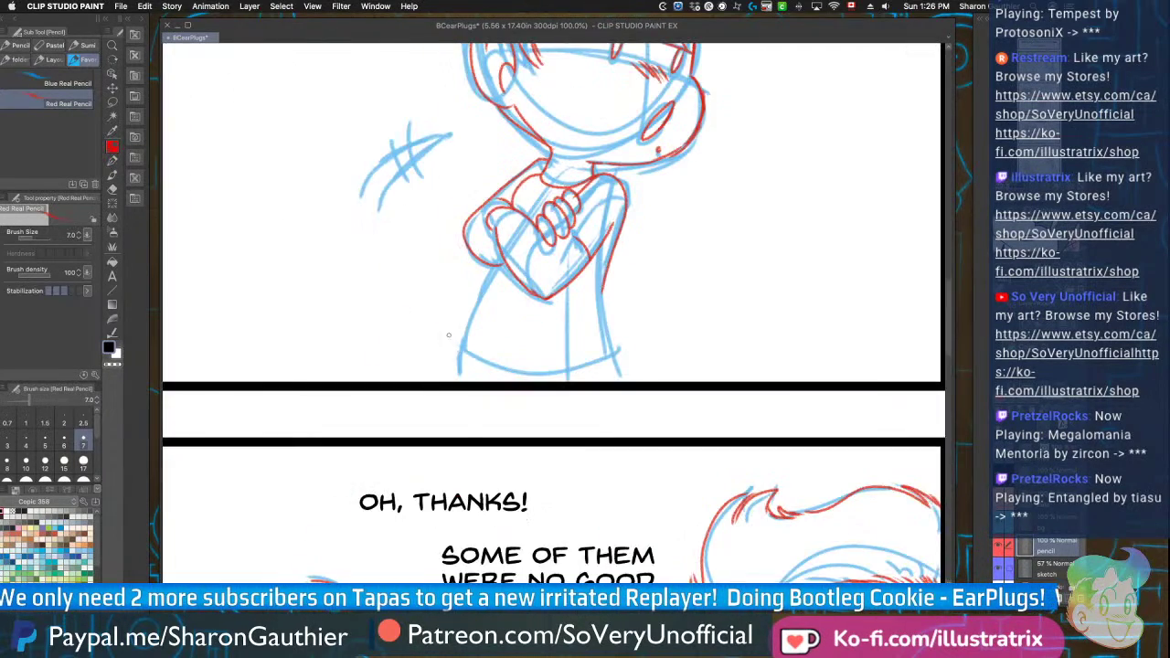
Trace the sides and curved hem of the shirt in red, and add two curved motion lines beside the ear
scroll(477, 278, up, 1)
drag(523, 230, 451, 467)
drag(728, 265, 778, 466)
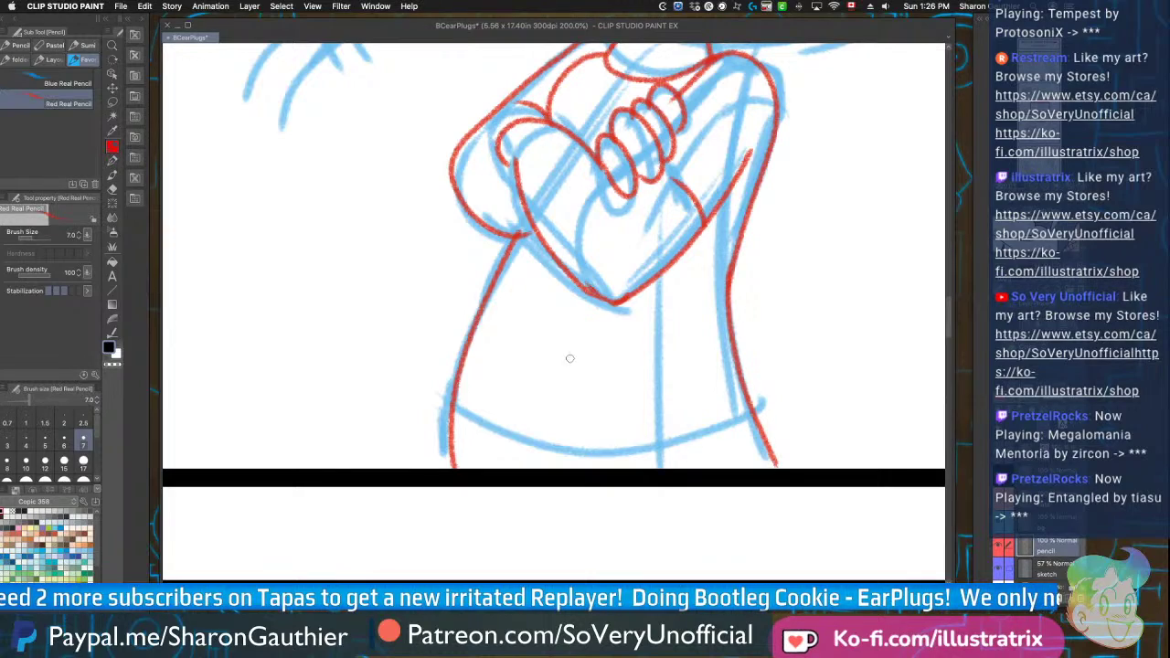
drag(457, 407, 755, 402)
scroll(575, 447, down, 4)
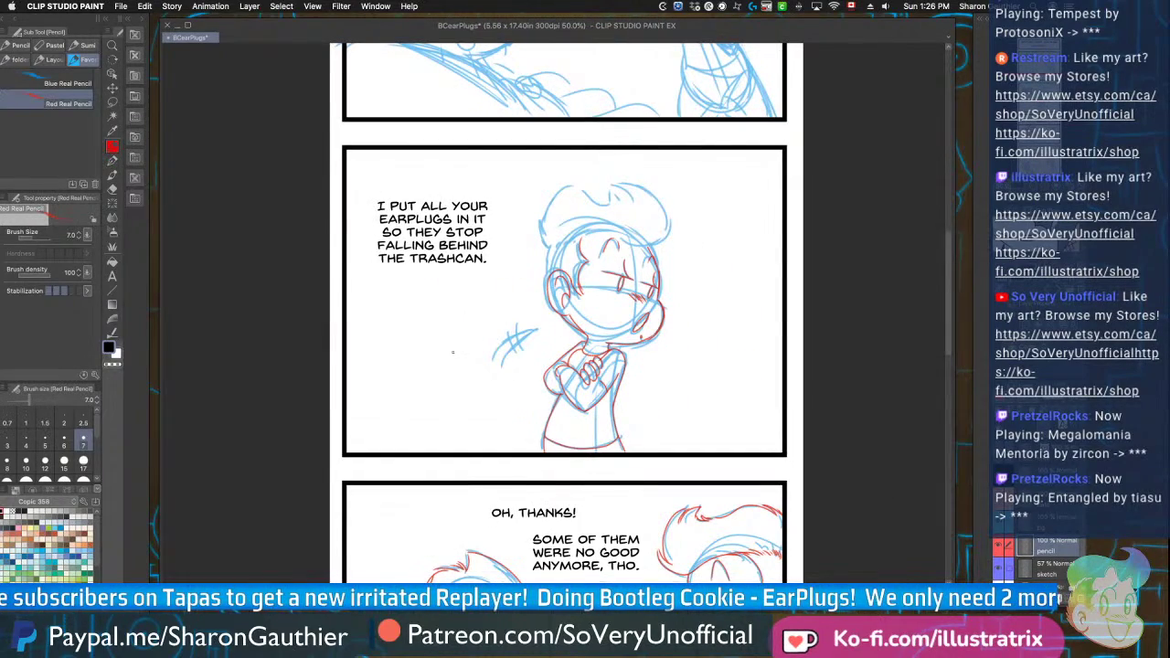
scroll(451, 351, up, 5)
mouse_move(695, 261)
mouse_down()
mouse_move(661, 326)
mouse_move(644, 322)
mouse_up()
Tilt the canvas clockwise and trace the back of the character's head above the ear in red
scroll(601, 341, down, 3)
key(minus)
key(minus)
key(minus)
key(minus)
key(minus)
key(minus)
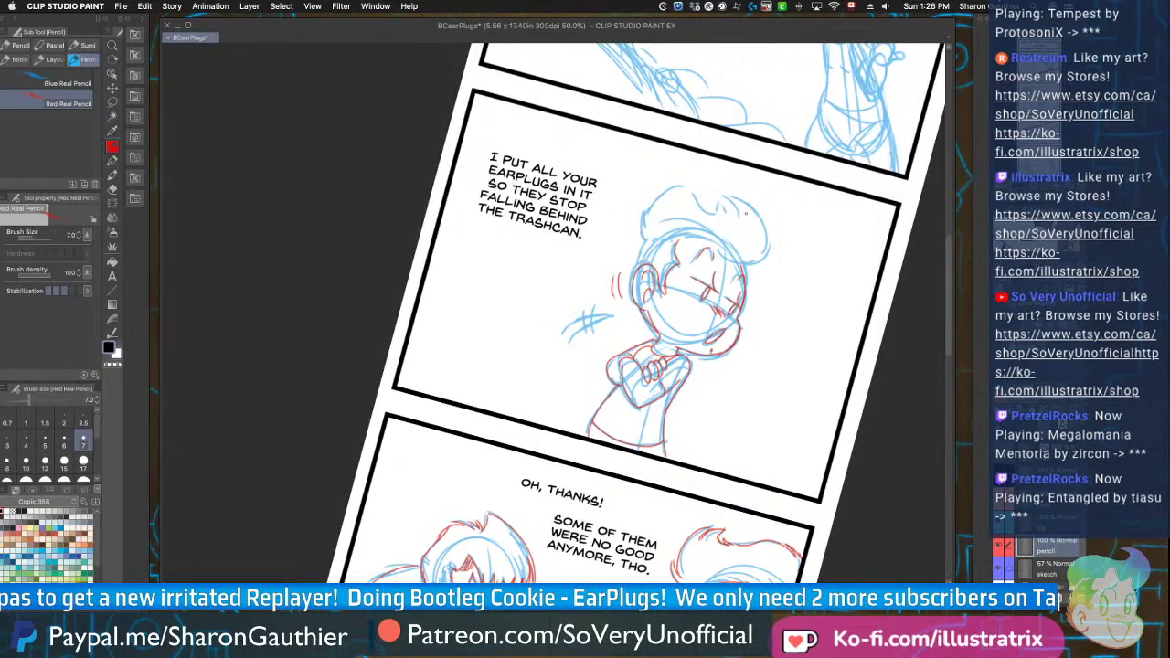
scroll(745, 213, up, 4)
drag(528, 327, 505, 393)
drag(547, 324, 503, 422)
key(super+z)
key(super+z)
drag(549, 323, 498, 434)
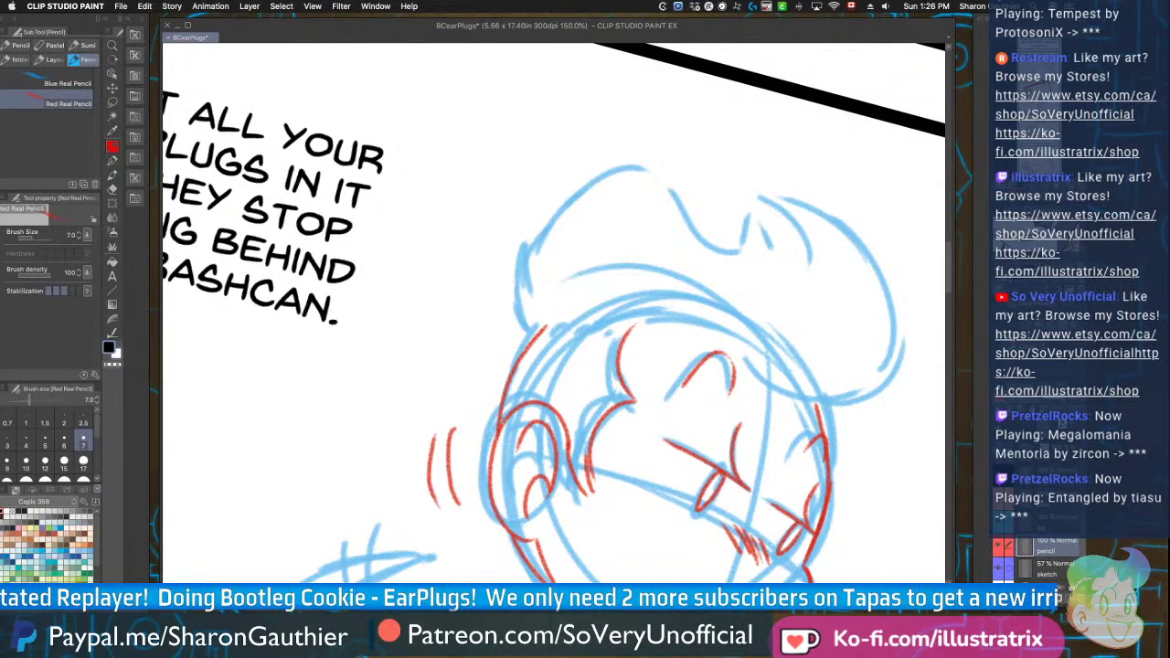
Trace the hairline strokes and outline the swept-up quiff with its pointed tufts in red
drag(553, 327, 557, 320)
mouse_move(560, 324)
mouse_down()
mouse_move(587, 295)
mouse_move(642, 317)
mouse_up()
mouse_move(537, 335)
mouse_down()
mouse_move(519, 279)
mouse_move(530, 236)
mouse_move(677, 188)
mouse_move(821, 265)
mouse_move(880, 261)
mouse_move(911, 347)
mouse_move(864, 395)
mouse_up()
mouse_move(611, 313)
mouse_down()
mouse_move(878, 399)
mouse_move(831, 471)
mouse_up()
key(super+minus)
key(super+minus)
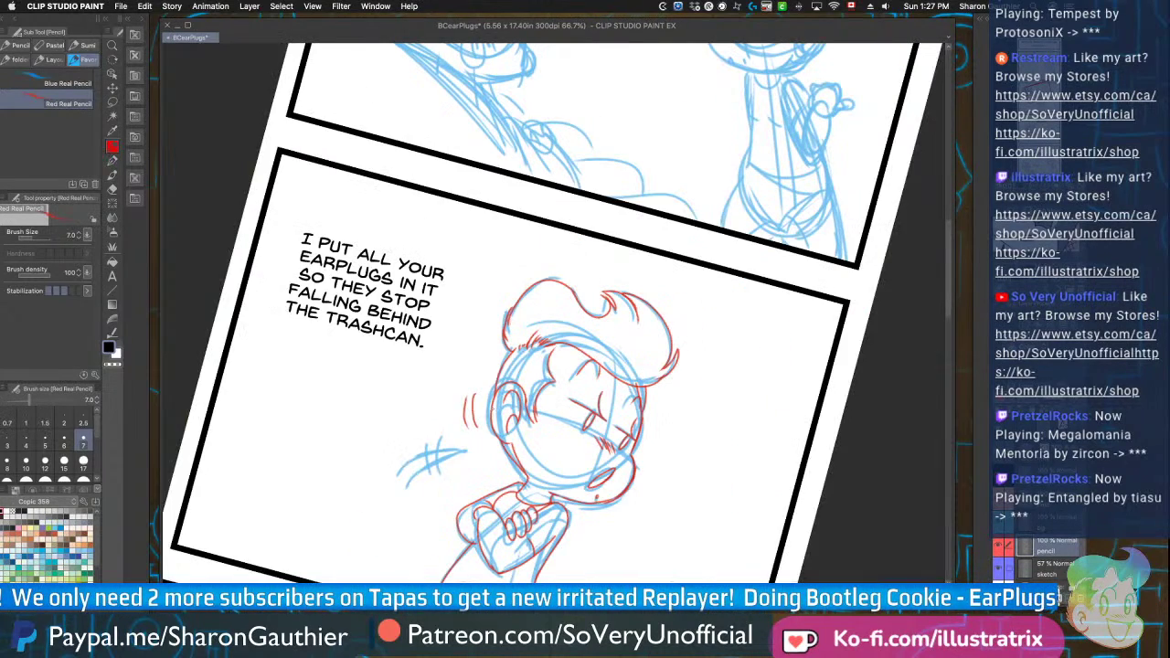
key(minus)
key(minus)
scroll(704, 348, up, 6)
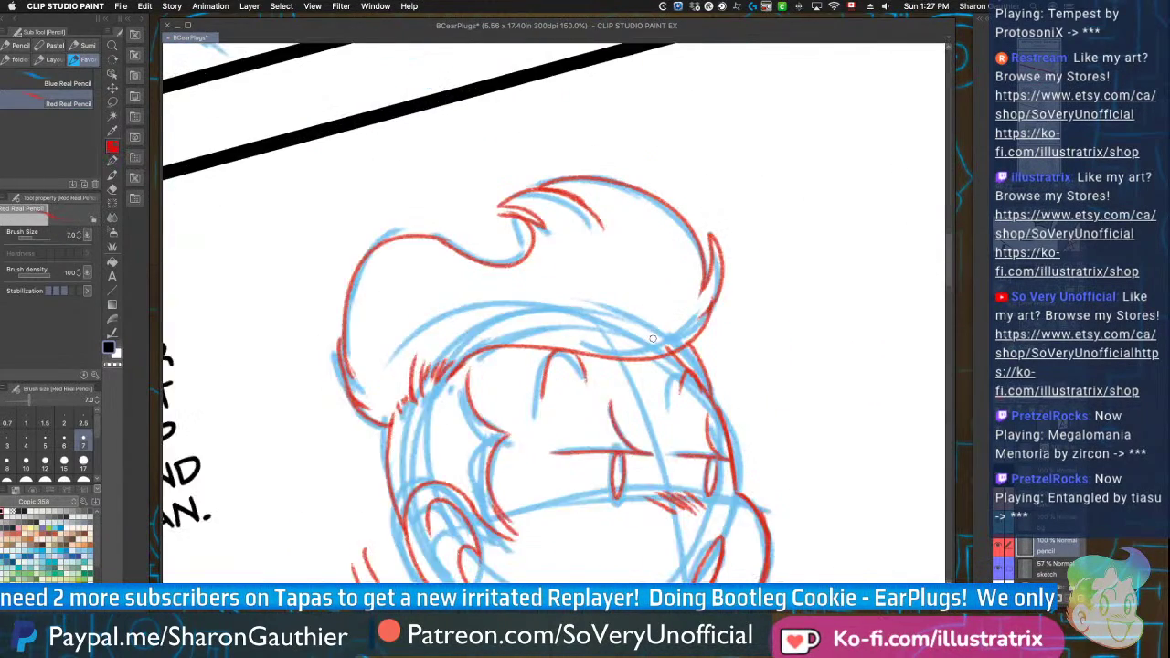
scroll(741, 451, down, 6)
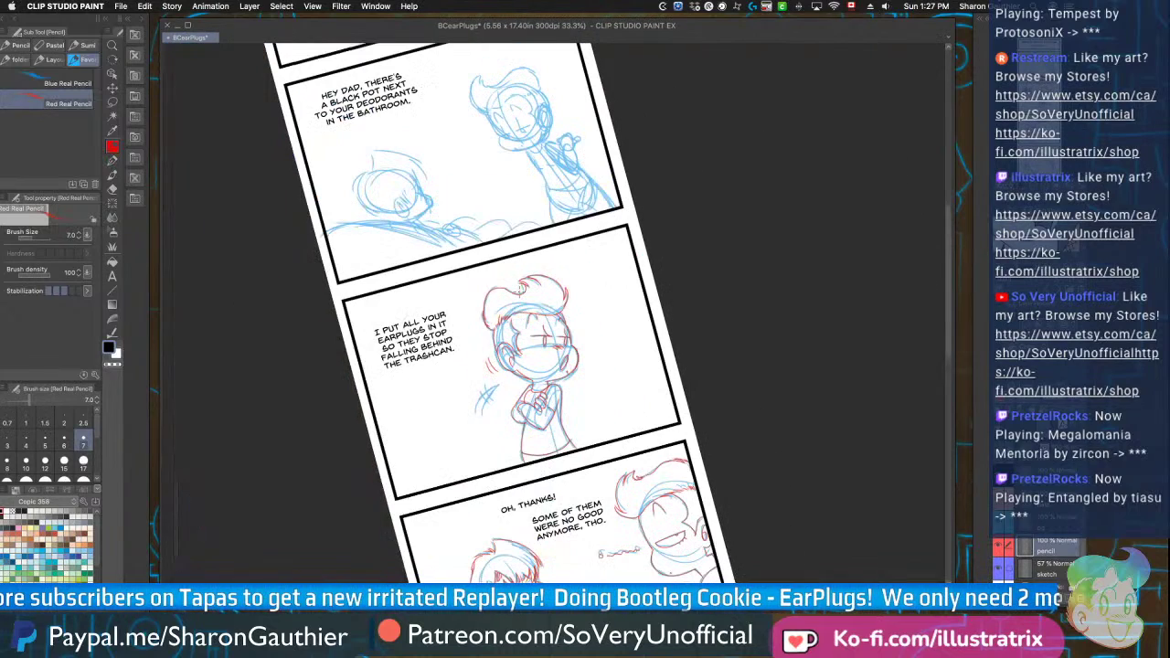
Return the canvas to upright and trace the face edge, cheek, chin and collar of the standing character in the "Hey Dad" panel
key(asciicircum)
scroll(448, 354, down, 1)
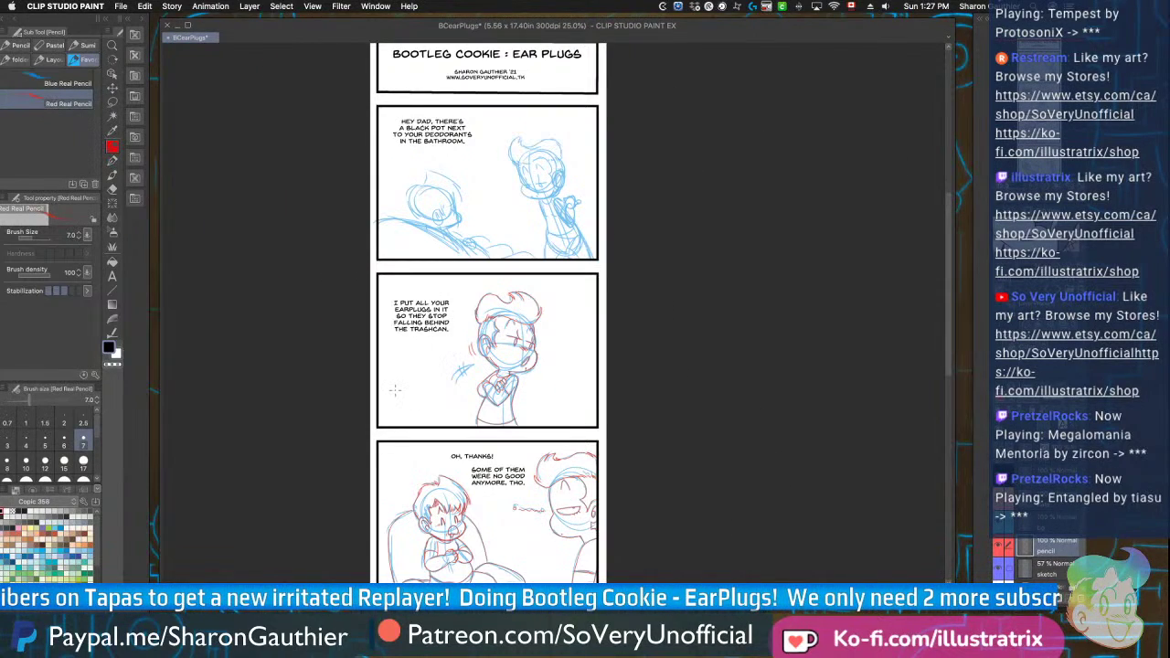
scroll(466, 408, down, 2)
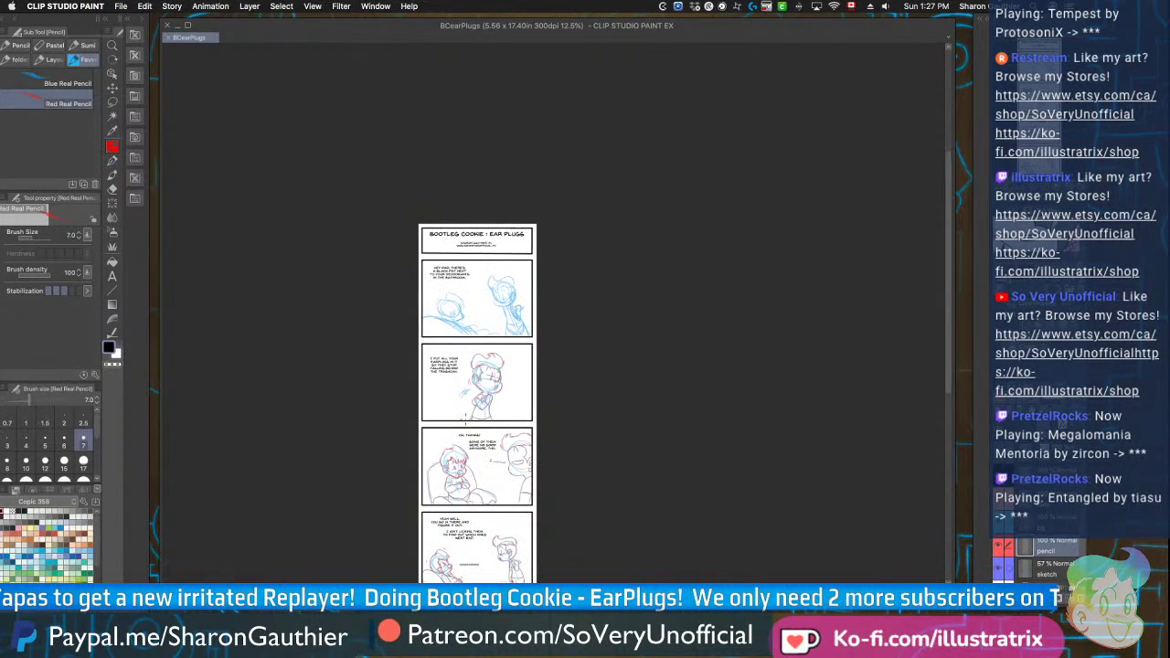
scroll(488, 260, up, 4)
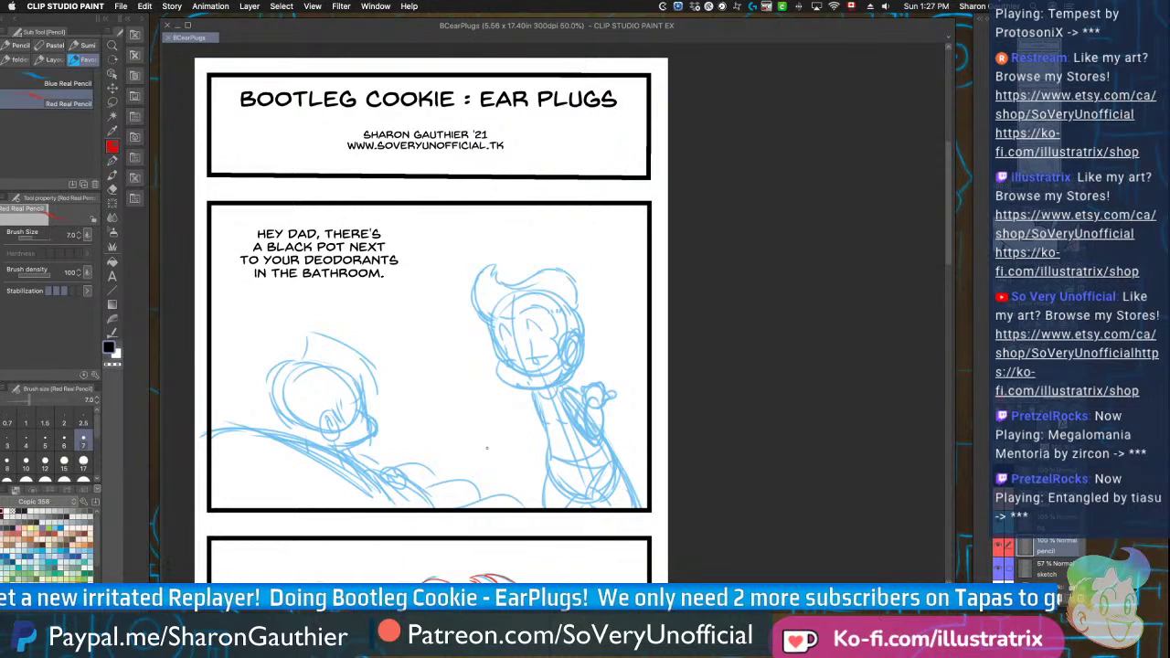
scroll(486, 447, up, 3)
drag(454, 168, 479, 290)
key(super+z)
mouse_move(455, 181)
mouse_down()
mouse_move(483, 289)
mouse_move(470, 305)
mouse_move(601, 371)
mouse_up()
key(super+z)
mouse_move(476, 287)
mouse_down()
mouse_move(472, 334)
mouse_move(609, 379)
mouse_move(560, 377)
mouse_move(604, 377)
mouse_move(609, 391)
mouse_move(656, 371)
mouse_up()
key(super+z)
drag(526, 362, 545, 369)
Trace the standing character's half-closed eyes with their lid lines and small pupils in red
drag(567, 228, 560, 289)
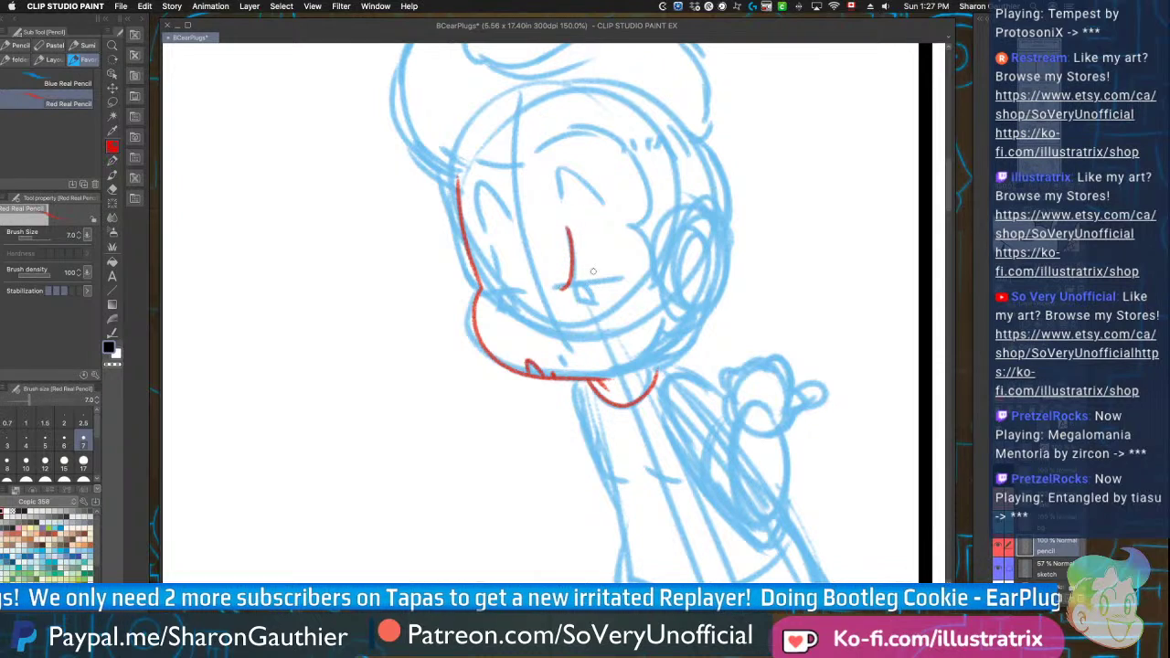
key(super+z)
drag(568, 226, 549, 288)
drag(623, 276, 545, 289)
drag(494, 256, 485, 291)
drag(590, 299, 569, 299)
drag(498, 291, 514, 301)
drag(499, 305, 516, 298)
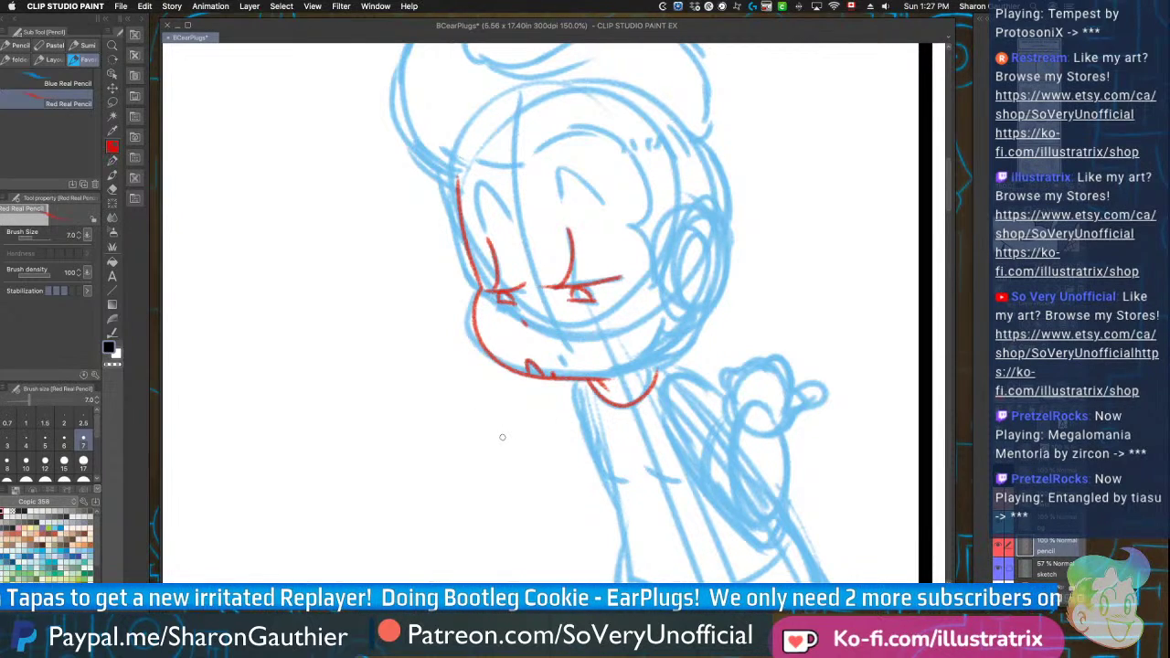
Trace the standing character's two peaked eyebrows and the scalloped hairline in front of the ear in red
scroll(502, 437, down, 3)
scroll(524, 327, up, 3)
drag(536, 347, 578, 348)
drag(448, 365, 474, 366)
drag(601, 291, 631, 426)
Trace the standing character's ear with its inner folds and the jaw and neck line beneath it in red
mouse_move(652, 359)
mouse_down()
mouse_move(632, 423)
mouse_move(687, 362)
mouse_move(660, 461)
mouse_up()
key(ctrl+z)
mouse_move(651, 368)
mouse_down()
mouse_move(660, 457)
mouse_move(605, 508)
mouse_up()
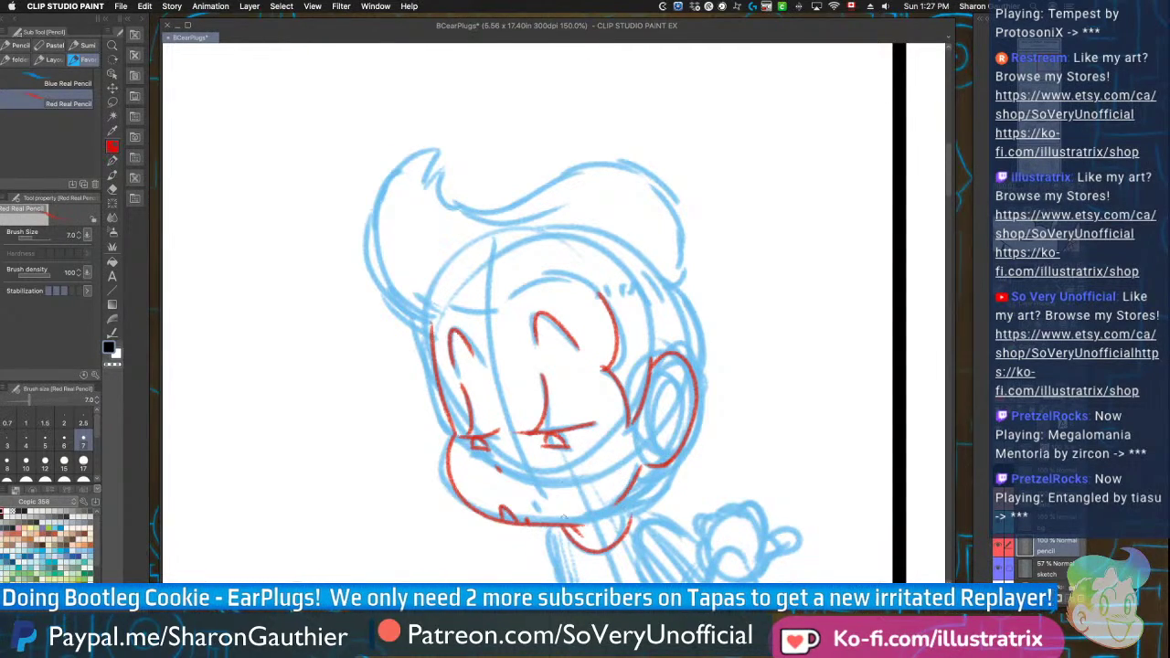
drag(590, 522, 664, 470)
mouse_move(682, 398)
mouse_down()
mouse_move(645, 437)
mouse_move(656, 440)
mouse_up()
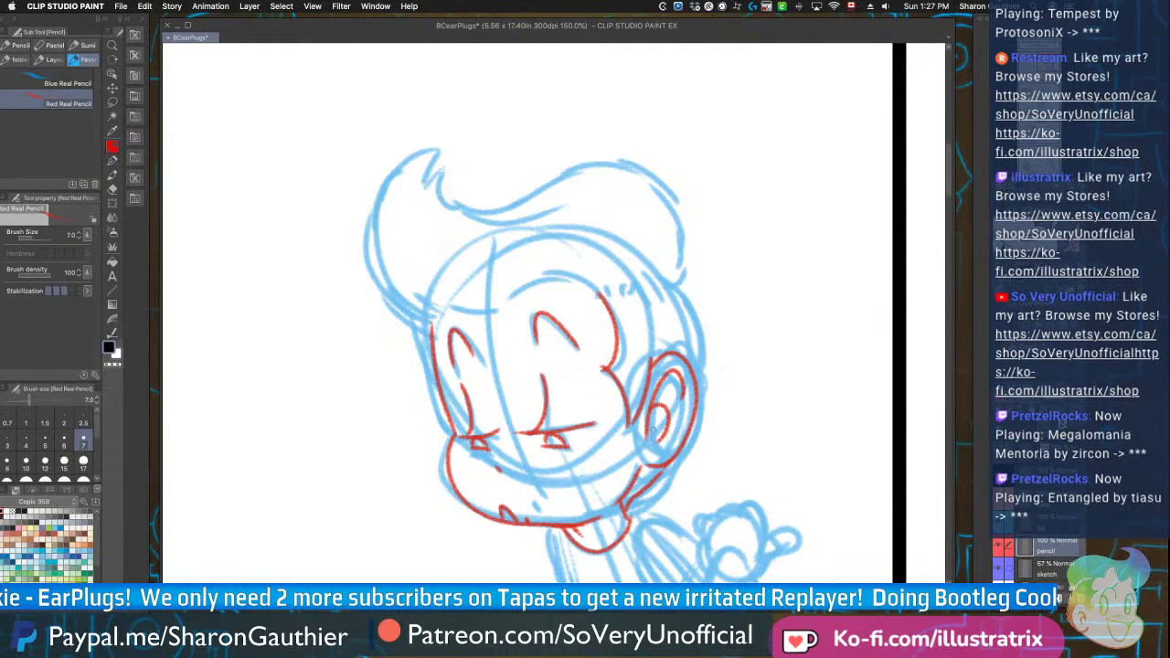
Trace the back of the standing character's head, the hairline and the swept-up quiff in red
mouse_move(699, 399)
mouse_down()
mouse_move(705, 349)
mouse_move(664, 286)
mouse_up()
mouse_move(615, 300)
mouse_down()
mouse_move(640, 265)
mouse_move(664, 286)
mouse_move(480, 213)
mouse_up()
drag(448, 167, 489, 209)
drag(599, 292, 446, 312)
mouse_move(421, 294)
mouse_down()
mouse_move(450, 313)
mouse_move(439, 317)
mouse_move(384, 192)
mouse_move(437, 155)
mouse_up()
mouse_move(440, 159)
mouse_down()
mouse_move(412, 198)
mouse_move(448, 162)
mouse_up()
drag(442, 314, 435, 377)
Add two short red motion lines beside the standing character's ear
scroll(422, 349, down, 4)
scroll(454, 407, up, 2)
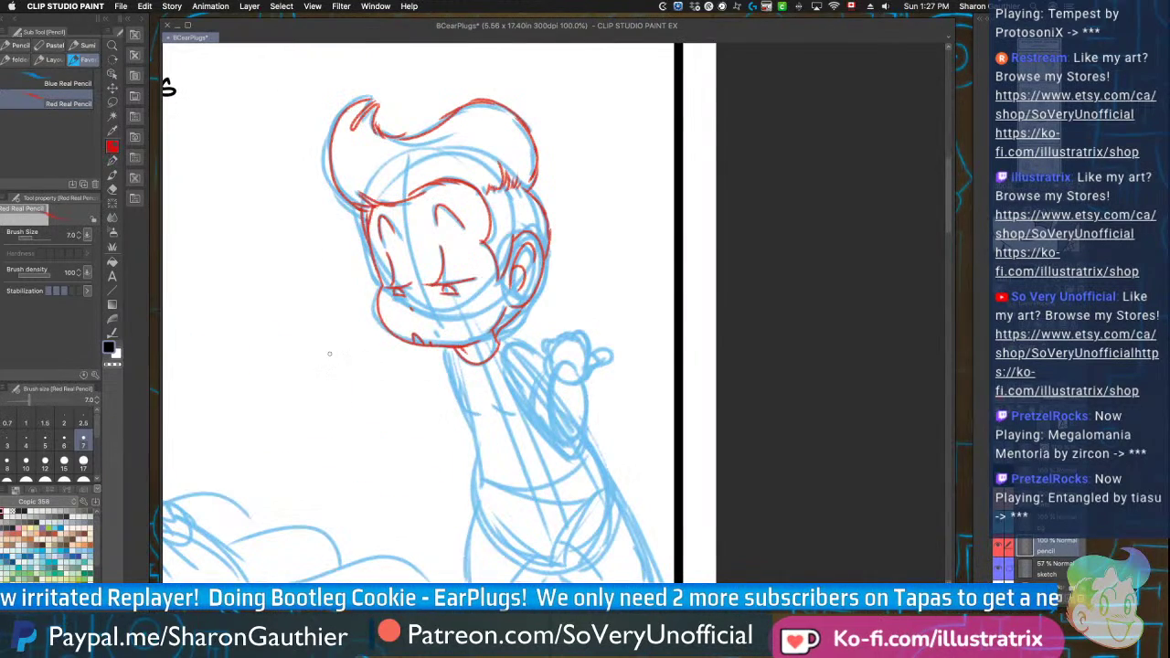
drag(566, 227, 569, 262)
drag(573, 229, 575, 262)
Trace the standing character's raised hand in red, with its curled fingers and outstretched thumb
scroll(503, 375, up, 1)
scroll(526, 367, up, 1)
mouse_move(578, 326)
mouse_down()
mouse_move(551, 344)
mouse_move(570, 393)
mouse_up()
drag(566, 347, 564, 372)
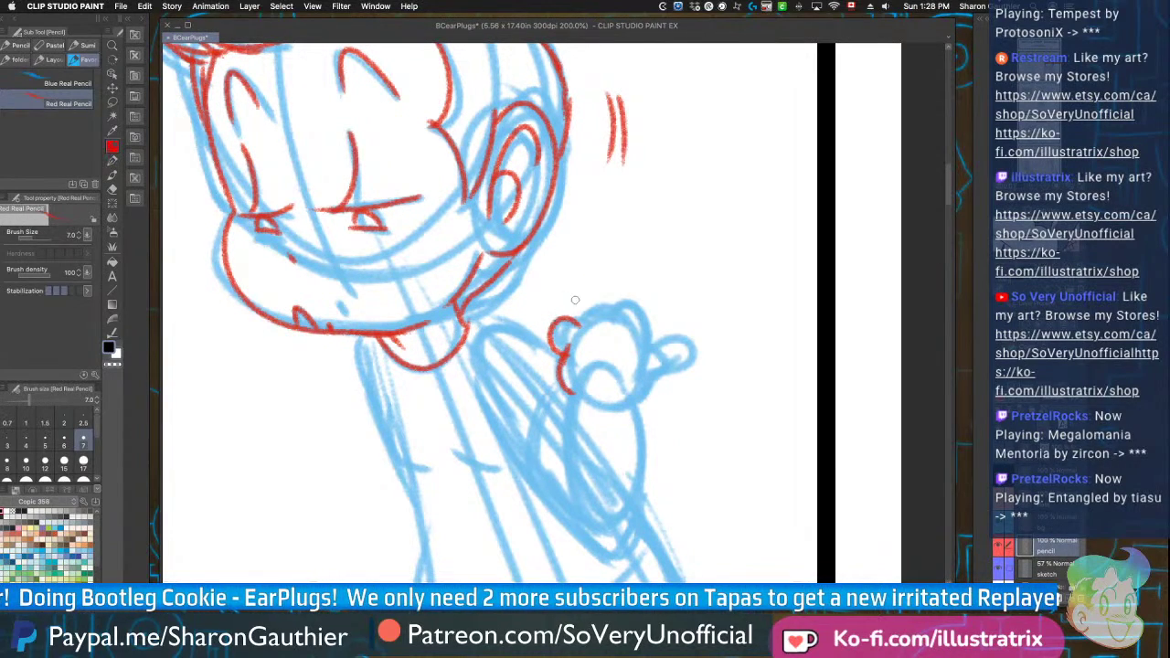
mouse_move(600, 322)
mouse_down()
mouse_move(571, 324)
mouse_move(645, 327)
mouse_move(649, 359)
mouse_move(667, 374)
mouse_move(684, 354)
mouse_move(634, 397)
mouse_up()
key(super+z)
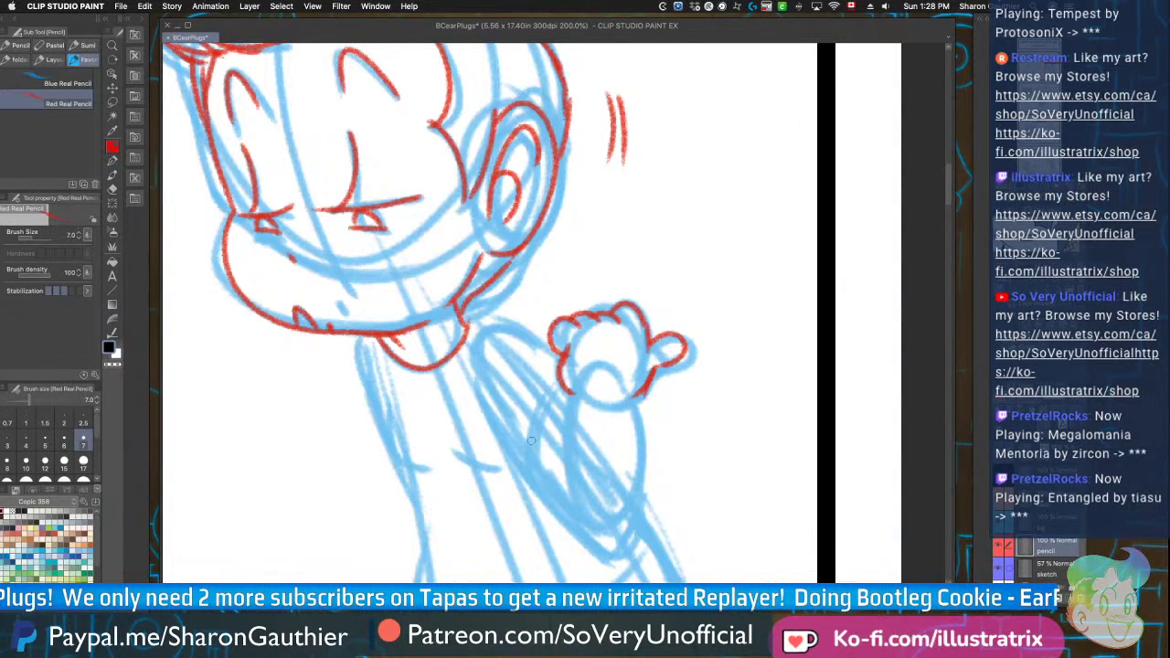
Trace the bent arm from the shoulder around the elbow to the wrist and the sleeve opening in red
scroll(536, 444, down, 1)
scroll(535, 461, up, 2)
drag(606, 237, 607, 460)
mouse_move(559, 135)
mouse_down()
mouse_move(405, 161)
mouse_move(463, 319)
mouse_move(611, 498)
mouse_move(739, 249)
mouse_up()
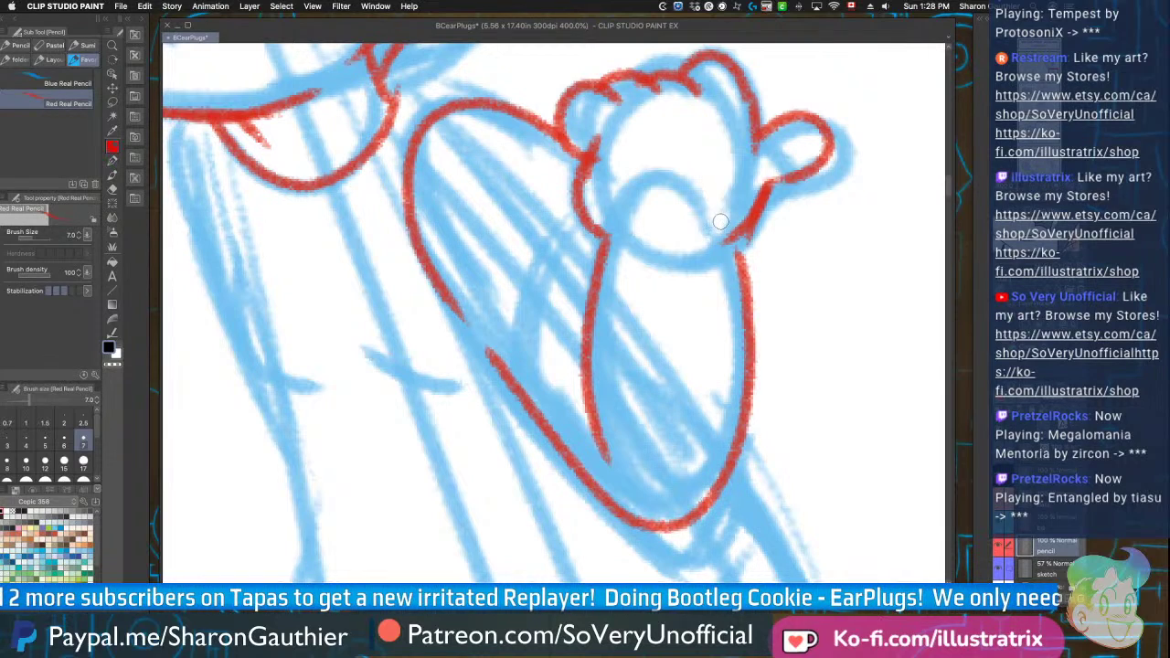
mouse_move(599, 231)
mouse_down()
mouse_move(528, 356)
mouse_move(548, 413)
mouse_up()
scroll(596, 219, down, 5)
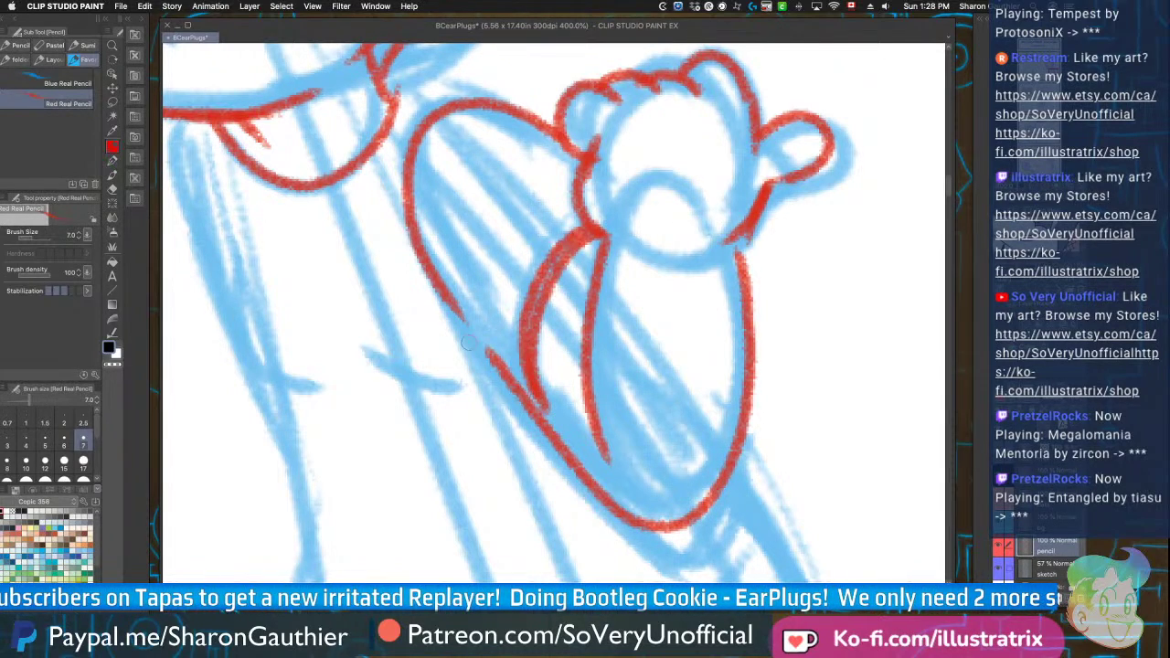
Trace the standing character's front shoulder and sleeve and the short line across the chest in red
mouse_move(434, 324)
mouse_down()
mouse_move(426, 345)
mouse_move(455, 367)
mouse_up()
drag(462, 360, 499, 371)
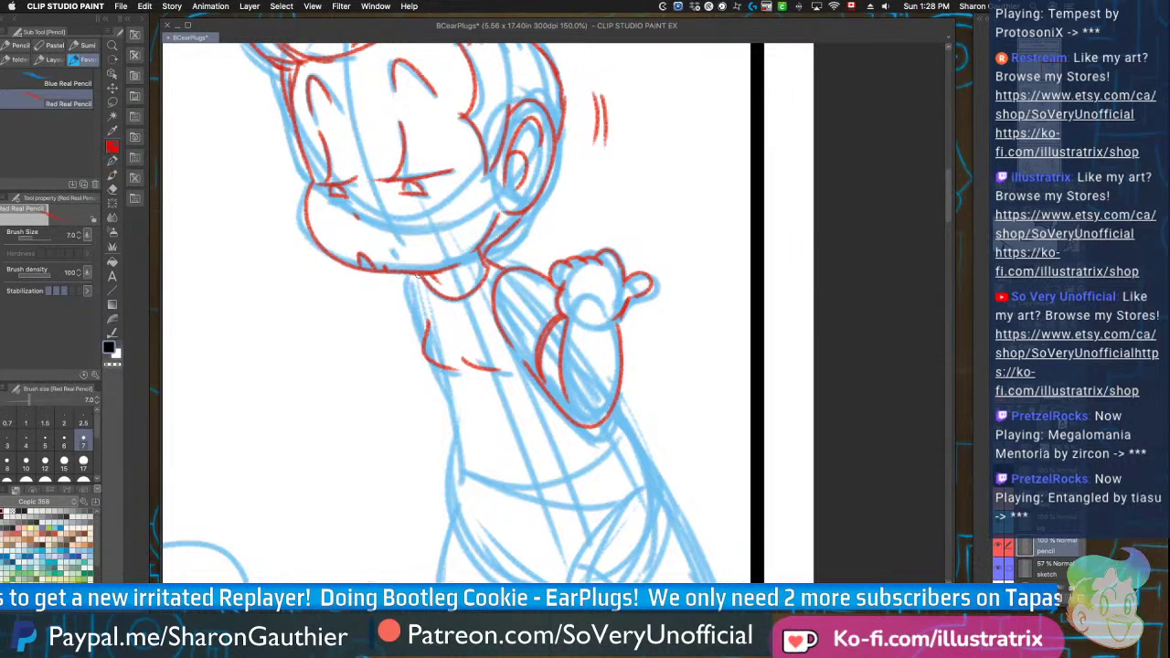
scroll(412, 374, down, 4)
scroll(442, 346, up, 4)
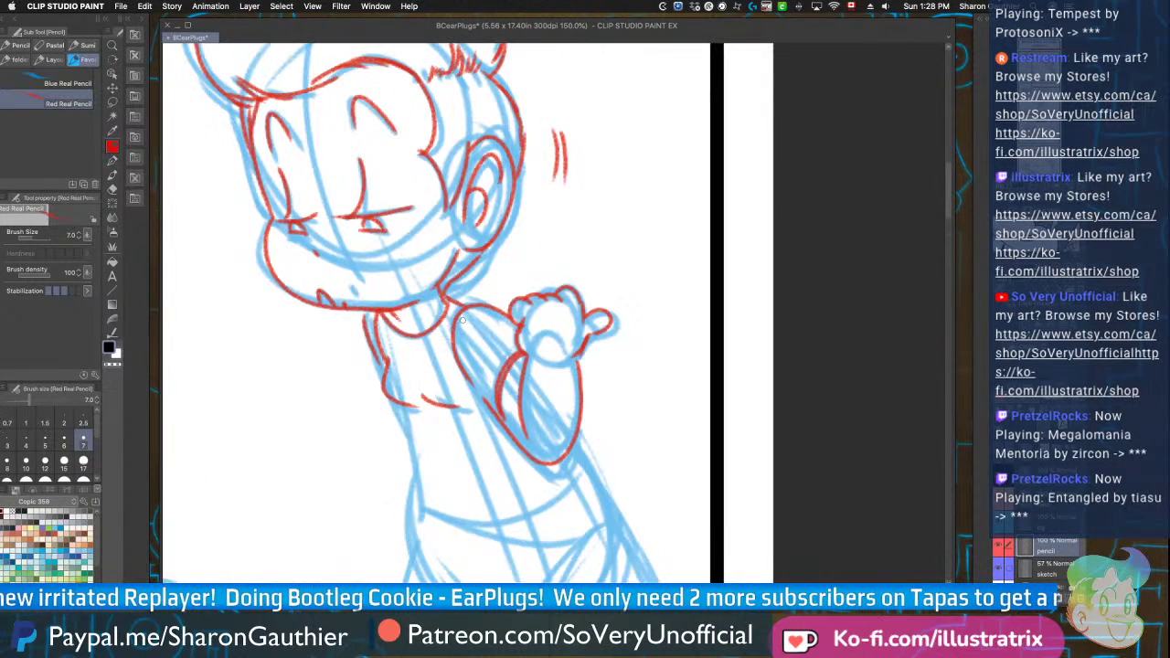
scroll(486, 418, down, 2)
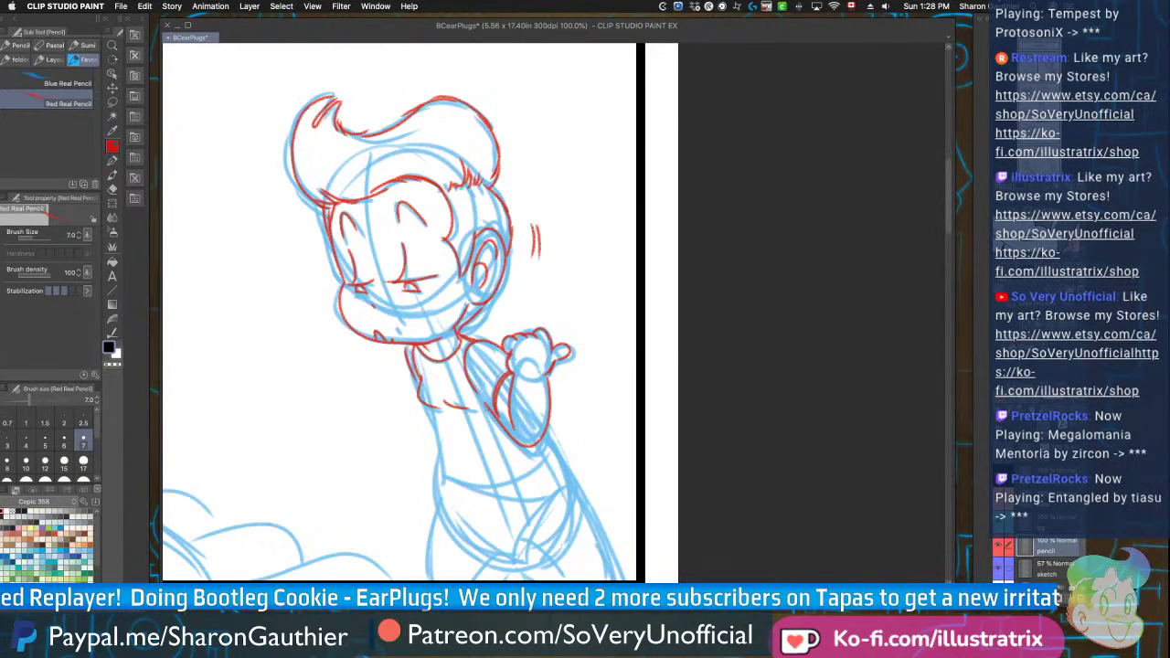
Trace the front and back of the standing character's torso and the outer leg lines down to the panel border
scroll(398, 312, down, 2)
scroll(398, 312, up, 4)
drag(407, 266, 420, 418)
drag(454, 455, 541, 488)
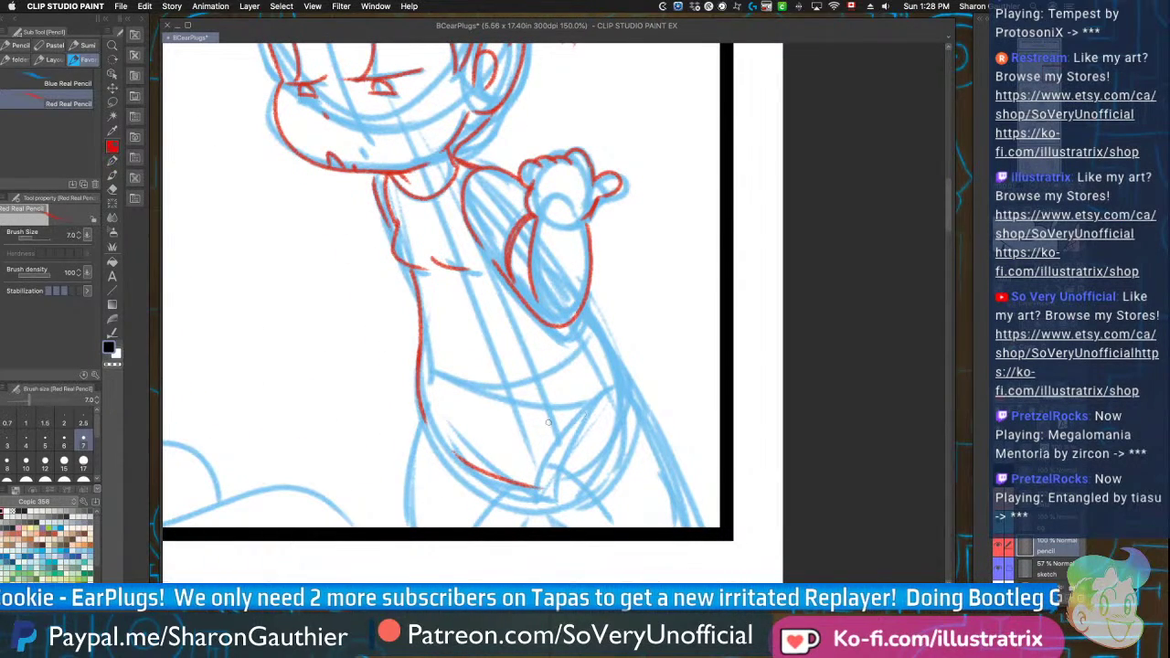
drag(585, 313, 695, 526)
drag(420, 418, 412, 526)
drag(542, 488, 575, 526)
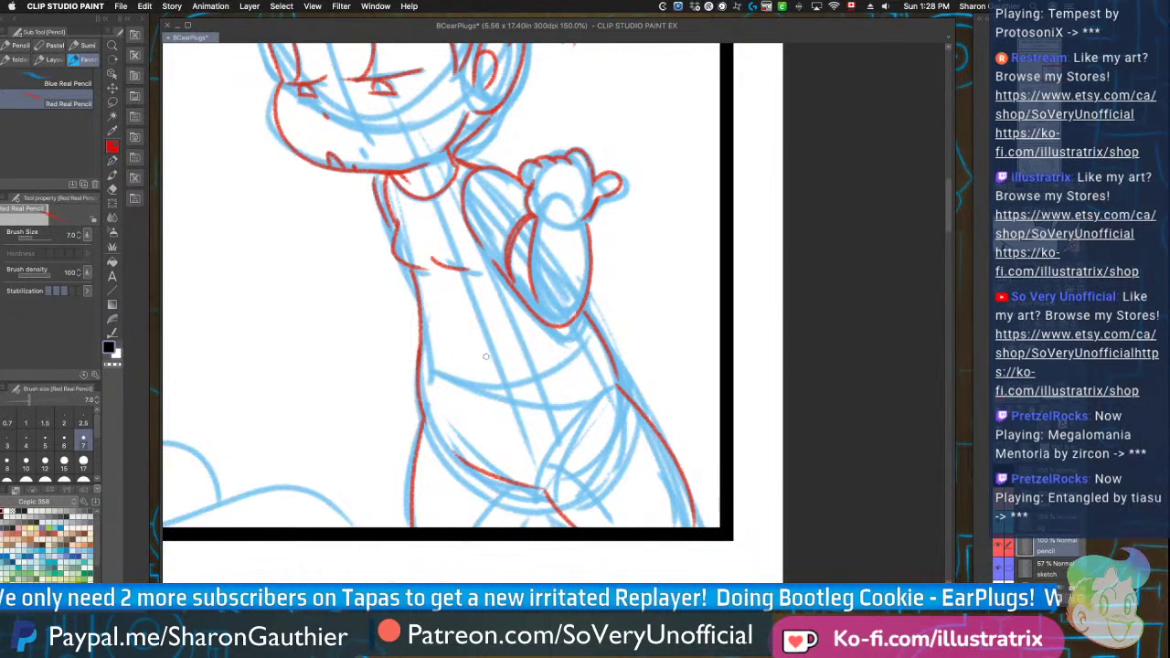
Trace the curved shirt hem, inner leg line and back edge of the leg in red to finish the lower body
drag(607, 353, 430, 395)
drag(519, 481, 505, 528)
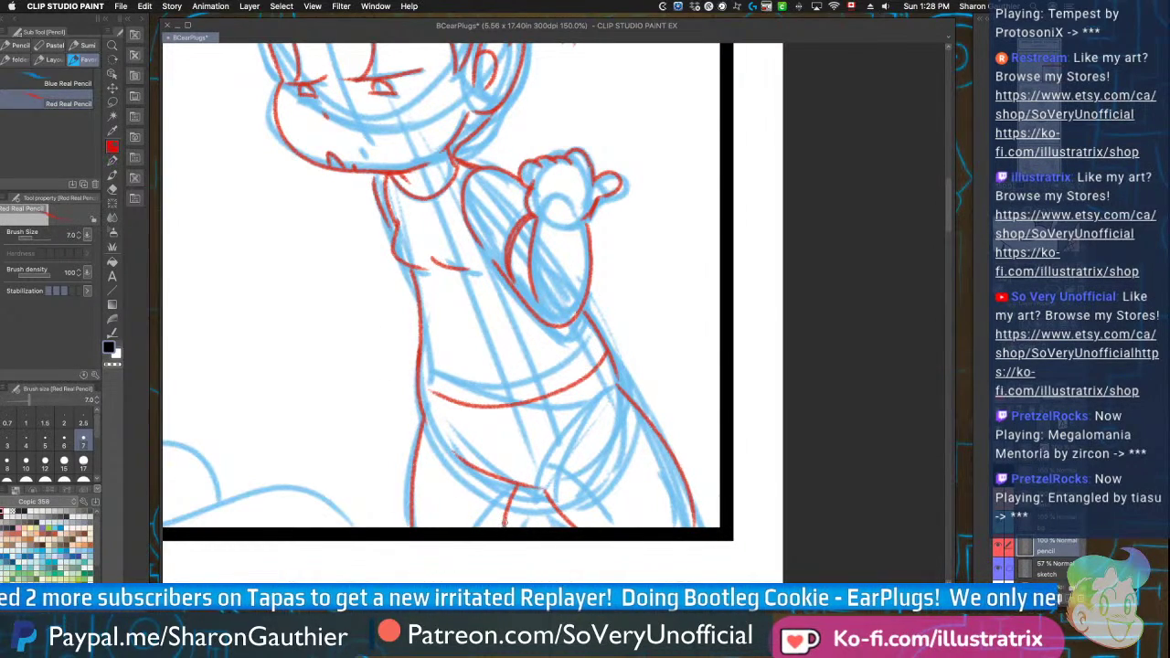
drag(620, 377, 689, 529)
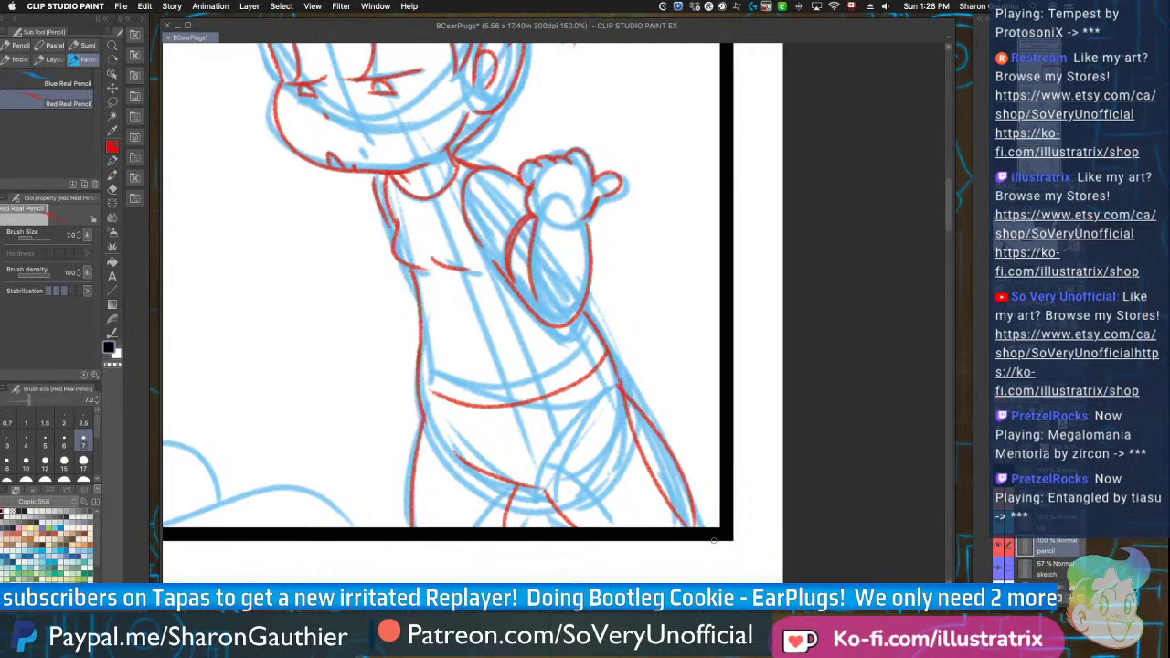
mouse_move(625, 389)
mouse_down()
mouse_move(661, 433)
mouse_move(656, 420)
mouse_move(698, 521)
mouse_up()
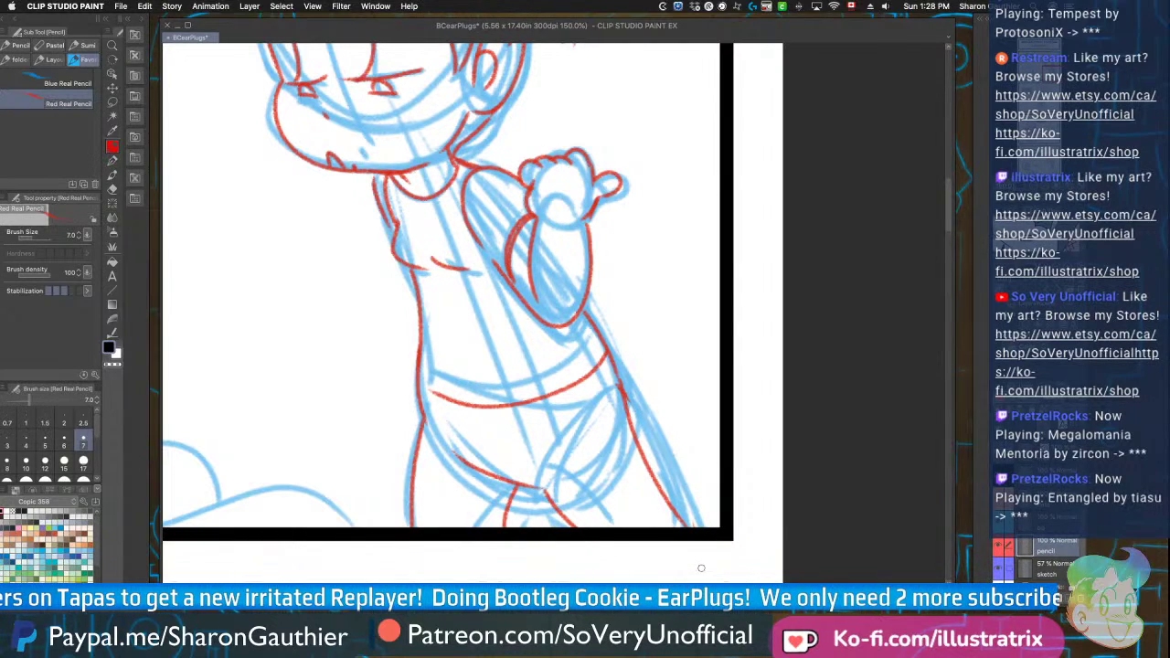
drag(576, 433, 550, 454)
scroll(412, 481, down, 4)
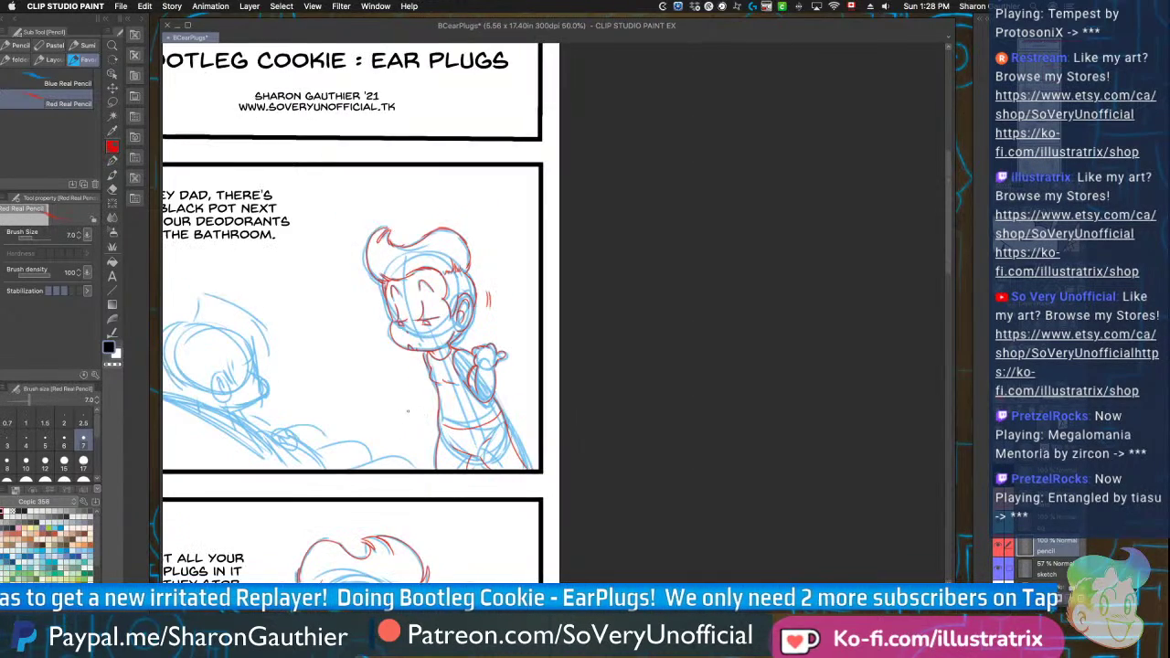
Trace the sloping upper edge of the furniture below the seated character's head in red
scroll(411, 476, up, 5)
key(ctrl+z)
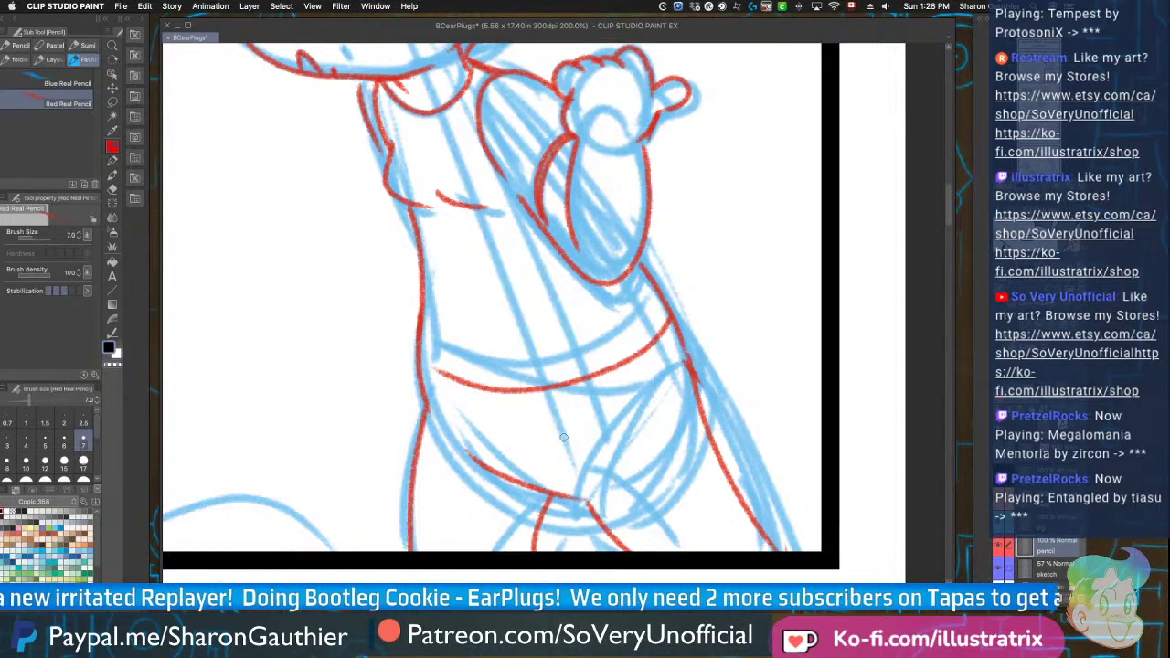
scroll(585, 496, down, 4)
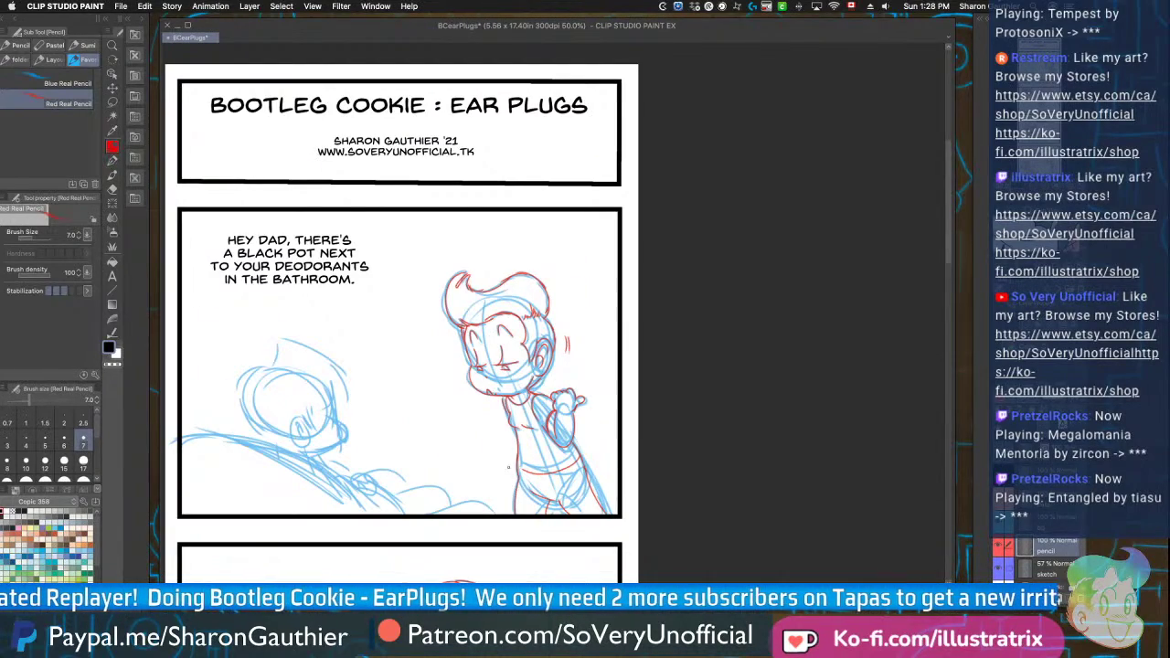
scroll(512, 475, up, 4)
scroll(513, 474, down, 3)
scroll(532, 481, up, 1)
scroll(535, 481, down, 3)
scroll(321, 398, down, 1)
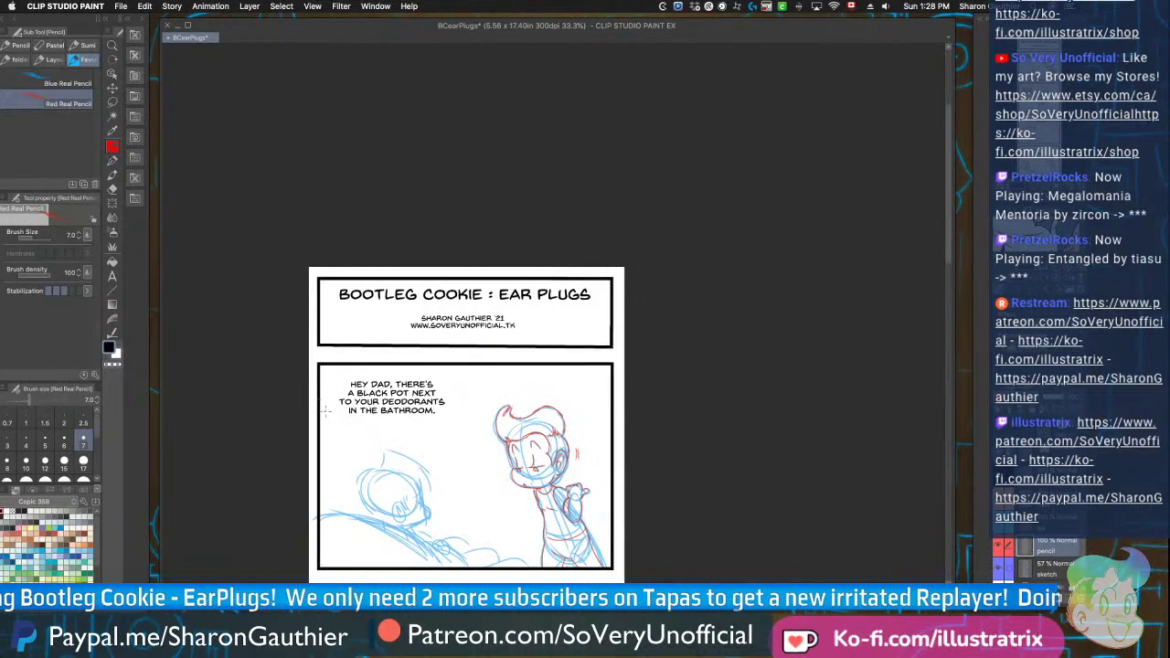
scroll(322, 399, up, 5)
scroll(322, 399, down, 2)
mouse_move(180, 364)
mouse_down()
mouse_move(206, 348)
mouse_move(352, 377)
mouse_move(517, 476)
mouse_up()
Trace the seated character's face profile, ear with its inner curves, and lower sideburn in red
scroll(420, 311, up, 2)
mouse_move(538, 254)
mouse_down()
mouse_move(555, 317)
mouse_move(601, 409)
mouse_move(549, 462)
mouse_up()
key(ctrl+z)
mouse_move(554, 320)
mouse_down()
mouse_move(592, 366)
mouse_move(502, 469)
mouse_move(505, 512)
mouse_up()
drag(458, 346, 475, 446)
mouse_move(414, 347)
mouse_down()
mouse_move(462, 393)
mouse_move(439, 416)
mouse_move(457, 426)
mouse_up()
mouse_move(464, 267)
mouse_down()
mouse_move(485, 367)
mouse_move(449, 346)
mouse_up()
Trace the seated character's upswept hair tuft, hair top, pointed strands beside the face, and nose in red
scroll(480, 405, down, 2)
scroll(472, 262, up, 2)
drag(336, 248, 349, 146)
mouse_move(350, 141)
mouse_down()
mouse_move(451, 165)
mouse_move(562, 228)
mouse_up()
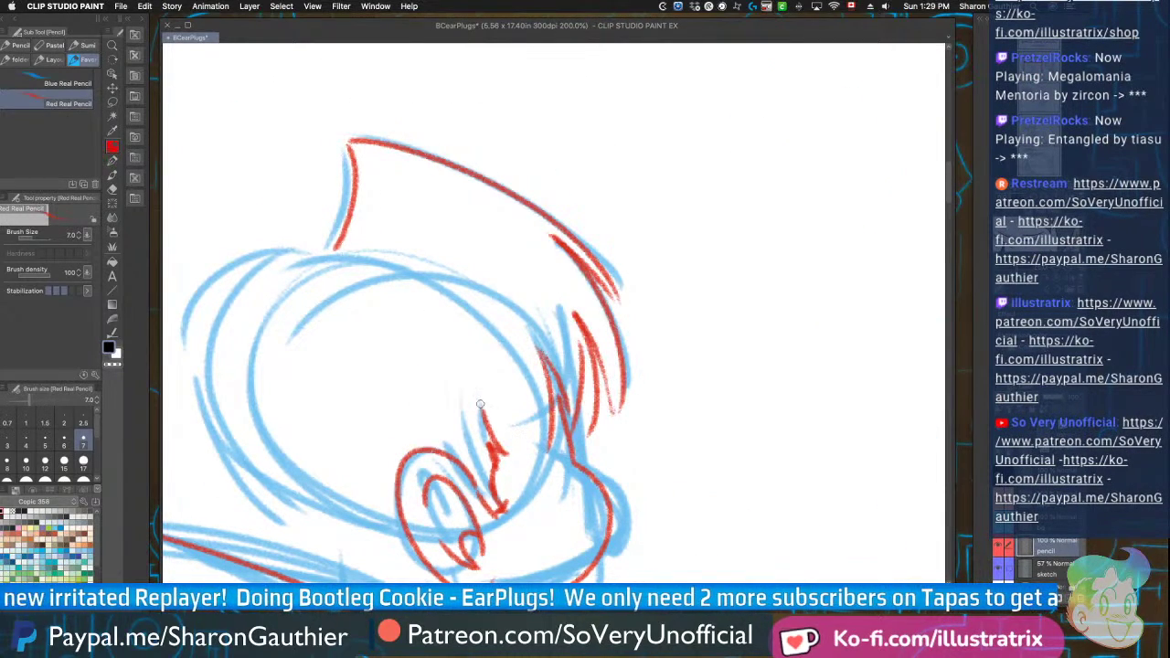
drag(485, 416, 499, 351)
mouse_move(494, 396)
mouse_down()
mouse_move(508, 359)
mouse_move(548, 448)
mouse_up()
drag(553, 373, 555, 437)
mouse_move(607, 486)
mouse_down()
mouse_move(628, 542)
mouse_move(607, 553)
mouse_up()
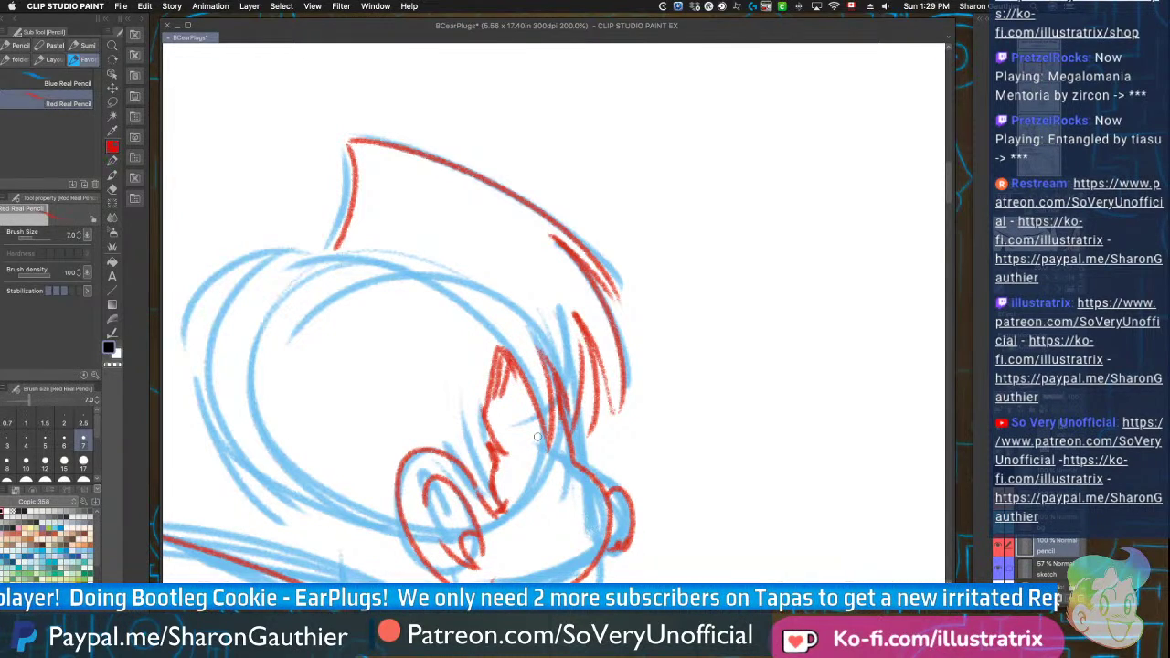
Trace the back of the seated character's head from the hair tuft down to the furniture edge in red
key(super+minus)
drag(361, 360, 434, 440)
mouse_move(493, 395)
mouse_down()
mouse_move(445, 405)
mouse_move(420, 462)
mouse_move(425, 502)
mouse_up()
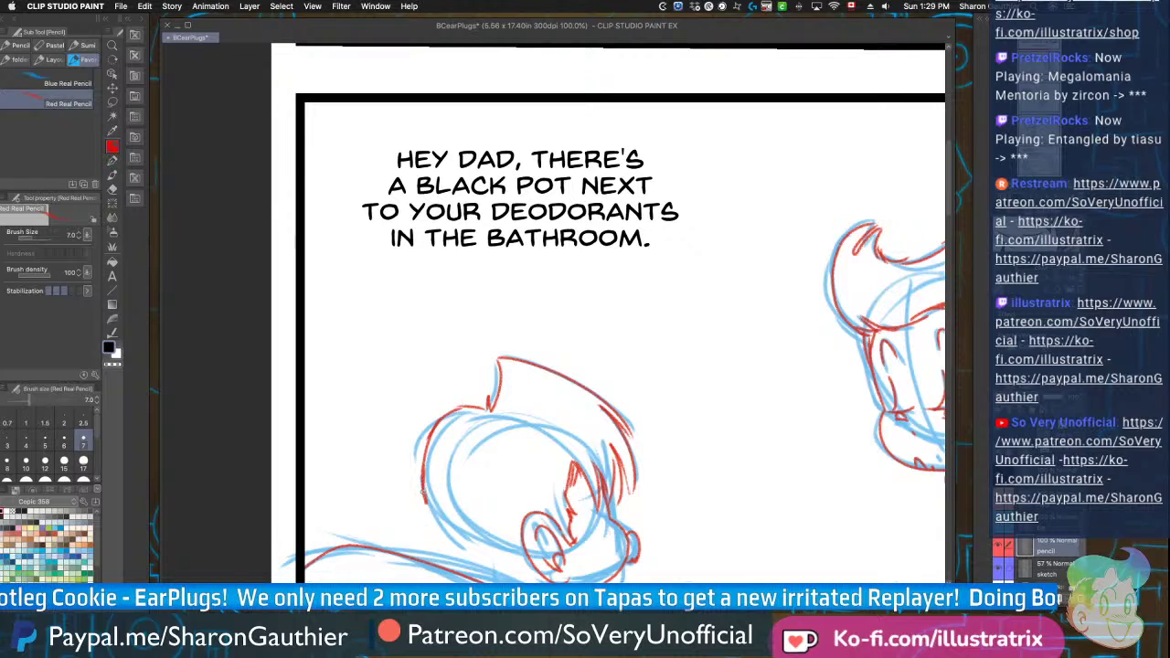
key(super+z)
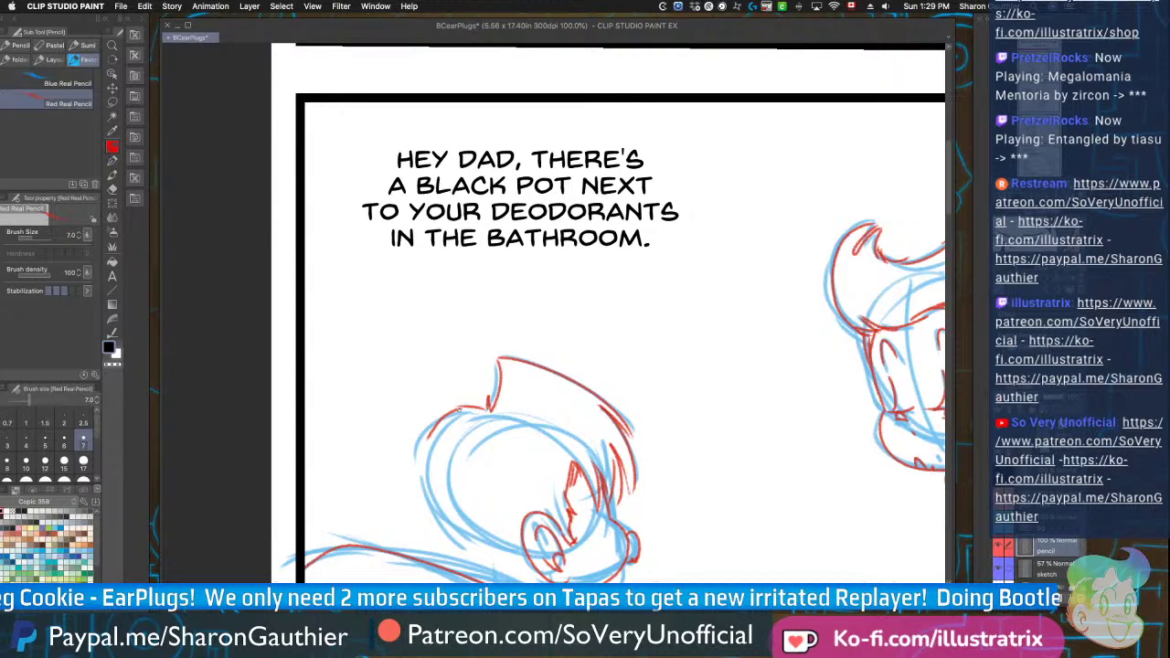
drag(459, 410, 416, 468)
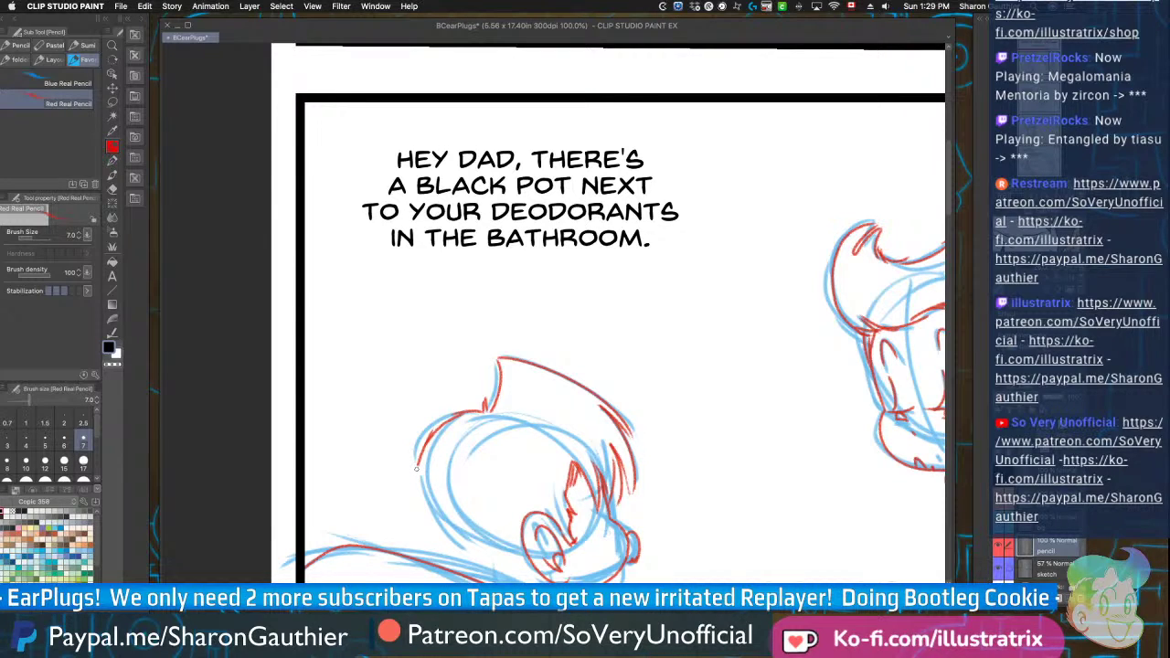
scroll(416, 468, down, 3)
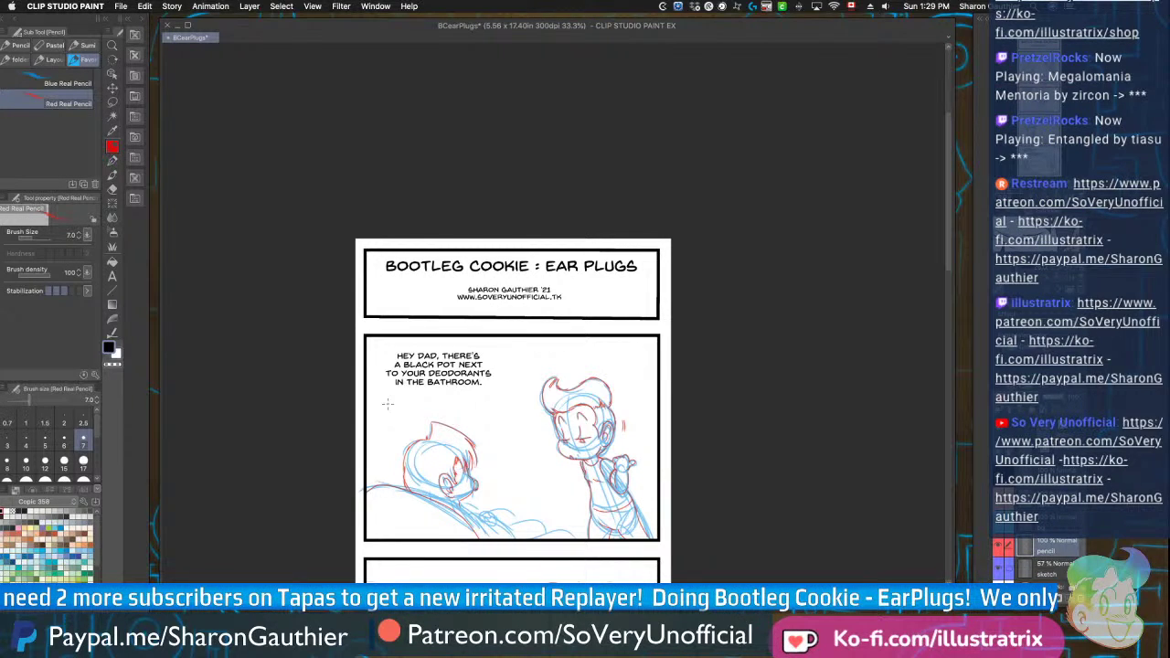
scroll(387, 403, up, 3)
scroll(343, 429, down, 1)
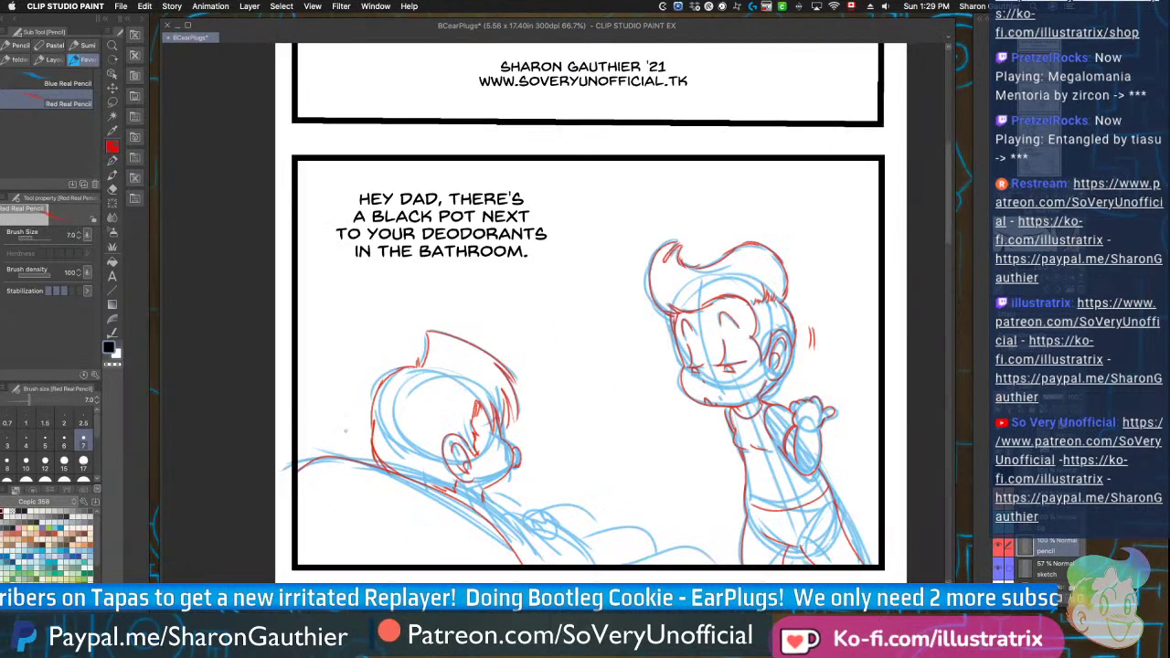
scroll(343, 430, up, 2)
scroll(397, 408, down, 4)
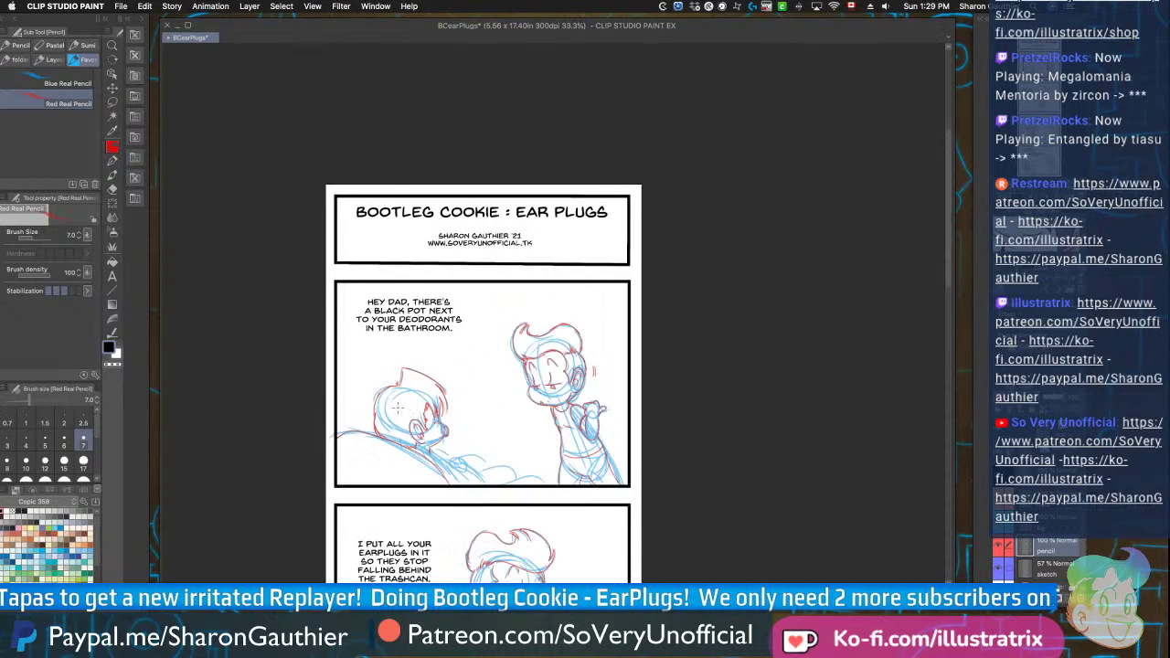
scroll(397, 408, up, 2)
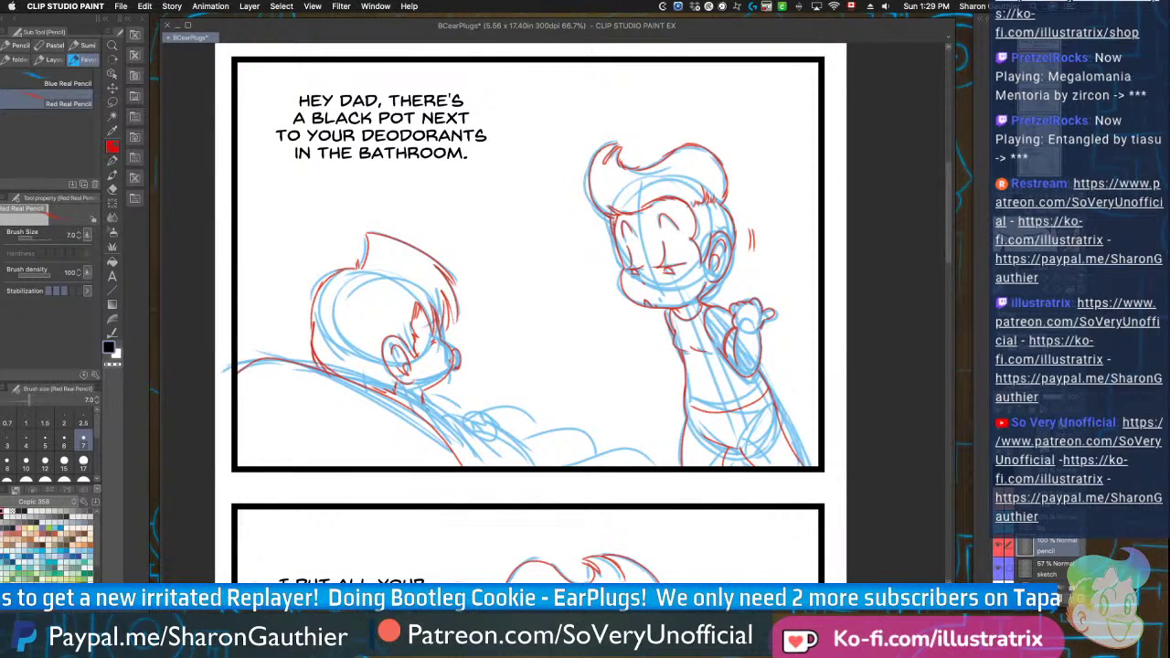
Trace the seated character's collar, shoulder line, arm and resting hand in red
drag(422, 408, 483, 446)
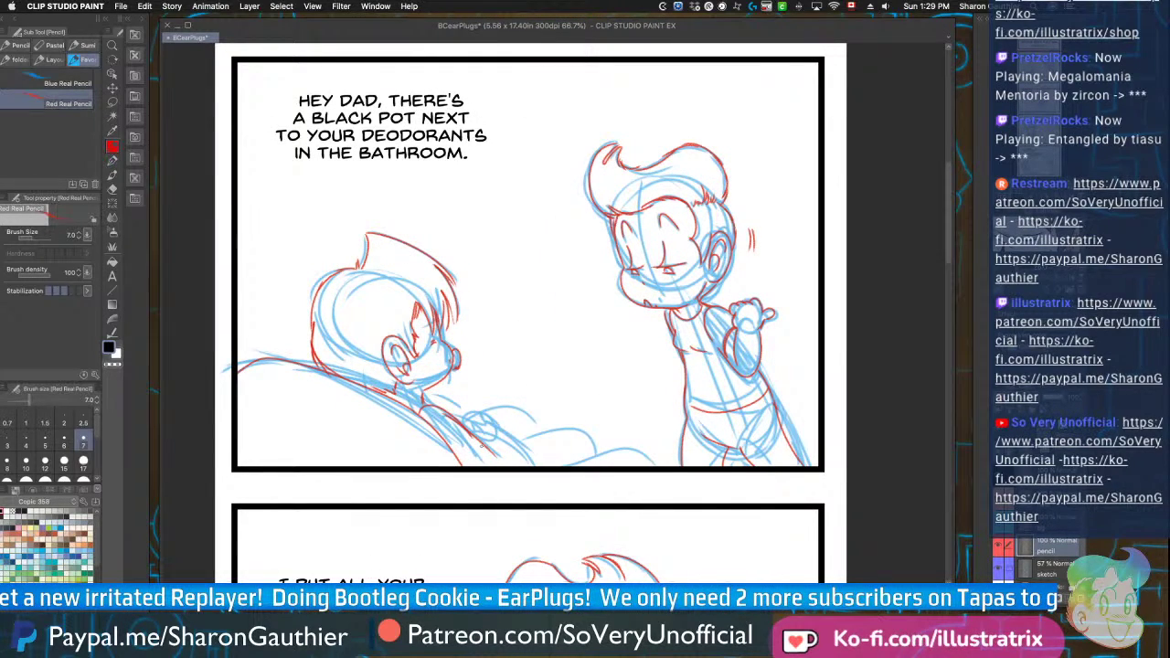
drag(404, 405, 425, 409)
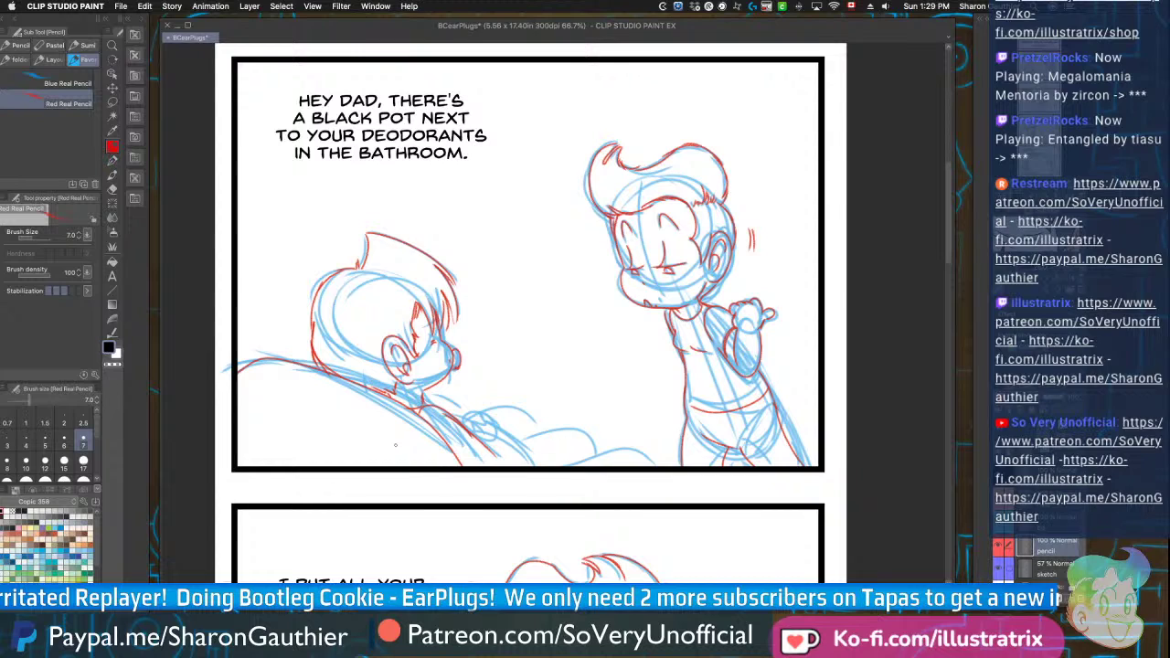
scroll(480, 420, up, 3)
mouse_move(479, 430)
mouse_down()
mouse_move(454, 432)
mouse_move(458, 448)
mouse_up()
key(super+z)
mouse_move(467, 399)
mouse_down()
mouse_move(479, 429)
mouse_move(483, 397)
mouse_move(536, 435)
mouse_move(582, 523)
mouse_up()
drag(492, 474, 464, 523)
scroll(484, 505, down, 3)
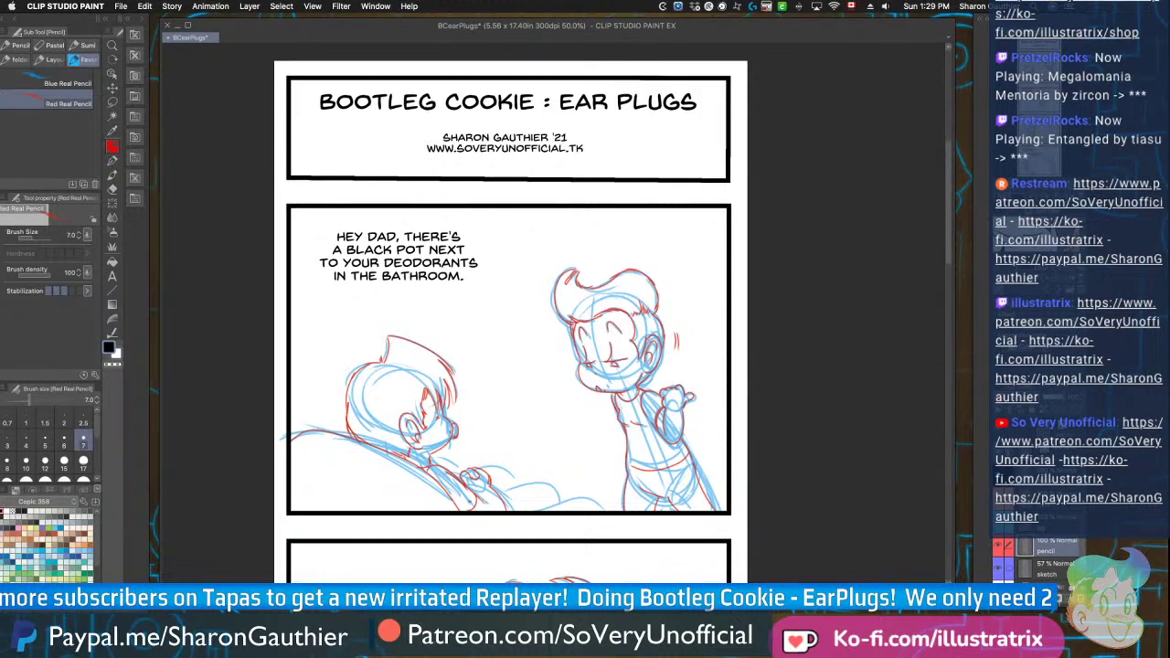
Trace the rounded shapes beside the seated character along the panel's lower border in red, and hide the blue sketch layer
scroll(523, 502, up, 1)
scroll(502, 490, up, 1)
drag(509, 490, 704, 524)
mouse_move(442, 441)
mouse_down()
mouse_move(537, 453)
mouse_move(546, 474)
mouse_move(382, 422)
mouse_move(400, 445)
mouse_up()
scroll(499, 509, down, 4)
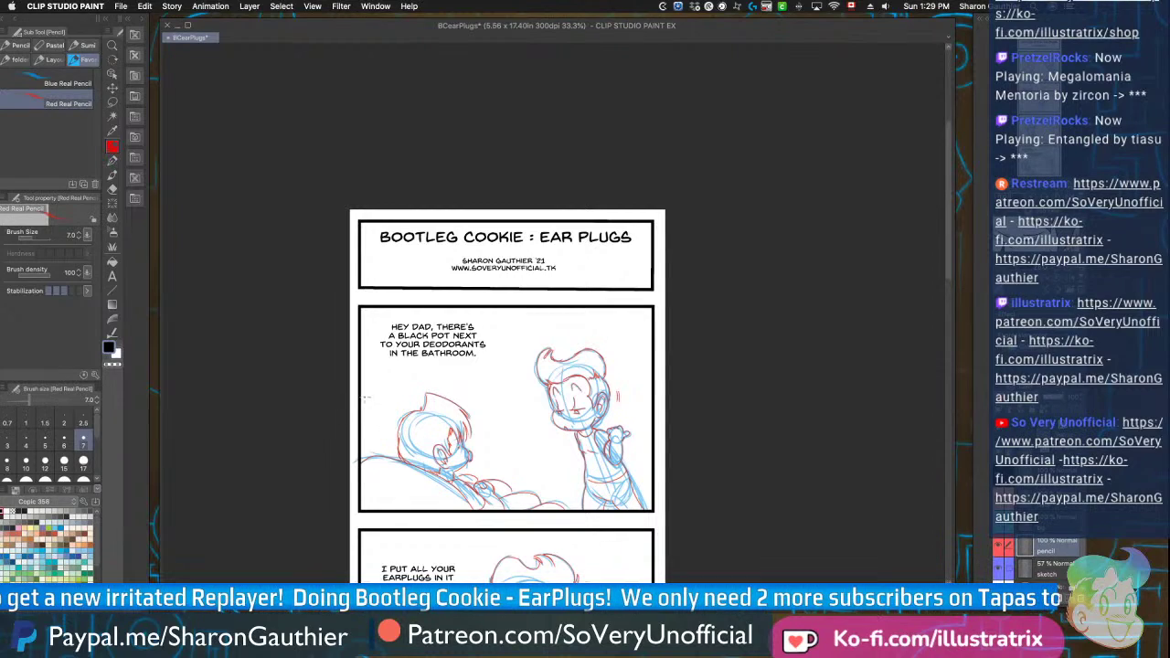
click(1003, 569)
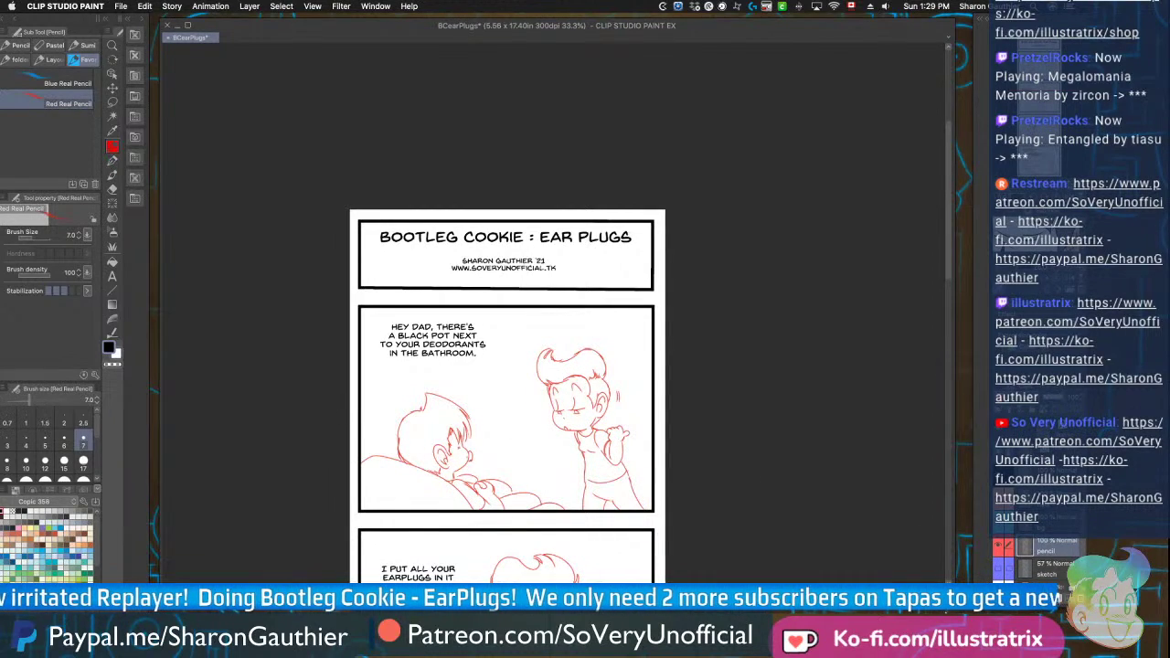
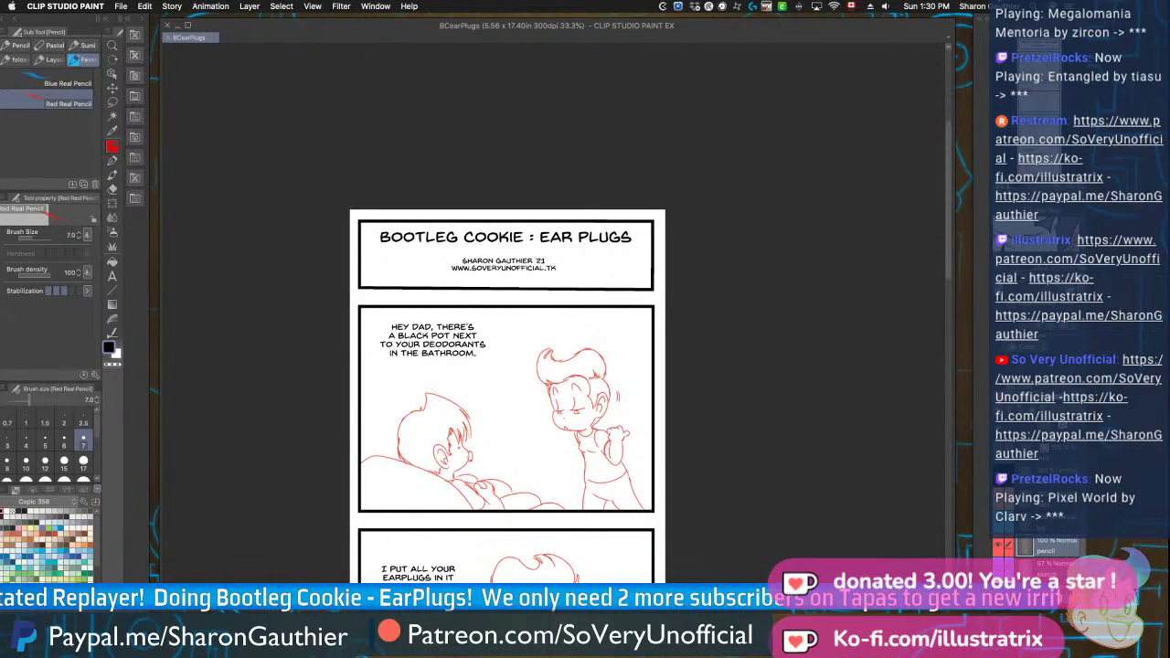
key(super+Tab)
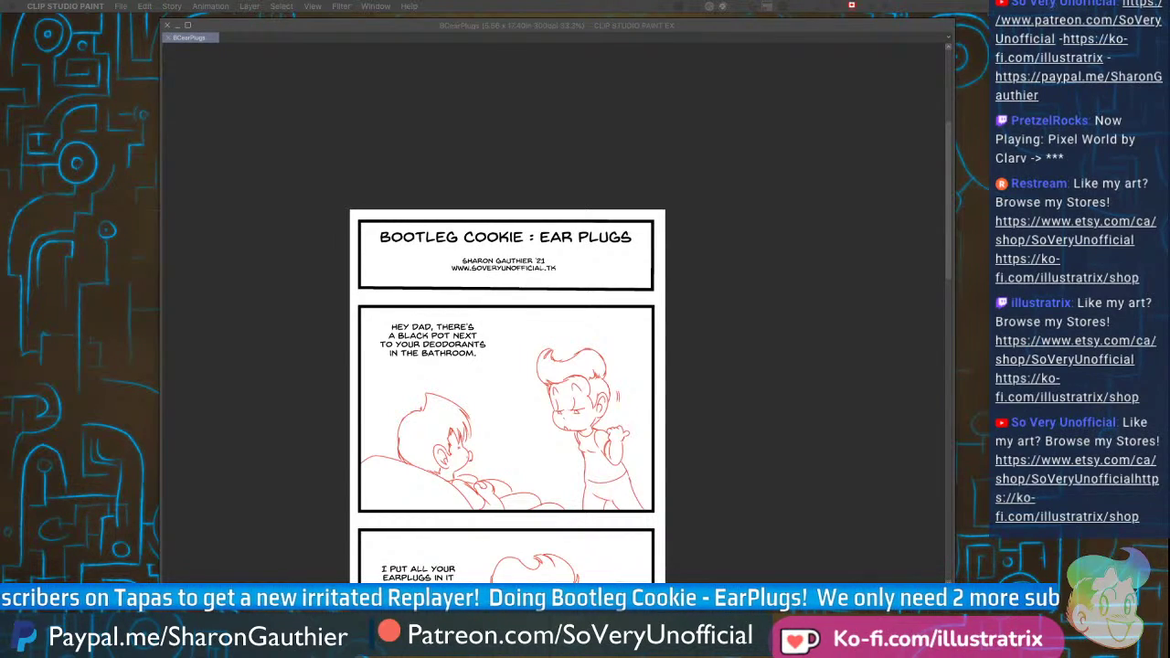
click(293, 363)
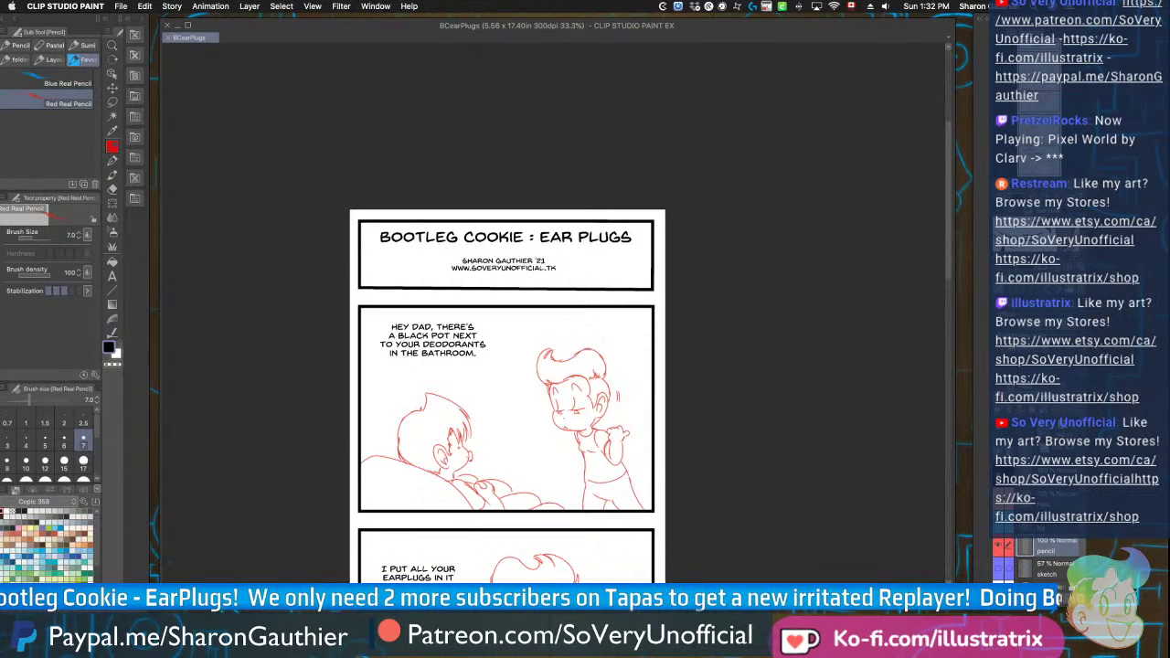
Lower the pencil layer's opacity to 38% and set up the Inker - The Natural pen at brush size 6
click(112, 161)
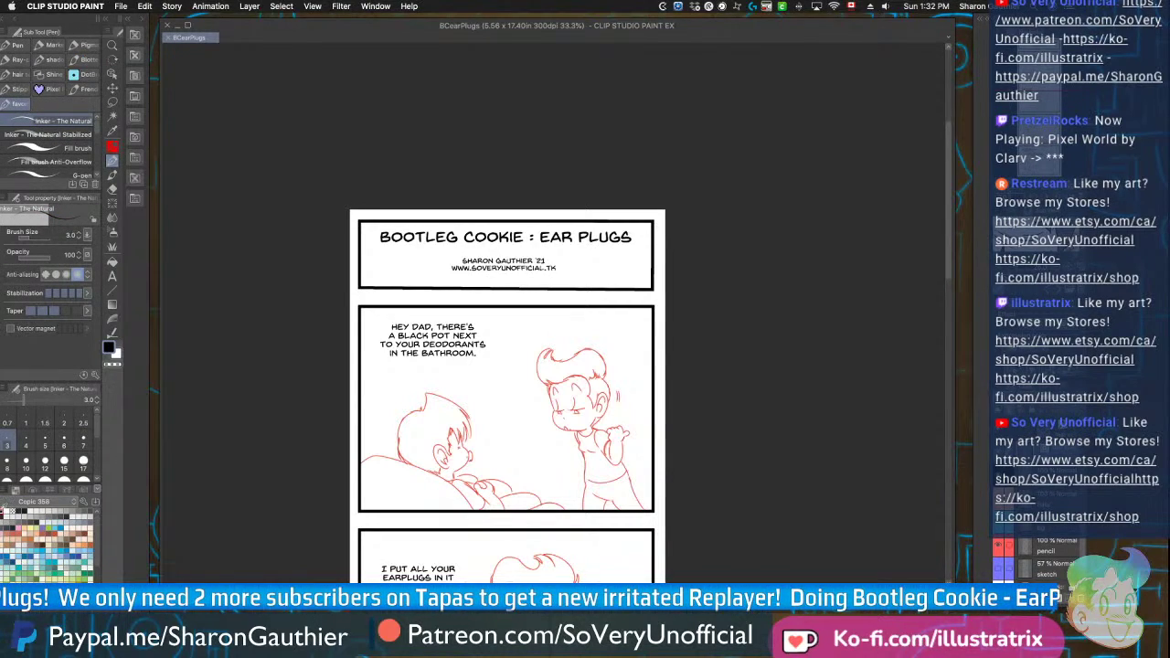
click(1052, 546)
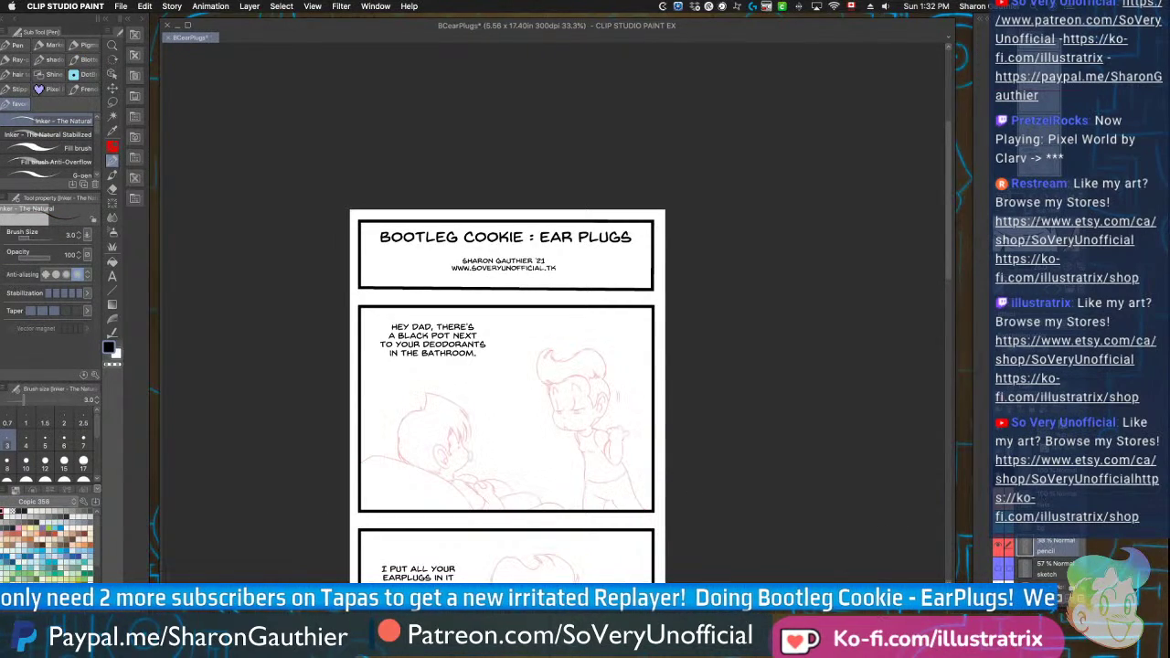
scroll(550, 406, up, 5)
scroll(528, 383, down, 5)
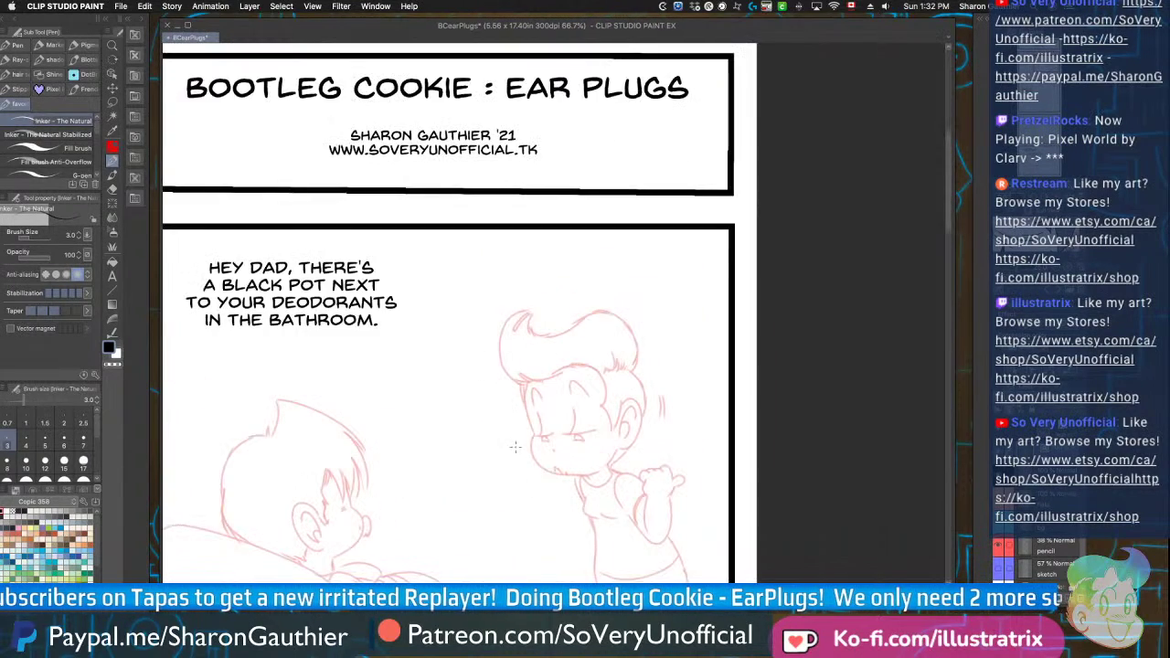
scroll(514, 446, up, 3)
key(bracketright)
key(bracketright)
key(bracketright)
Ink the standing character's face outline and jaw, the curved shirt neckline, and the short line at the shoulder
mouse_move(476, 114)
mouse_down()
mouse_move(469, 161)
mouse_move(493, 262)
mouse_move(499, 357)
mouse_move(685, 380)
mouse_move(669, 418)
mouse_move(740, 444)
mouse_move(802, 366)
mouse_up()
scroll(651, 407, up, 2)
scroll(649, 399, down, 1)
drag(834, 224, 763, 323)
key(super+z)
mouse_move(836, 223)
mouse_down()
mouse_move(757, 326)
mouse_move(802, 371)
mouse_up()
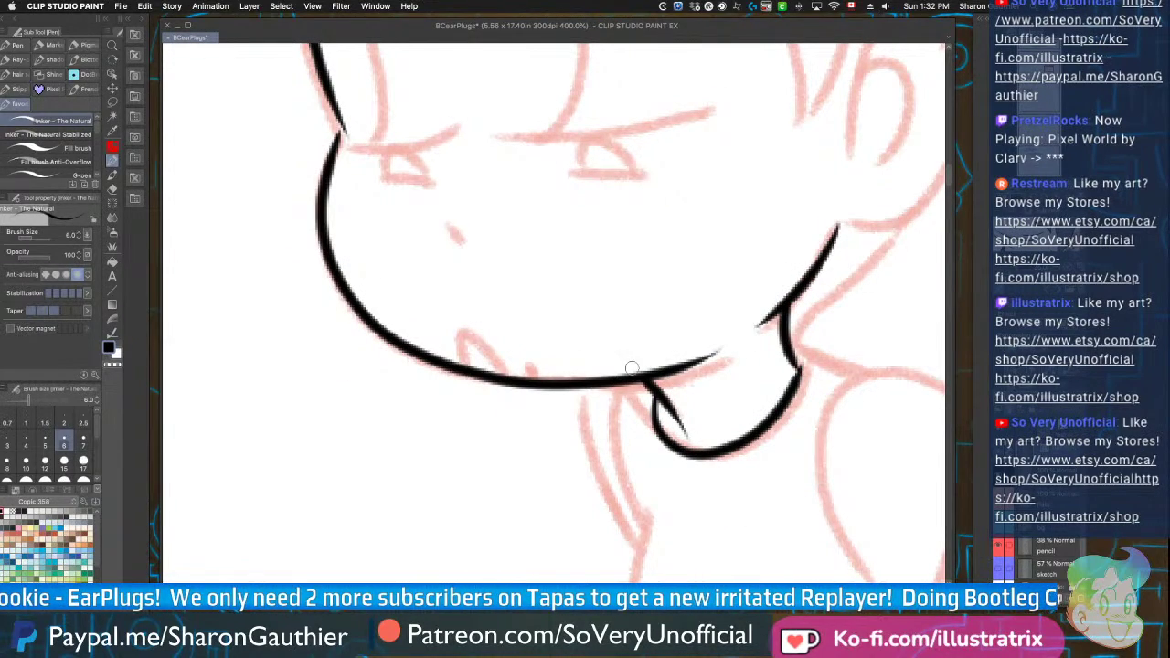
scroll(580, 385, down, 3)
scroll(656, 373, up, 3)
drag(653, 360, 726, 399)
scroll(566, 347, down, 3)
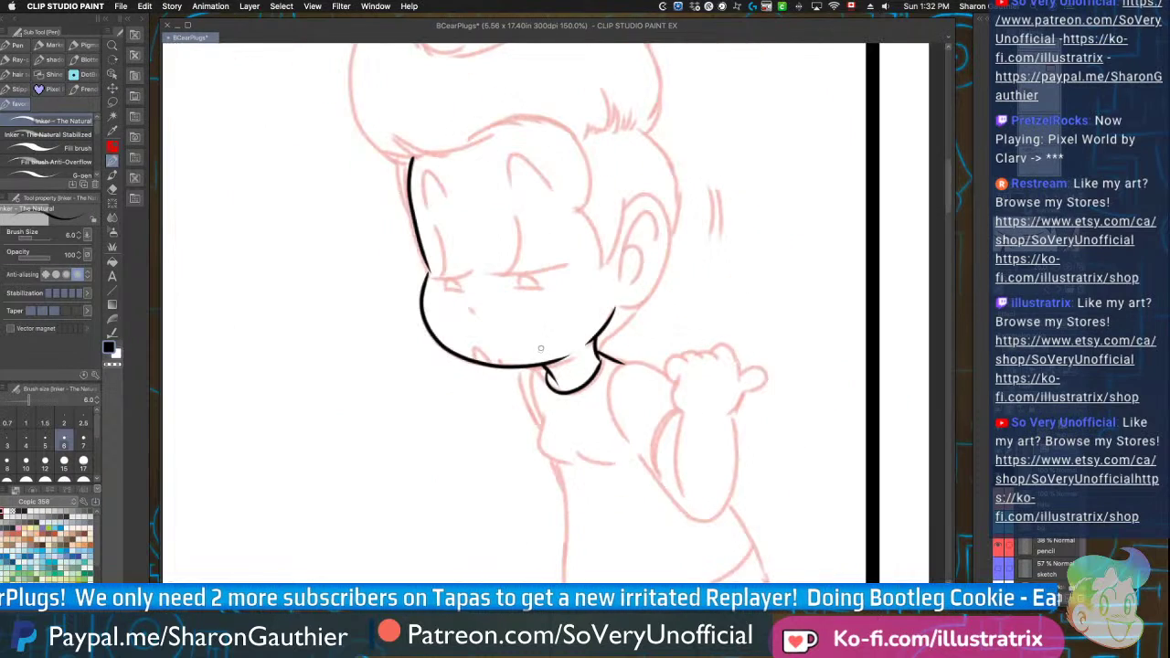
Ink the inner edge of the standing character's raised fist and its first three curled fingers with the creases between them
scroll(647, 366, up, 5)
drag(677, 340, 727, 556)
drag(681, 391, 673, 343)
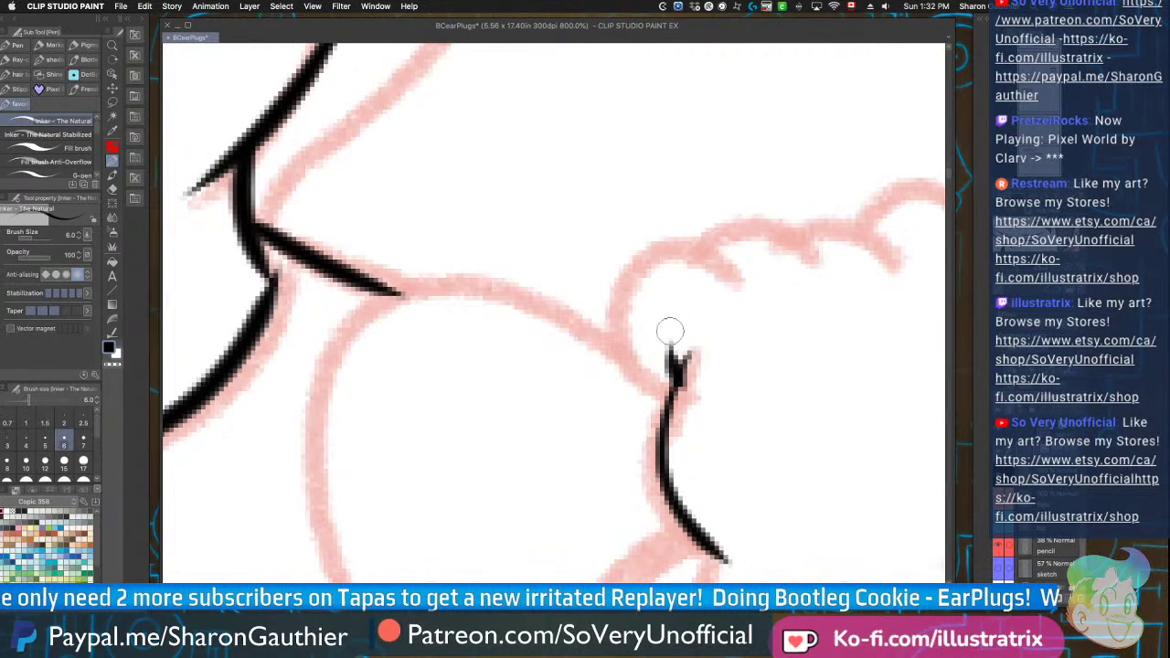
mouse_move(719, 257)
mouse_down()
mouse_move(627, 329)
mouse_move(627, 360)
mouse_move(572, 339)
mouse_up()
scroll(677, 345, down, 2)
scroll(680, 345, up, 2)
mouse_move(765, 345)
mouse_down()
mouse_move(699, 298)
mouse_move(644, 318)
mouse_up()
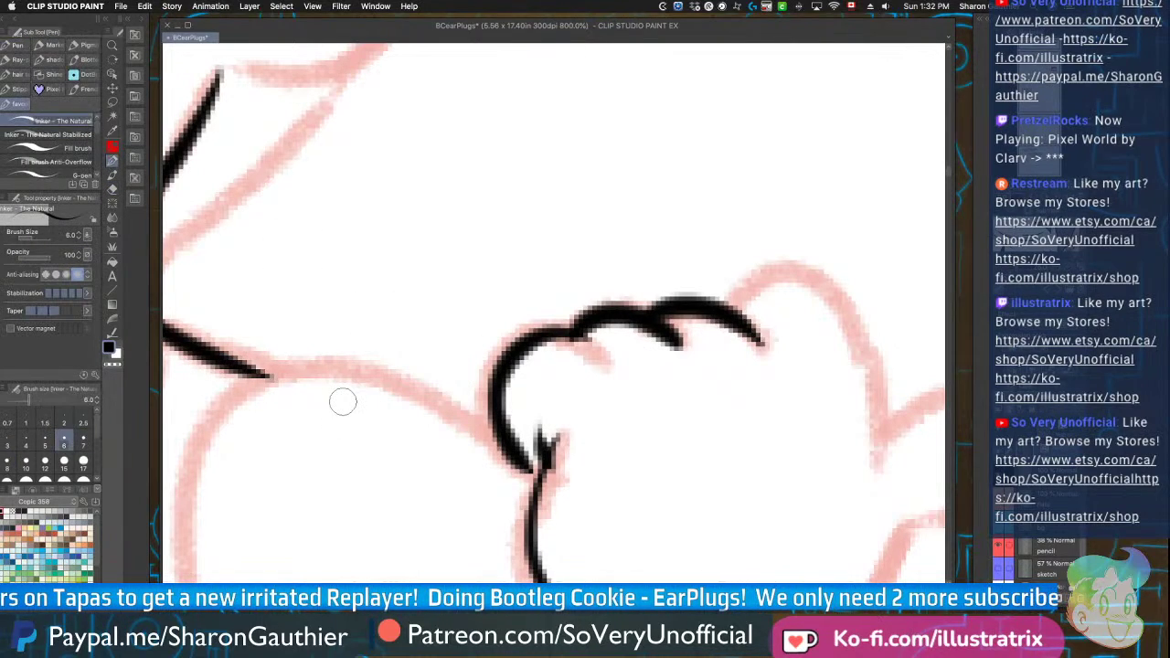
drag(568, 342, 573, 390)
key(super+z)
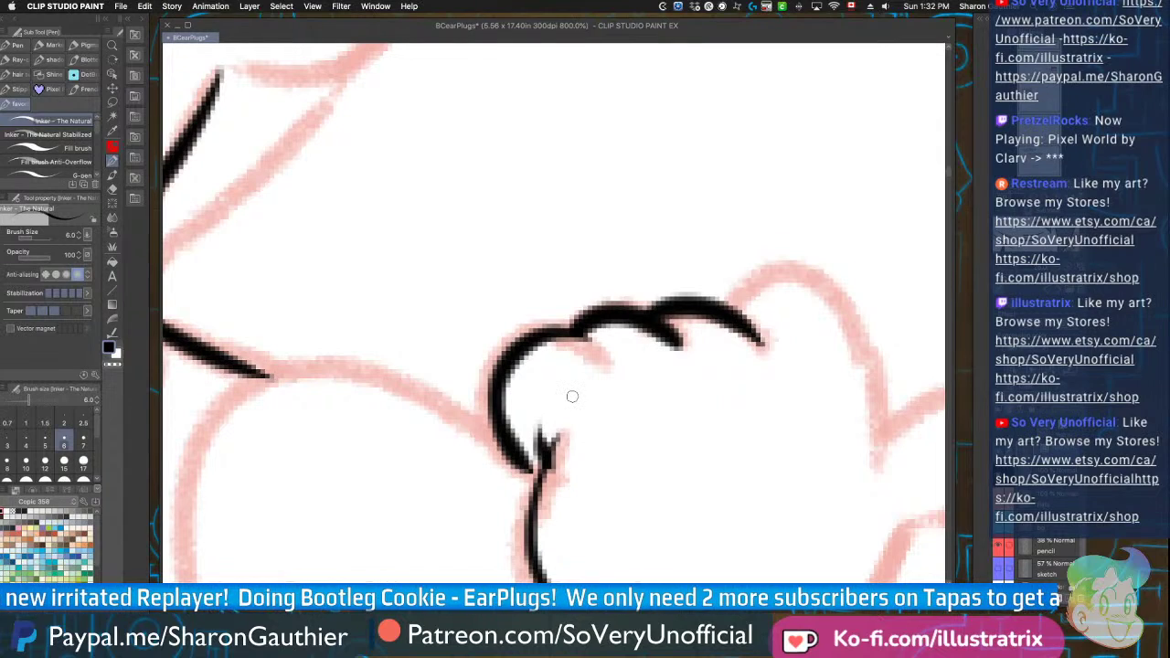
drag(574, 326, 602, 370)
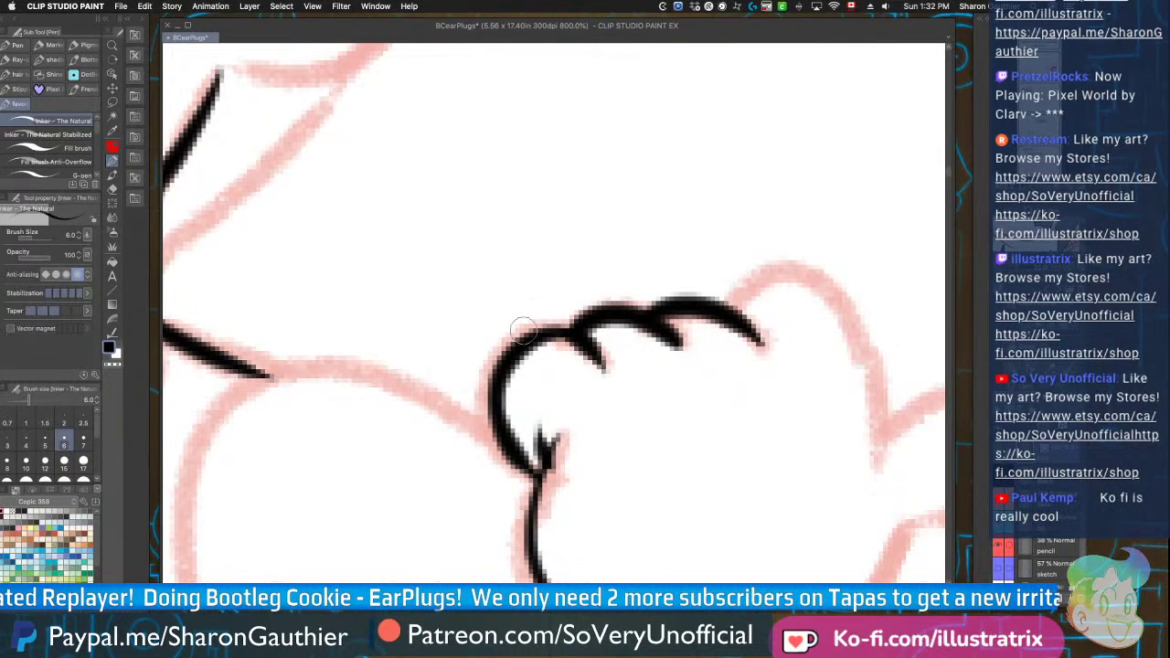
Ink the fist's large last knuckle, the outstretched thumb, and the outer edge down to the wrist
drag(726, 307, 880, 462)
scroll(539, 299, down, 7)
scroll(603, 320, up, 7)
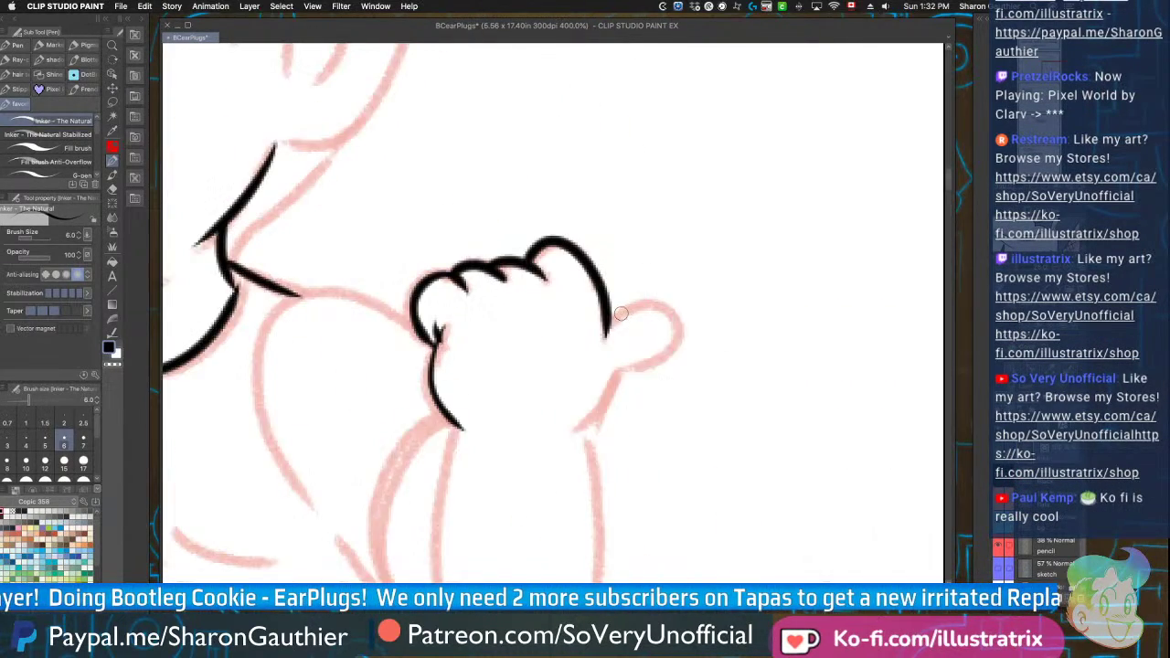
mouse_move(608, 320)
mouse_down()
mouse_move(732, 385)
mouse_move(622, 437)
mouse_up()
scroll(622, 437, down, 3)
scroll(741, 288, up, 2)
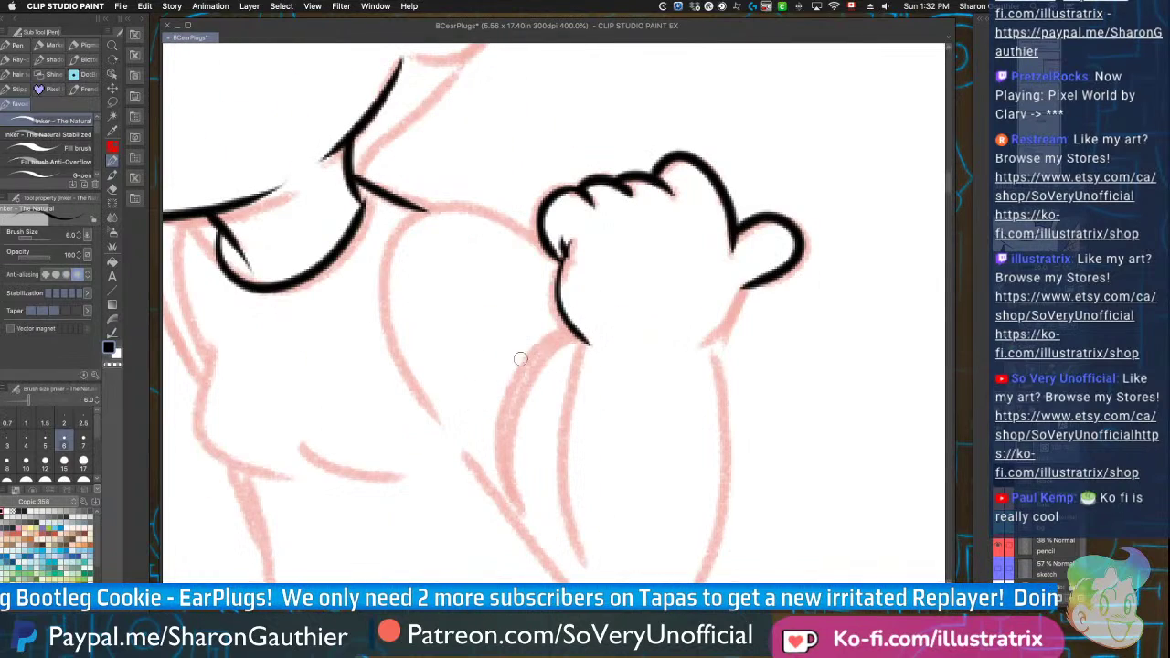
drag(741, 288, 706, 346)
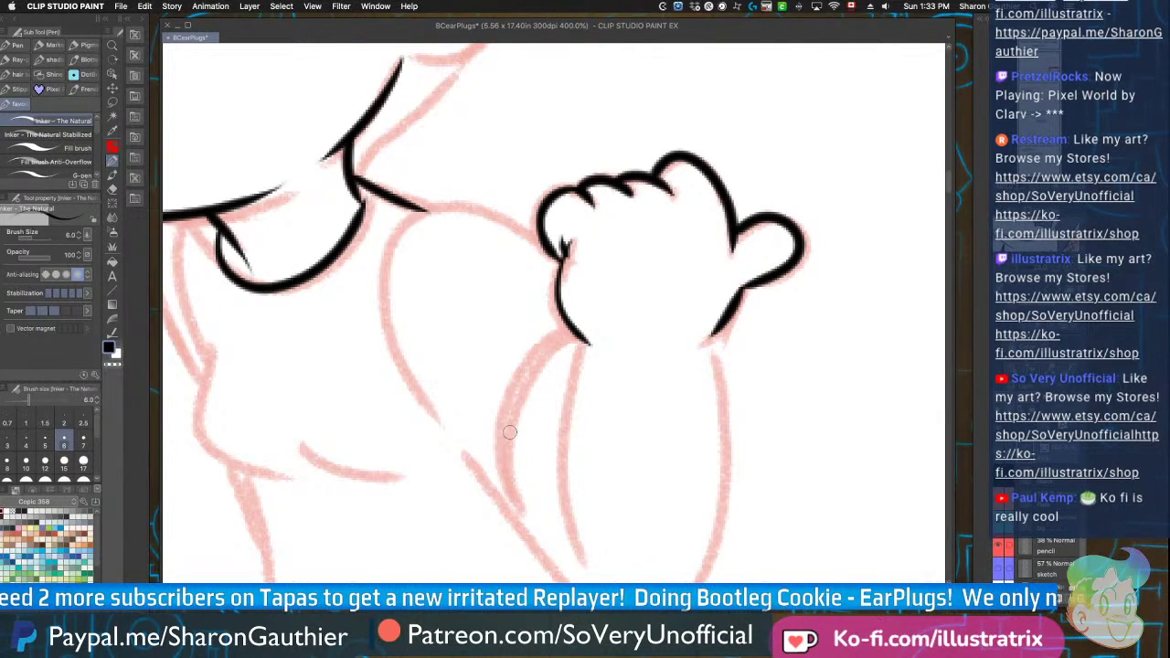
scroll(533, 358, down, 3)
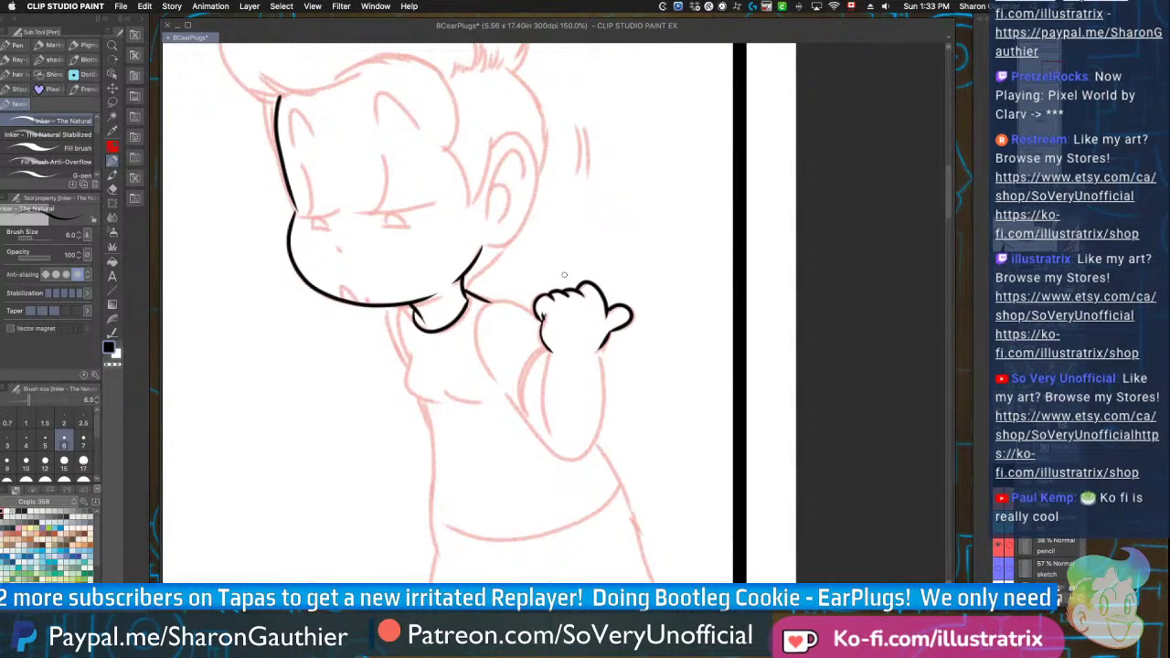
Ink the standing character's forearm around the elbow, the curved sleeve opening, and the rounded shoulder
key(super+plus)
key(super+plus)
key(super+plus)
drag(596, 254, 595, 466)
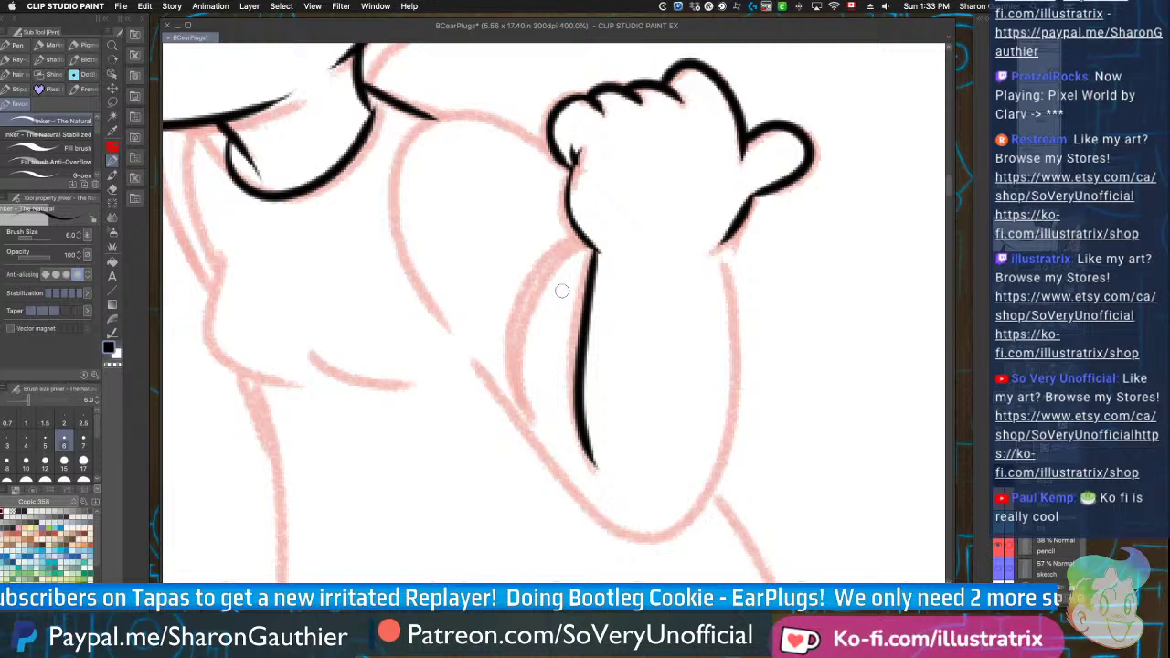
drag(724, 243, 541, 448)
mouse_move(591, 259)
mouse_down()
mouse_move(529, 422)
mouse_move(563, 246)
mouse_move(508, 393)
mouse_up()
mouse_move(539, 135)
mouse_down()
mouse_move(420, 127)
mouse_move(450, 321)
mouse_up()
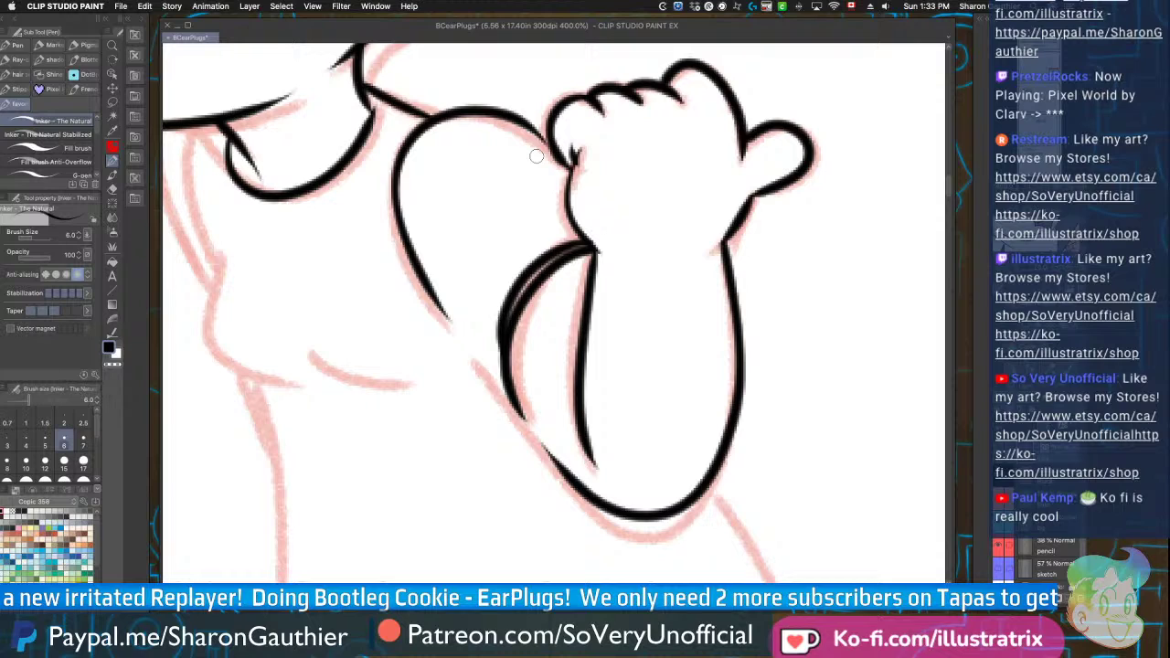
Redraw the standing character's rounded shoulder in ink and ink the underside of the upper arm down to the elbow
key(super+z)
drag(552, 146, 446, 312)
drag(475, 339, 569, 469)
key(super+z)
drag(503, 371, 578, 482)
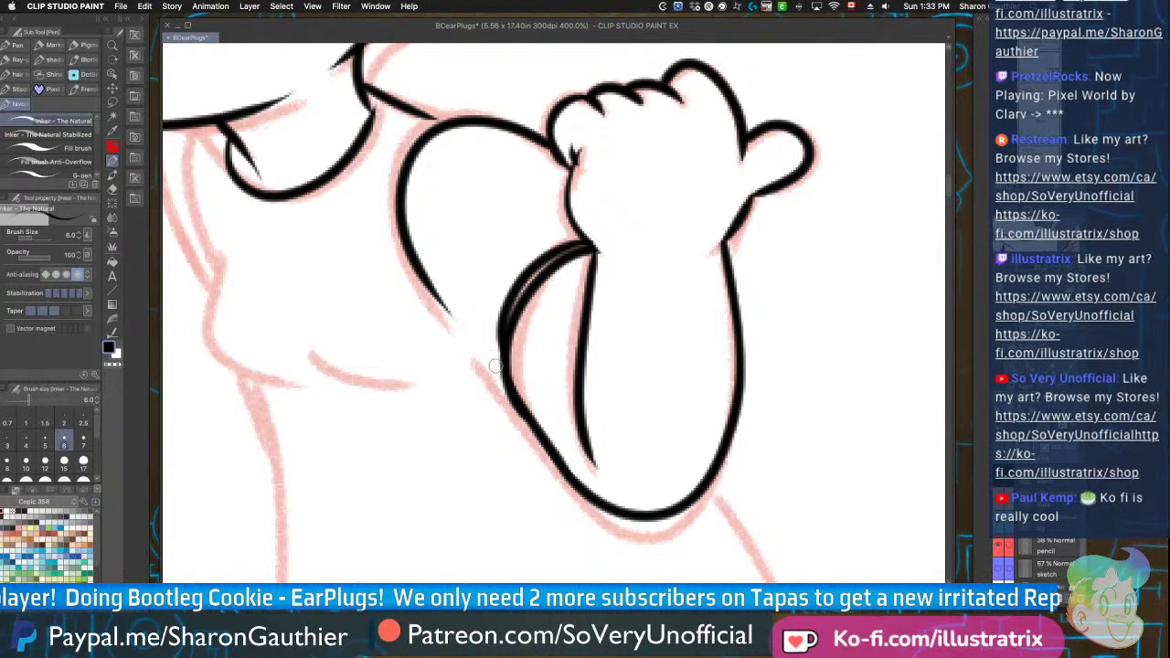
drag(490, 346, 514, 402)
mouse_move(468, 334)
mouse_down()
mouse_move(498, 384)
mouse_move(567, 400)
mouse_up()
Ink the standing character's chest outline, the short curve under the chest, and the far arm's edge
scroll(496, 439, down, 5)
scroll(486, 472, up, 2)
scroll(475, 366, up, 4)
mouse_move(372, 262)
mouse_down()
mouse_move(366, 277)
mouse_move(446, 400)
mouse_up()
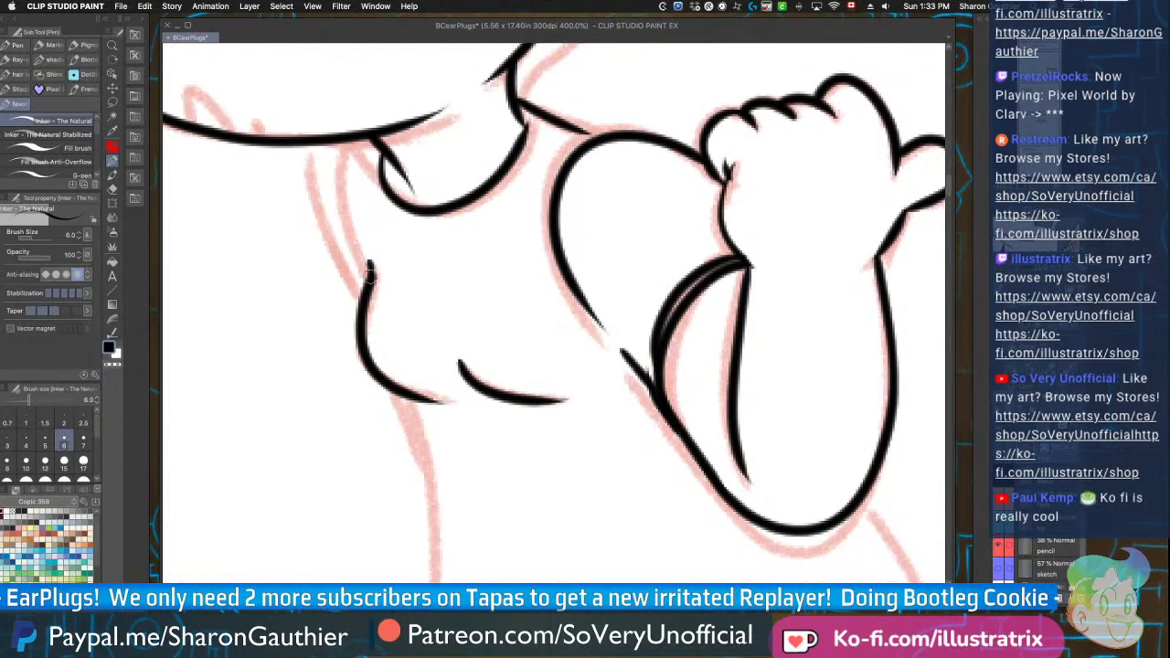
Ink the front edge of the torso and the back edge running down the rear leg to the panel border
scroll(372, 400, down, 5)
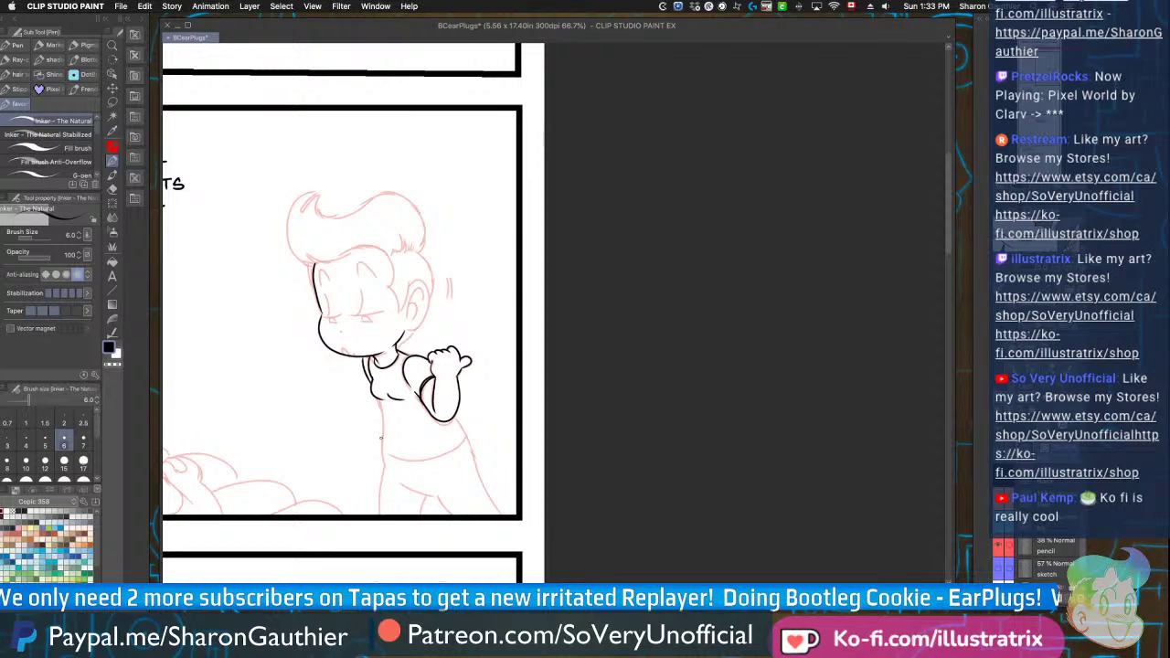
scroll(381, 438, up, 4)
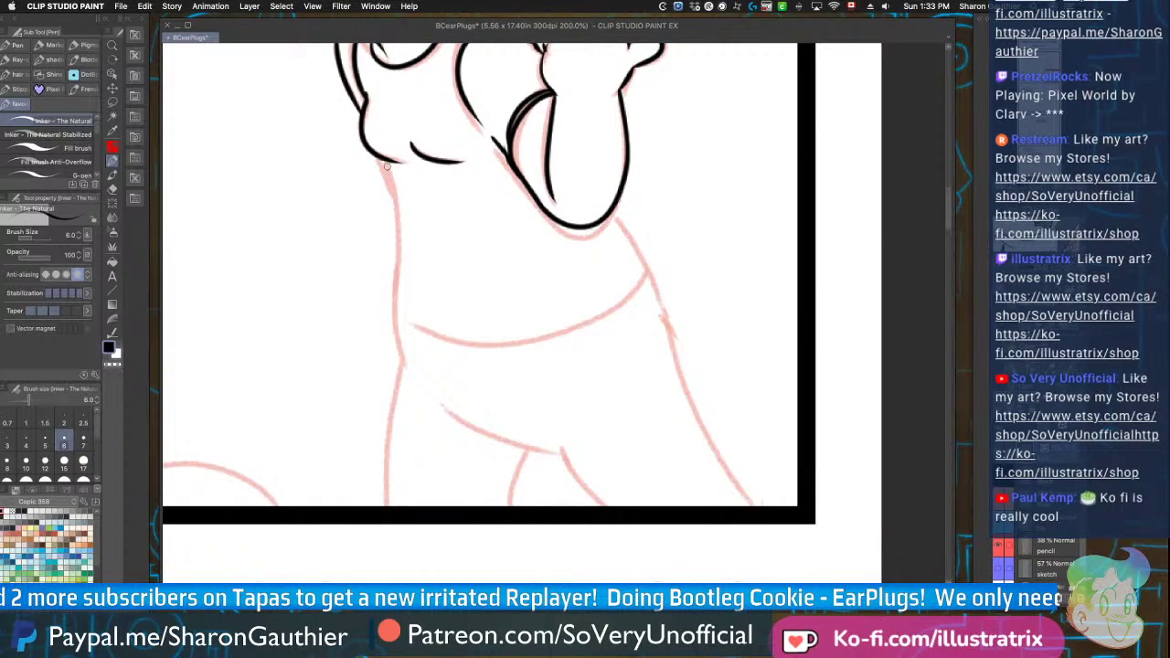
drag(386, 166, 411, 370)
mouse_move(614, 212)
mouse_down()
mouse_move(676, 373)
mouse_move(750, 505)
mouse_up()
mouse_move(442, 407)
mouse_down()
mouse_move(567, 454)
mouse_move(609, 506)
mouse_up()
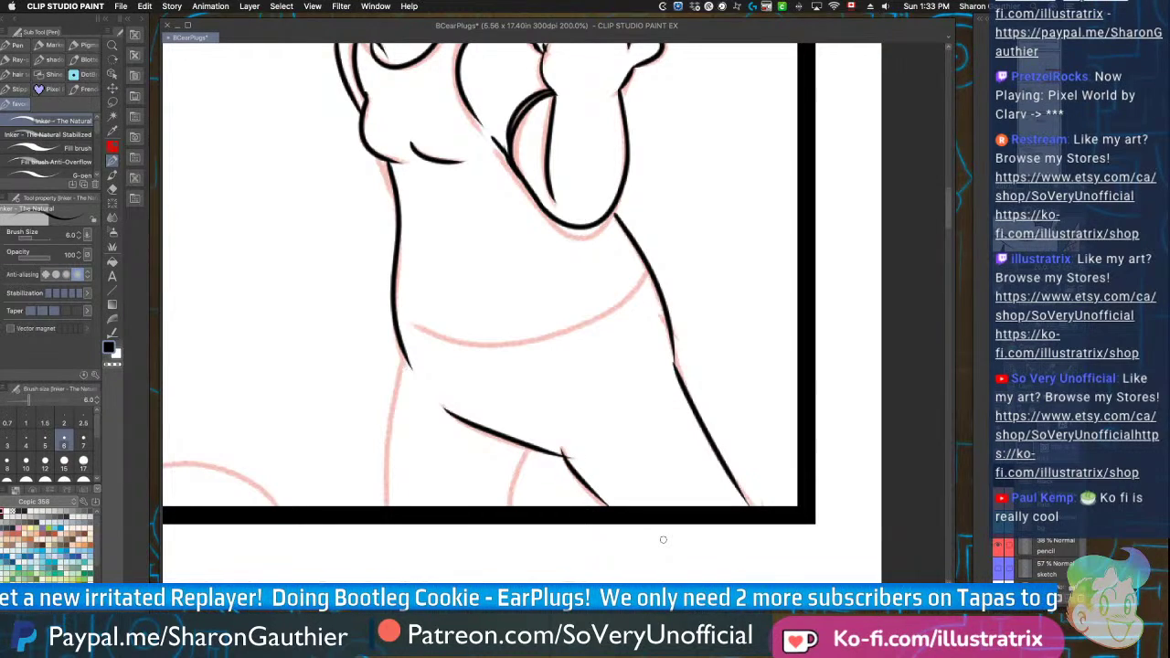
Undo the crotch and inner leg strokes, then re-ink the crotch fold, both inner legs, and the front thigh
scroll(663, 540, up, 3)
scroll(657, 518, down, 4)
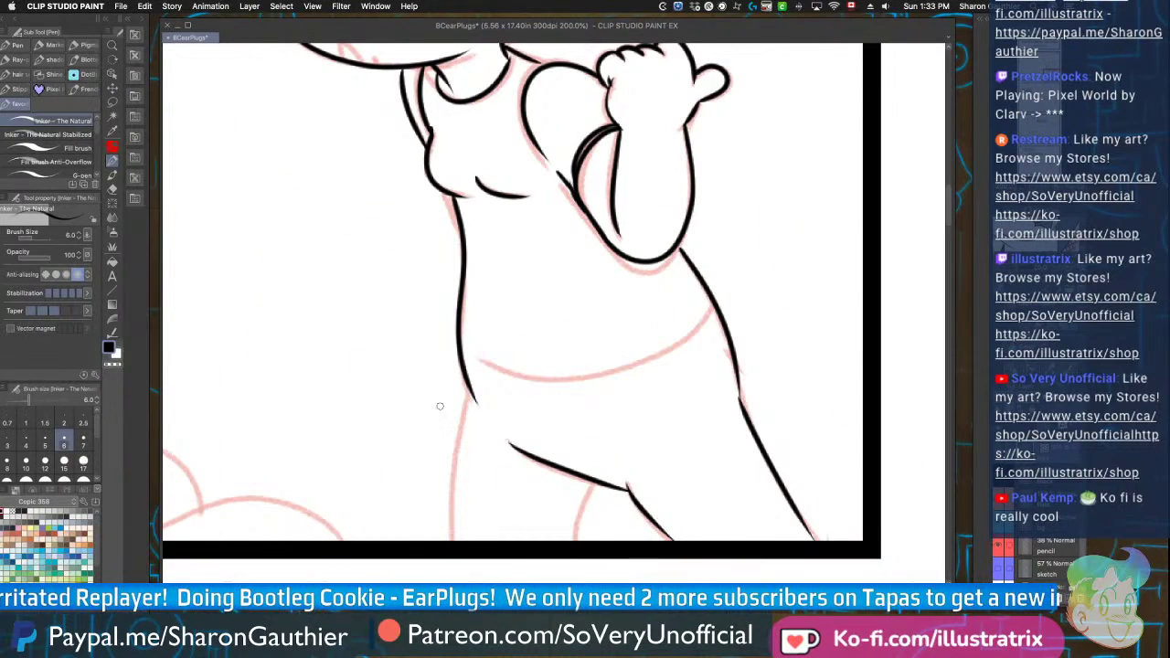
scroll(471, 416, down, 2)
scroll(515, 494, up, 5)
scroll(515, 494, down, 4)
key(super+z)
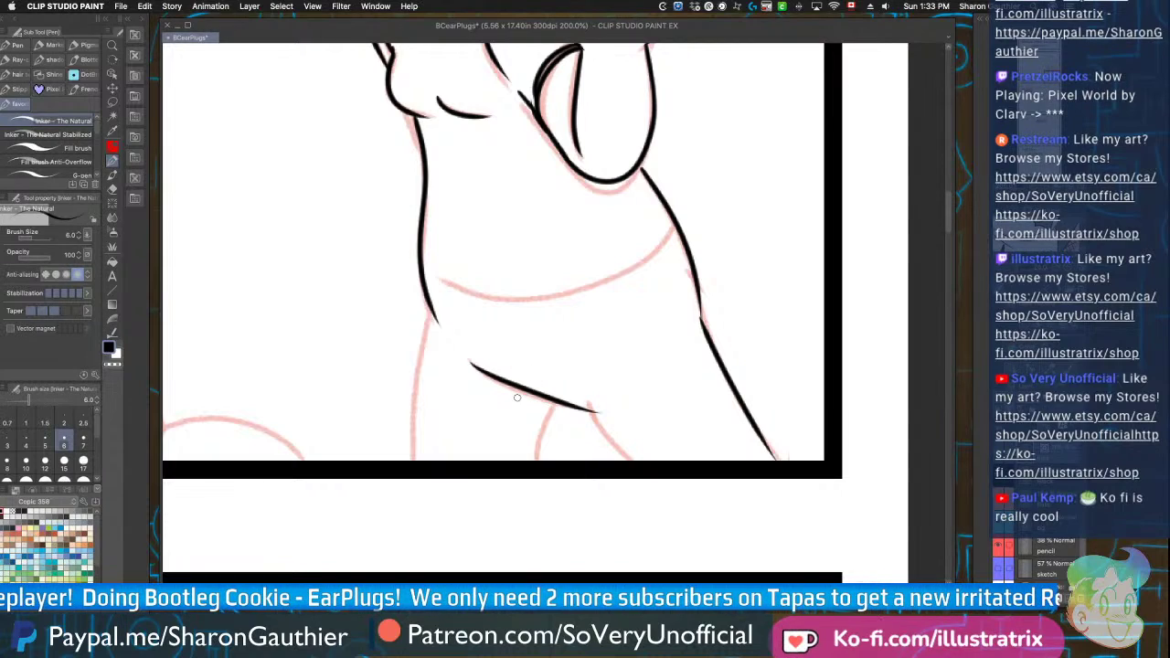
key(super+z)
scroll(485, 370, up, 2)
mouse_move(457, 357)
mouse_down()
mouse_move(719, 452)
mouse_move(777, 552)
mouse_up()
drag(625, 437, 586, 553)
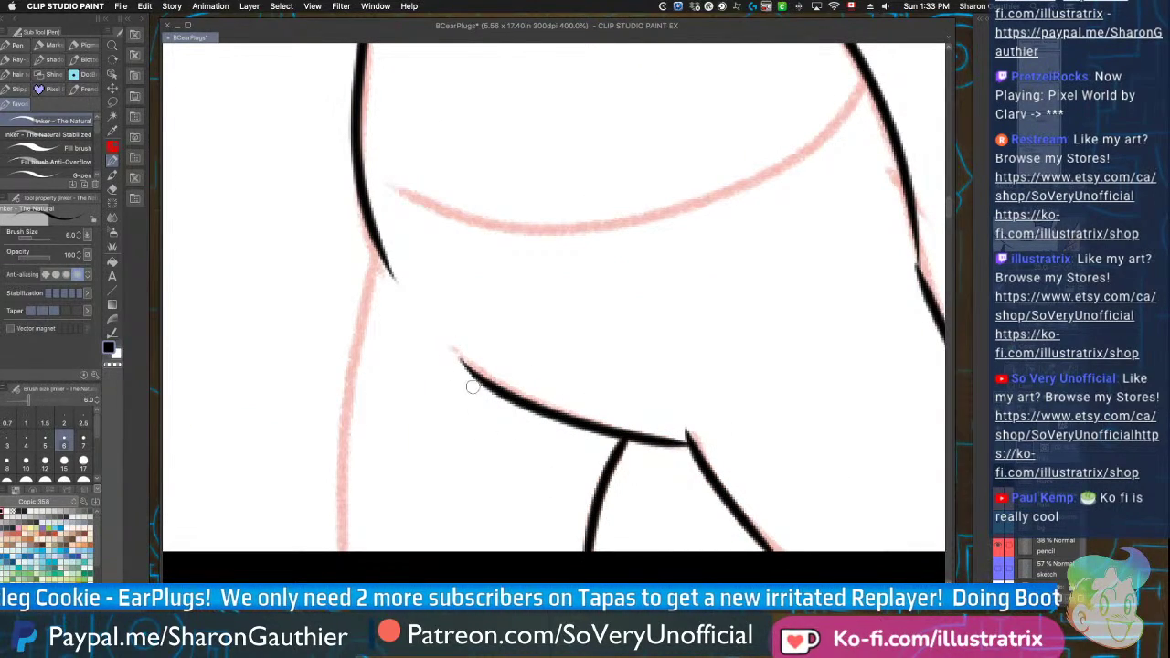
drag(385, 271, 340, 551)
Ink the curved shirt hem across the waist and erase the ends that overshoot the body outline
scroll(476, 411, down, 3)
scroll(589, 273, up, 3)
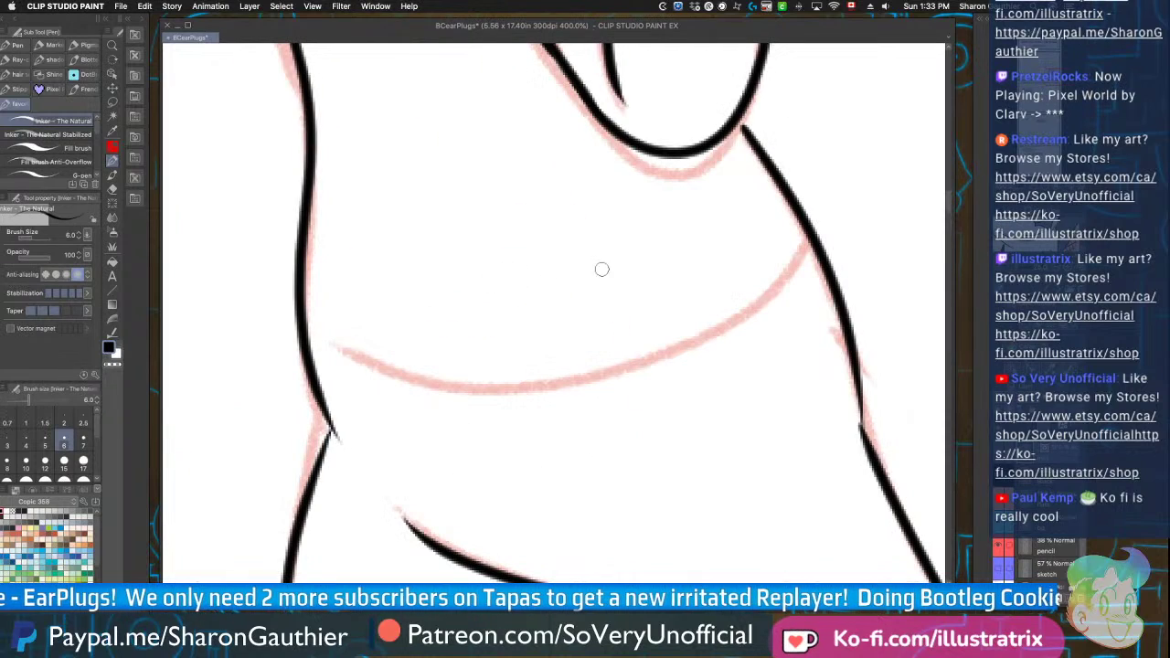
mouse_move(819, 184)
mouse_down()
mouse_move(429, 391)
mouse_move(307, 347)
mouse_up()
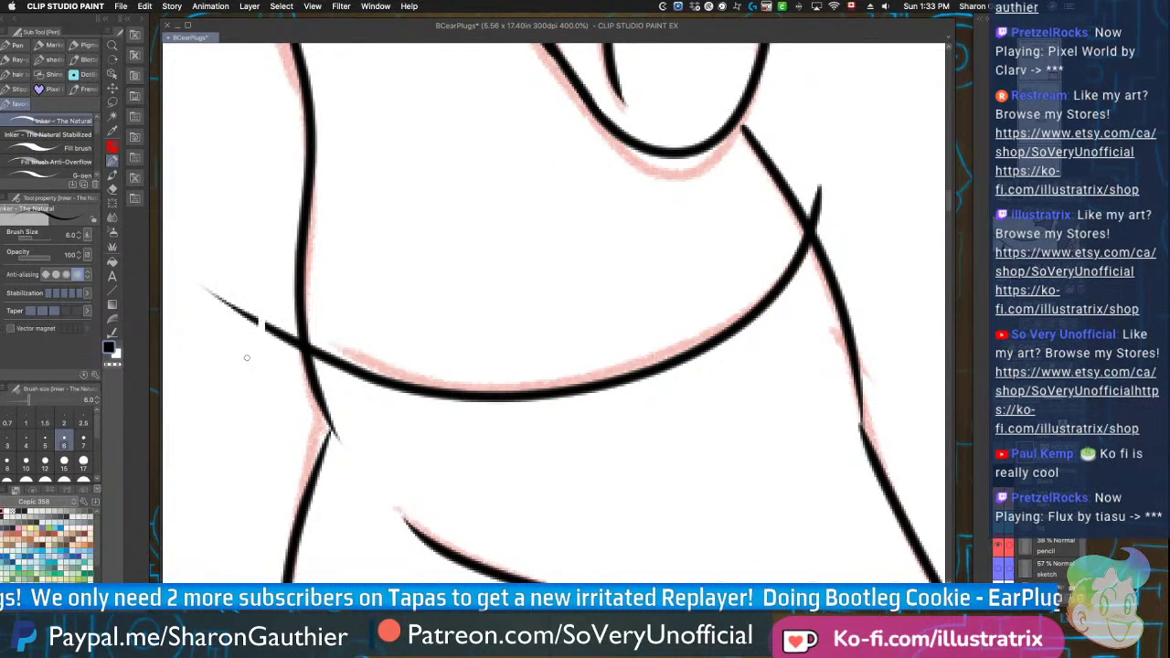
drag(821, 183, 829, 232)
scroll(829, 232, down, 3)
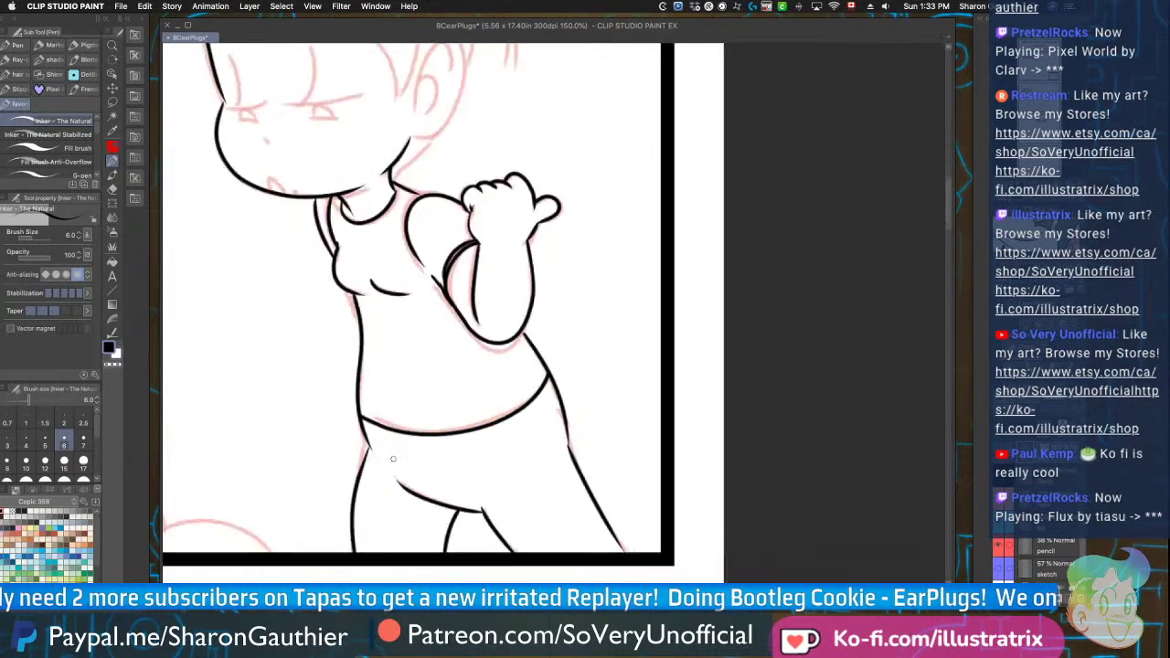
Ink the standing character's small pointed mouth on the jaw line with the dot beside it
scroll(594, 274, up, 5)
scroll(376, 308, up, 3)
scroll(376, 308, up, 2)
mouse_move(391, 331)
mouse_down()
mouse_move(407, 274)
mouse_move(478, 355)
mouse_up()
scroll(508, 374, down, 4)
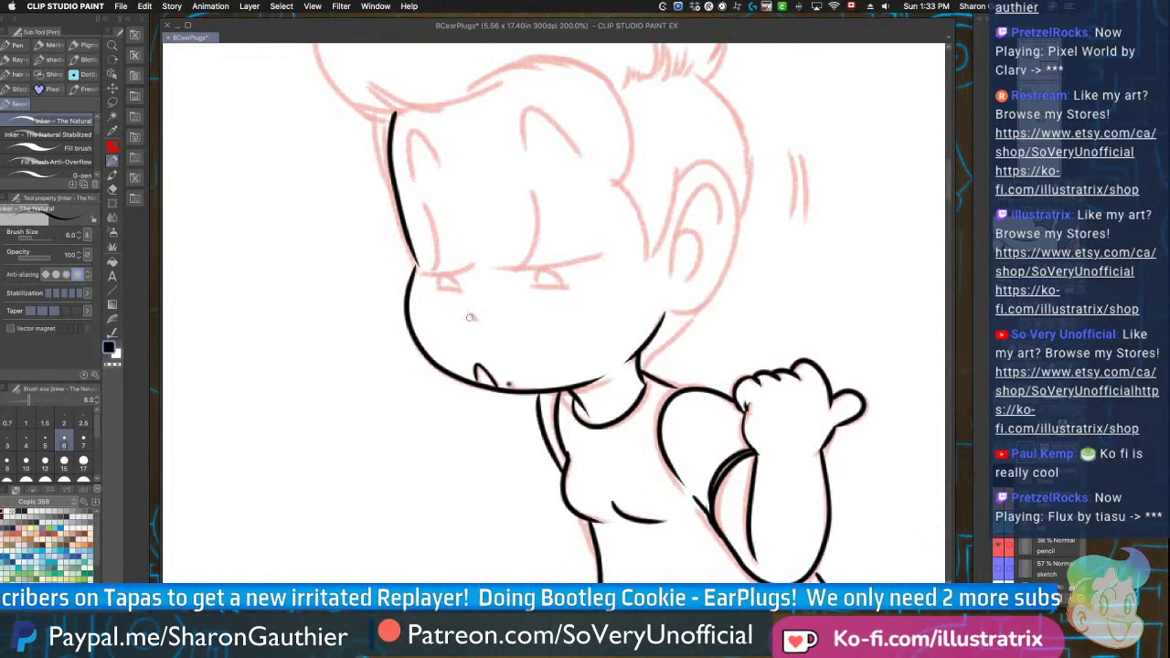
Ink the far eye's curved edge, drooping lid and half-hidden pupil, join the lid to the face outline, and ink the nose
scroll(465, 317, up, 4)
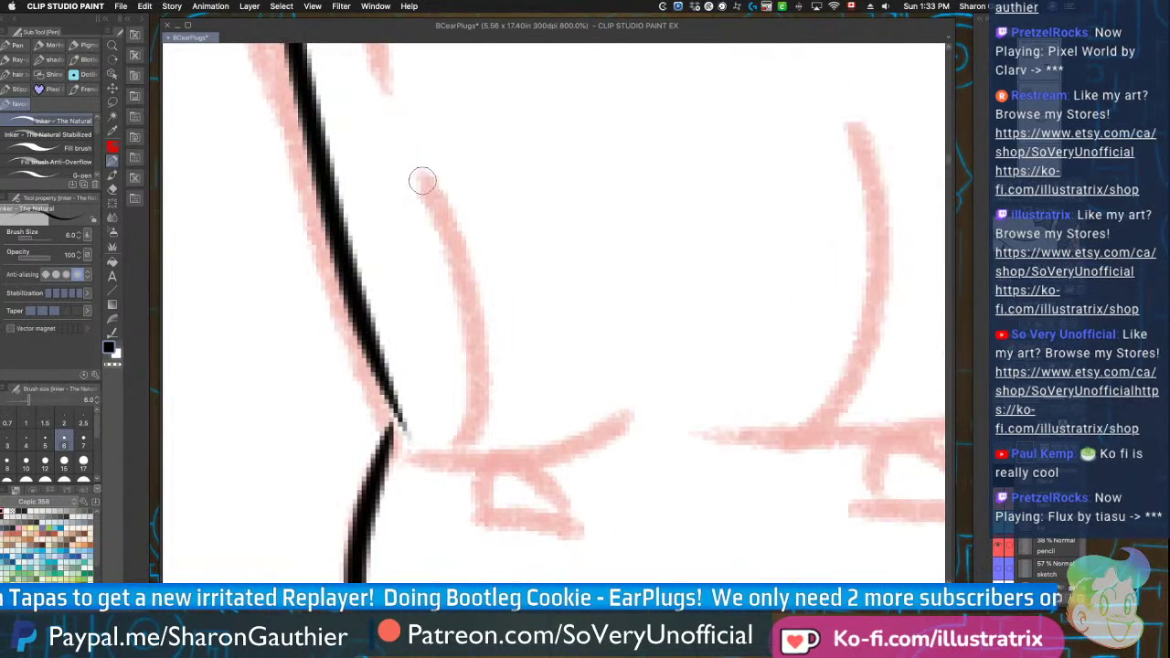
drag(425, 188, 435, 455)
drag(628, 417, 357, 436)
mouse_move(567, 521)
mouse_down()
mouse_move(471, 464)
mouse_move(481, 462)
mouse_move(489, 518)
mouse_move(566, 527)
mouse_move(479, 514)
mouse_up()
drag(394, 387, 388, 448)
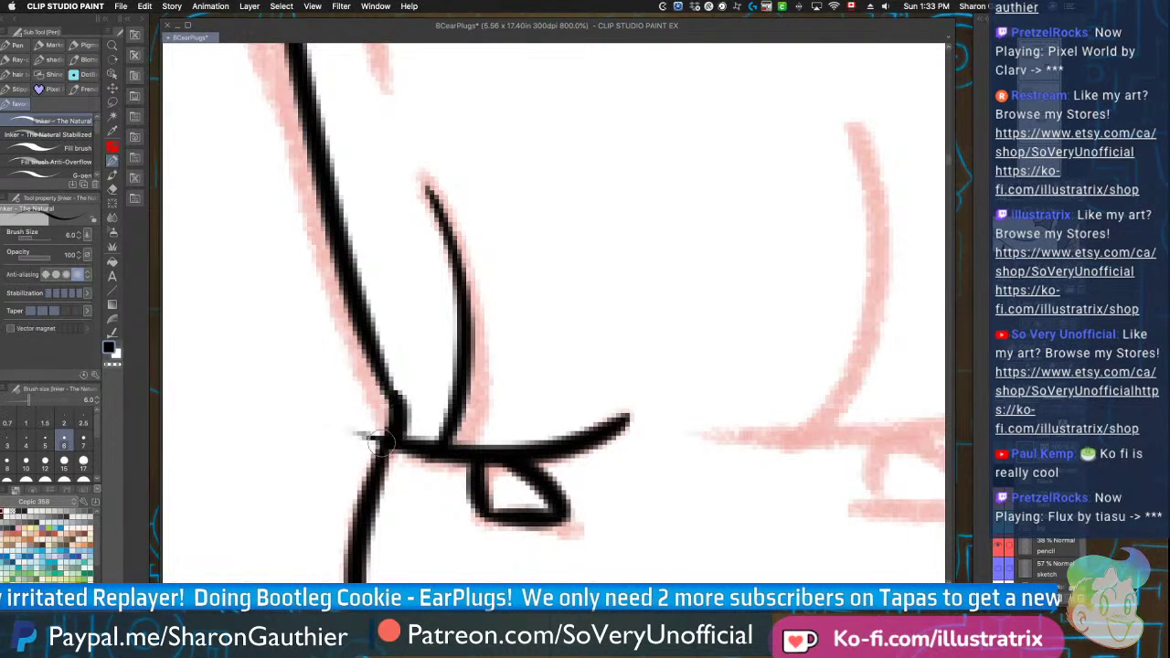
scroll(348, 421, down, 4)
scroll(352, 430, up, 4)
scroll(361, 418, down, 4)
scroll(366, 411, up, 4)
scroll(366, 410, down, 2)
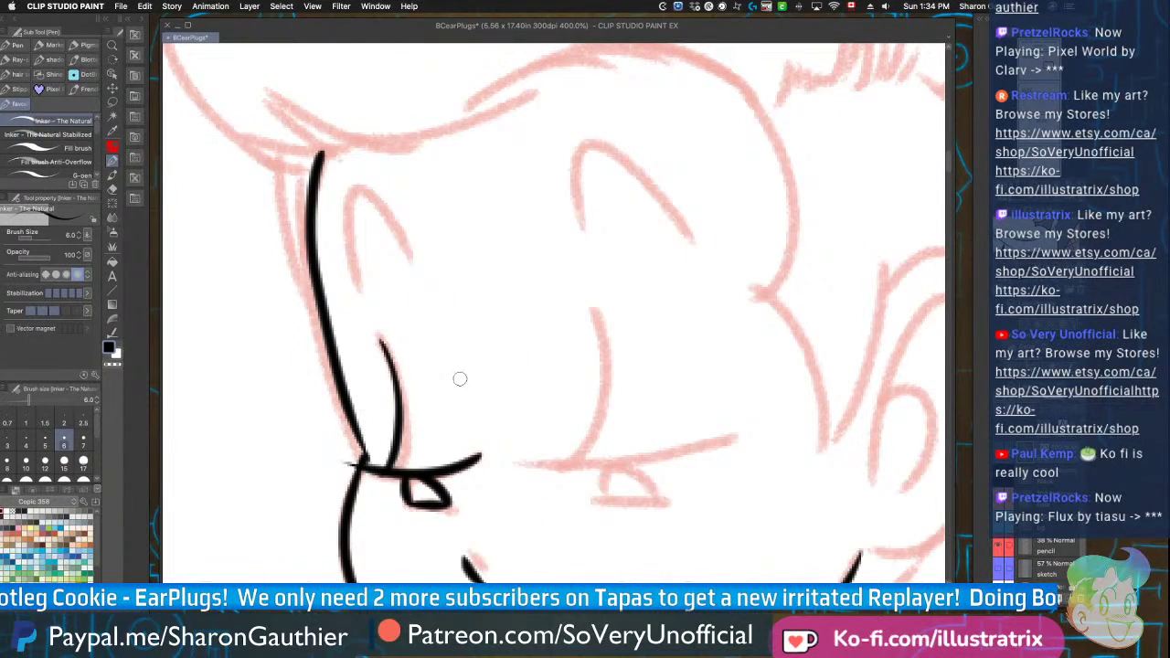
Ink the near eye's curved edge, its drooping lid line, and the half-hidden pupil beneath it
mouse_move(590, 305)
mouse_down()
mouse_move(599, 333)
mouse_move(545, 459)
mouse_up()
drag(728, 438, 540, 462)
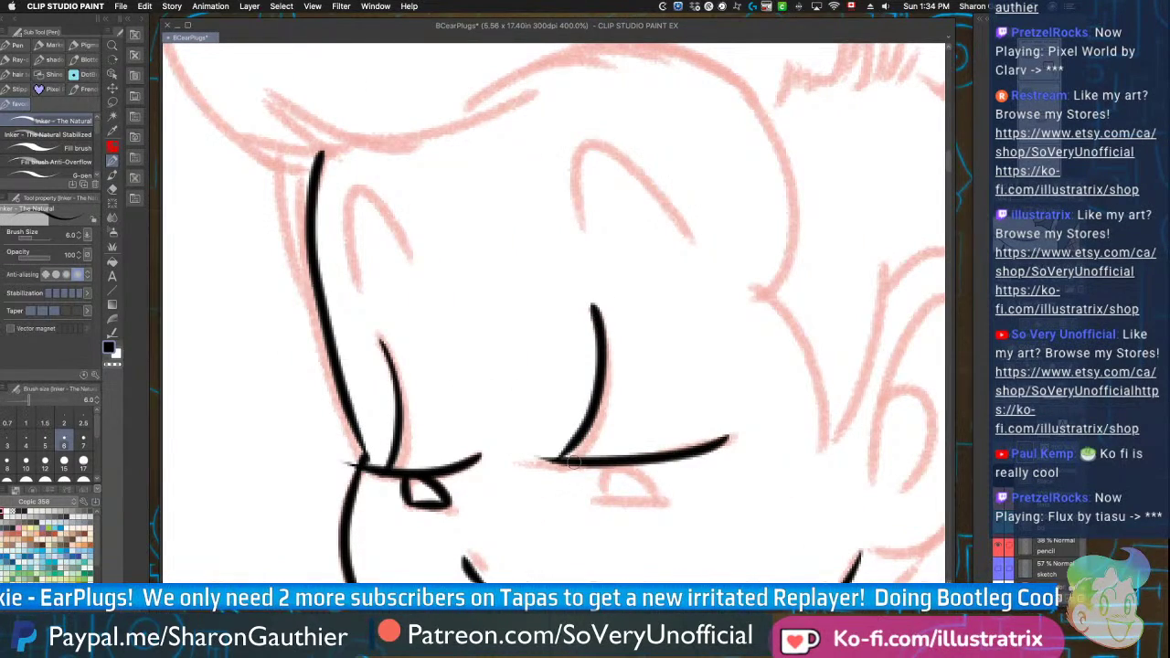
drag(653, 494, 578, 505)
scroll(549, 510, down, 3)
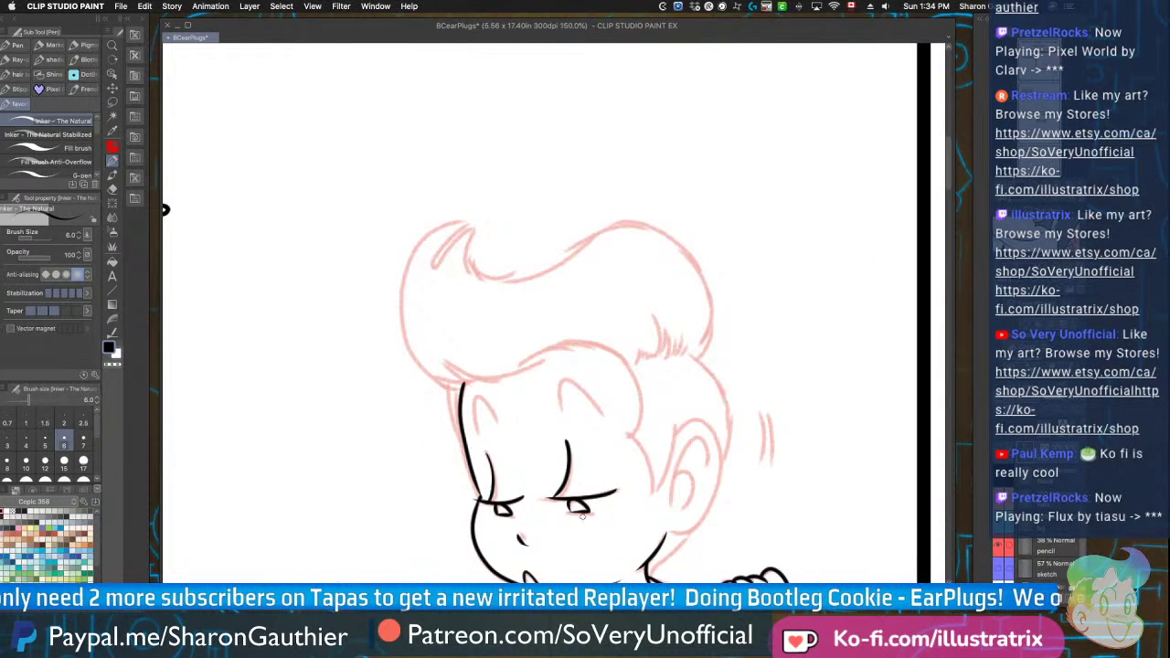
Ink both arched eyebrows on the standing character, redoing the near one with a cleaner curve
scroll(583, 517, up, 3)
scroll(552, 521, down, 3)
scroll(539, 485, up, 3)
drag(464, 439, 521, 416)
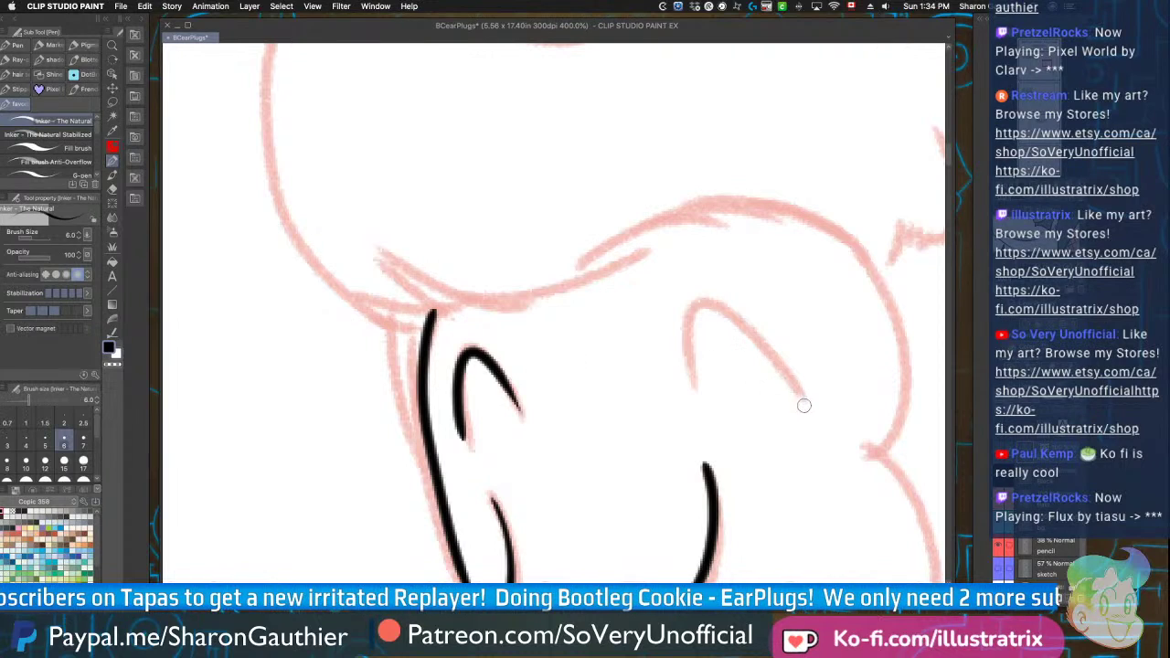
mouse_move(804, 405)
mouse_down()
mouse_move(771, 347)
mouse_move(683, 391)
mouse_up()
key(super+z)
mouse_move(803, 400)
mouse_down()
mouse_move(792, 388)
mouse_move(688, 393)
mouse_up()
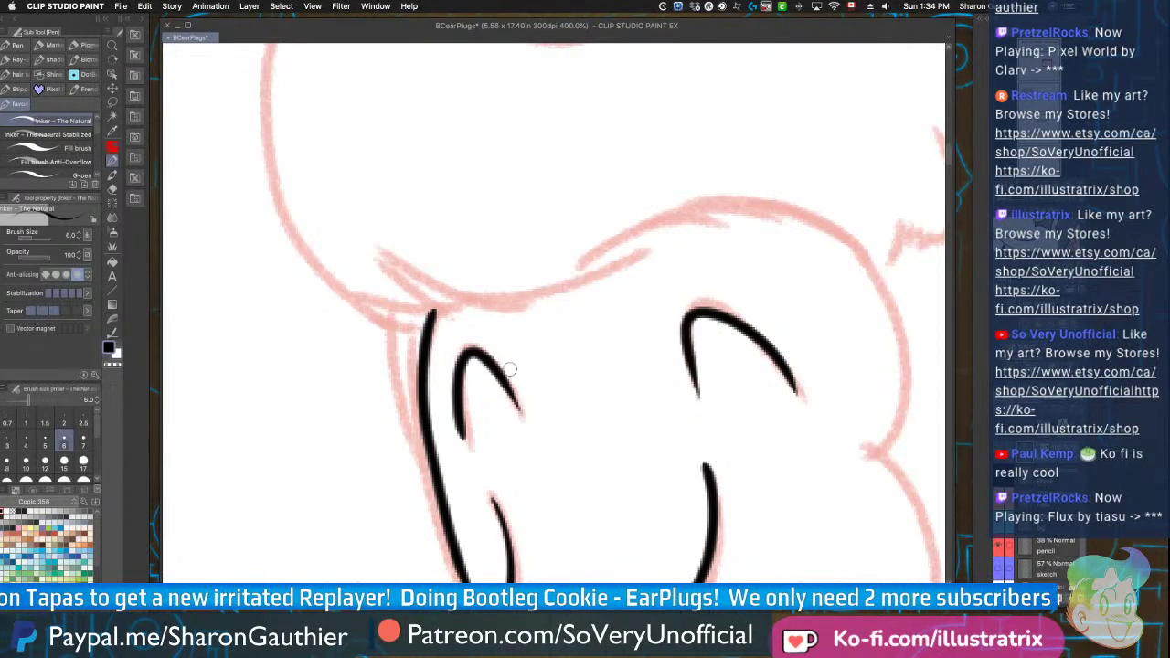
Ink the hairline at the temple and the pointed sideburn in front of the ear
scroll(489, 421, down, 4)
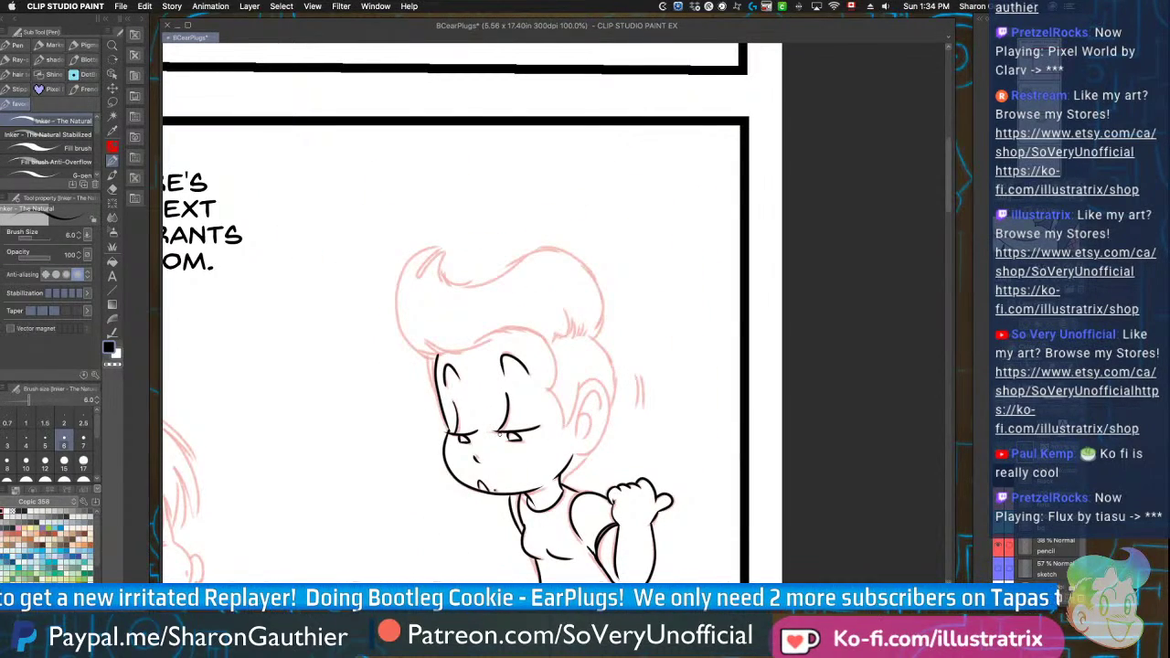
scroll(553, 424, up, 2)
mouse_move(541, 260)
mouse_down()
mouse_move(553, 300)
mouse_move(529, 352)
mouse_up()
drag(602, 338, 567, 425)
mouse_move(529, 348)
mouse_down()
mouse_move(567, 427)
mouse_move(554, 428)
mouse_up()
scroll(421, 363, up, 2)
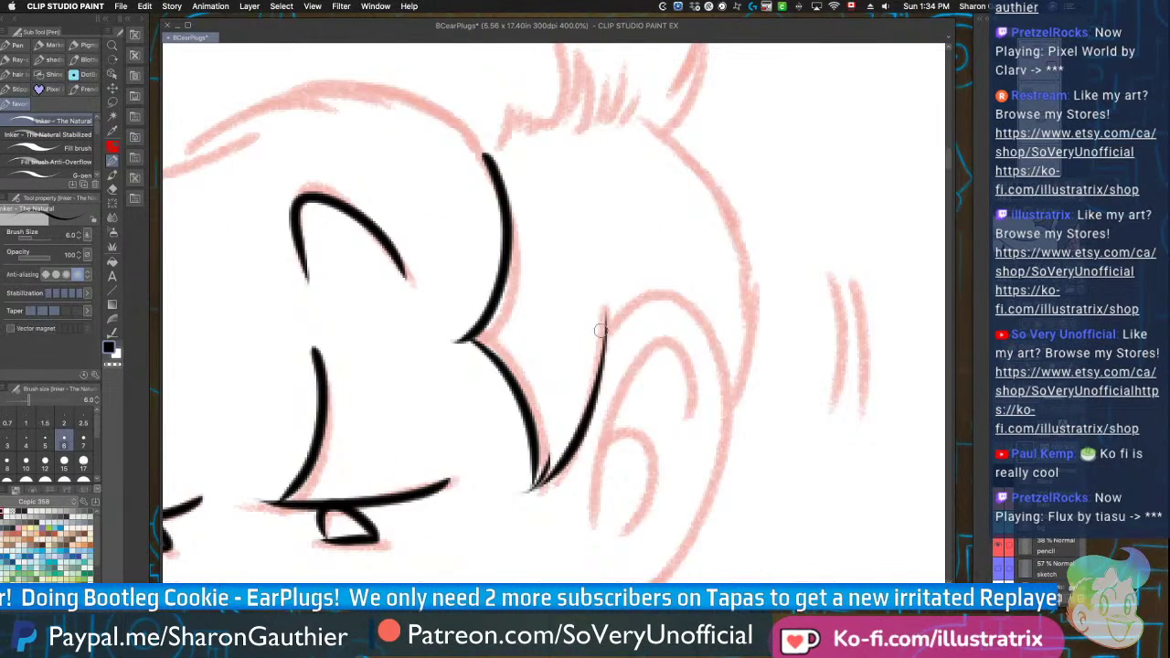
Ink the ear's outer contour and the two curved lines inside it
scroll(604, 338, down, 2)
scroll(560, 460, up, 2)
mouse_move(620, 180)
mouse_down()
mouse_move(640, 146)
mouse_move(732, 179)
mouse_move(594, 425)
mouse_up()
drag(707, 253, 615, 375)
drag(640, 270, 645, 384)
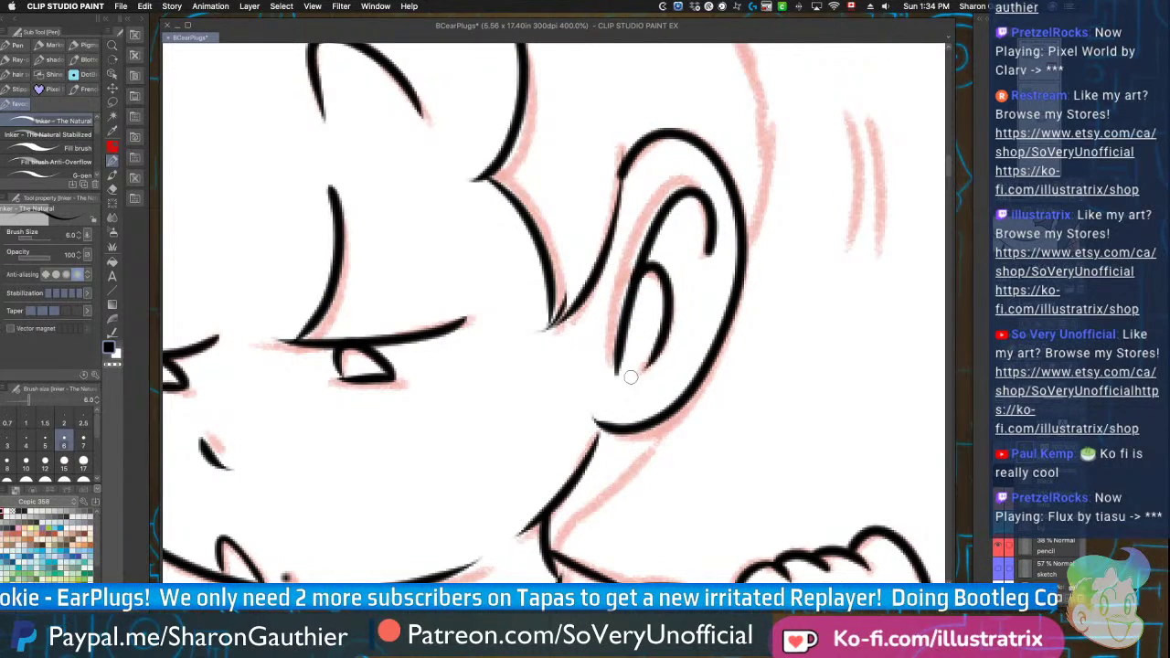
Ink the back of the neck and head, and the two short motion lines behind the head
scroll(571, 379, down, 2)
scroll(562, 405, up, 2)
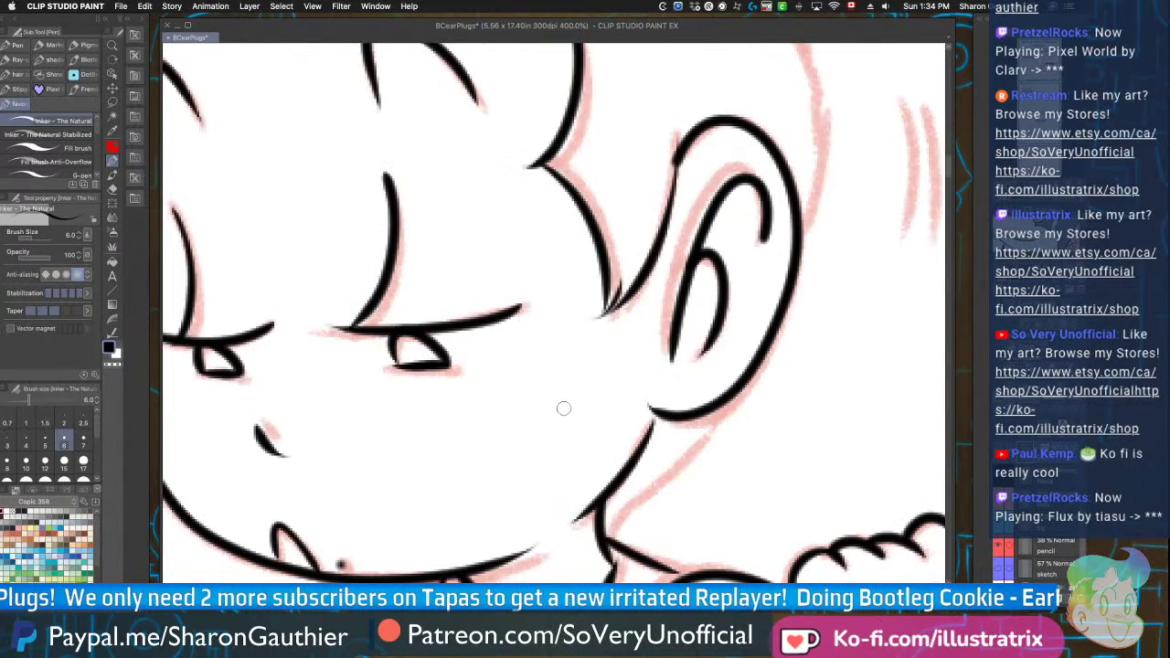
drag(605, 526, 731, 361)
scroll(730, 361, down, 2)
scroll(685, 324, up, 2)
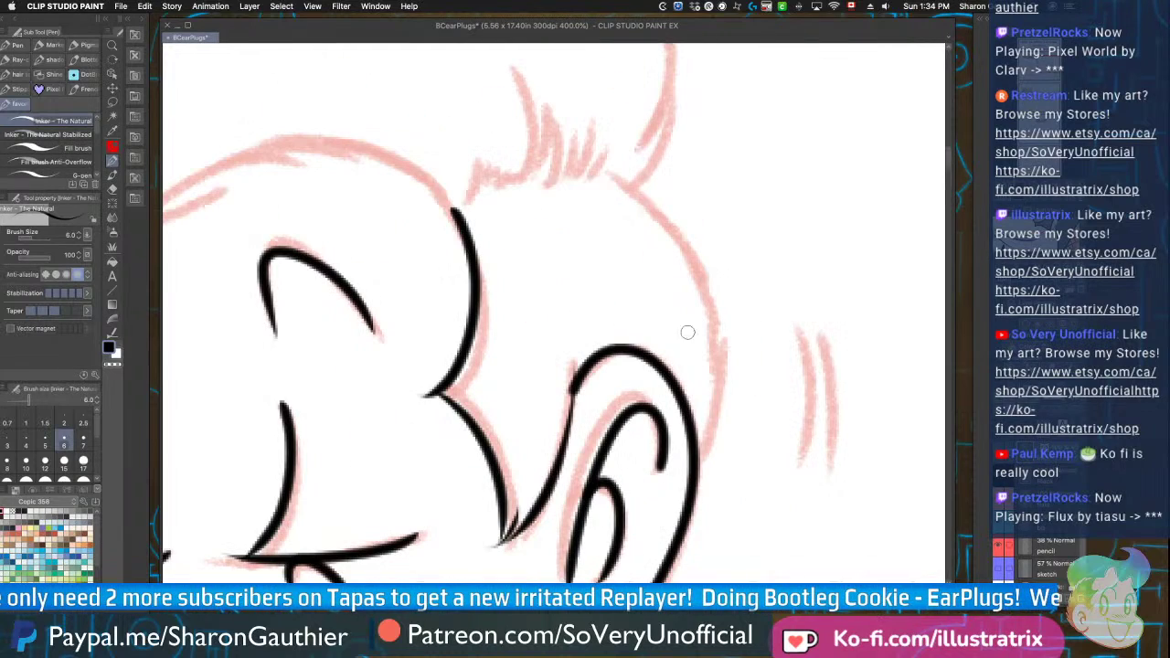
mouse_move(702, 458)
mouse_down()
mouse_move(718, 305)
mouse_move(611, 177)
mouse_up()
mouse_move(795, 326)
mouse_down()
mouse_move(801, 484)
mouse_move(831, 494)
mouse_up()
Ink the row of short spiky hair strokes where the pompadour meets the shaved side
scroll(775, 506, down, 3)
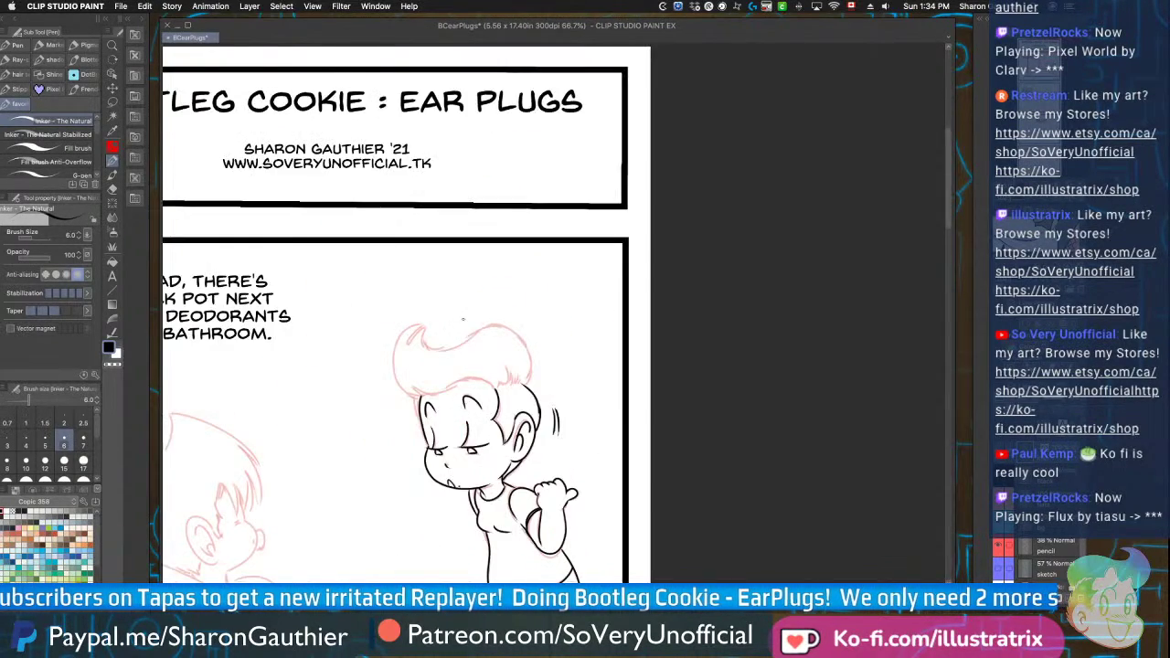
scroll(480, 462, up, 2)
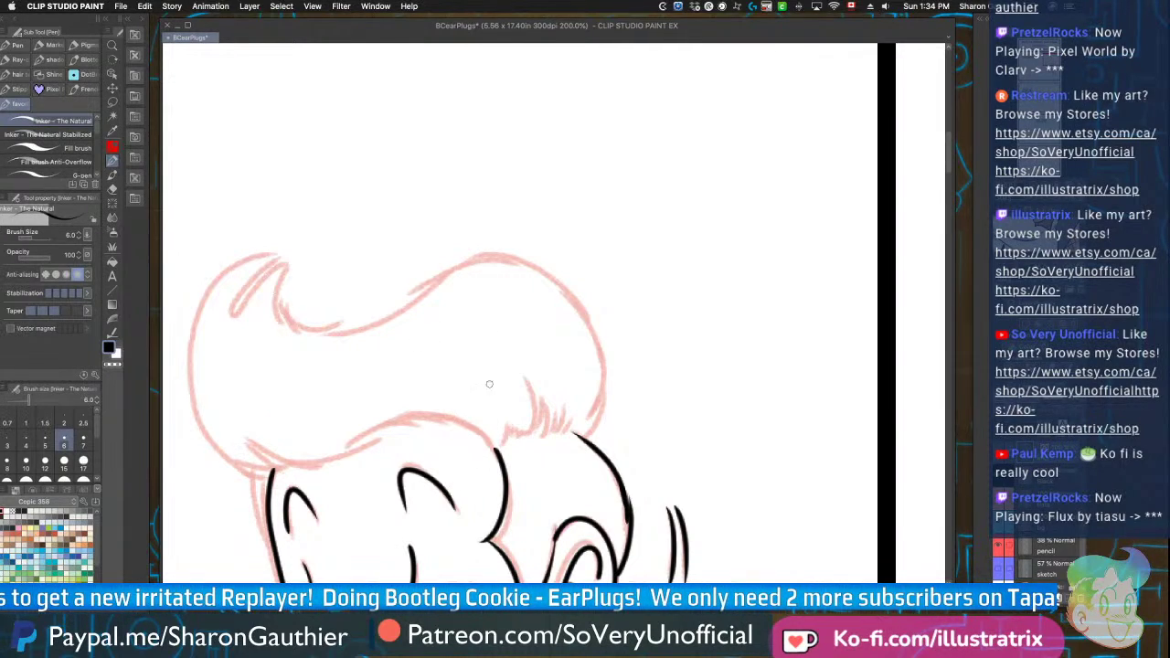
drag(509, 439, 517, 412)
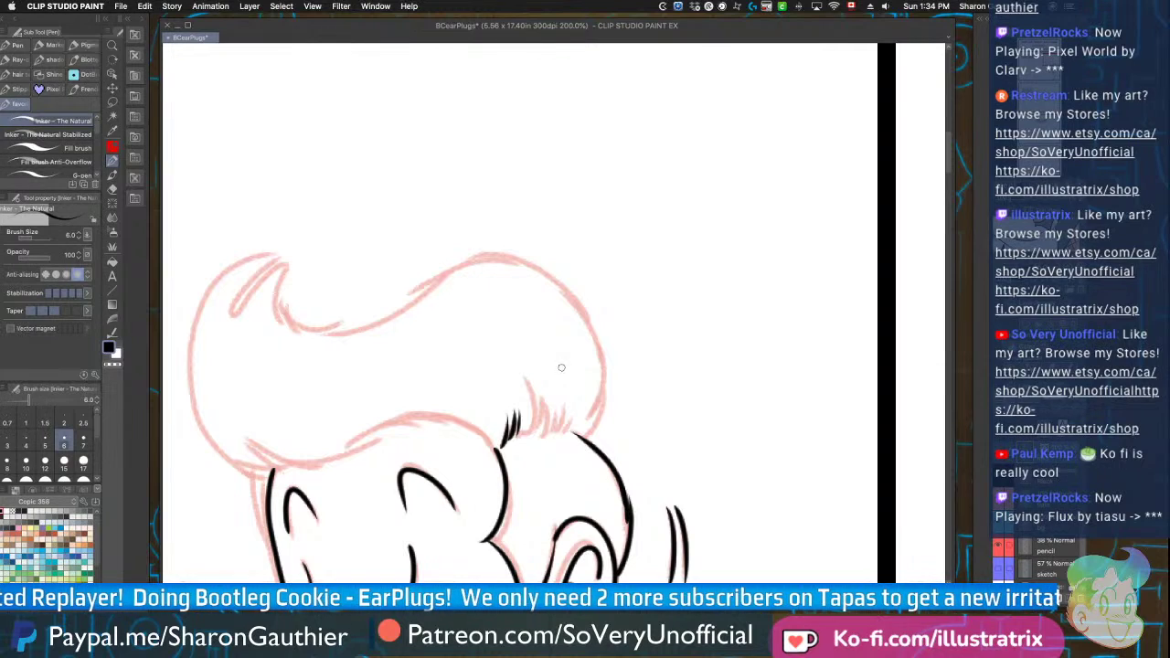
drag(517, 438, 542, 375)
mouse_move(542, 434)
mouse_down()
mouse_move(562, 403)
mouse_move(588, 437)
mouse_move(582, 401)
mouse_up()
Ink the pompadour's back edge and its wavy top contour up to the front curl, redoing the top stroke once
mouse_move(585, 441)
mouse_down()
mouse_move(605, 385)
mouse_move(483, 258)
mouse_up()
mouse_move(564, 293)
mouse_down()
mouse_move(472, 269)
mouse_move(280, 323)
mouse_move(248, 295)
mouse_up()
key(super+z)
mouse_move(544, 274)
mouse_down()
mouse_move(406, 315)
mouse_move(290, 285)
mouse_up()
Ink the hairline across the forehead as one long wavy stroke and add small hair strokes along it
mouse_move(497, 450)
mouse_down()
mouse_move(442, 417)
mouse_move(411, 419)
mouse_up()
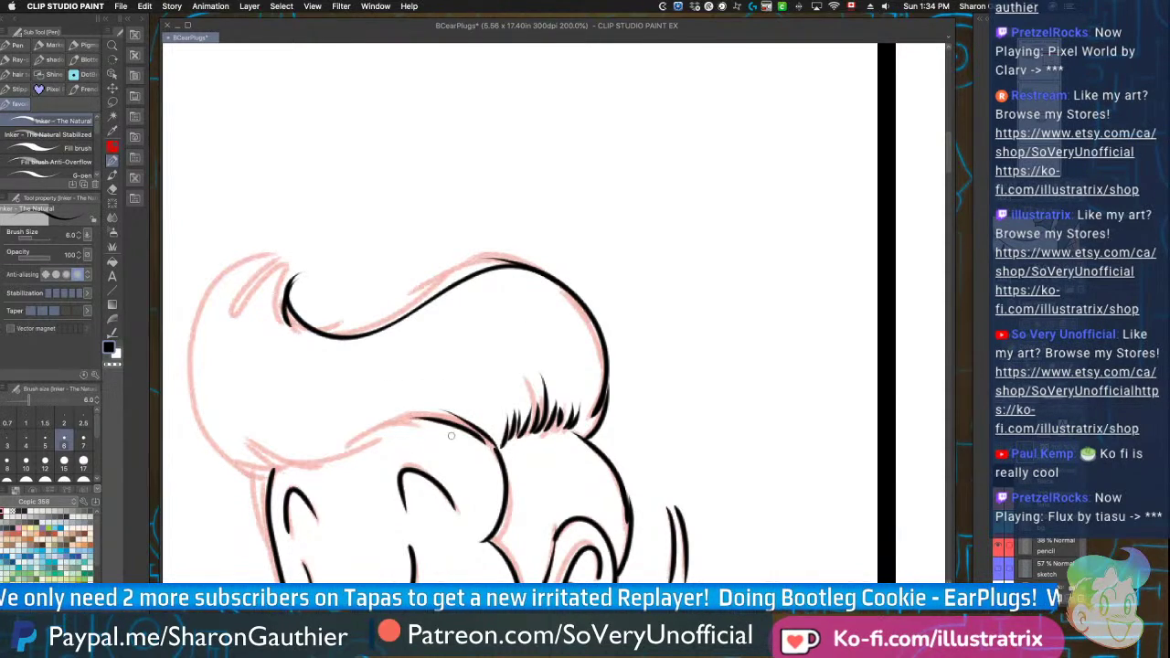
scroll(478, 425, down, 4)
scroll(425, 429, up, 4)
key(super+z)
mouse_move(644, 358)
mouse_down()
mouse_move(584, 329)
mouse_move(461, 376)
mouse_move(391, 347)
mouse_up()
drag(447, 376, 413, 366)
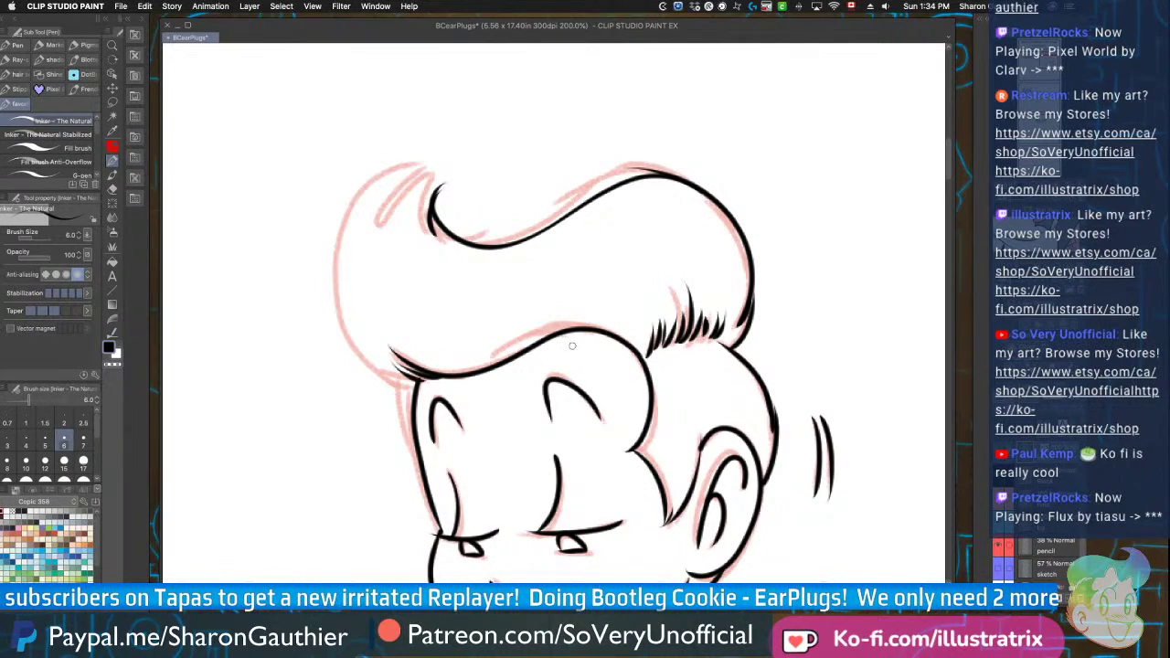
drag(590, 341, 539, 344)
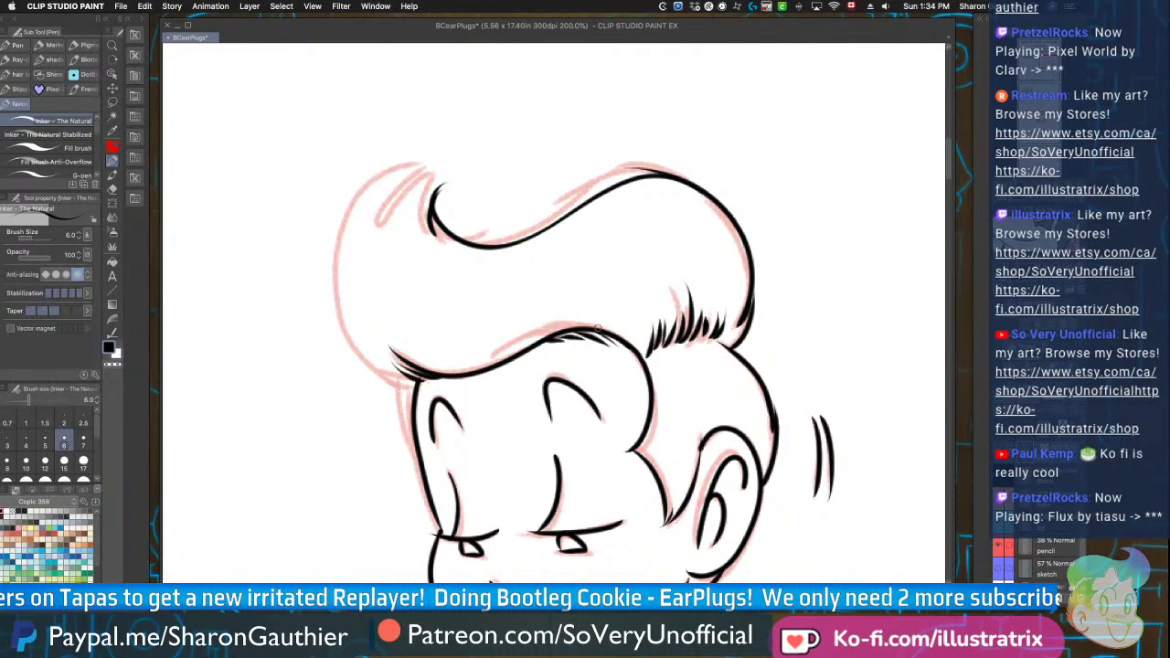
Ink the pompadour's rounded front up to the curl tip, redoing it once, and add short hair strokes inside the curl
mouse_move(412, 389)
mouse_down()
mouse_move(336, 261)
mouse_move(439, 178)
mouse_up()
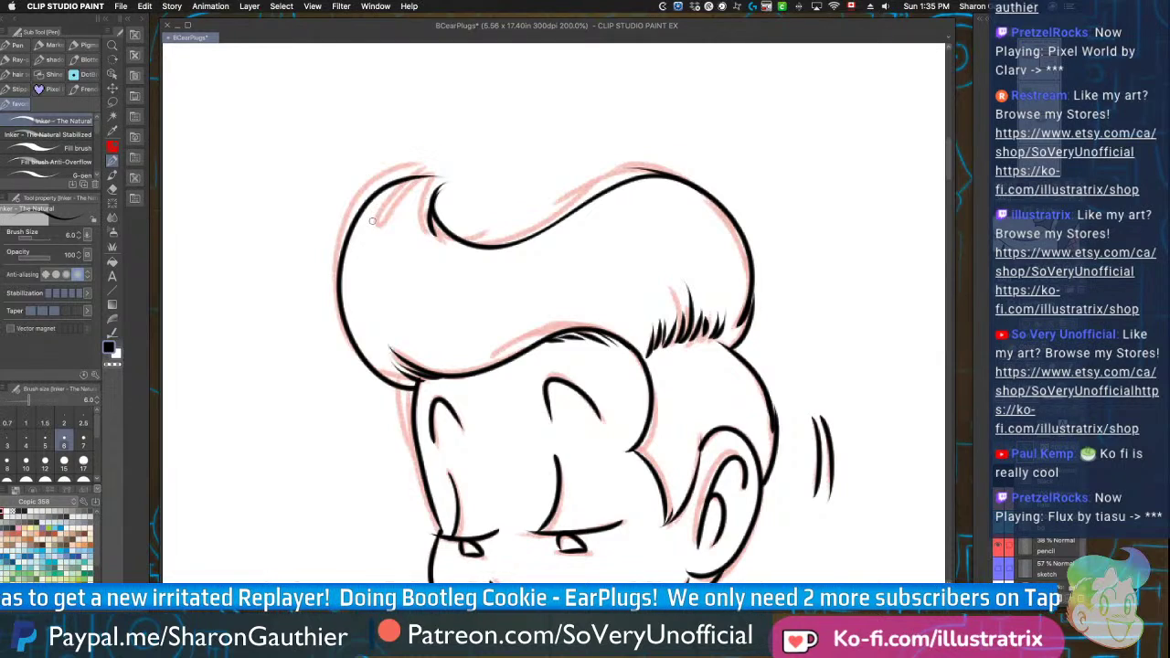
key(ctrl+z)
mouse_move(420, 390)
mouse_down()
mouse_move(376, 368)
mouse_move(444, 187)
mouse_up()
drag(395, 229, 437, 183)
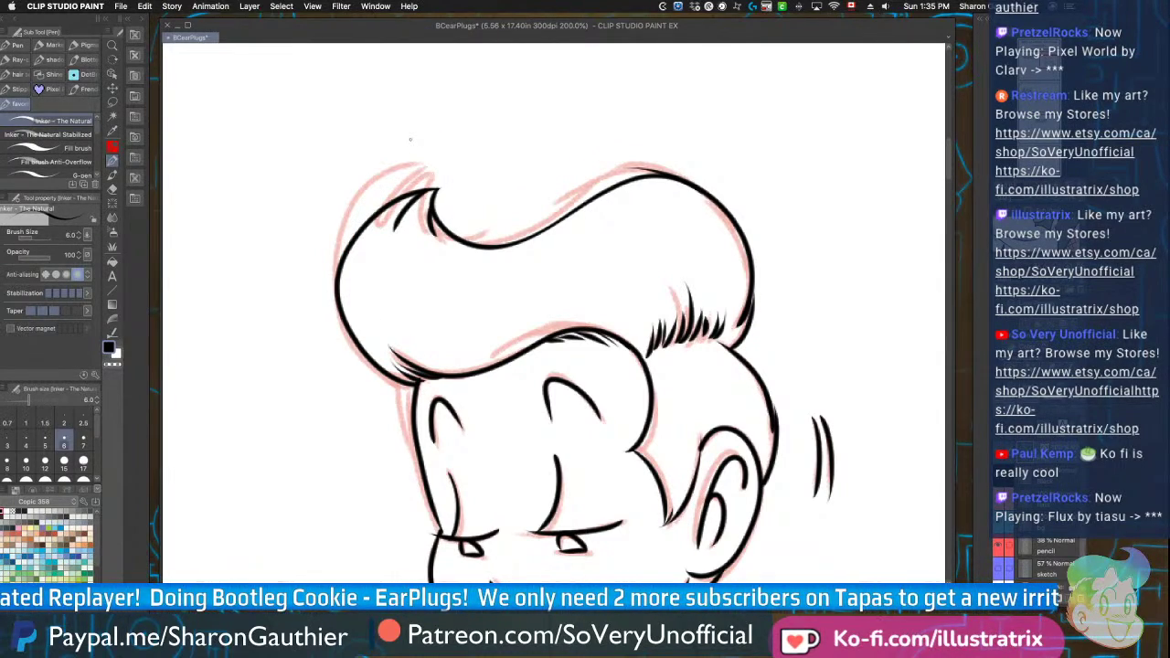
drag(421, 239, 449, 181)
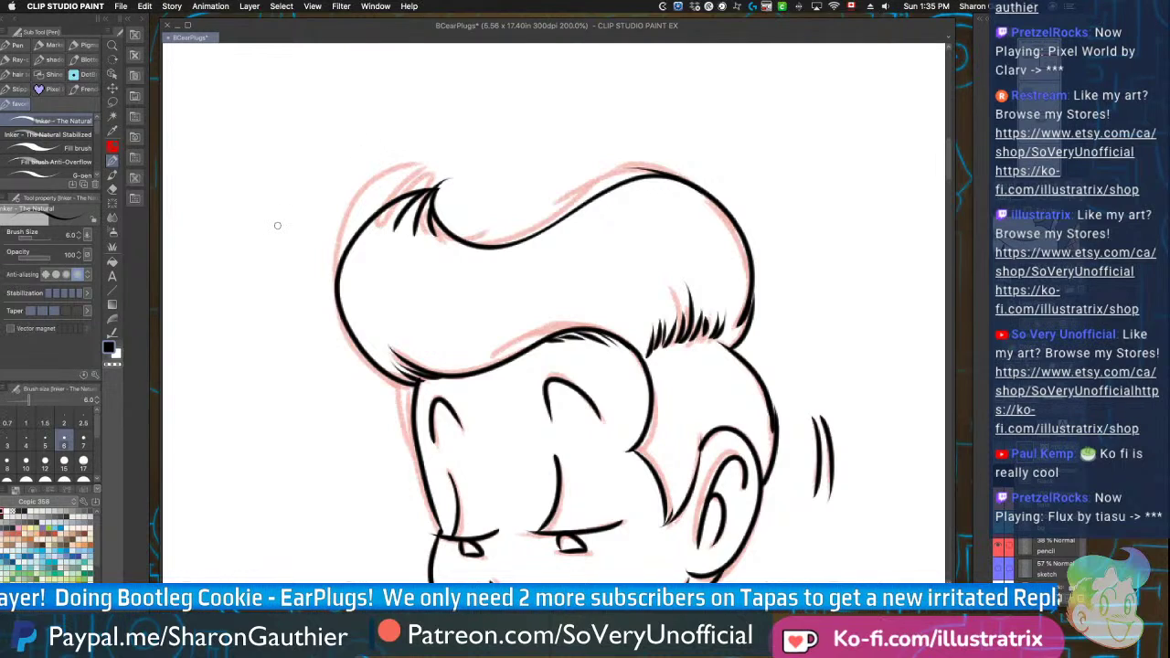
key(ctrl+z)
scroll(377, 110, down, 2)
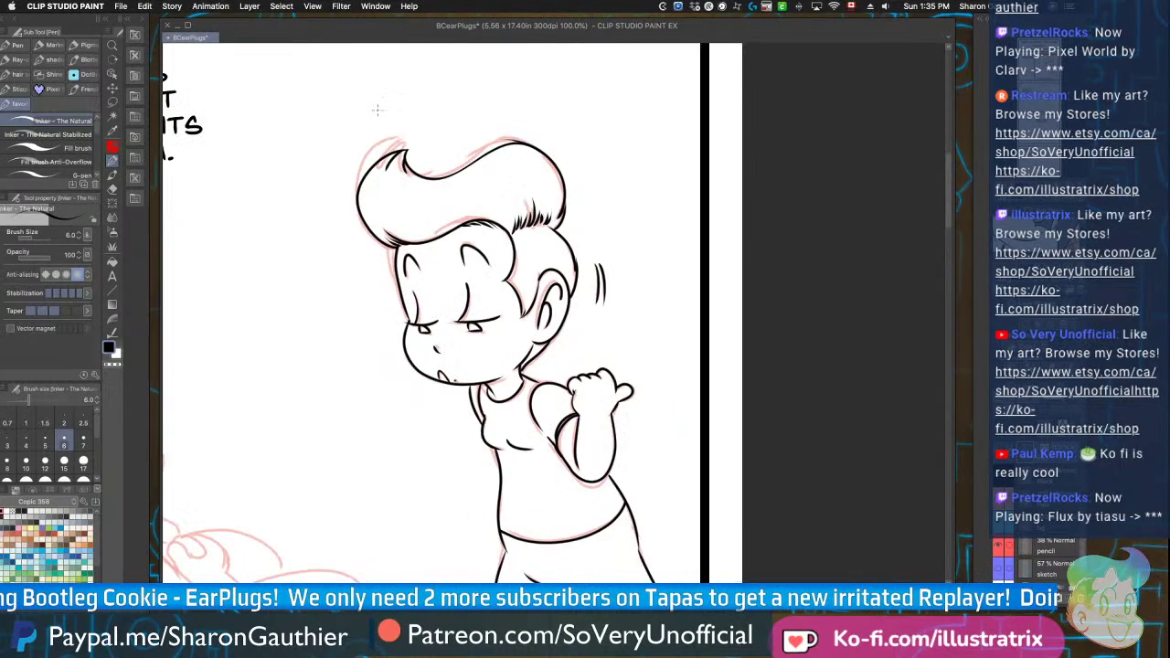
Go over the back leg outline of the standing character in the first panel with the black inking pen
scroll(360, 130, down, 3)
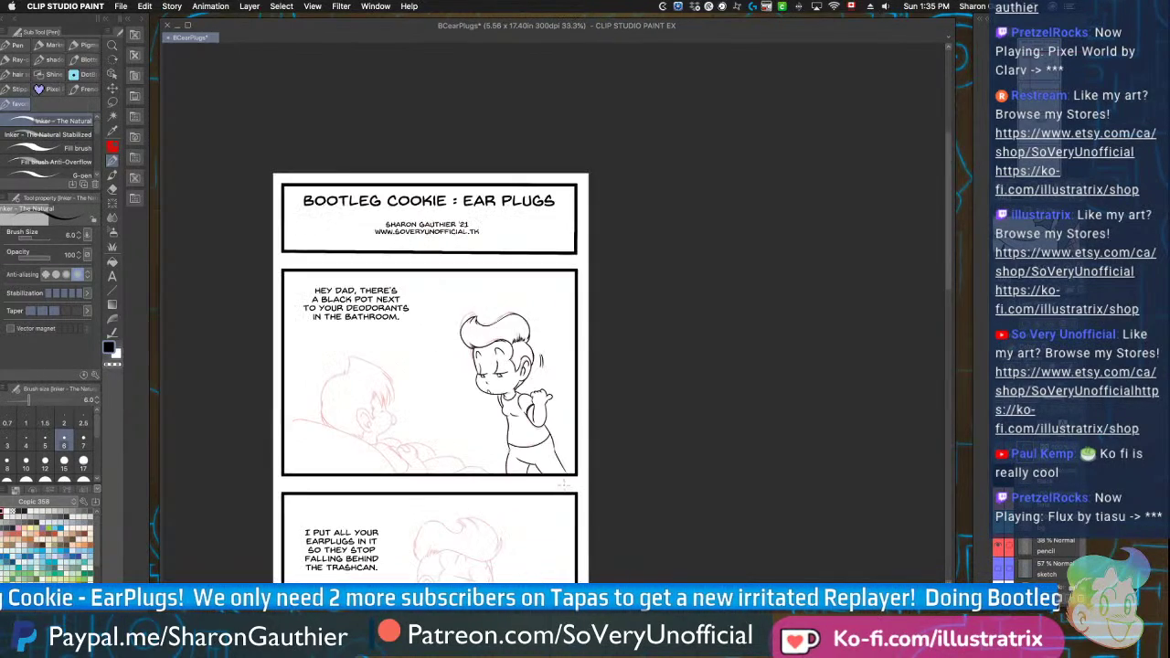
scroll(553, 473, up, 5)
scroll(552, 474, down, 4)
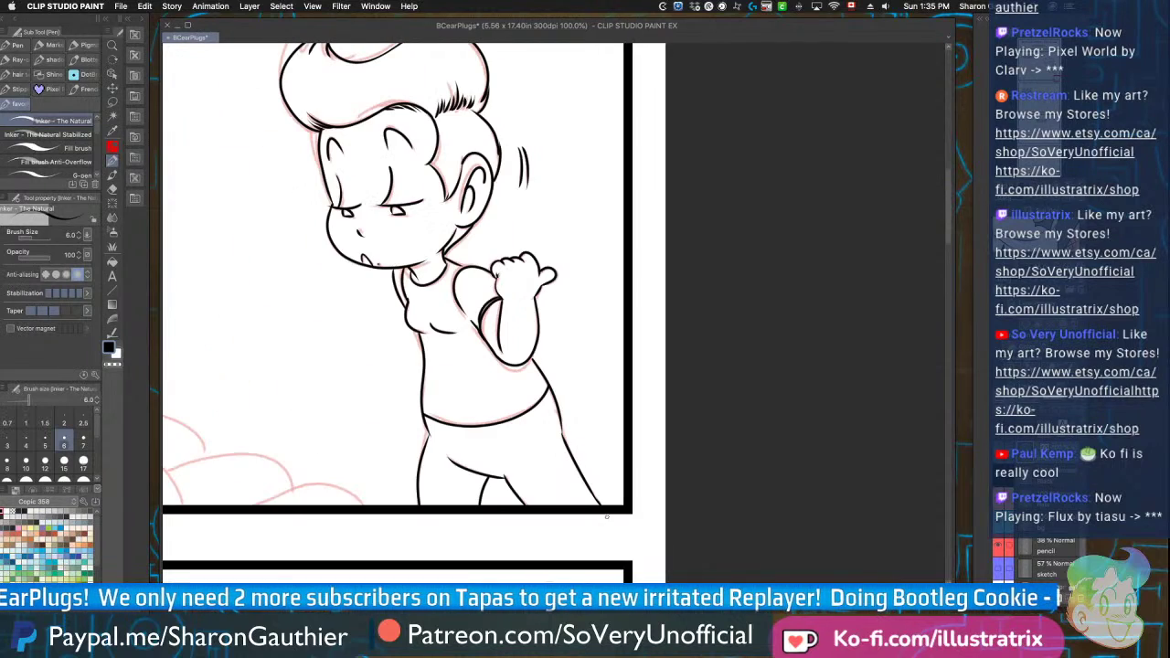
scroll(550, 395, up, 4)
mouse_move(549, 396)
mouse_down()
mouse_move(549, 424)
mouse_move(580, 478)
mouse_up()
scroll(581, 479, down, 6)
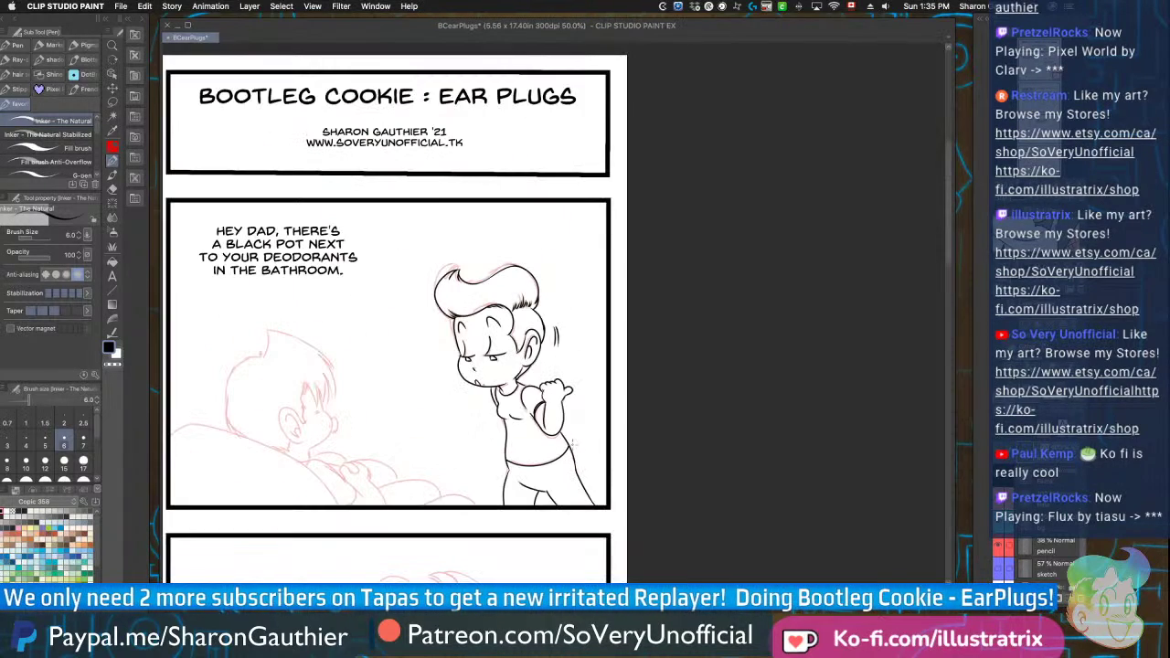
Ink the long curved backrest outline from the first panel's side border down to its lower border, following the pink sketch
scroll(238, 346, down, 1)
scroll(241, 358, up, 4)
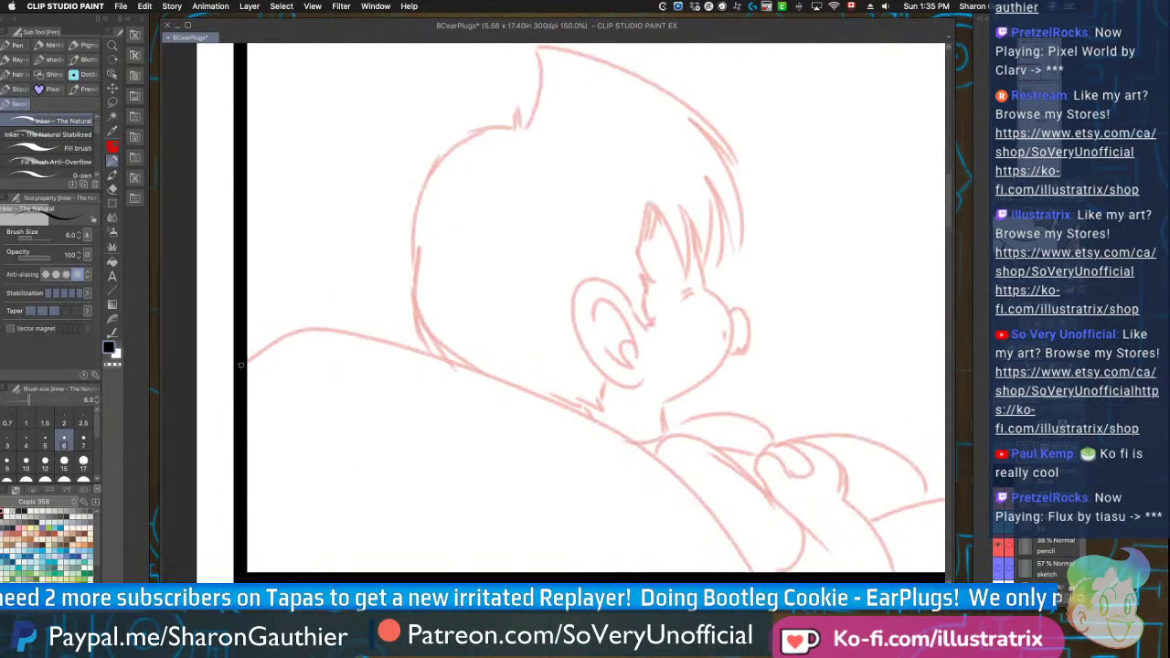
scroll(244, 366, down, 1)
mouse_move(243, 366)
mouse_down()
mouse_move(329, 348)
mouse_move(558, 465)
mouse_move(576, 503)
mouse_up()
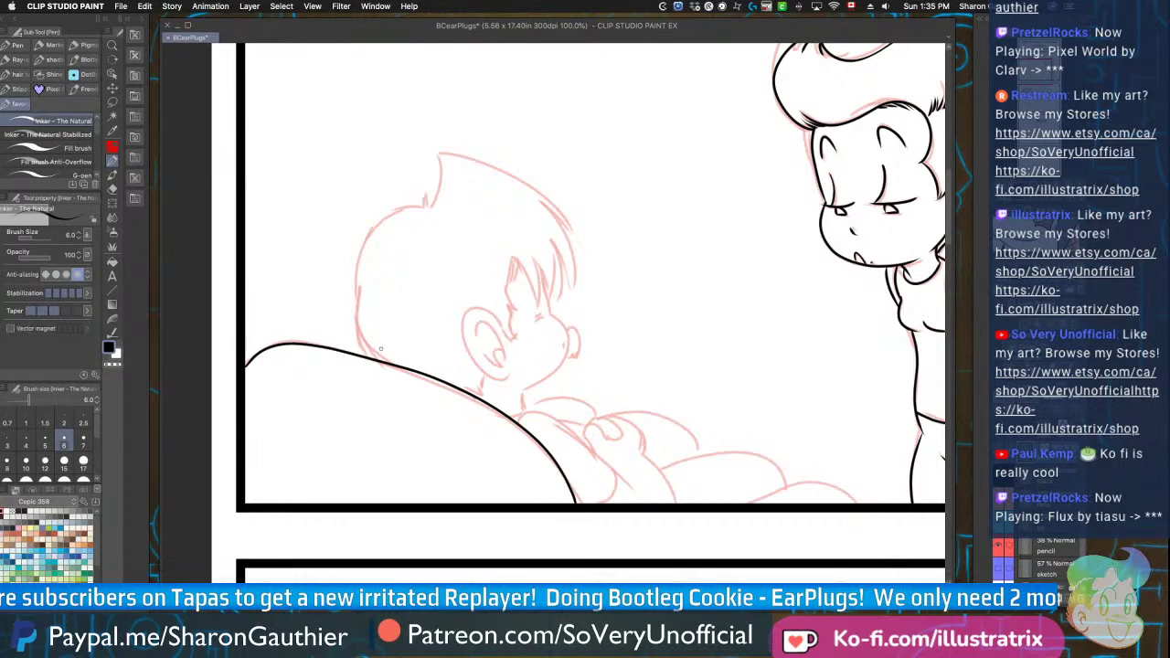
Ink the reclining father's near arm with a long upper line and a curved elbow line reaching the panel border
scroll(501, 365, up, 1)
mouse_move(509, 418)
mouse_down()
mouse_move(542, 413)
mouse_move(697, 523)
mouse_up()
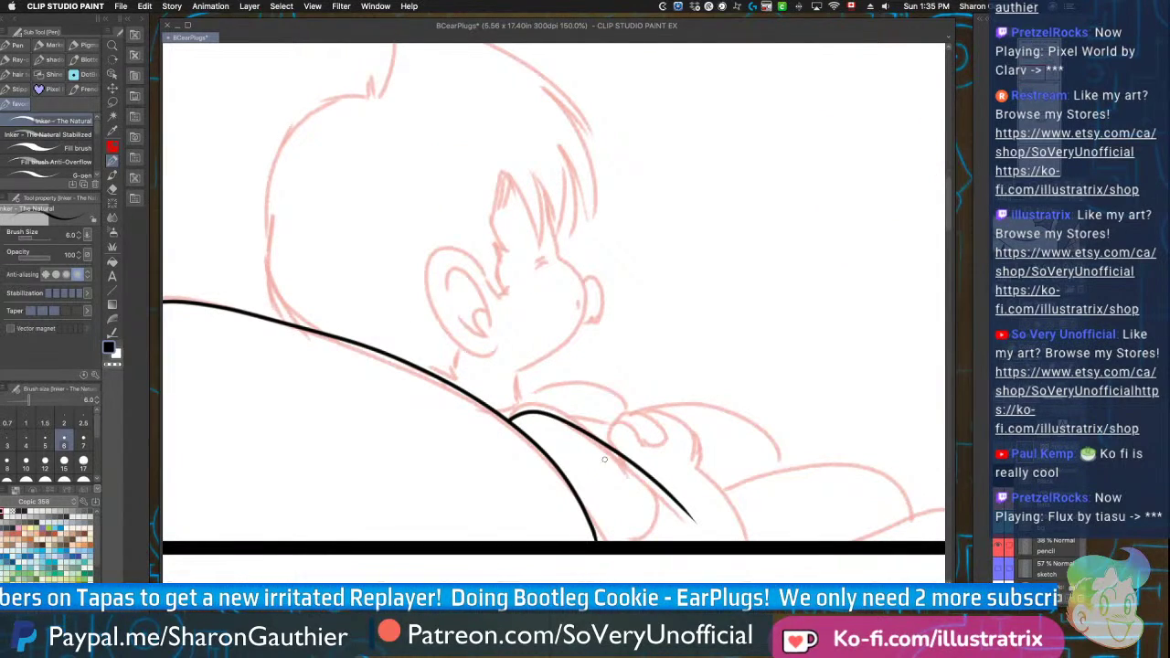
drag(634, 470, 598, 539)
Ink the father's hand resting on his body, with the thumb, the curled fingers and the knuckle strokes
scroll(631, 445, up, 3)
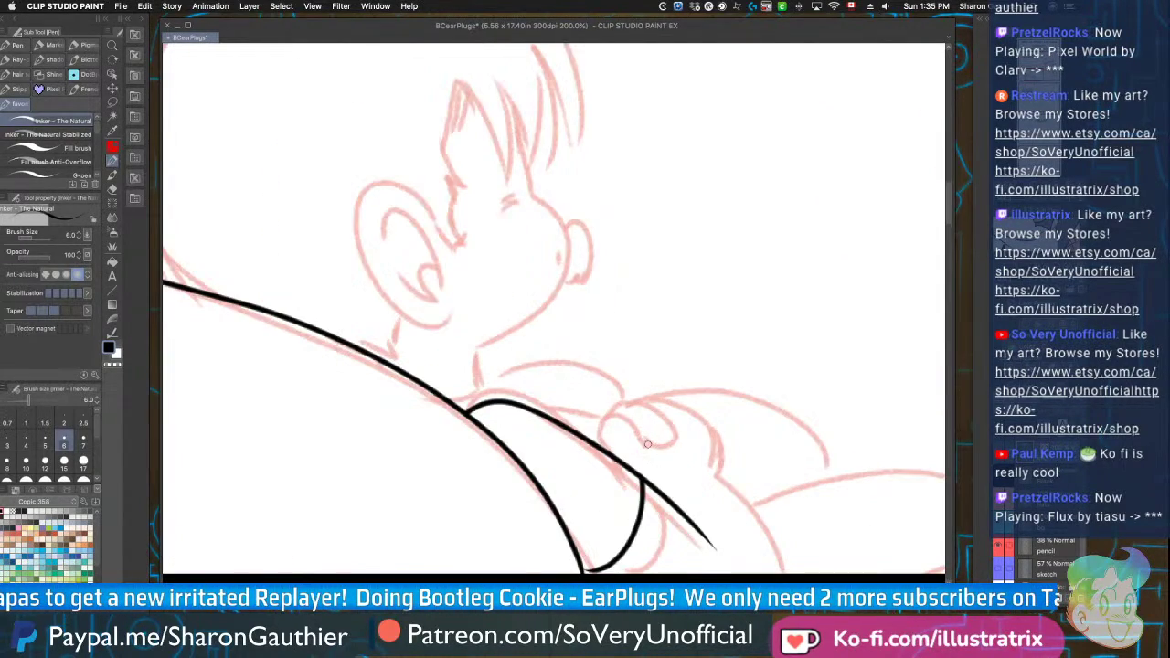
mouse_move(629, 432)
mouse_down()
mouse_move(567, 391)
mouse_move(557, 450)
mouse_move(621, 494)
mouse_up()
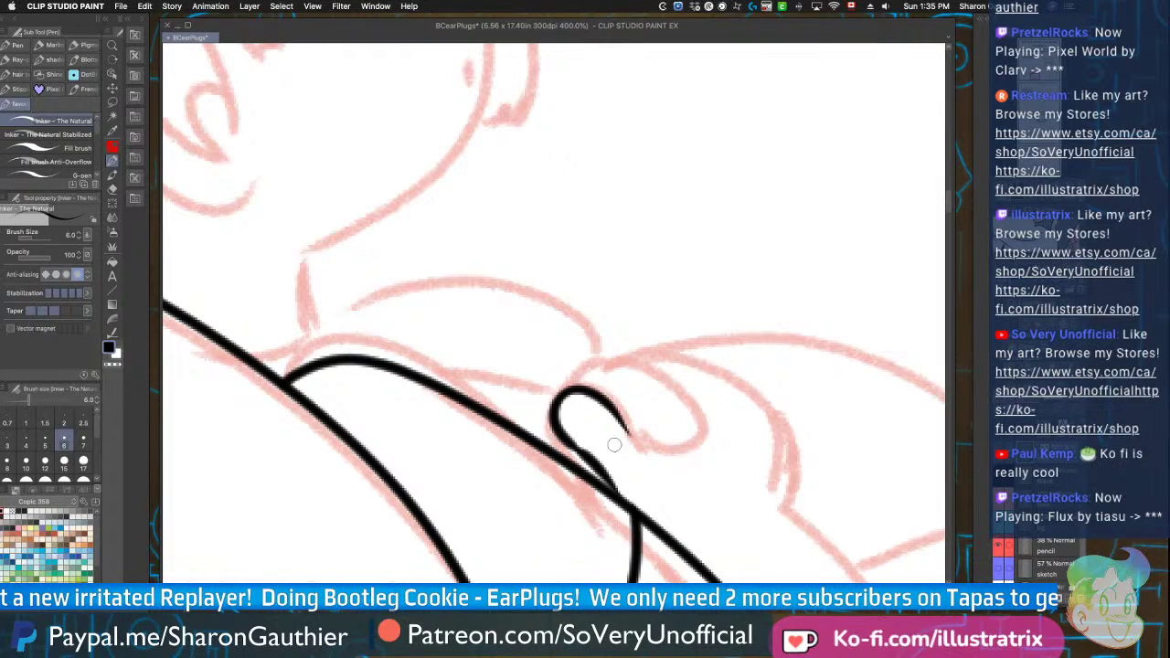
mouse_move(564, 383)
mouse_down()
mouse_move(655, 378)
mouse_move(675, 452)
mouse_move(736, 379)
mouse_move(763, 448)
mouse_up()
mouse_move(727, 361)
mouse_down()
mouse_move(751, 375)
mouse_move(708, 364)
mouse_up()
mouse_move(774, 415)
mouse_down()
mouse_move(761, 409)
mouse_move(787, 441)
mouse_up()
mouse_move(768, 393)
mouse_down()
mouse_move(795, 448)
mouse_move(785, 513)
mouse_up()
Ink the outer forearm line from the father's wrist down to the panel border
scroll(506, 332, down, 3)
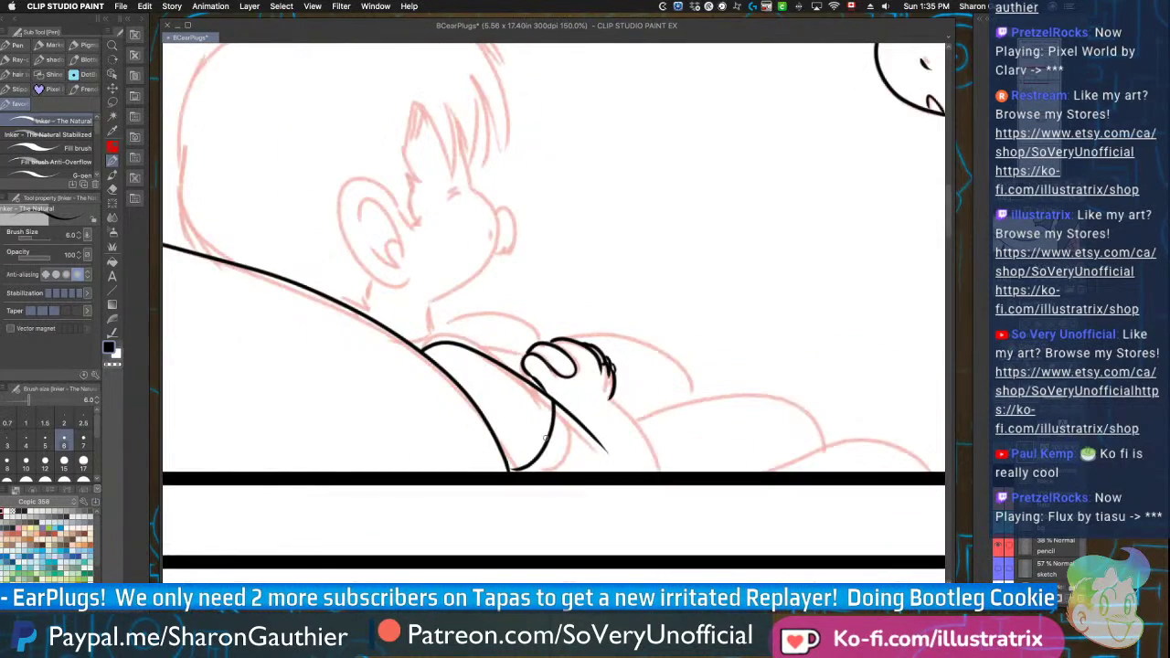
scroll(558, 437, up, 3)
mouse_move(678, 341)
mouse_down()
mouse_move(784, 457)
mouse_move(812, 528)
mouse_up()
scroll(563, 441, down, 3)
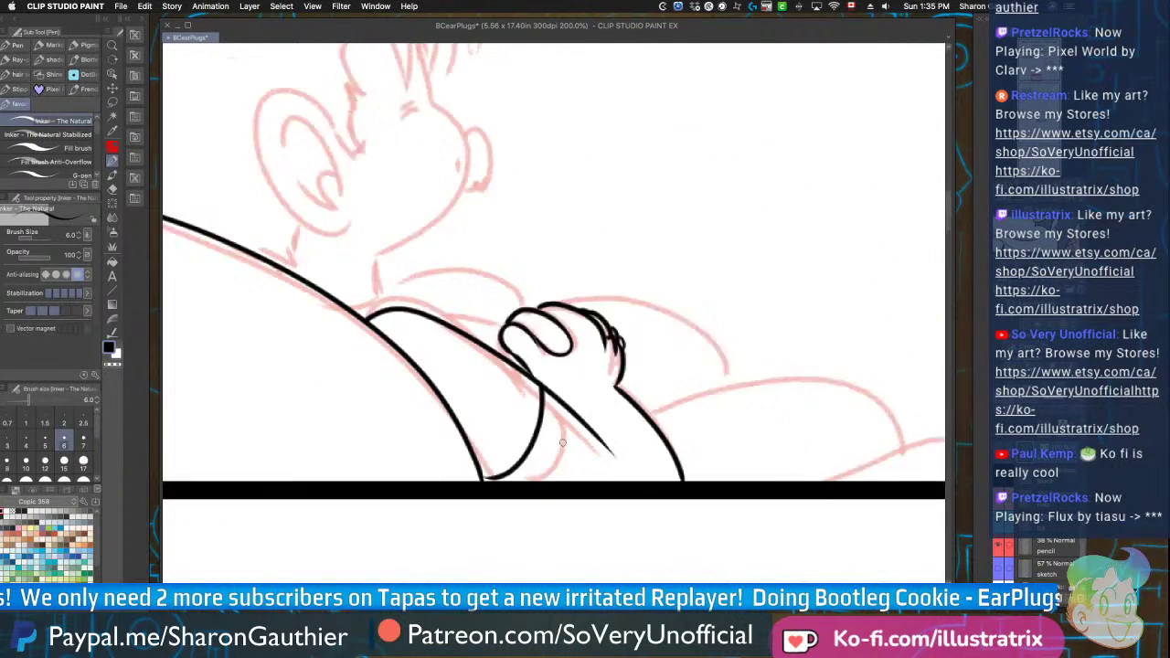
Ink the father's neck, neckline and the shoulder line running down to his hand
scroll(434, 335, up, 3)
mouse_move(385, 262)
mouse_down()
mouse_move(393, 346)
mouse_move(323, 358)
mouse_up()
drag(396, 326, 650, 454)
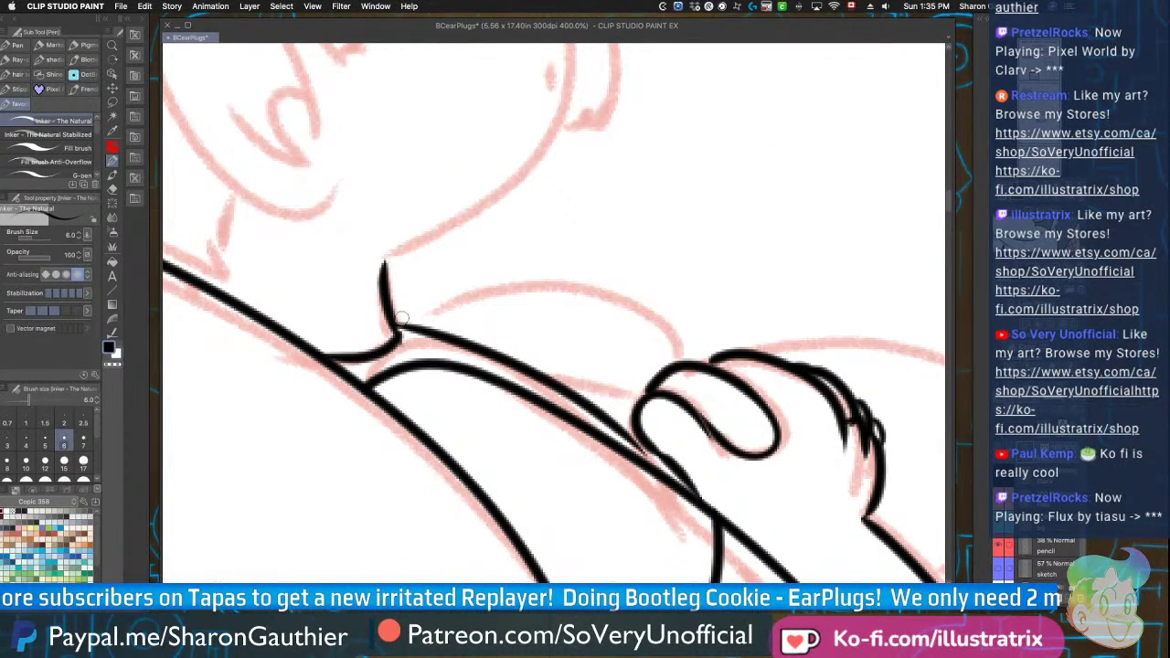
mouse_move(717, 356)
mouse_down()
mouse_move(624, 385)
mouse_move(556, 344)
mouse_move(395, 316)
mouse_up()
scroll(509, 425, down, 4)
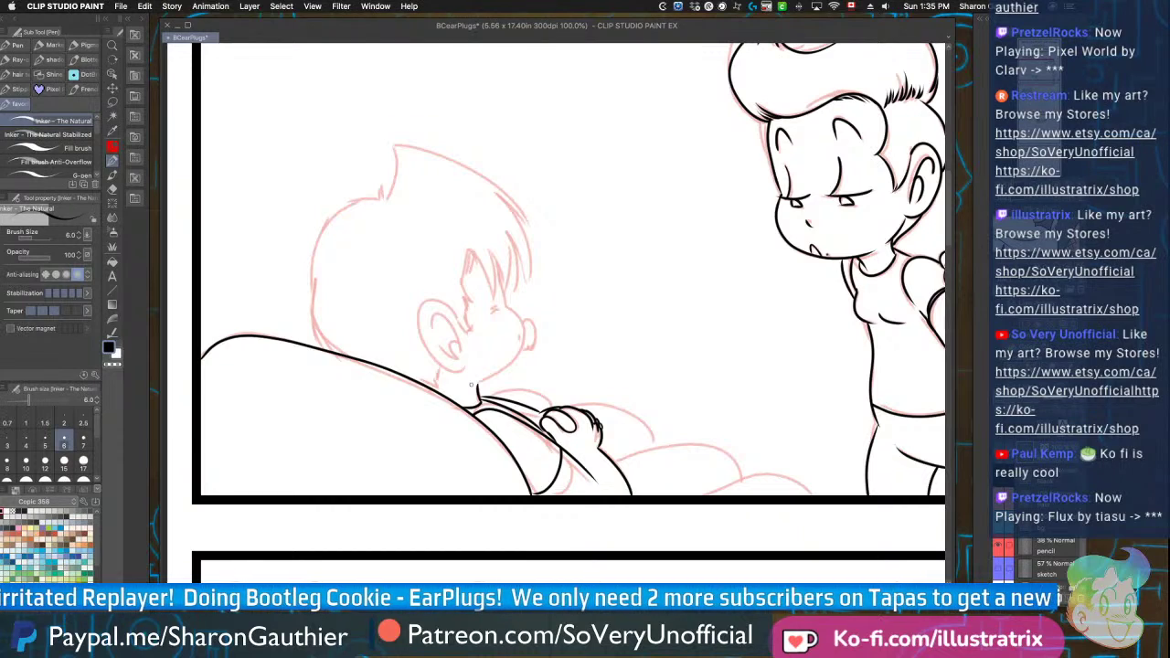
Ink the father's ear with its inner folds and the jagged hairline in front of it
scroll(436, 316, up, 8)
mouse_move(505, 325)
mouse_down()
mouse_move(492, 312)
mouse_move(366, 443)
mouse_move(552, 473)
mouse_up()
mouse_move(416, 393)
mouse_down()
mouse_move(413, 309)
mouse_move(521, 468)
mouse_move(507, 490)
mouse_up()
drag(433, 431, 515, 486)
mouse_move(526, 151)
mouse_down()
mouse_move(560, 361)
mouse_move(549, 377)
mouse_move(571, 365)
mouse_up()
drag(500, 310, 553, 370)
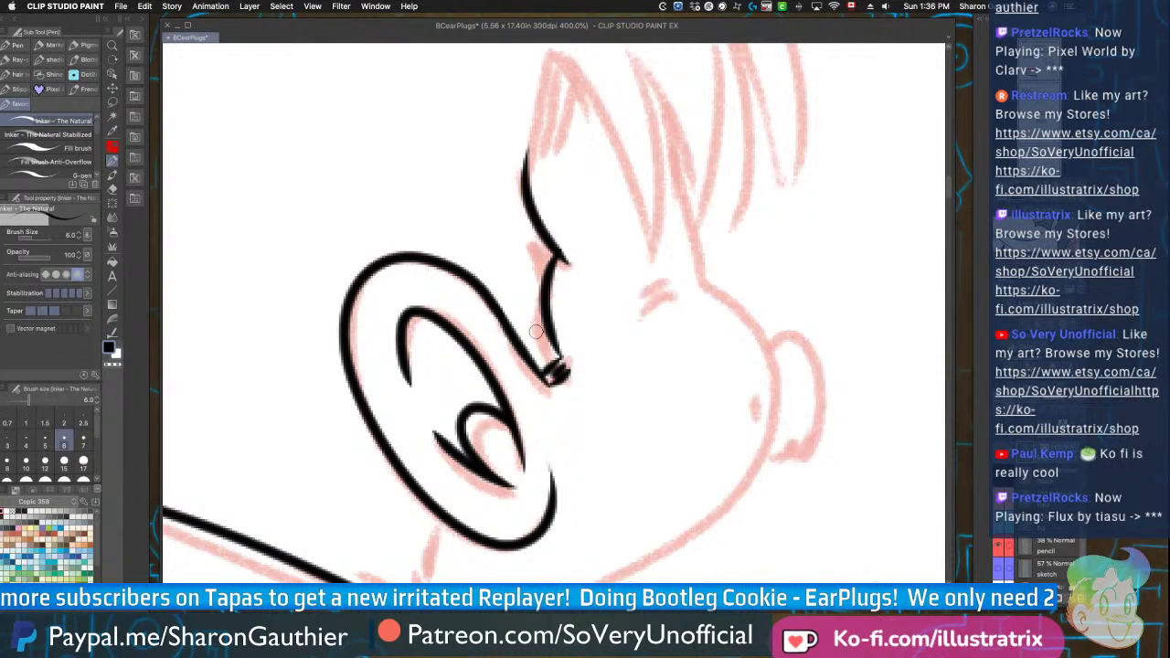
Ink the father's face profile from forehead to chin, including the eye marks, cheek mark and rounded nose
scroll(536, 331, down, 5)
scroll(563, 340, up, 5)
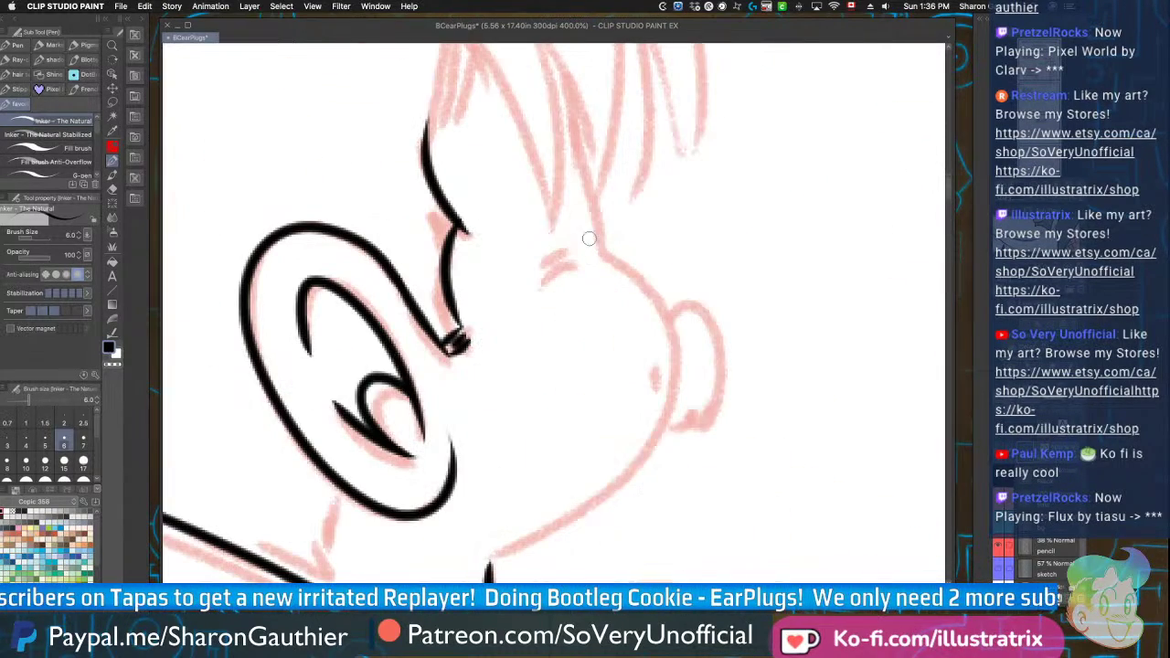
mouse_move(569, 110)
mouse_down()
mouse_move(603, 252)
mouse_move(670, 315)
mouse_move(646, 444)
mouse_move(490, 560)
mouse_up()
drag(655, 365, 655, 393)
mouse_move(672, 318)
mouse_down()
mouse_move(682, 306)
mouse_move(727, 384)
mouse_move(681, 413)
mouse_up()
drag(547, 274, 574, 263)
drag(553, 285, 576, 274)
drag(665, 423, 695, 413)
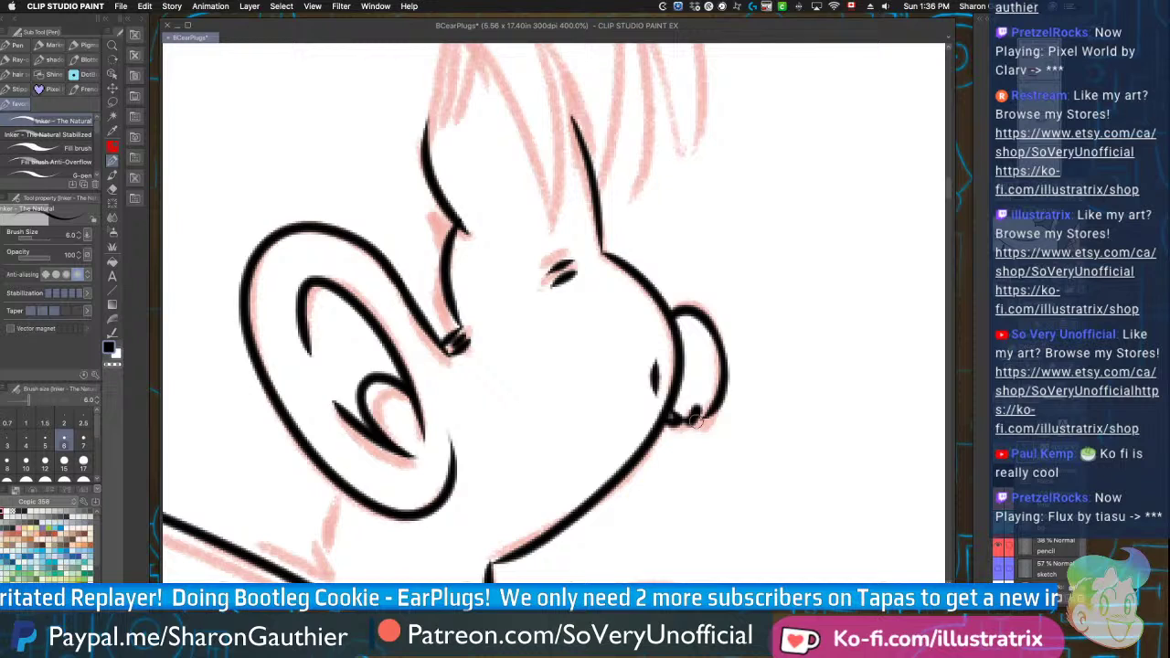
Ink the pointed hair tip above the father's temple with short hatching and the first fringe spikes beside it
scroll(455, 303, up, 5)
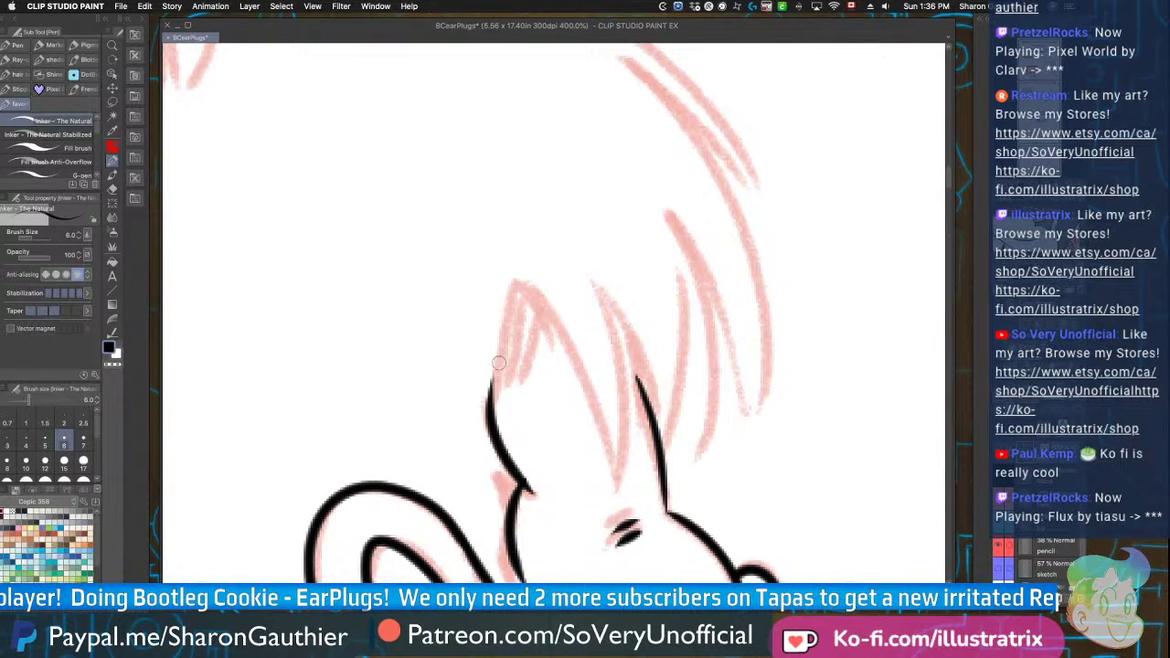
drag(496, 375, 521, 291)
drag(529, 298, 565, 381)
drag(525, 293, 617, 484)
drag(606, 297, 616, 494)
mouse_move(507, 380)
mouse_down()
mouse_move(529, 300)
mouse_move(553, 333)
mouse_up()
Ink the remaining fringe strands over the father's forehead, with the long outer strand along the front of his hair
drag(606, 296, 657, 455)
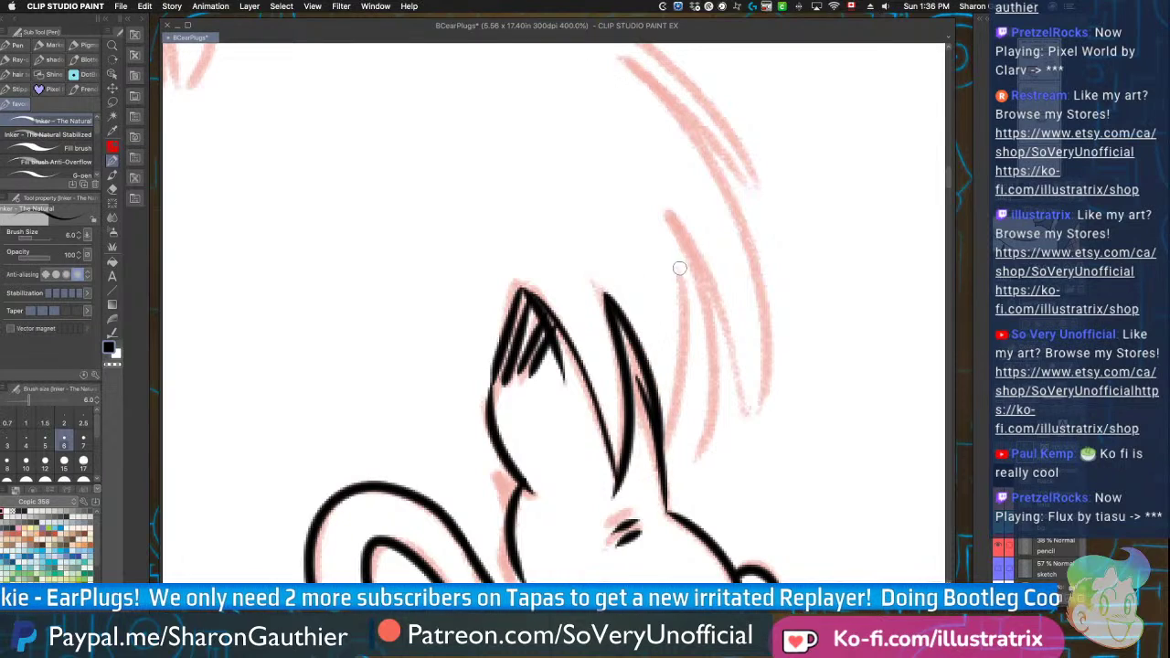
drag(672, 251, 629, 475)
drag(608, 325, 660, 479)
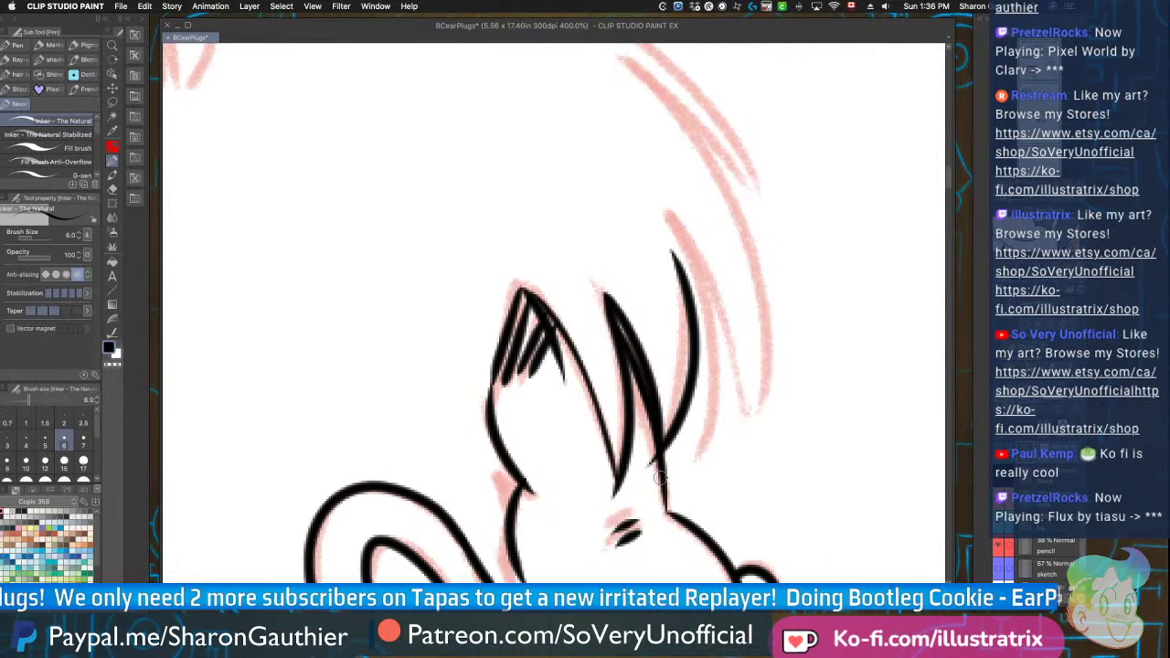
key(super+z)
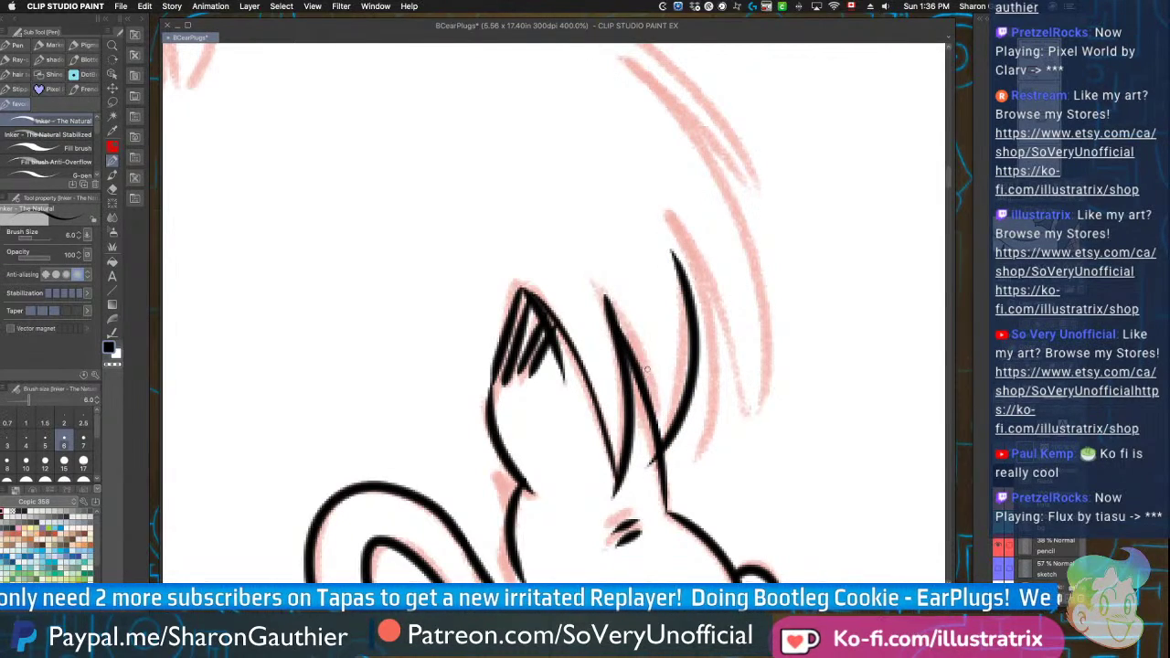
drag(679, 220, 700, 402)
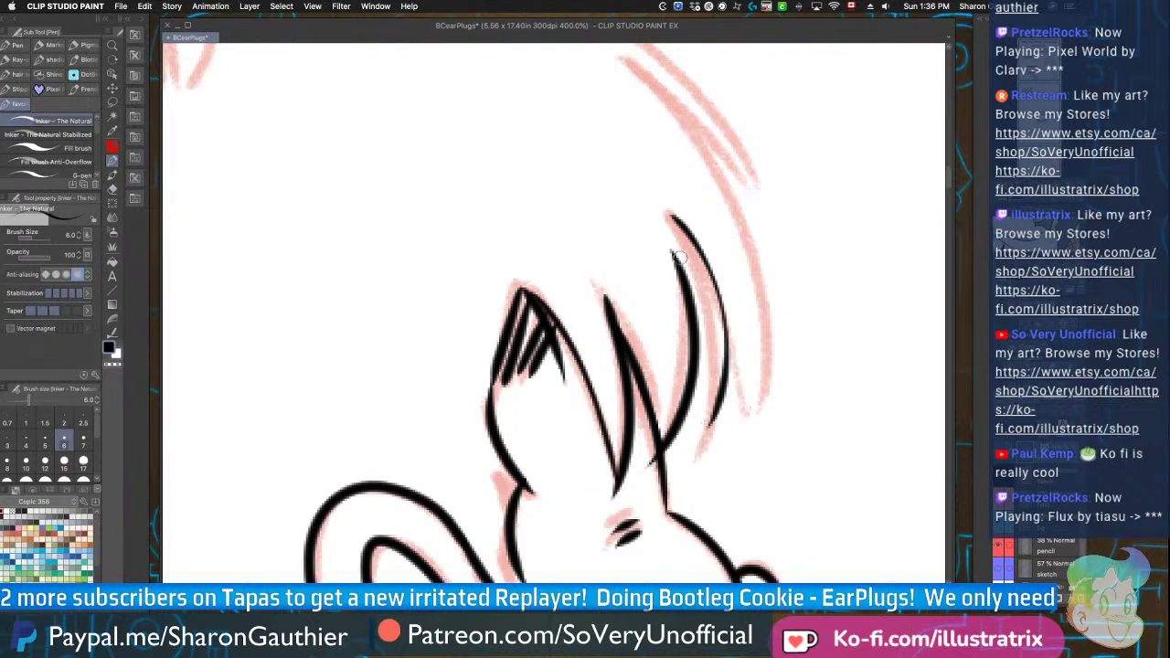
drag(681, 257, 706, 412)
drag(679, 217, 706, 391)
drag(622, 66, 759, 413)
drag(693, 225, 755, 421)
scroll(618, 451, down, 4)
scroll(649, 462, up, 2)
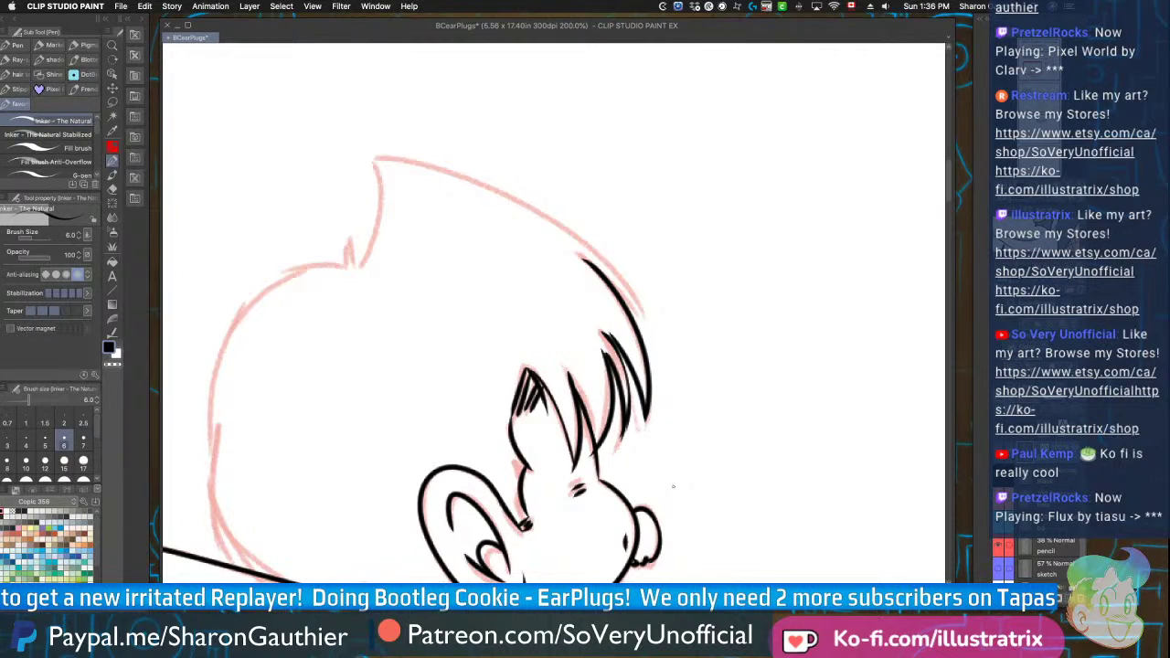
Ink the top outline of the father's hair in one stroke from the crown over the peak to the fringe
scroll(673, 486, up, 4)
scroll(688, 534, down, 4)
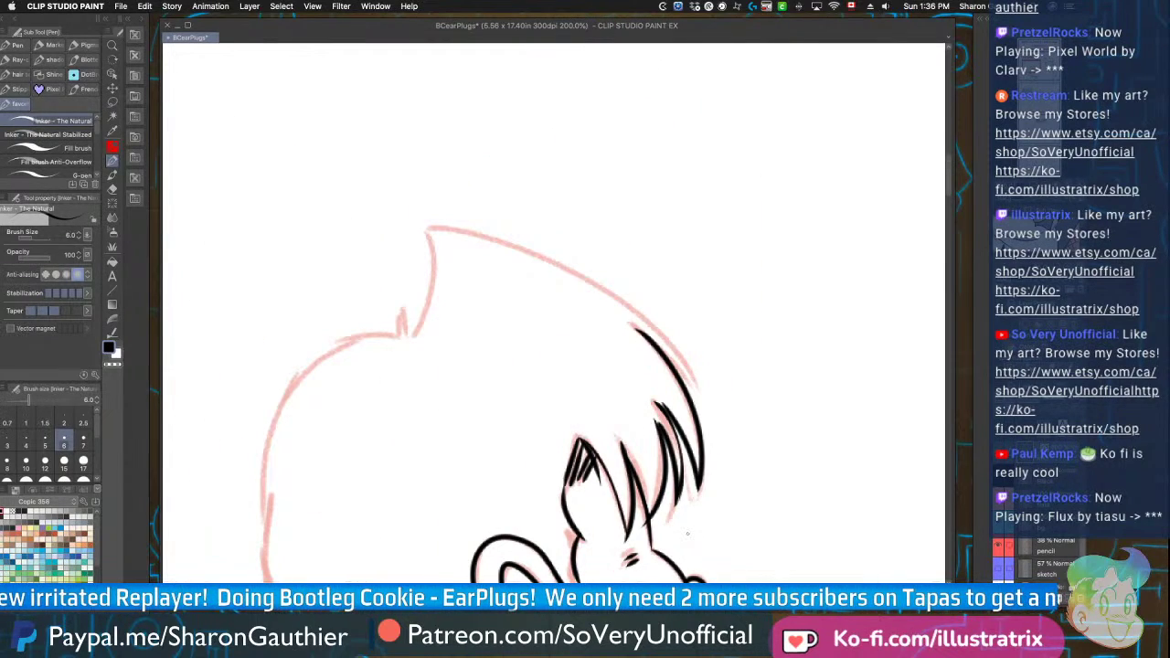
scroll(433, 278, up, 2)
scroll(387, 370, down, 4)
scroll(392, 379, up, 4)
scroll(399, 393, down, 2)
mouse_move(399, 395)
mouse_down()
mouse_move(508, 309)
mouse_move(677, 439)
mouse_up()
key(super+z)
mouse_move(399, 395)
mouse_down()
mouse_move(622, 363)
mouse_move(691, 462)
mouse_up()
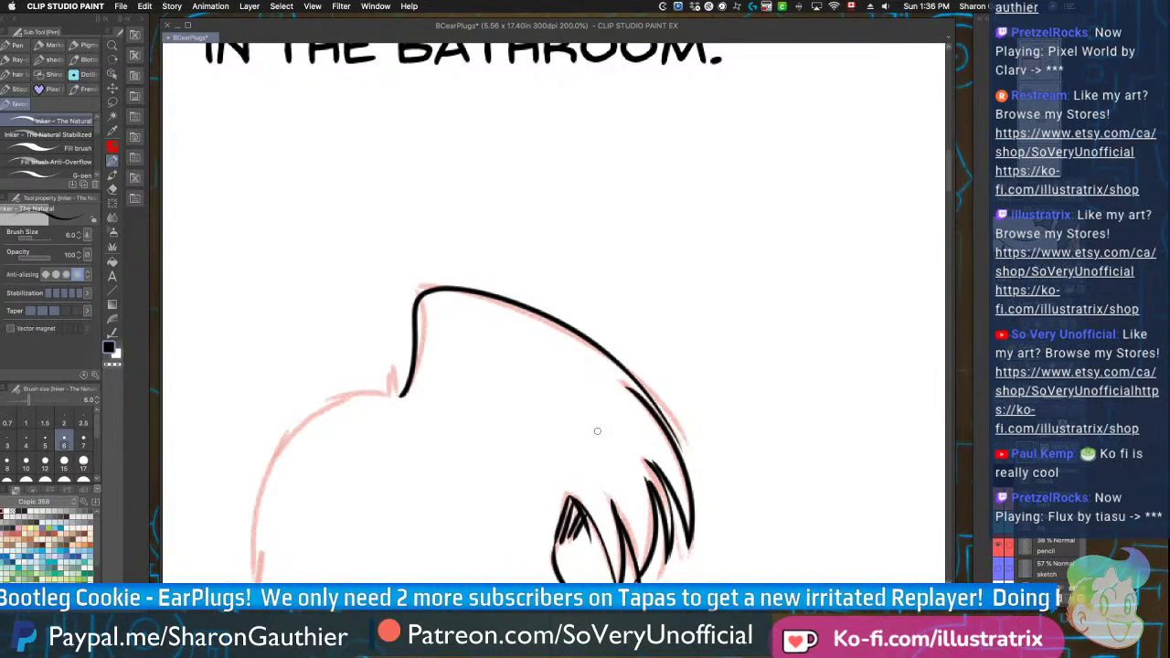
Ink the small curled tuft at the crown where the raised hair begins
scroll(598, 431, up, 4)
scroll(548, 402, down, 5)
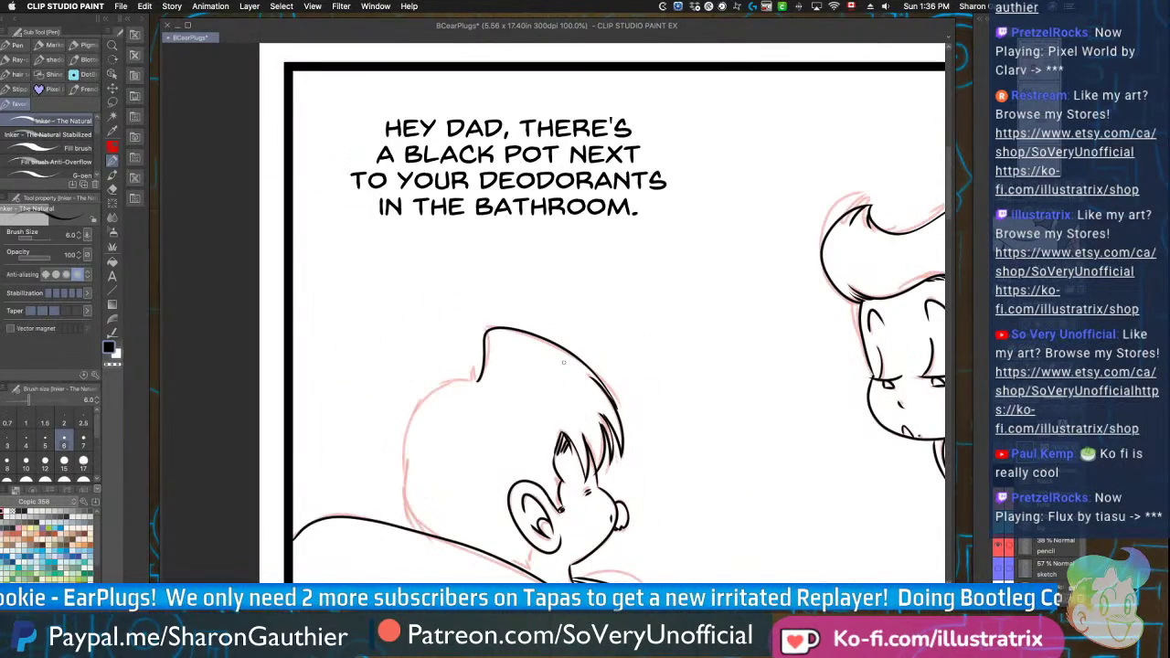
scroll(470, 388, up, 3)
mouse_move(518, 371)
mouse_down()
mouse_move(499, 345)
mouse_move(526, 263)
mouse_up()
mouse_move(526, 263)
mouse_down()
mouse_move(478, 363)
mouse_move(503, 382)
mouse_up()
scroll(465, 416, down, 3)
scroll(447, 399, down, 2)
Ink the back of the father's head from the tuft down to the backrest, with short hair strokes along the curve
scroll(382, 493, up, 2)
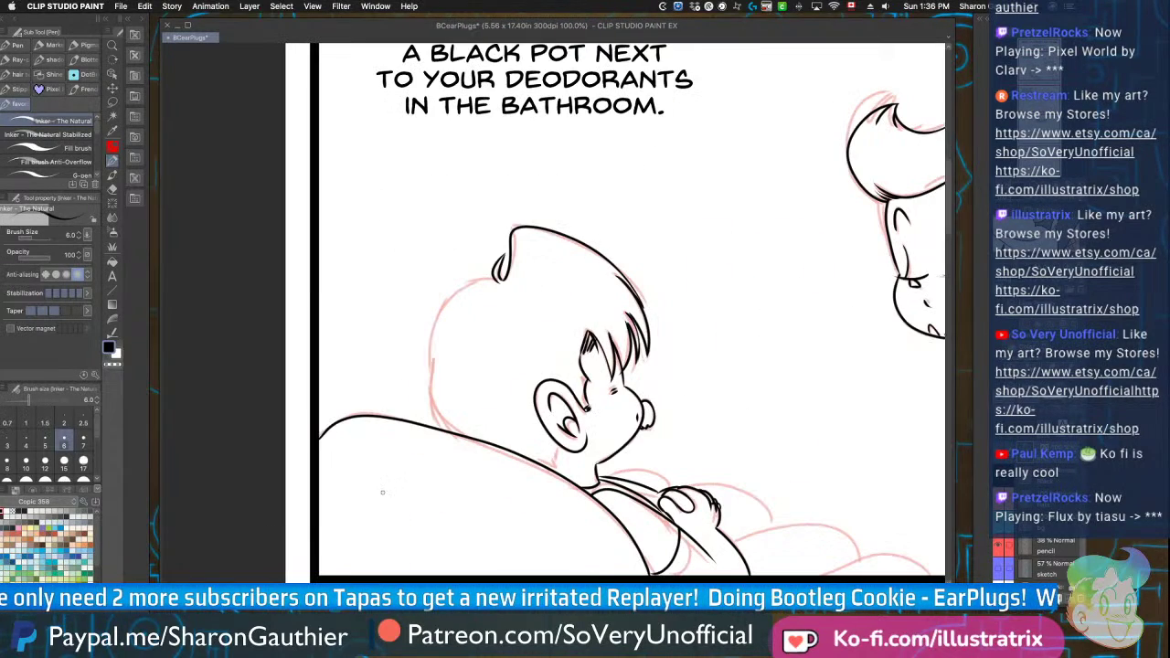
scroll(484, 274, up, 1)
mouse_move(502, 282)
mouse_down()
mouse_move(423, 326)
mouse_move(408, 368)
mouse_move(413, 353)
mouse_move(408, 448)
mouse_move(459, 519)
mouse_up()
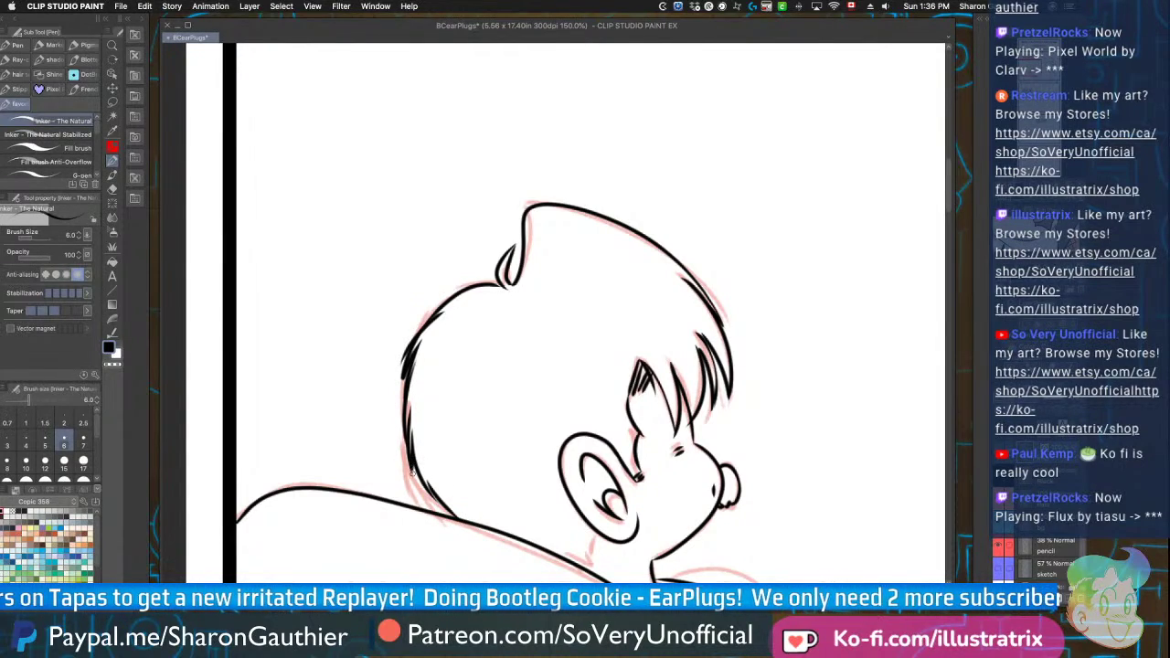
scroll(559, 550, down, 2)
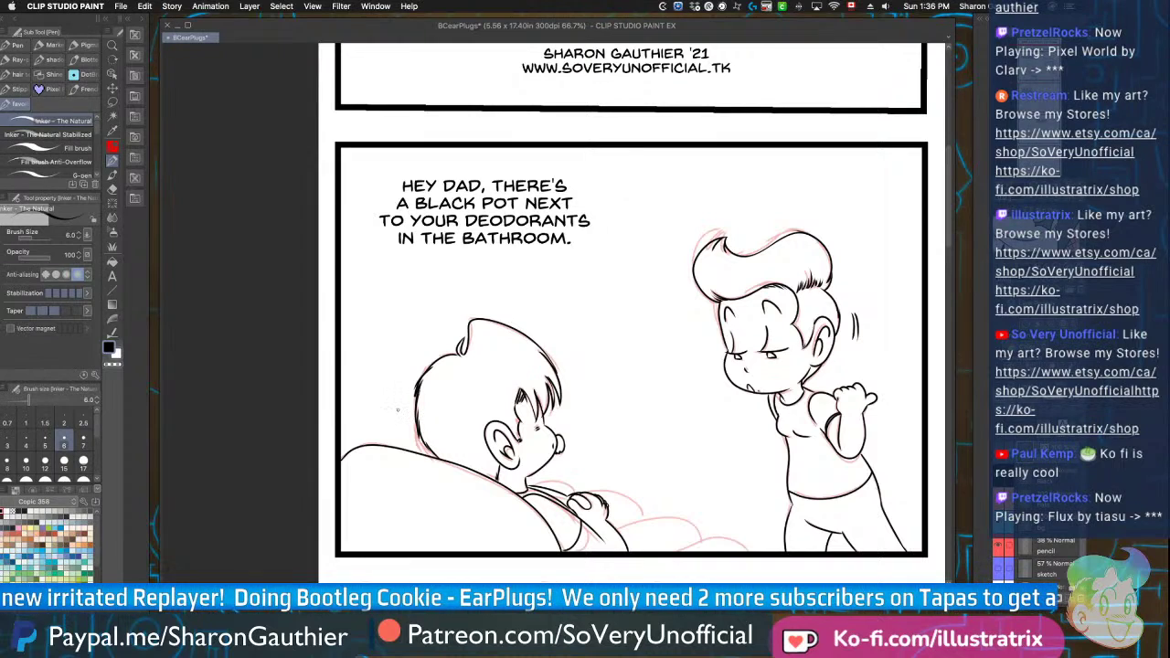
Ink the three rounded body contours beyond the father's hand and the curve of his far shoulder
scroll(398, 409, down, 2)
scroll(535, 506, up, 5)
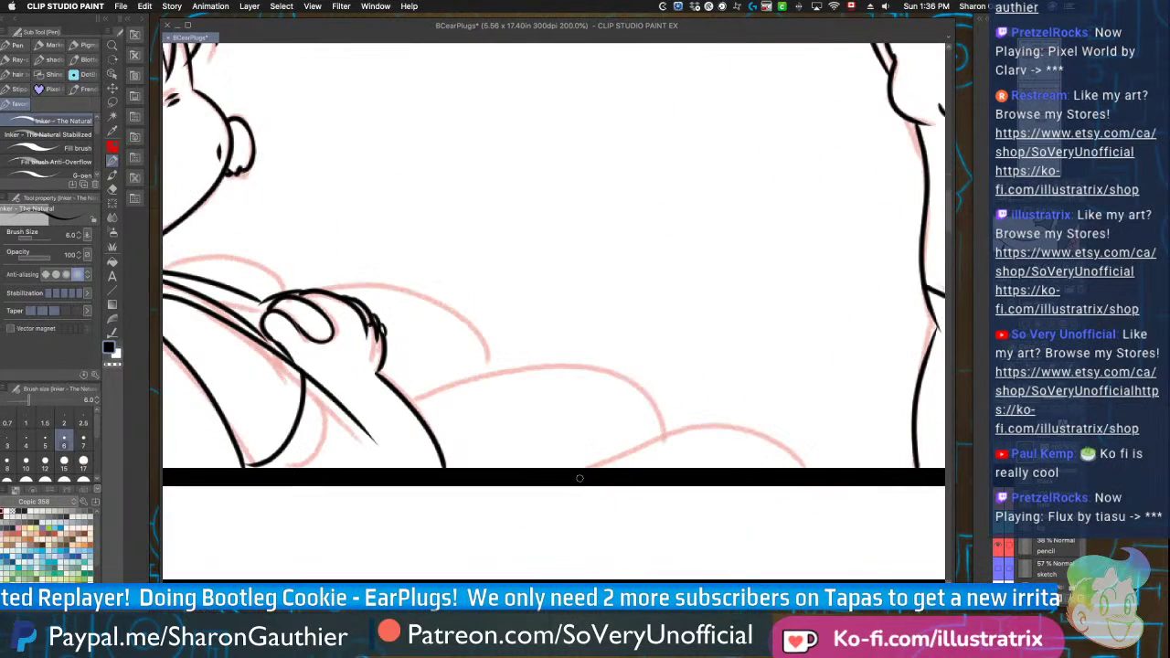
drag(578, 466, 808, 467)
mouse_move(411, 400)
mouse_down()
mouse_move(468, 376)
mouse_move(662, 428)
mouse_up()
mouse_move(322, 291)
mouse_down()
mouse_move(402, 291)
mouse_move(501, 370)
mouse_up()
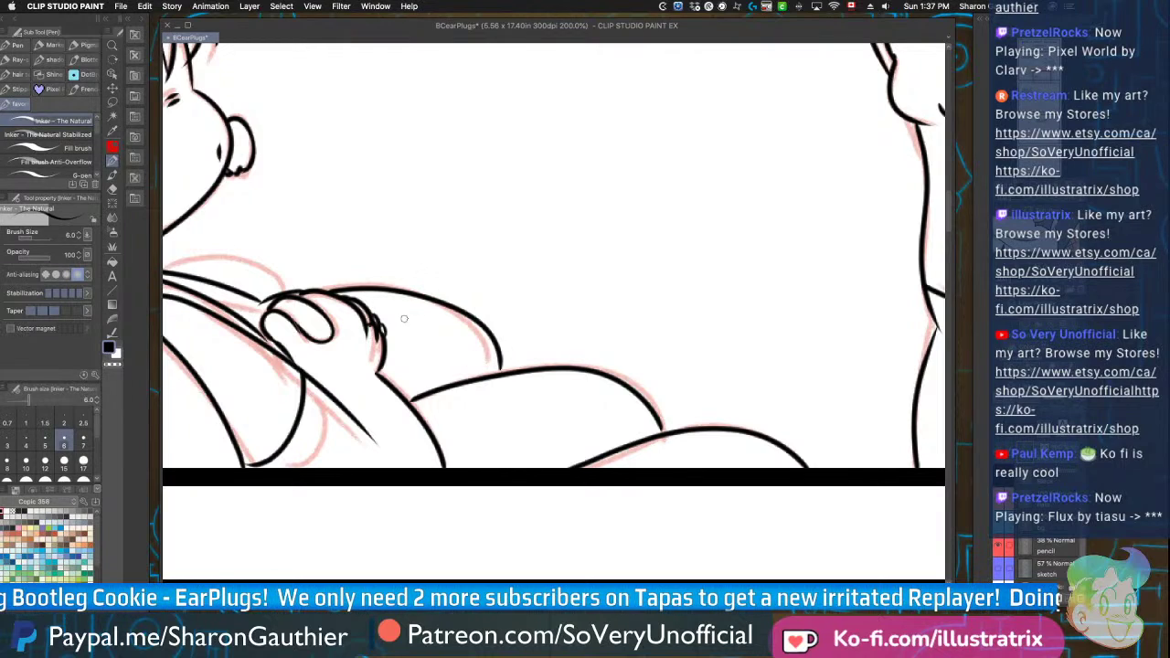
drag(283, 292, 163, 269)
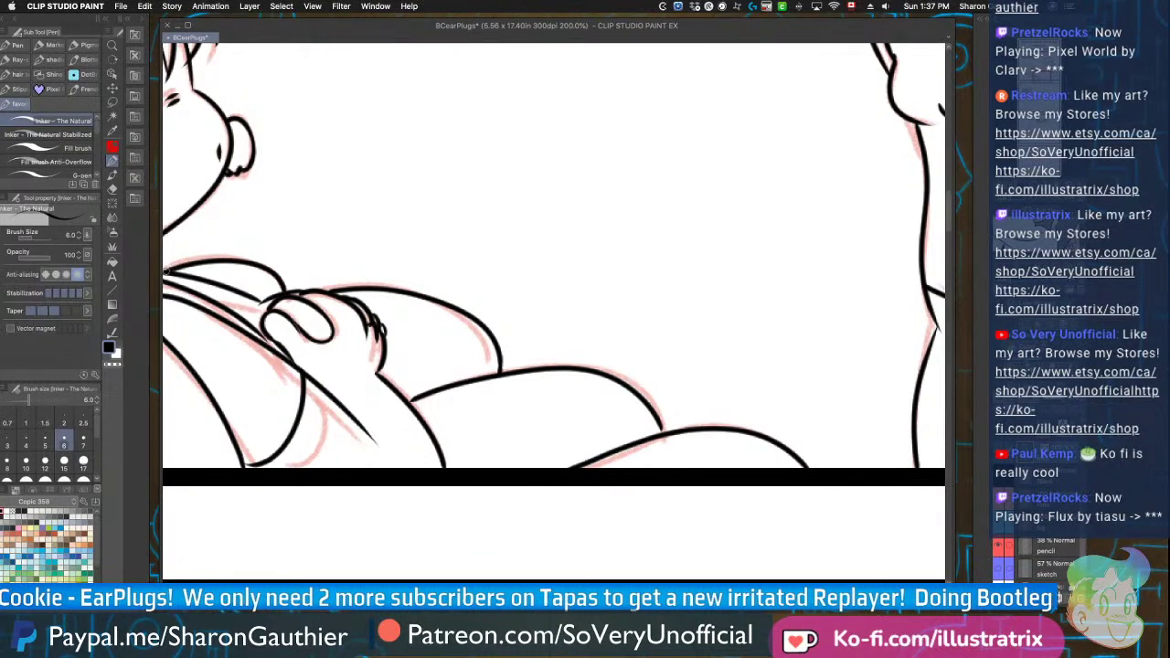
Ink the four overlapping fingers of the hand at the character's chest in a sketched panel below the first one
scroll(414, 374, down, 8)
scroll(458, 363, up, 6)
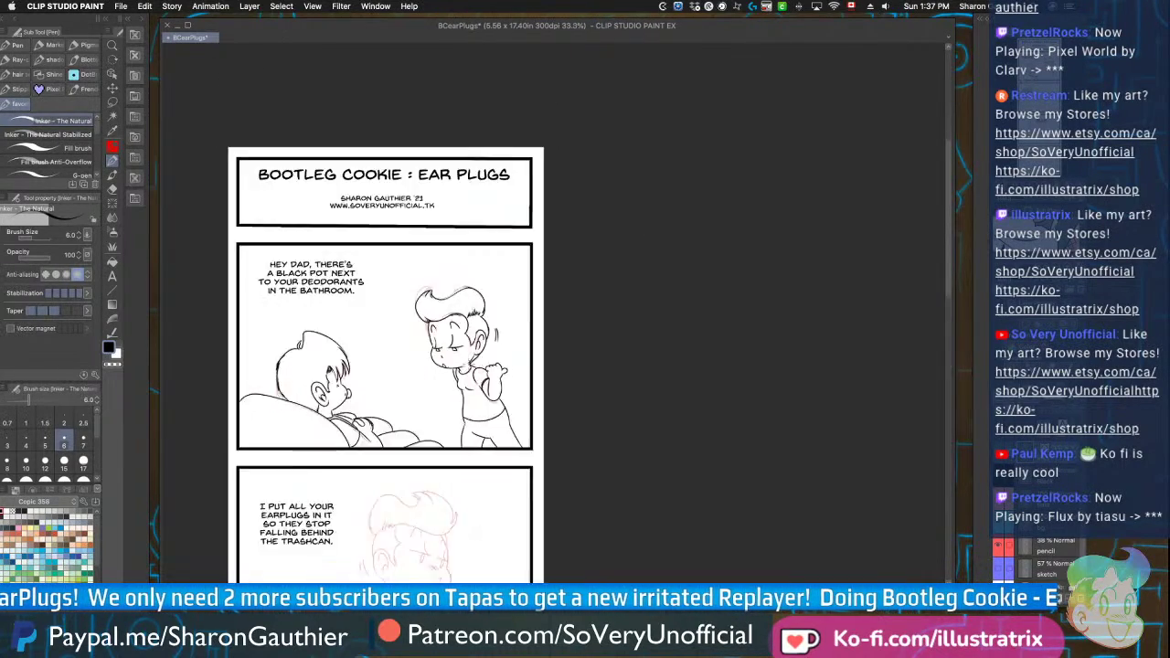
scroll(440, 356, down, 4)
scroll(280, 343, down, 2)
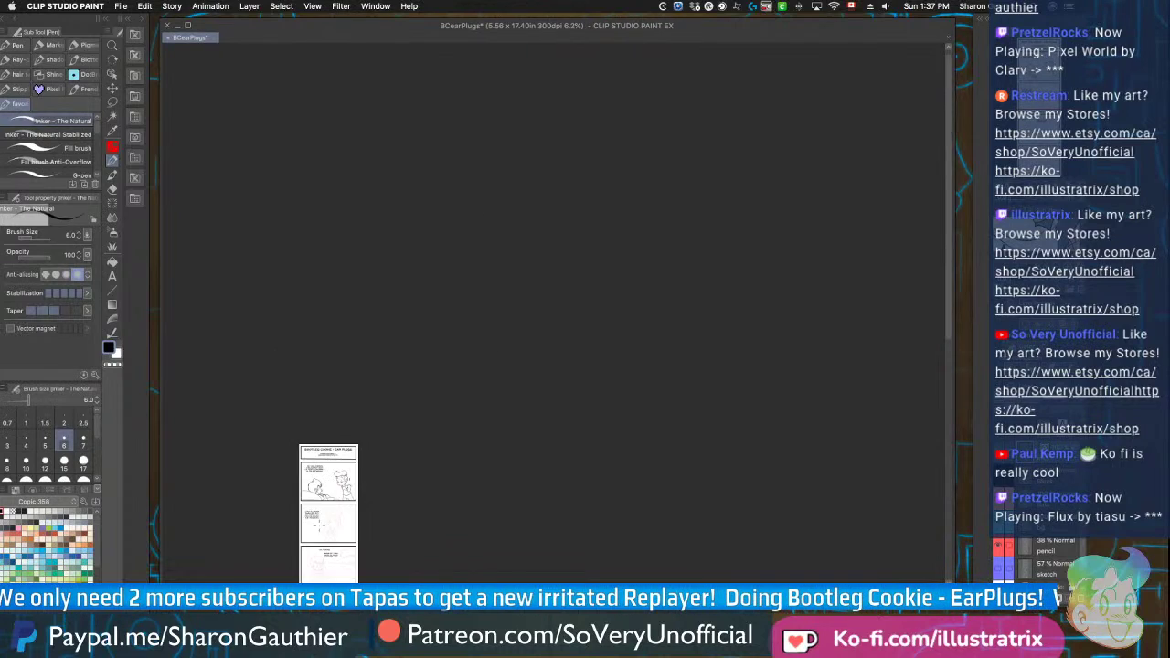
scroll(311, 528, up, 3)
scroll(399, 532, up, 7)
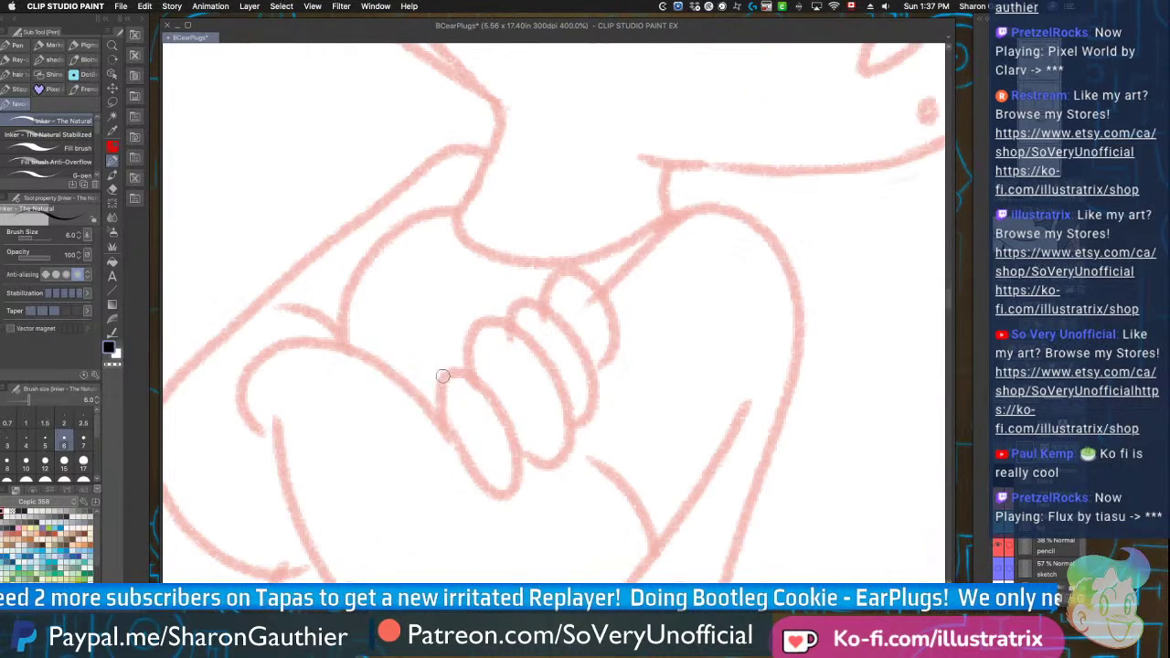
mouse_move(441, 428)
mouse_down()
mouse_move(515, 441)
mouse_move(446, 416)
mouse_move(473, 353)
mouse_move(525, 465)
mouse_up()
drag(511, 330, 553, 358)
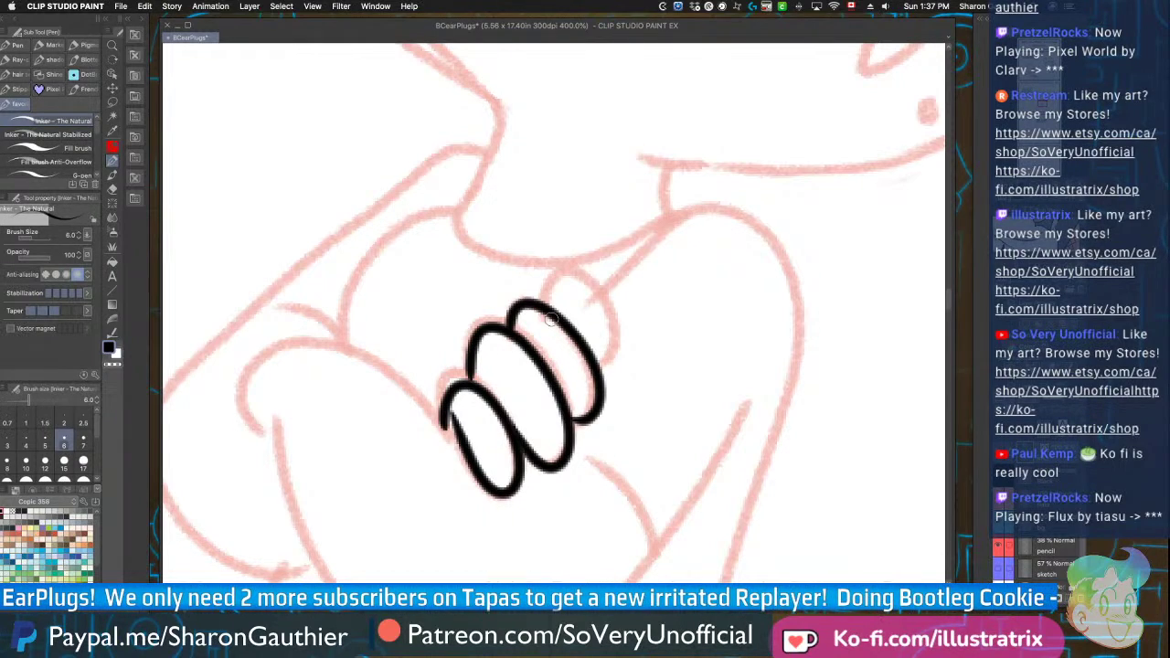
mouse_move(543, 304)
mouse_down()
mouse_move(548, 286)
mouse_move(595, 362)
mouse_up()
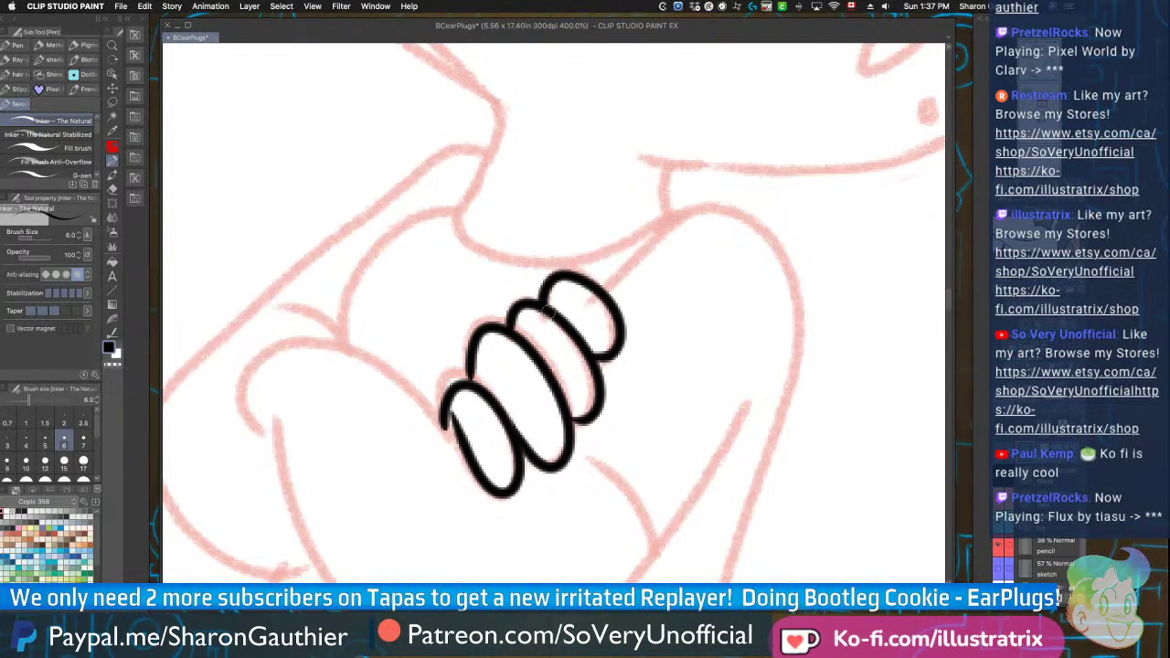
Ink the near crossed forearm with its rounded end and lower edge, plus the short crease beneath the fingers
scroll(494, 295, down, 3)
scroll(392, 352, up, 1)
key(super+plus)
mouse_move(512, 340)
mouse_down()
mouse_move(386, 254)
mouse_move(335, 327)
mouse_move(352, 326)
mouse_move(410, 431)
mouse_move(466, 448)
mouse_up()
key(super+minus)
key(super+minus)
key(super+plus)
key(super+z)
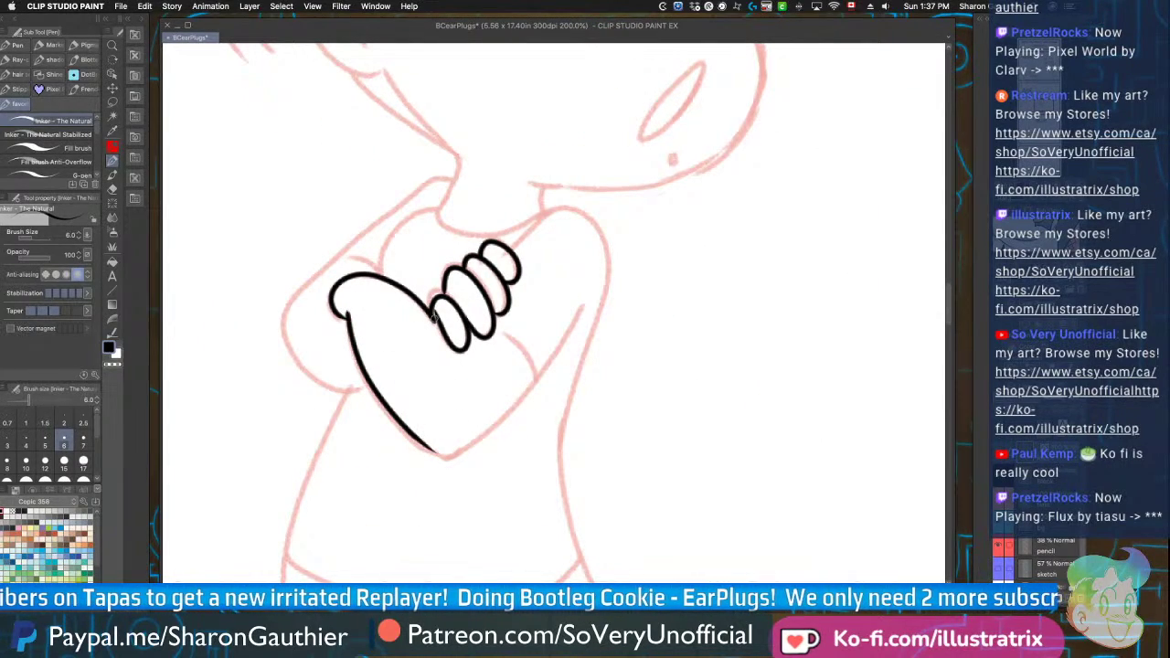
drag(457, 350, 464, 375)
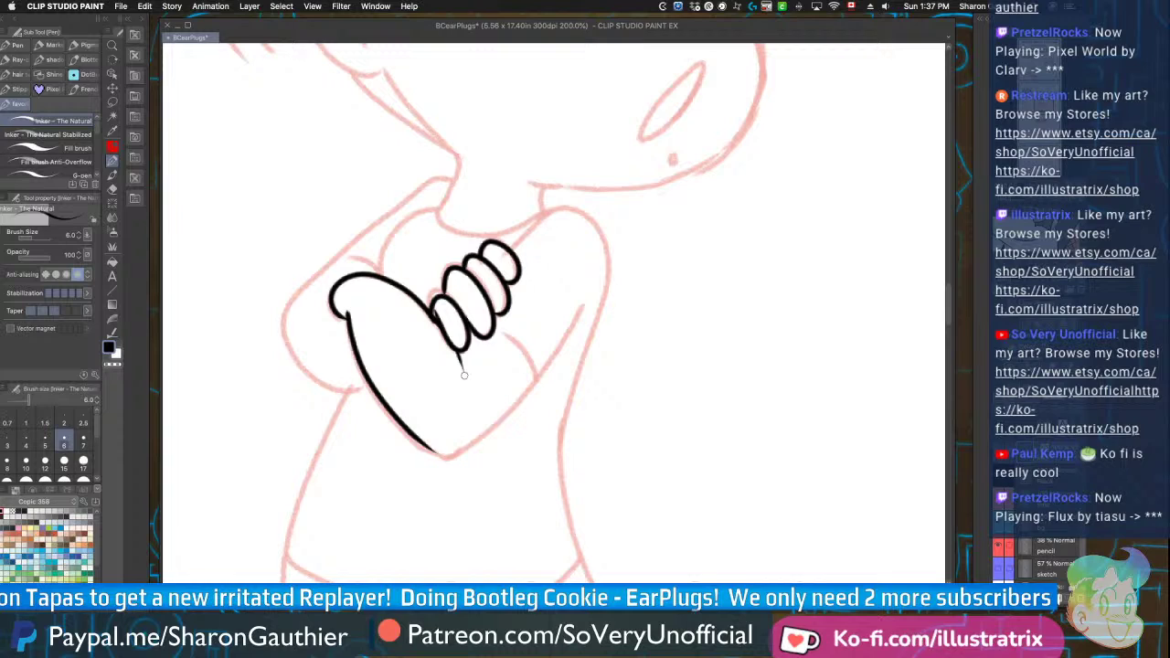
Ink the near shoulder and torso side, and the underside of the bent elbow with its curved crease beside the fingers
drag(508, 247, 563, 494)
key(super+plus)
mouse_move(854, 244)
mouse_down()
mouse_move(619, 516)
mouse_move(525, 490)
mouse_up()
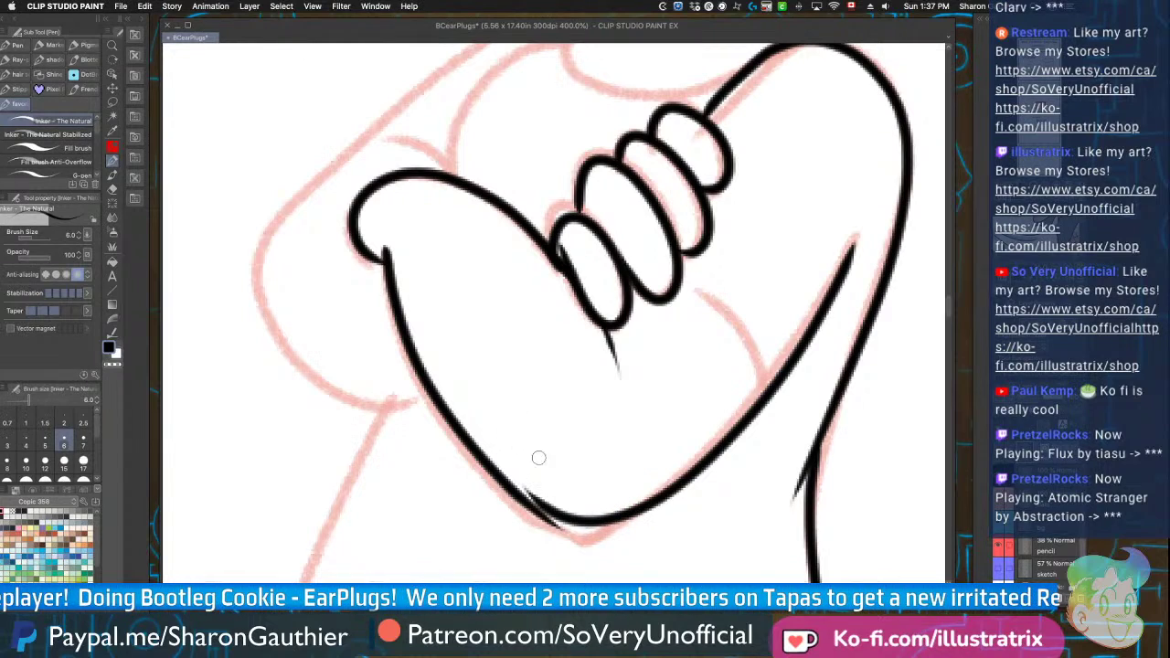
key(ctrl+z)
mouse_move(848, 243)
mouse_down()
mouse_move(746, 402)
mouse_move(497, 465)
mouse_up()
key(ctrl+z)
mouse_move(853, 239)
mouse_down()
mouse_move(727, 428)
mouse_move(554, 535)
mouse_move(494, 452)
mouse_up()
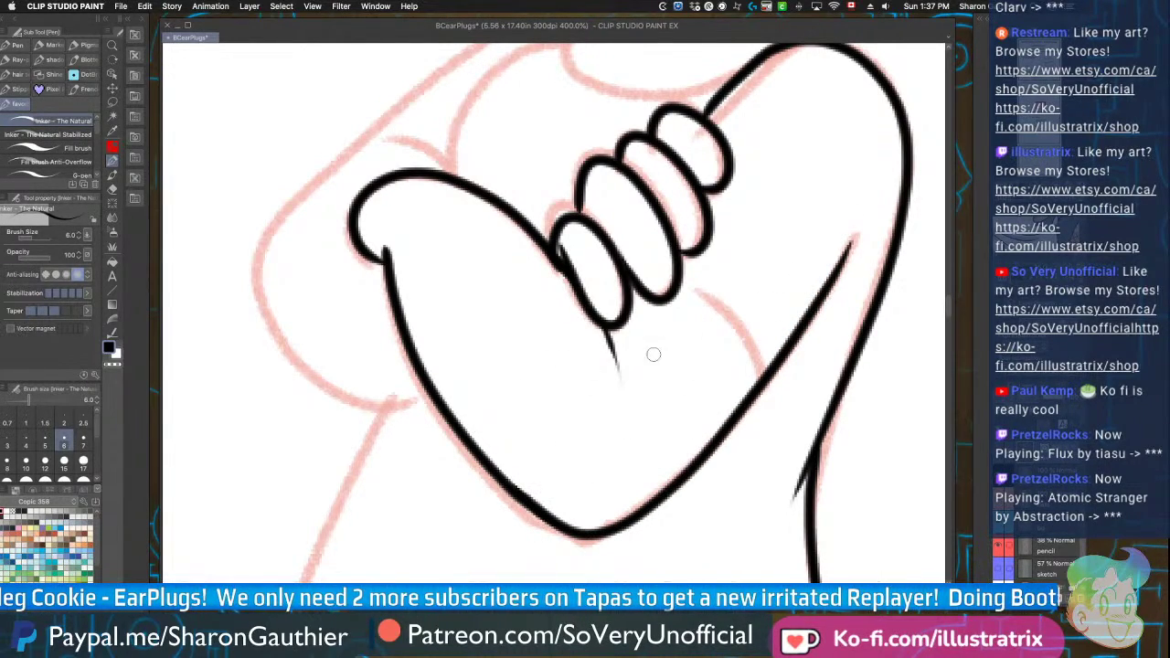
drag(762, 375, 682, 291)
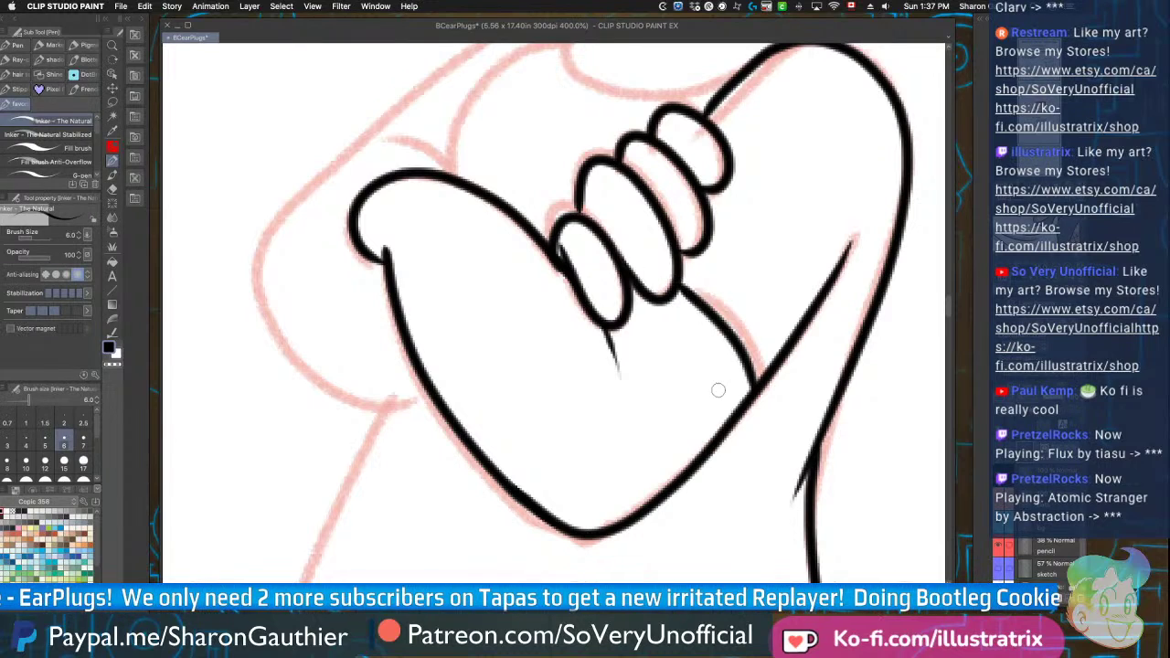
Ink the short crease beside the forearm's rounded end and the inner curve of the far arm above it
scroll(545, 417, down, 3)
scroll(481, 404, down, 2)
scroll(487, 274, up, 4)
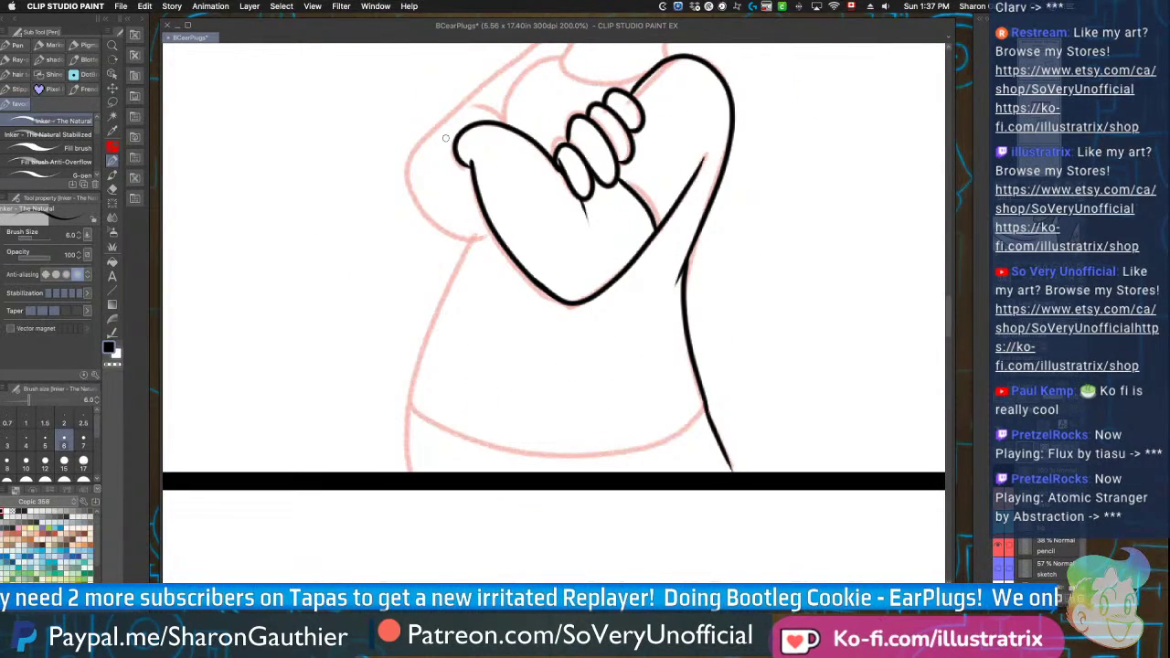
drag(470, 164, 423, 157)
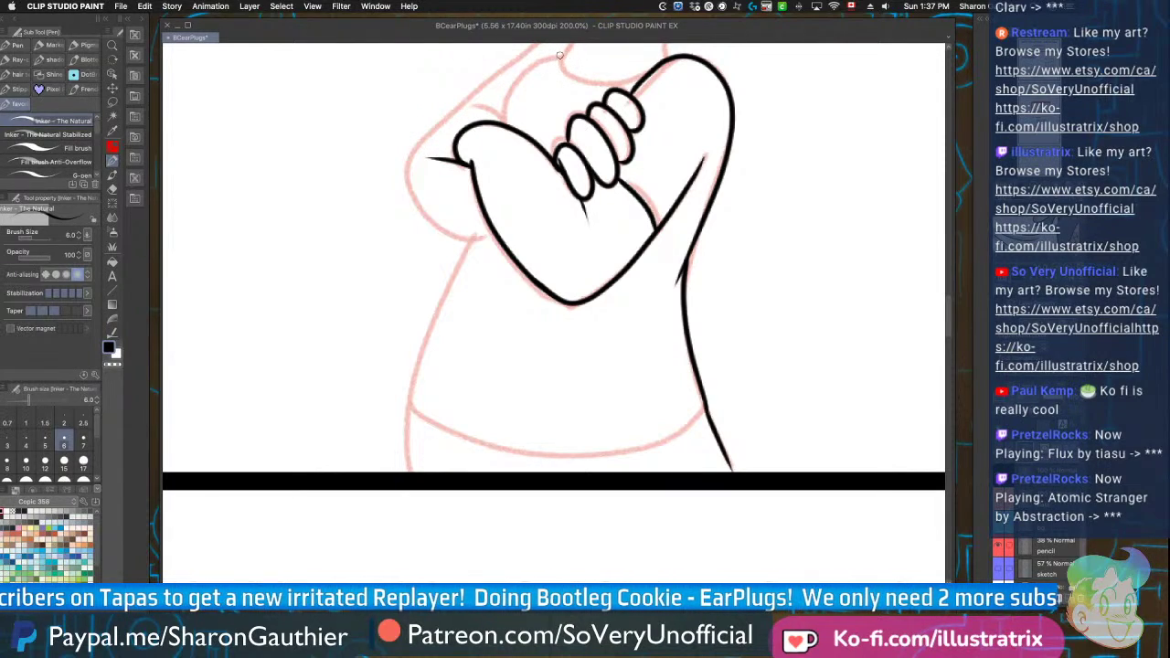
drag(540, 74, 490, 131)
drag(521, 86, 494, 122)
key(super+z)
drag(540, 75, 500, 125)
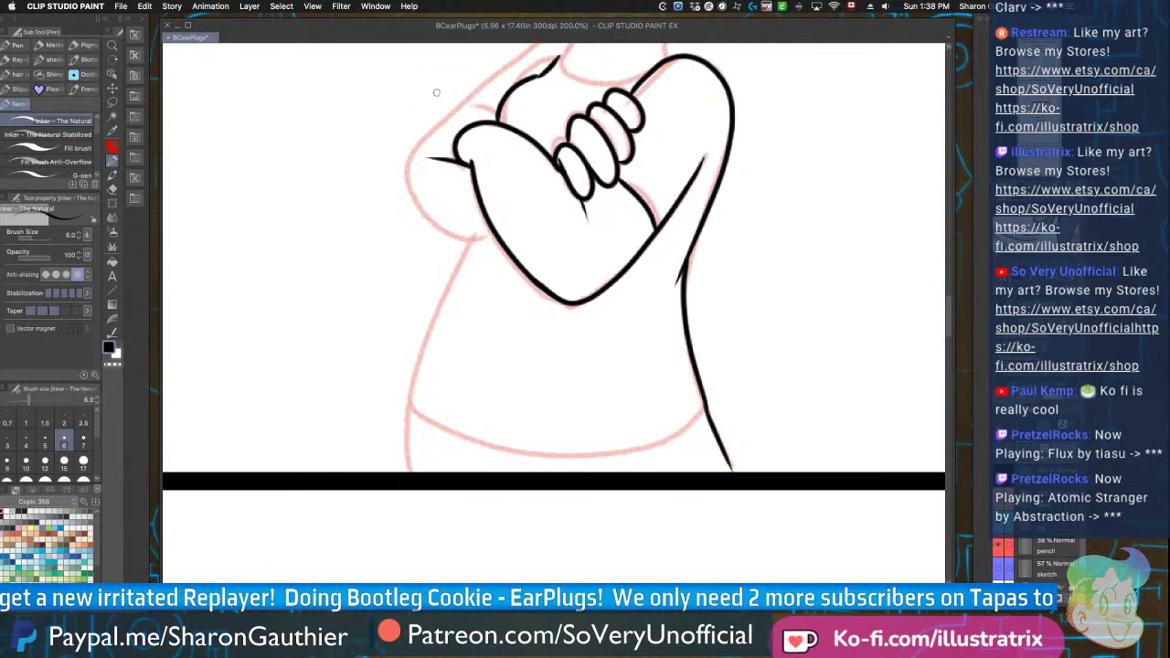
Ink the far arm's outer contour from the shoulder around the elbow to the near forearm, with a small fold inside
scroll(477, 264, down, 2)
scroll(414, 188, up, 2)
mouse_move(603, 133)
mouse_down()
mouse_move(528, 166)
mouse_move(454, 244)
mouse_move(452, 327)
mouse_move(536, 338)
mouse_up()
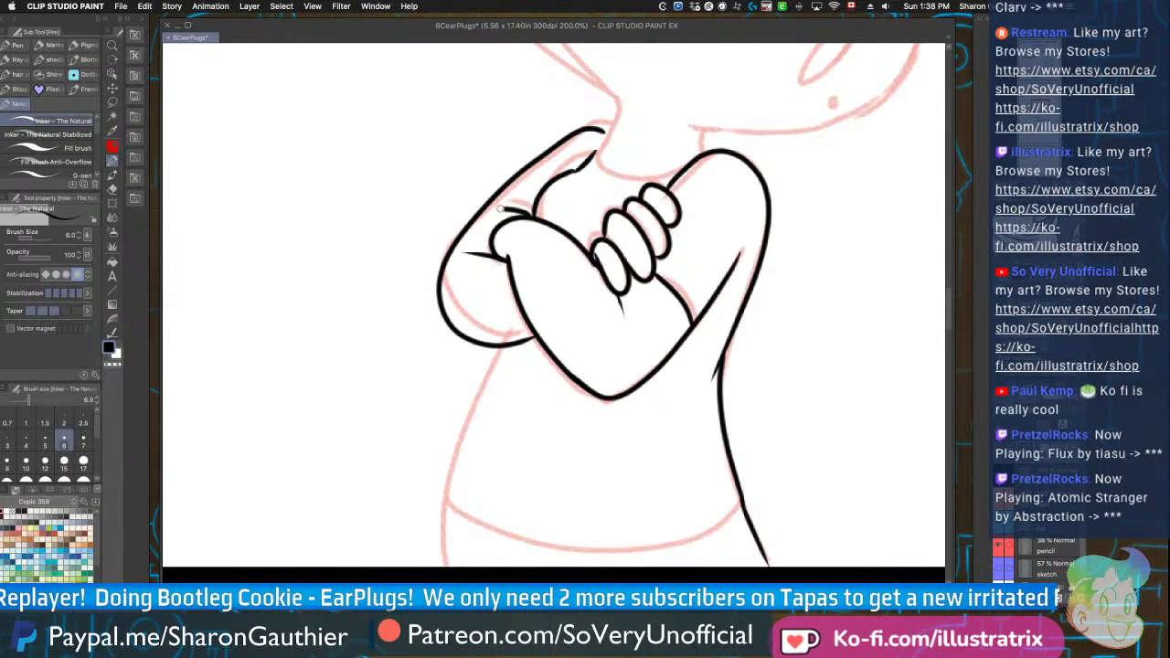
Ink the remaining torso side down to the panel border and the curved shirt hem, cleaning off the overshooting line ends
scroll(508, 210, down, 4)
scroll(450, 301, up, 3)
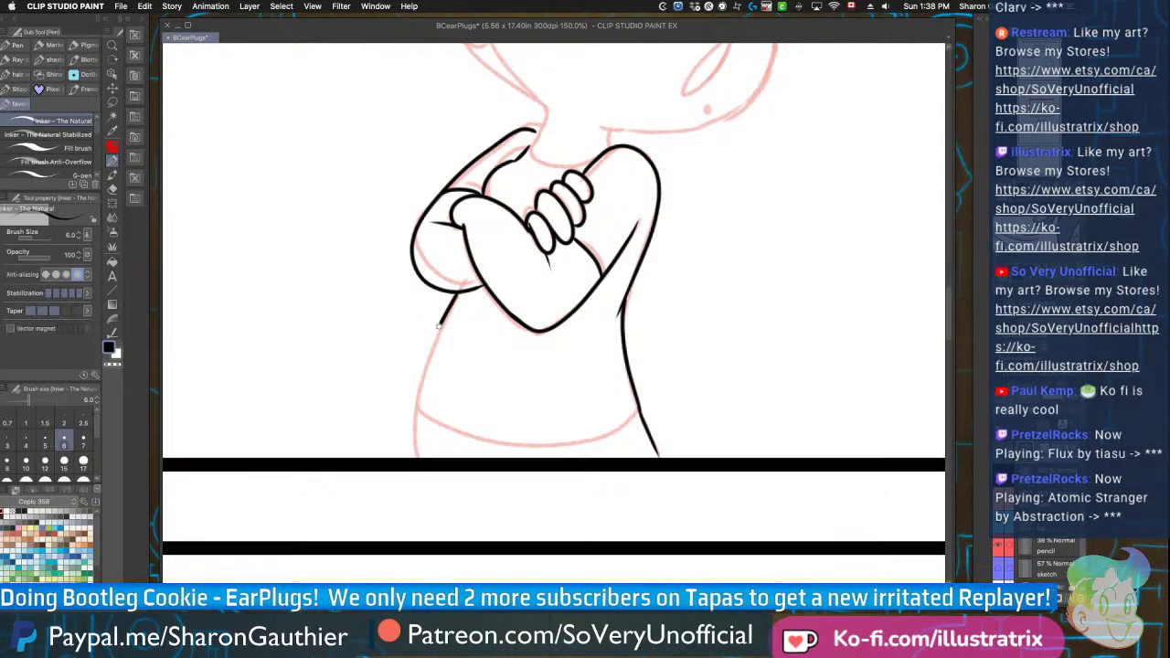
drag(442, 319, 415, 457)
mouse_move(405, 393)
mouse_down()
mouse_move(594, 435)
mouse_move(655, 382)
mouse_up()
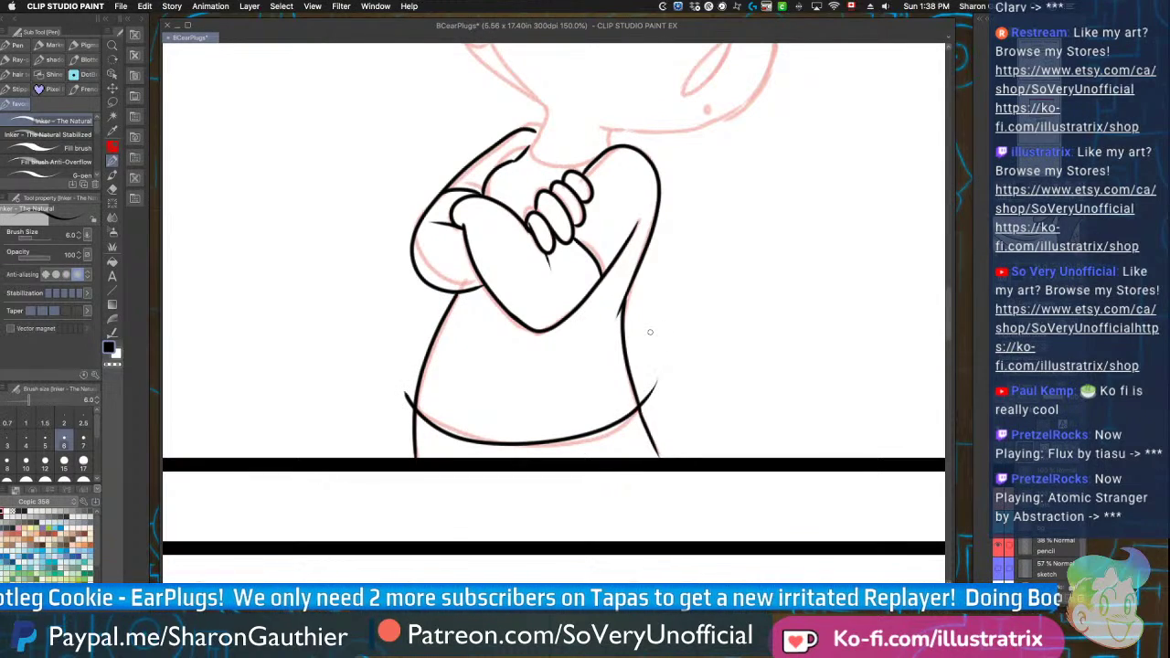
key(ctrl+z)
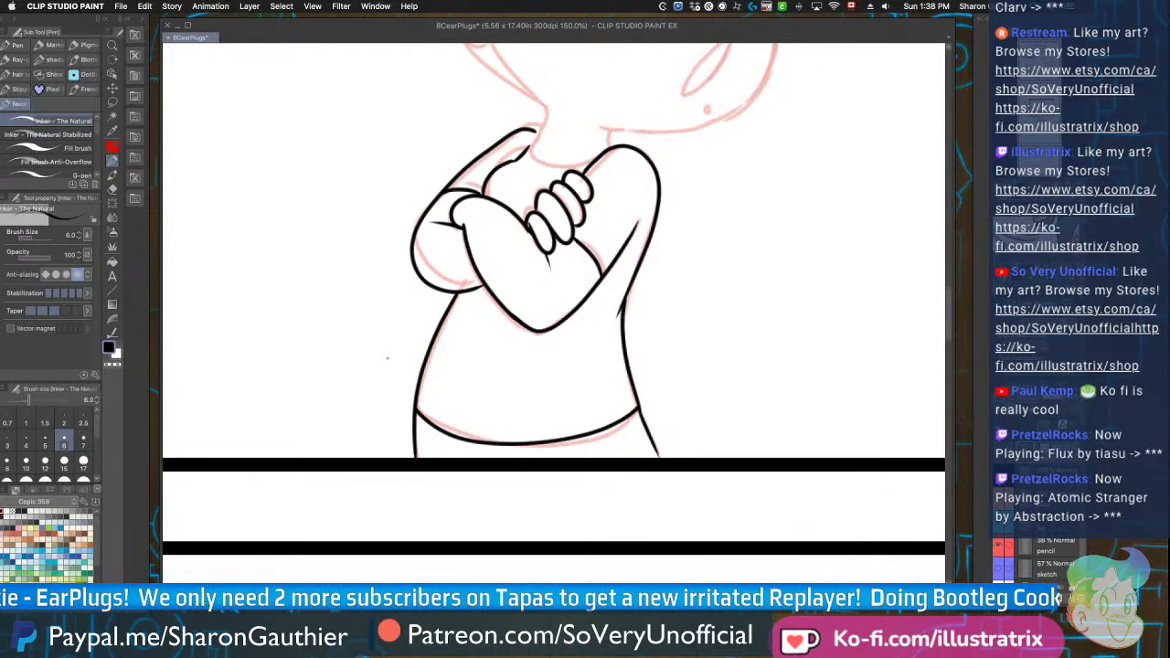
scroll(648, 450, up, 3)
drag(661, 435, 678, 472)
scroll(585, 456, down, 5)
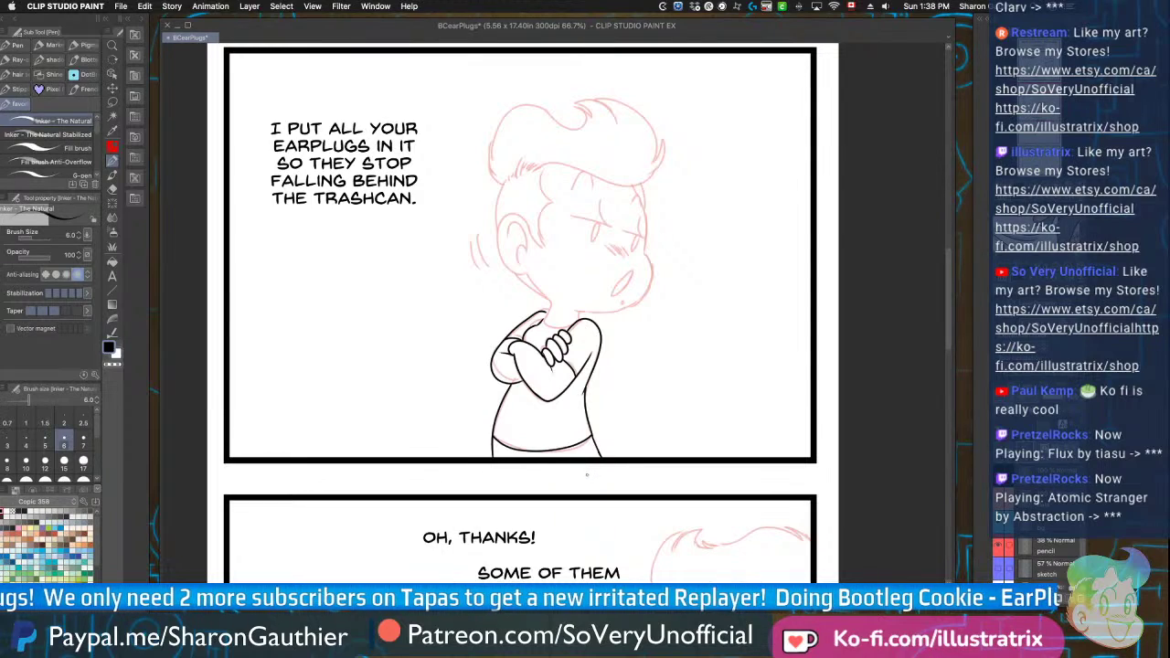
Ink the two arched eyebrows and the forehead profile down to the cheek
scroll(630, 214, up, 4)
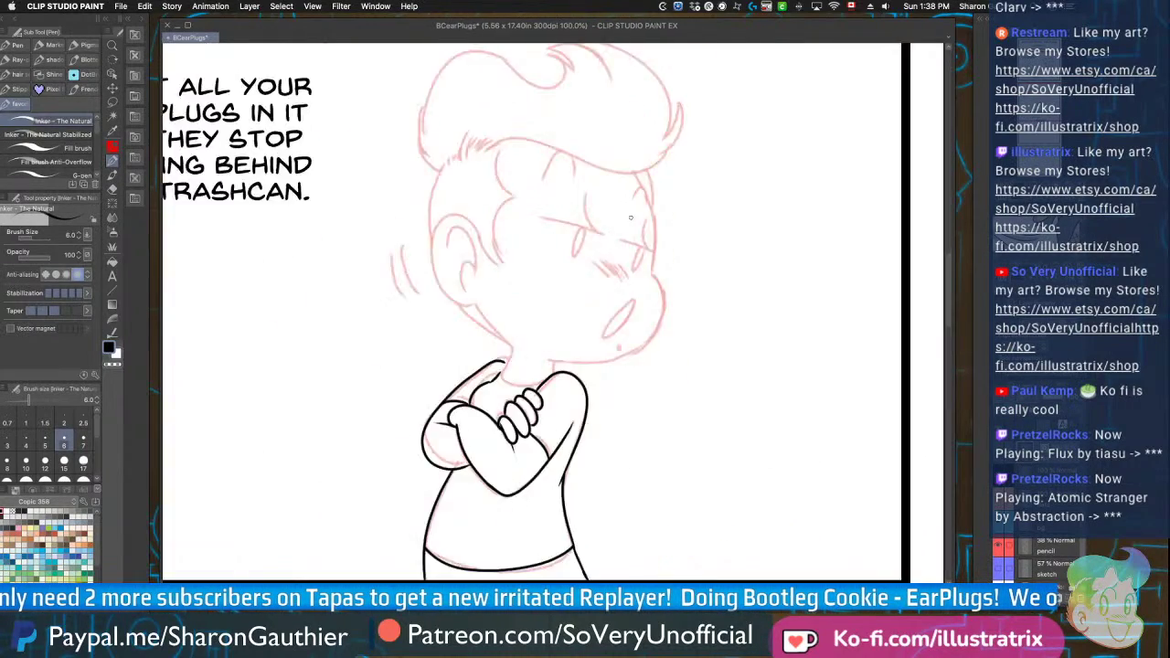
drag(665, 186, 637, 183)
mouse_move(454, 139)
mouse_down()
mouse_move(506, 90)
mouse_move(519, 137)
mouse_up()
mouse_move(632, 127)
mouse_down()
mouse_move(678, 269)
mouse_move(674, 326)
mouse_up()
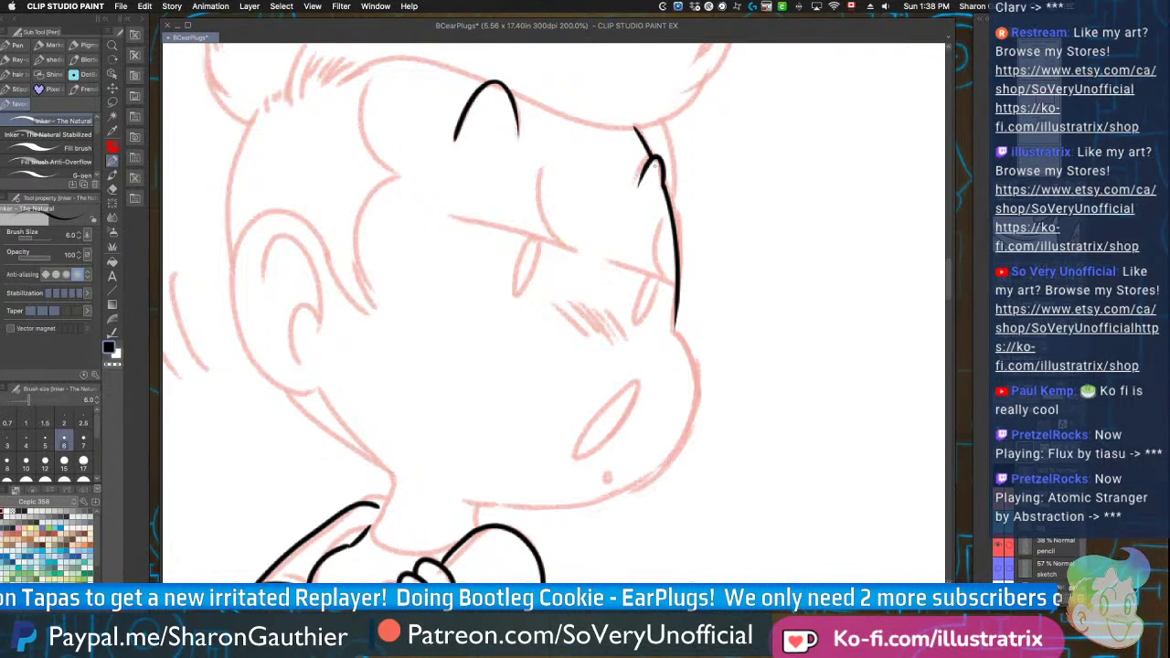
Ink the two narrowed eyes with slanted lids and frown creases, and the short blush hatching on the cheek
mouse_move(657, 217)
mouse_down()
mouse_move(683, 292)
mouse_move(605, 257)
mouse_move(646, 274)
mouse_up()
mouse_move(541, 165)
mouse_down()
mouse_move(574, 248)
mouse_move(448, 216)
mouse_up()
mouse_move(527, 236)
mouse_down()
mouse_move(517, 286)
mouse_move(546, 235)
mouse_move(518, 294)
mouse_move(540, 242)
mouse_up()
key(super+z)
key(super+z)
drag(593, 308, 618, 338)
drag(549, 304, 585, 331)
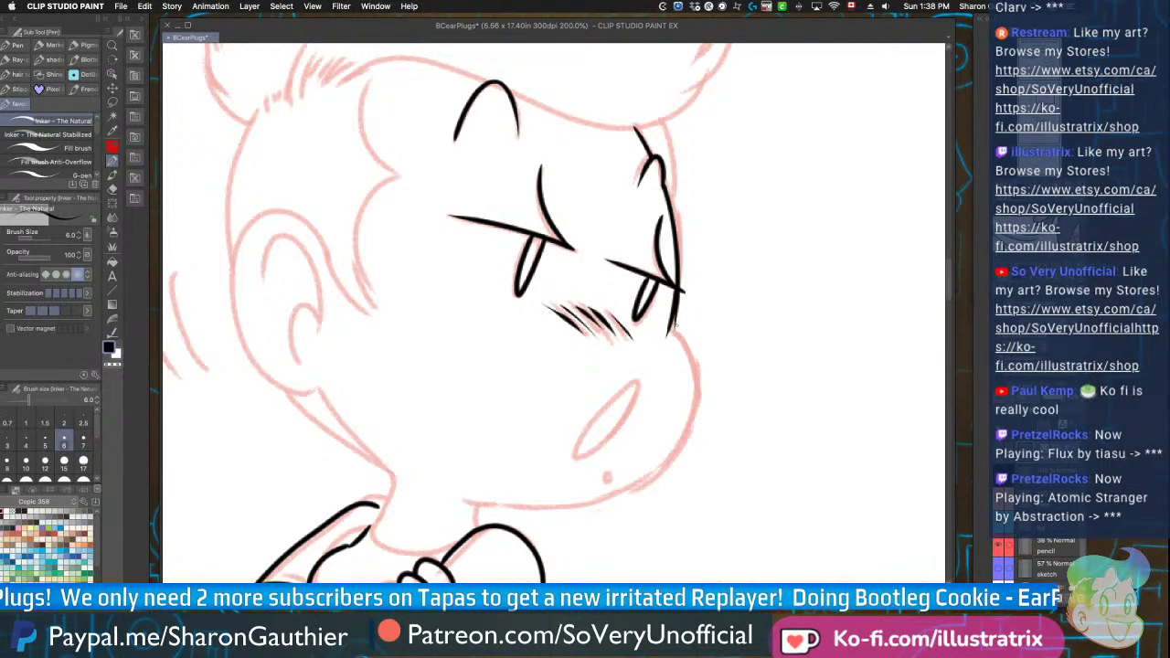
Ink the rounded cheek and chin contour back along the jaw, and the short front line of the neck
scroll(678, 337, down, 2)
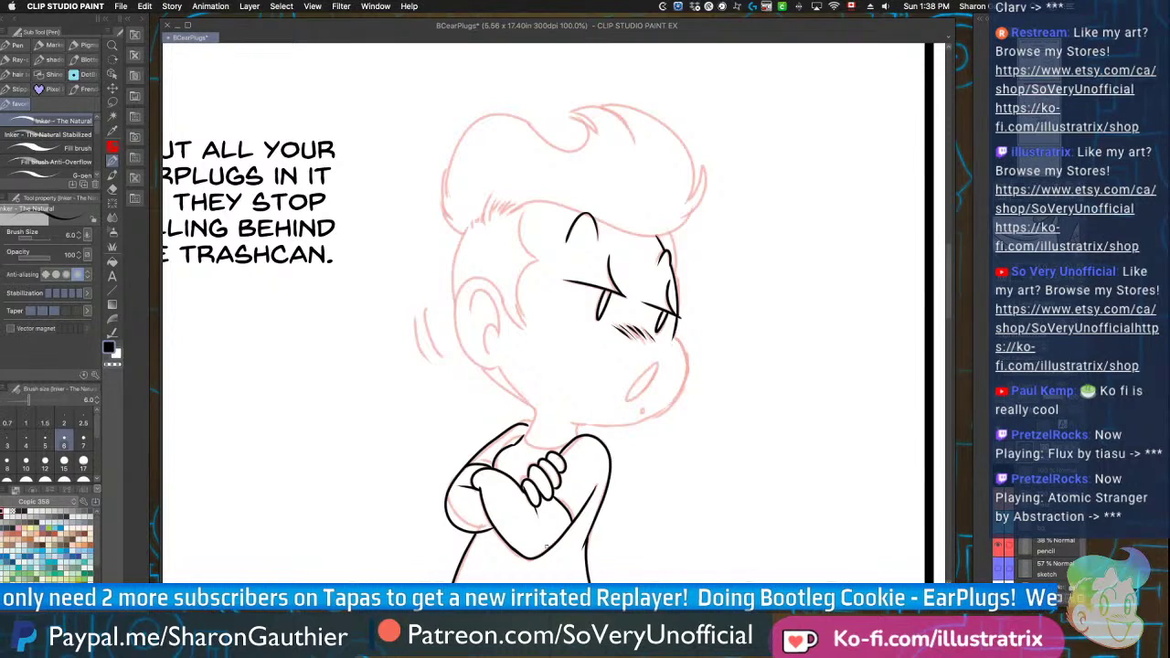
scroll(551, 523, up, 1)
scroll(726, 257, up, 1)
mouse_move(739, 226)
mouse_down()
mouse_move(764, 311)
mouse_move(625, 394)
mouse_up()
key(super+z)
mouse_move(737, 224)
mouse_down()
mouse_move(758, 251)
mouse_move(757, 334)
mouse_move(692, 392)
mouse_move(548, 423)
mouse_up()
Ink the ear's oval outline and its curved inner folds
mouse_move(398, 140)
mouse_down()
mouse_move(339, 110)
mouse_move(395, 287)
mouse_up()
drag(343, 139, 395, 227)
mouse_move(395, 203)
mouse_down()
mouse_move(382, 218)
mouse_move(393, 258)
mouse_up()
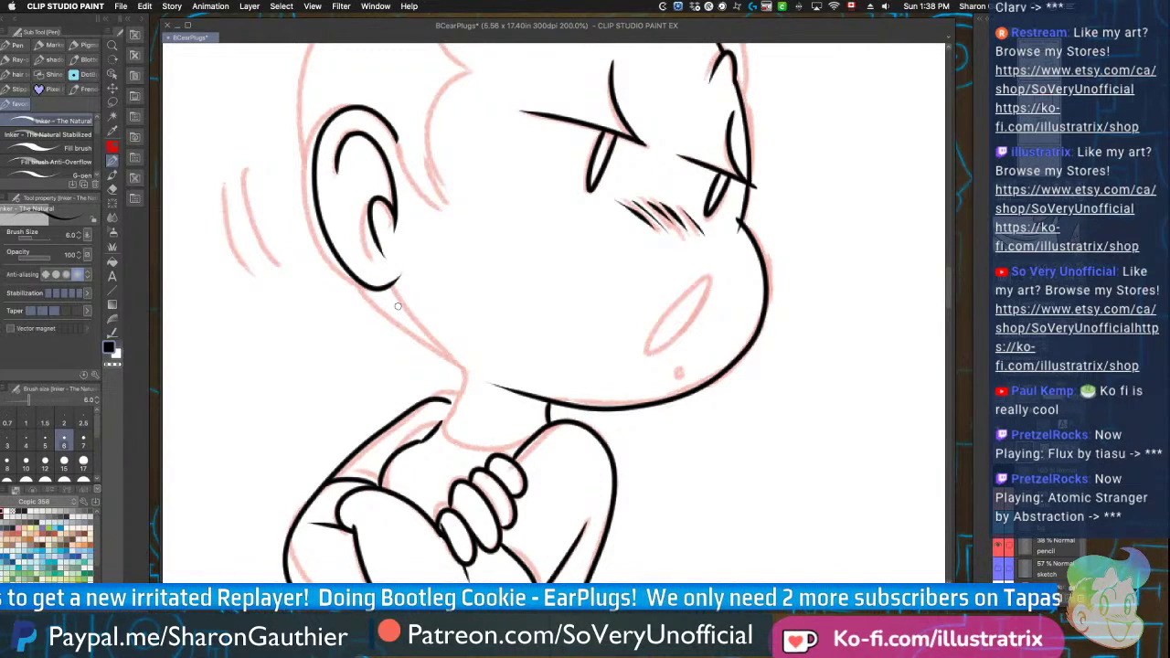
Ink the edge running from the earlobe to the neck, and the back of the neck with the curved collar
drag(349, 209, 467, 363)
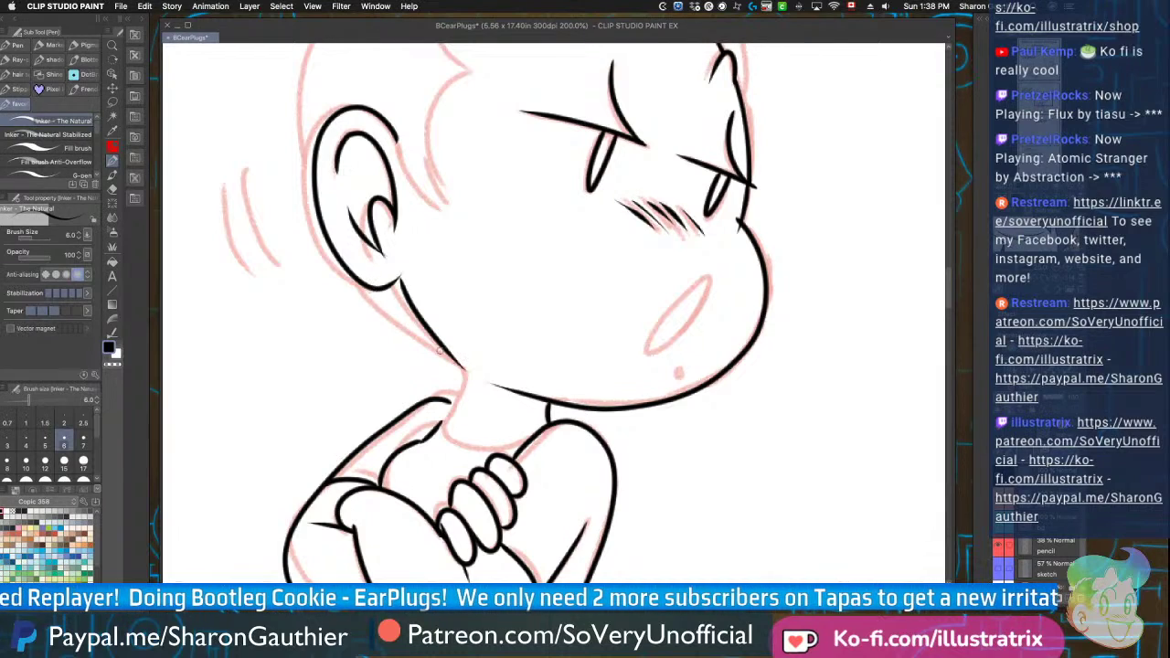
mouse_move(525, 440)
mouse_down()
mouse_move(451, 449)
mouse_move(448, 400)
mouse_up()
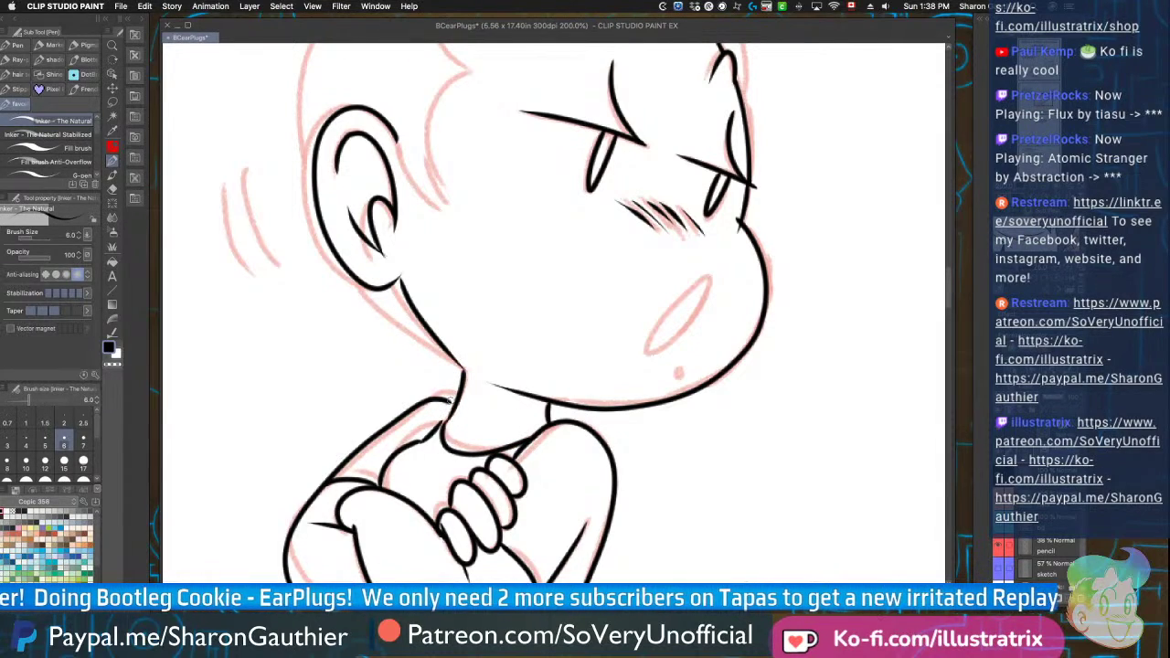
scroll(451, 427, down, 3)
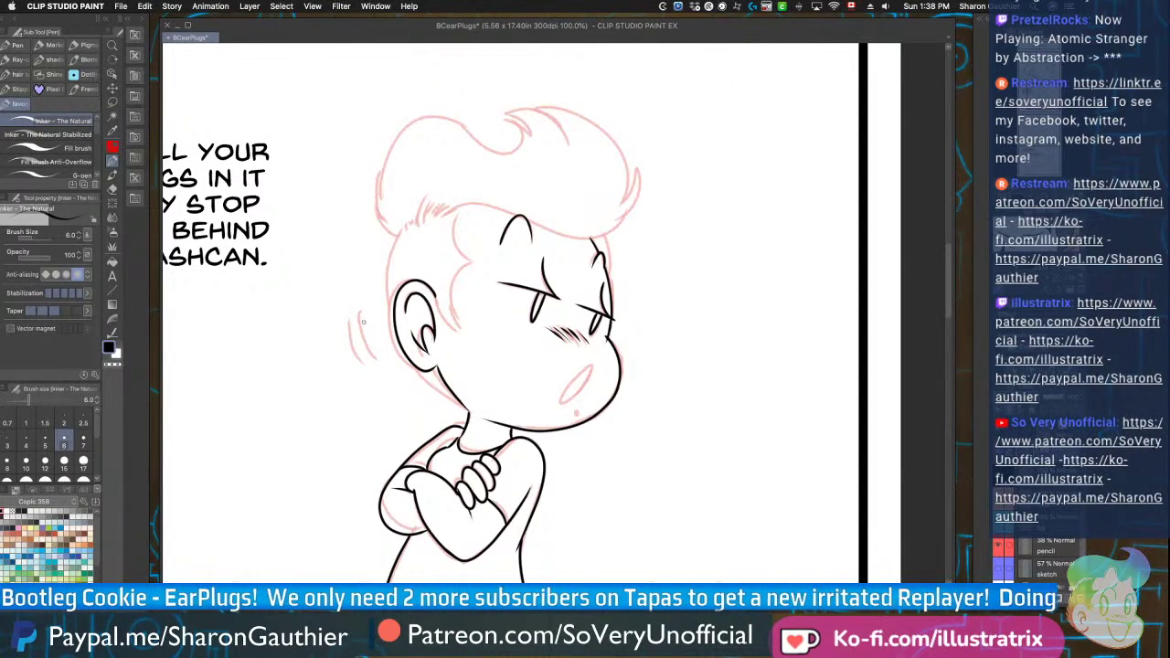
Ink the slanted oval mouth and the small dot on the chin
scroll(482, 433, up, 5)
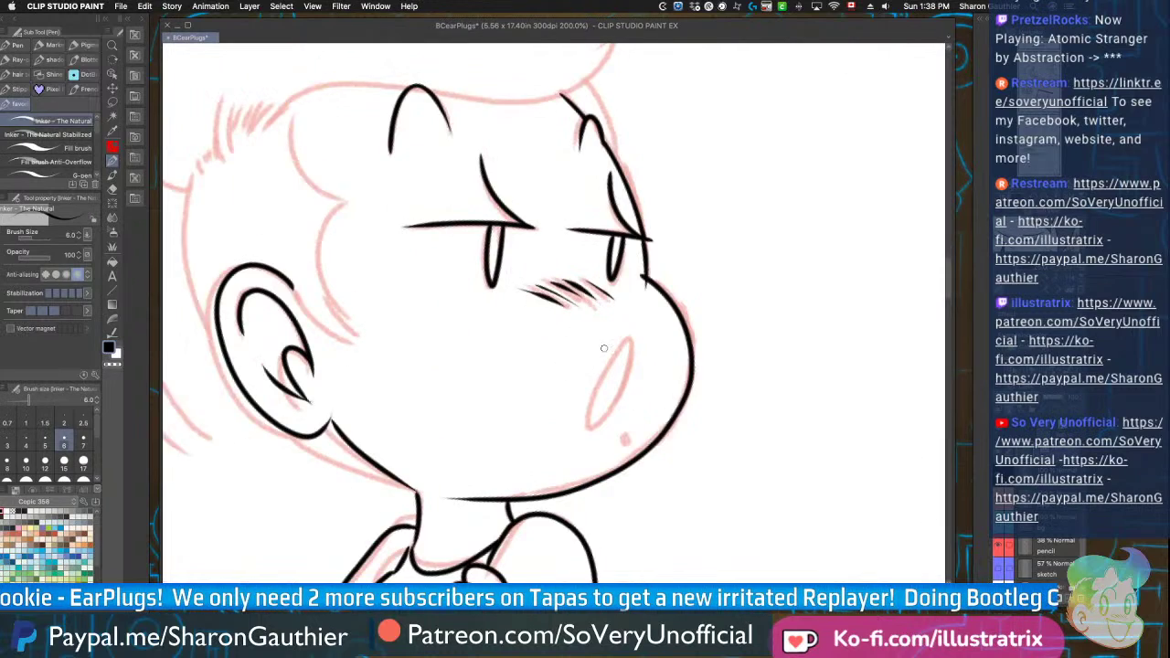
mouse_move(654, 353)
mouse_down()
mouse_move(569, 508)
mouse_move(657, 343)
mouse_up()
drag(644, 527, 645, 528)
scroll(533, 486, down, 4)
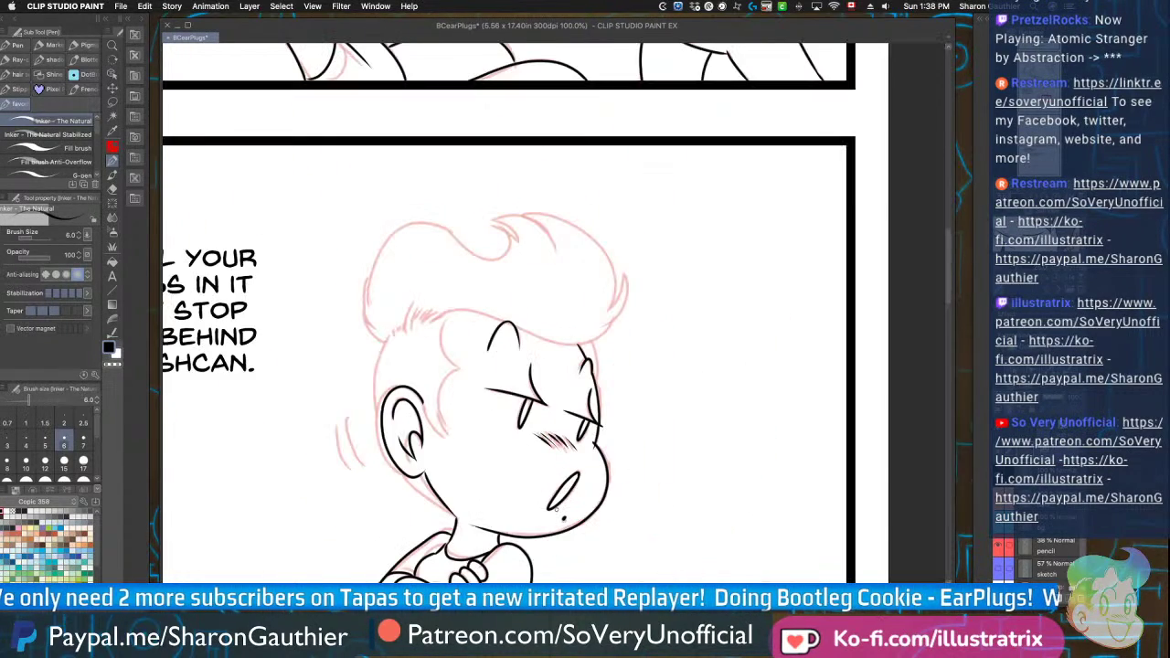
Ink the nape line below the ear and the scalloped hairline with its pointed sideburn in front of the ear
scroll(420, 484, up, 5)
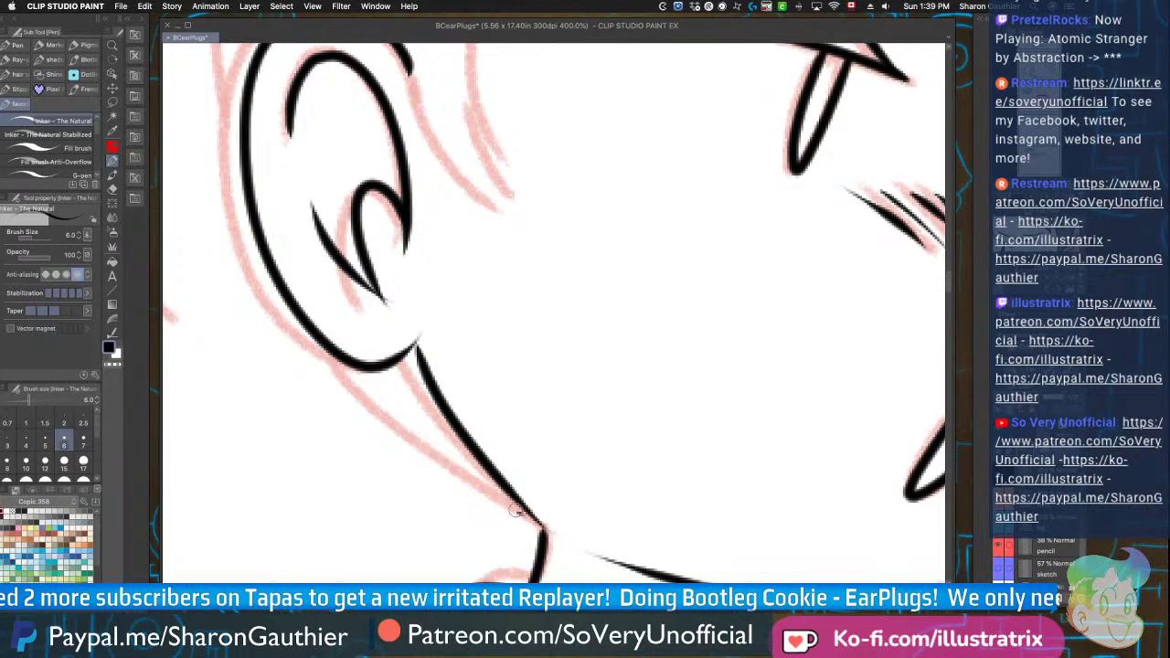
drag(535, 523, 345, 357)
scroll(482, 480, down, 3)
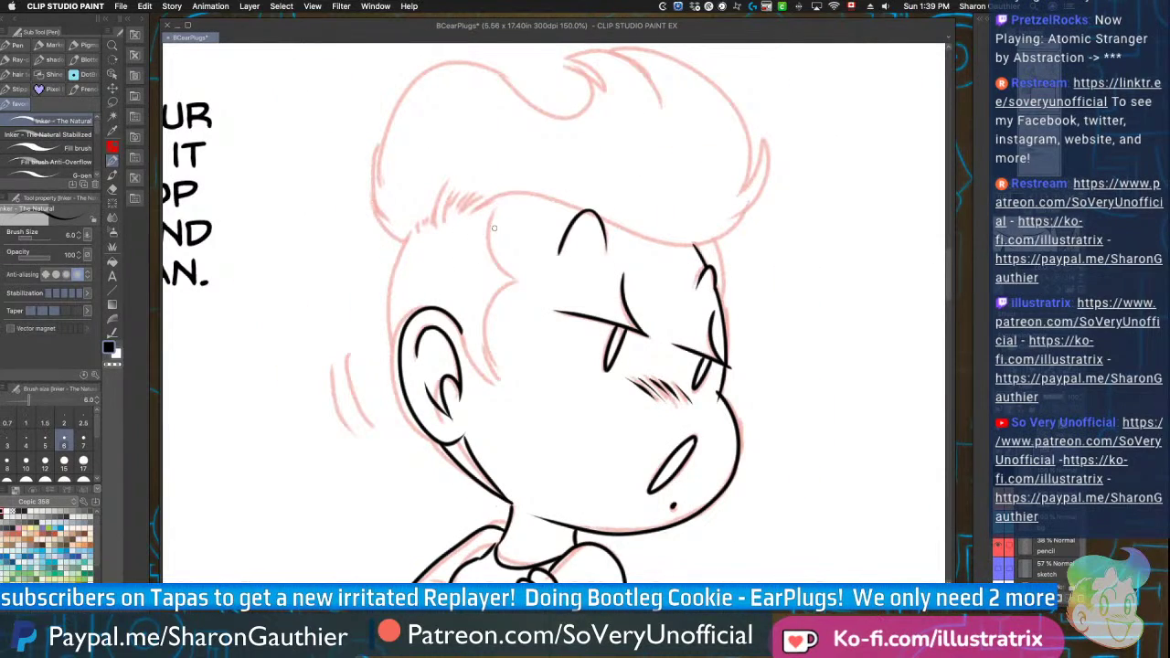
scroll(492, 230, up, 2)
mouse_move(491, 204)
mouse_down()
mouse_move(523, 300)
mouse_move(486, 355)
mouse_move(501, 434)
mouse_up()
drag(446, 364, 509, 435)
mouse_move(376, 241)
mouse_down()
mouse_move(362, 384)
mouse_move(364, 430)
mouse_move(374, 258)
mouse_move(374, 457)
mouse_up()
key(ctrl+z)
scroll(353, 413, down, 2)
scroll(335, 446, up, 4)
scroll(353, 342, down, 4)
key(ctrl+z)
scroll(336, 323, up, 2)
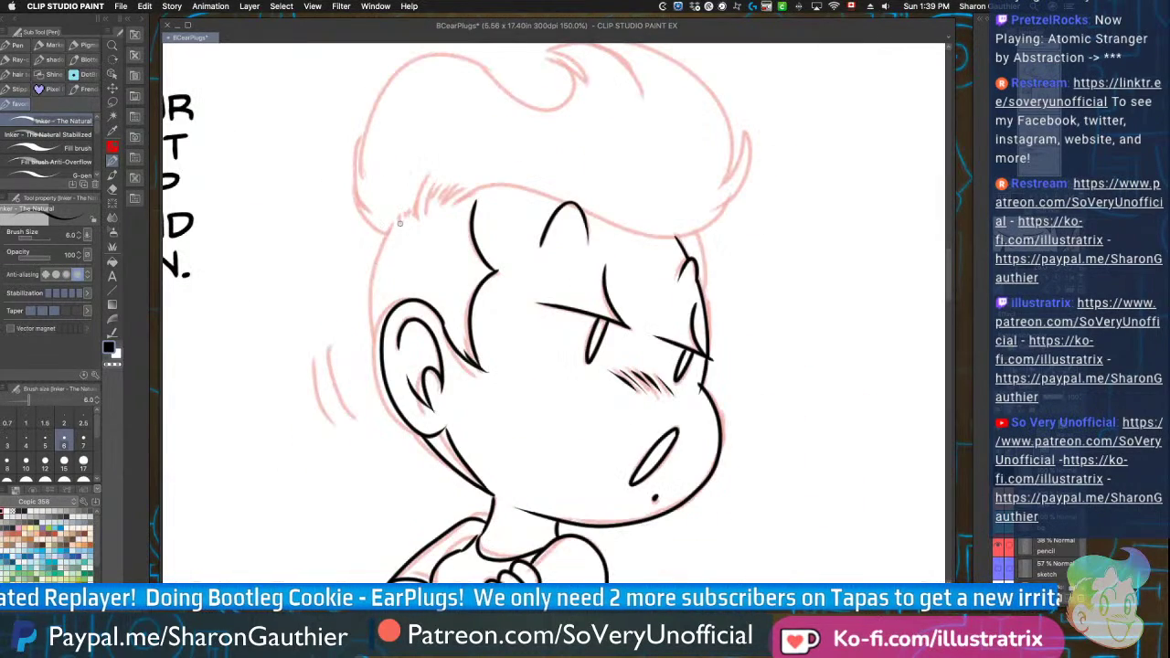
Ink the two motion lines behind the head, and the head contour above the ear and at the forehead
mouse_move(330, 345)
mouse_down()
mouse_move(364, 428)
mouse_move(352, 435)
mouse_up()
scroll(384, 441, down, 2)
scroll(475, 253, up, 5)
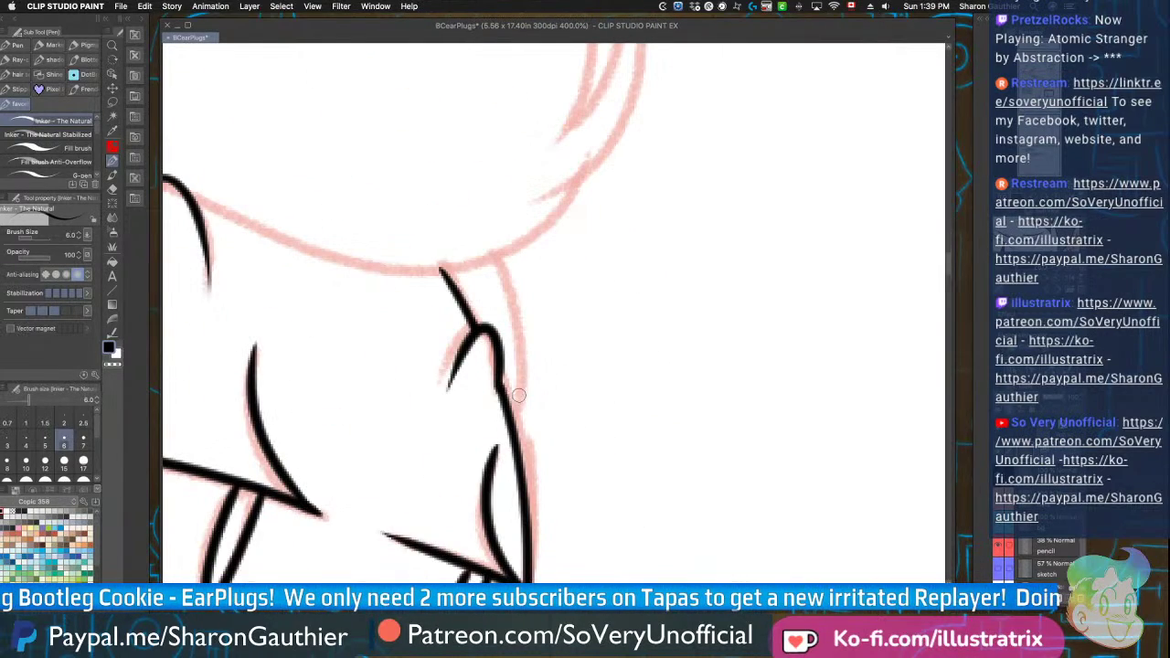
scroll(476, 254, down, 4)
scroll(320, 332, up, 2)
Ink a row of short, fanned hair strokes where the shaved side meets the raised hair
mouse_move(331, 335)
mouse_down()
mouse_move(326, 283)
mouse_move(337, 315)
mouse_move(333, 302)
mouse_up()
drag(352, 328, 353, 271)
drag(362, 322, 365, 277)
drag(369, 320, 378, 287)
drag(375, 318, 392, 292)
drag(382, 317, 398, 297)
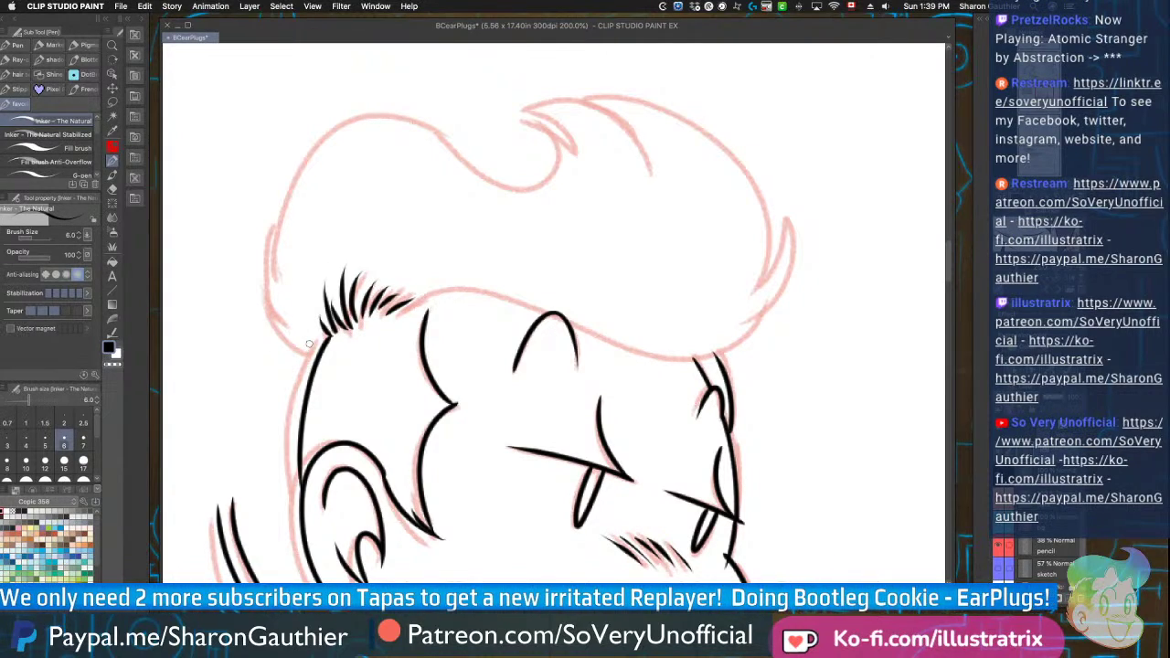
Ink the back edge of the raised hair and its wavy top contour up to the curl
mouse_move(320, 353)
mouse_down()
mouse_move(260, 293)
mouse_move(269, 234)
mouse_up()
mouse_move(280, 276)
mouse_down()
mouse_move(278, 222)
mouse_move(375, 124)
mouse_move(531, 185)
mouse_move(519, 125)
mouse_up()
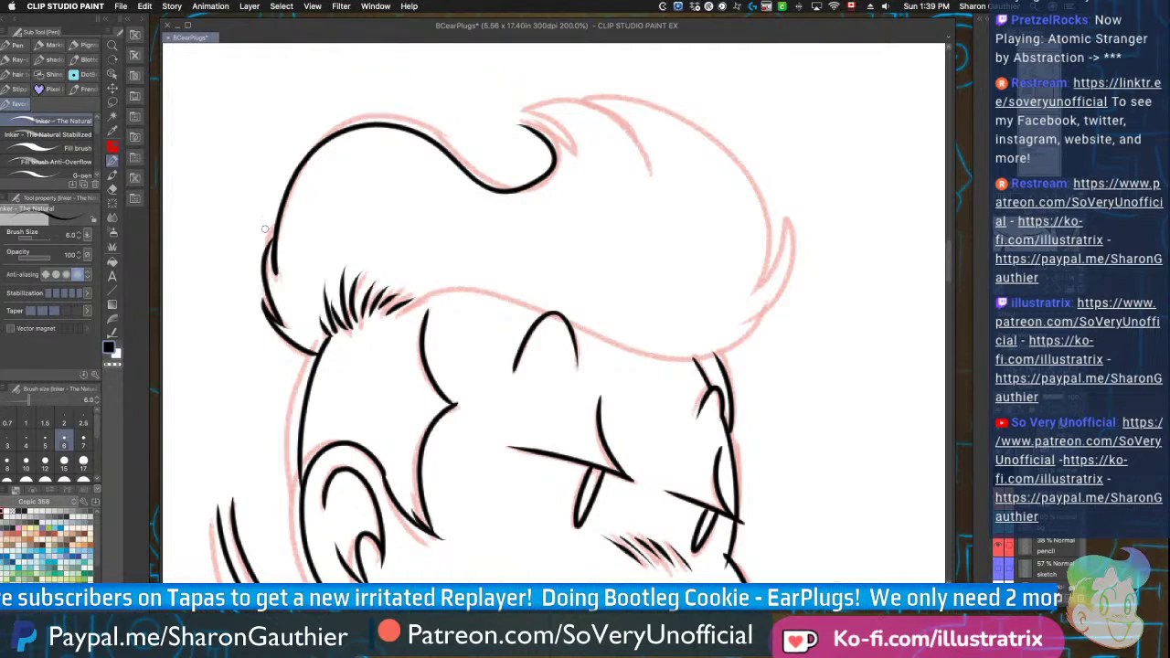
key(super+z)
mouse_move(278, 273)
mouse_down()
mouse_move(316, 151)
mouse_move(562, 139)
mouse_move(519, 125)
mouse_up()
Ink the curved lock sweeping from the curl's tip over the raised hair
mouse_move(651, 173)
mouse_down()
mouse_move(587, 101)
mouse_move(519, 105)
mouse_up()
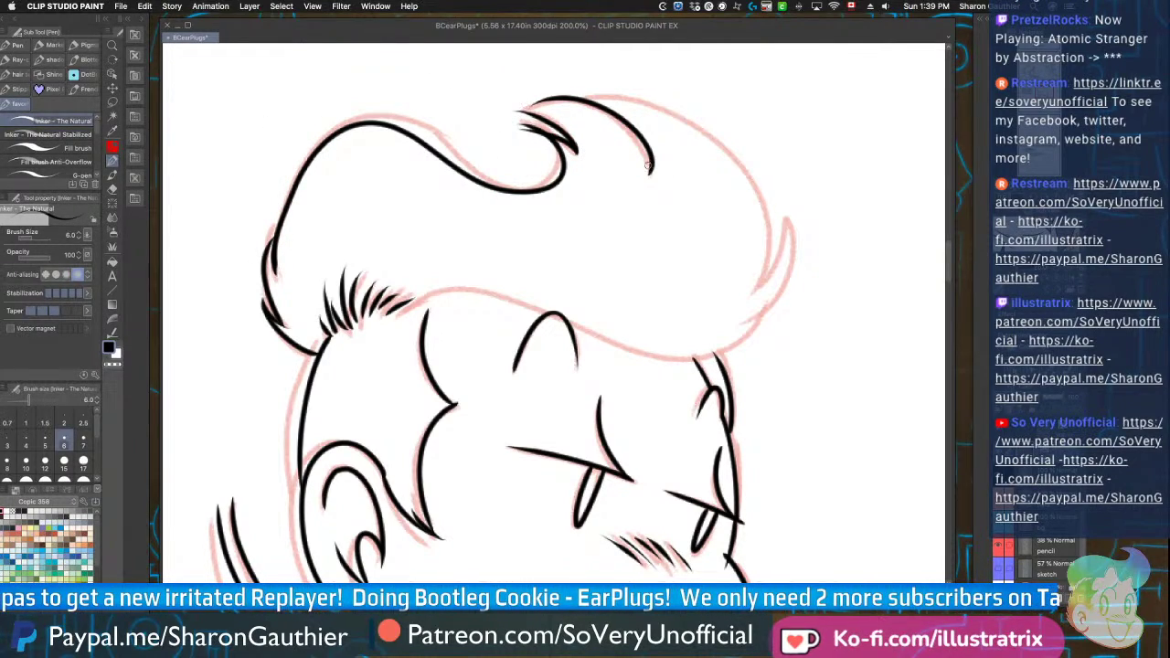
key(super+z)
drag(649, 172, 517, 108)
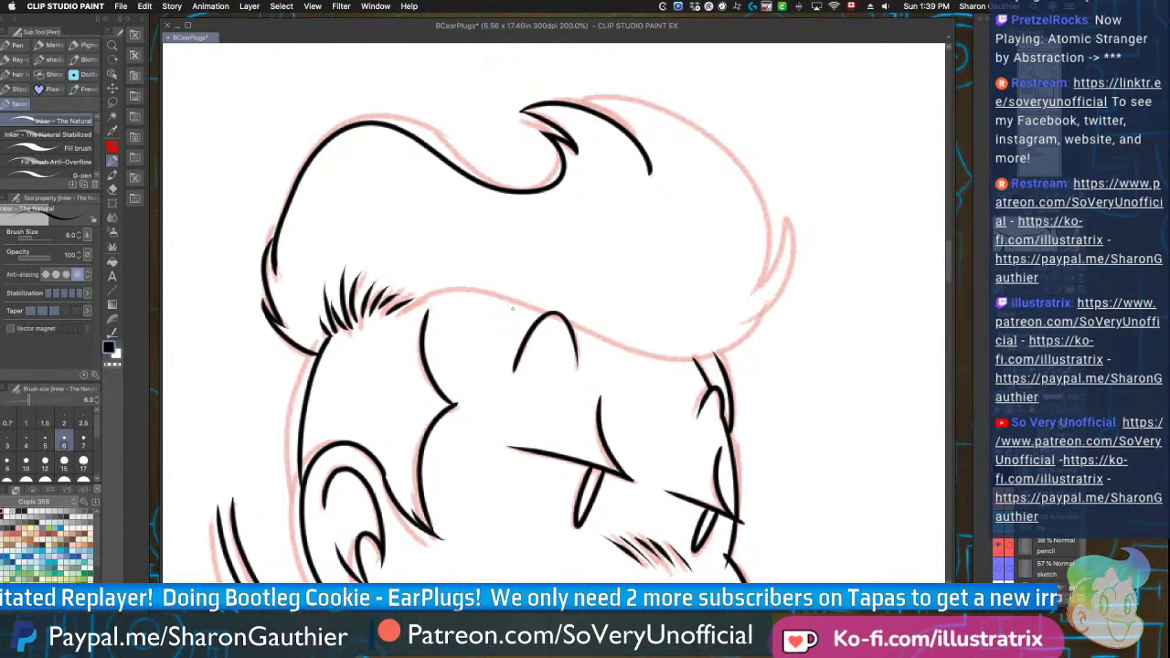
Ink the lower edge of the raised hair across the forehead and its upturned pointed tip at the front
mouse_move(405, 312)
mouse_down()
mouse_move(469, 298)
mouse_move(637, 348)
mouse_move(786, 228)
mouse_up()
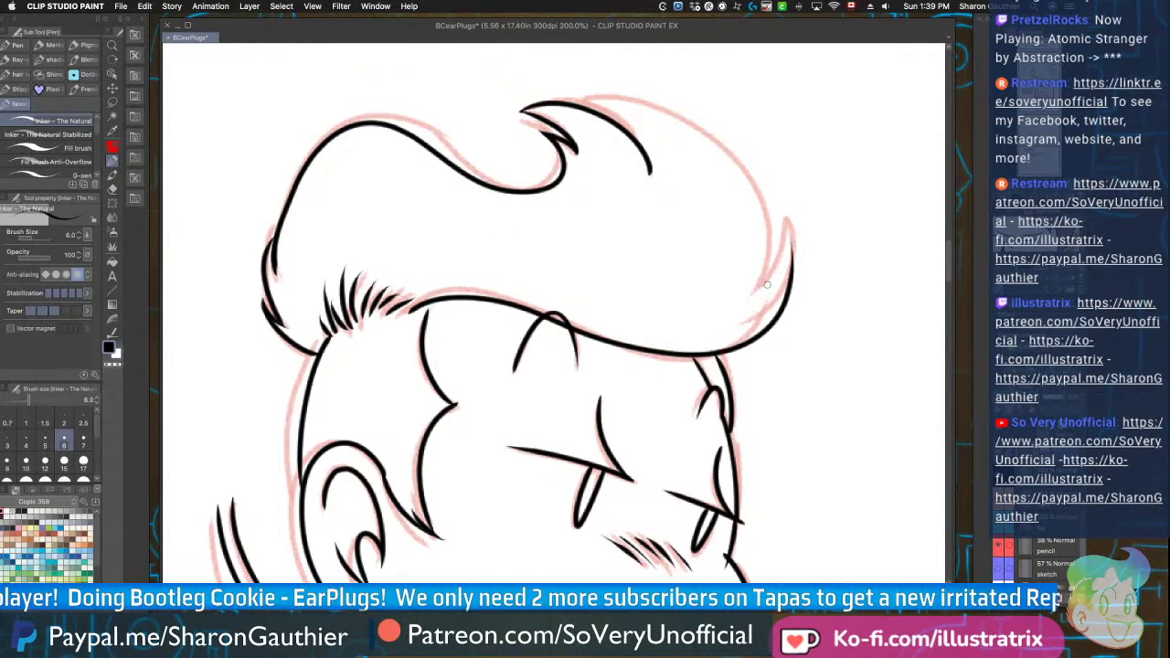
drag(753, 311, 786, 221)
key(super+z)
drag(755, 315, 785, 211)
Ink the large rounded front contour of the raised hair from the pointed tip up to the curved lock
mouse_move(758, 289)
mouse_down()
mouse_move(786, 211)
mouse_move(699, 131)
mouse_move(580, 99)
mouse_up()
key(super+z)
drag(755, 291, 582, 99)
key(super+z)
mouse_move(757, 289)
mouse_down()
mouse_move(718, 142)
mouse_move(562, 99)
mouse_up()
drag(650, 167, 568, 93)
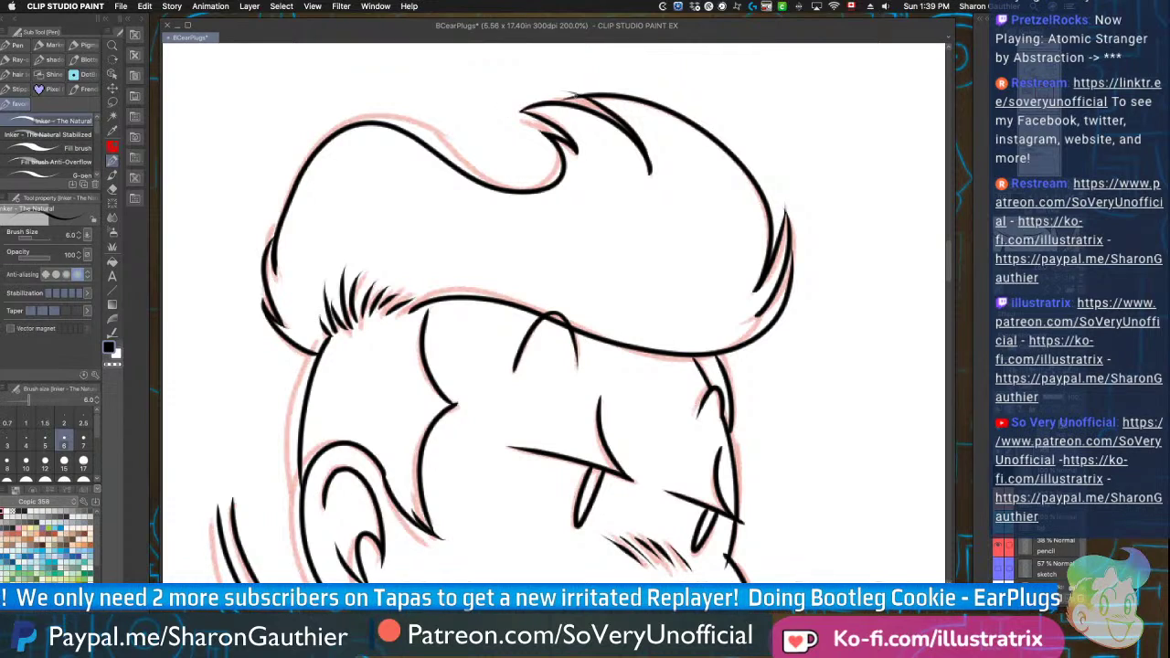
Save the comic file and go to the uninked panel with the "OH, THANKS!" dialogue
scroll(547, 432, down, 3)
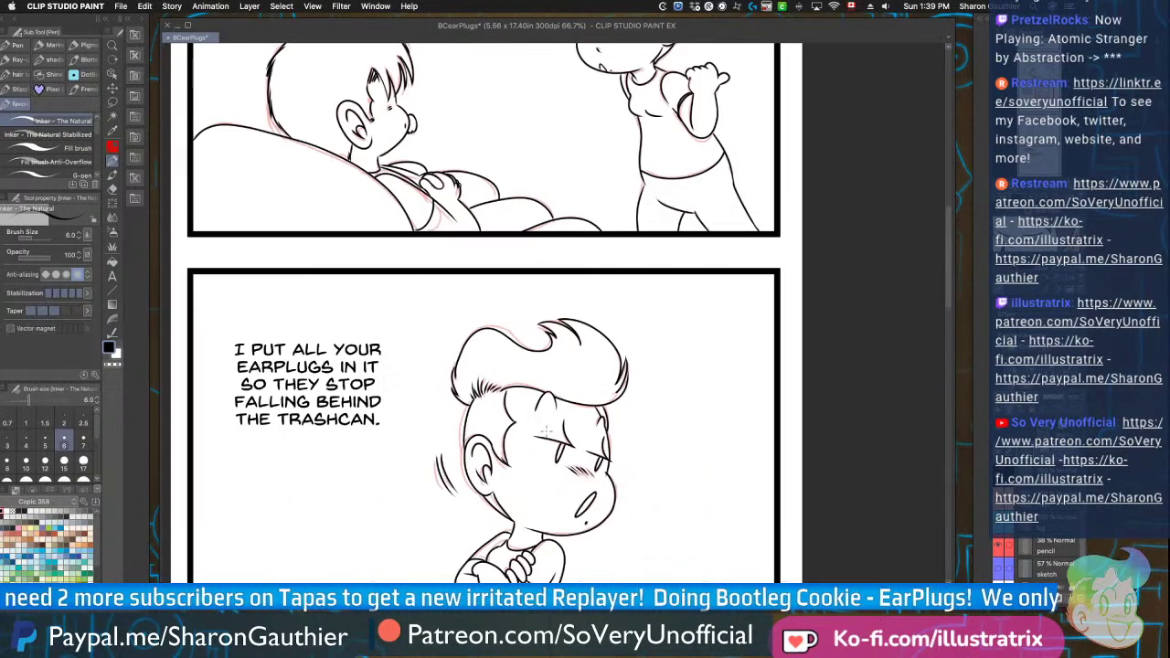
scroll(467, 370, down, 5)
scroll(466, 464, up, 4)
scroll(467, 459, down, 2)
scroll(438, 422, down, 4)
scroll(437, 501, up, 5)
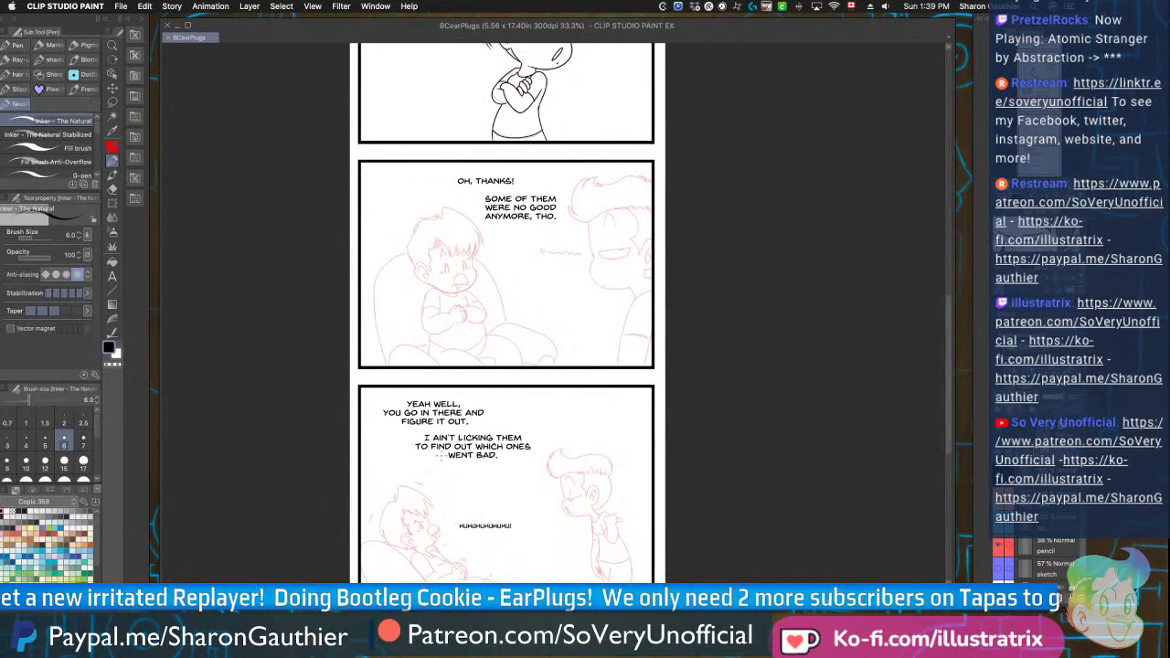
Ink the seated child's narrow closed eyes, the short cheek marks beside them and the front edge of the forehead
scroll(458, 256, up, 7)
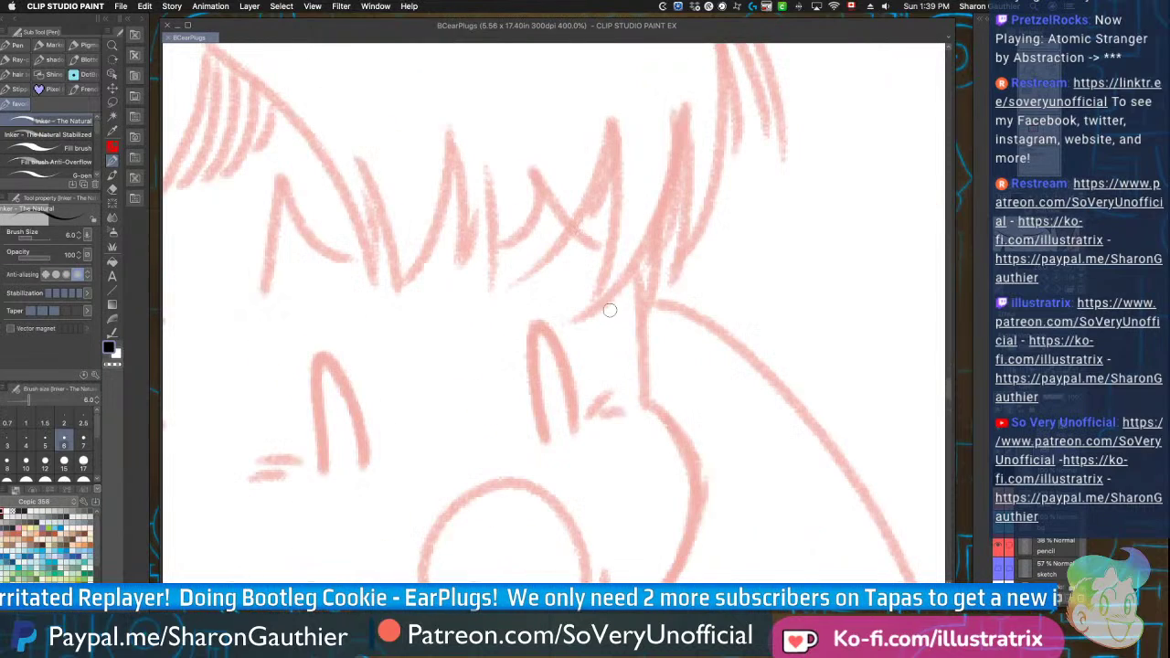
drag(635, 266, 640, 388)
mouse_move(546, 440)
mouse_down()
mouse_move(539, 324)
mouse_move(623, 413)
mouse_up()
mouse_move(365, 461)
mouse_down()
mouse_move(317, 411)
mouse_move(320, 468)
mouse_up()
mouse_move(318, 358)
mouse_down()
mouse_move(322, 481)
mouse_move(263, 462)
mouse_up()
drag(287, 471, 257, 478)
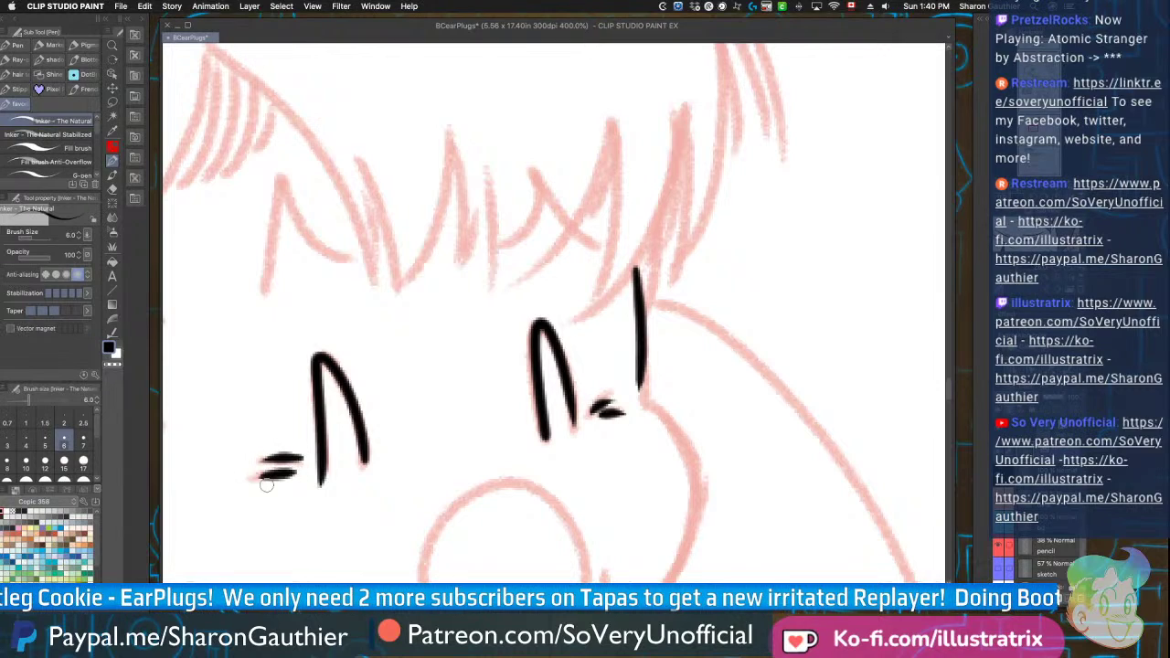
Ink the child's rounded open mouth with its wavy lower edge, the small lip below and the creases around it
scroll(349, 440, down, 4)
scroll(340, 464, up, 4)
mouse_move(628, 402)
mouse_down()
mouse_move(633, 347)
mouse_move(475, 366)
mouse_move(508, 408)
mouse_move(629, 403)
mouse_up()
drag(655, 364, 631, 421)
drag(451, 369, 445, 435)
drag(553, 419, 501, 414)
mouse_move(554, 460)
mouse_down()
mouse_move(545, 468)
mouse_move(488, 442)
mouse_up()
scroll(487, 448, down, 5)
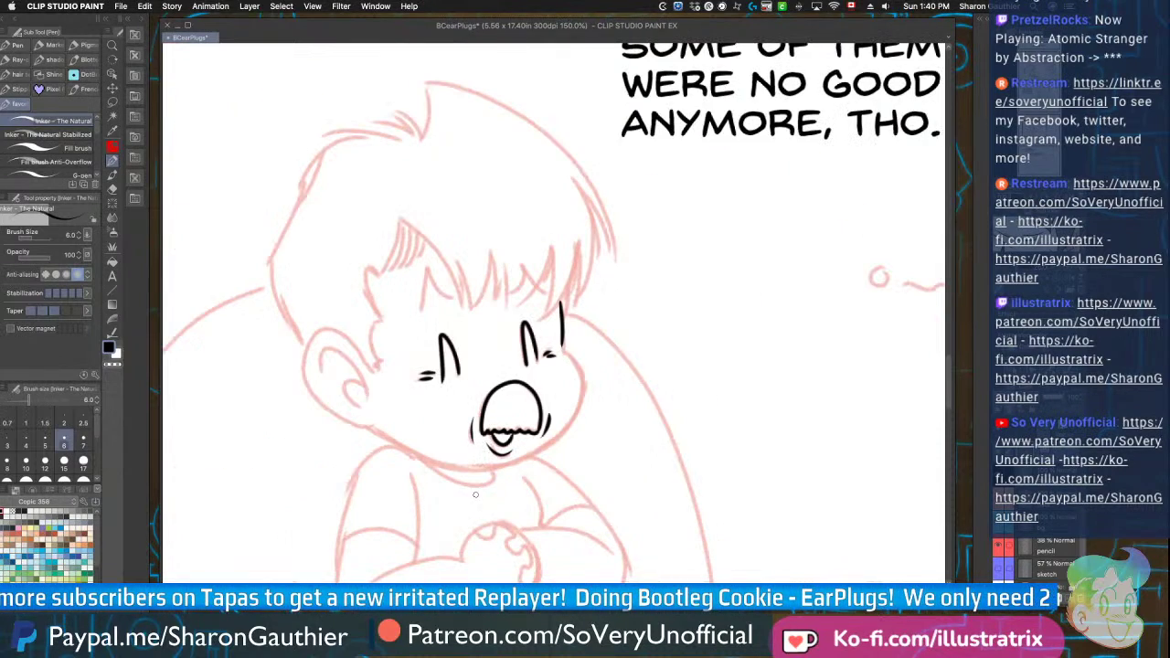
Ink the child's ear with its outer contour, inner rim curve and hooked inner fold
scroll(338, 366, up, 4)
mouse_move(432, 376)
mouse_down()
mouse_move(370, 295)
mouse_move(249, 439)
mouse_move(439, 501)
mouse_up()
mouse_move(294, 389)
mouse_down()
mouse_move(375, 357)
mouse_move(419, 462)
mouse_up()
mouse_move(419, 447)
mouse_down()
mouse_move(368, 411)
mouse_move(399, 483)
mouse_up()
drag(331, 431, 400, 483)
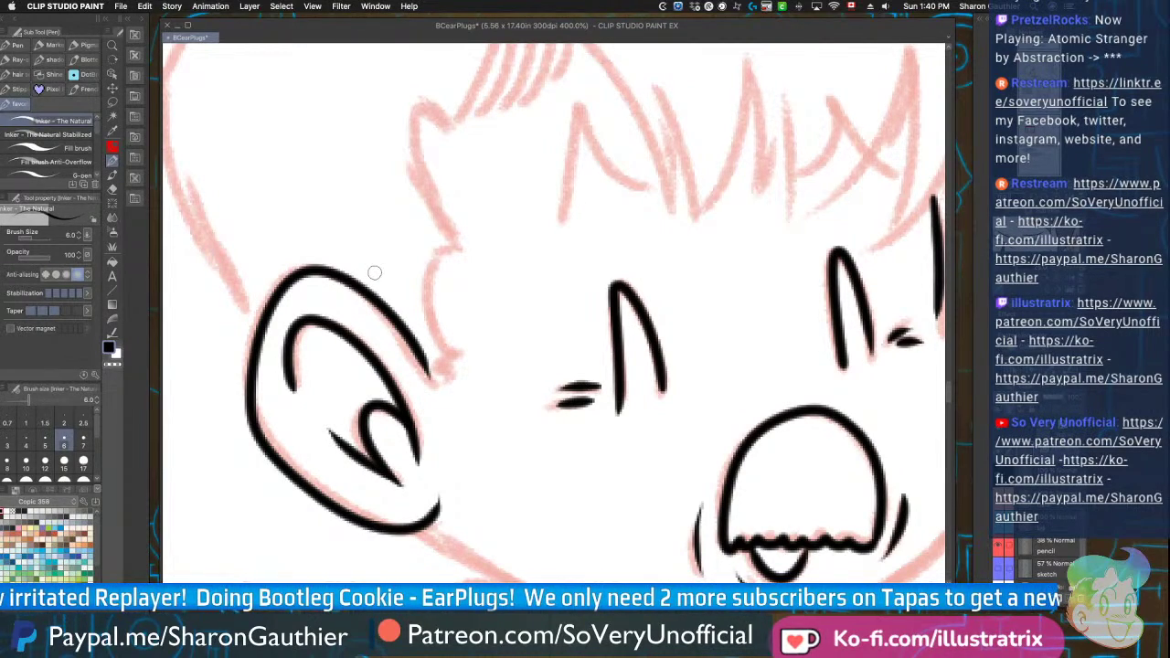
Compare the partly inked child's head with the figures in the neighbouring panels
scroll(374, 272, down, 8)
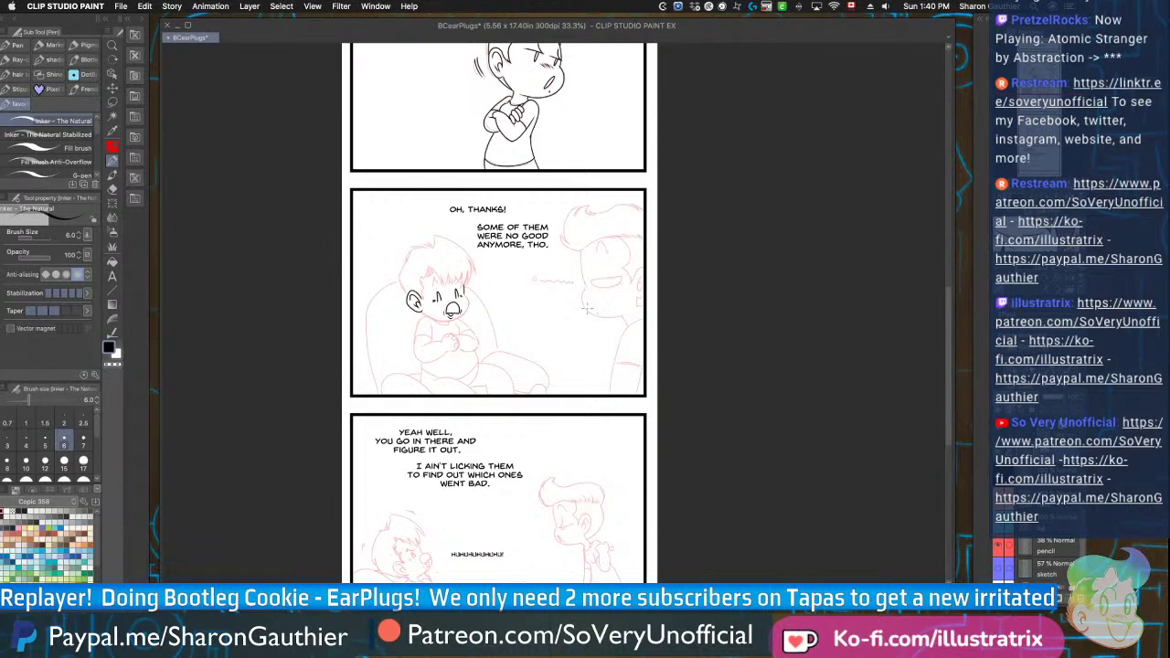
scroll(382, 298, down, 2)
scroll(389, 291, up, 1)
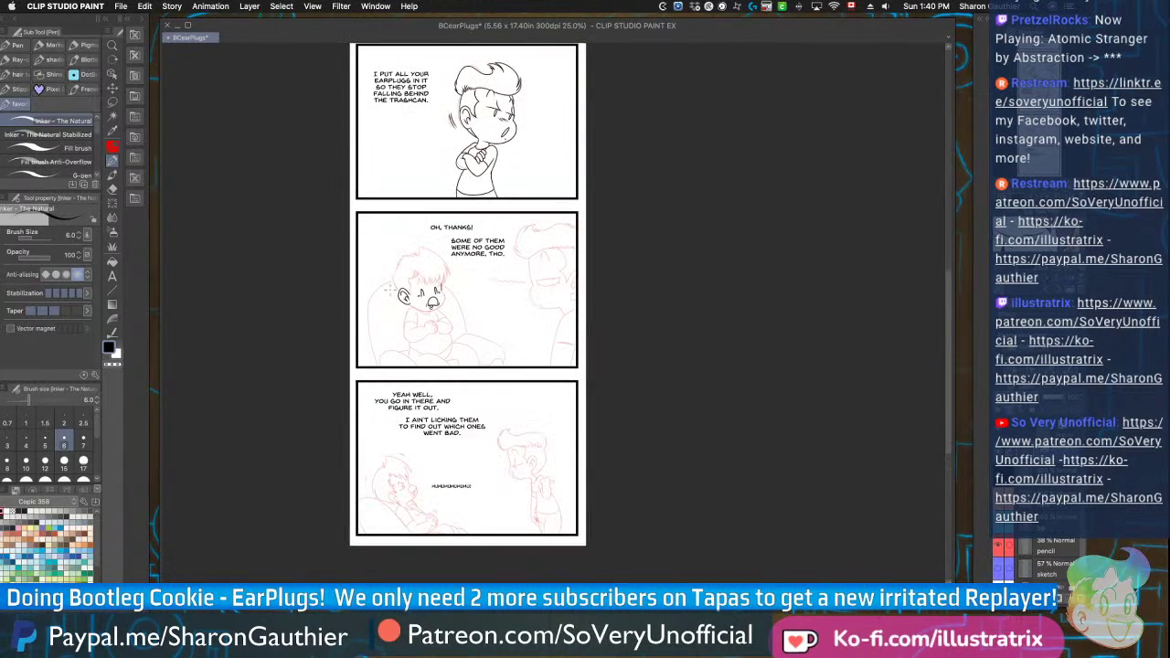
scroll(462, 72, up, 2)
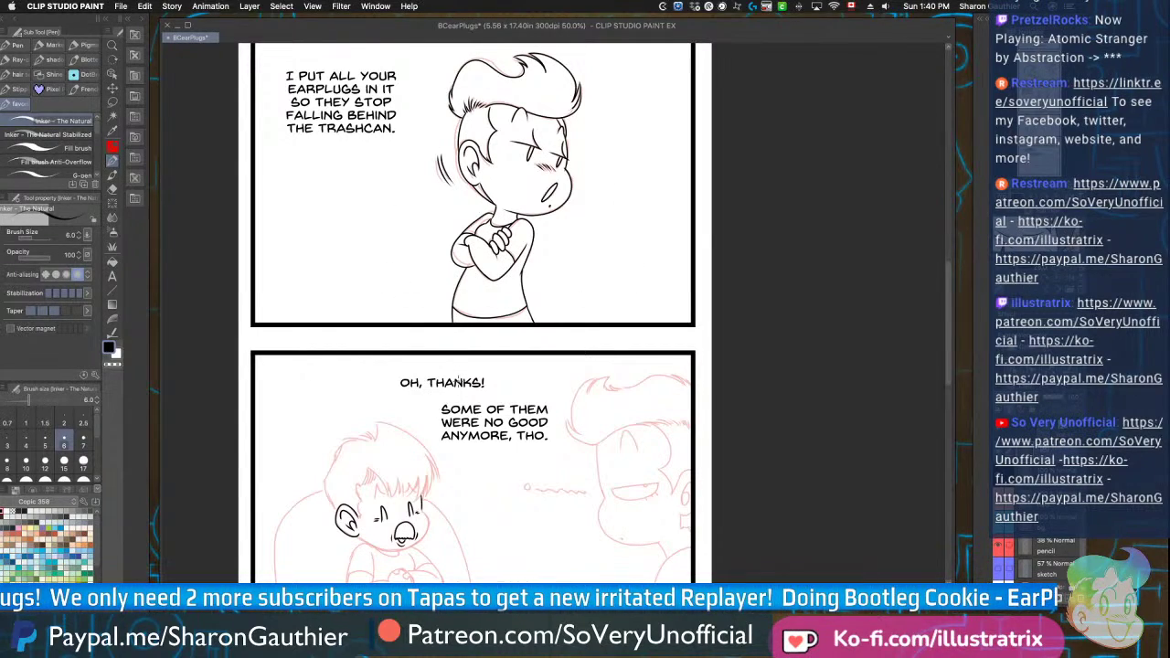
scroll(478, 354, down, 2)
scroll(408, 457, up, 3)
scroll(408, 456, down, 3)
scroll(401, 495, up, 1)
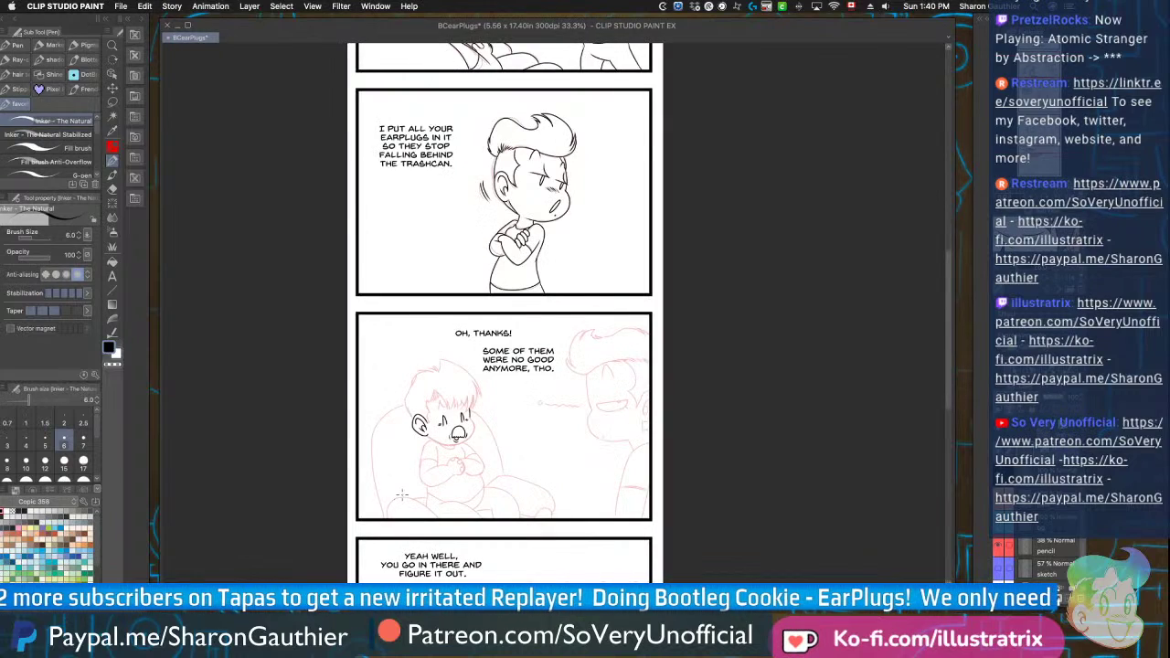
Ink the child's rounded cheek and jaw contour back to the ear, redoing the first stroke and trimming the overshoot inside the earlobe
scroll(401, 495, up, 4)
scroll(457, 430, down, 2)
scroll(480, 378, up, 1)
scroll(547, 300, up, 3)
mouse_move(701, 218)
mouse_down()
mouse_move(723, 223)
mouse_move(748, 393)
mouse_move(553, 509)
mouse_move(315, 457)
mouse_up()
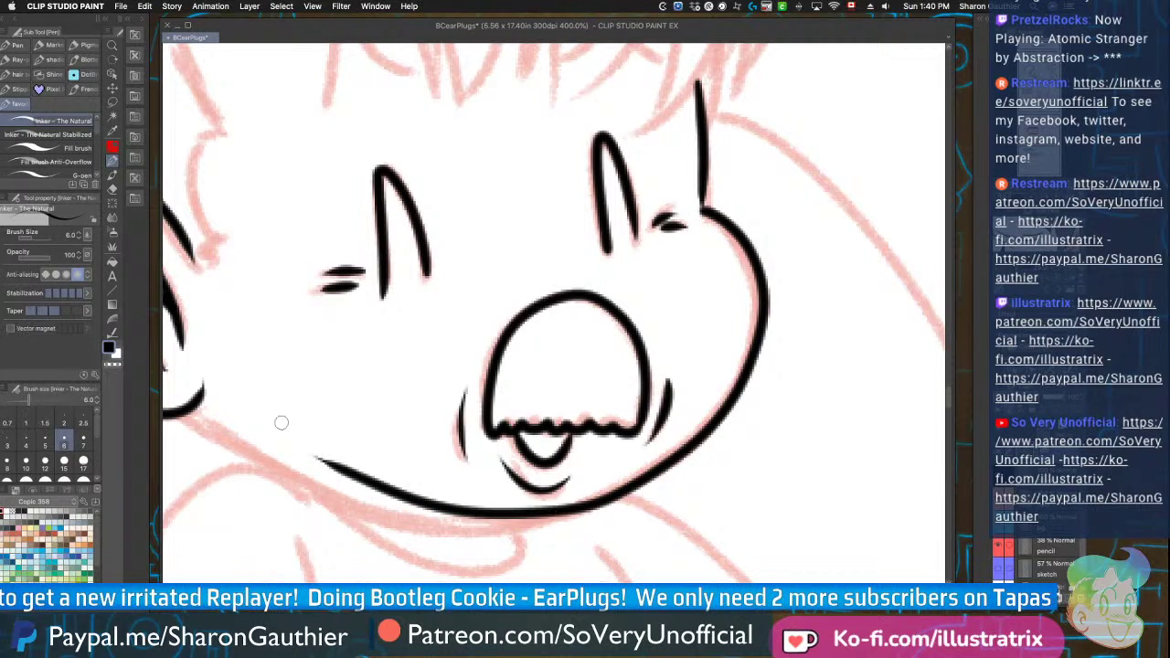
key(super+z)
mouse_move(702, 208)
mouse_down()
mouse_move(743, 386)
mouse_move(596, 503)
mouse_move(483, 523)
mouse_up()
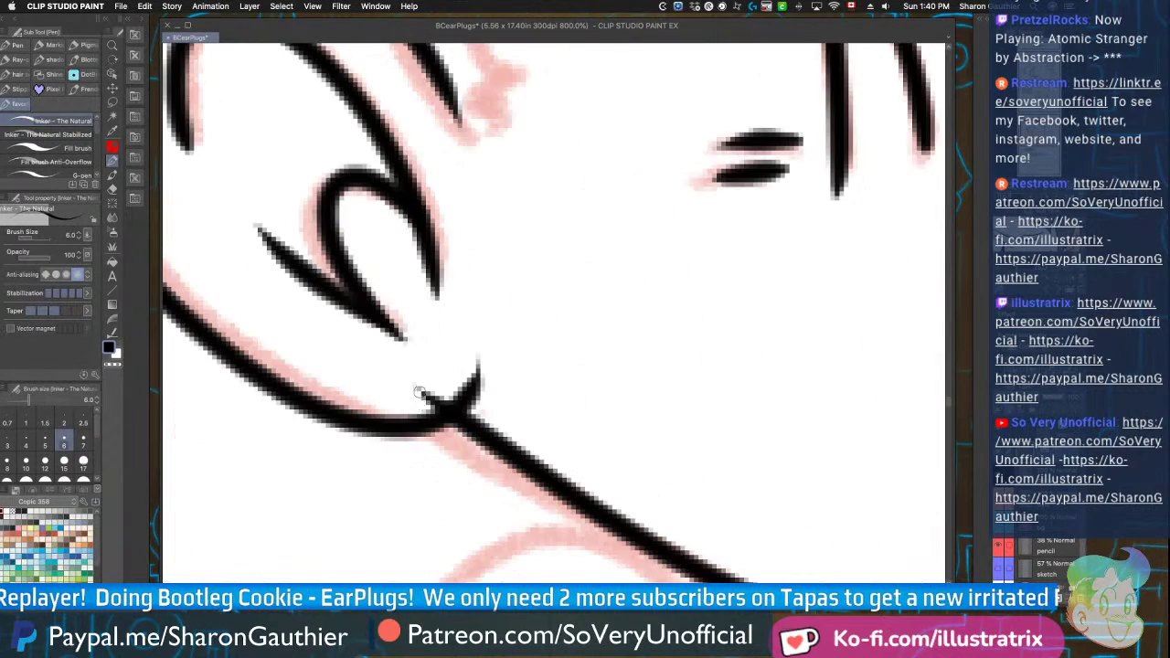
click(422, 396)
scroll(418, 397, down, 7)
scroll(464, 432, up, 1)
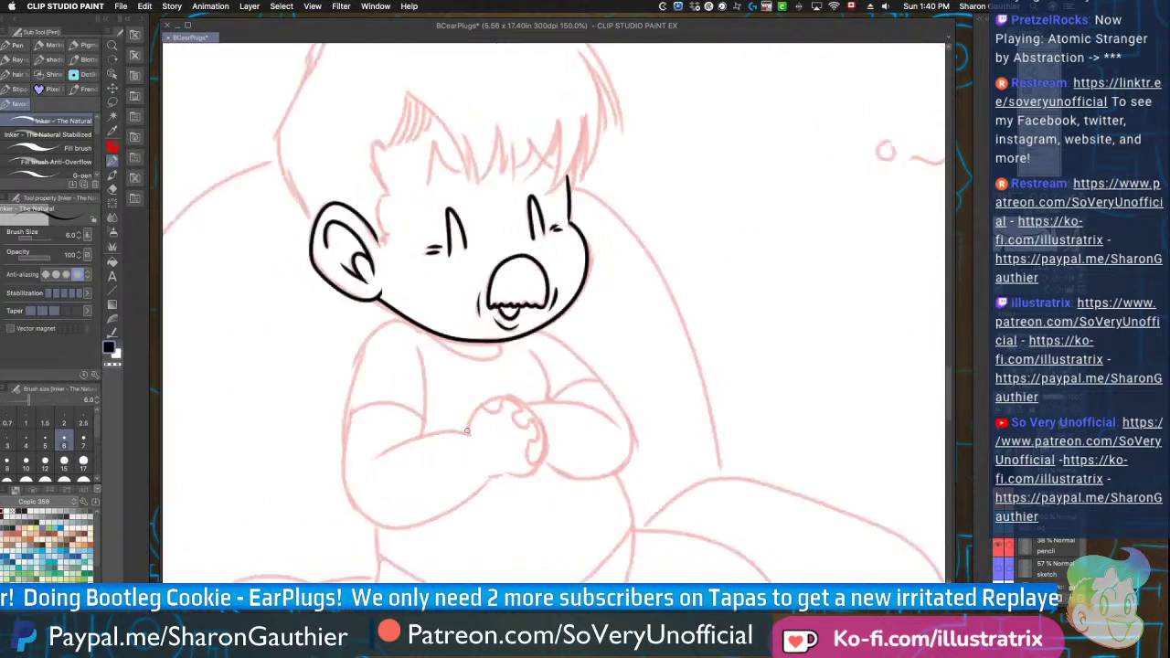
Ink the child's clasped hands with the rounded outline and the interlocked fingertips
scroll(466, 431, up, 4)
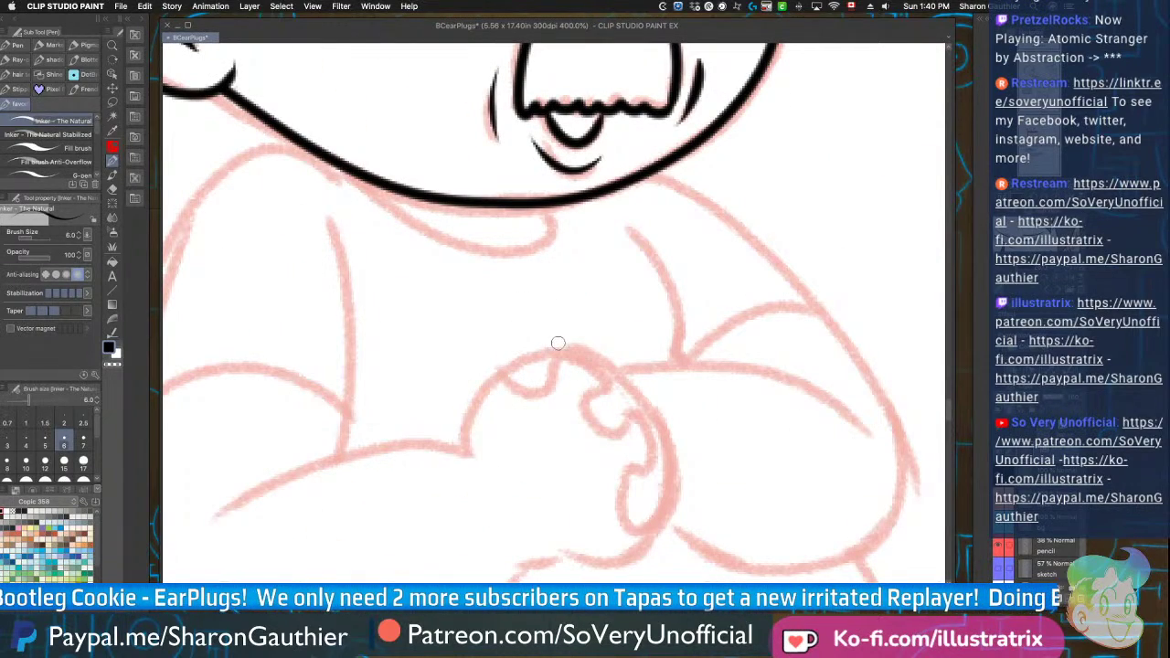
mouse_move(557, 357)
mouse_down()
mouse_move(548, 391)
mouse_move(506, 371)
mouse_move(559, 352)
mouse_move(556, 362)
mouse_move(607, 358)
mouse_move(593, 430)
mouse_move(656, 457)
mouse_move(627, 508)
mouse_move(613, 510)
mouse_move(682, 476)
mouse_move(596, 351)
mouse_up()
drag(507, 370, 478, 455)
scroll(460, 385, down, 4)
scroll(480, 439, up, 4)
mouse_move(585, 387)
mouse_down()
mouse_move(535, 381)
mouse_move(548, 403)
mouse_move(485, 395)
mouse_up()
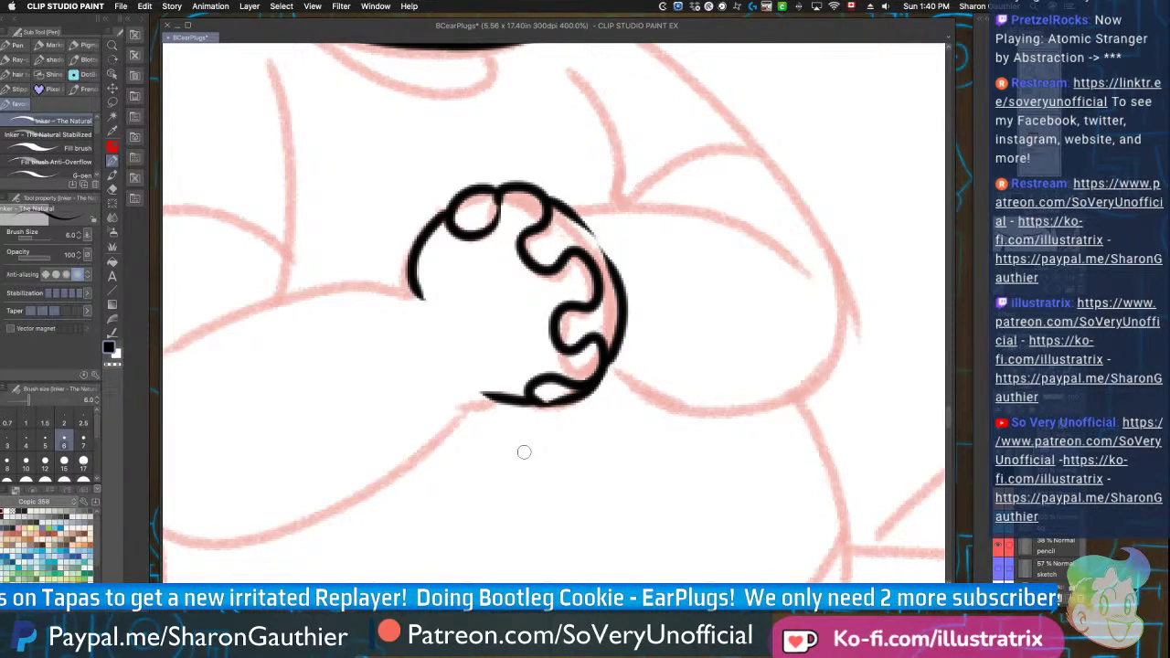
Ink the child's near arm with its shoulder, sleeve hem and forearm, plus the shirt's neckline under the chin
scroll(524, 452, down, 3)
drag(597, 333, 457, 364)
mouse_move(629, 386)
mouse_down()
mouse_move(536, 445)
mouse_move(428, 370)
mouse_move(516, 192)
mouse_move(551, 249)
mouse_up()
drag(548, 334, 552, 258)
drag(549, 324, 439, 317)
scroll(434, 366, down, 2)
scroll(514, 292, up, 4)
mouse_move(501, 256)
mouse_down()
mouse_move(471, 311)
mouse_move(302, 228)
mouse_up()
Ink the child's far arm with its armhole crease, outer contour, forearm top and sleeve hem
mouse_move(573, 271)
mouse_down()
mouse_move(627, 352)
mouse_move(633, 416)
mouse_up()
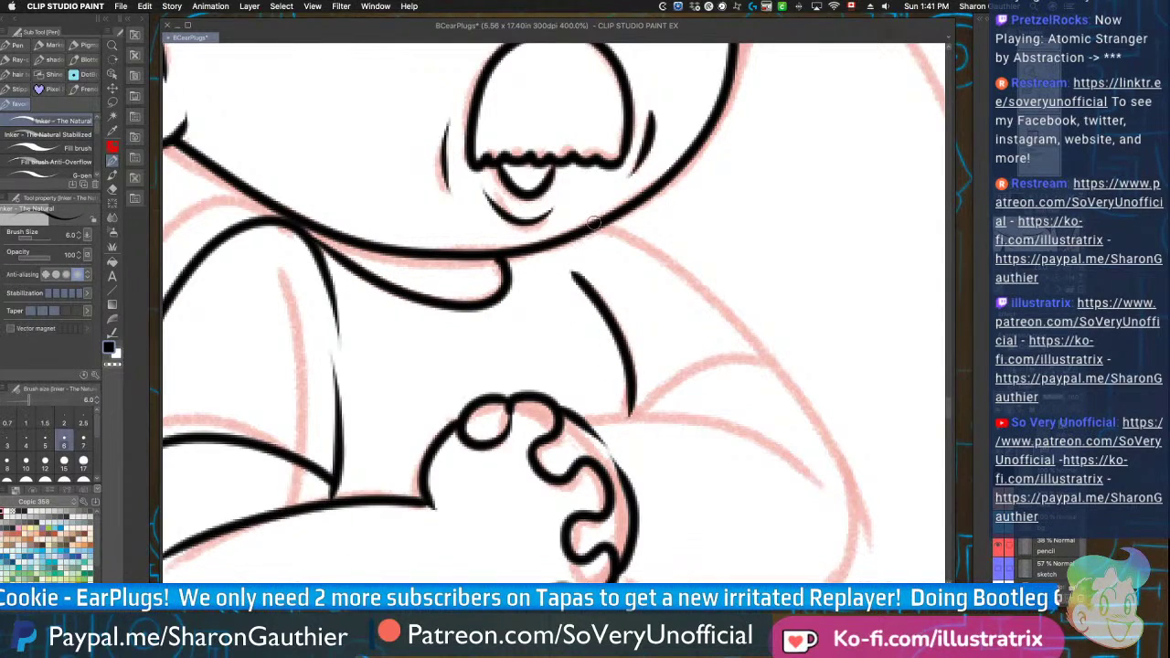
scroll(594, 222, down, 2)
mouse_move(599, 224)
mouse_down()
mouse_move(680, 289)
mouse_move(659, 426)
mouse_move(608, 419)
mouse_up()
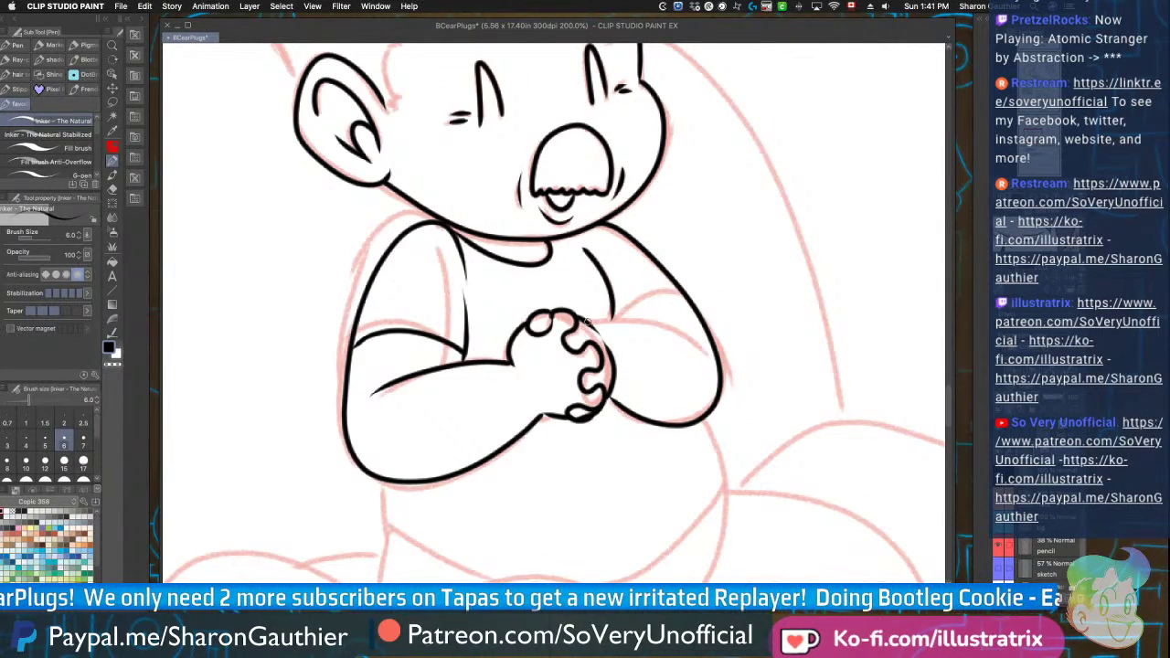
drag(589, 322, 716, 361)
drag(685, 294, 620, 323)
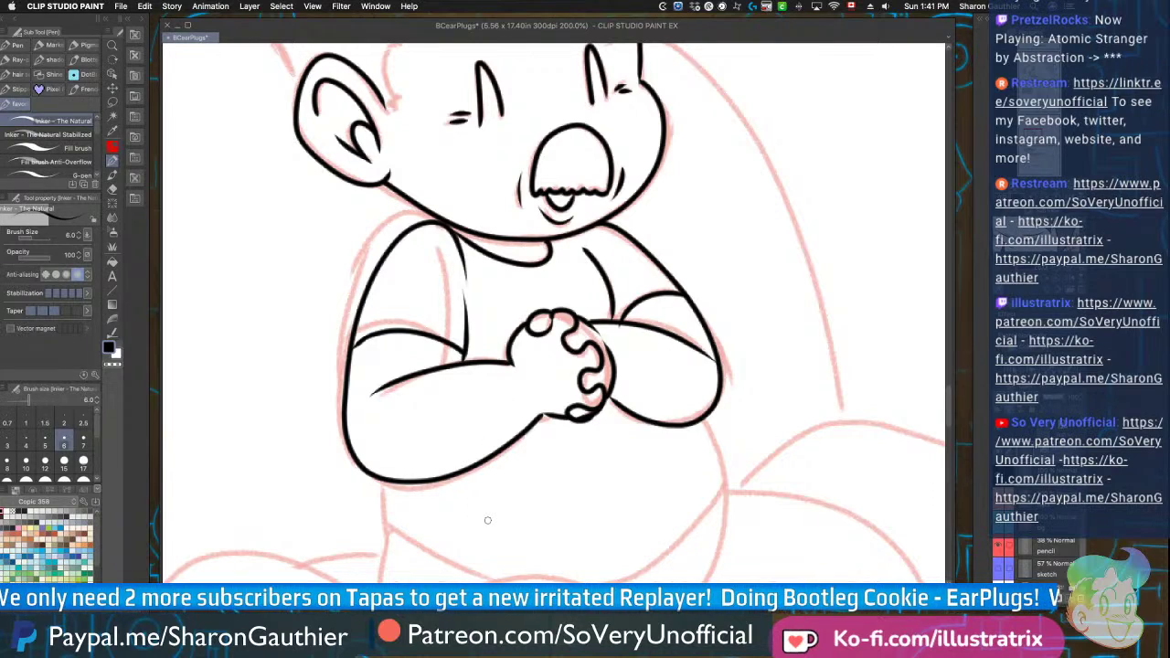
Ink the two pointed, raised eyebrows above the child's closed eyes
scroll(620, 334, up, 4)
scroll(620, 347, down, 4)
scroll(607, 331, down, 3)
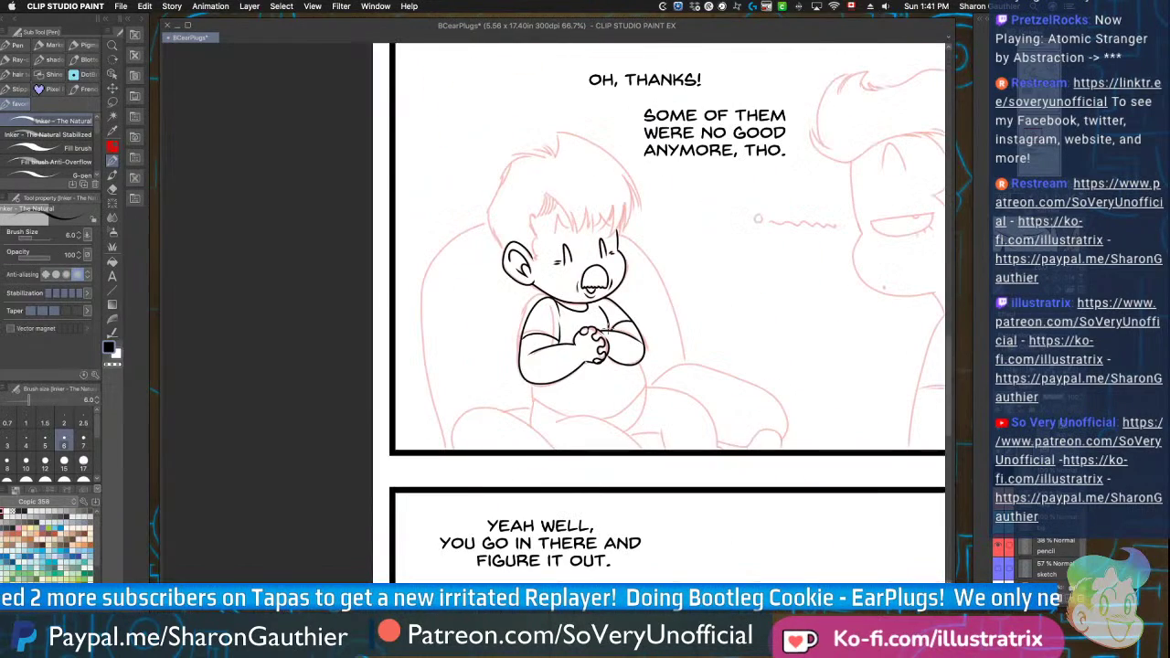
scroll(585, 224, up, 8)
drag(516, 377, 678, 311)
scroll(628, 250, down, 4)
drag(738, 275, 689, 201)
drag(689, 201, 644, 271)
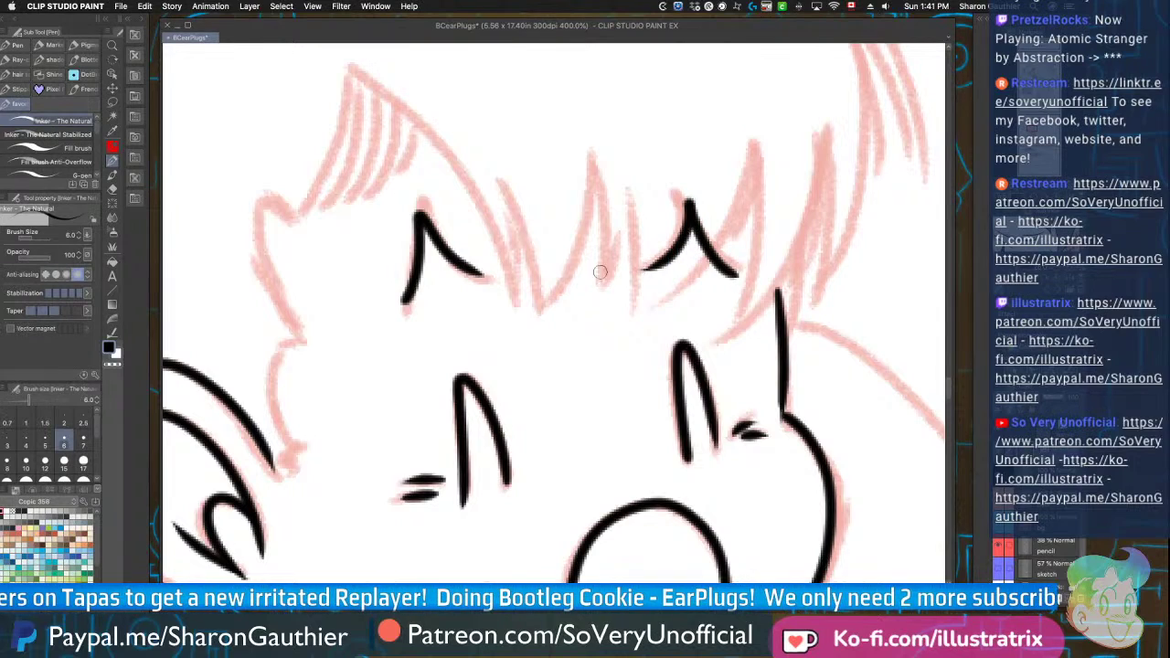
Ink a row of short slanted hatch marks between the child's eyes, just above the mouth
key(super+alt+0)
scroll(453, 348, up, 1)
scroll(629, 417, up, 3)
drag(633, 423, 609, 408)
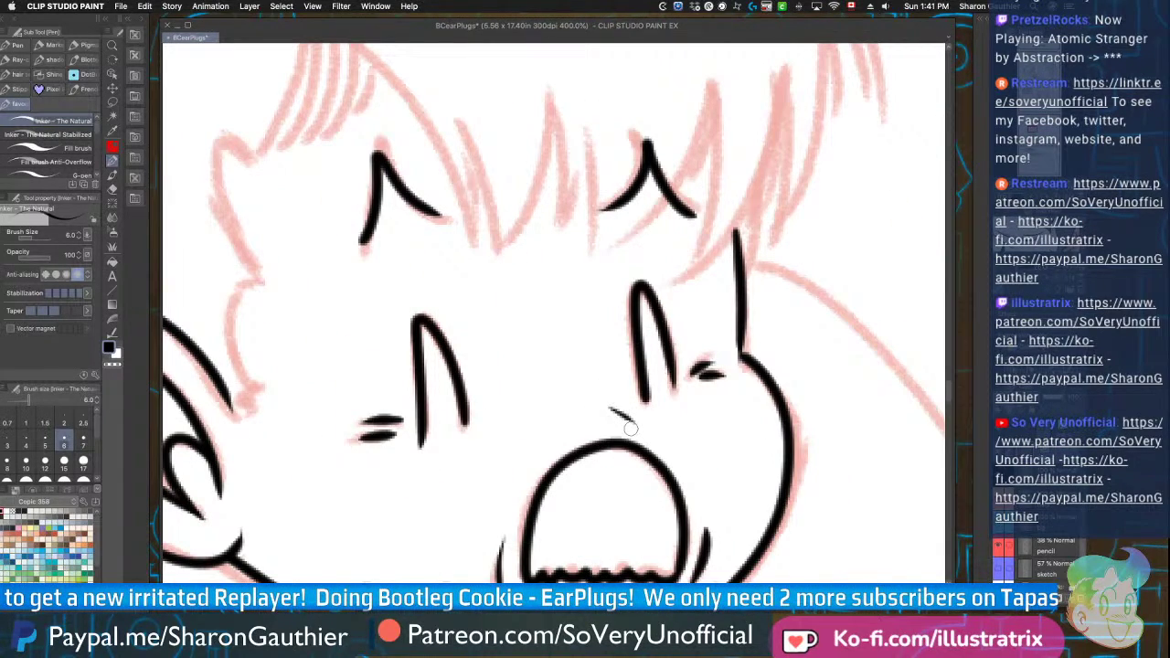
scroll(466, 439, up, 2)
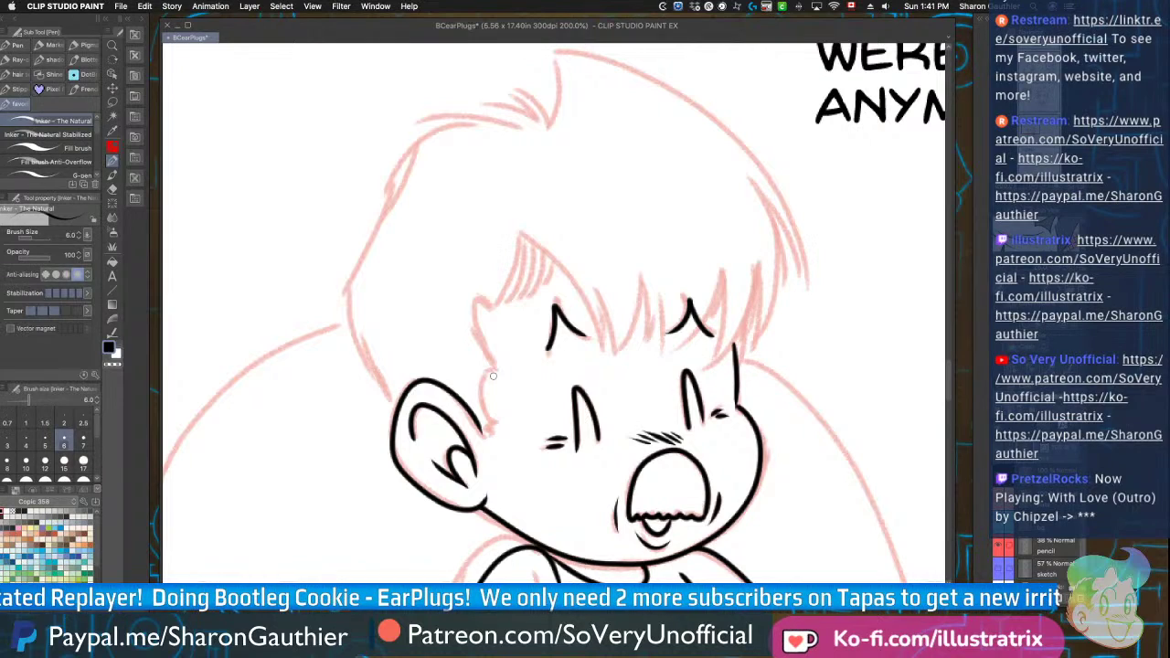
Ink the child's hairline from the ear up to the pointed parting and the jagged fringe across the forehead
mouse_move(485, 298)
mouse_down()
mouse_move(489, 358)
mouse_move(505, 371)
mouse_move(490, 439)
mouse_move(503, 425)
mouse_move(501, 294)
mouse_move(594, 340)
mouse_up()
mouse_move(590, 283)
mouse_down()
mouse_move(595, 346)
mouse_move(618, 360)
mouse_up()
mouse_move(640, 278)
mouse_down()
mouse_move(617, 361)
mouse_move(663, 341)
mouse_move(664, 357)
mouse_move(722, 271)
mouse_up()
drag(687, 300, 715, 334)
drag(722, 274, 705, 366)
drag(691, 302, 757, 263)
drag(757, 264, 737, 370)
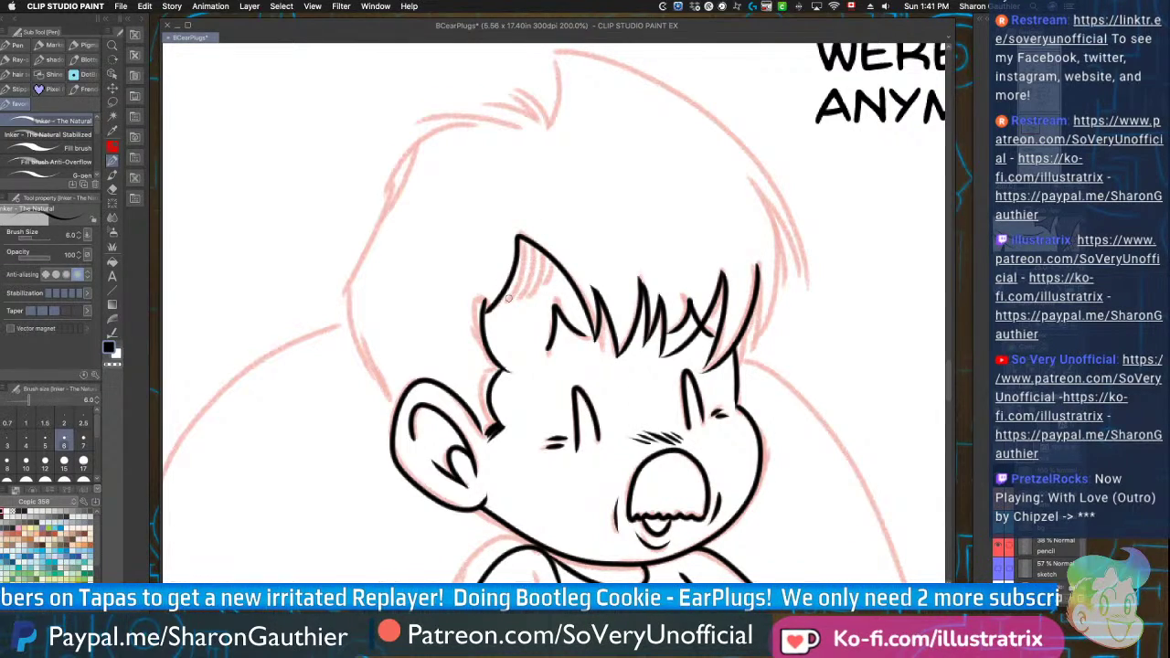
Fill the pointed hair parting above the forehead with closely spaced hatch strokes, undoing the stray ones
mouse_move(501, 304)
mouse_down()
mouse_move(524, 239)
mouse_move(520, 286)
mouse_move(534, 234)
mouse_move(537, 261)
mouse_move(549, 230)
mouse_up()
drag(549, 287, 567, 236)
key(ctrl+z)
key(ctrl+z)
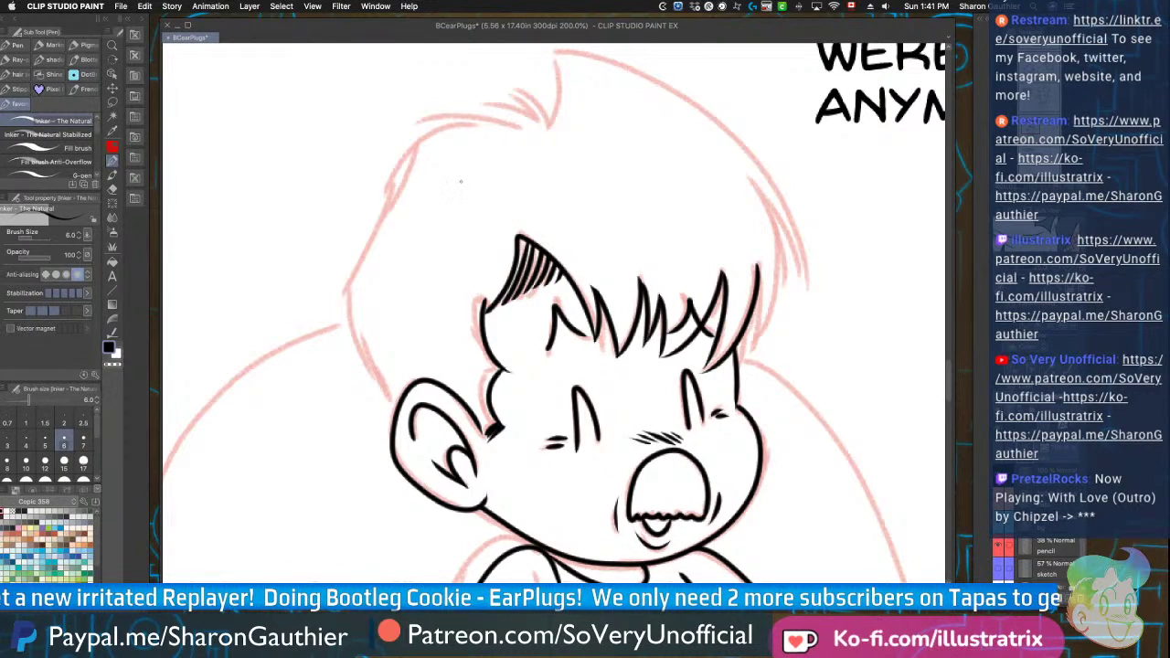
Ink the curved lock along the front side of the child's hair beside the fringe, redoing the first stroke
drag(750, 179, 753, 343)
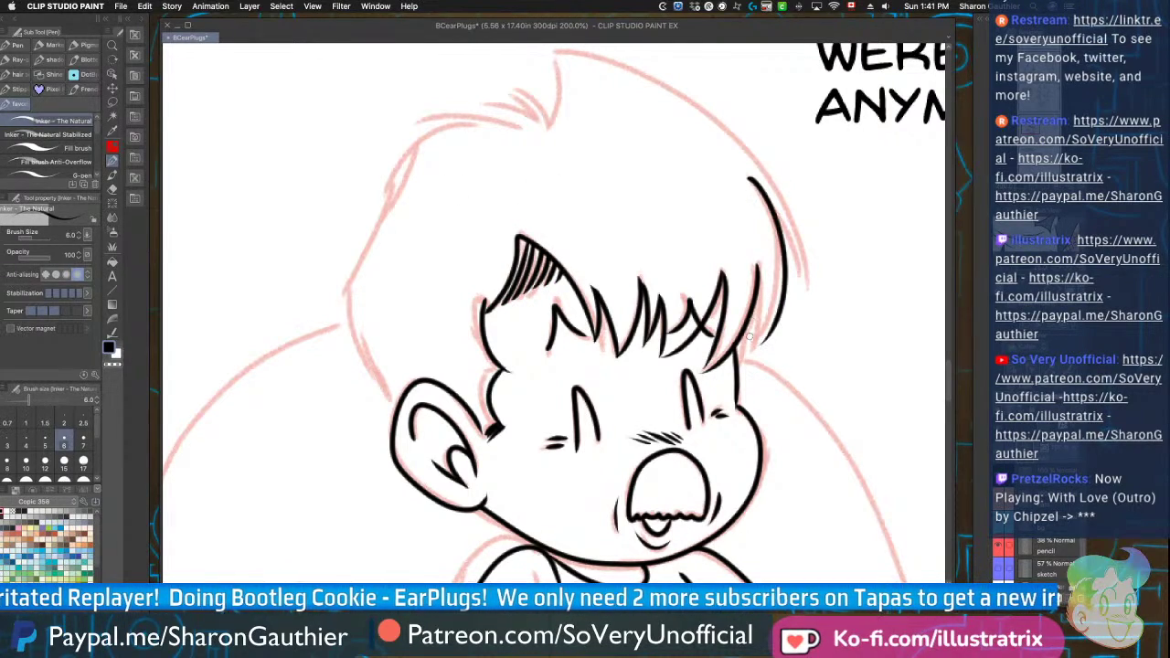
key(super+z)
drag(750, 176, 752, 349)
mouse_move(758, 261)
mouse_down()
mouse_move(741, 353)
mouse_move(752, 300)
mouse_move(722, 363)
mouse_up()
key(ctrl+z)
Ink the hair's outer contour from the crown tuft down both sides, add the loose strands, and touch up the fringe at the forehead's edge
mouse_move(549, 123)
mouse_down()
mouse_move(601, 52)
mouse_move(800, 285)
mouse_up()
drag(753, 176, 797, 285)
mouse_move(549, 128)
mouse_down()
mouse_move(537, 98)
mouse_move(546, 117)
mouse_up()
drag(512, 99, 545, 123)
drag(788, 262, 797, 294)
mouse_move(545, 123)
mouse_down()
mouse_move(458, 106)
mouse_move(420, 136)
mouse_move(361, 245)
mouse_move(348, 327)
mouse_move(361, 329)
mouse_move(397, 406)
mouse_up()
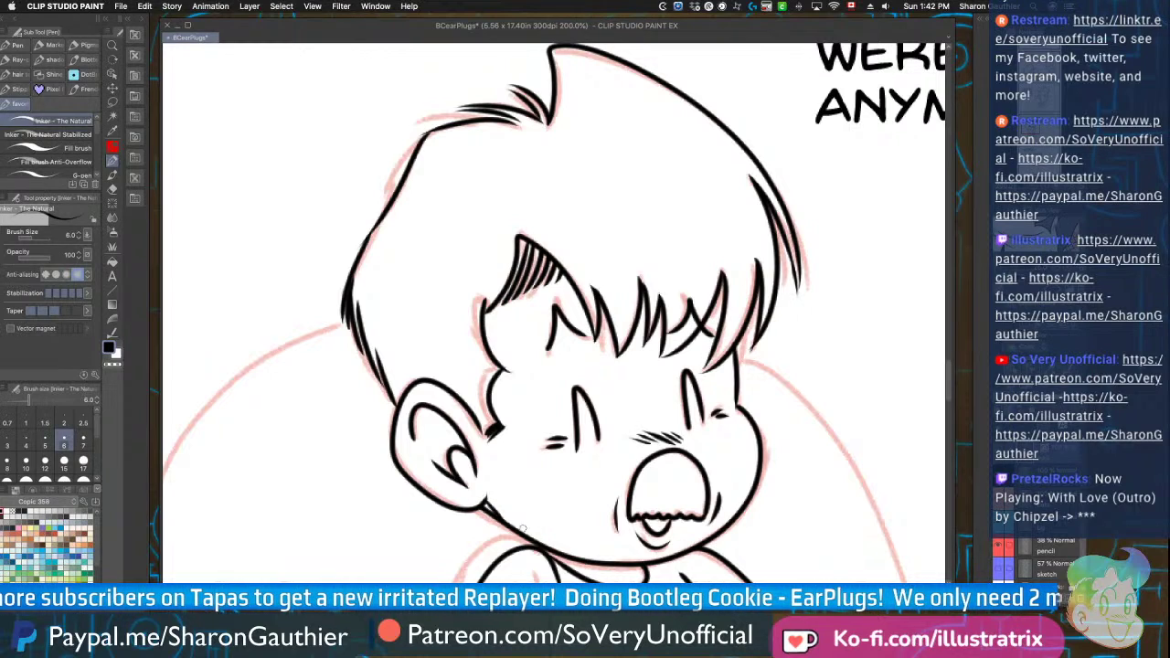
scroll(456, 432, down, 2)
scroll(518, 416, up, 3)
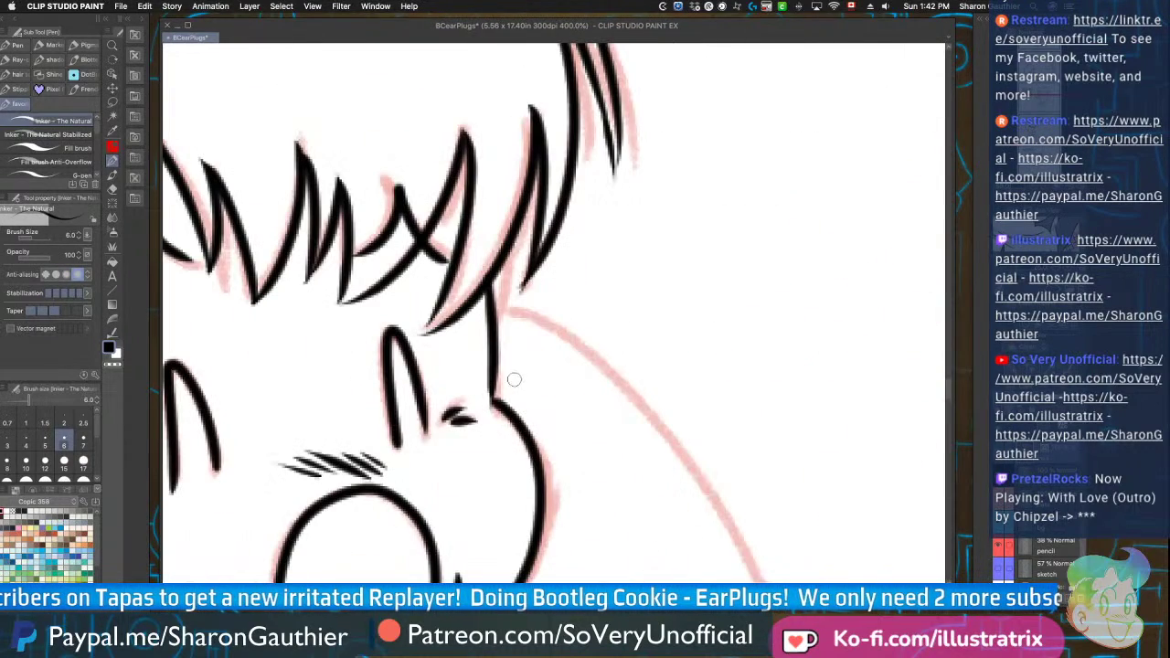
drag(508, 249, 494, 325)
Ink the rounded armrest in front of the child down to the panel's lower border
key(ctrl+minus)
key(ctrl+minus)
key(ctrl+minus)
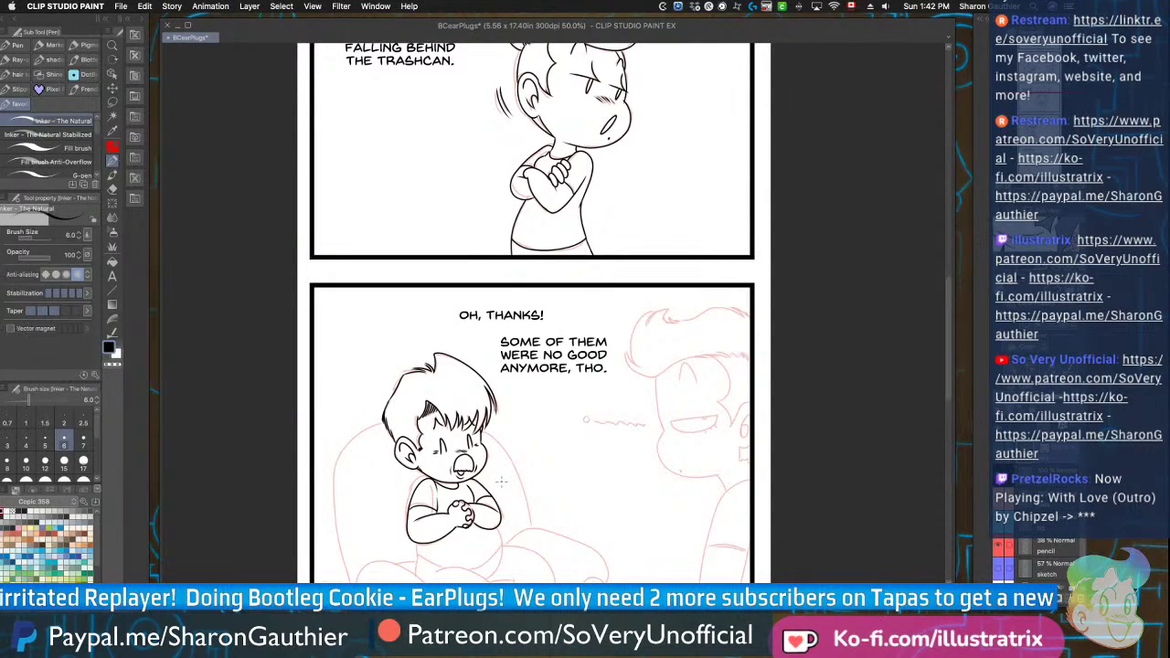
key(ctrl+minus)
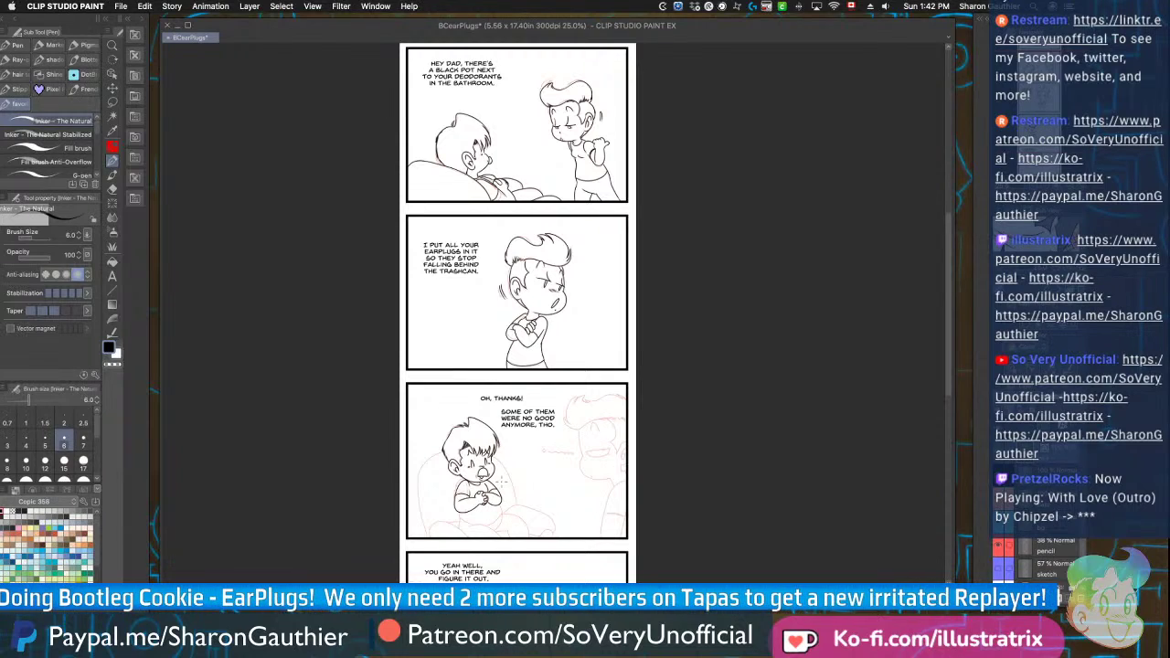
scroll(502, 482, up, 6)
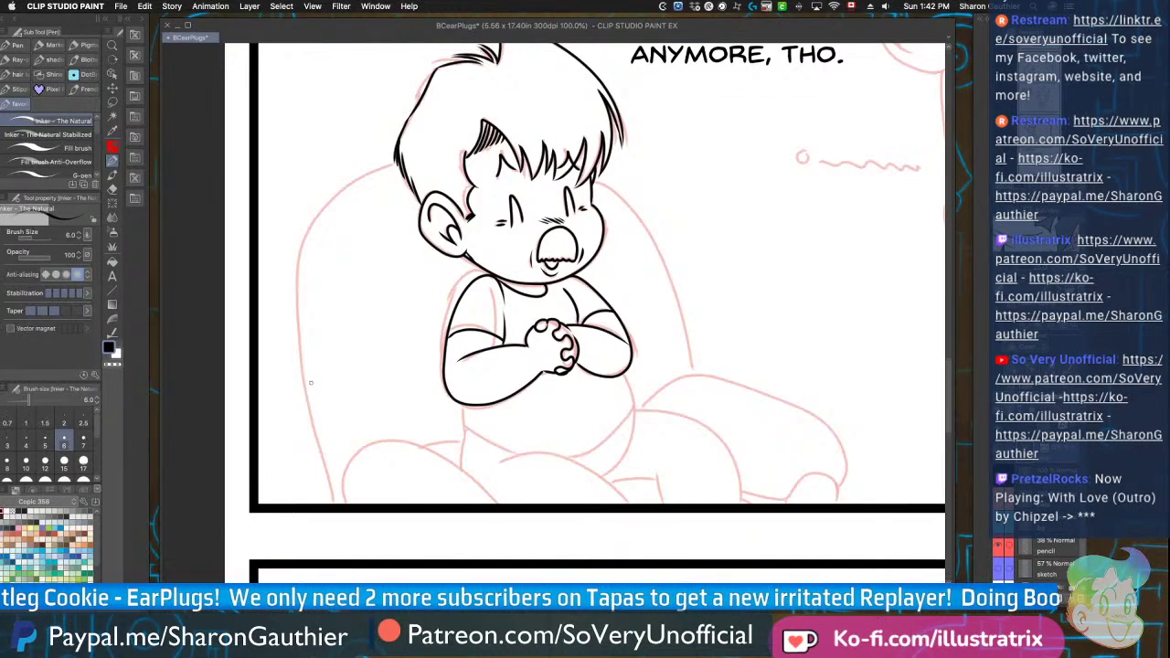
mouse_move(341, 511)
mouse_down()
mouse_move(327, 416)
mouse_move(592, 512)
mouse_up()
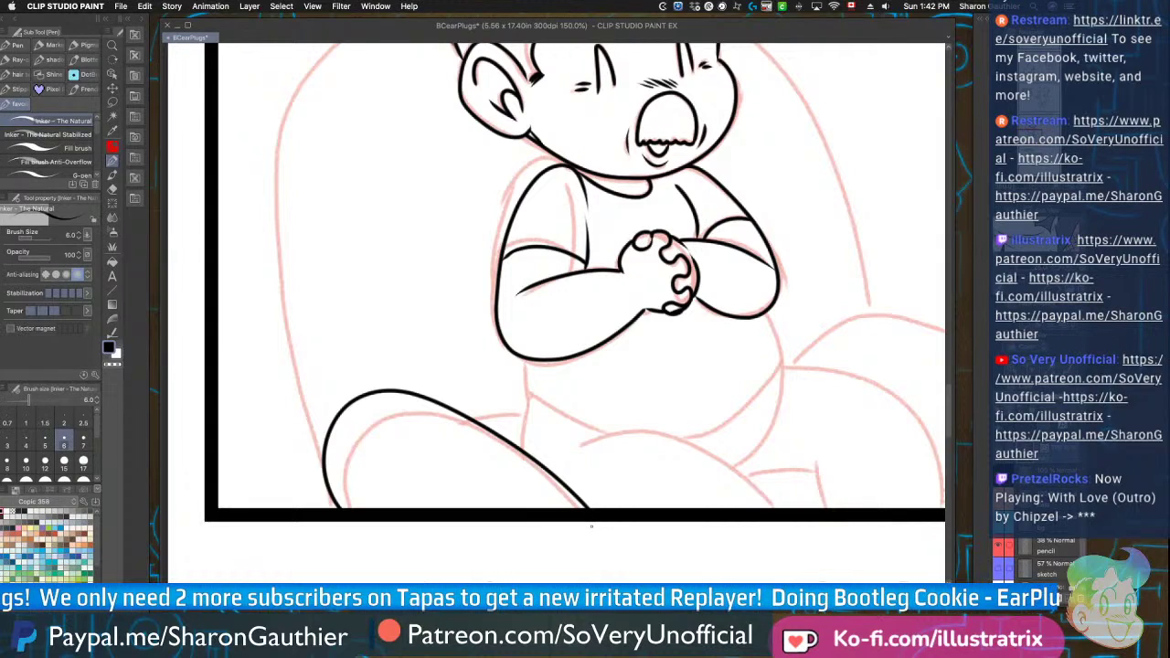
Ink the front contour of the child's belly from the elbow down to the lap, redoing the first stroke
scroll(317, 354, down, 5)
scroll(471, 329, up, 3)
mouse_move(599, 336)
mouse_down()
mouse_move(605, 499)
mouse_move(558, 541)
mouse_up()
key(ctrl+z)
drag(600, 338, 535, 555)
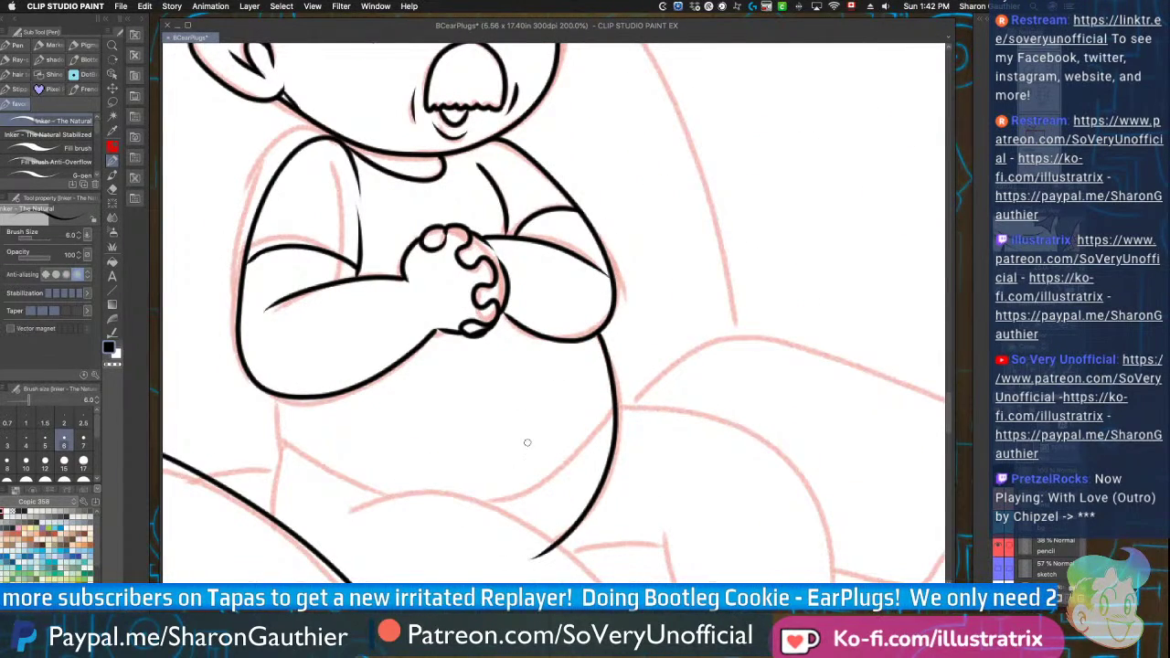
Ink the shirt's curved hem, the back of the waist and the near thigh, and trim the overshooting line ends
mouse_move(619, 388)
mouse_down()
mouse_move(446, 489)
mouse_move(267, 404)
mouse_move(272, 392)
mouse_move(270, 520)
mouse_move(355, 497)
mouse_move(518, 543)
mouse_move(530, 569)
mouse_up()
scroll(474, 512, down, 3)
scroll(474, 512, up, 3)
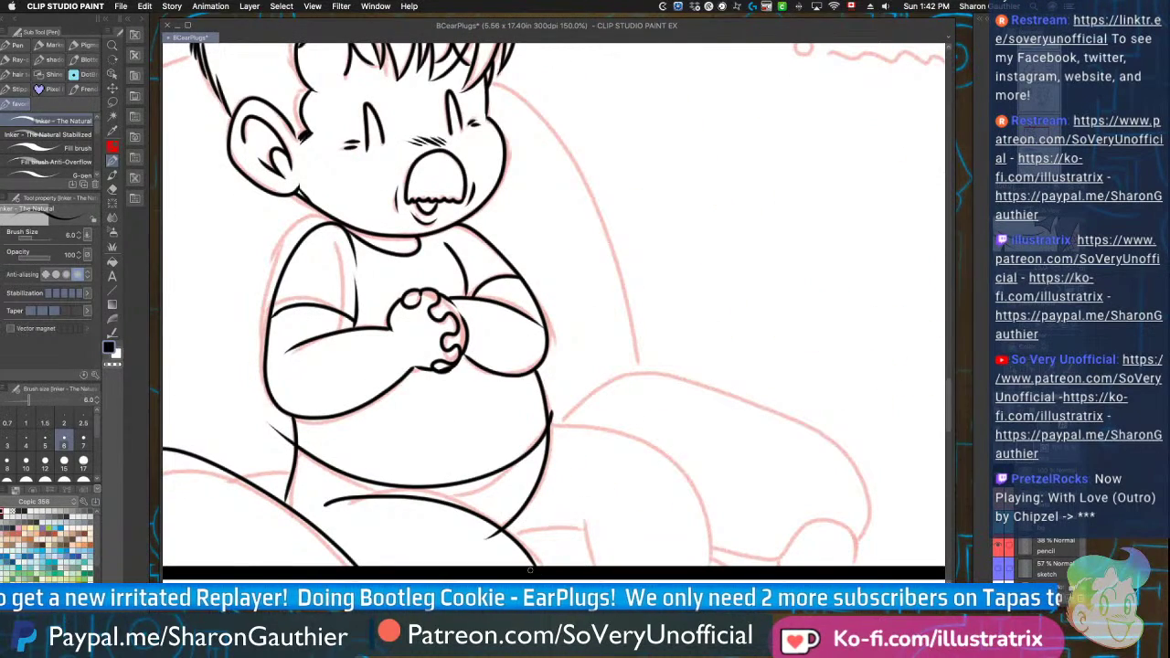
click(494, 534)
click(550, 417)
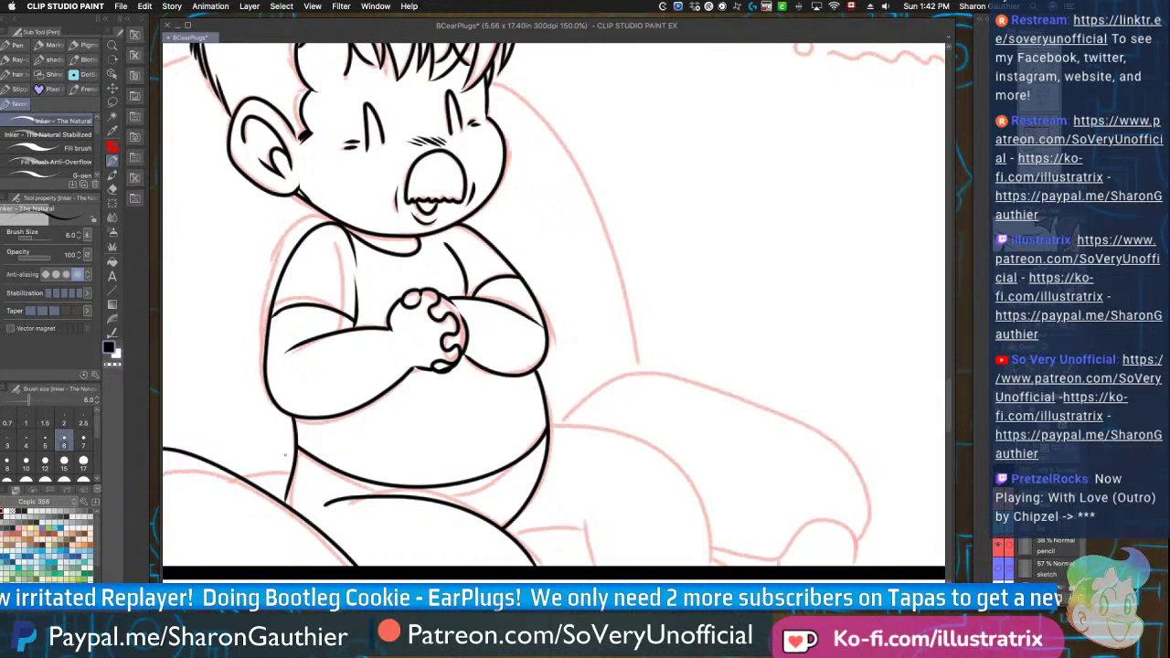
Ink the child's far leg from the hip over the rounded knee, with the short fold lines beneath it
mouse_move(547, 424)
mouse_down()
mouse_move(701, 490)
mouse_move(711, 568)
mouse_up()
drag(518, 535, 583, 528)
drag(586, 522, 594, 564)
scroll(410, 412, down, 2)
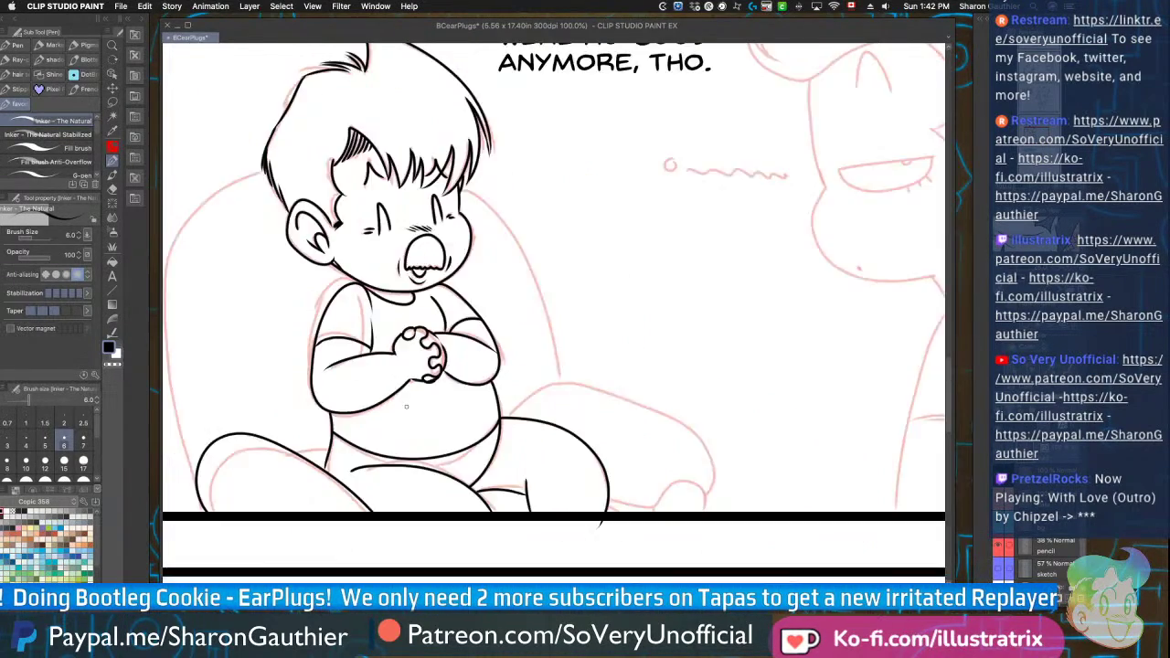
Ink the curved chair back behind the child and erase the parts of the line crossing the hair
scroll(320, 438, up, 5)
mouse_move(293, 457)
mouse_down()
mouse_move(255, 329)
mouse_move(284, 217)
mouse_move(359, 146)
mouse_move(504, 128)
mouse_move(647, 347)
mouse_up()
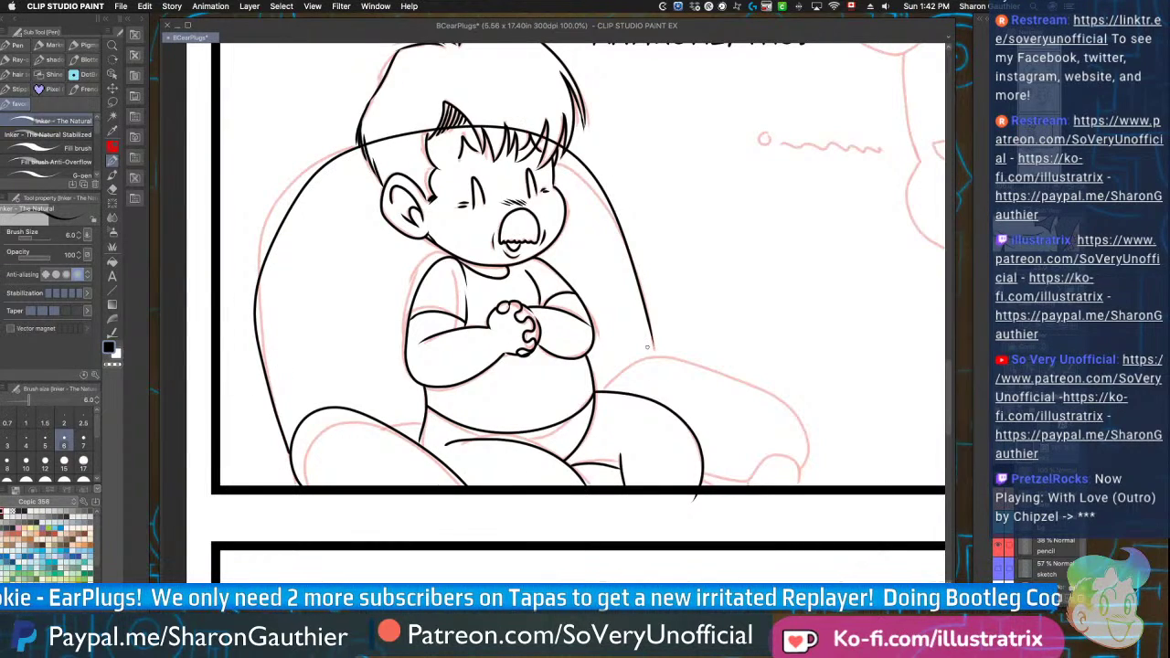
scroll(438, 128, up, 2)
drag(494, 130, 629, 157)
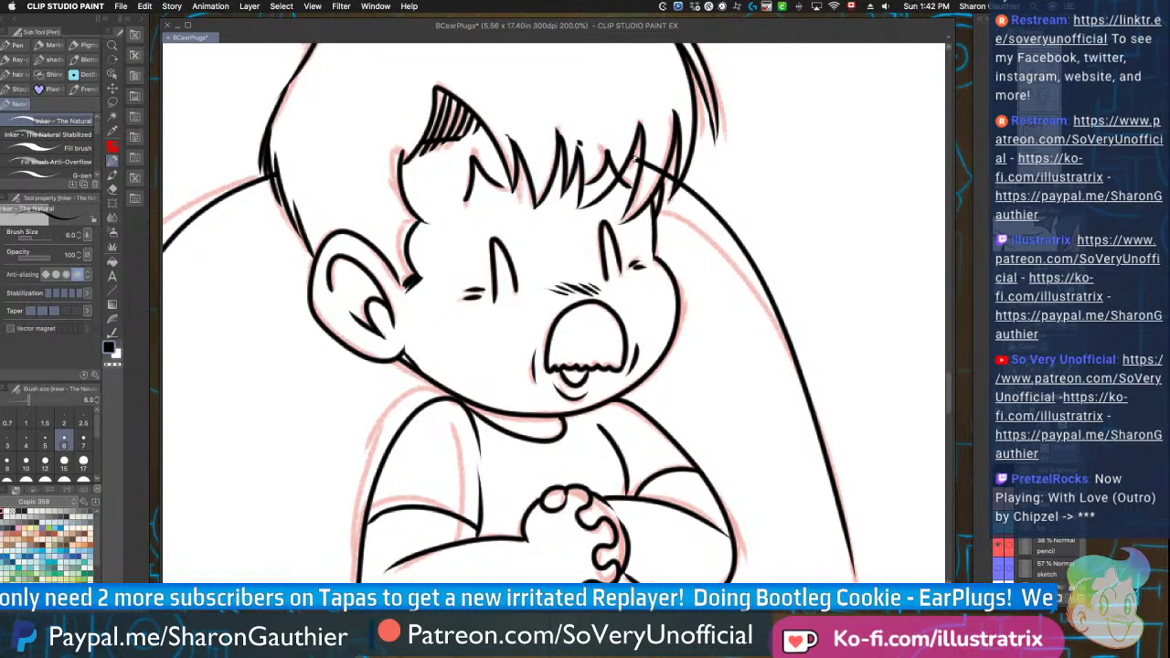
scroll(584, 97, up, 6)
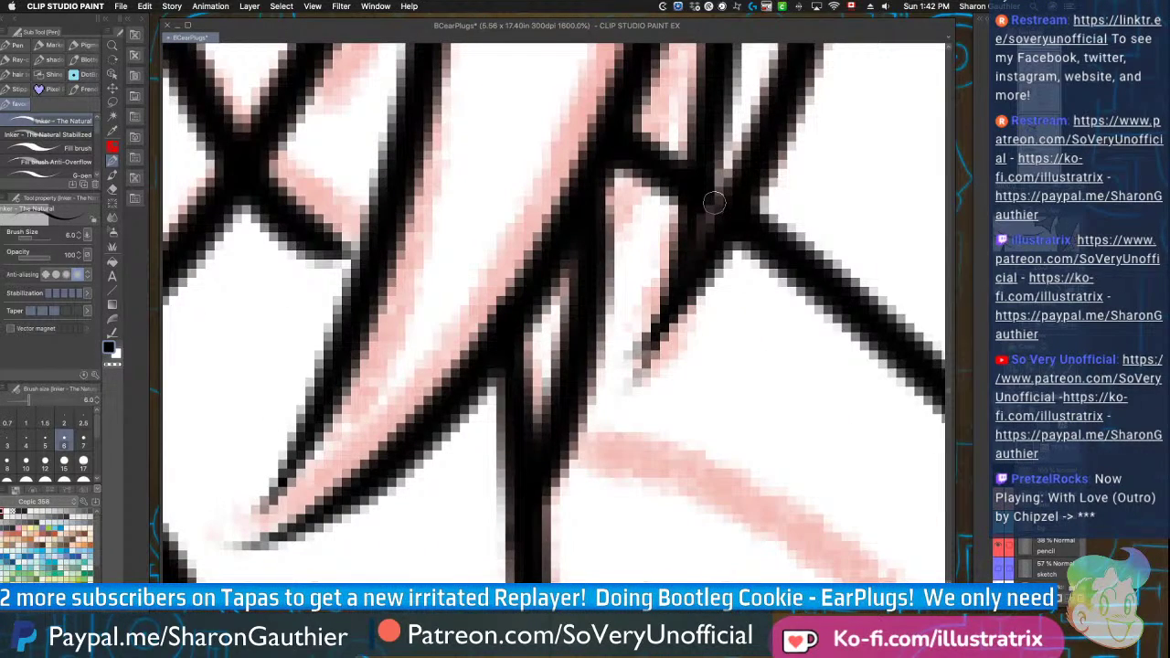
scroll(714, 202, down, 2)
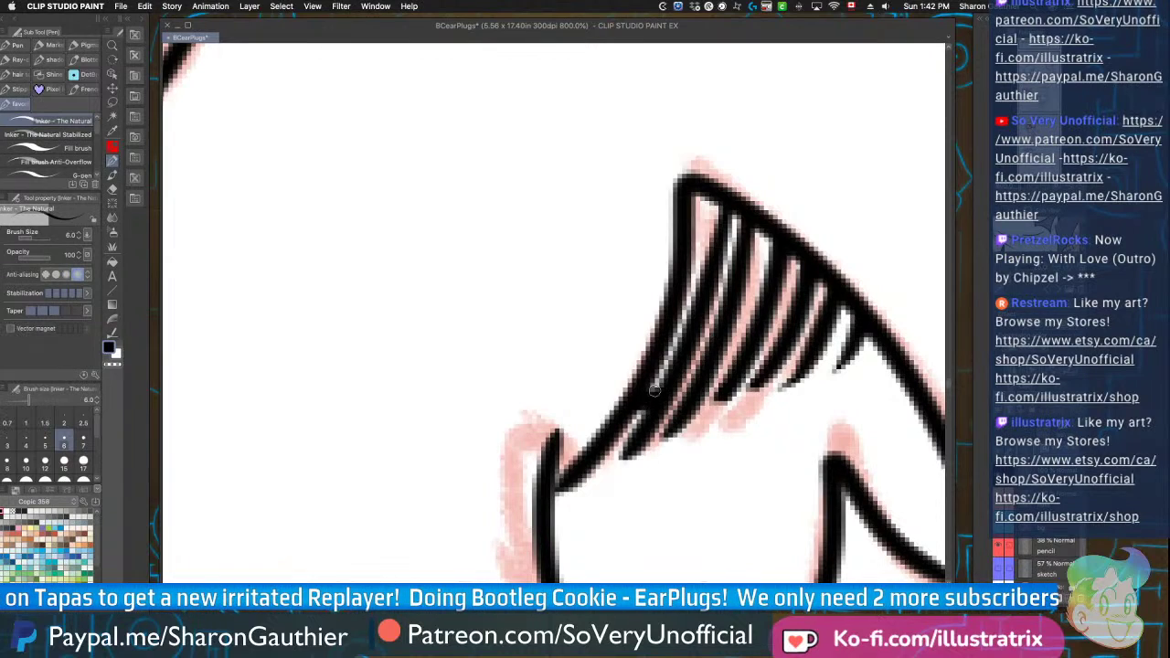
scroll(643, 387, down, 8)
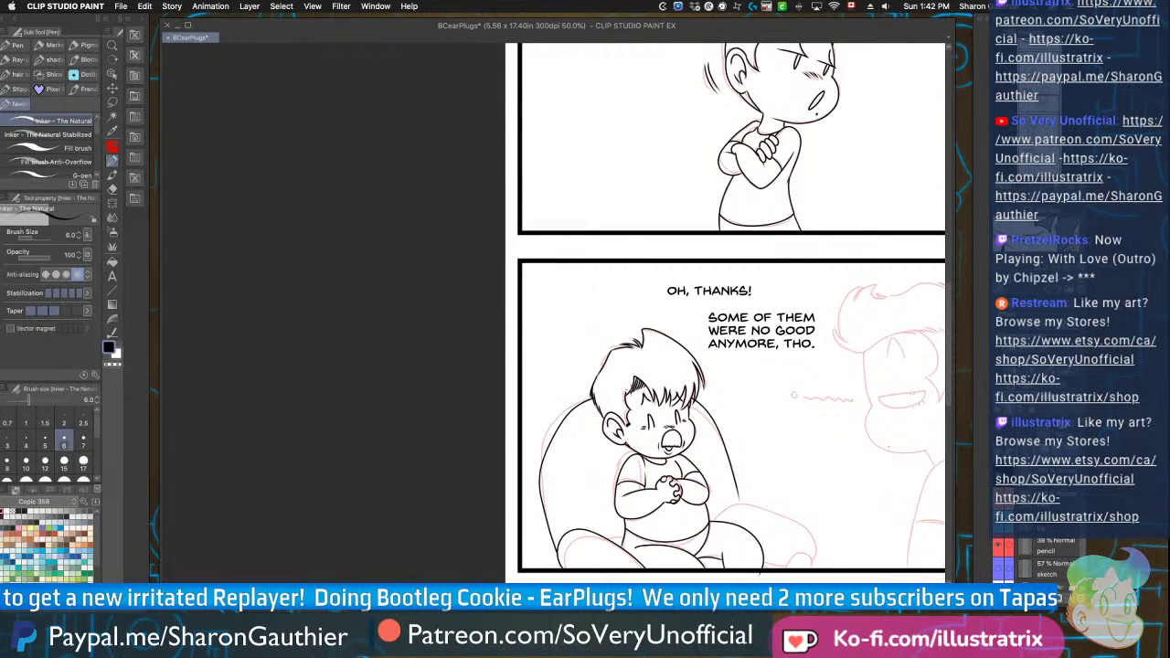
scroll(578, 475, down, 3)
Ink the chair's far armrest beside the child with its notched rounded end, redoing the first stroke and clearing lines that cross the leg
scroll(647, 462, up, 5)
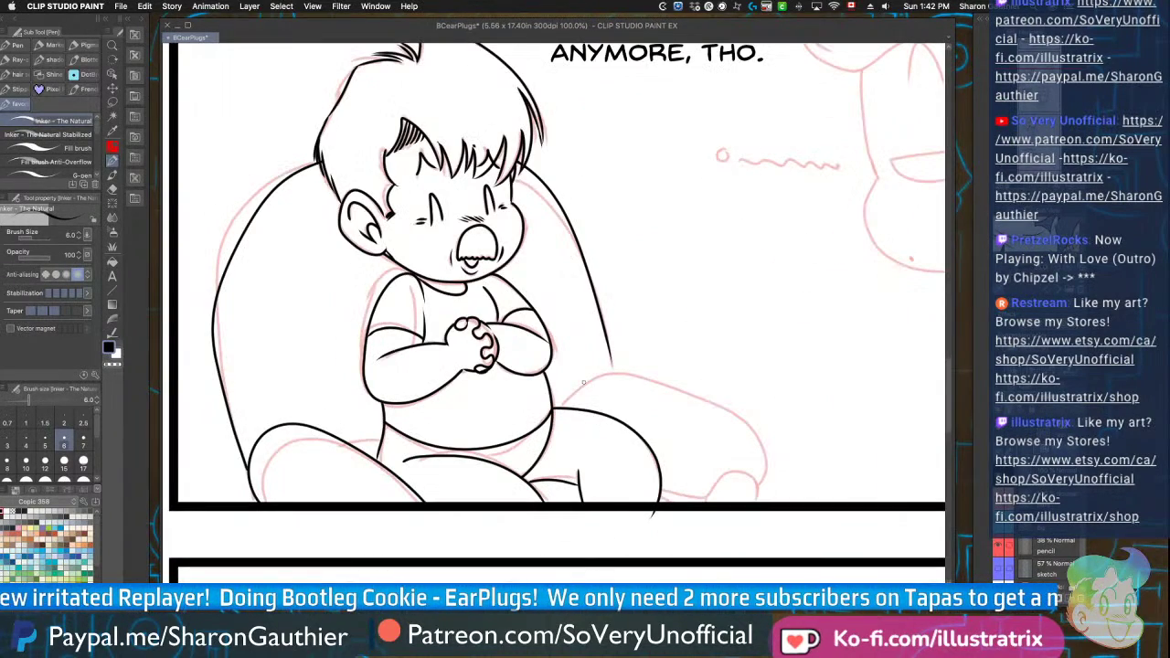
mouse_move(561, 406)
mouse_down()
mouse_move(584, 382)
mouse_move(675, 383)
mouse_move(755, 432)
mouse_move(764, 476)
mouse_up()
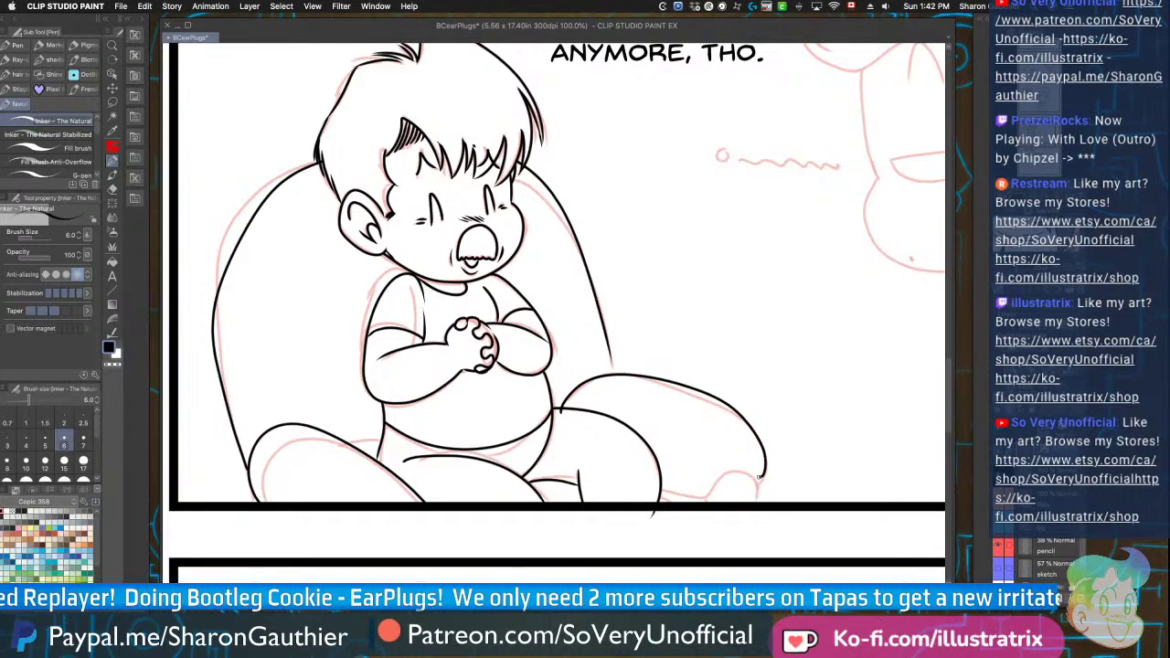
key(ctrl+z)
mouse_move(558, 416)
mouse_down()
mouse_move(648, 380)
mouse_move(734, 418)
mouse_move(764, 465)
mouse_move(714, 488)
mouse_move(595, 464)
mouse_up()
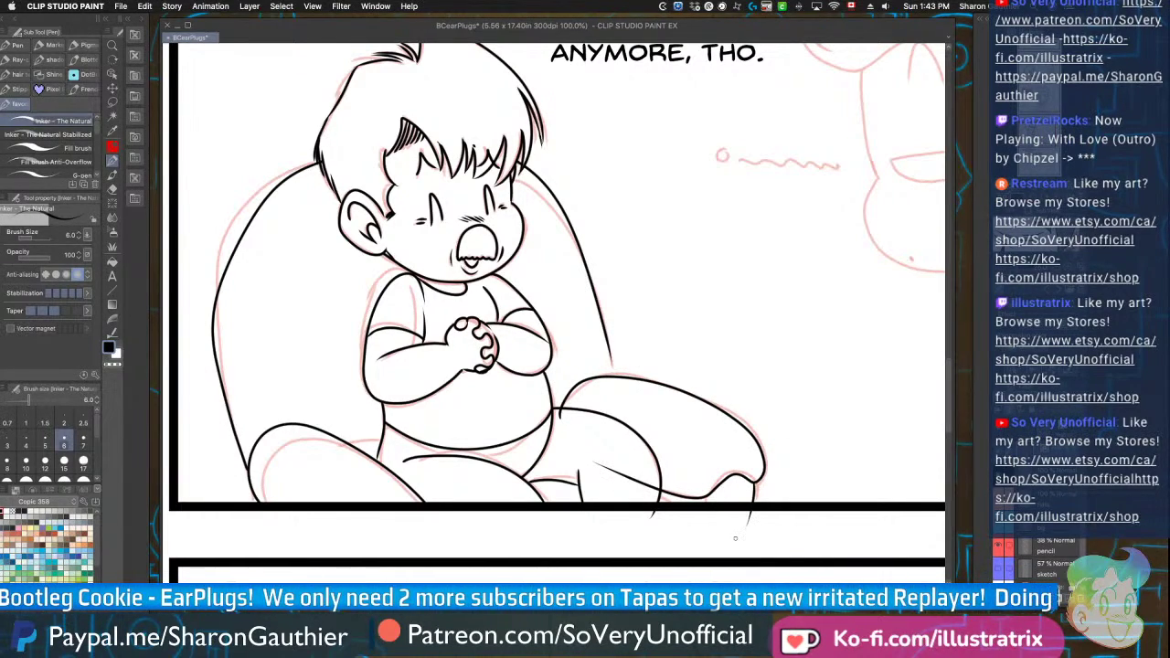
key(ctrl+z)
key(ctrl+z)
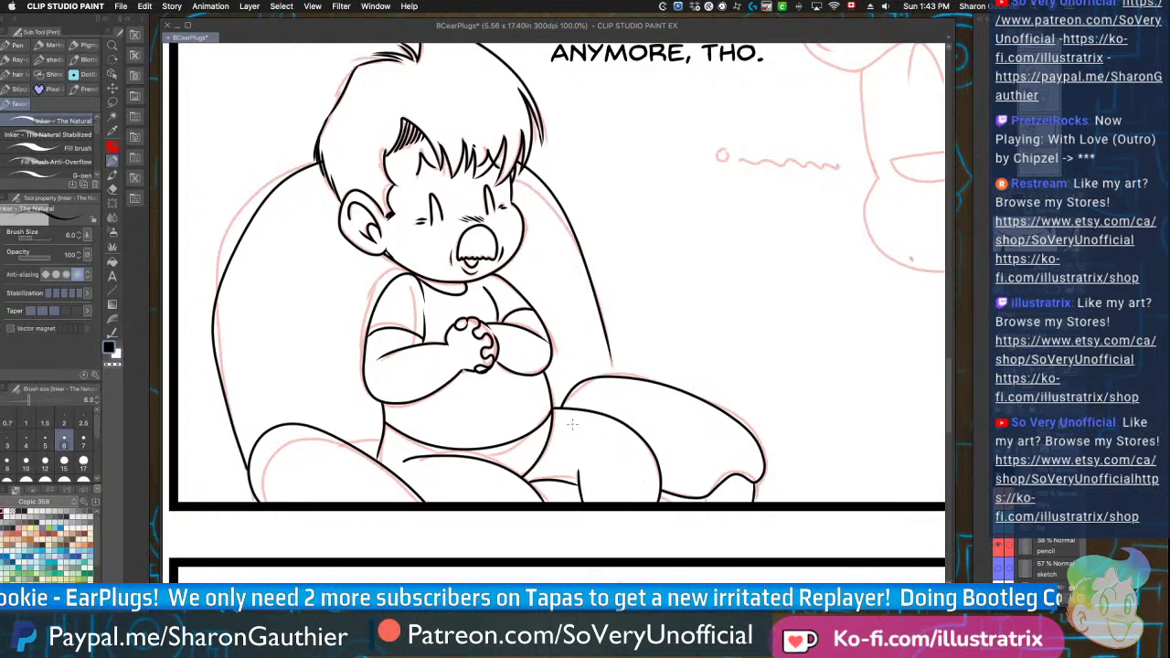
Extend the chair back's edge down to the far armrest and ink the seat line between the near armrest and the child's waist
scroll(599, 329, up, 2)
drag(596, 305, 626, 494)
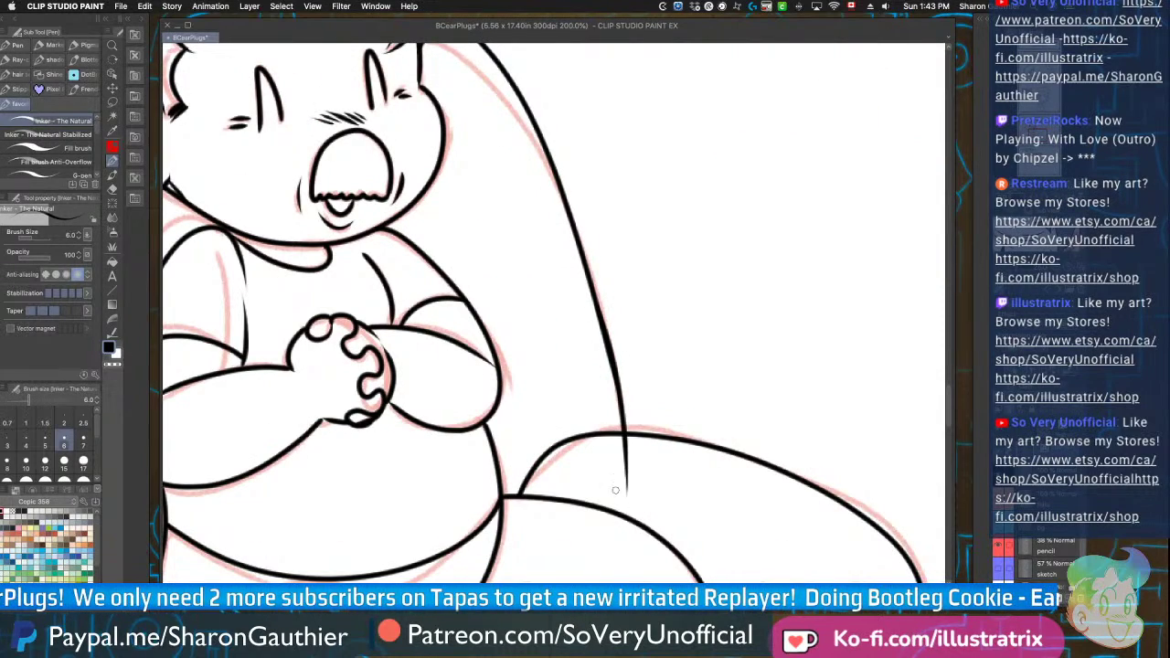
scroll(424, 418, down, 4)
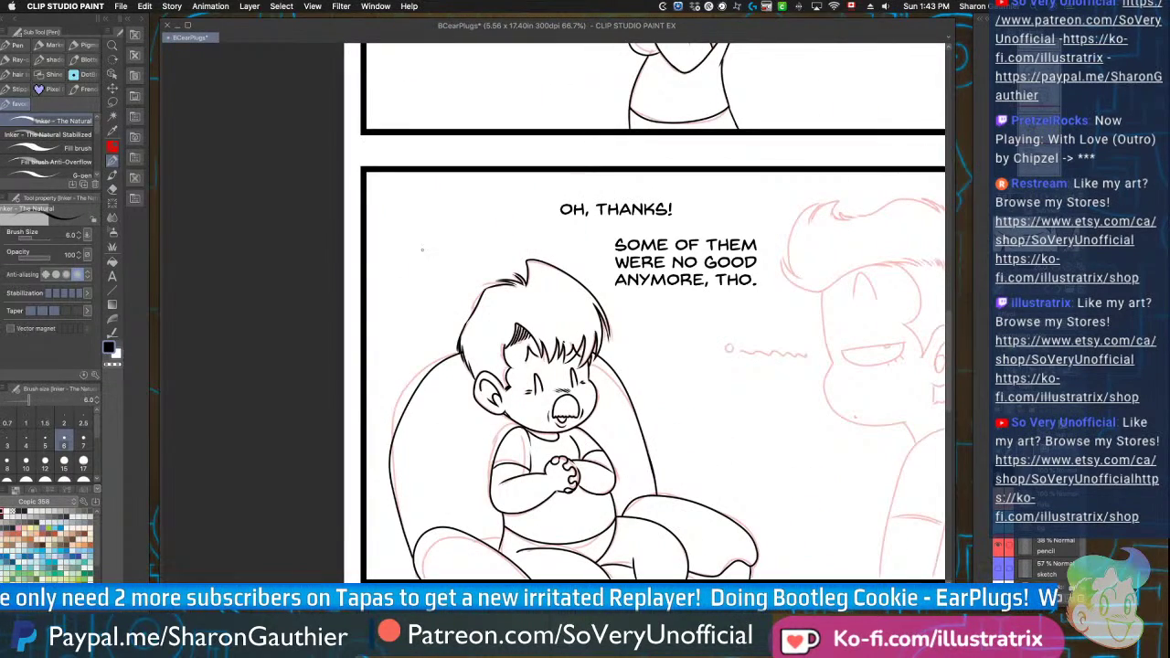
scroll(560, 351, up, 3)
scroll(536, 312, down, 3)
scroll(514, 498, up, 2)
drag(546, 509, 469, 528)
key(ctrl+z)
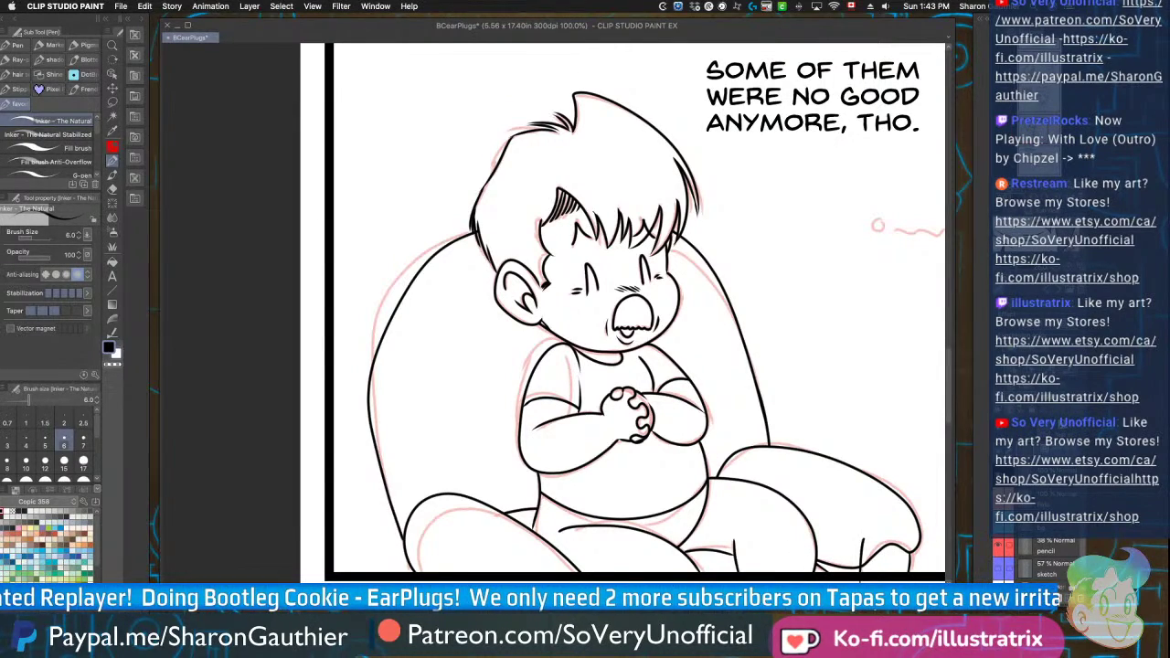
Ink the rounded armrest and the chair back's upper edge in the corner of the final "YEAH WELL" panel
scroll(812, 519, down, 4)
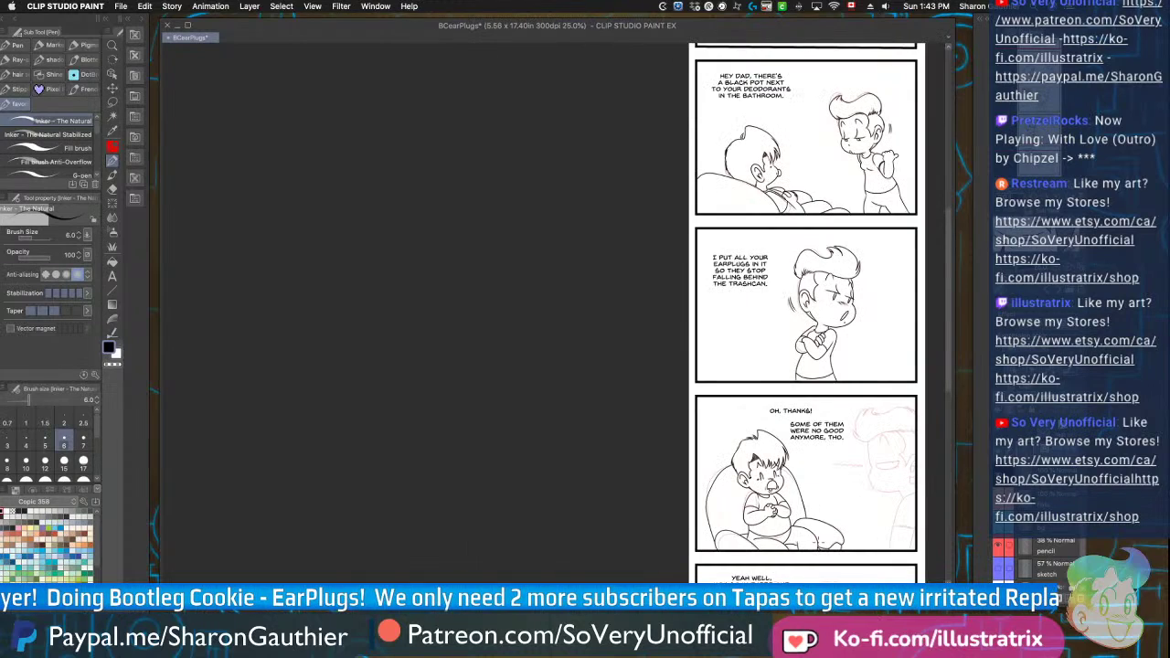
scroll(690, 316, down, 4)
scroll(711, 389, up, 4)
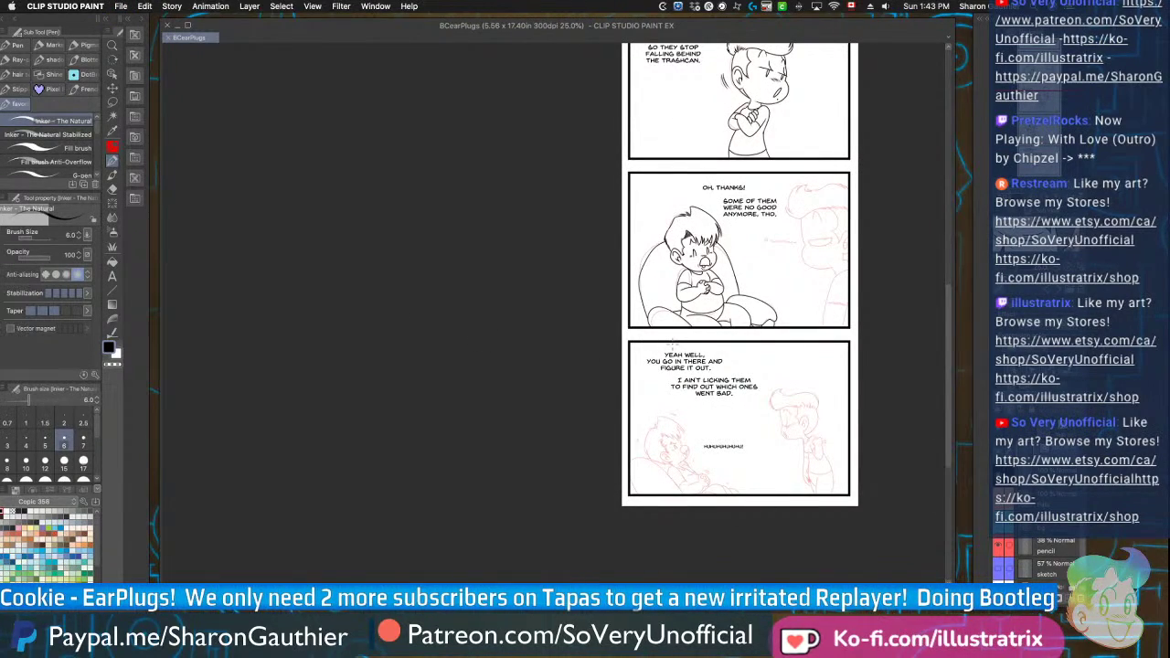
scroll(700, 501, up, 1)
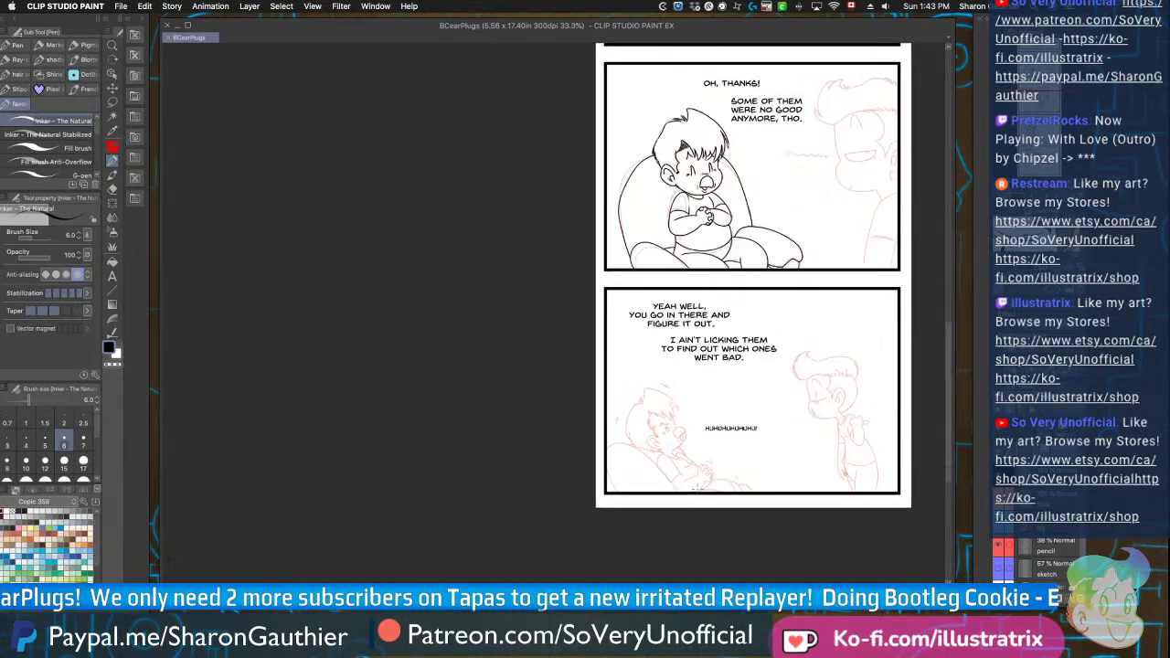
scroll(700, 501, up, 4)
mouse_move(538, 508)
mouse_down()
mouse_move(538, 312)
mouse_move(592, 316)
mouse_move(815, 514)
mouse_up()
drag(560, 301, 486, 358)
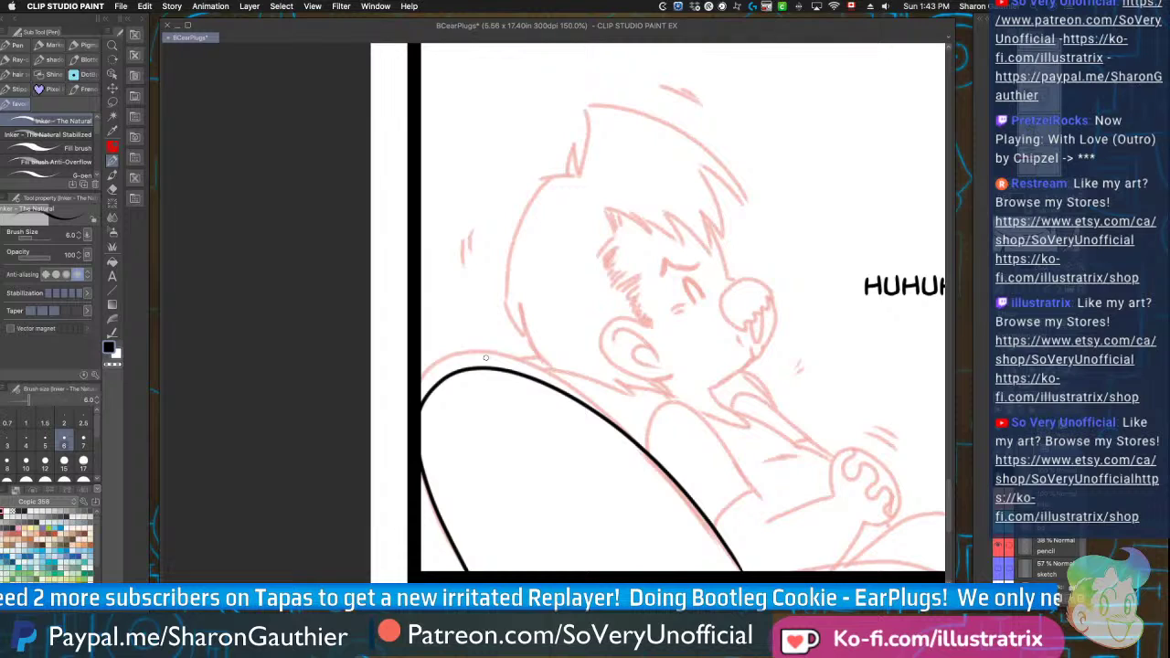
Ink the reclining child's forehead line, round nose with its jagged lower edge, and the narrow arched eye
scroll(573, 285, up, 1)
scroll(664, 289, up, 2)
drag(648, 261, 697, 393)
mouse_move(816, 451)
mouse_down()
mouse_move(793, 422)
mouse_move(685, 434)
mouse_move(724, 521)
mouse_move(778, 502)
mouse_move(818, 443)
mouse_up()
drag(727, 402, 694, 400)
drag(631, 451, 611, 422)
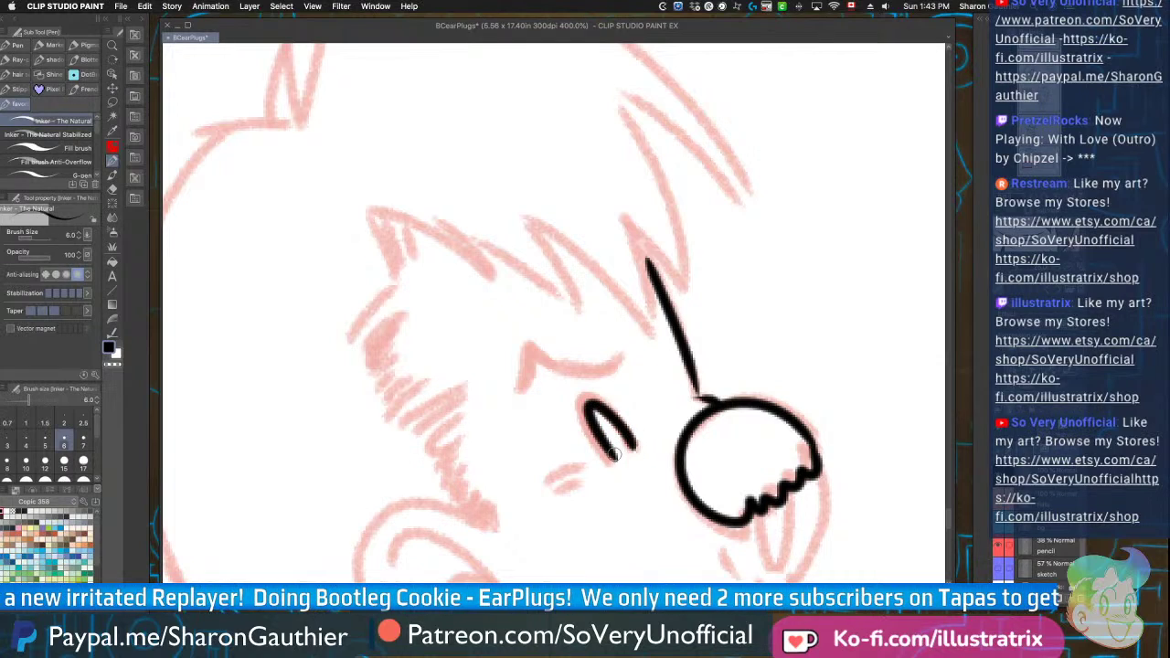
Ink the child's worried eyebrow, the small cheek marks, and the open mouth with its lower lip
mouse_move(530, 391)
mouse_down()
mouse_move(552, 353)
mouse_move(634, 389)
mouse_up()
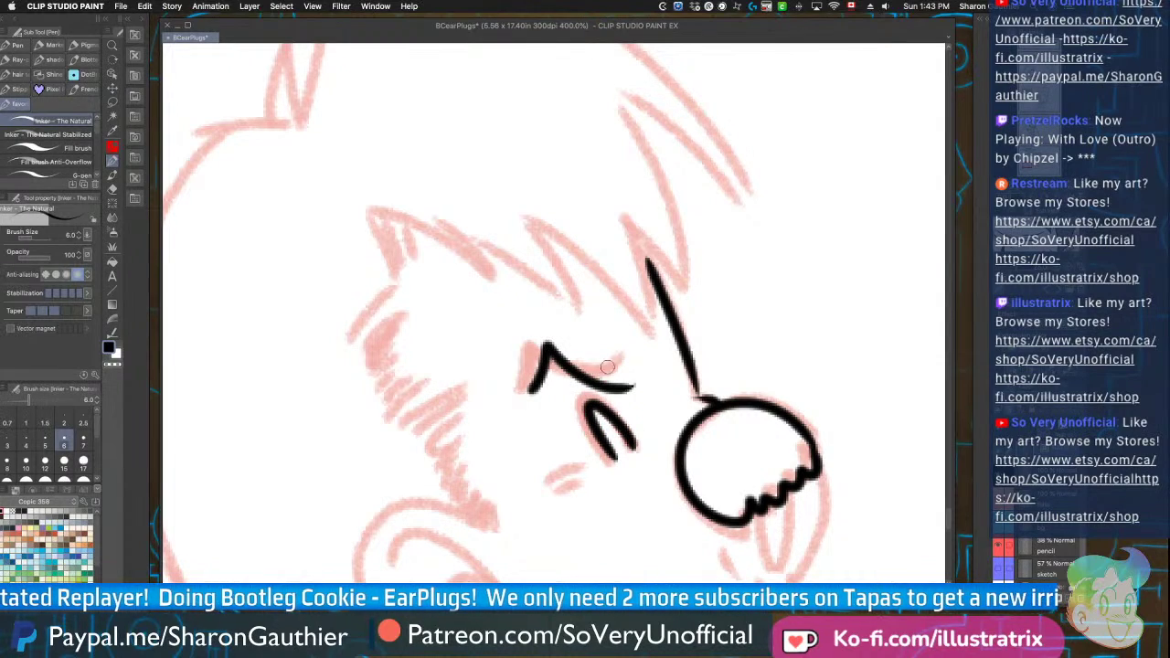
drag(585, 465, 553, 480)
scroll(512, 418, down, 3)
scroll(594, 468, up, 3)
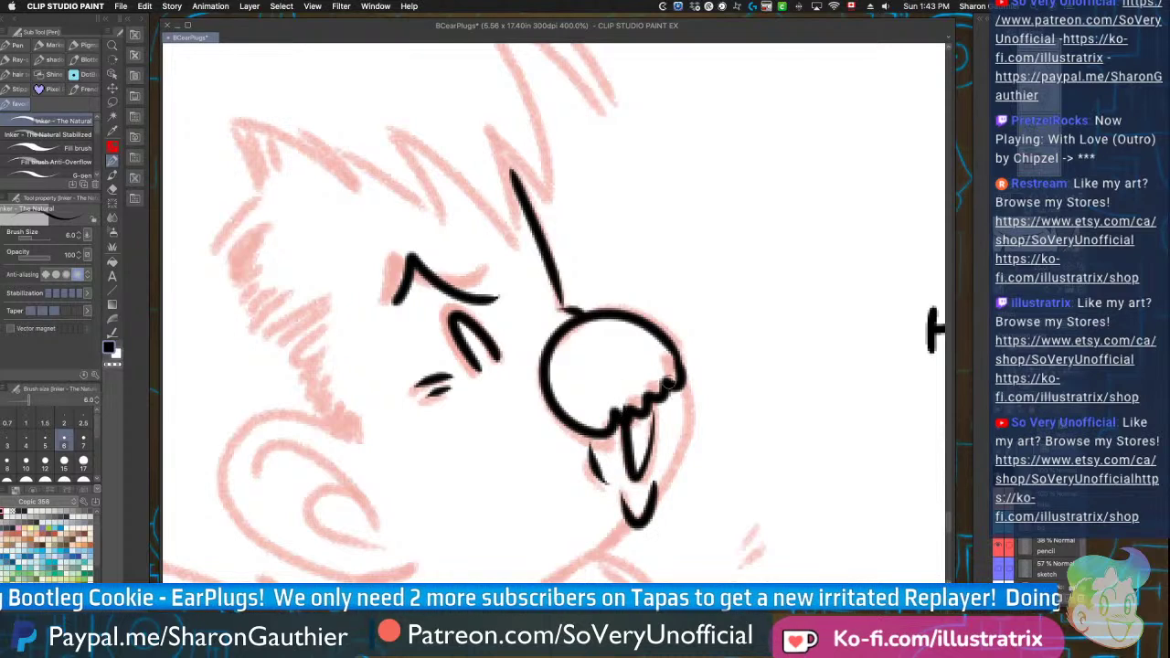
mouse_move(678, 382)
mouse_down()
mouse_move(693, 421)
mouse_move(660, 496)
mouse_up()
scroll(581, 387, down, 3)
Ink the child's jawline from the mouth back to the neck and the short front line of the neck
scroll(532, 456, up, 2)
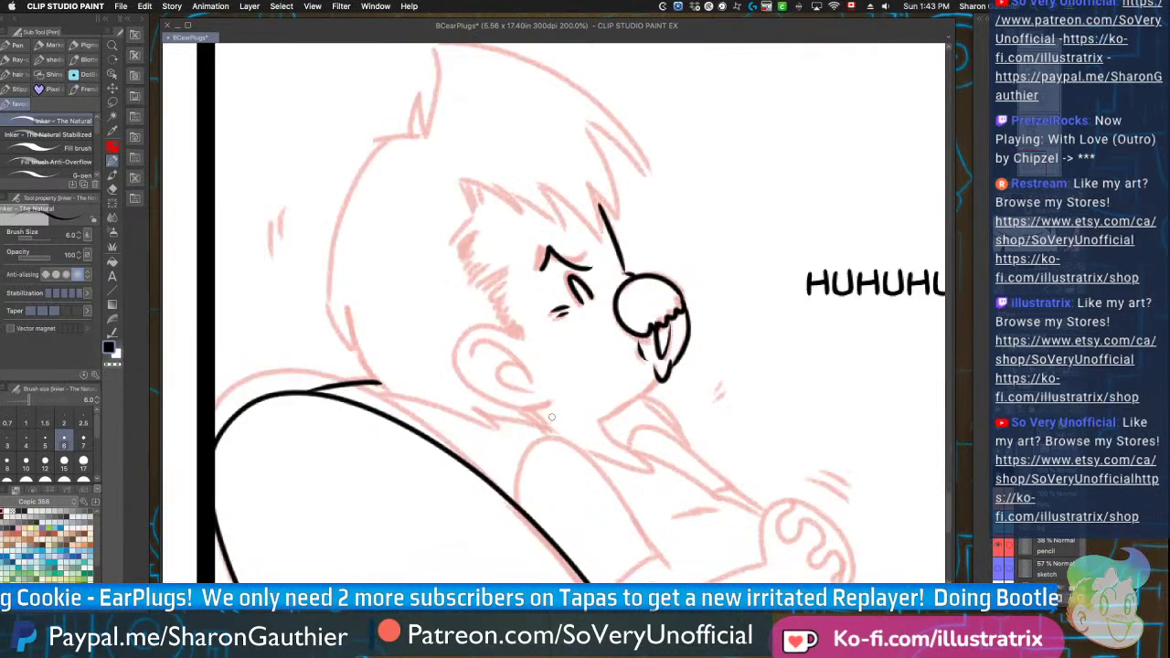
scroll(549, 421, up, 2)
mouse_move(725, 366)
mouse_down()
mouse_move(574, 475)
mouse_move(618, 450)
mouse_move(671, 502)
mouse_up()
scroll(525, 473, down, 3)
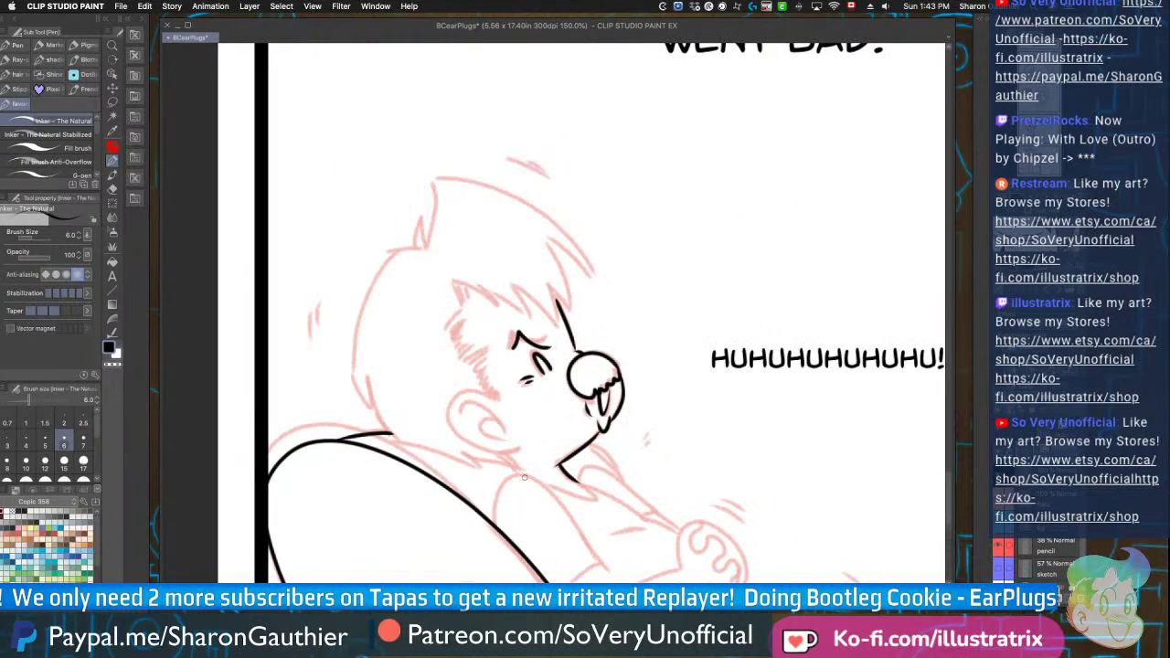
Ink the outer contour of the child's ear and the curved folds inside it
scroll(465, 418, up, 3)
mouse_move(540, 357)
mouse_down()
mouse_move(416, 399)
mouse_move(601, 469)
mouse_up()
mouse_move(448, 400)
mouse_down()
mouse_move(462, 368)
mouse_move(565, 442)
mouse_up()
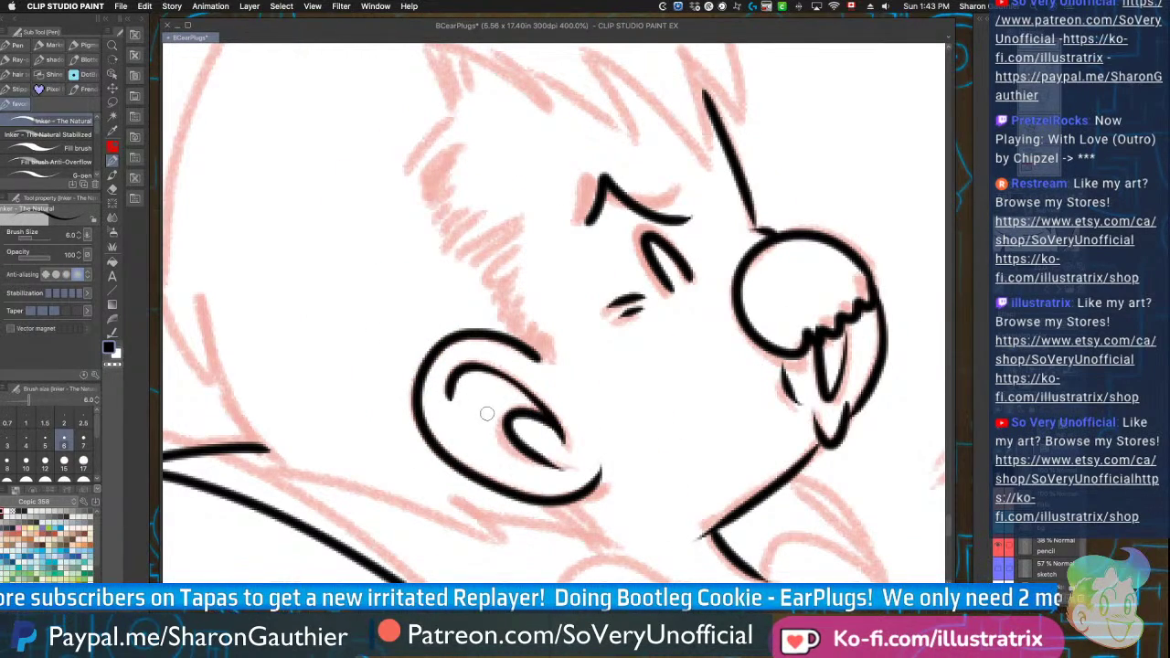
scroll(483, 410, down, 3)
Ink the scalloped hairline from the temple down to the ear with short sideburn dashes, redoing the first stroke
scroll(485, 262, up, 3)
mouse_move(494, 251)
mouse_down()
mouse_move(491, 335)
mouse_move(572, 407)
mouse_move(580, 450)
mouse_up()
key(ctrl+z)
mouse_move(494, 254)
mouse_down()
mouse_move(569, 366)
mouse_move(611, 501)
mouse_up()
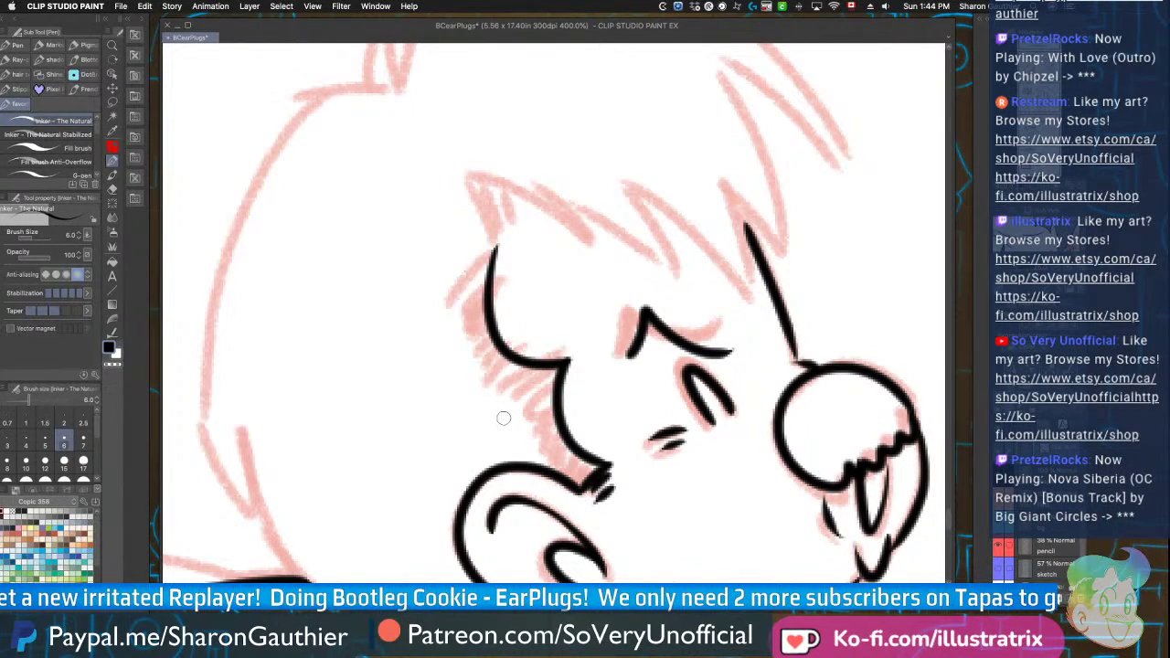
scroll(503, 418, down, 3)
Ink the child's jagged fringe across the forehead and the short hatching at its back corner
scroll(452, 316, up, 3)
mouse_move(522, 320)
mouse_down()
mouse_move(548, 279)
mouse_move(623, 328)
mouse_up()
drag(647, 271, 708, 371)
drag(593, 282, 618, 327)
drag(538, 320, 530, 284)
mouse_move(550, 312)
mouse_down()
mouse_move(516, 175)
mouse_move(929, 393)
mouse_move(806, 268)
mouse_move(811, 391)
mouse_move(795, 450)
mouse_up()
scroll(609, 207, down, 3)
Ink the pointed front locks and the top of the hair up to the tuft, redoing the crown stroke
scroll(536, 120, up, 3)
drag(714, 399, 846, 508)
drag(808, 386, 829, 416)
mouse_move(495, 302)
mouse_down()
mouse_move(479, 225)
mouse_move(576, 295)
mouse_up()
scroll(442, 301, down, 4)
scroll(508, 259, up, 2)
key(super+z)
mouse_move(496, 242)
mouse_down()
mouse_move(567, 280)
mouse_move(570, 265)
mouse_up()
scroll(427, 297, down, 3)
Ink the short motion marks beside the child's nose and chin
scroll(525, 426, up, 5)
drag(496, 346, 480, 380)
drag(450, 181, 465, 212)
scroll(464, 212, down, 5)
Ink the child's near shoulder, upper arm and sleeve hem, redoing the shoulder curve and trimming the hem's overshoot past the chair
scroll(430, 404, up, 5)
mouse_move(417, 320)
mouse_down()
mouse_move(450, 256)
mouse_move(574, 375)
mouse_move(590, 407)
mouse_up()
key(super+z)
key(super+y)
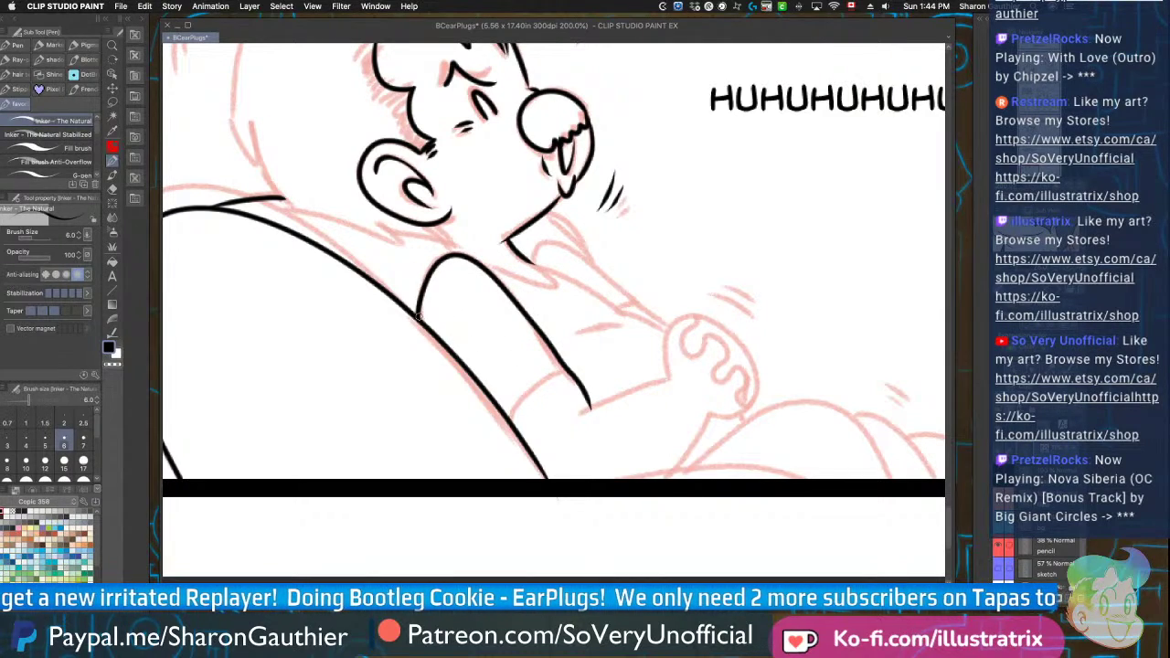
key(super+z)
mouse_move(417, 320)
mouse_down()
mouse_move(465, 258)
mouse_move(589, 411)
mouse_up()
mouse_move(578, 371)
mouse_down()
mouse_move(511, 413)
mouse_move(491, 448)
mouse_up()
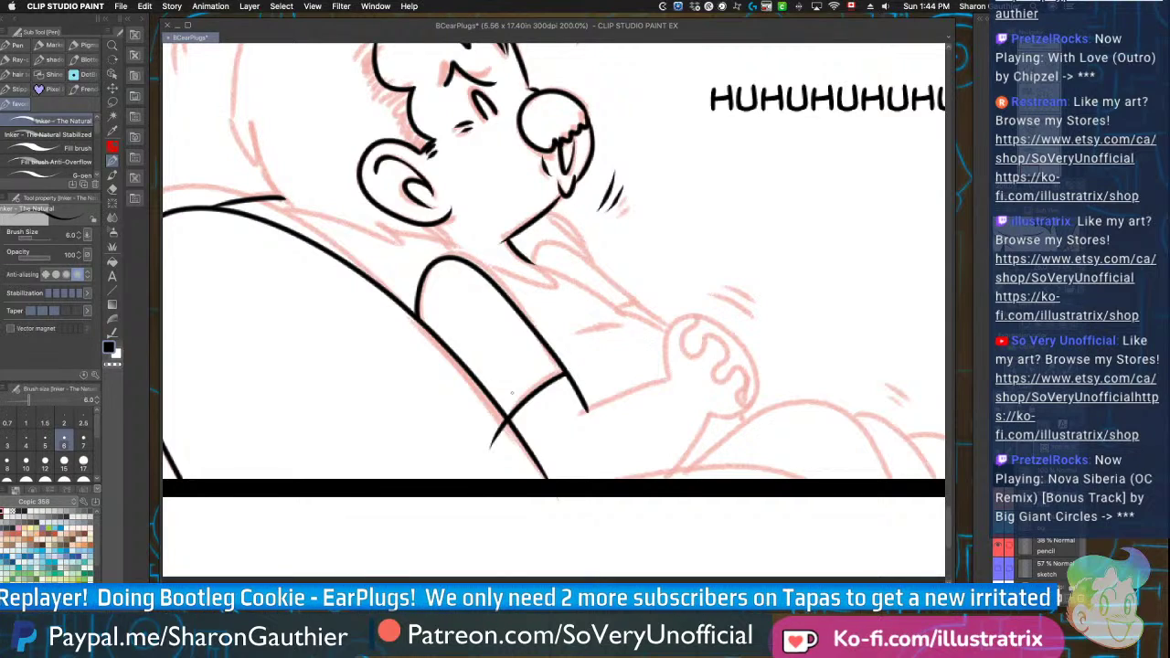
Ink the child's clasped hands with wavy finger lines, the forearm's underside and the thigh contour along the panel's lower border
mouse_move(663, 367)
mouse_down()
mouse_move(693, 352)
mouse_move(727, 382)
mouse_move(736, 404)
mouse_move(699, 413)
mouse_up()
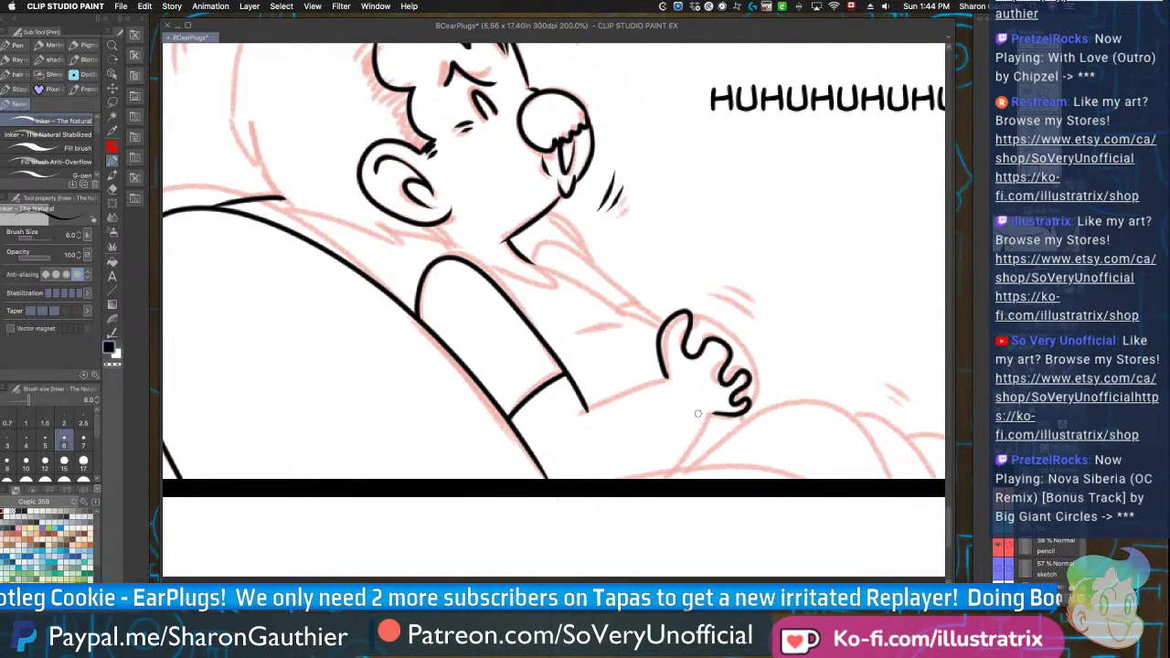
drag(674, 312, 746, 406)
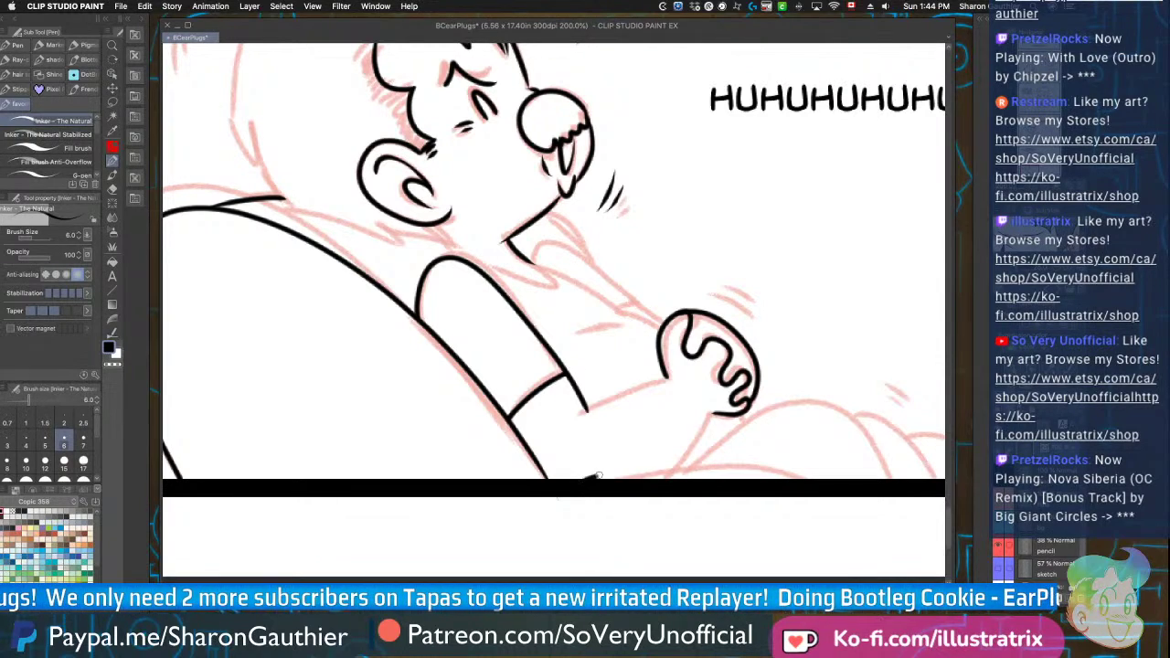
drag(593, 477, 823, 477)
drag(709, 414, 672, 476)
Ink the forearm's upper edge from the wrist to the elbow crease, redoing the first stroke, and trim the wrist line at the thigh
drag(666, 382, 558, 442)
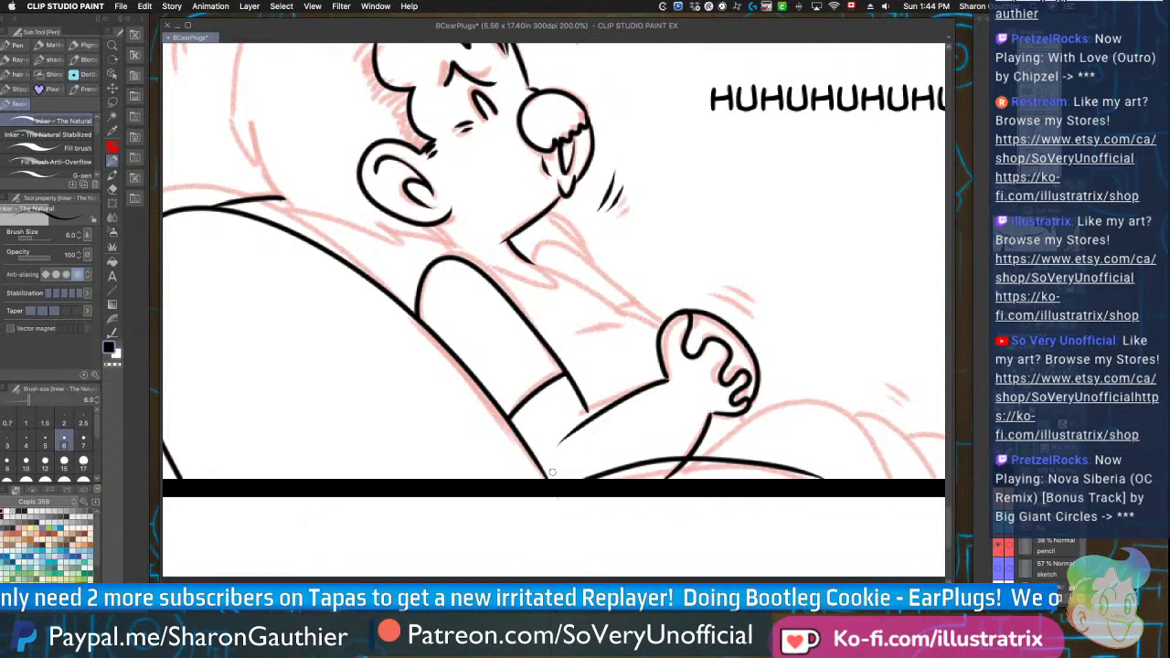
key(super+z)
drag(668, 383, 541, 436)
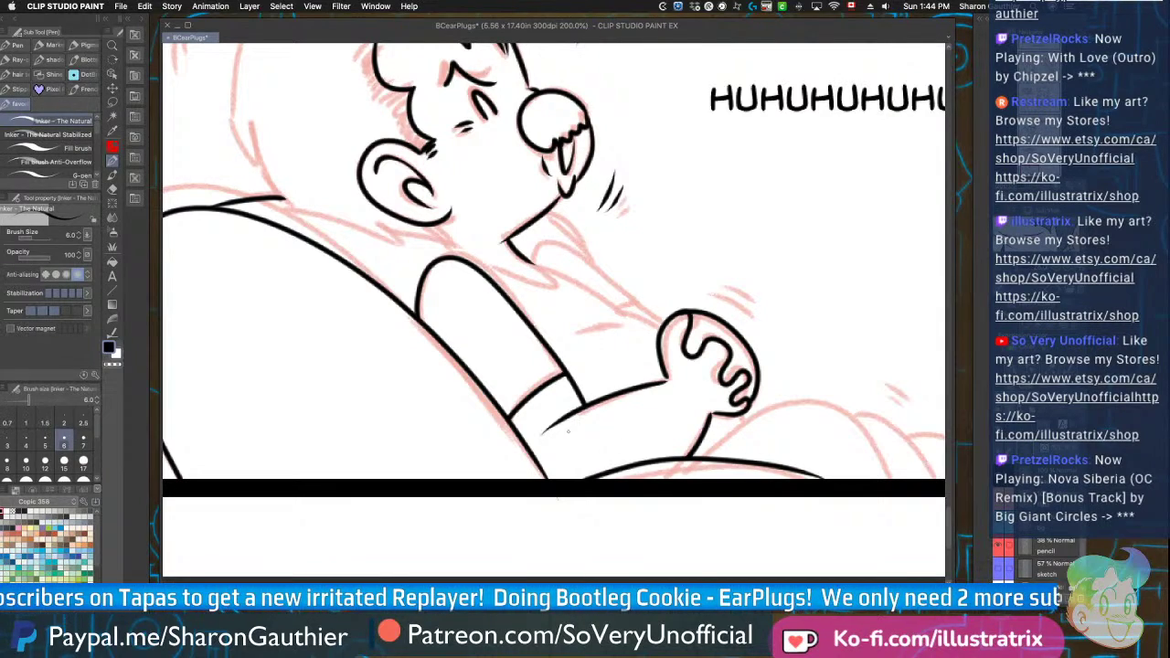
Ink the back of the child's hair from the tuft around to the spiky nape below the ear, redoing the misplaced strokes
key(super+minus)
key(super+minus)
key(super+plus)
key(super+plus)
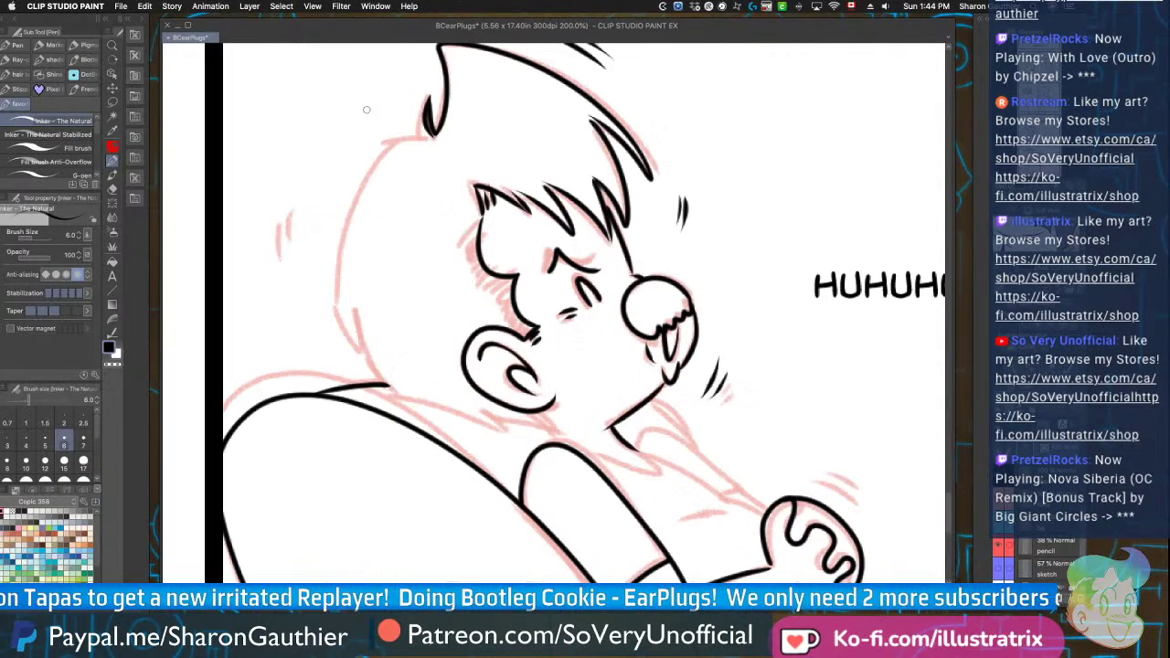
mouse_move(429, 135)
mouse_down()
mouse_move(377, 159)
mouse_move(319, 286)
mouse_up()
key(super+z)
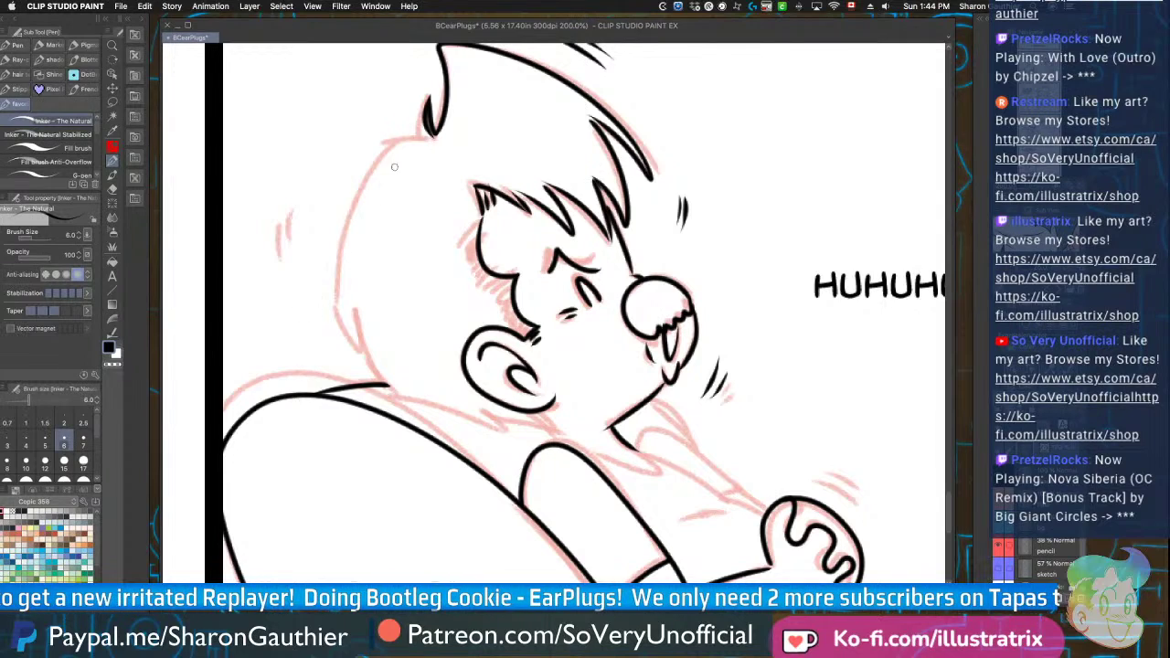
mouse_move(416, 139)
mouse_down()
mouse_move(371, 180)
mouse_move(331, 289)
mouse_move(356, 351)
mouse_move(419, 404)
mouse_move(545, 432)
mouse_move(529, 416)
mouse_move(569, 447)
mouse_move(653, 474)
mouse_up()
key(super+z)
Ink the shirt's neckline, the chest fold and the child's far arm down to the hands, undoing the first neckline attempt
mouse_move(580, 452)
mouse_down()
mouse_move(662, 474)
mouse_move(625, 447)
mouse_move(729, 499)
mouse_move(658, 518)
mouse_up()
key(super+z)
mouse_move(629, 430)
mouse_down()
mouse_move(704, 460)
mouse_move(741, 484)
mouse_up()
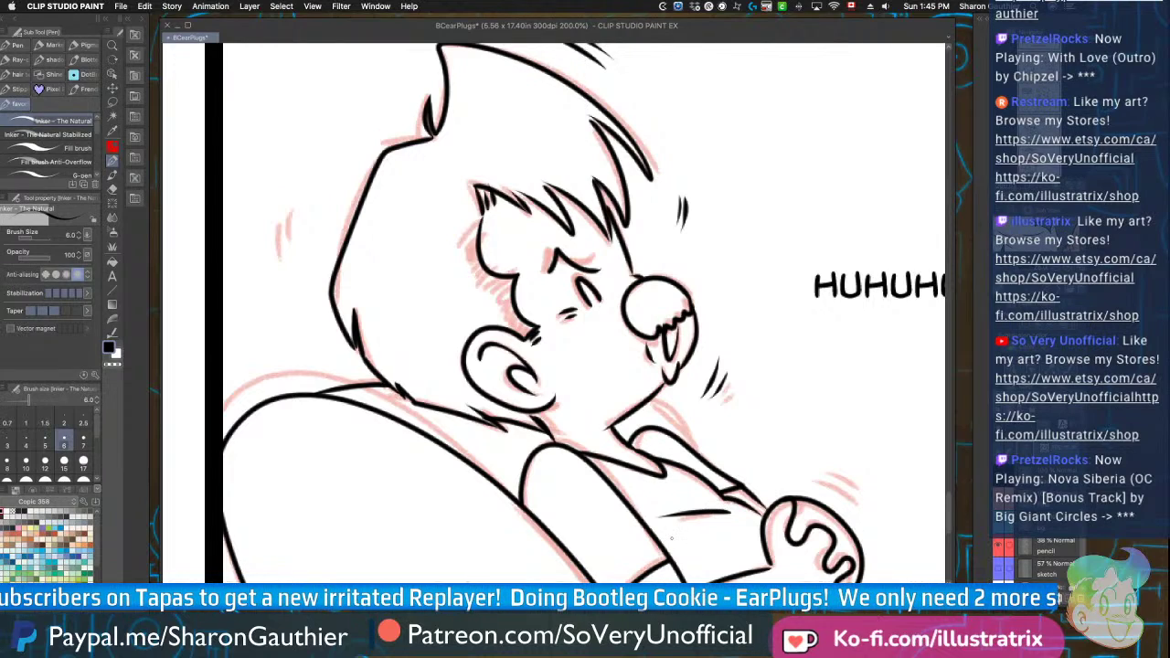
Ink the overlapping rounded contours of the child's far leg and the chair beyond it, with the motion marks above them
scroll(672, 538, down, 5)
scroll(614, 480, up, 5)
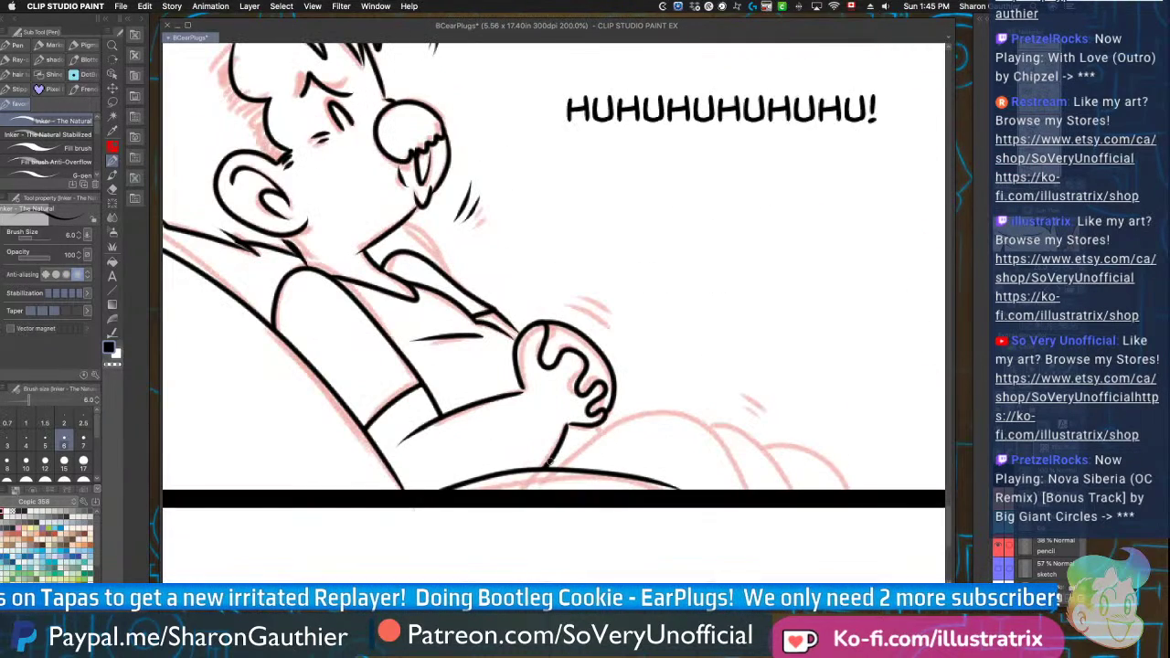
mouse_move(566, 457)
mouse_down()
mouse_move(663, 416)
mouse_move(747, 492)
mouse_up()
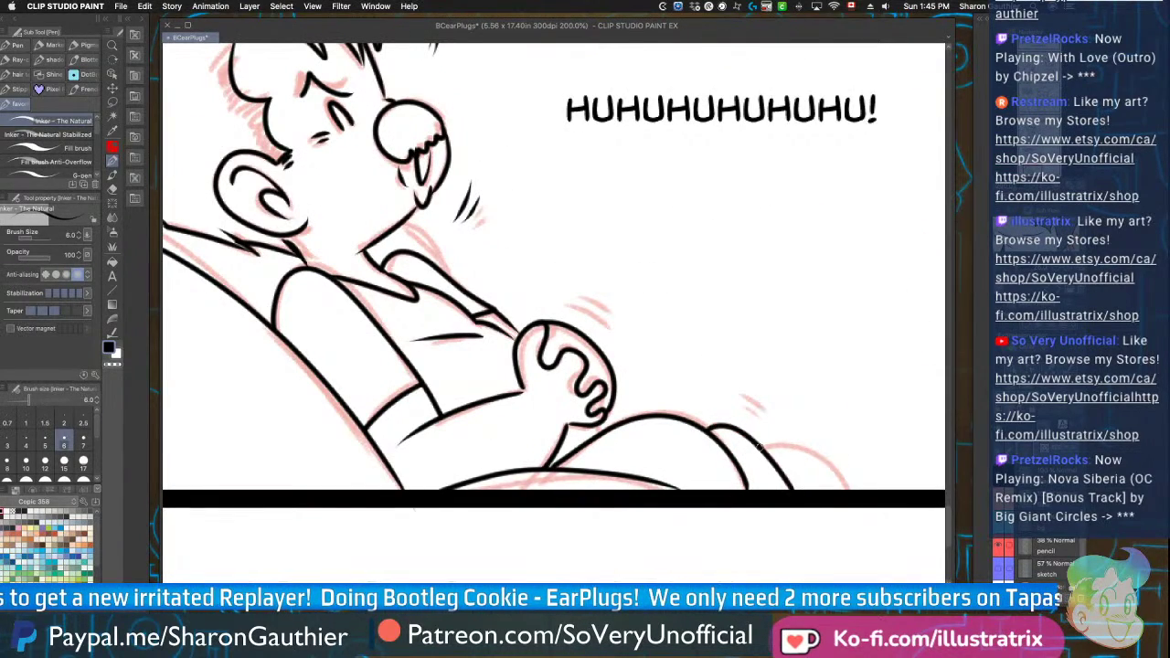
drag(760, 446, 839, 488)
drag(735, 408, 765, 422)
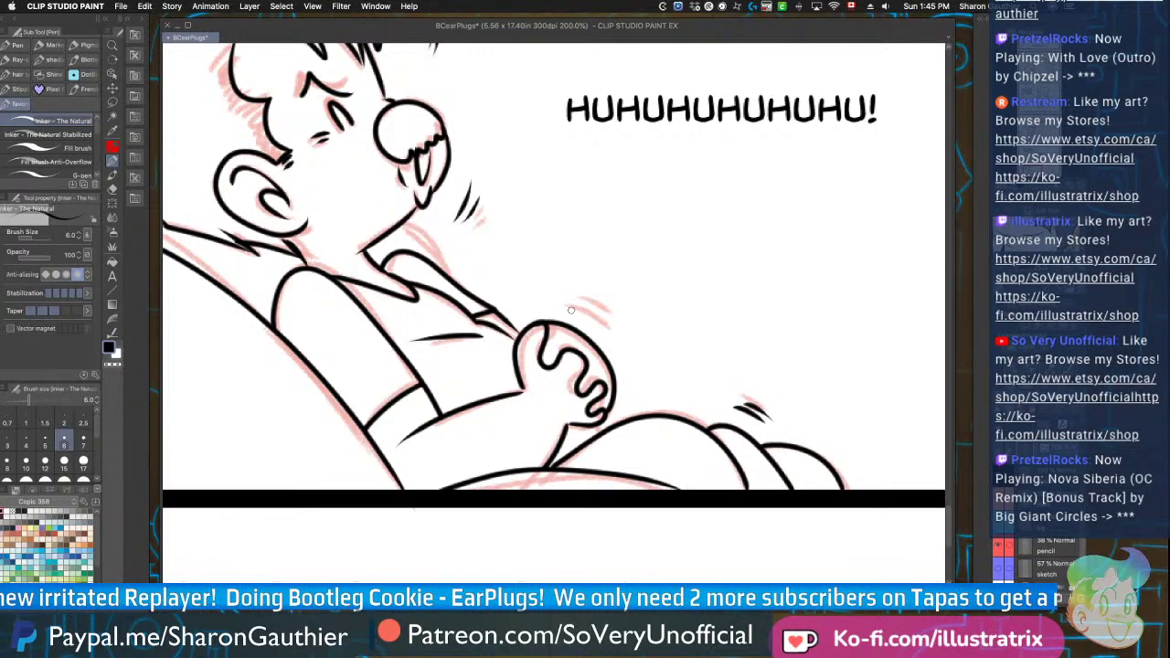
Ink the motion marks above the reclining child's hands, the far shoulder line by the neck and the short line beside the hands
drag(572, 305, 612, 322)
drag(585, 316, 625, 329)
drag(399, 221, 459, 285)
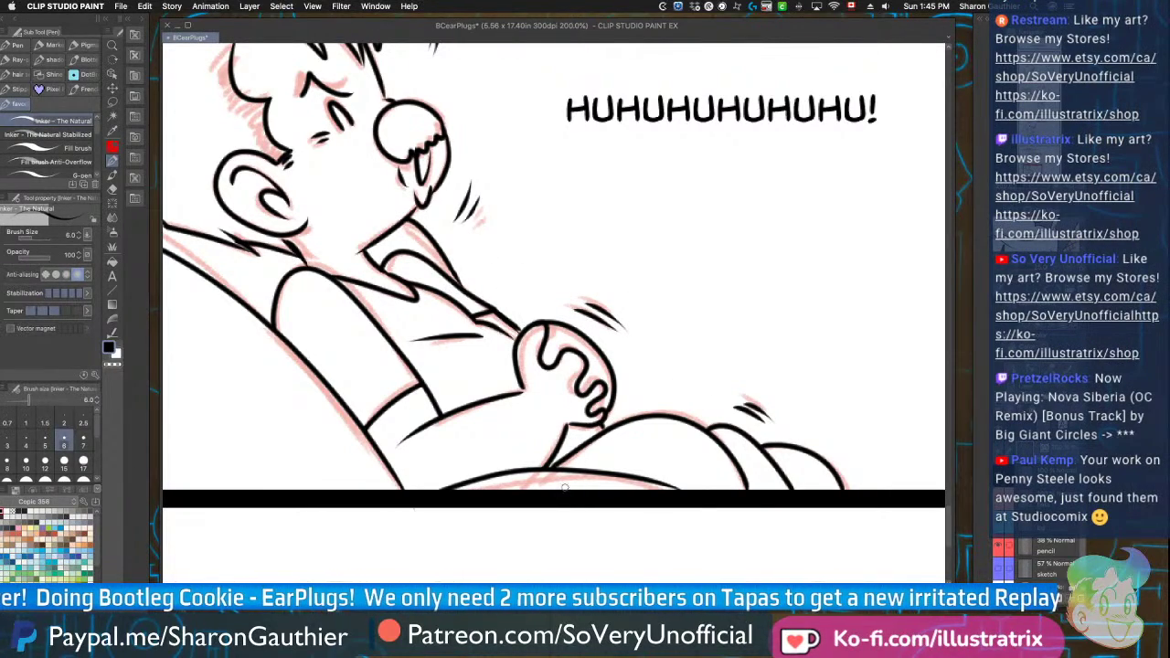
drag(614, 388, 620, 420)
scroll(515, 424, down, 1)
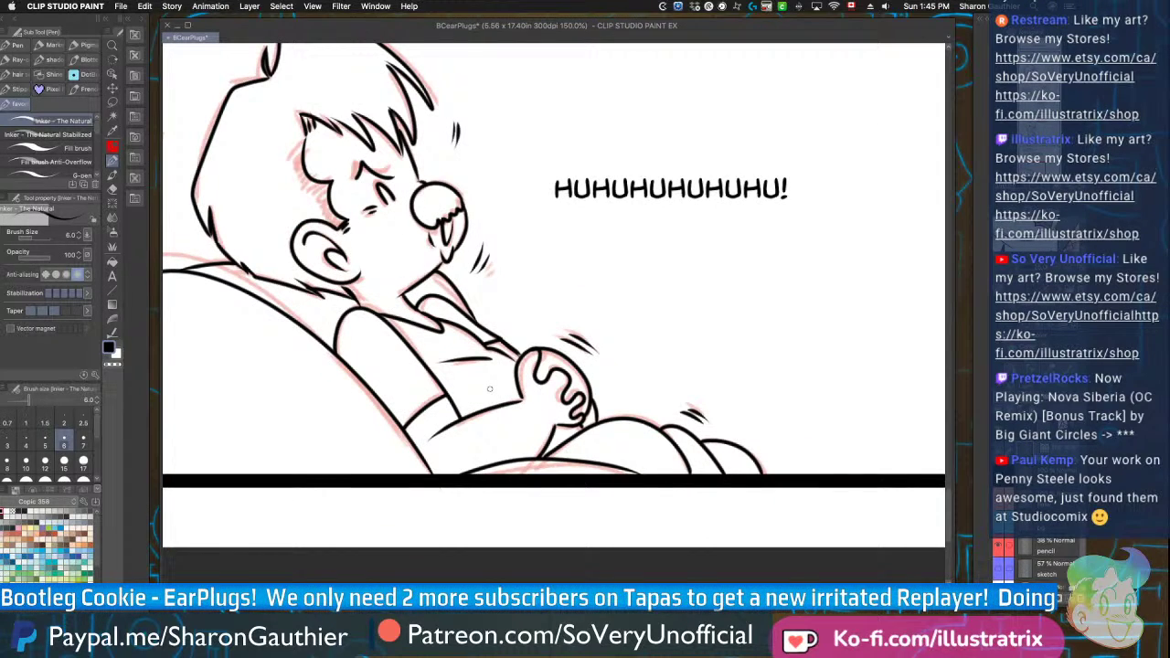
Close the gaps where the child's far forearm meets the hand and ink the motion marks behind the head
scroll(489, 389, up, 3)
scroll(467, 313, up, 2)
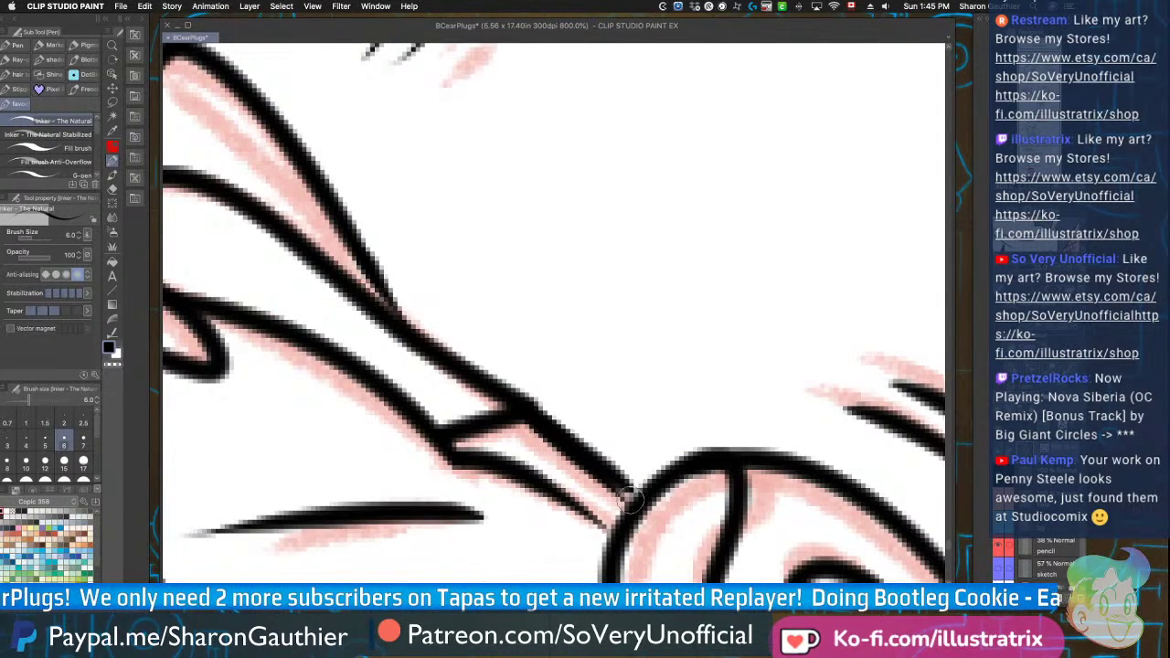
scroll(483, 405, down, 5)
scroll(483, 405, up, 5)
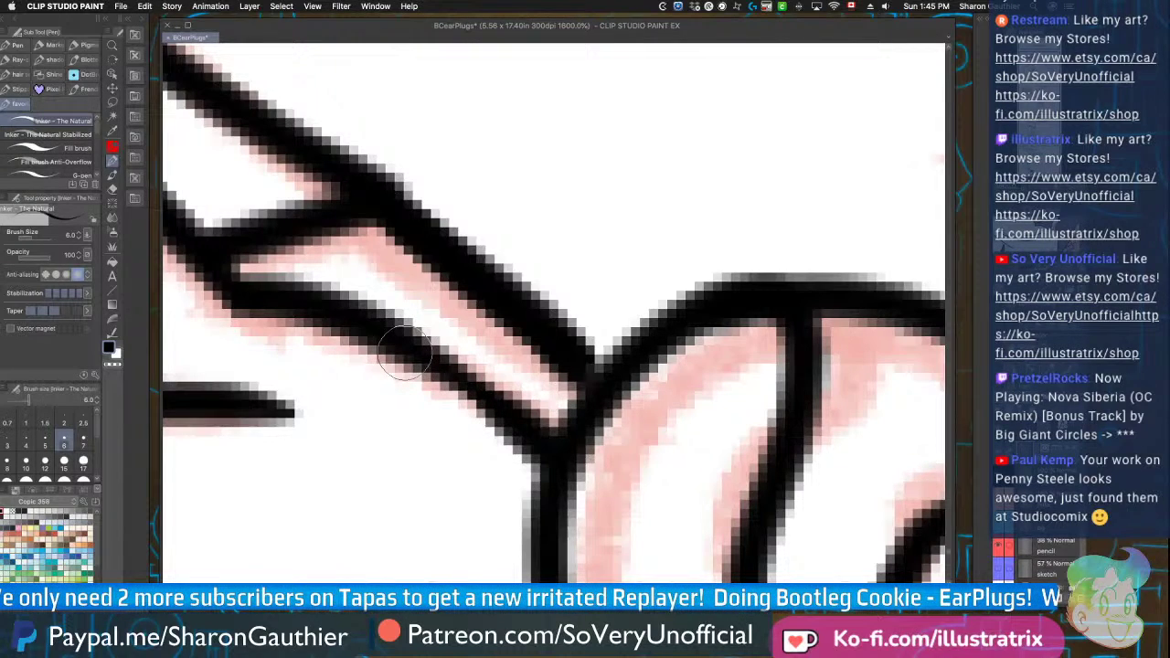
scroll(403, 352, down, 5)
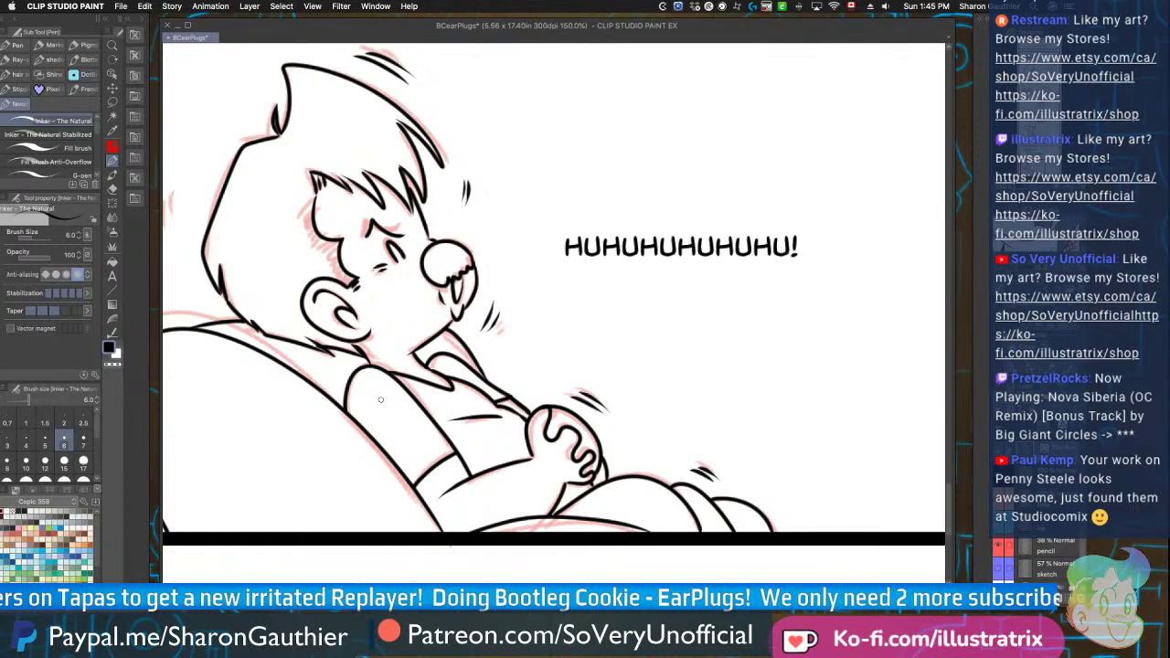
scroll(380, 400, down, 1)
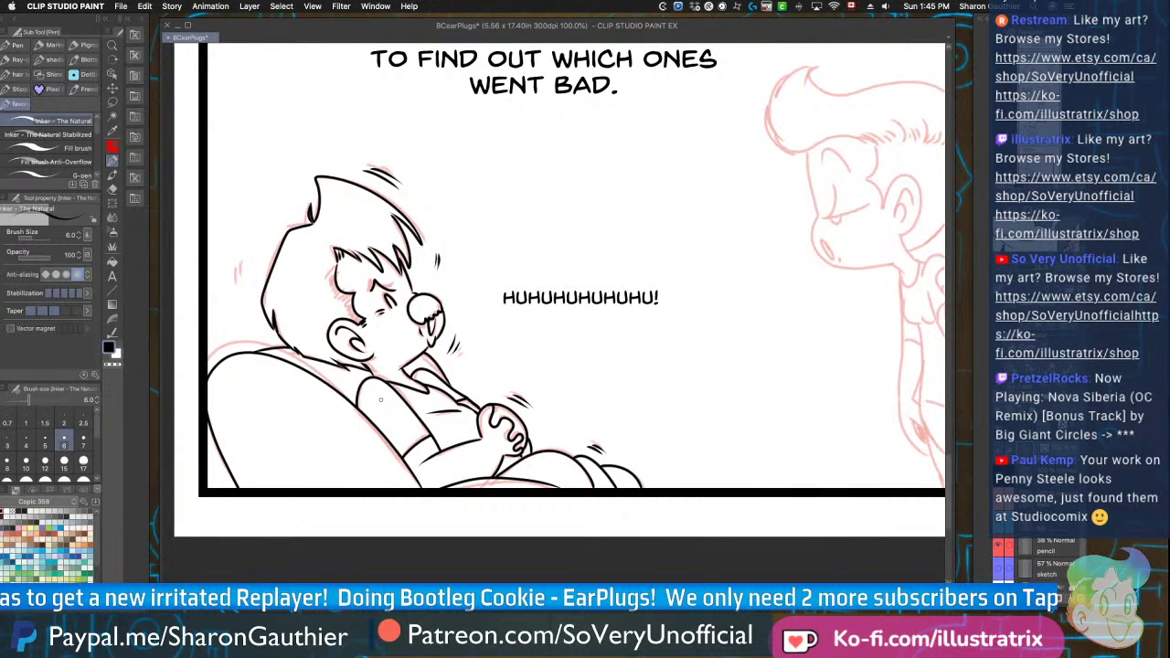
scroll(335, 421, down, 1)
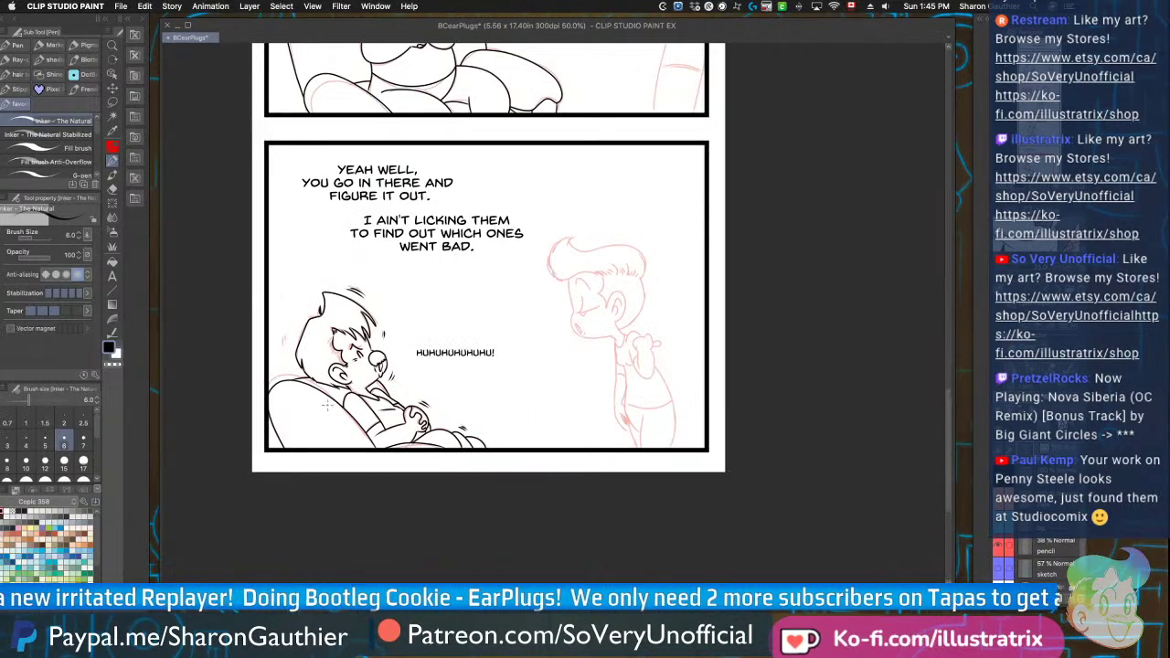
scroll(293, 329, up, 2)
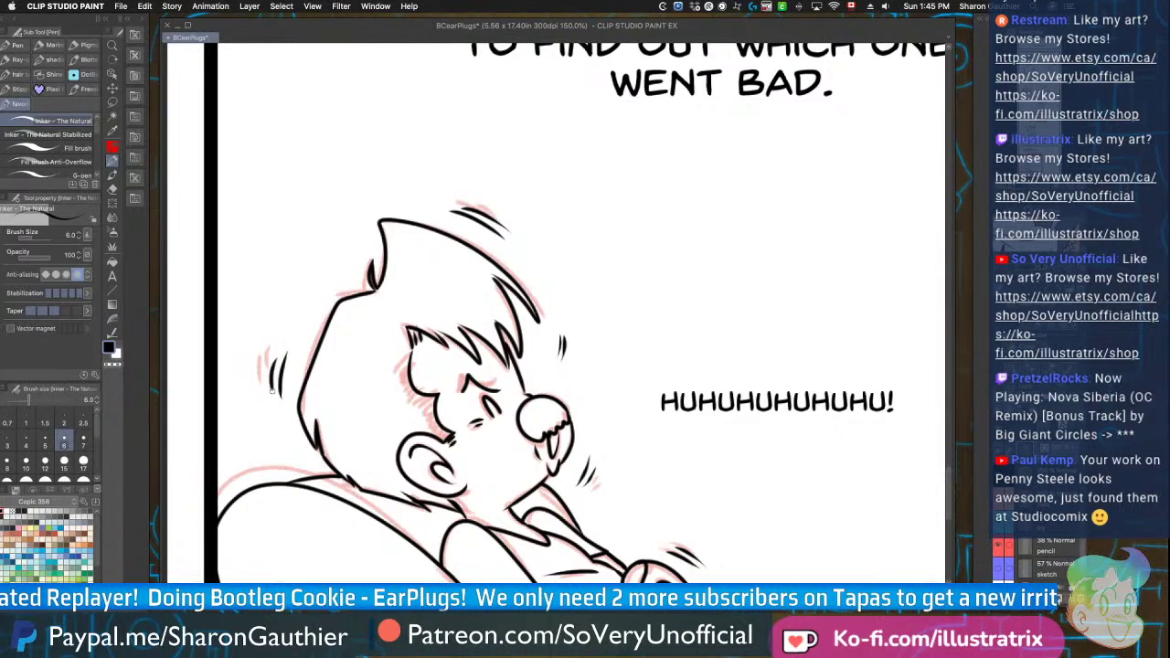
scroll(271, 368, down, 2)
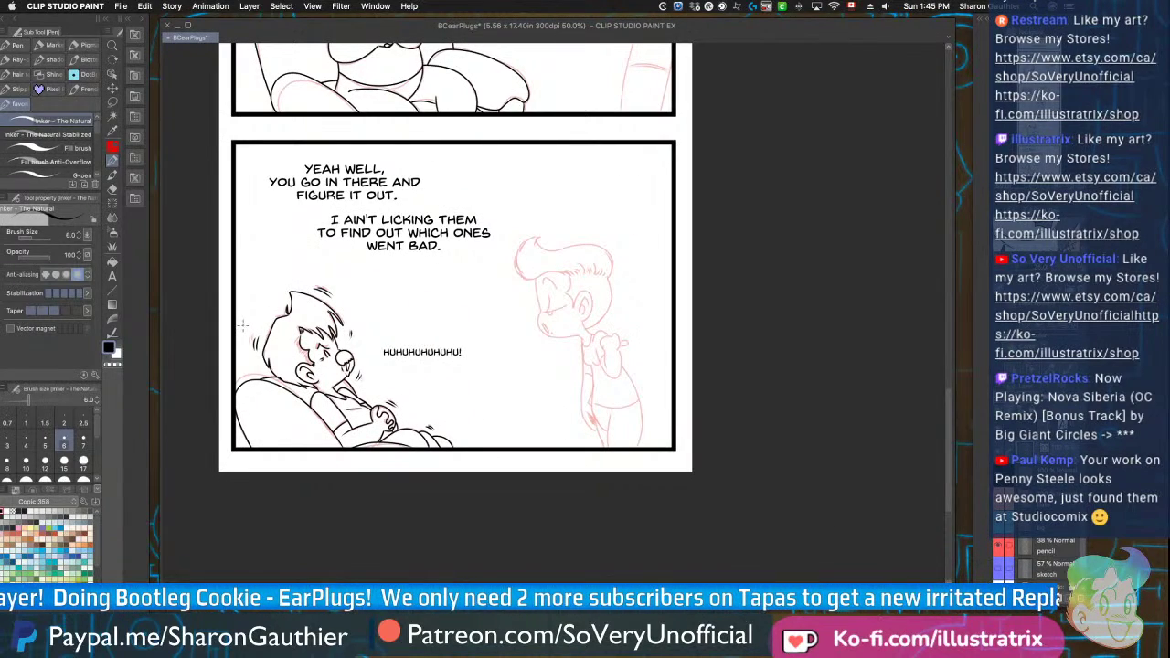
Ink the standing boy's face profile from forehead around the muzzle to the jaw and neck, redoing the first forehead stroke
scroll(557, 274, up, 5)
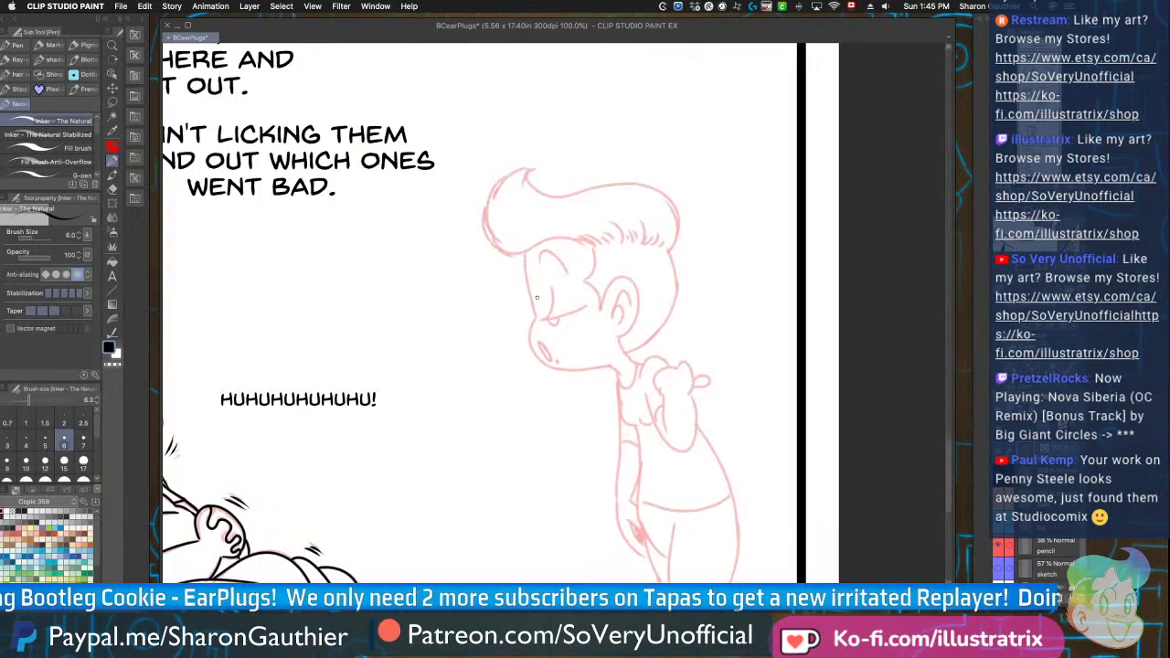
mouse_move(521, 218)
mouse_down()
mouse_move(532, 335)
mouse_move(567, 479)
mouse_up()
scroll(567, 480, down, 4)
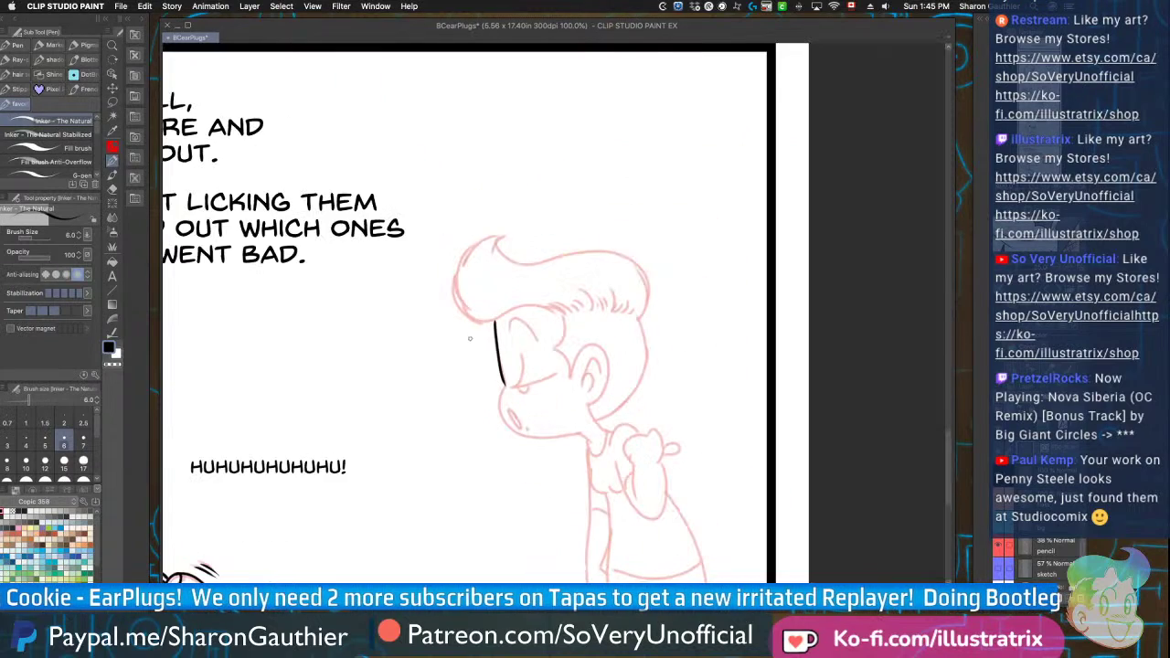
scroll(508, 407, up, 2)
key(super+z)
mouse_move(483, 204)
mouse_down()
mouse_move(495, 340)
mouse_move(485, 399)
mouse_move(676, 465)
mouse_up()
Ink the standing boy's half-closed eye with its small pupil, then the oval nostril and the dot beside it
scroll(530, 293, up, 2)
scroll(528, 280, up, 2)
mouse_move(531, 273)
mouse_down()
mouse_move(519, 384)
mouse_move(480, 403)
mouse_up()
mouse_move(672, 342)
mouse_down()
mouse_move(578, 391)
mouse_move(526, 397)
mouse_move(558, 400)
mouse_up()
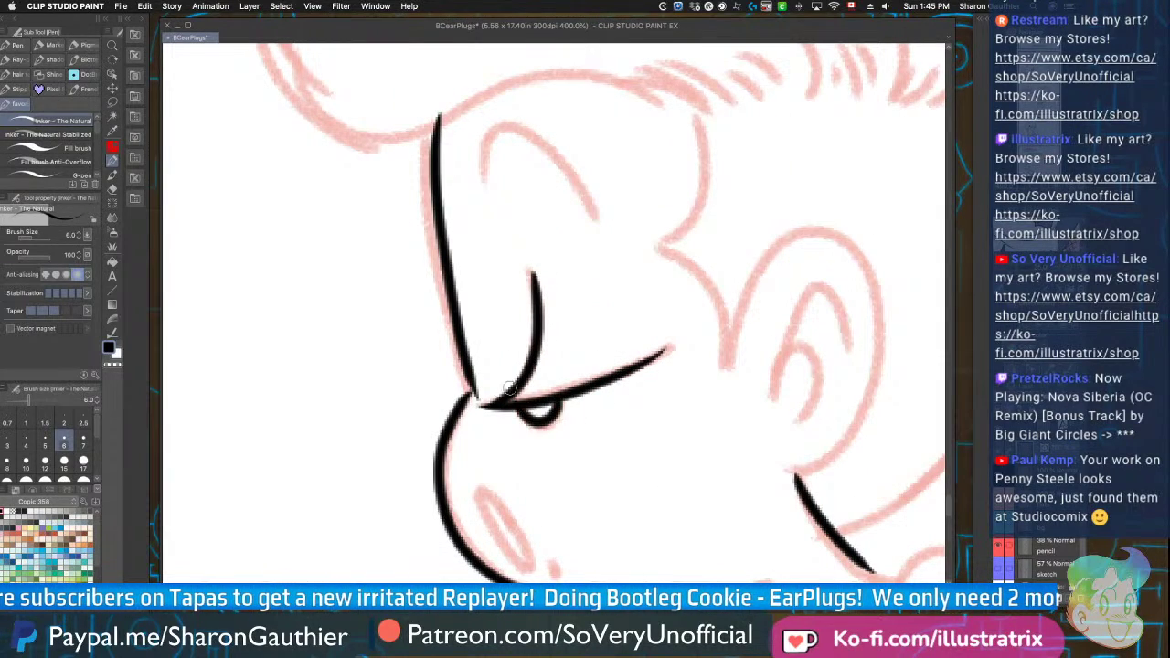
scroll(436, 363, down, 3)
scroll(452, 408, up, 3)
mouse_move(476, 417)
mouse_down()
mouse_move(484, 457)
mouse_move(520, 481)
mouse_up()
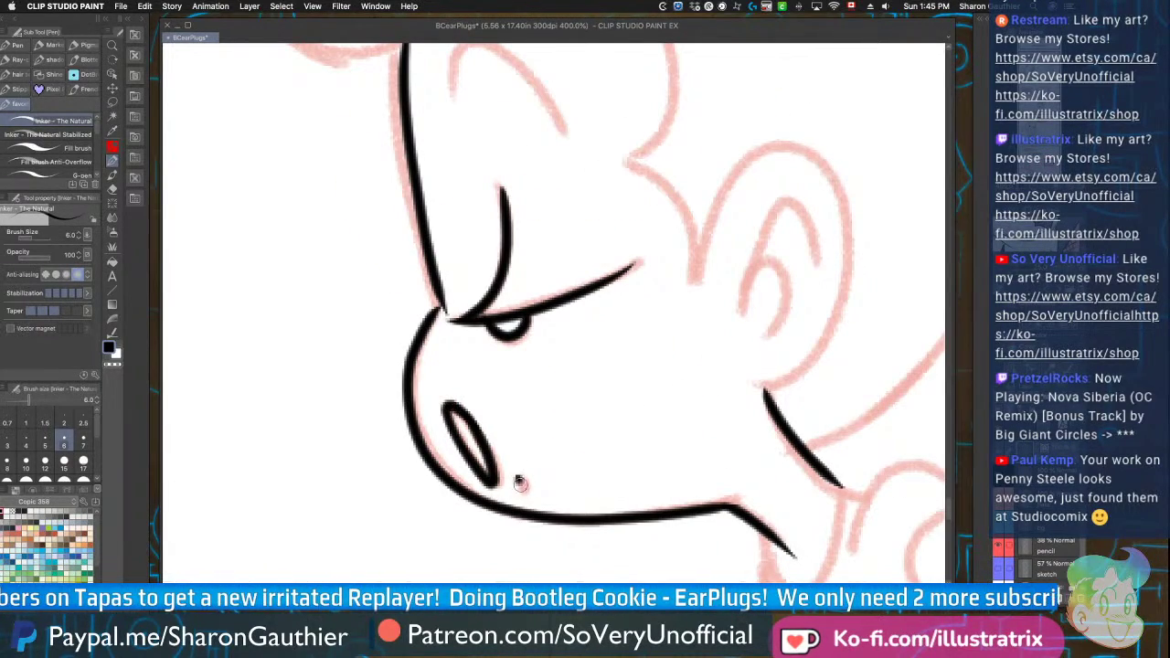
scroll(521, 481, down, 3)
scroll(452, 322, up, 3)
Ink the arch above the standing boy's eye and the hairline curving from the temple down to the ear
mouse_move(549, 371)
mouse_down()
mouse_move(432, 289)
mouse_move(427, 345)
mouse_up()
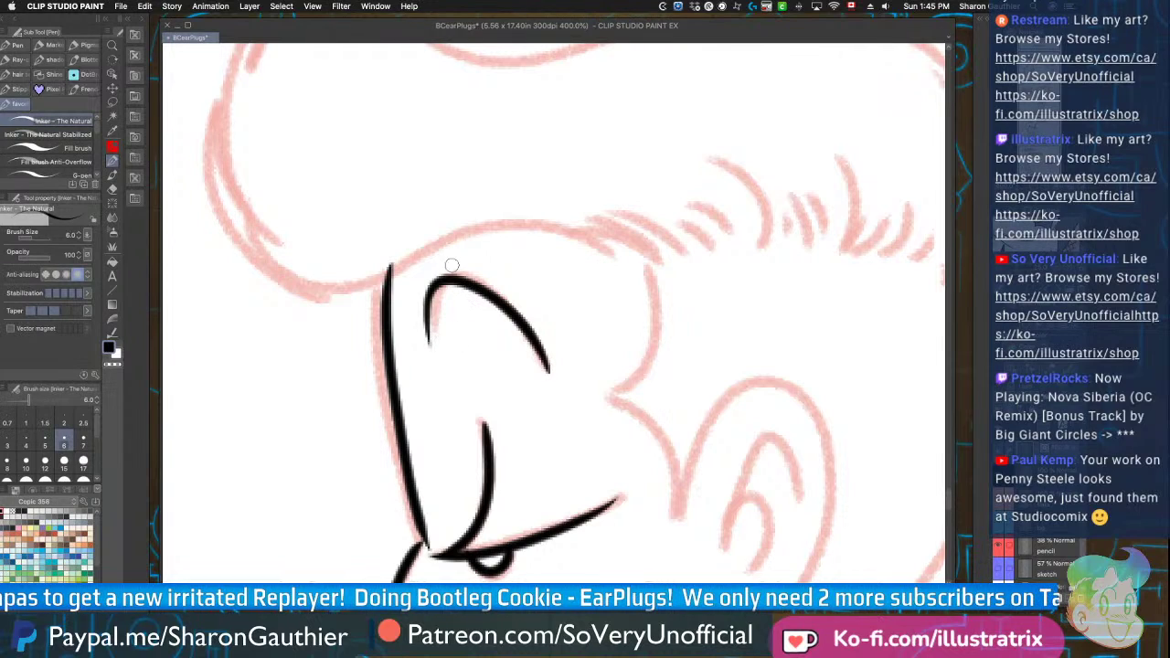
mouse_move(649, 249)
mouse_down()
mouse_move(622, 377)
mouse_move(604, 384)
mouse_move(682, 523)
mouse_up()
scroll(682, 523, down, 4)
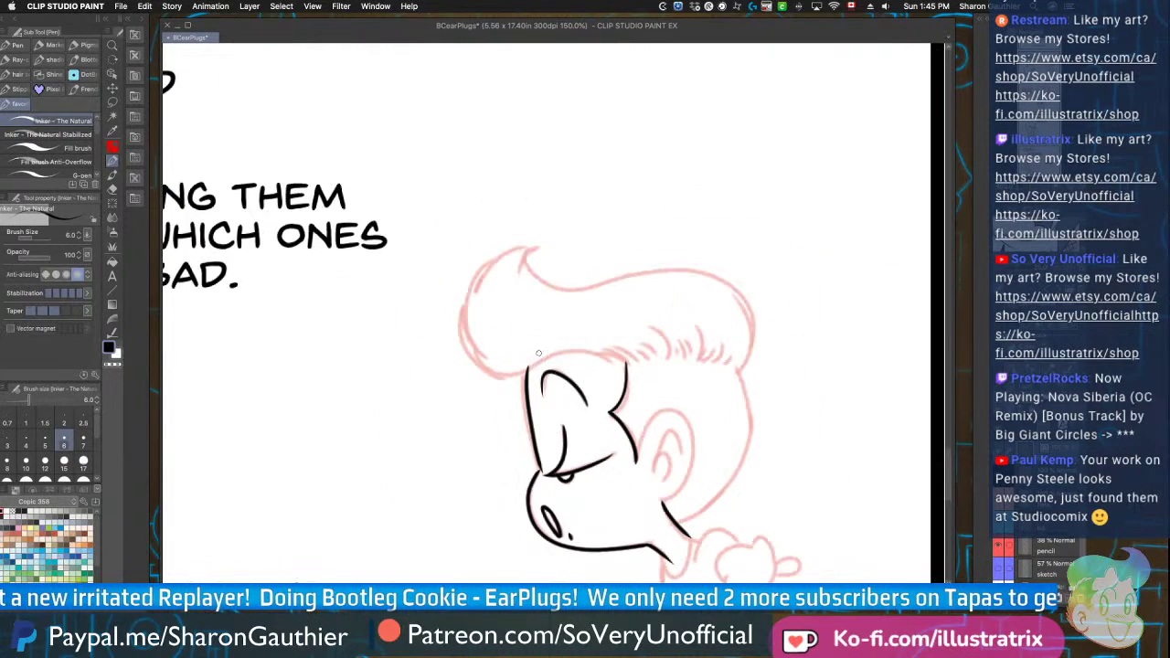
Ink the standing boy's ear with its inner folds and the back of the head from hairline to neck
scroll(634, 462, up, 2)
scroll(635, 461, up, 2)
mouse_move(633, 468)
mouse_down()
mouse_move(771, 358)
mouse_move(695, 562)
mouse_up()
mouse_move(755, 452)
mouse_down()
mouse_move(749, 413)
mouse_move(682, 502)
mouse_up()
drag(691, 457, 700, 512)
scroll(540, 373, down, 4)
scroll(580, 418, up, 4)
scroll(575, 472, down, 2)
mouse_move(571, 477)
mouse_down()
mouse_move(651, 407)
mouse_move(655, 267)
mouse_up()
scroll(392, 363, down, 2)
Ink the standing boy's raised fist with its knuckle bumps and the rounded digit sticking out behind it
scroll(517, 429, up, 4)
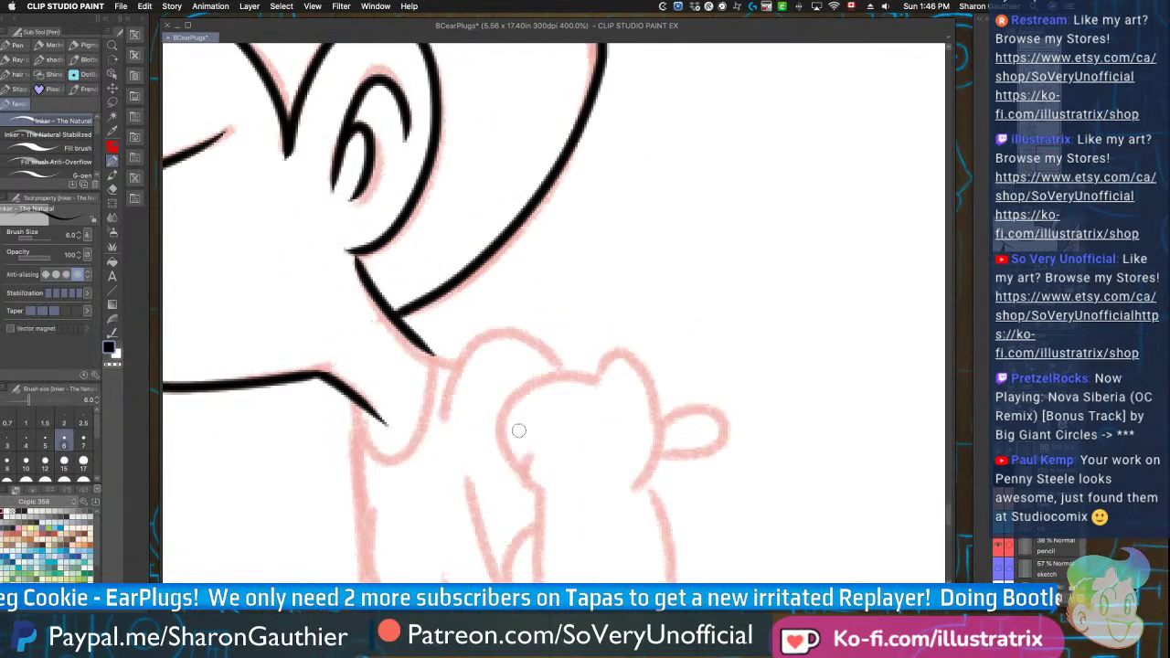
mouse_move(597, 375)
mouse_down()
mouse_move(630, 355)
mouse_move(645, 473)
mouse_up()
mouse_move(596, 375)
mouse_down()
mouse_move(522, 450)
mouse_move(536, 439)
mouse_move(540, 503)
mouse_up()
drag(675, 401, 666, 448)
scroll(534, 346, down, 3)
scroll(473, 417, up, 3)
Ink the standing boy's bent arm below the fist, the shoulder curve and the shirt's neckline
mouse_move(681, 313)
mouse_down()
mouse_move(627, 349)
mouse_move(684, 364)
mouse_move(688, 540)
mouse_move(537, 460)
mouse_move(491, 331)
mouse_up()
mouse_move(565, 366)
mouse_down()
mouse_move(594, 507)
mouse_move(532, 456)
mouse_up()
mouse_move(468, 271)
mouse_down()
mouse_move(475, 234)
mouse_move(594, 233)
mouse_up()
mouse_move(473, 206)
mouse_down()
mouse_move(403, 308)
mouse_move(391, 257)
mouse_move(446, 200)
mouse_up()
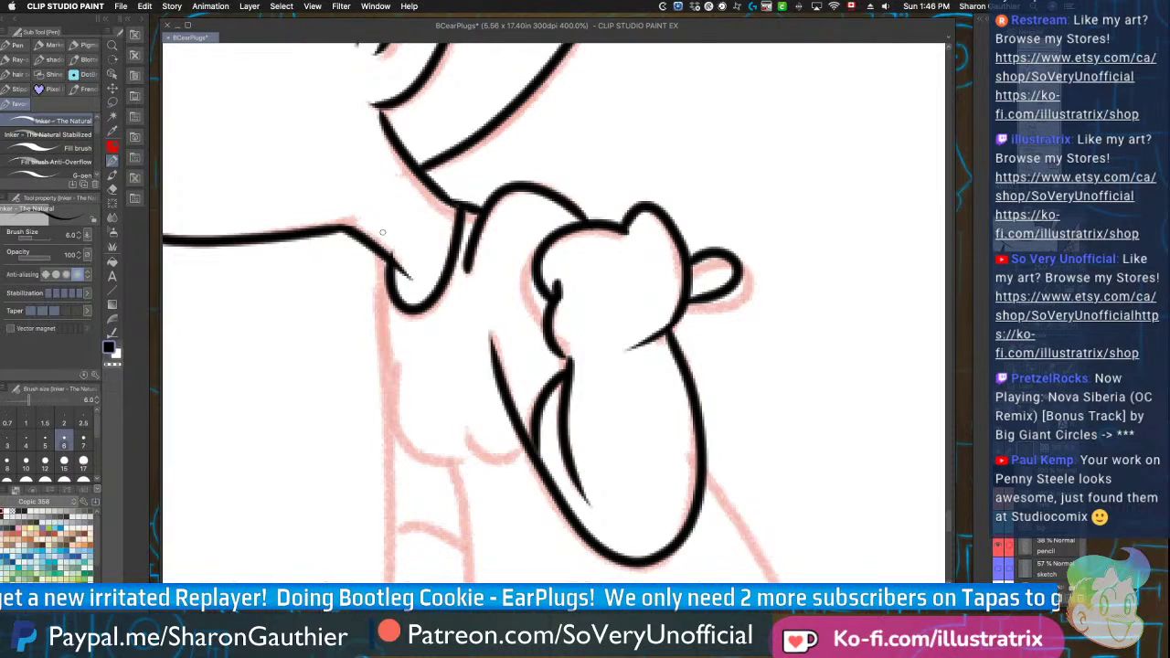
Ink the standing boy's chest curves, the front of the torso down to the thigh and the curved shirt hem
scroll(380, 351, down, 4)
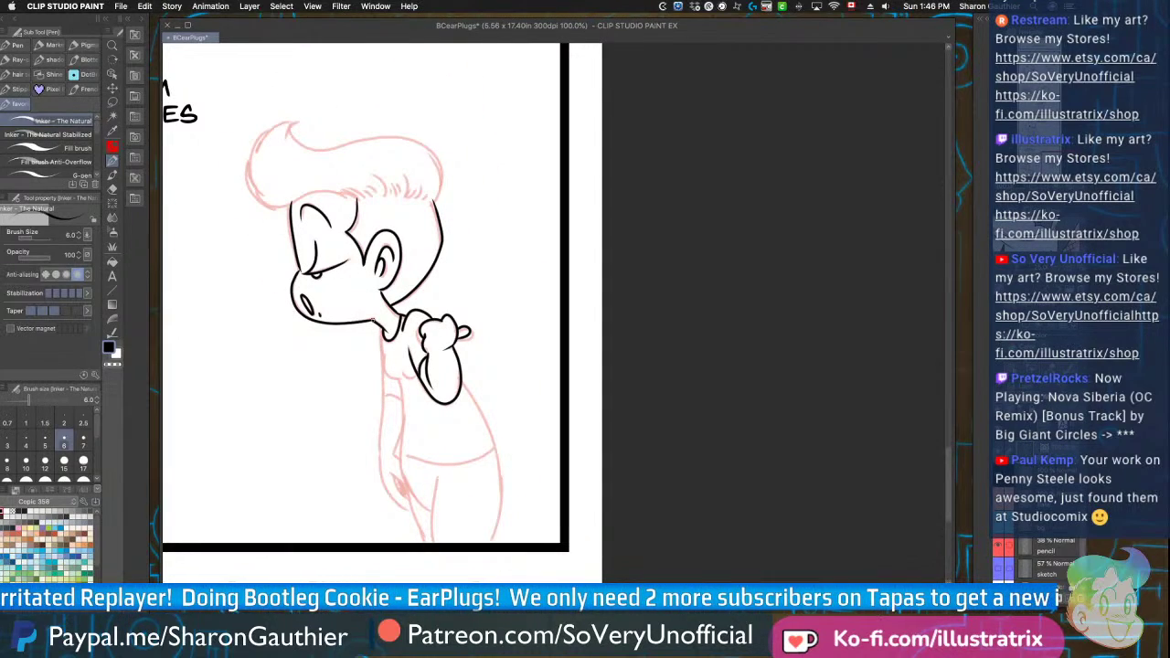
scroll(377, 379, up, 4)
mouse_move(409, 287)
mouse_down()
mouse_move(407, 324)
mouse_move(470, 385)
mouse_up()
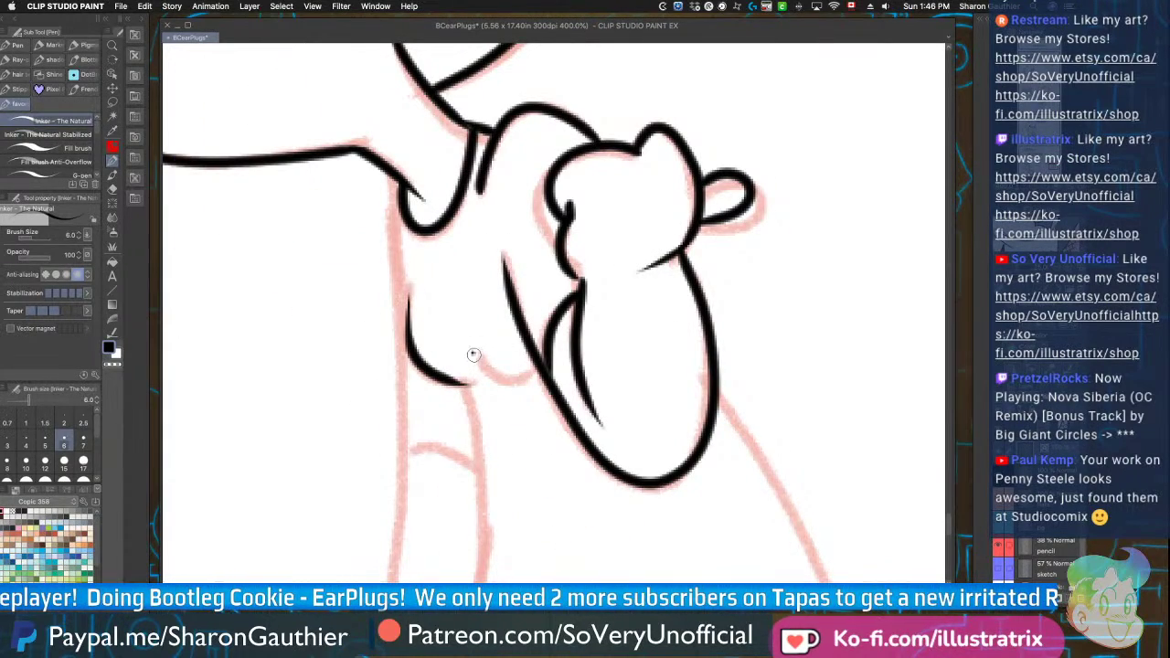
key(super+alt+0)
key(super+plus)
mouse_move(483, 229)
mouse_down()
mouse_move(487, 268)
mouse_move(481, 384)
mouse_move(544, 494)
mouse_up()
mouse_move(483, 384)
mouse_down()
mouse_move(519, 399)
mouse_move(672, 362)
mouse_up()
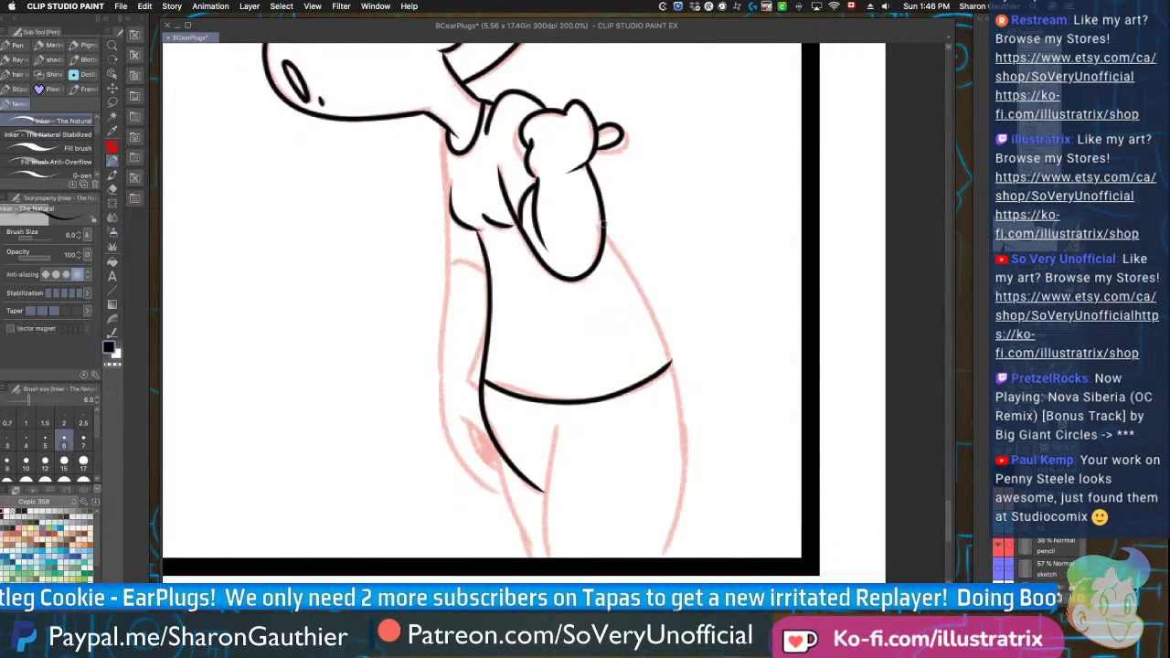
Ink the standing boy's back and the leg lines down to the panel's lower border
mouse_move(602, 219)
mouse_down()
mouse_move(672, 420)
mouse_move(677, 554)
mouse_up()
drag(554, 421, 560, 554)
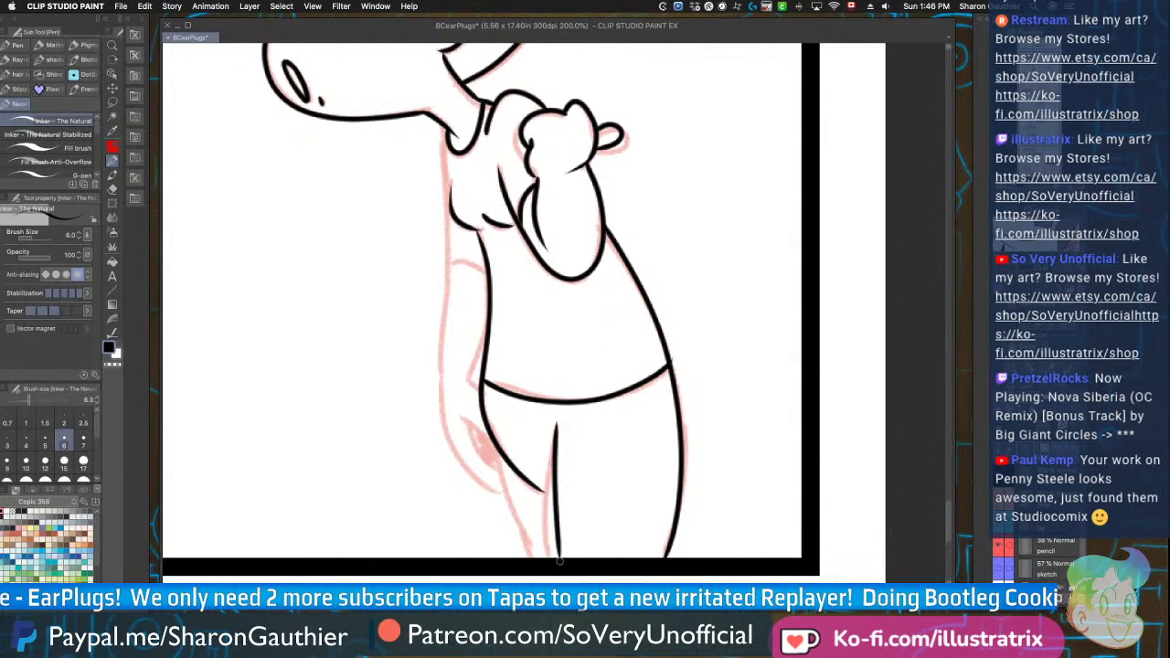
drag(499, 452, 532, 554)
key(super+minus)
key(super+minus)
key(super+plus)
Ink the standing boy's hanging arm and hand with the sleeve edge, and fill the small gap inside the hand black
scroll(483, 454, up, 1)
drag(498, 195, 487, 443)
mouse_move(540, 380)
mouse_down()
mouse_move(517, 443)
mouse_move(543, 501)
mouse_up()
mouse_move(488, 439)
mouse_down()
mouse_move(500, 495)
mouse_move(547, 532)
mouse_up()
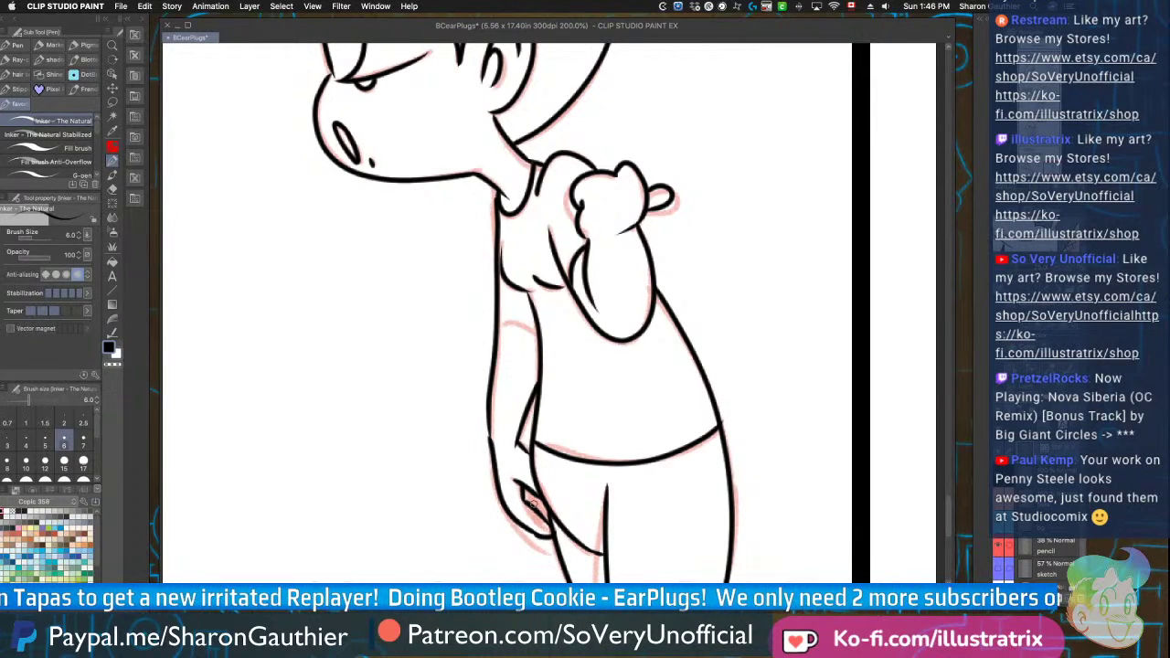
drag(525, 488, 550, 527)
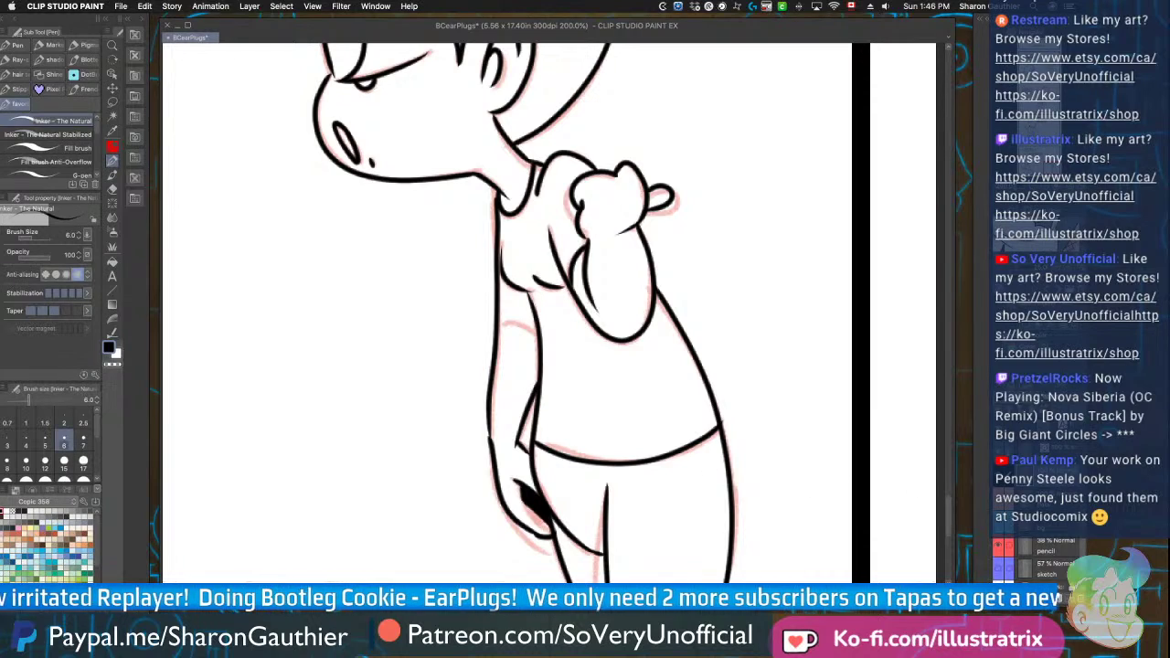
drag(540, 340, 485, 326)
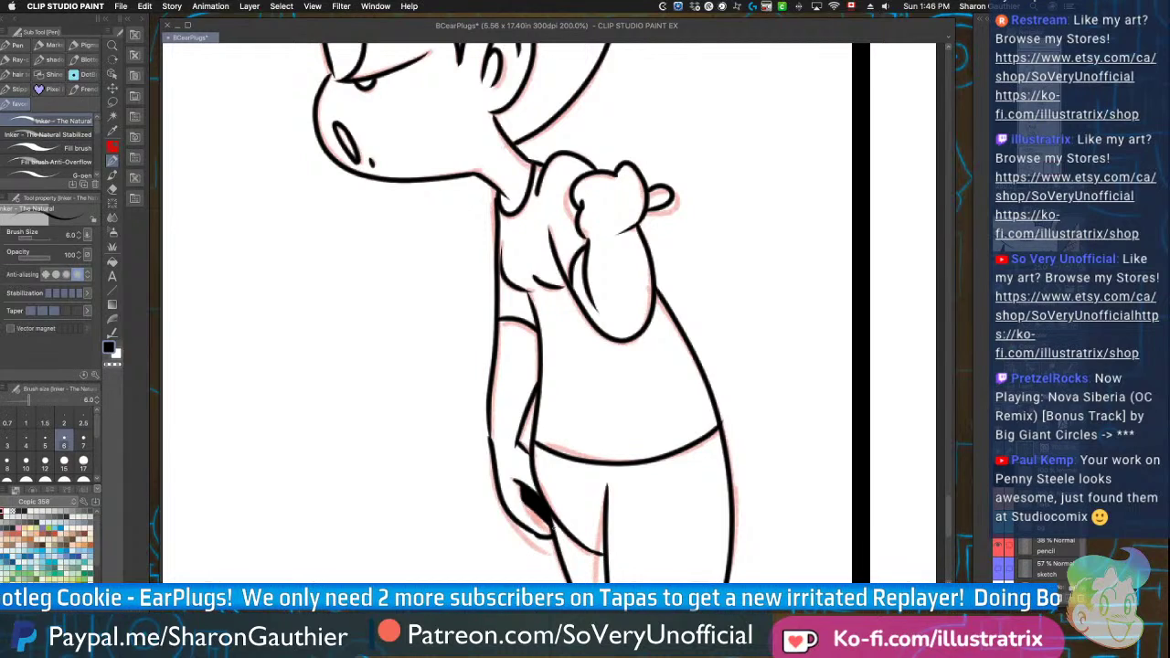
Ink the upper contour of the standing boy's hair from the back of the head to the quiff's tip, redoing the first stroke
scroll(452, 389, down, 4)
scroll(457, 274, up, 4)
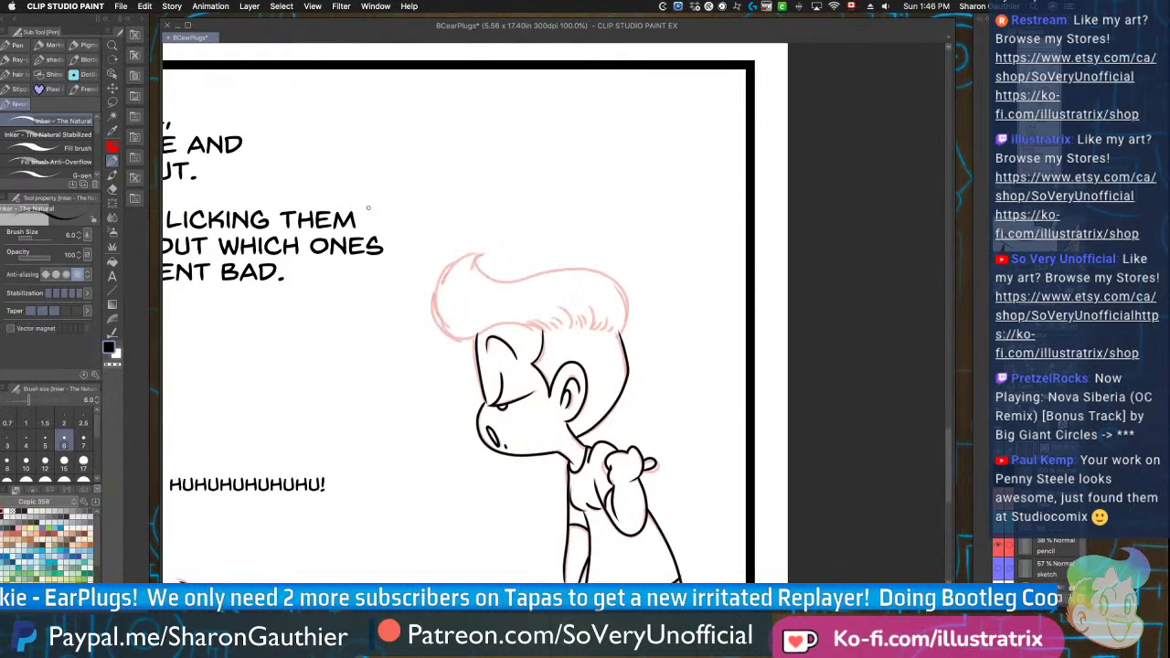
mouse_move(748, 388)
mouse_down()
mouse_move(762, 355)
mouse_move(684, 267)
mouse_up()
key(super+z)
mouse_move(748, 386)
mouse_down()
mouse_move(725, 277)
mouse_move(585, 280)
mouse_move(488, 240)
mouse_up()
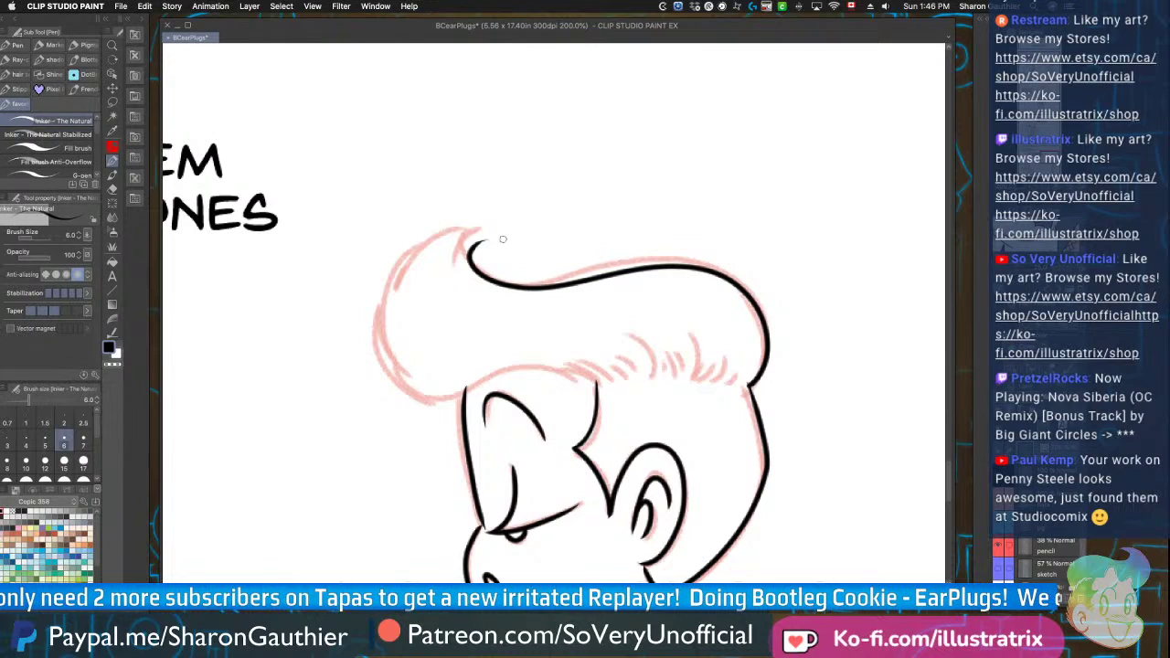
Ink the row of short hair strokes along the lower edge of the standing boy's hair above the ear
drag(743, 379, 737, 355)
mouse_move(730, 384)
mouse_down()
mouse_move(712, 327)
mouse_move(701, 350)
mouse_move(672, 334)
mouse_up()
mouse_move(666, 377)
mouse_down()
mouse_move(653, 345)
mouse_move(630, 351)
mouse_move(671, 351)
mouse_move(593, 364)
mouse_up()
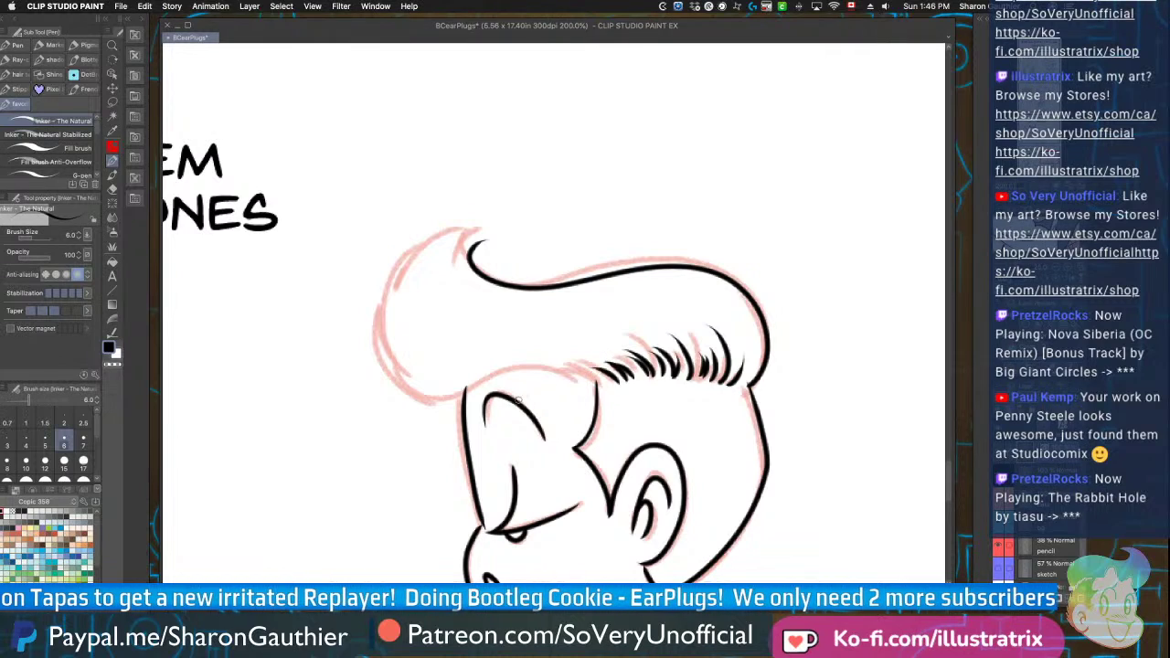
Ink the rounded front of the standing boy's quiff from the temple up to the tip, with an inner strand near the tip
scroll(371, 326, up, 2)
mouse_move(834, 459)
mouse_down()
mouse_move(792, 430)
mouse_move(404, 459)
mouse_move(562, 167)
mouse_up()
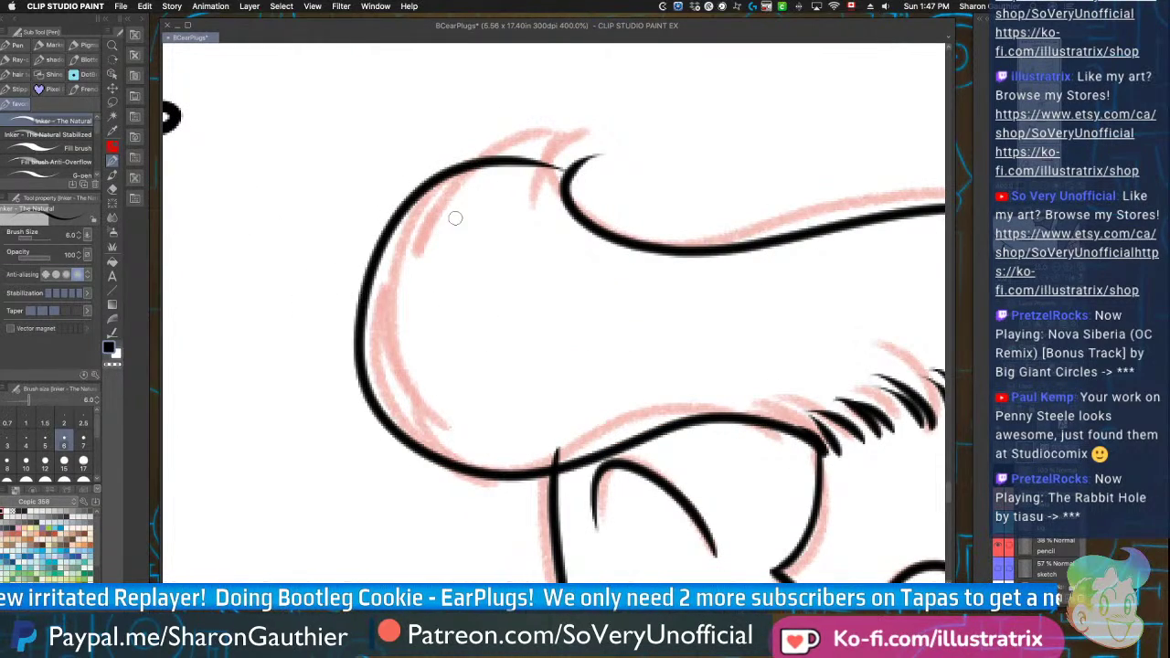
drag(445, 227, 599, 157)
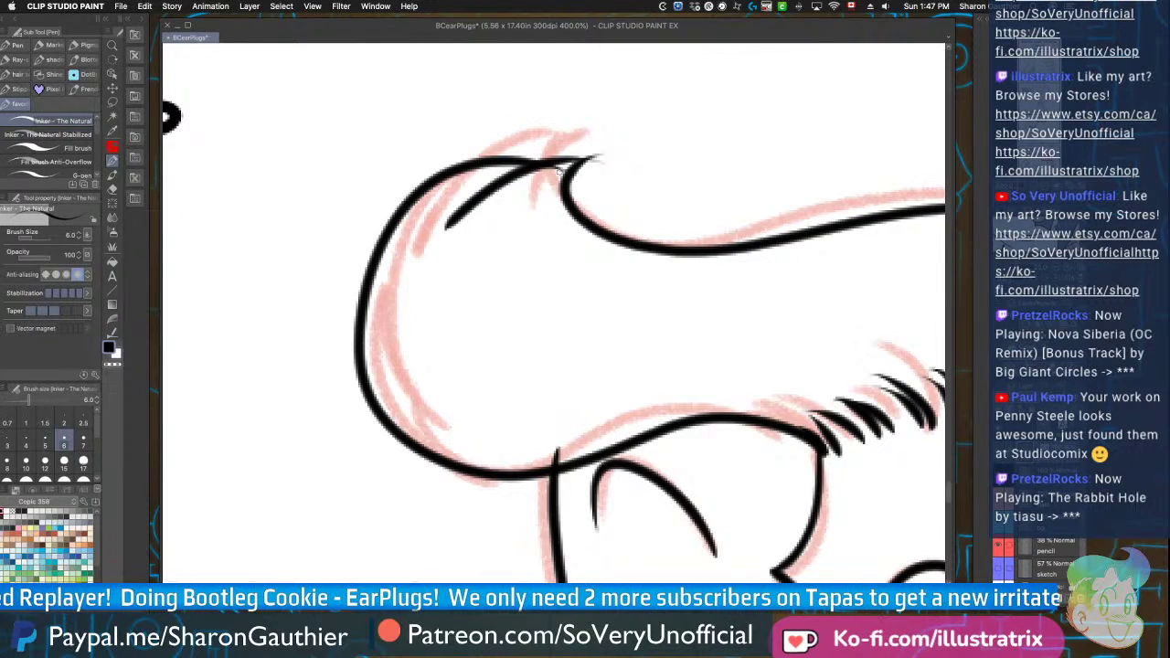
scroll(567, 336, down, 2)
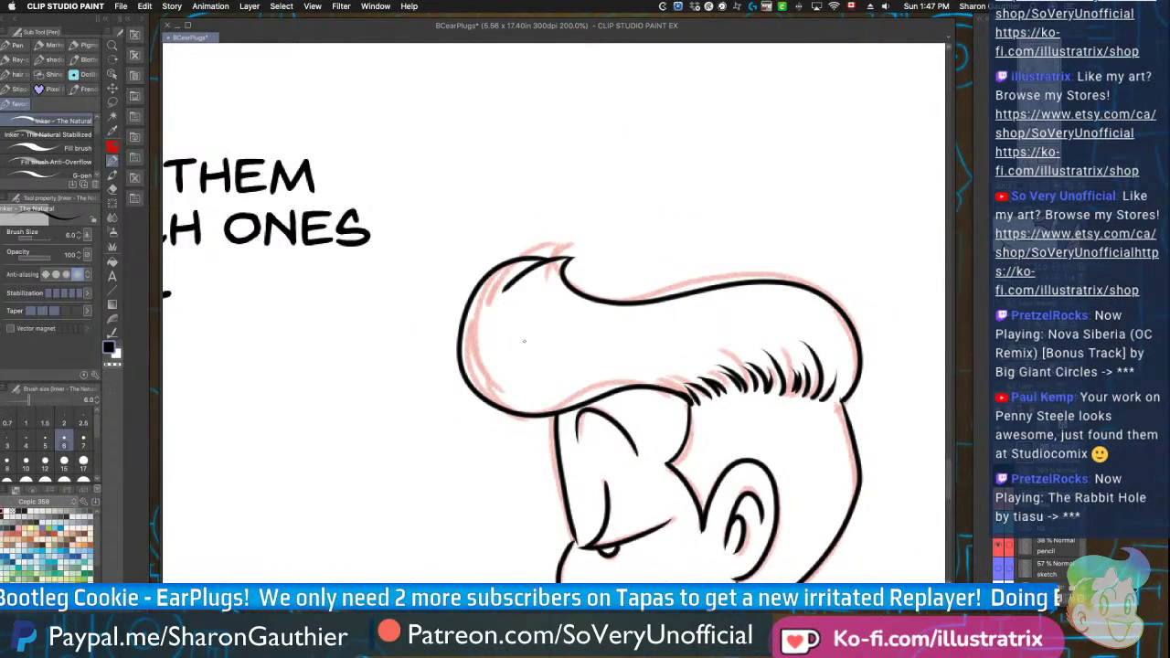
scroll(484, 263, up, 4)
scroll(405, 396, down, 4)
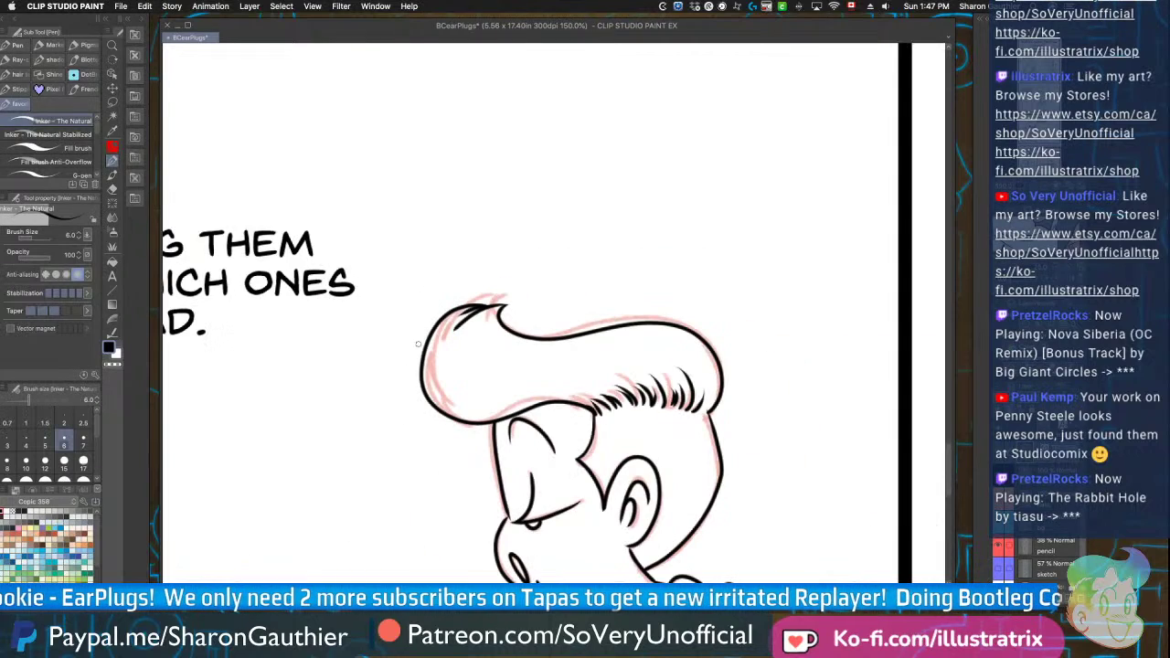
Ink three curved hair strands along the inside of the quiff's lower front edge
scroll(411, 362, up, 3)
drag(385, 320, 485, 433)
drag(401, 203, 558, 444)
drag(503, 351, 640, 451)
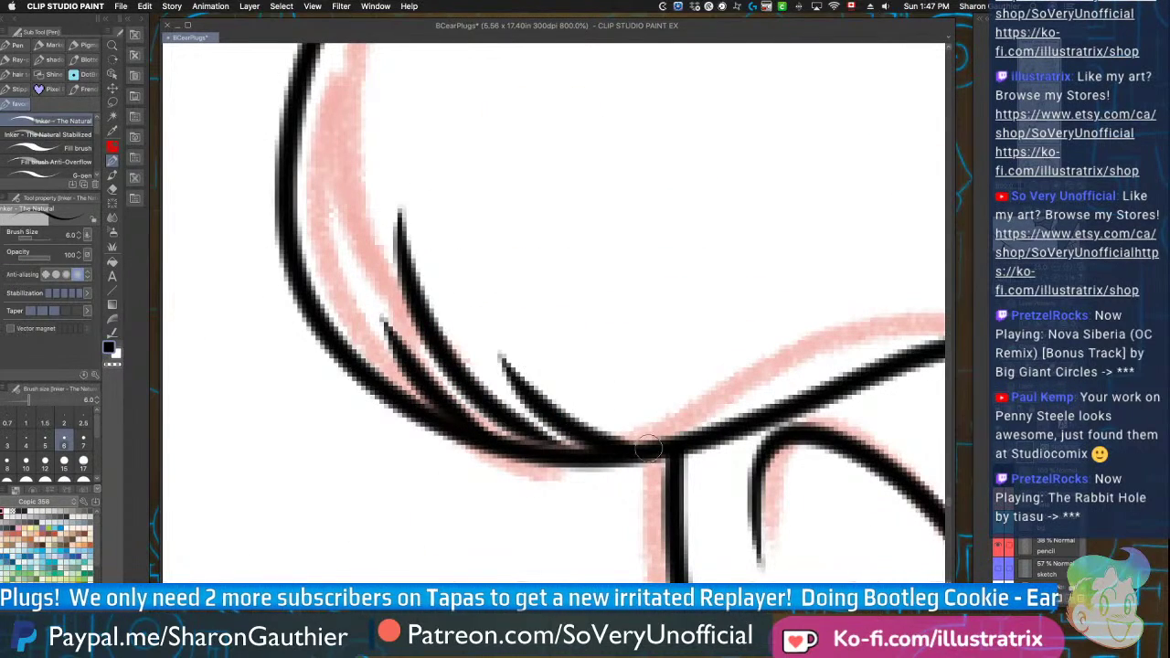
Ink the standing boy's forehead, cheek, jaw and neck lines in the "OH, THANKS!" panel with brush size 8
scroll(406, 350, down, 5)
scroll(333, 360, down, 5)
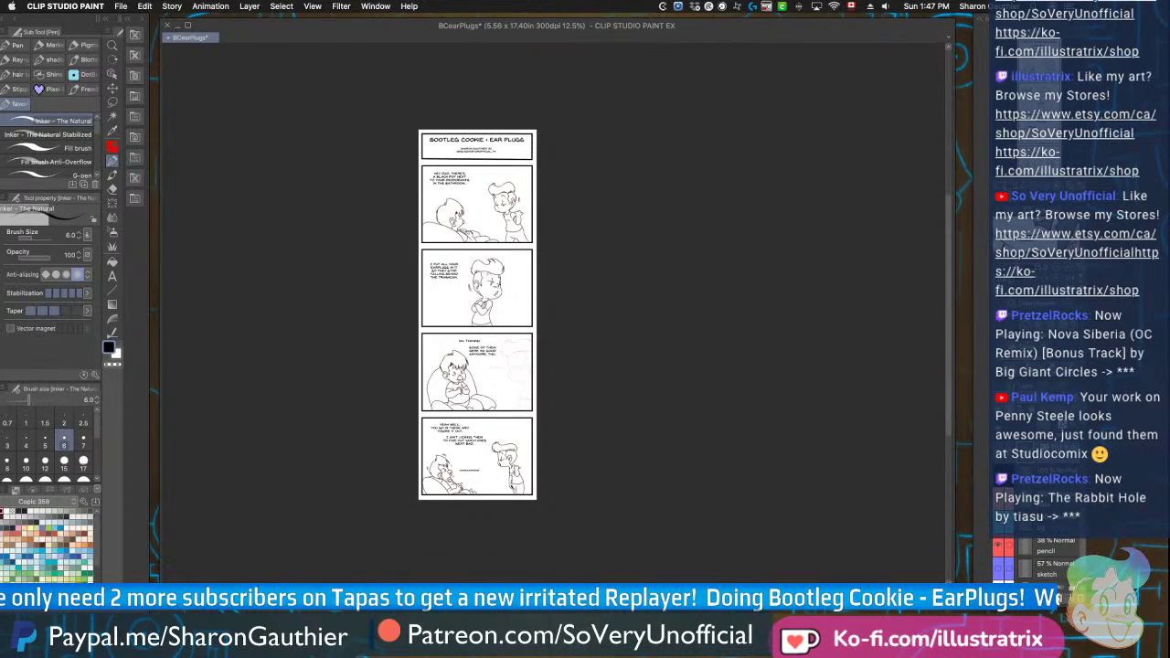
key(bracketright)
key(bracketright)
scroll(477, 354, up, 5)
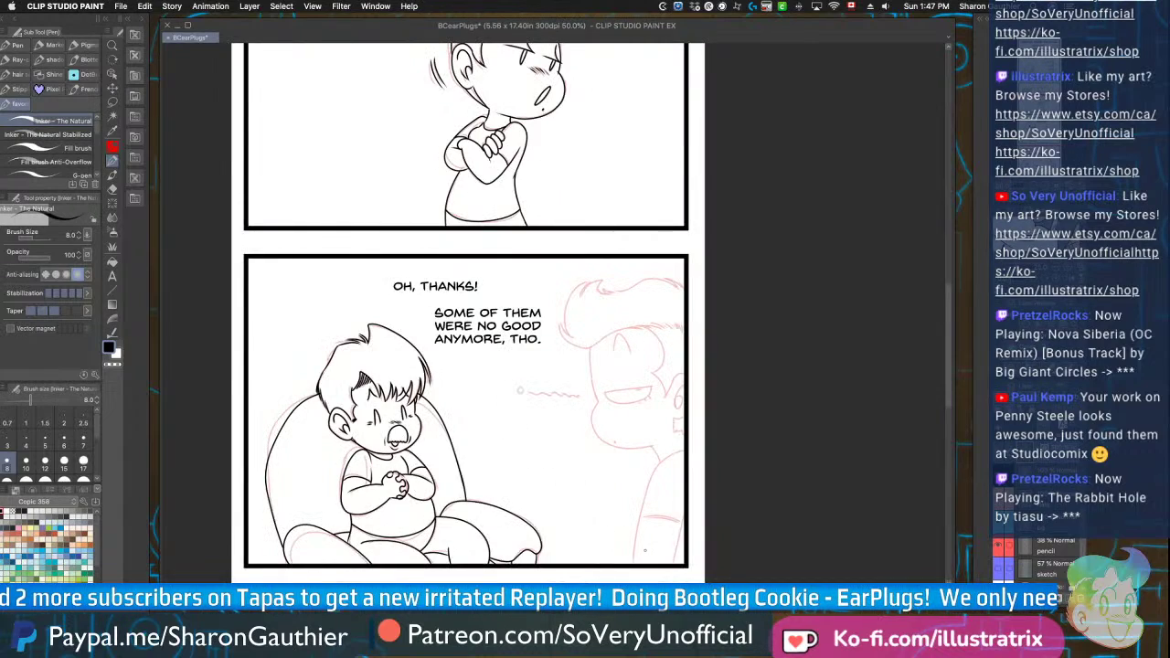
scroll(551, 322, up, 2)
drag(582, 253, 608, 410)
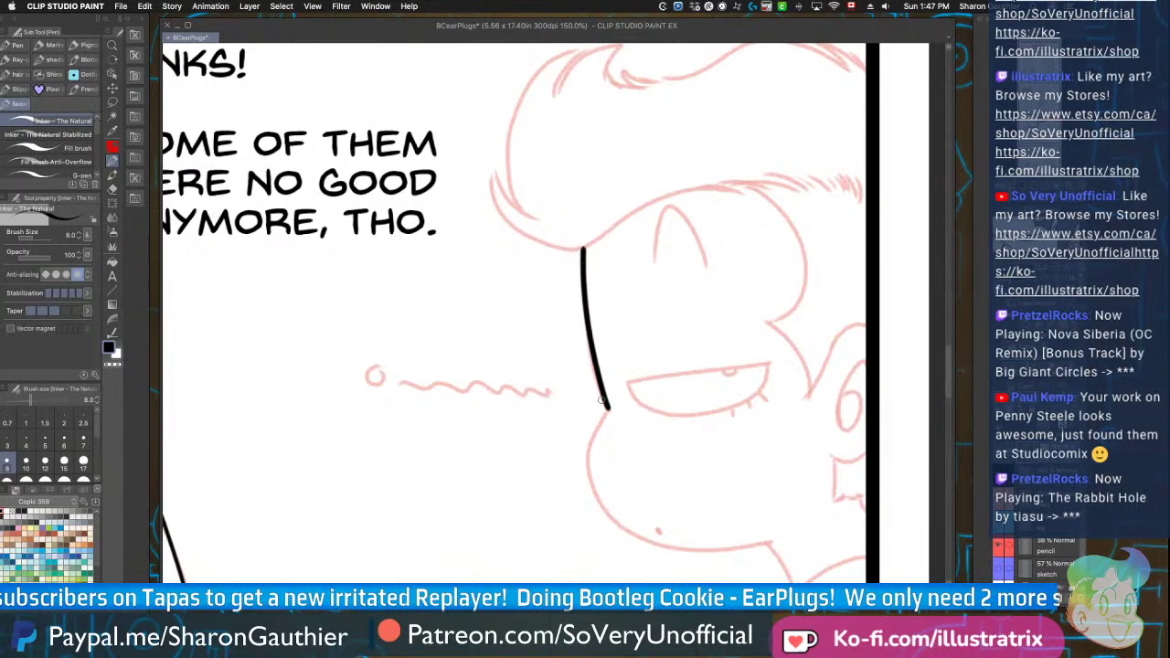
scroll(521, 261, down, 3)
scroll(553, 340, up, 3)
mouse_move(540, 259)
mouse_down()
mouse_move(524, 356)
mouse_move(710, 388)
mouse_move(731, 437)
mouse_up()
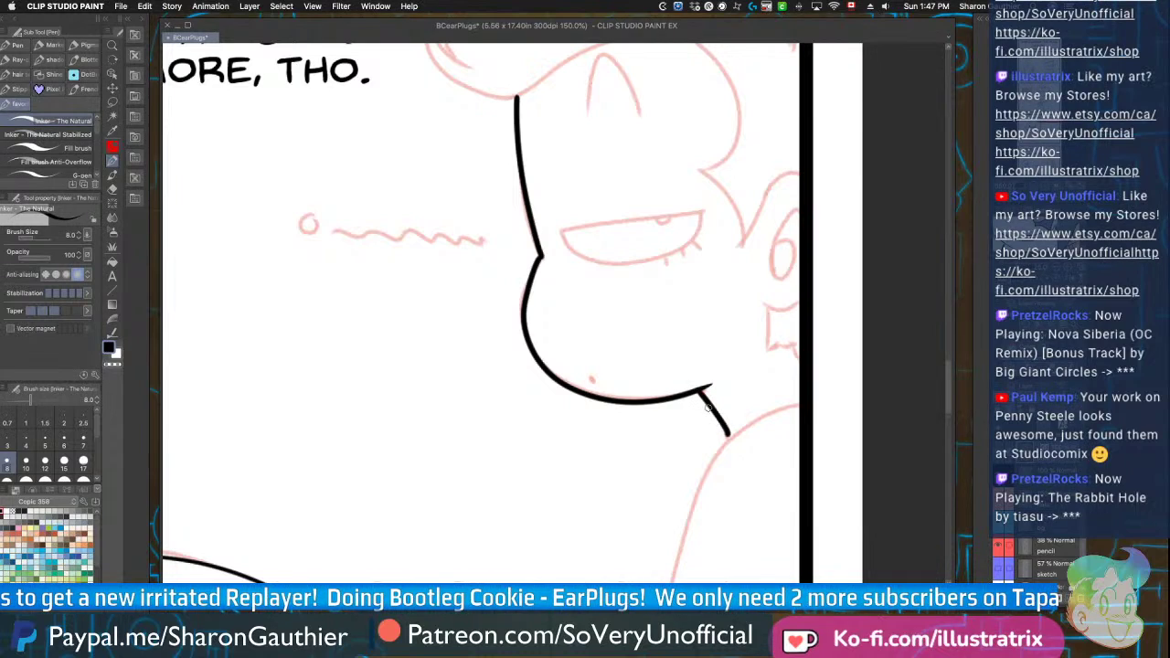
Ink the standing boy's shoulder, sleeve hem and arm lines beside the panel border, redoing the last short stroke
scroll(713, 420, down, 2)
scroll(722, 423, up, 2)
mouse_move(775, 335)
mouse_down()
mouse_move(697, 489)
mouse_move(691, 558)
mouse_up()
drag(784, 462, 763, 557)
drag(784, 473, 644, 476)
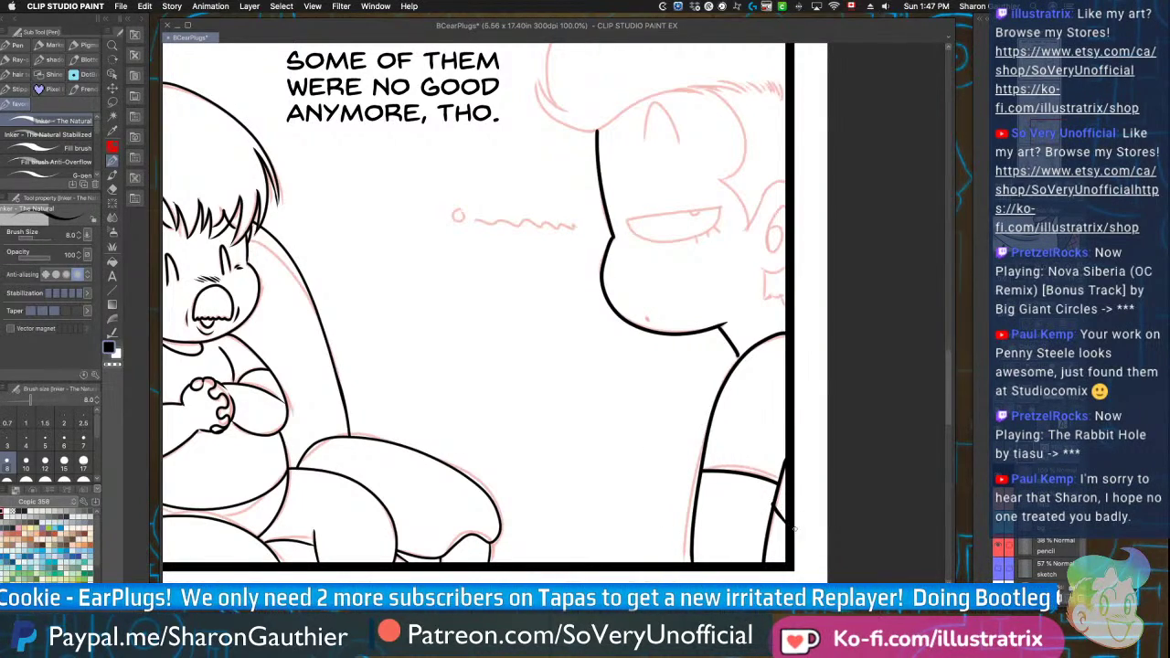
key(super+z)
drag(775, 509, 794, 532)
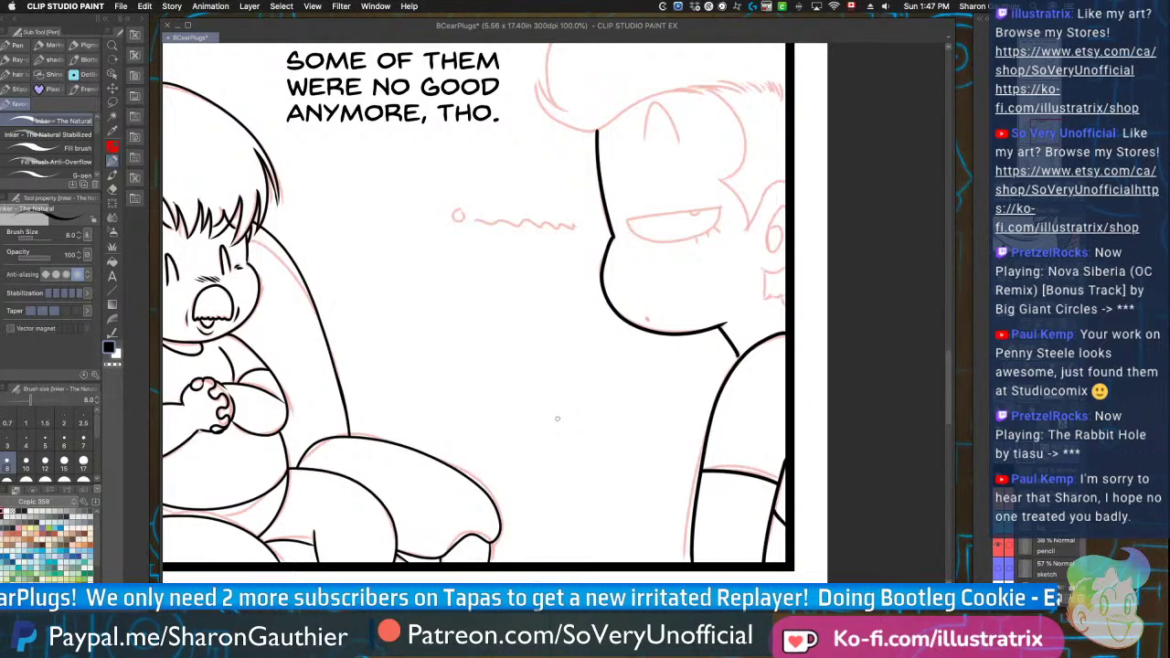
Extend the neck line's lower end to meet the shoulder contour by moving its vector control point
scroll(736, 364, up, 4)
click(112, 331)
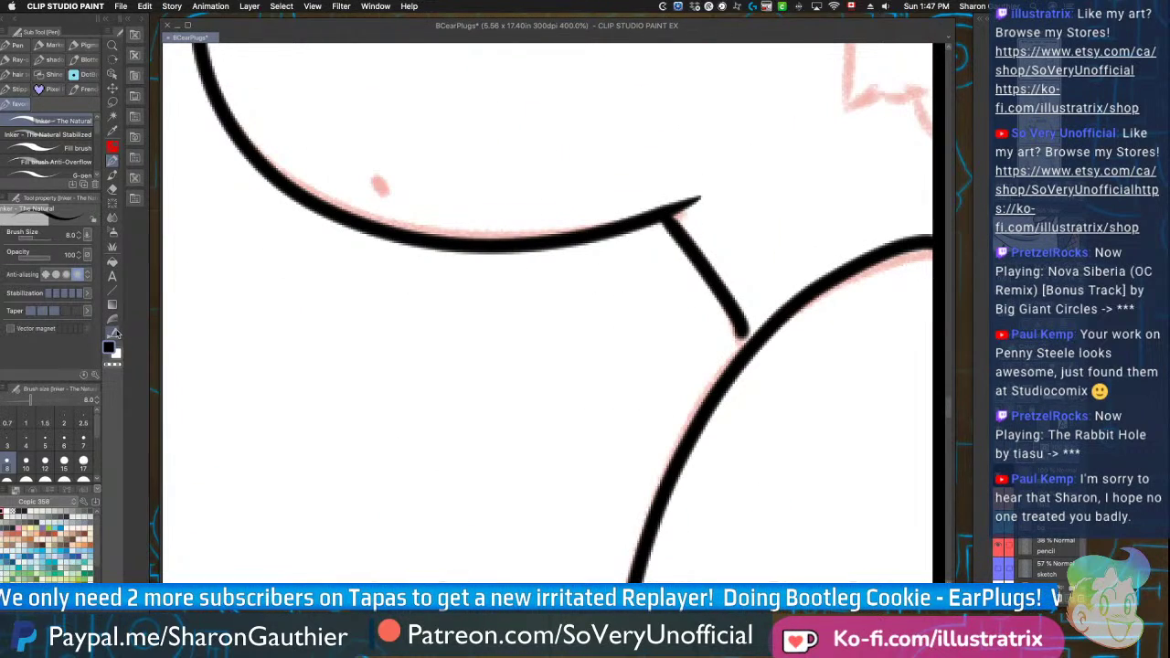
click(53, 68)
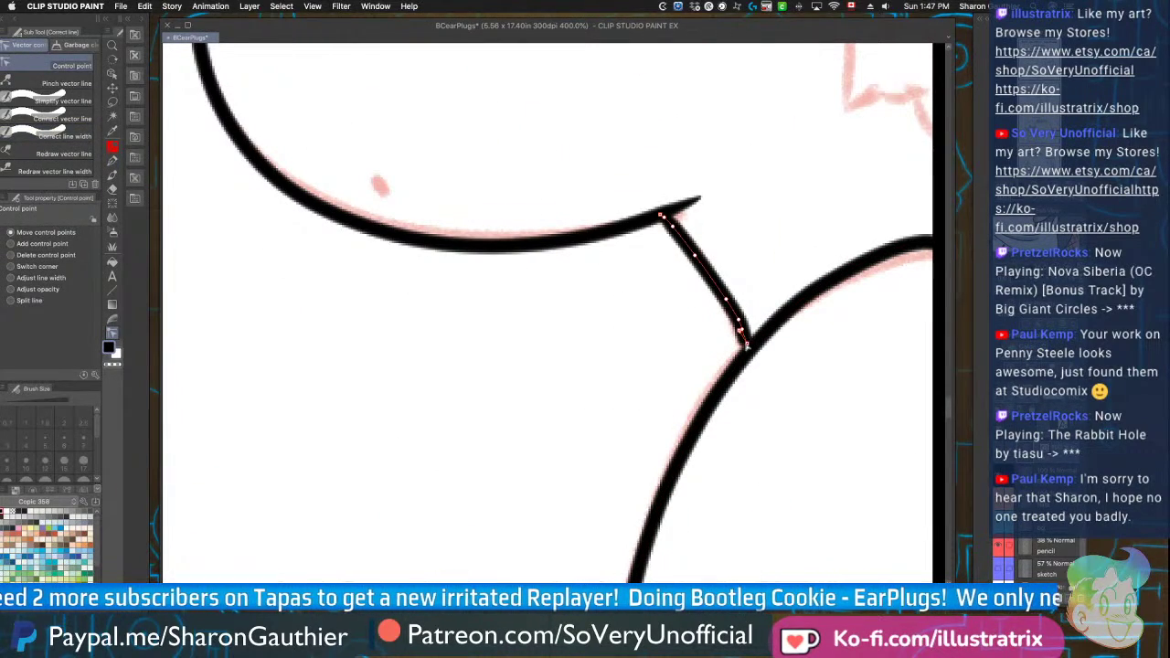
scroll(570, 472, down, 6)
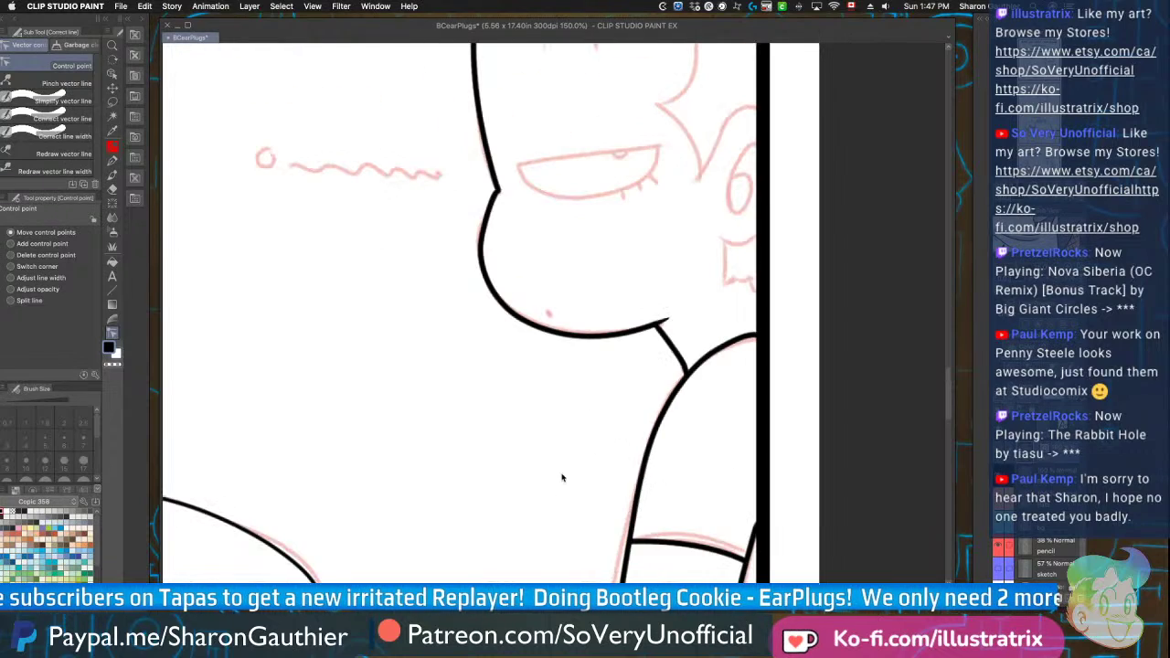
Ink the standing boy's ear with its inner curl and the curved hairline running from the quiff down to the ear
click(113, 160)
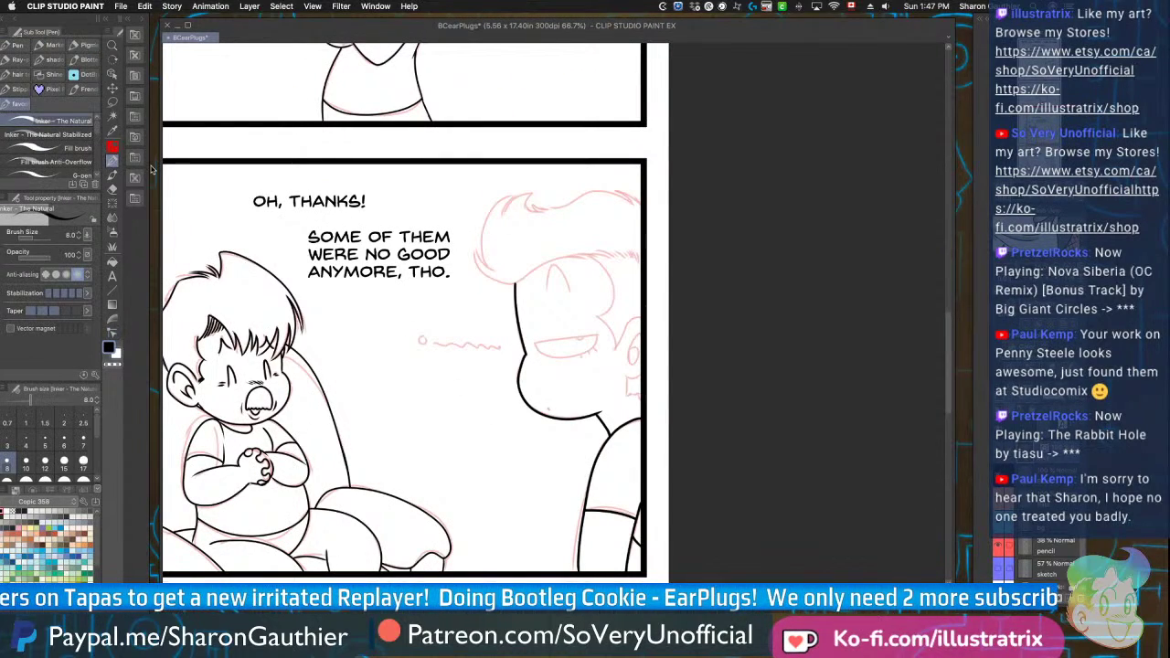
scroll(607, 316, up, 4)
mouse_move(651, 390)
mouse_down()
mouse_move(687, 322)
mouse_move(709, 317)
mouse_up()
drag(649, 486, 710, 499)
mouse_move(706, 370)
mouse_down()
mouse_move(678, 453)
mouse_move(692, 468)
mouse_up()
mouse_move(555, 137)
mouse_down()
mouse_move(593, 316)
mouse_move(640, 421)
mouse_up()
scroll(370, 322, down, 3)
scroll(560, 331, up, 5)
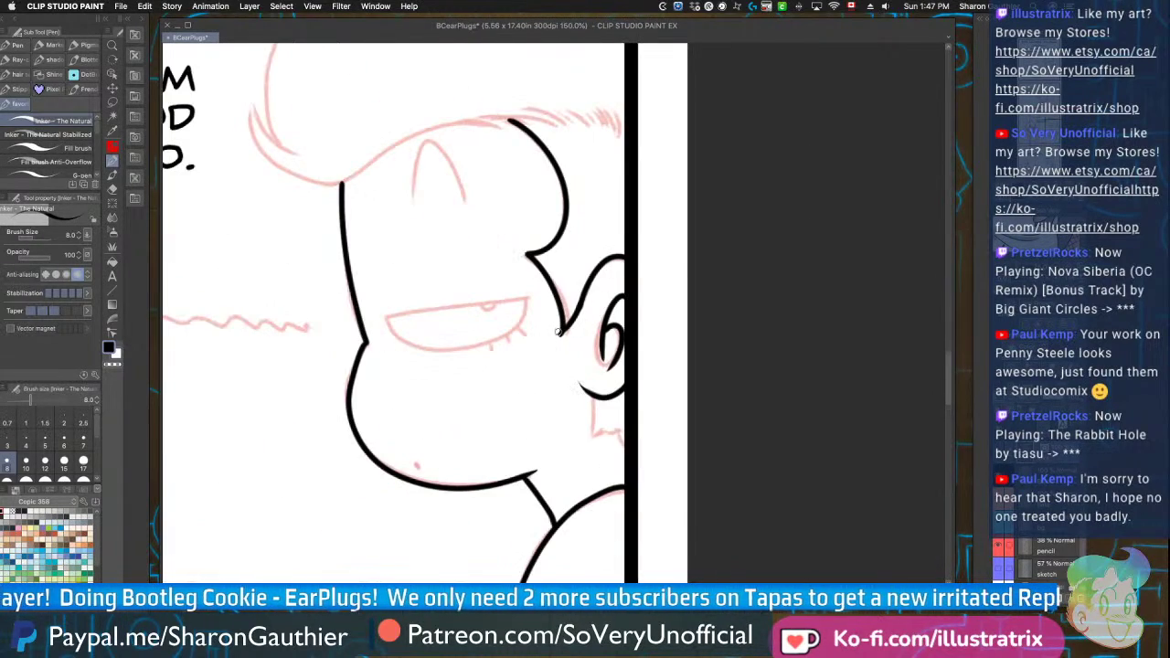
Ink the sideburn below the standing boy's ear with a jagged row of short strokes along its lower edge
scroll(601, 410, down, 4)
scroll(601, 409, up, 4)
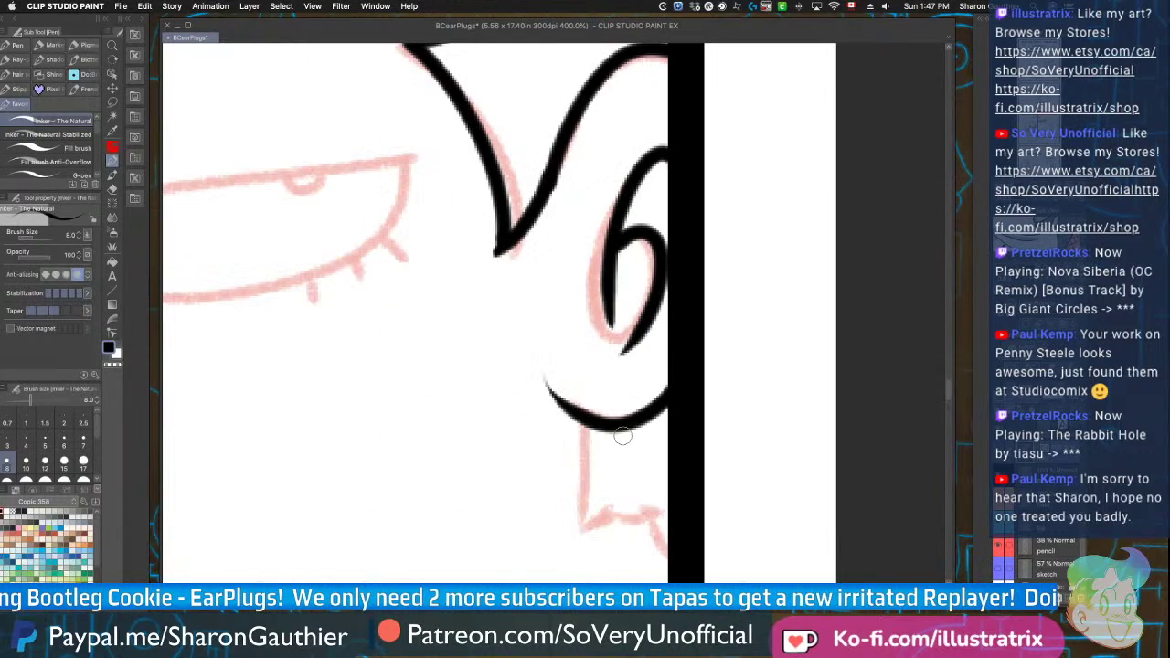
drag(587, 424, 583, 547)
drag(635, 517, 611, 547)
mouse_move(652, 514)
mouse_down()
mouse_move(629, 547)
mouse_move(649, 547)
mouse_up()
scroll(627, 497, down, 3)
scroll(611, 484, down, 2)
scroll(585, 471, up, 4)
scroll(561, 459, down, 4)
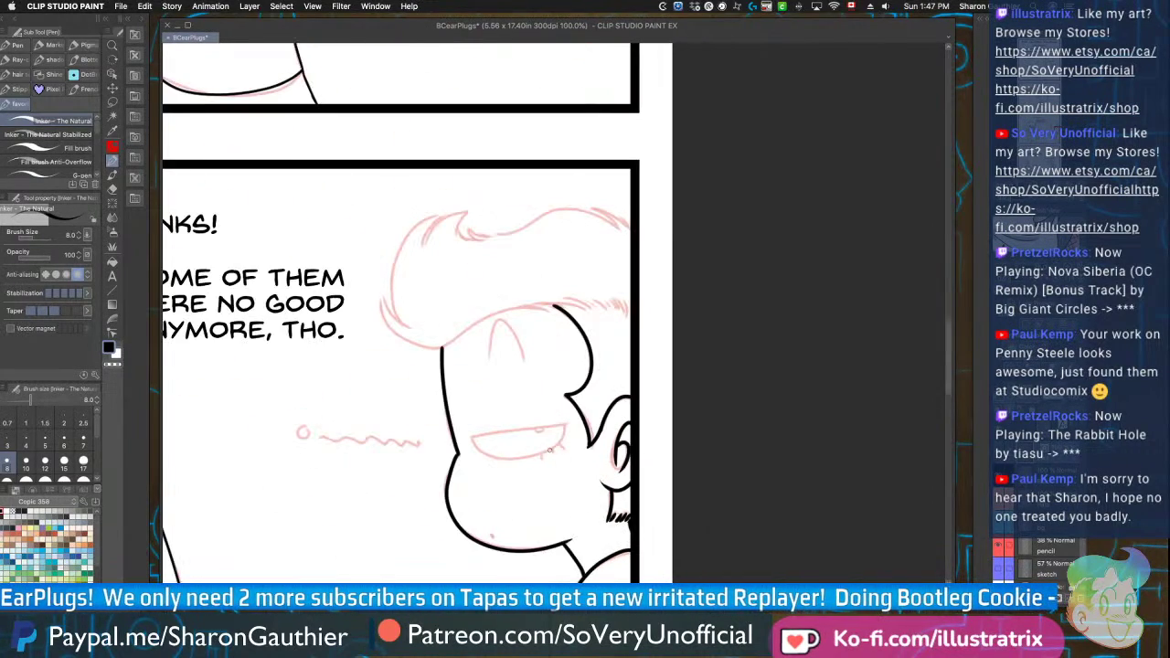
Ink the arched eyebrow, the short hair strokes above the ear and the quiff's lower edge up to its front tip
scroll(465, 302, up, 2)
mouse_move(562, 400)
mouse_down()
mouse_move(554, 386)
mouse_move(494, 407)
mouse_up()
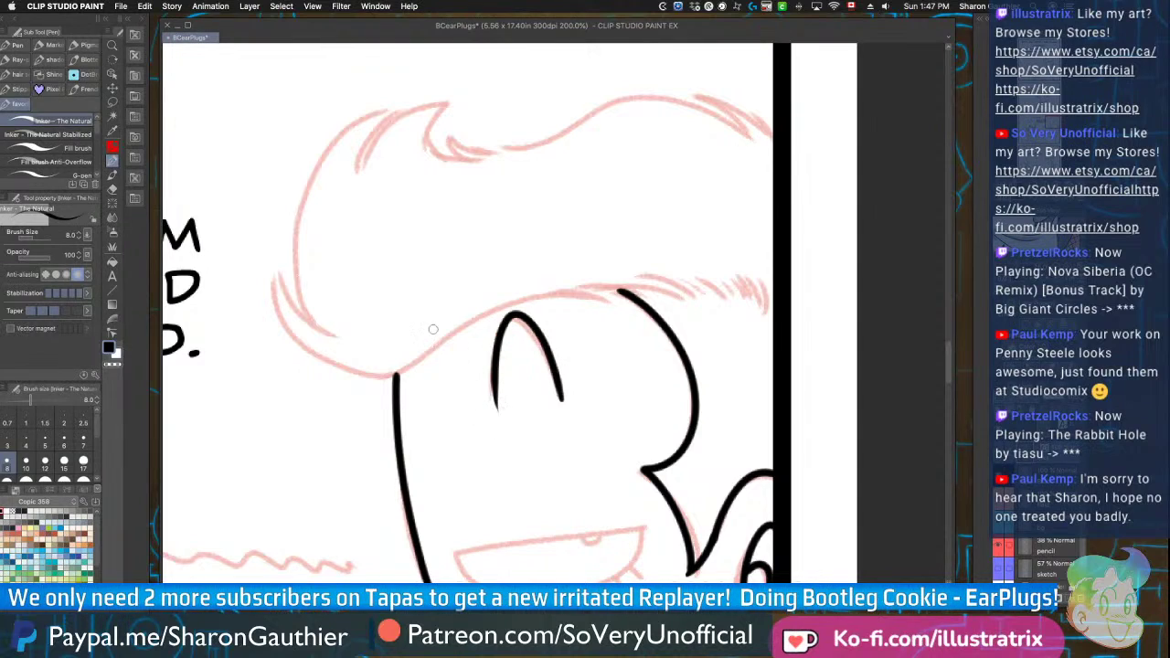
mouse_move(757, 310)
mouse_down()
mouse_move(743, 272)
mouse_move(633, 283)
mouse_up()
drag(501, 318, 274, 271)
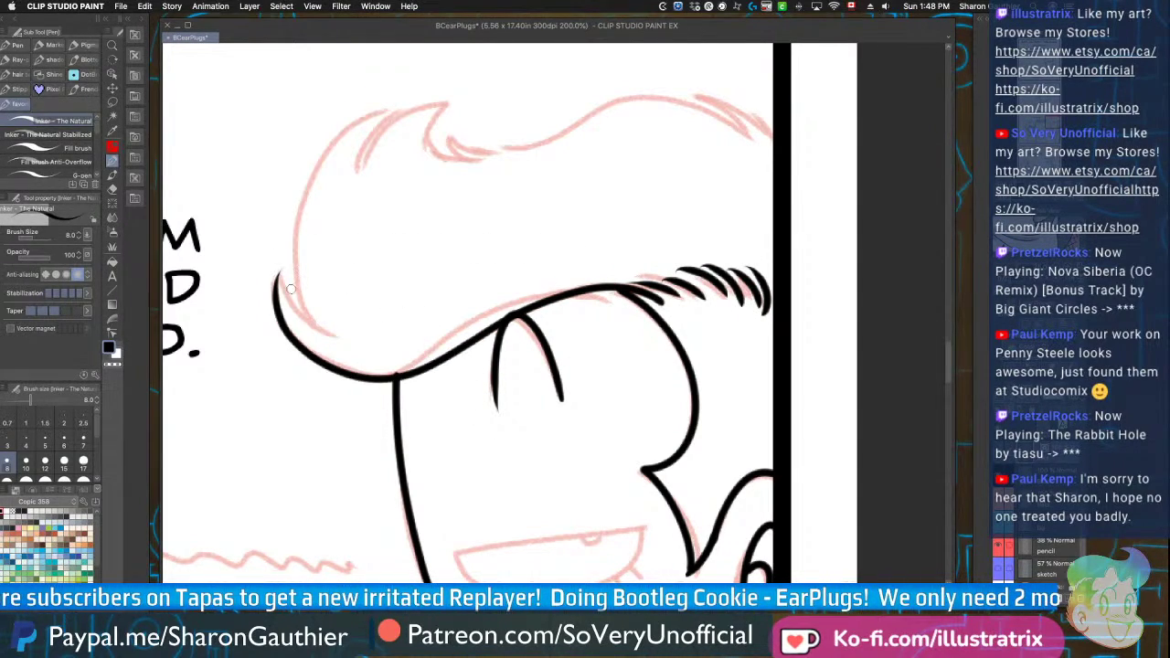
Ink the quiff's front and top contour, including the curled tip and the tapered strands along its edge
drag(333, 334, 273, 263)
drag(331, 336, 370, 123)
mouse_move(353, 180)
mouse_down()
mouse_move(384, 117)
mouse_move(342, 134)
mouse_up()
drag(357, 173, 457, 105)
mouse_move(468, 163)
mouse_down()
mouse_move(452, 106)
mouse_move(429, 114)
mouse_move(474, 104)
mouse_up()
drag(747, 110, 769, 142)
mouse_move(693, 97)
mouse_down()
mouse_move(752, 144)
mouse_move(660, 96)
mouse_move(524, 151)
mouse_move(472, 140)
mouse_move(478, 161)
mouse_move(462, 130)
mouse_up()
scroll(455, 317, down, 4)
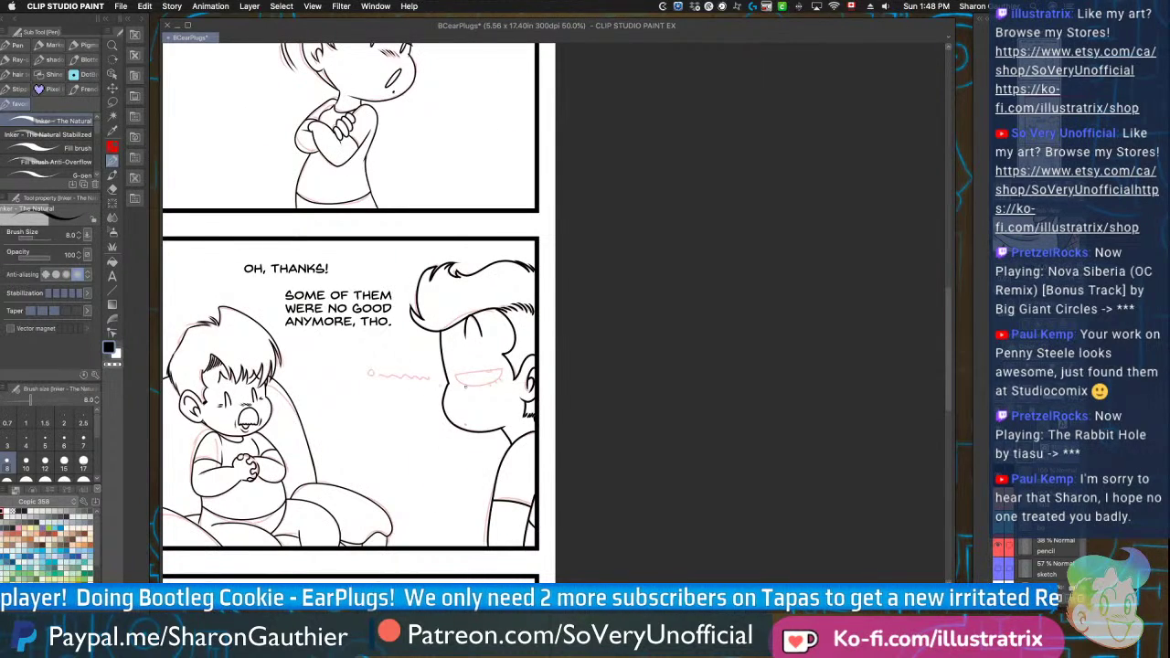
Ink the standing boy's half-closed eye with its pupil and lower lashes, plus the small dot on his chin
scroll(484, 386, up, 1)
key(asciicircum)
key(asciicircum)
scroll(407, 318, up, 3)
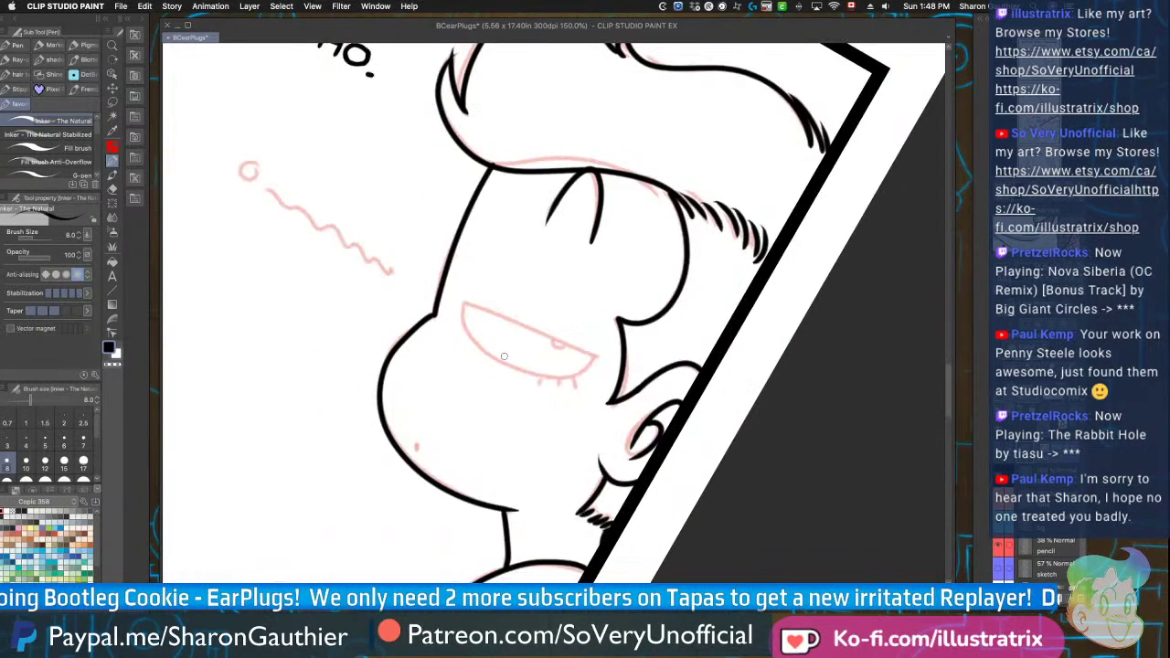
scroll(504, 357, up, 5)
mouse_move(634, 357)
mouse_down()
mouse_move(273, 213)
mouse_move(297, 311)
mouse_move(427, 393)
mouse_move(583, 408)
mouse_move(611, 342)
mouse_move(635, 358)
mouse_up()
mouse_move(573, 416)
mouse_down()
mouse_move(574, 448)
mouse_move(531, 413)
mouse_move(477, 432)
mouse_up()
mouse_move(545, 327)
mouse_down()
mouse_move(516, 321)
mouse_move(528, 333)
mouse_up()
key(super+alt+0)
scroll(446, 455, up, 2)
click(454, 440)
scroll(454, 450, down, 2)
Ink the wavy line and small circle in front of the boy's face with brush size 5, redoing the first attempt
key(minus)
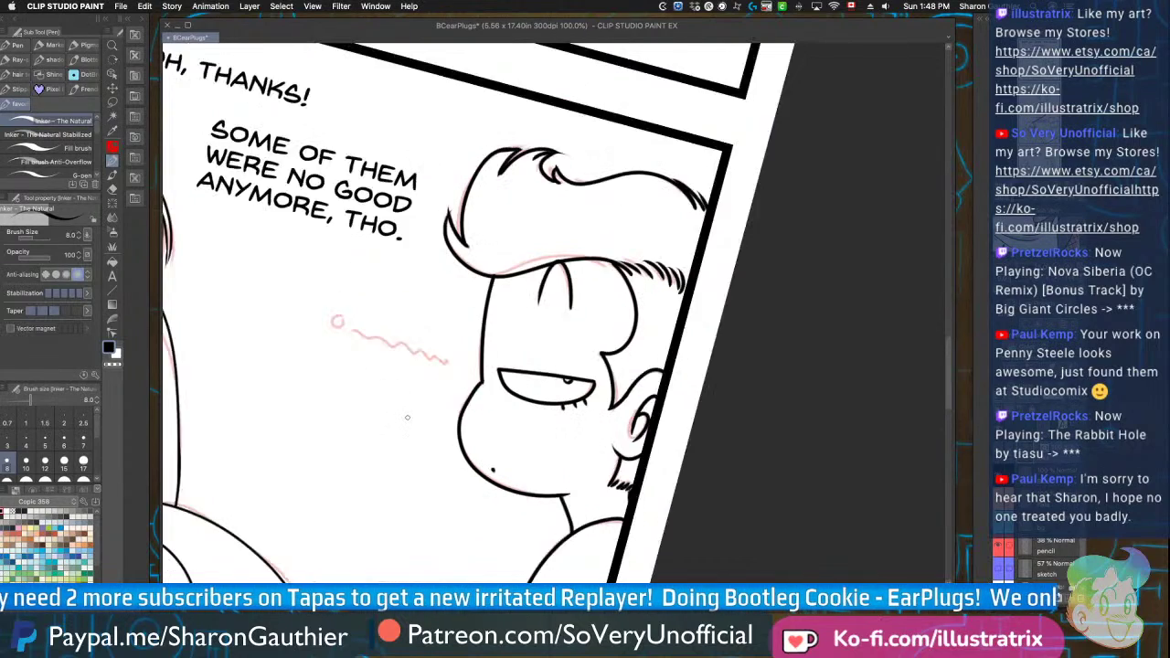
scroll(408, 417, up, 2)
drag(451, 374, 404, 372)
key(ctrl+z)
click(45, 442)
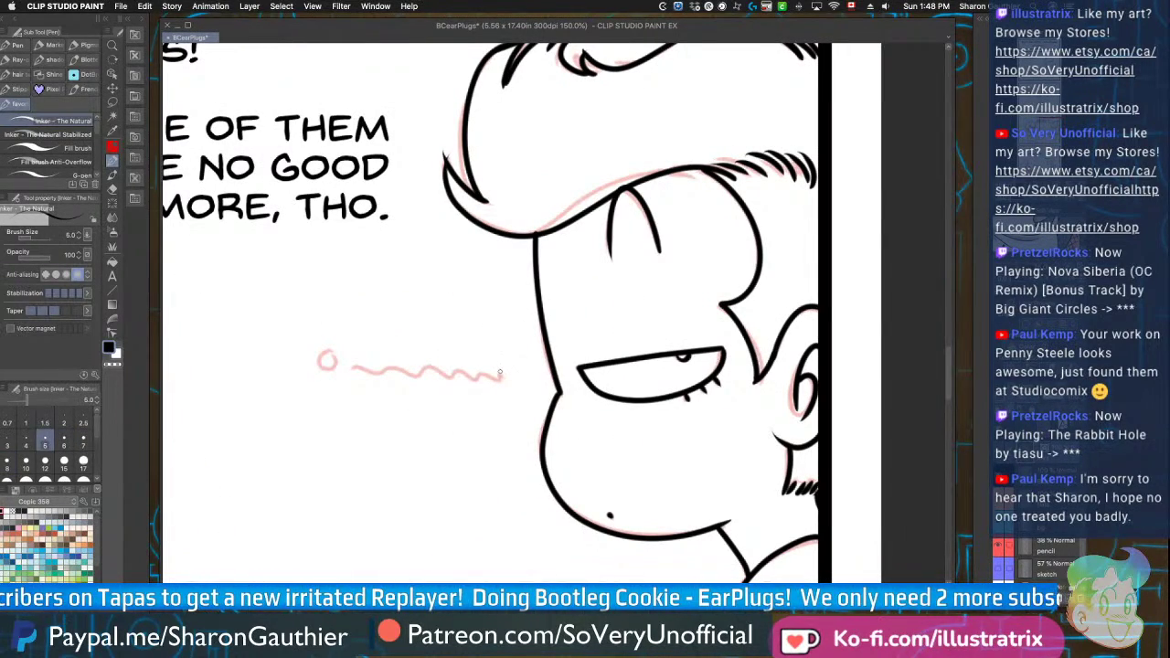
drag(510, 376, 374, 375)
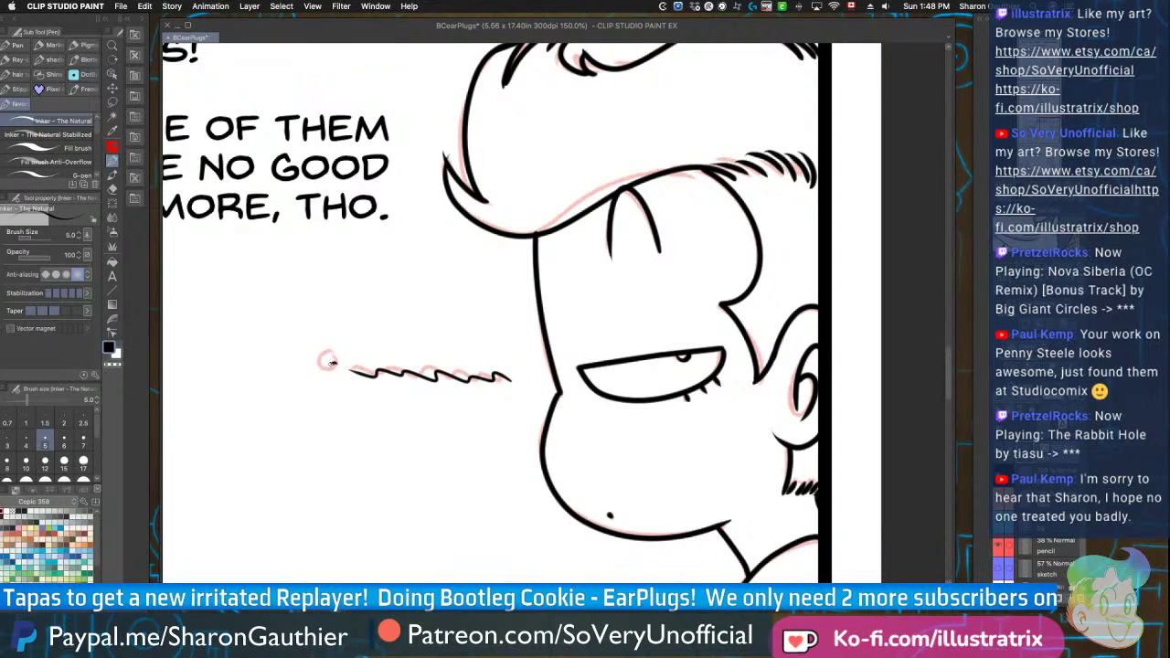
scroll(405, 423, down, 5)
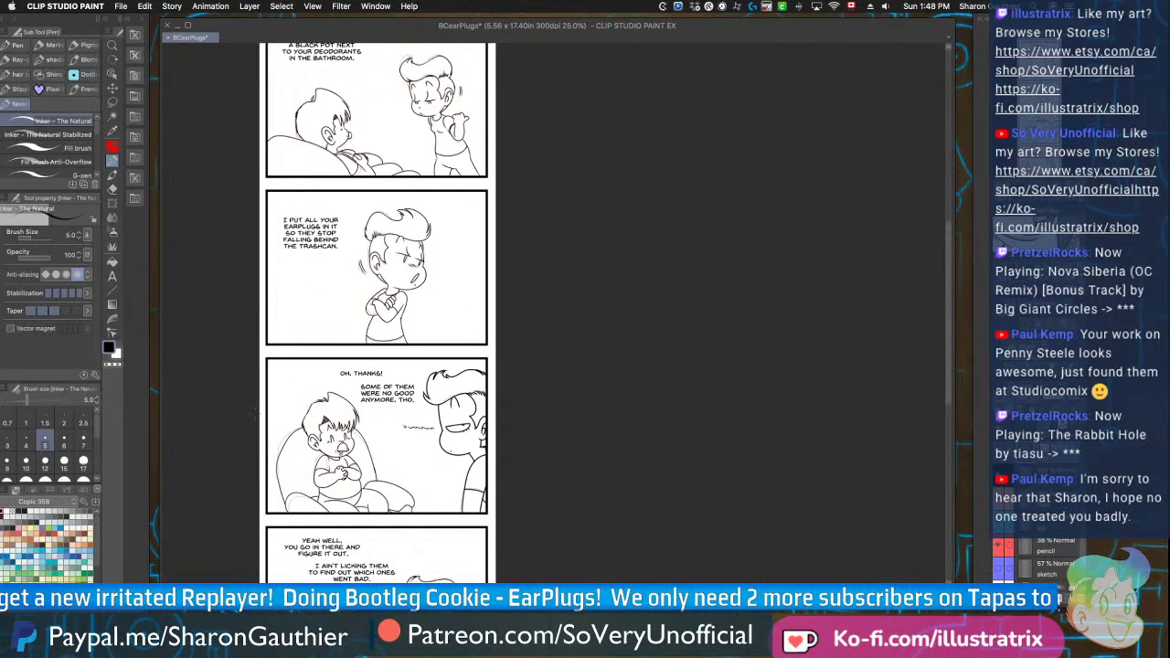
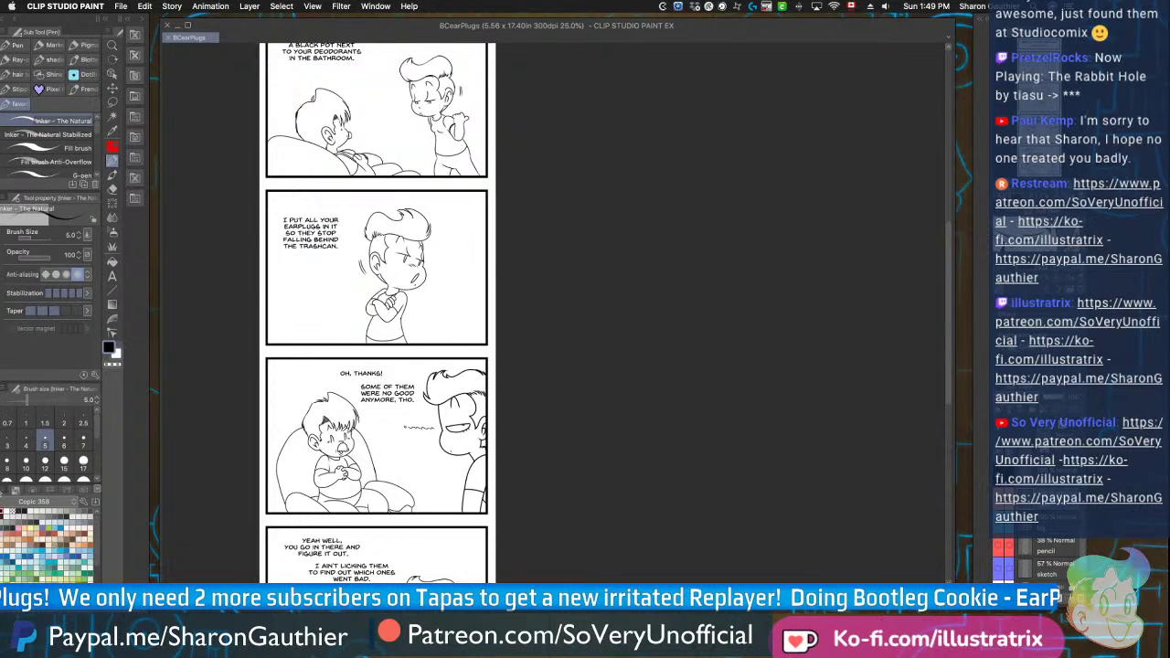
Switch the colour set to Bootleg Cookie Set and choose the reddish brown hair colour
click(16, 504)
click(27, 502)
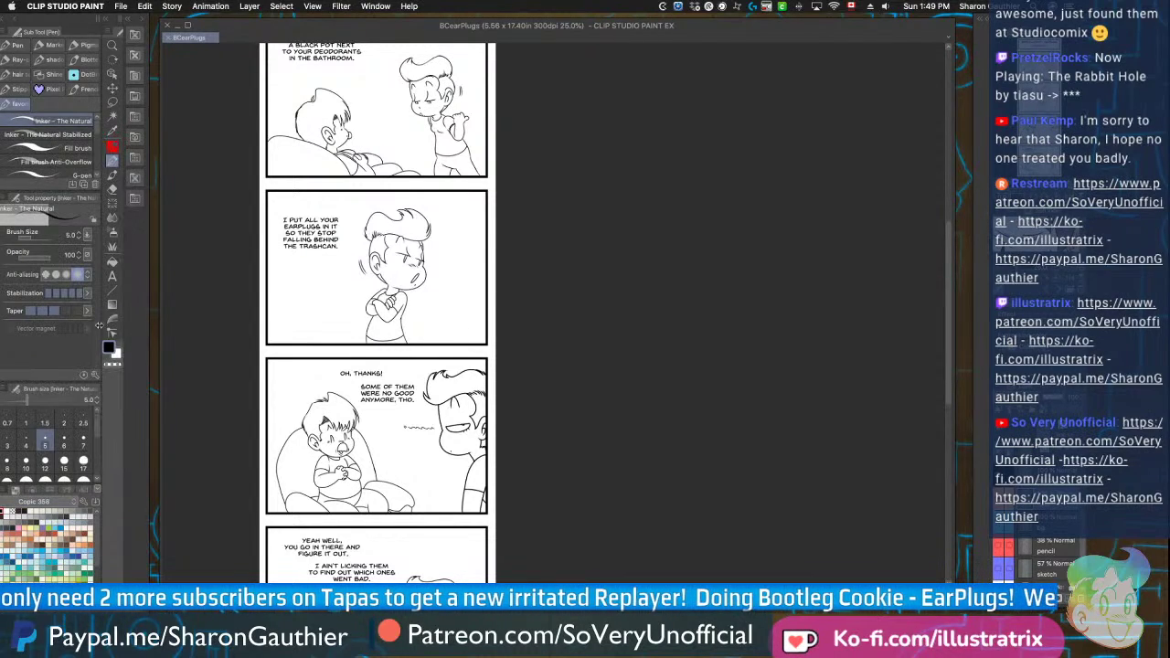
click(28, 502)
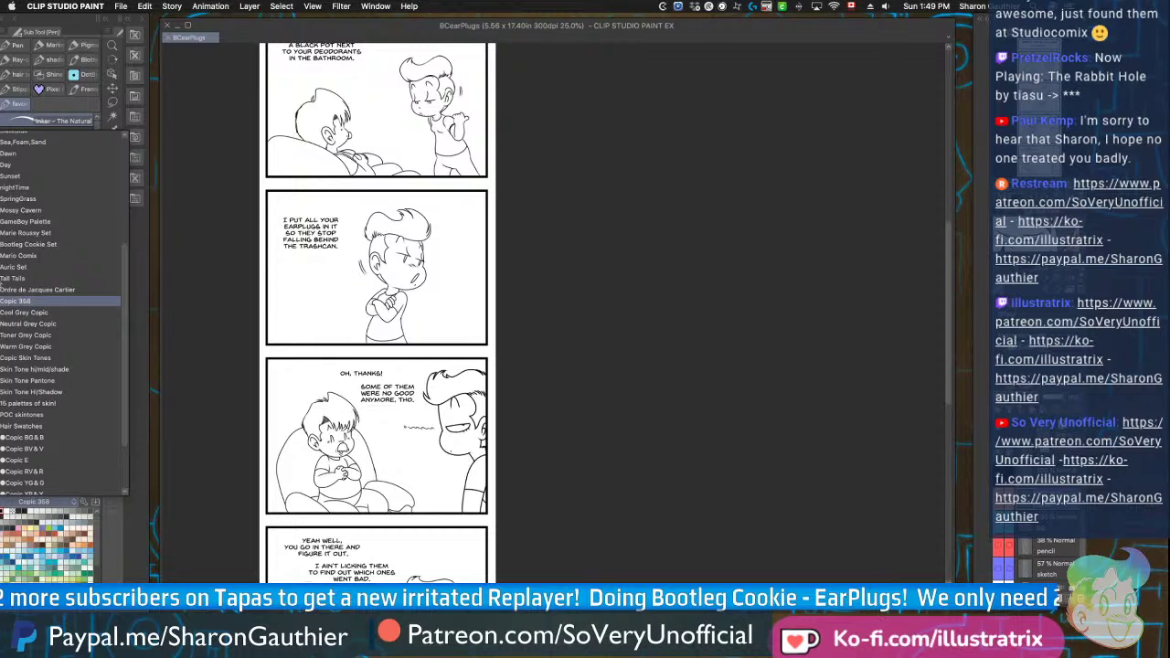
click(27, 244)
key(x)
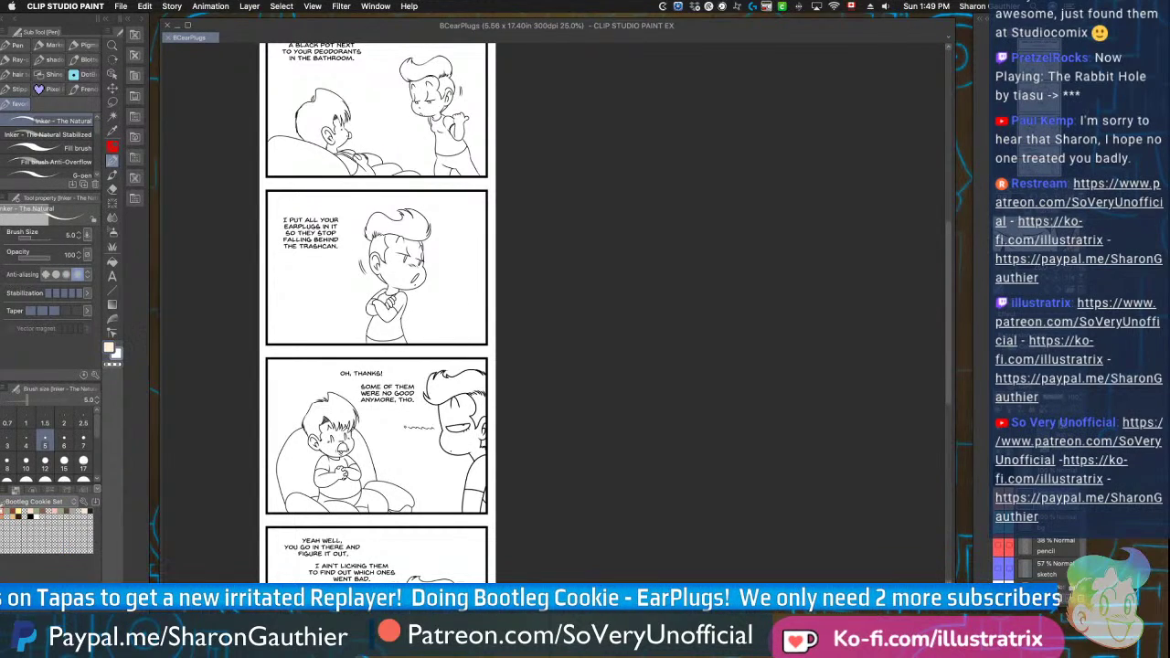
click(13, 511)
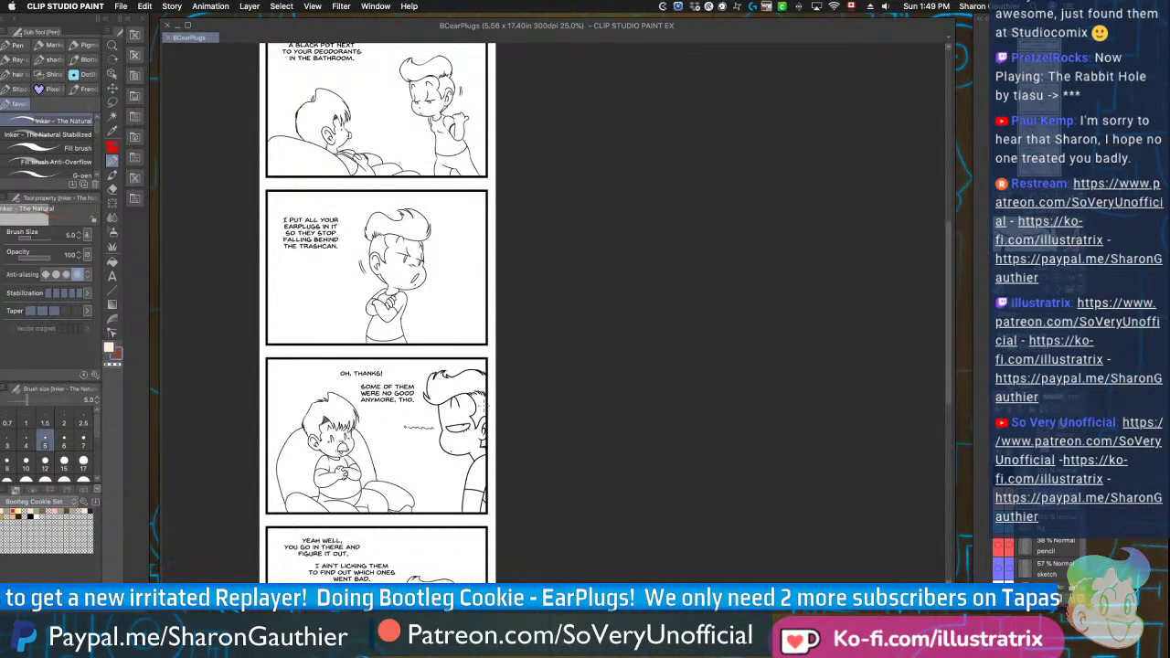
Fill the standing boy's quiff, side hair and sideburn in the "OH, THANKS!" panel with reddish brown
scroll(472, 414, up, 3)
key(g)
click(494, 393)
click(504, 492)
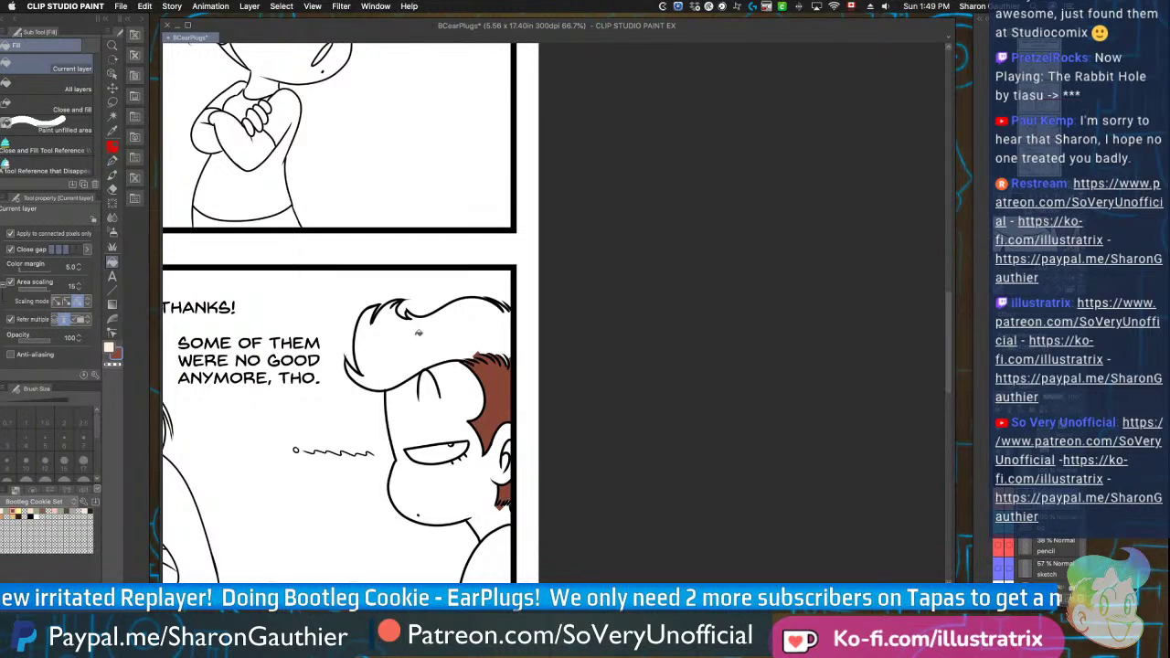
click(417, 330)
Touch up the unfilled gaps at the tips of the boy's brown hair with Lasso fill
scroll(467, 355, up, 4)
key(m)
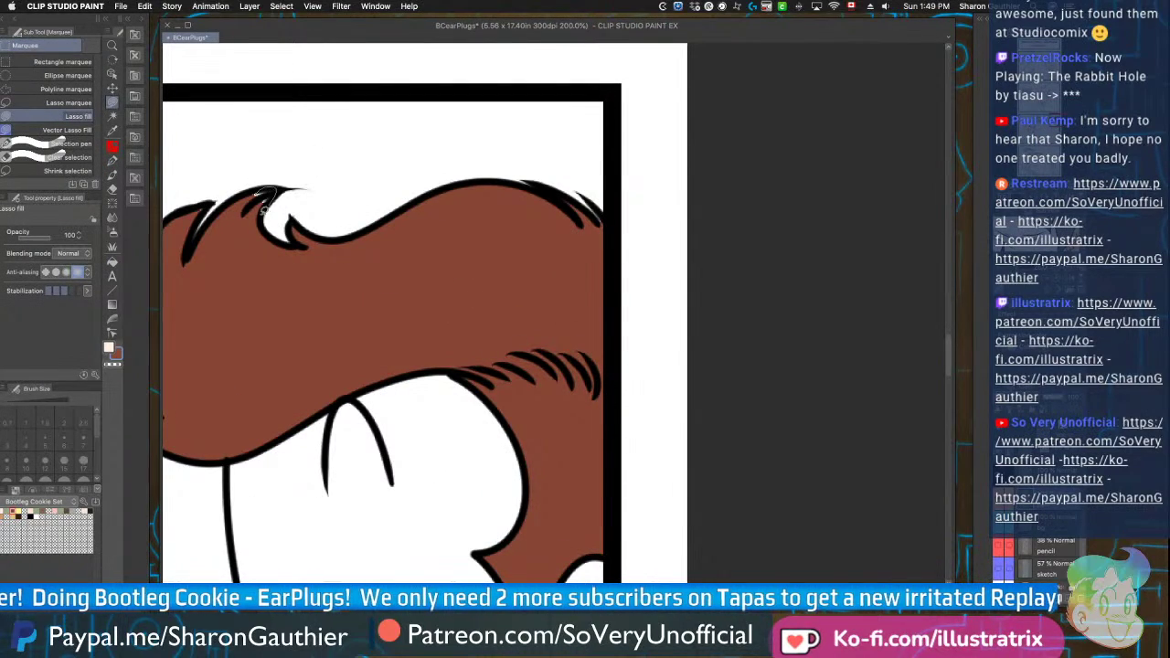
scroll(302, 280, down, 2)
scroll(251, 241, up, 2)
scroll(204, 250, down, 2)
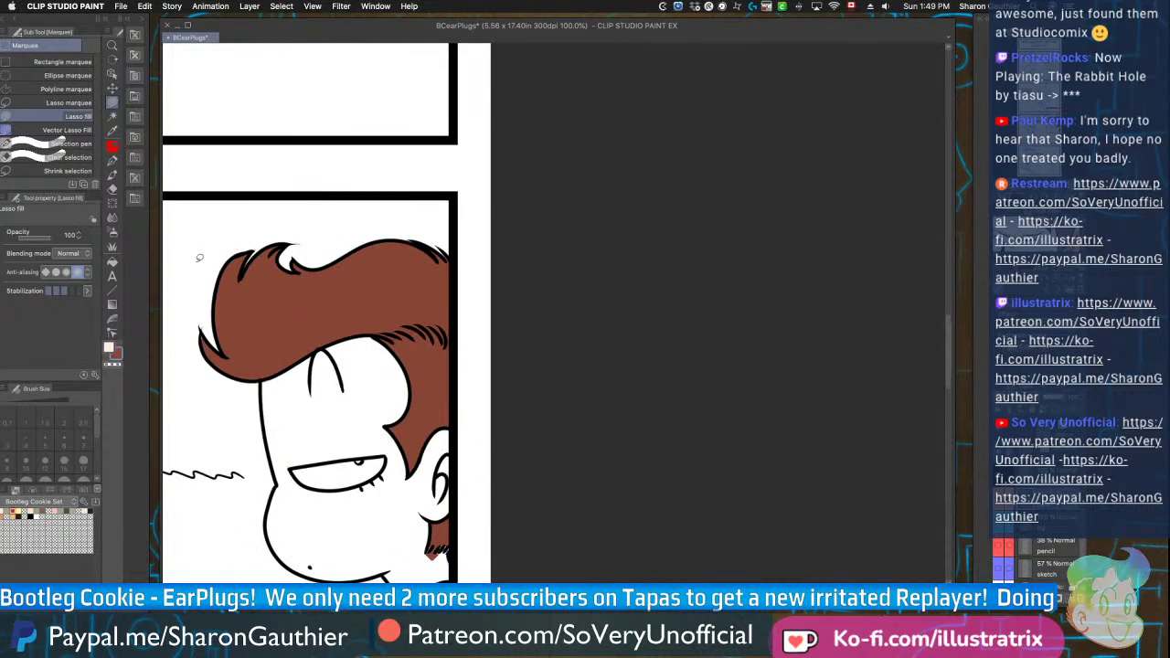
scroll(203, 325, up, 2)
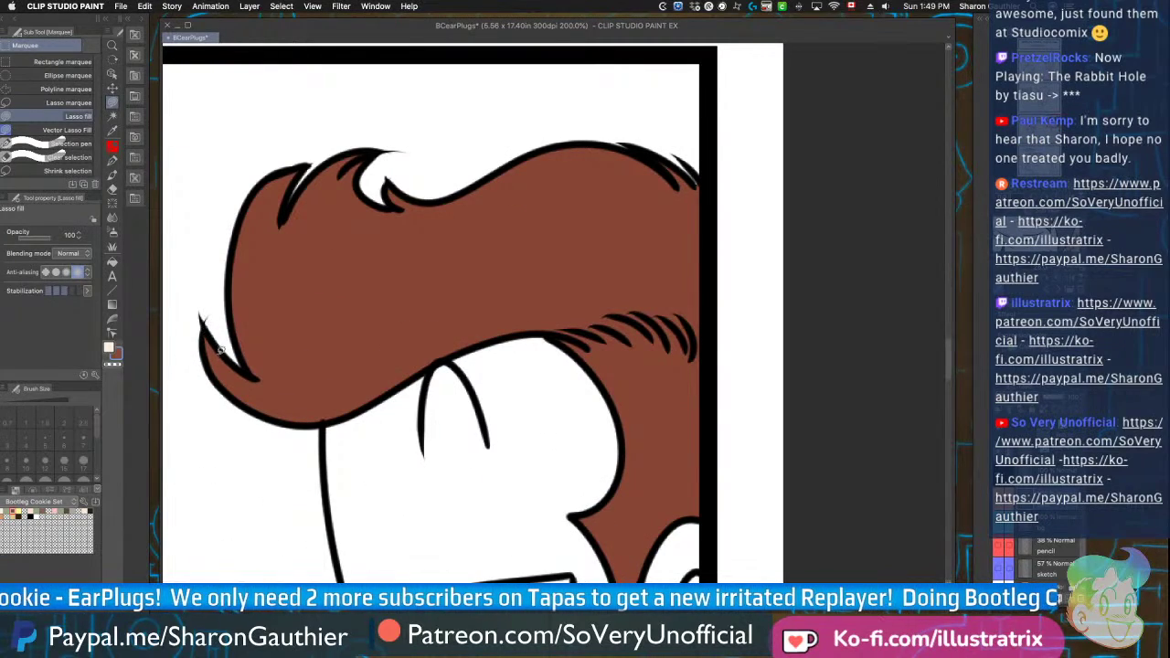
scroll(356, 325, down, 2)
scroll(502, 472, up, 4)
mouse_move(441, 448)
mouse_down()
mouse_move(458, 478)
mouse_move(514, 472)
mouse_up()
scroll(432, 363, down, 4)
Fill the standing boy's face, ear and neck with the light skin tone, touching up with Lasso fill
key(g)
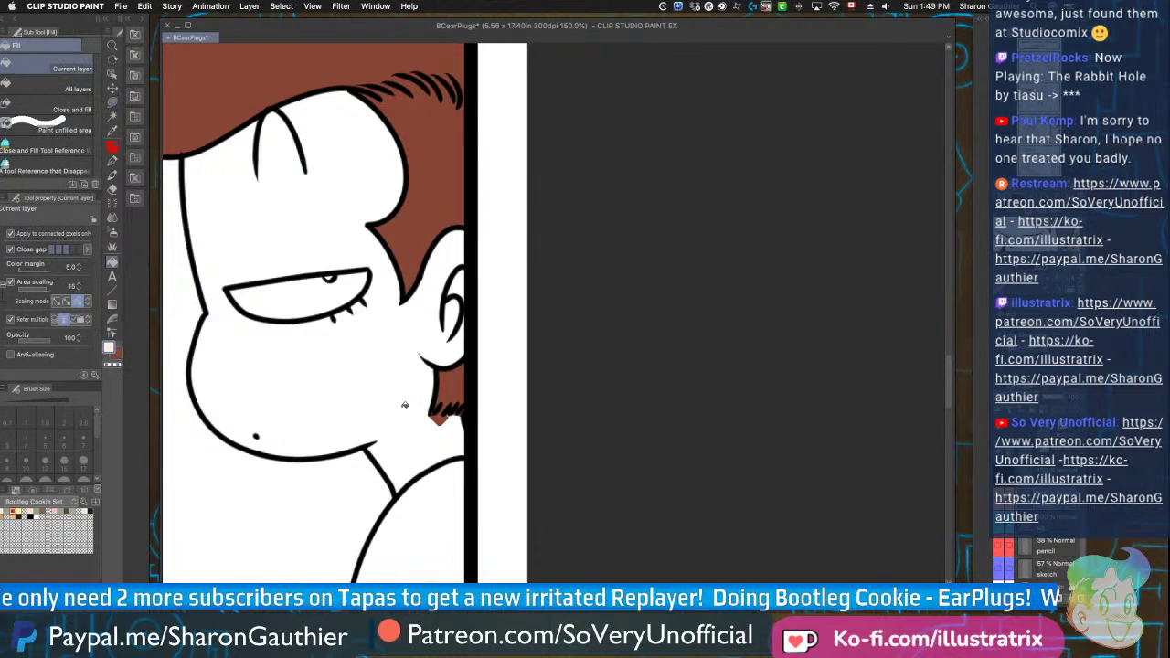
click(406, 399)
key(m)
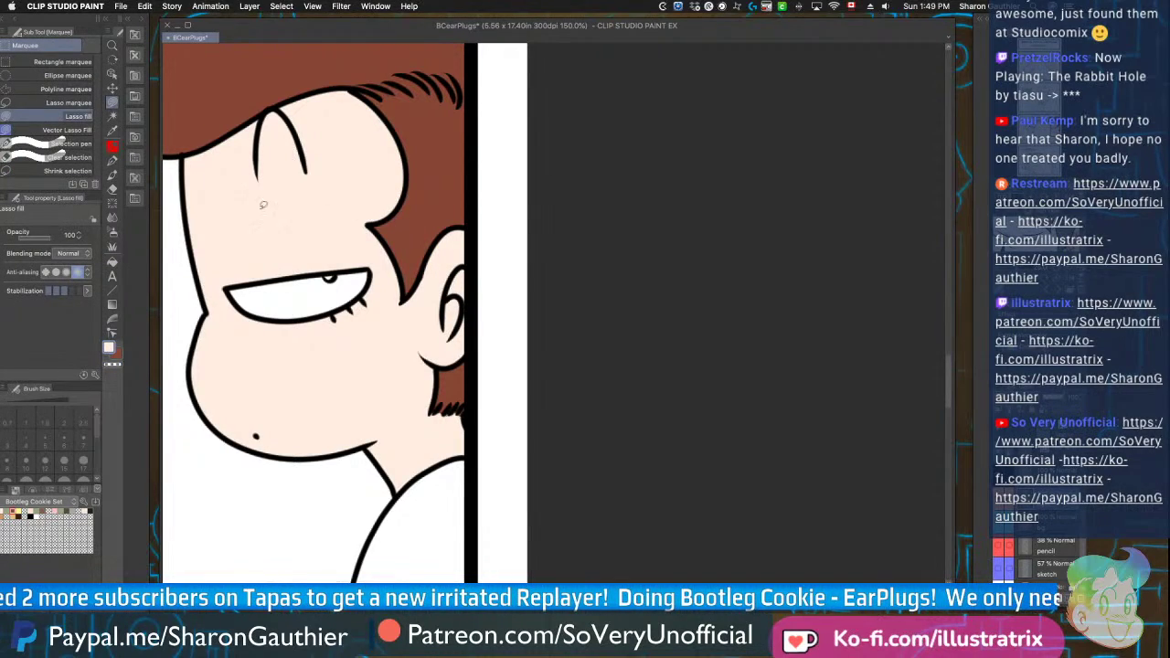
mouse_move(223, 266)
mouse_down()
mouse_move(361, 236)
mouse_move(311, 239)
mouse_up()
Fill the face, ear, hand and arms of the standing boy in the last panel with the light skin tone
scroll(439, 462, down, 5)
scroll(406, 446, up, 2)
key(g)
scroll(405, 445, down, 3)
scroll(405, 445, up, 4)
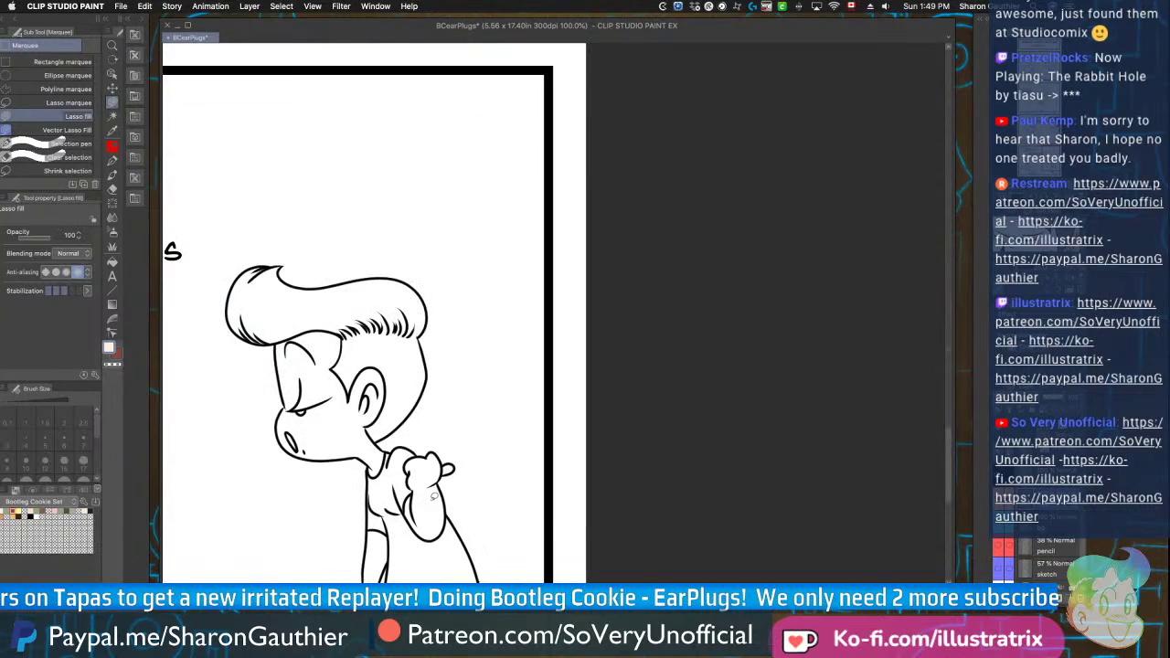
click(327, 426)
key(m)
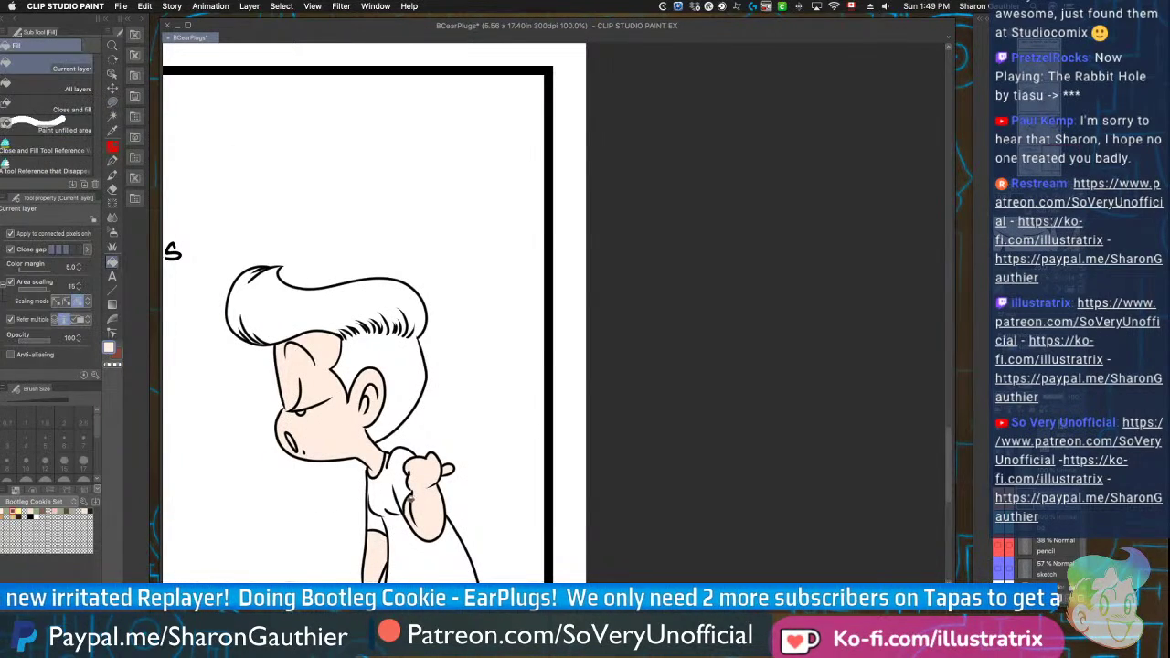
scroll(377, 544, up, 6)
scroll(422, 517, down, 8)
scroll(436, 442, up, 4)
scroll(419, 517, down, 2)
scroll(418, 517, down, 4)
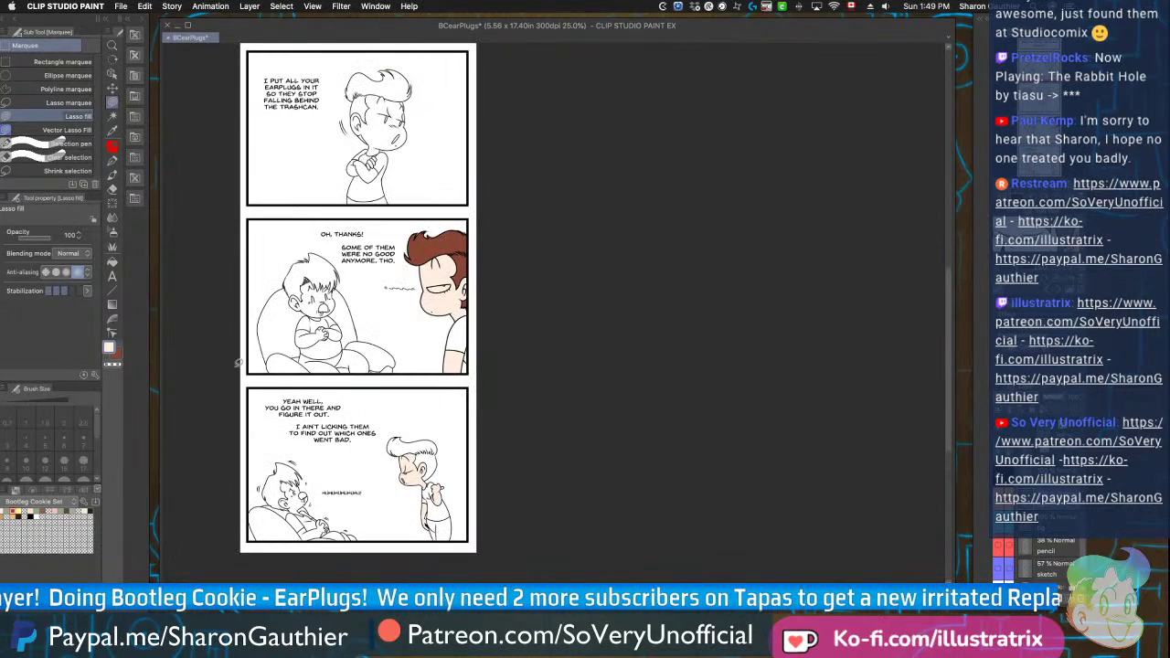
Fill the arms, fingers, face and neck of the boy in the "I PUT ALL YOUR EARPLUGS" panel with the light skin tone
scroll(312, 211, up, 6)
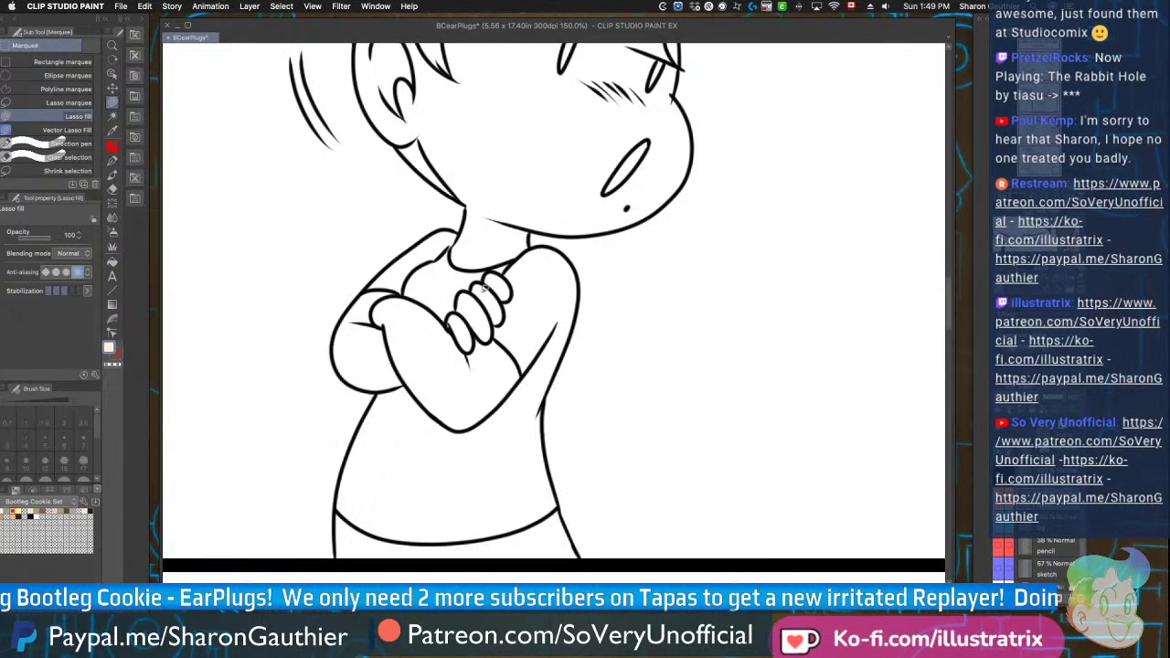
key(g)
click(455, 352)
click(359, 314)
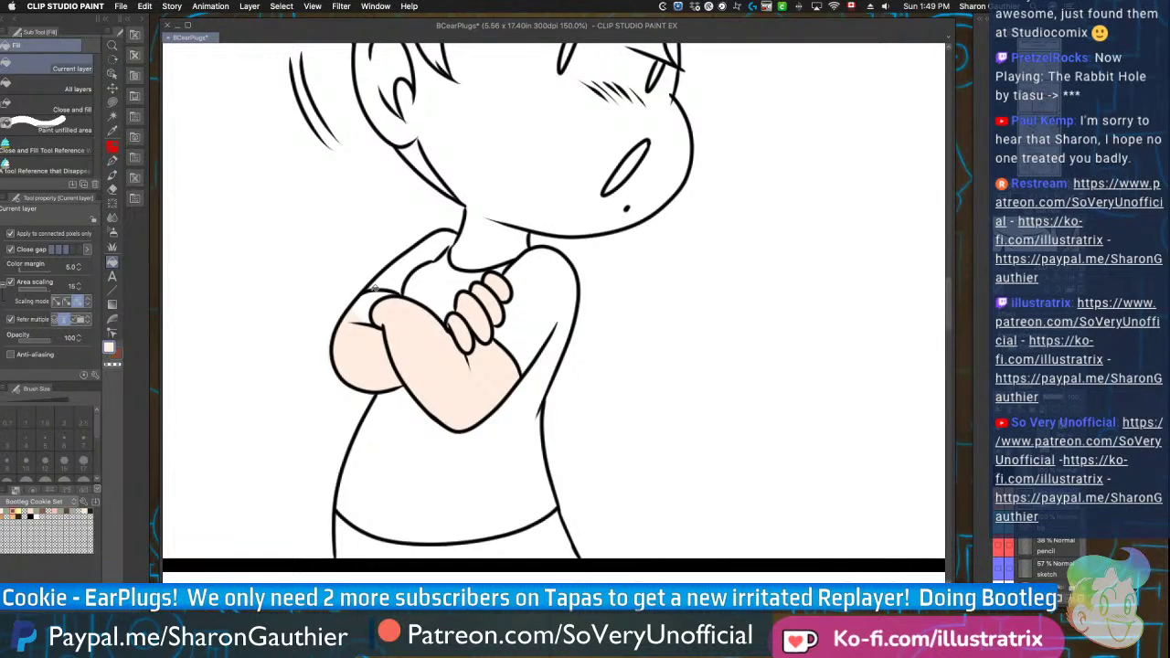
key(m)
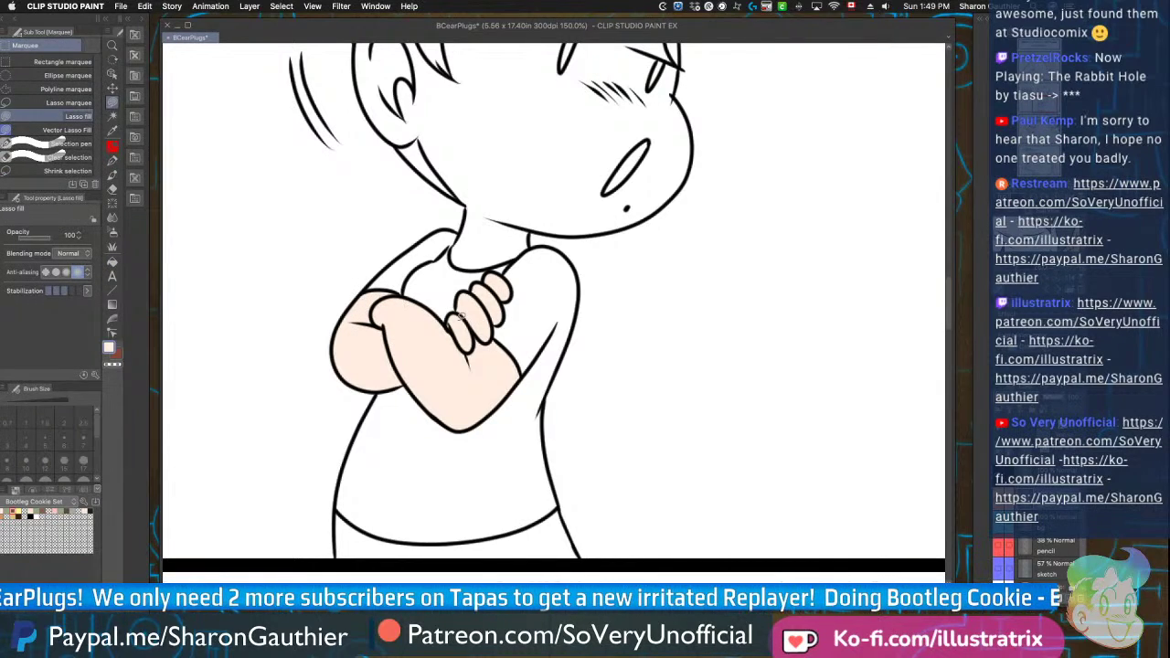
key(g)
click(493, 231)
key(m)
scroll(493, 232, down, 3)
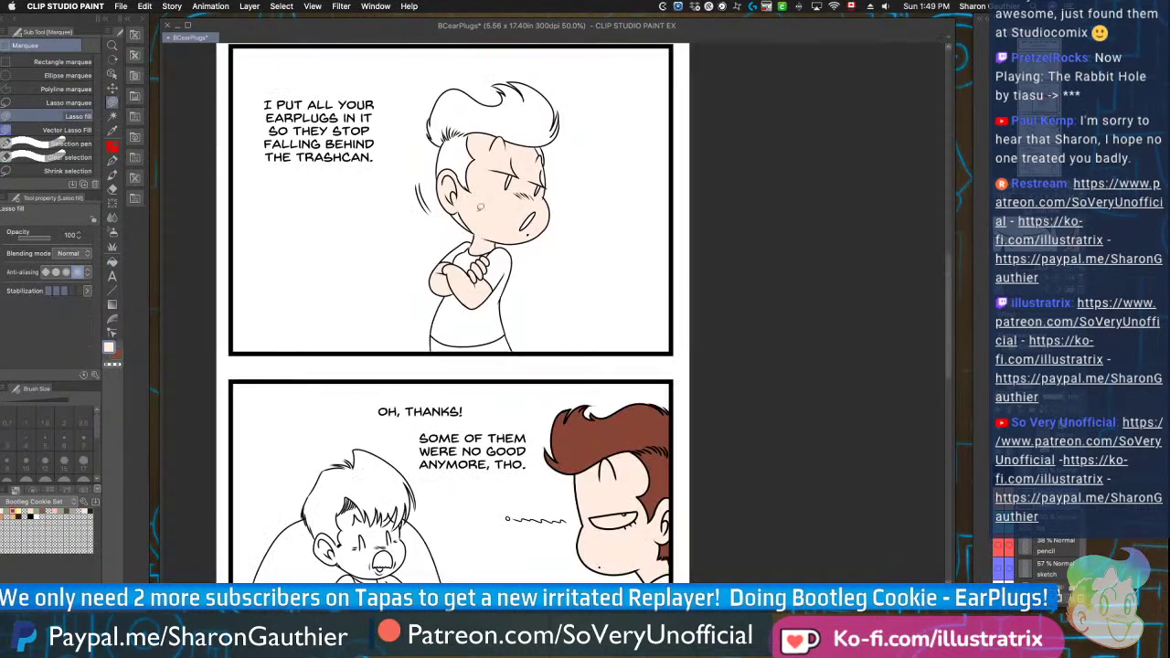
Touch up the unfilled skin gaps on the face of the boy with crossed arms using Lasso fill
scroll(422, 154, up, 4)
mouse_move(497, 186)
mouse_down()
mouse_move(563, 238)
mouse_move(521, 194)
mouse_up()
mouse_move(545, 322)
mouse_down()
mouse_move(554, 475)
mouse_move(595, 411)
mouse_up()
mouse_move(606, 259)
mouse_down()
mouse_move(594, 265)
mouse_move(640, 329)
mouse_move(606, 193)
mouse_up()
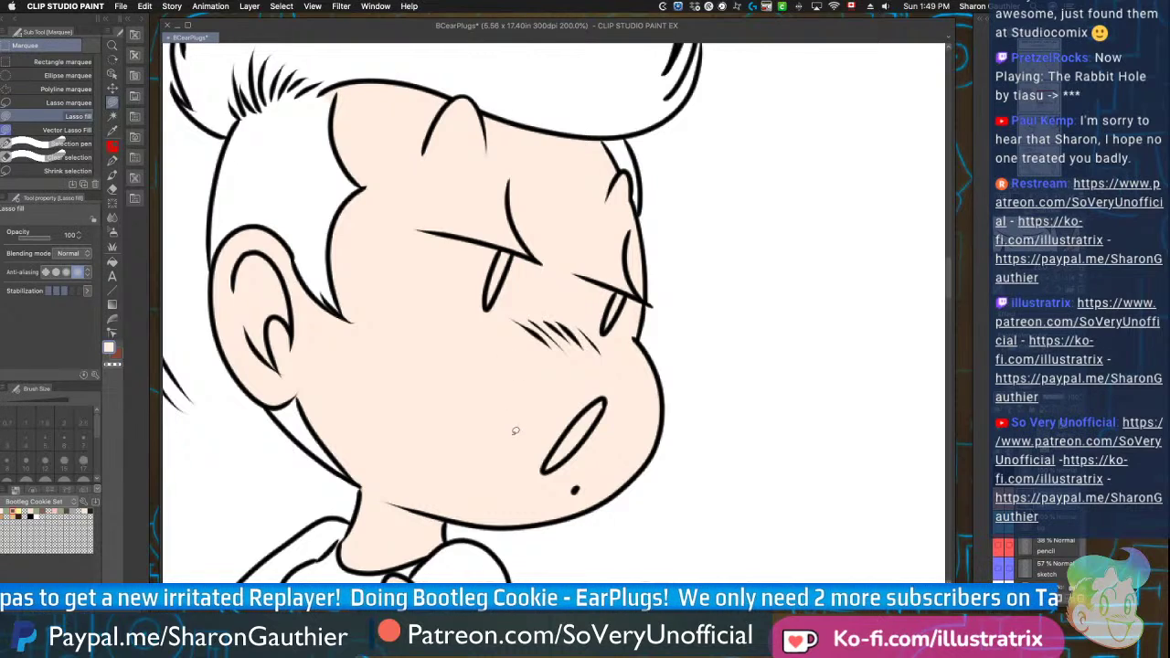
Fill the quiff, side hair and nape of the boy with crossed arms with reddish brown
scroll(516, 423, down, 2)
key(x)
key(g)
click(407, 301)
click(389, 228)
click(412, 434)
Touch up the brown at the tips of the crossed-arms boy's sideburn and nape with Lasso fill
scroll(423, 359, up, 1)
scroll(427, 362, up, 4)
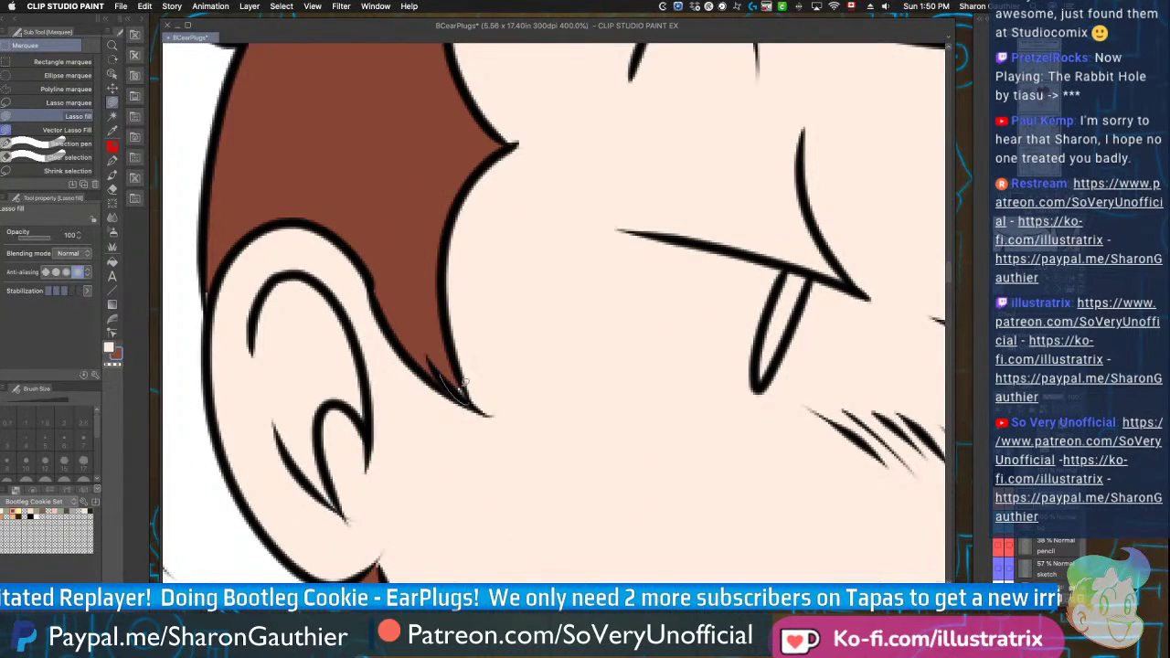
scroll(427, 366, down, 5)
scroll(425, 398, up, 3)
scroll(425, 397, down, 2)
scroll(428, 400, up, 2)
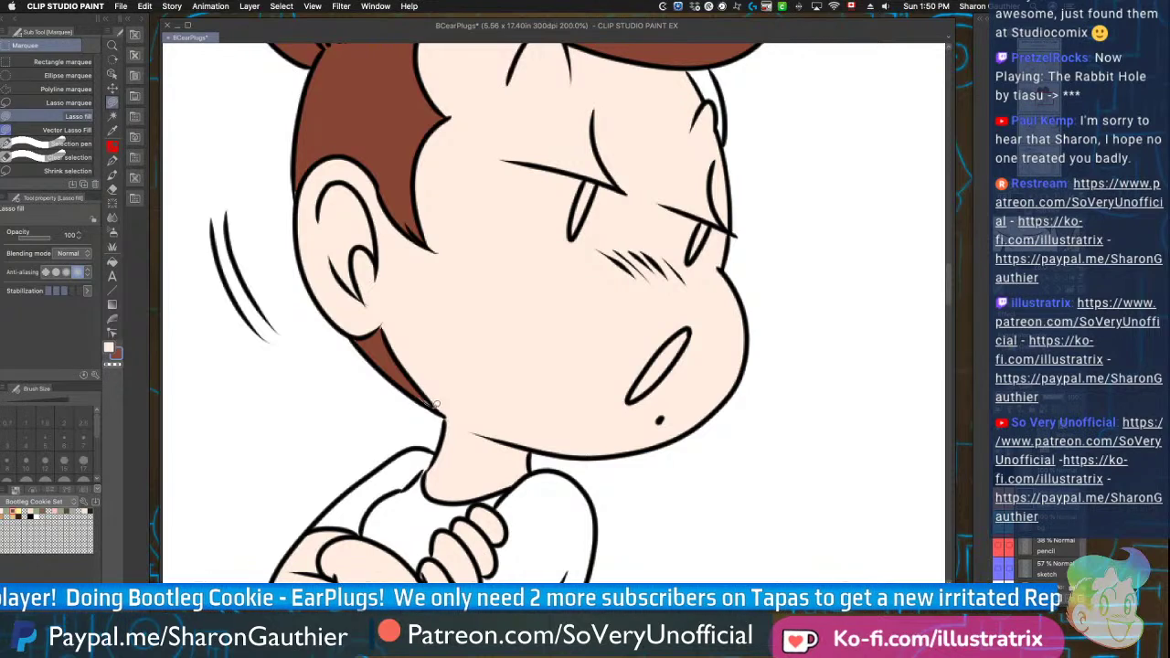
scroll(418, 395, down, 2)
scroll(403, 219, up, 2)
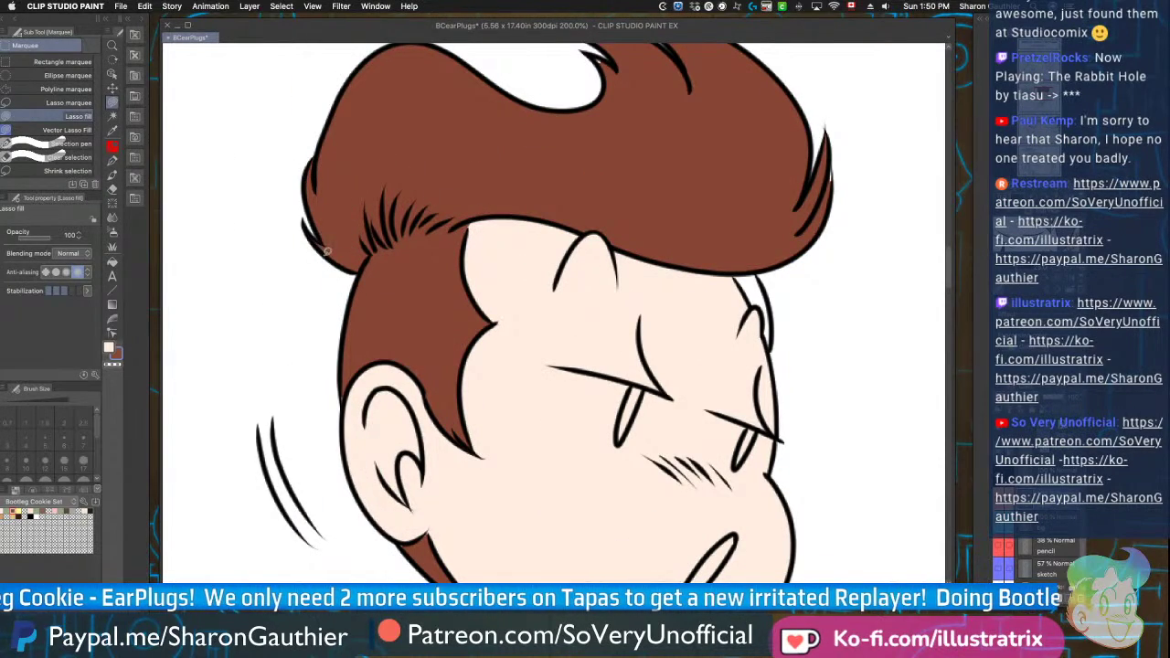
Fill the small gaps between the strands of the crossed-arms boy's quiff with reddish brown using Lasso fill
scroll(320, 242, down, 2)
scroll(506, 287, up, 3)
drag(506, 288, 504, 290)
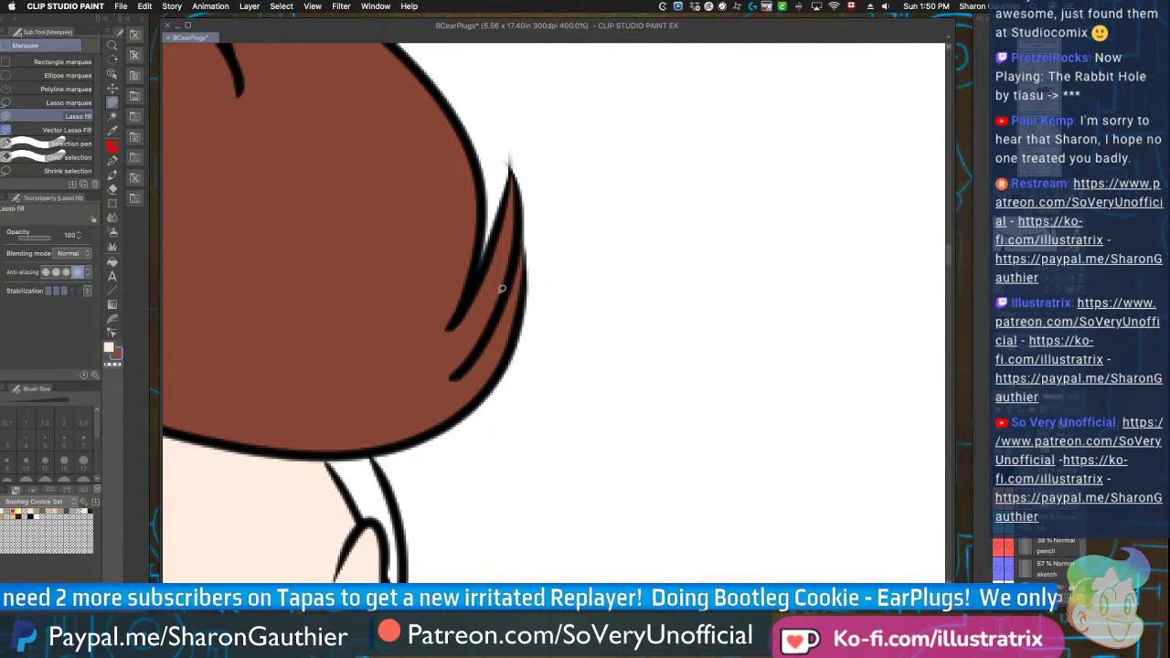
scroll(501, 289, down, 3)
scroll(402, 259, up, 3)
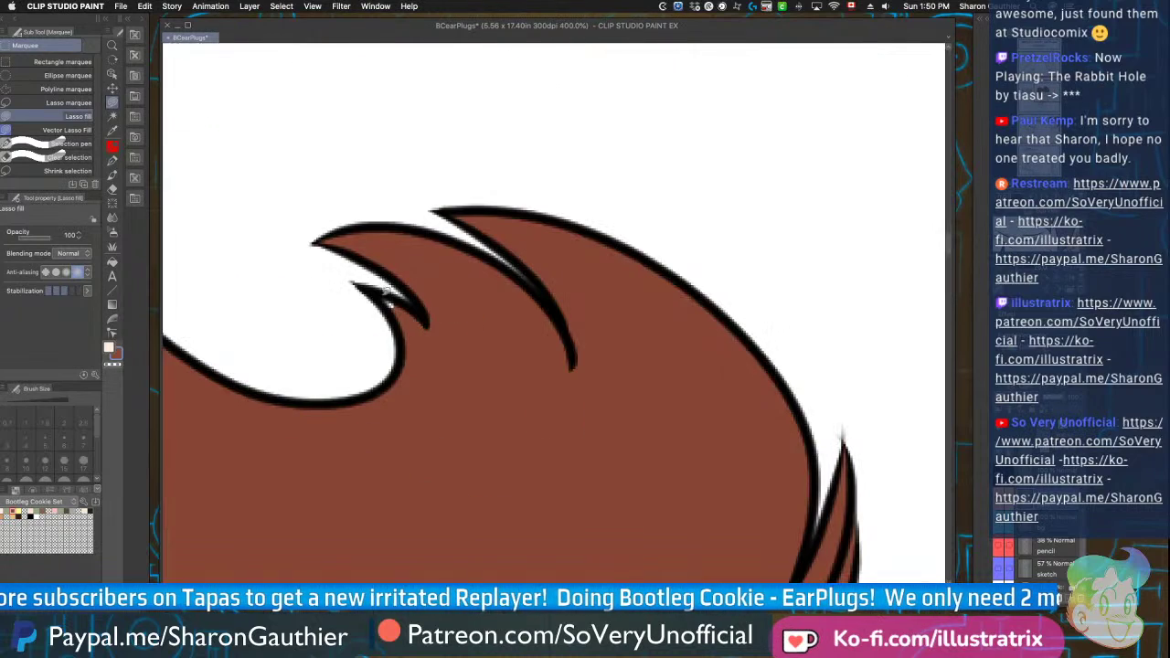
scroll(319, 256, down, 4)
scroll(313, 371, up, 3)
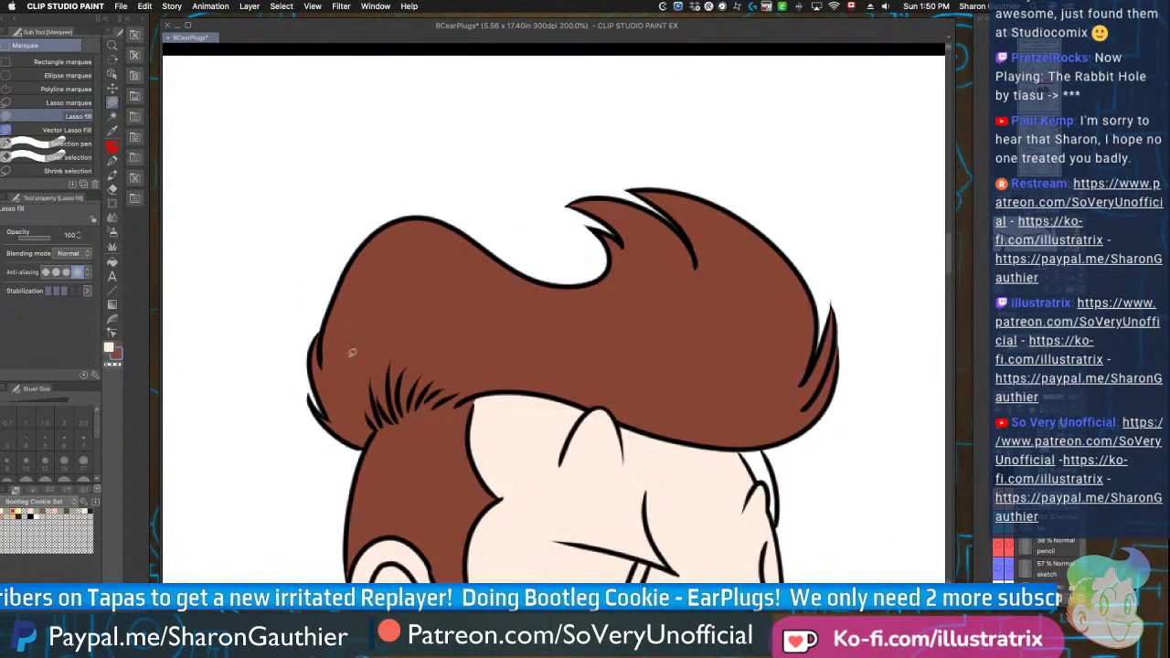
Fill the strip of hair behind the crossed-arms boy's far temple with reddish brown using Lasso fill
scroll(352, 357, down, 3)
scroll(557, 494, up, 5)
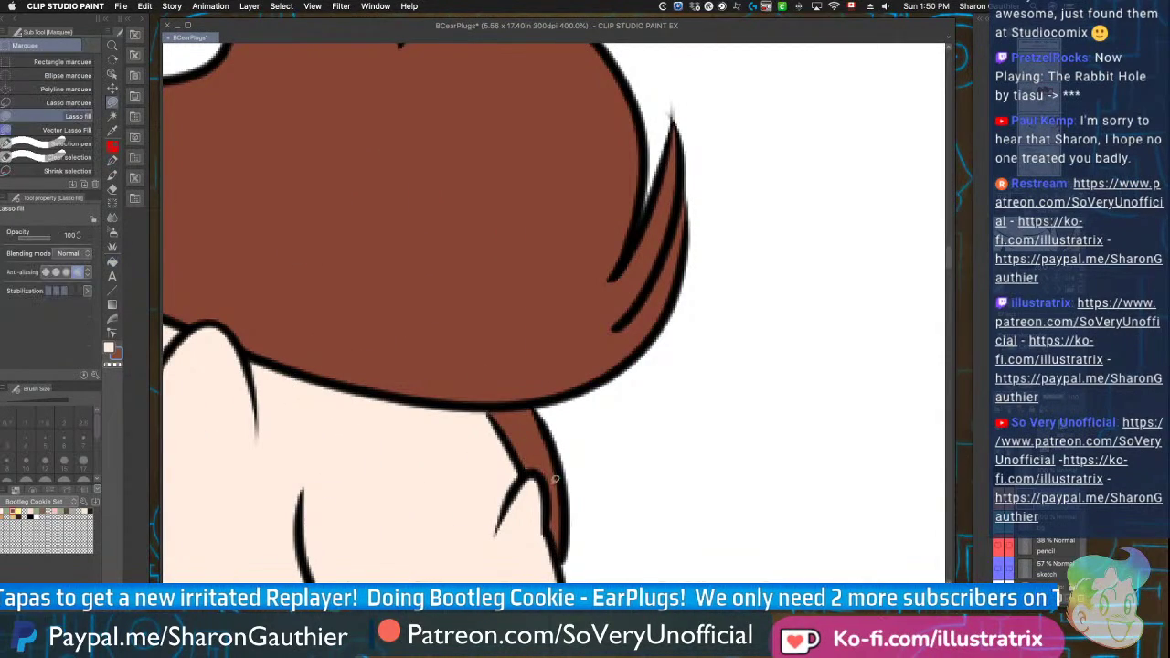
scroll(557, 495, down, 4)
scroll(556, 495, down, 2)
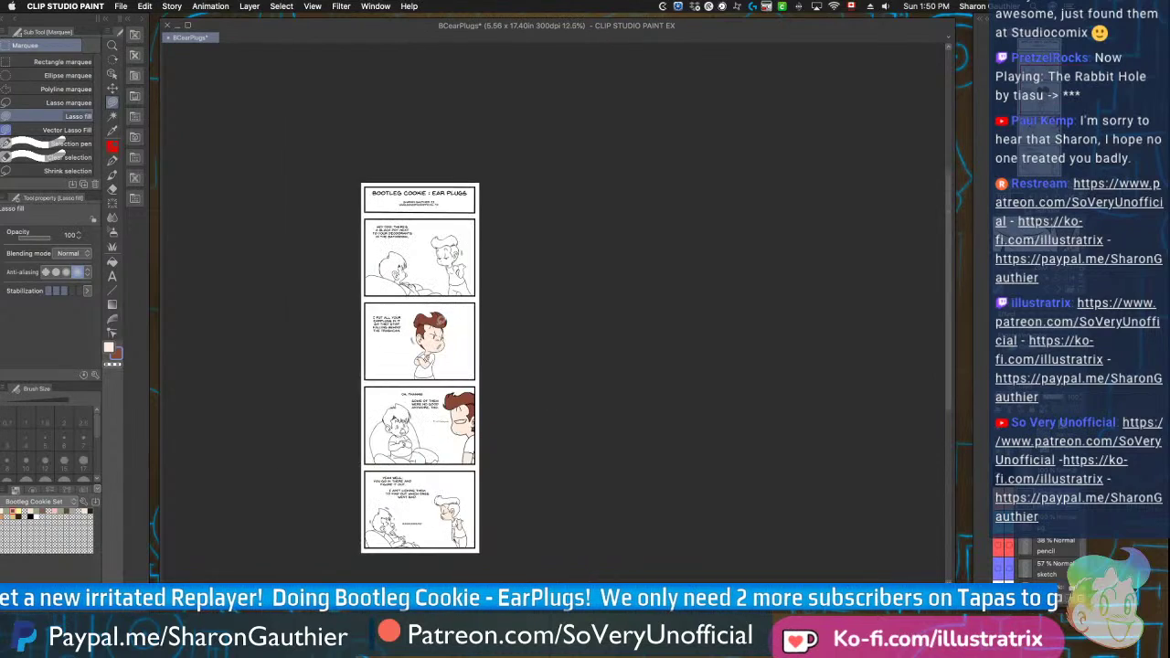
Fill the standing boy's quiff and side hair in the first panel with reddish brown, touching up with Lasso fill
scroll(462, 226, up, 3)
scroll(334, 291, up, 2)
key(g)
click(342, 326)
click(503, 418)
key(m)
scroll(484, 377, up, 3)
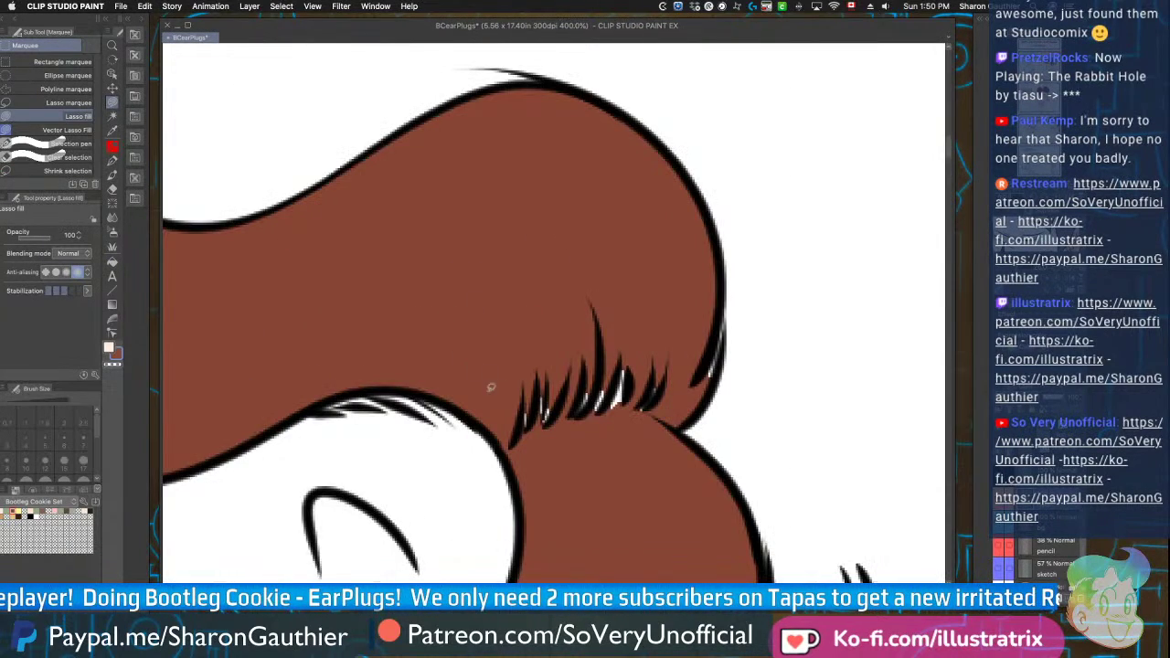
scroll(366, 366, down, 3)
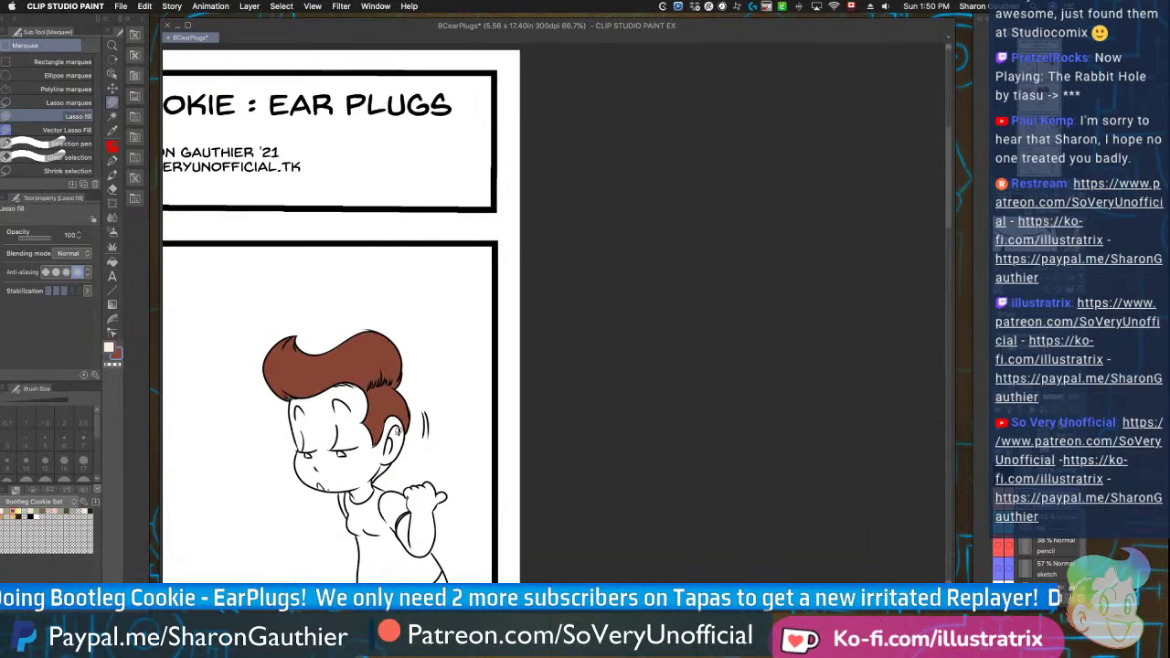
Touch up the brown at the tips of the first-panel boy's sideburn and nape with Lasso fill
scroll(384, 451, up, 3)
drag(384, 450, 389, 457)
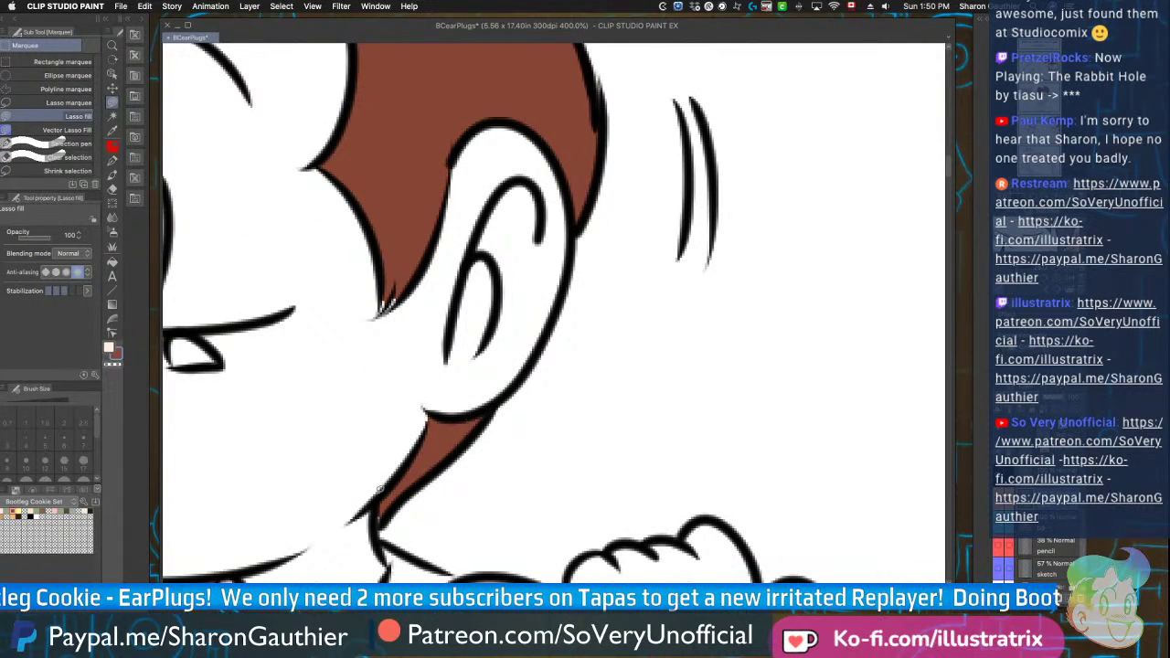
scroll(416, 445, up, 3)
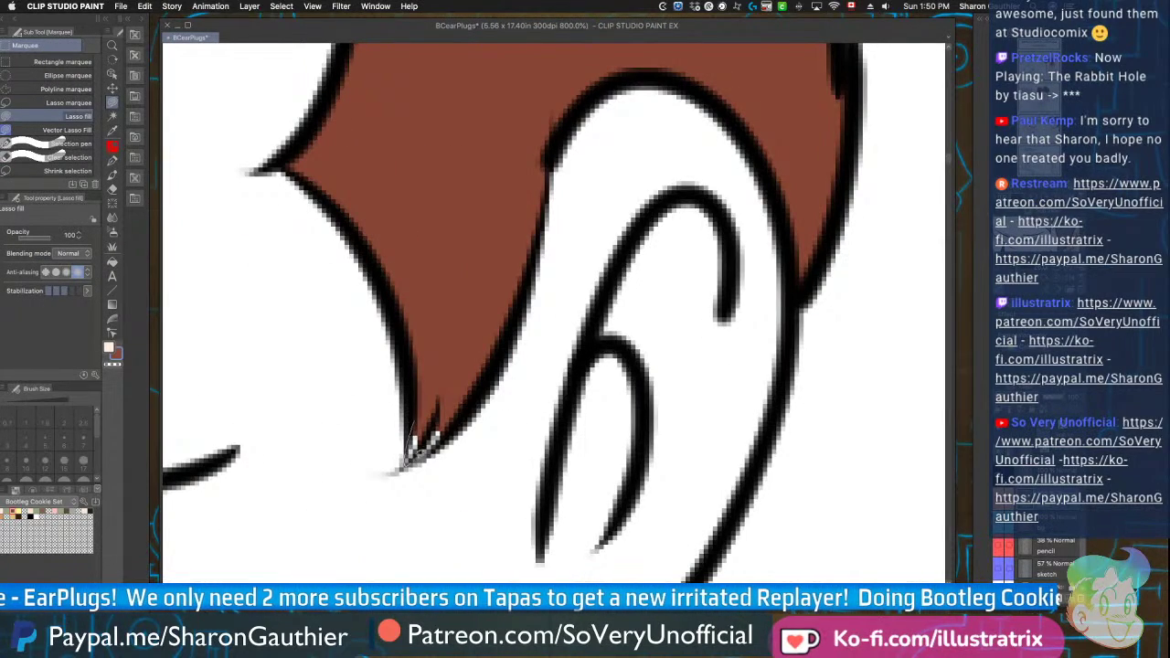
scroll(427, 416, down, 5)
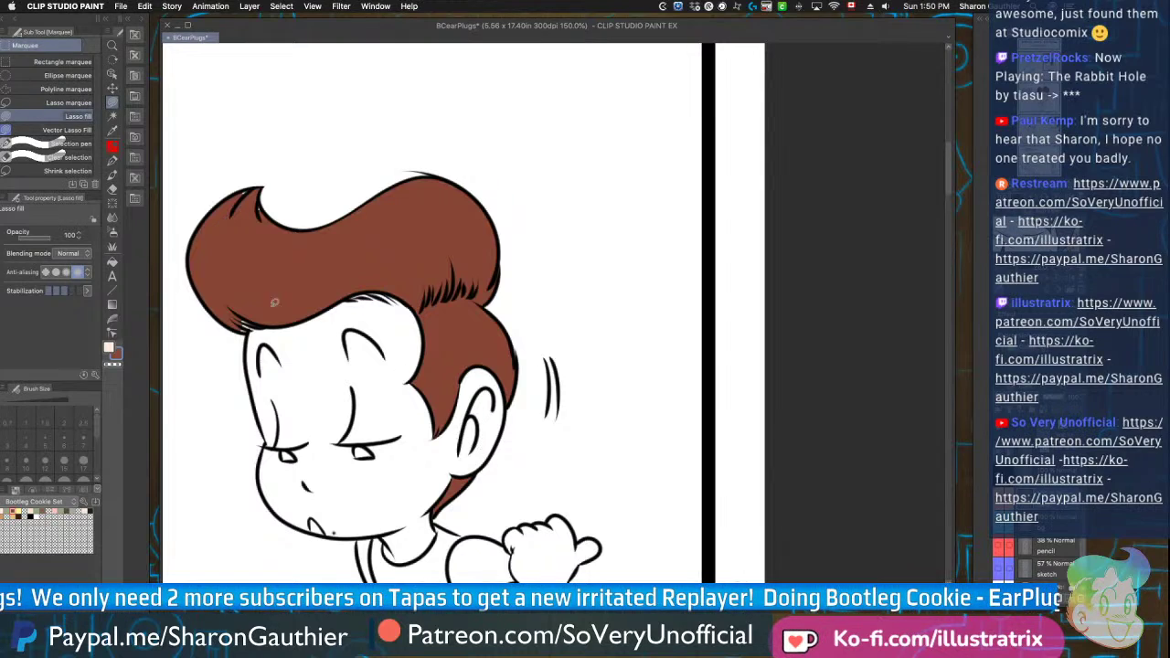
Fill the gaps between the front strands of the first-panel boy's quiff with reddish brown using Lasso fill
scroll(247, 325, up, 5)
mouse_move(352, 334)
mouse_down()
mouse_move(265, 362)
mouse_move(313, 339)
mouse_up()
scroll(314, 370, down, 5)
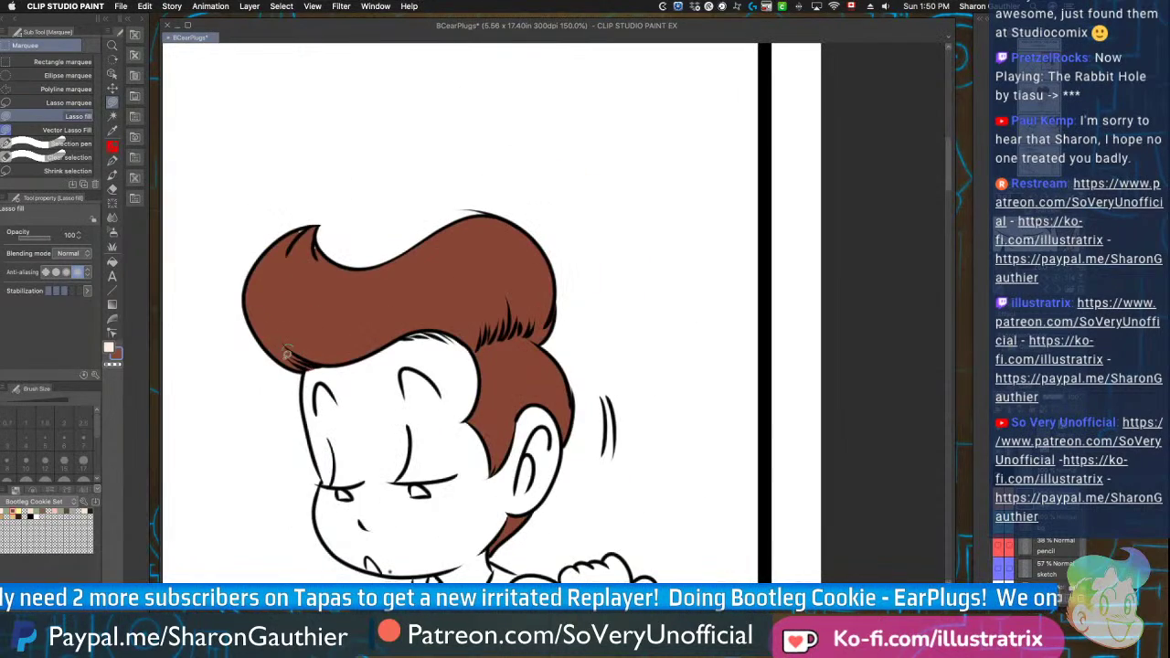
scroll(285, 348, up, 4)
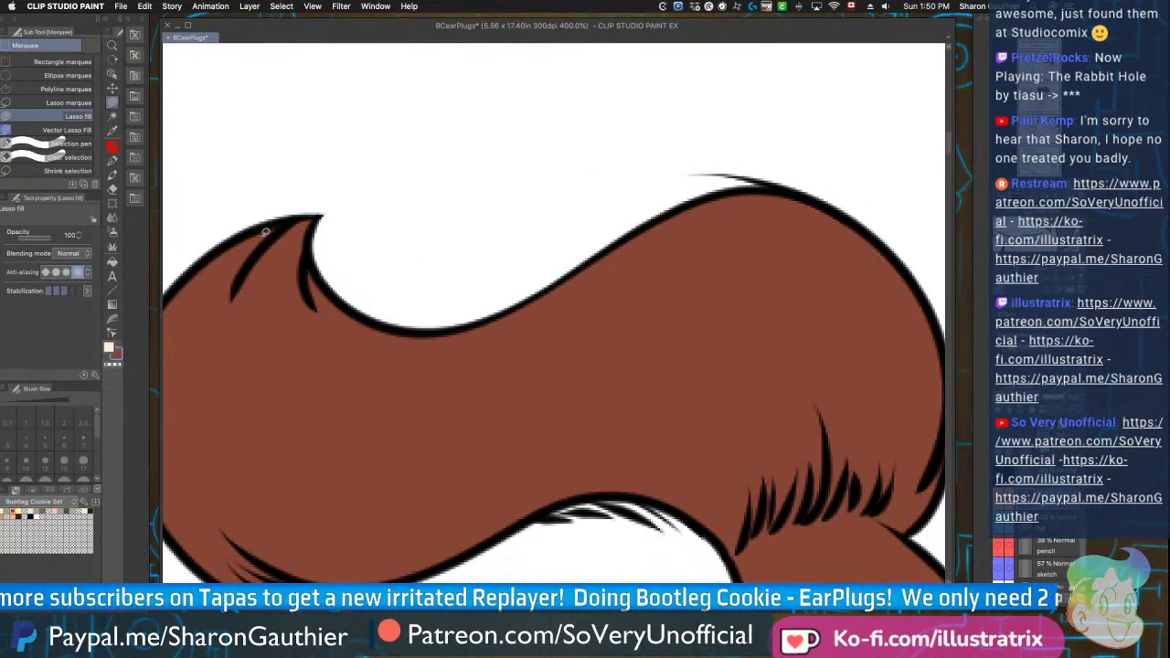
scroll(265, 231, down, 4)
scroll(303, 300, up, 4)
mouse_move(307, 304)
mouse_down()
mouse_move(494, 326)
mouse_move(311, 297)
mouse_up()
scroll(395, 373, down, 6)
Fill the standing boy's face, ear and neck in the first panel with the light skin tone
key(c)
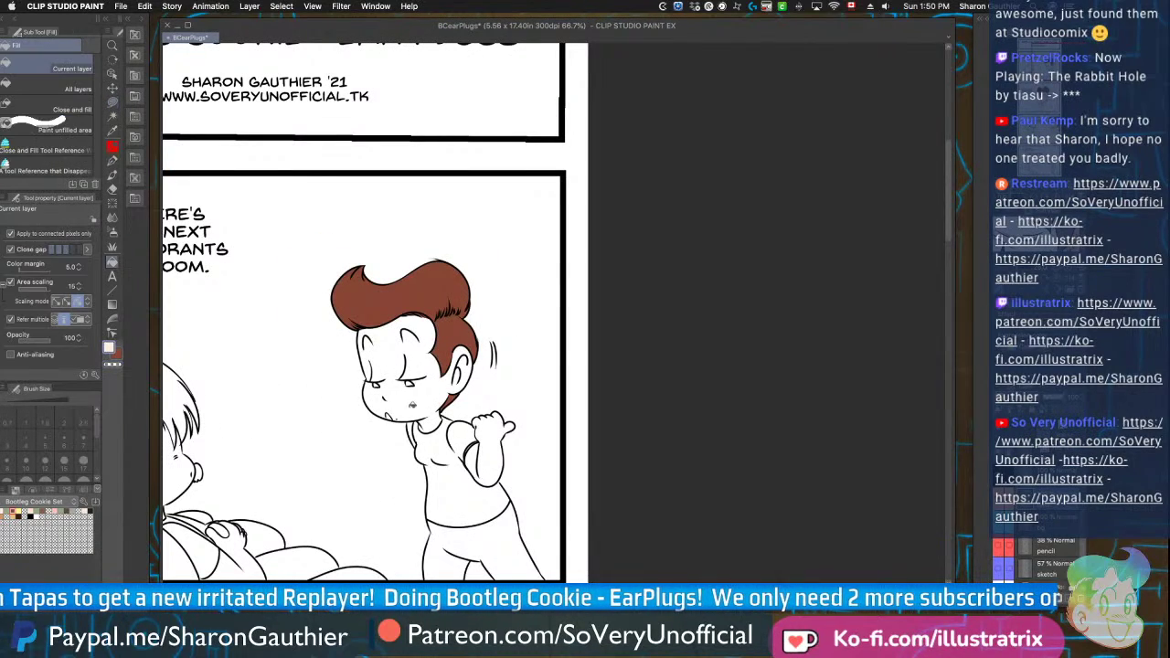
key(g)
click(411, 410)
scroll(380, 410, up, 1)
scroll(384, 410, up, 2)
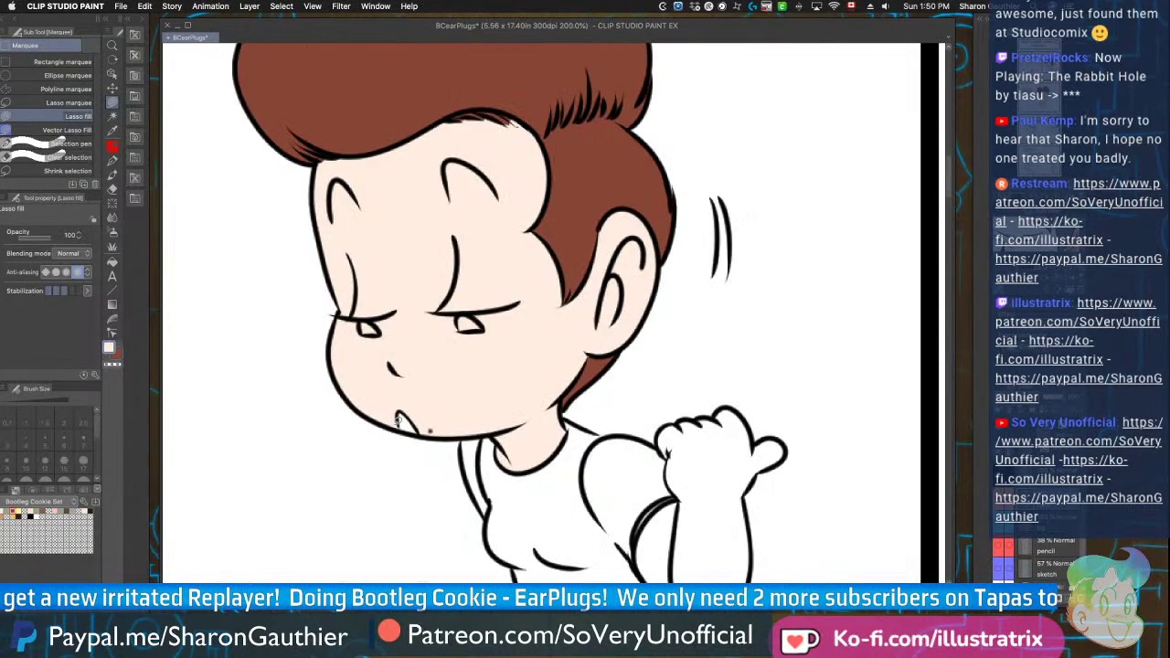
Fill the first-panel boy's raised hand, forearm and upper arm with the light skin tone
key(g)
click(696, 525)
click(655, 529)
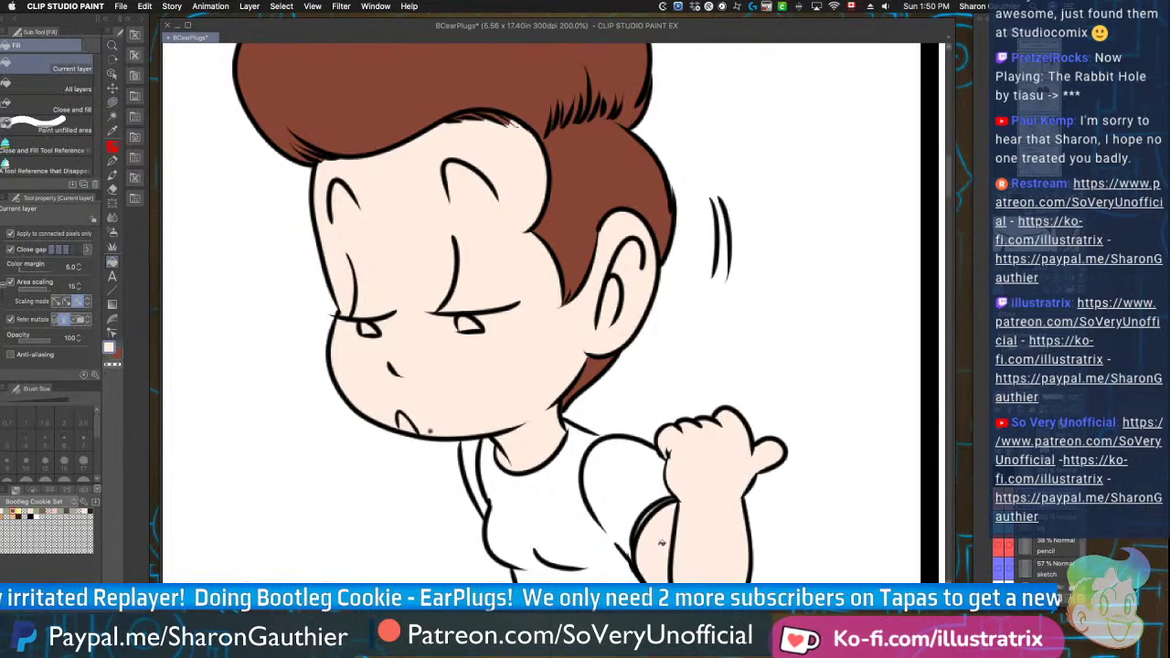
scroll(633, 350, down, 3)
scroll(688, 377, up, 7)
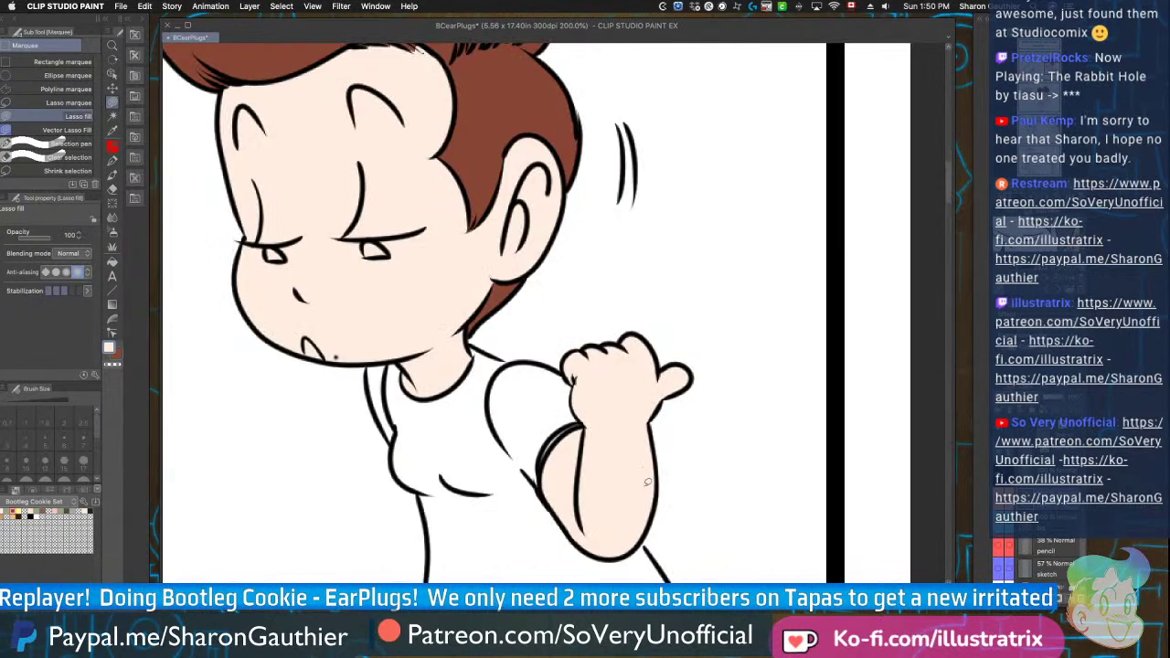
scroll(556, 367, down, 5)
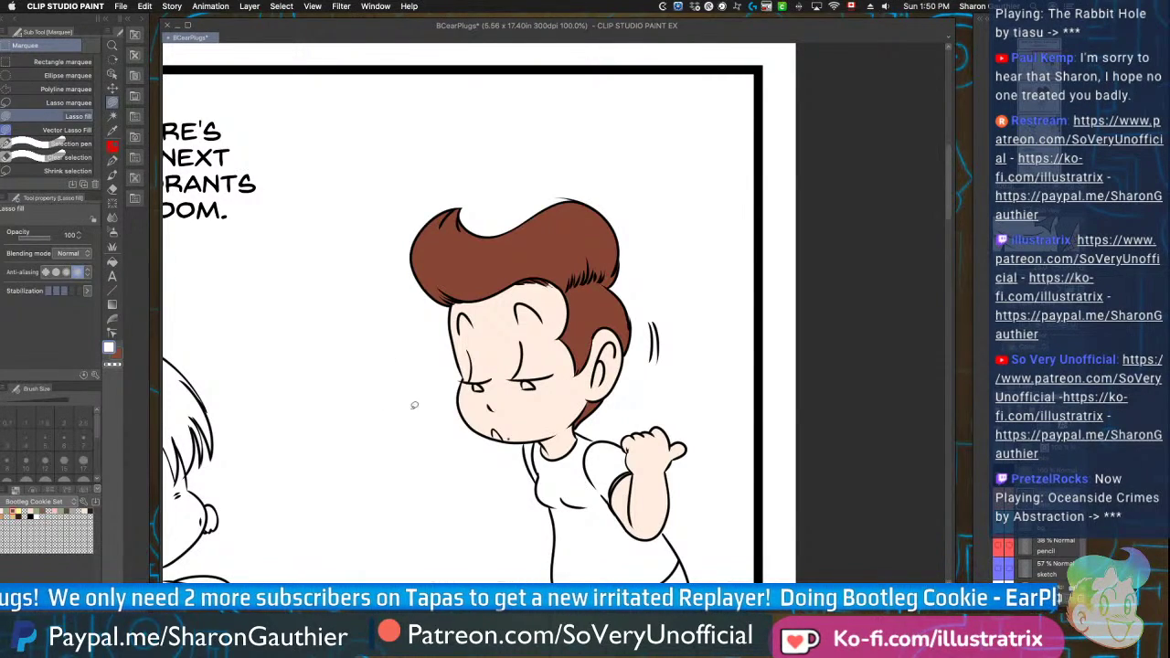
Fill the whites of the standing boy's eyes in the first panel with white using Lasso fill
scroll(405, 413, up, 6)
mouse_move(589, 369)
mouse_down()
mouse_move(574, 414)
mouse_move(504, 472)
mouse_move(401, 438)
mouse_move(403, 408)
mouse_up()
scroll(403, 407, down, 5)
scroll(538, 376, up, 6)
mouse_move(537, 376)
mouse_down()
mouse_move(404, 441)
mouse_move(251, 393)
mouse_move(419, 360)
mouse_up()
scroll(365, 428, down, 5)
Draw the whites of both eyes under the eyelid lines of the boy with crossed arms using Lasso fill
scroll(366, 430, down, 2)
scroll(365, 430, up, 8)
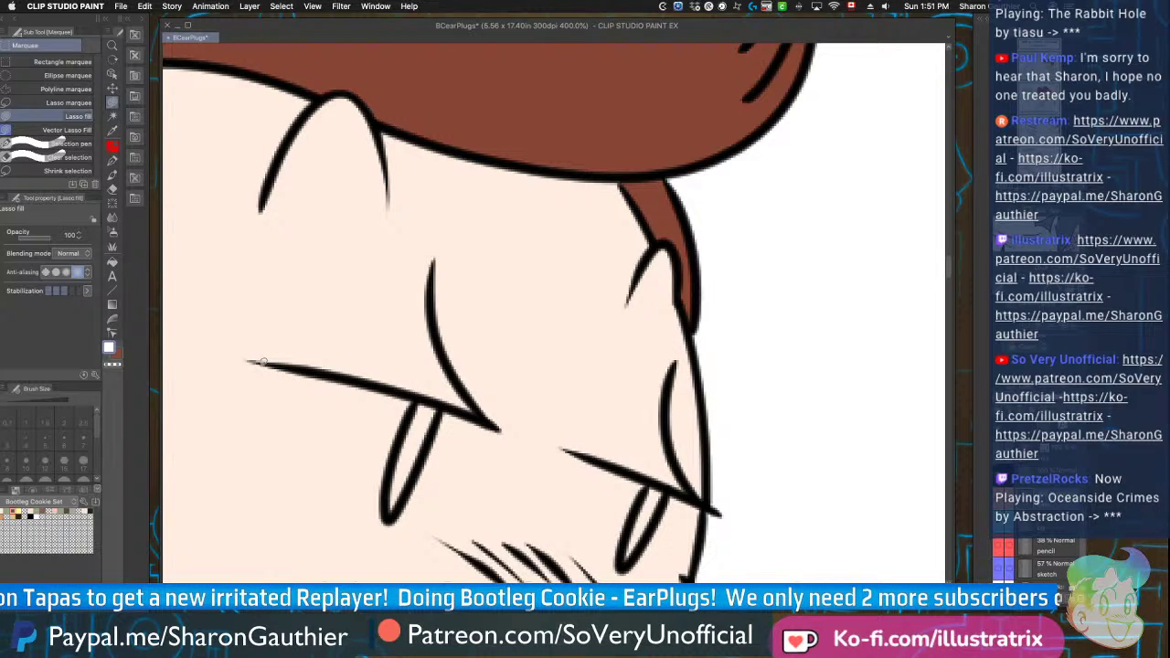
drag(263, 362, 471, 428)
mouse_move(567, 453)
mouse_down()
mouse_move(587, 548)
mouse_move(564, 441)
mouse_up()
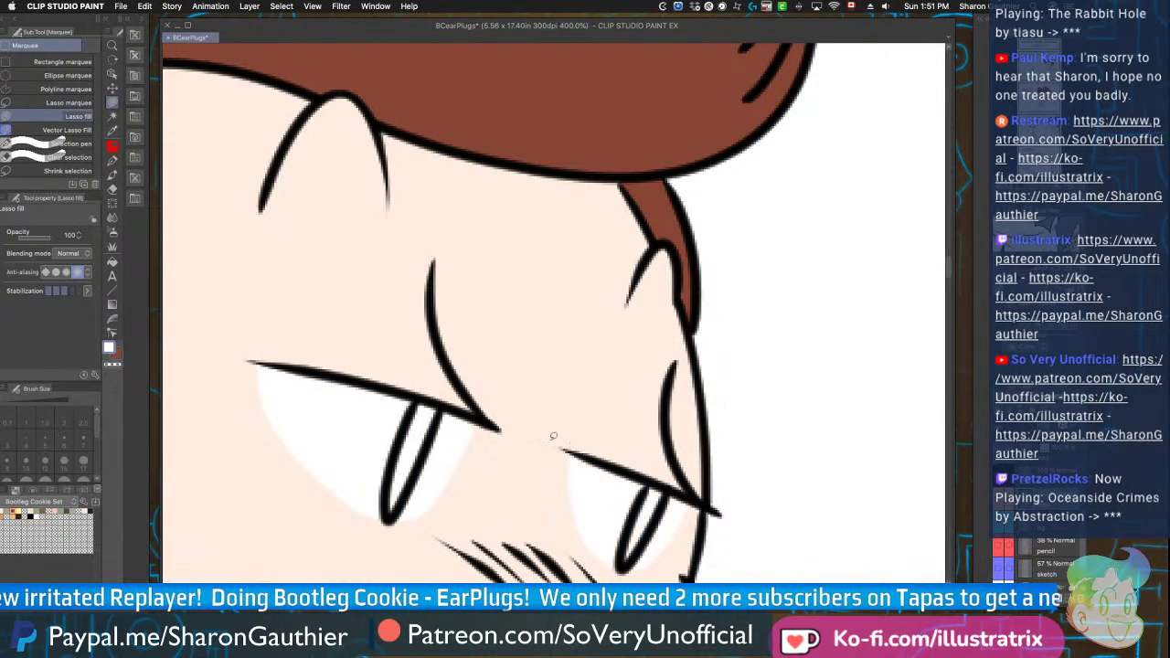
Fill the eye whites of the standing boy in the "OH, THANKS!" and last panels with white using Lasso fill
scroll(434, 329, down, 4)
scroll(435, 370, down, 3)
scroll(393, 393, up, 5)
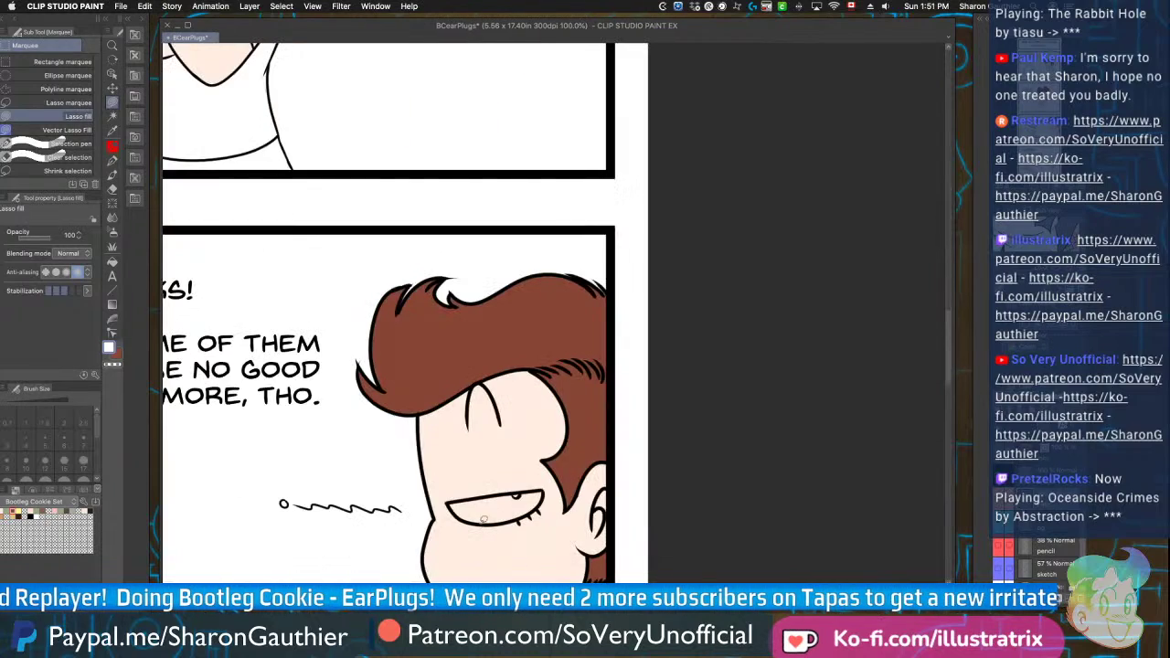
scroll(521, 494, up, 2)
scroll(484, 452, down, 5)
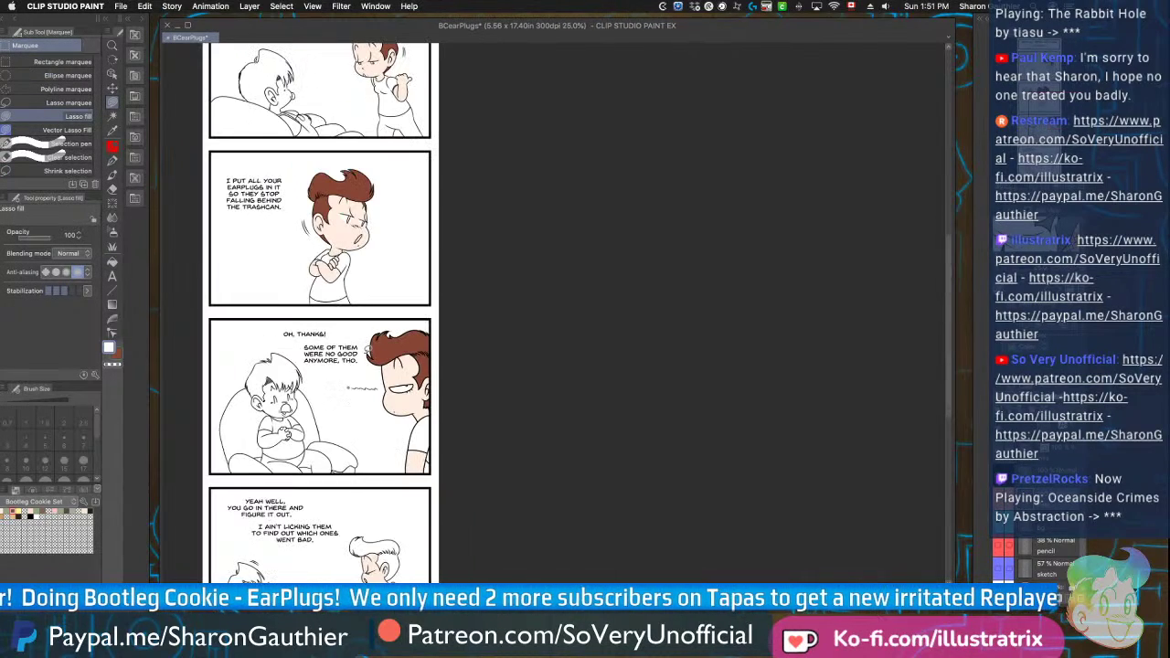
scroll(368, 329, up, 2)
scroll(375, 530, up, 4)
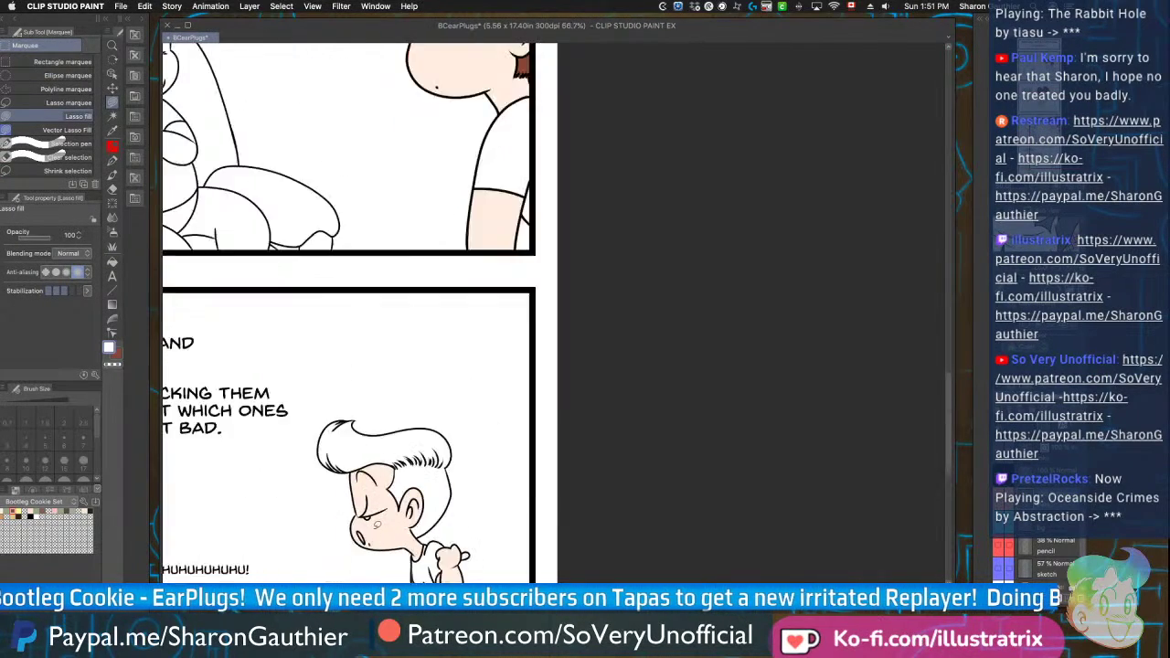
drag(366, 502, 349, 487)
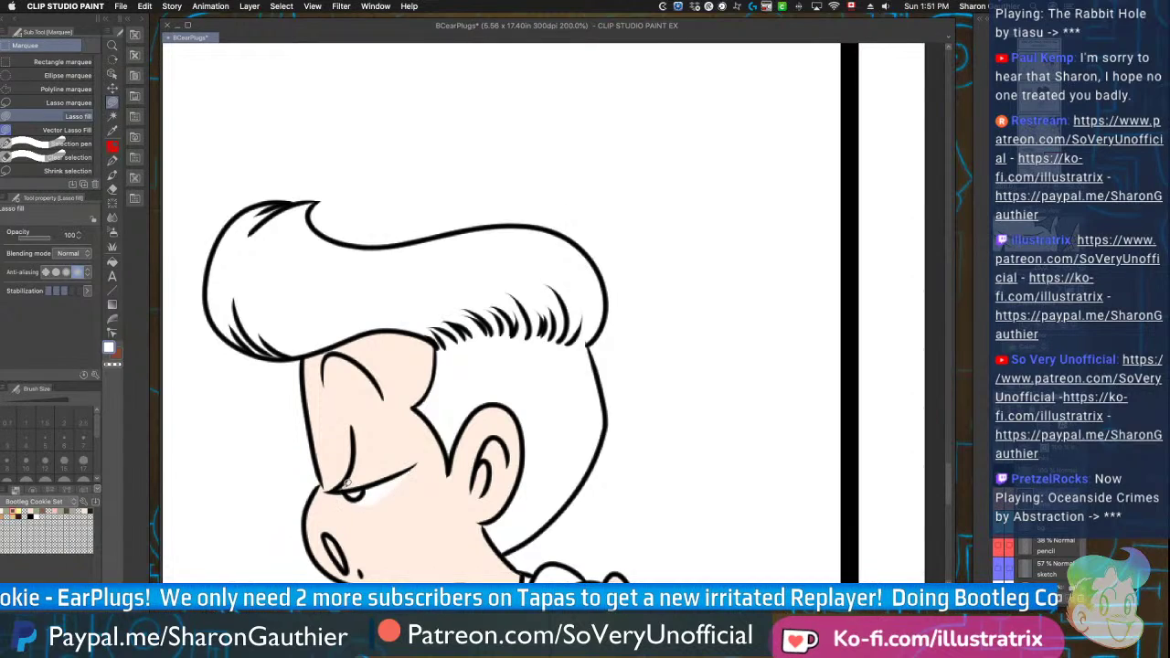
Fill the standing boy's side hair and quiff in the last panel with reddish brown
scroll(349, 469, down, 1)
key(x)
key(g)
click(425, 407)
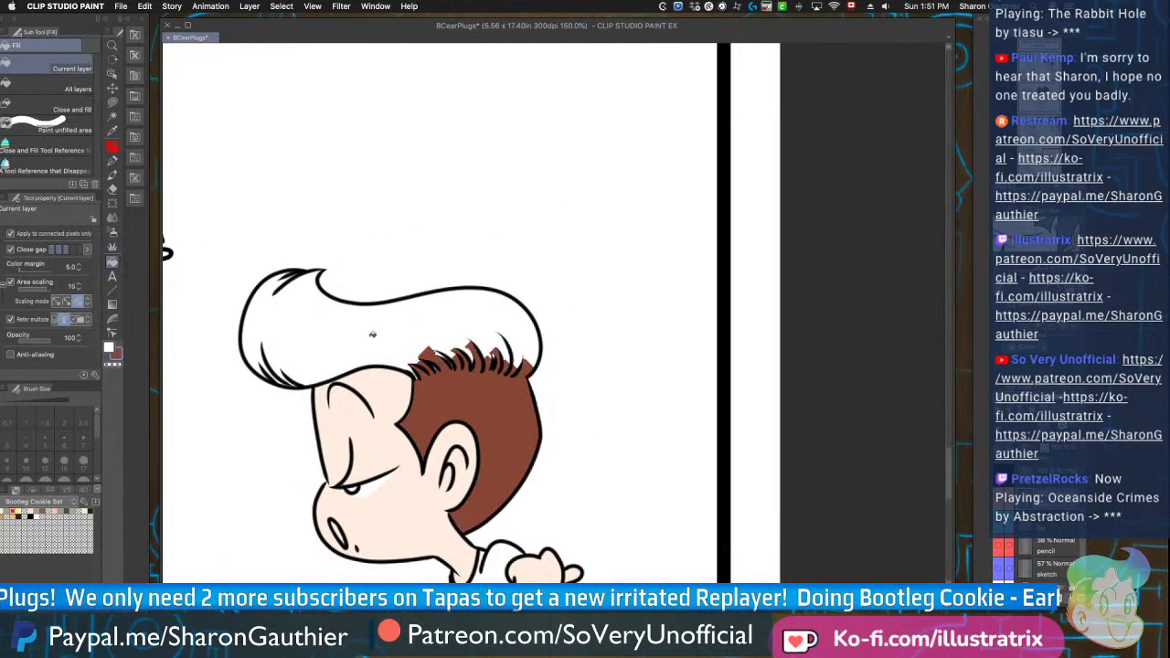
click(384, 339)
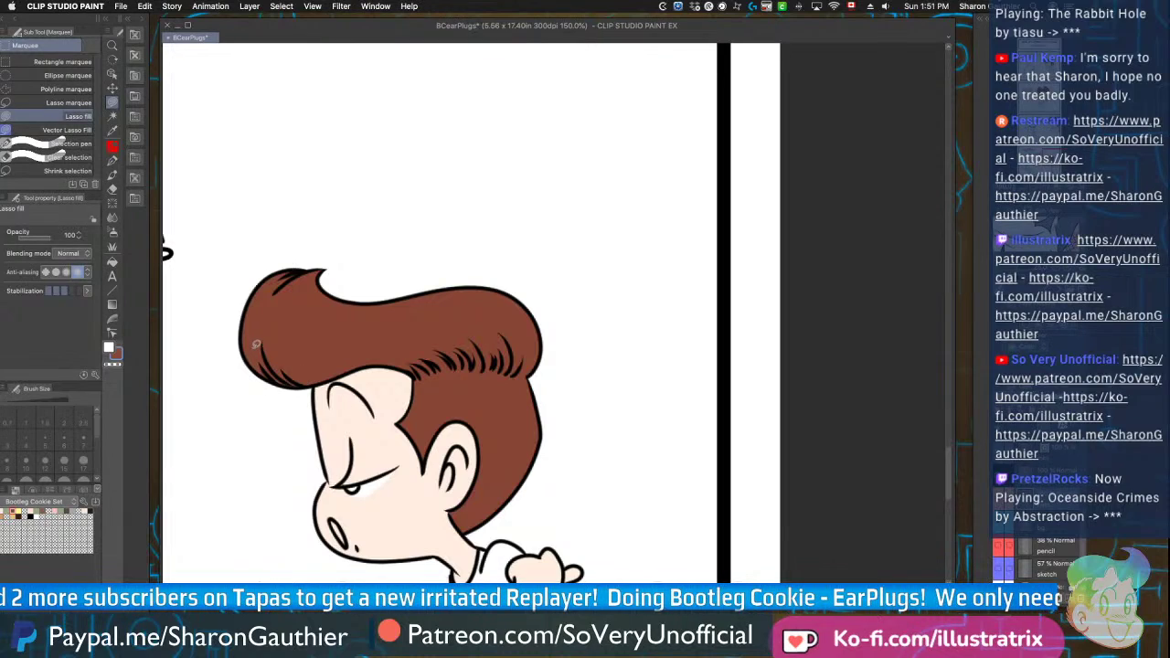
Fill the reclining man's hair in the first panel with grey from the Bootleg Cookie Set, keeping pink as the second colour
scroll(394, 422, down, 7)
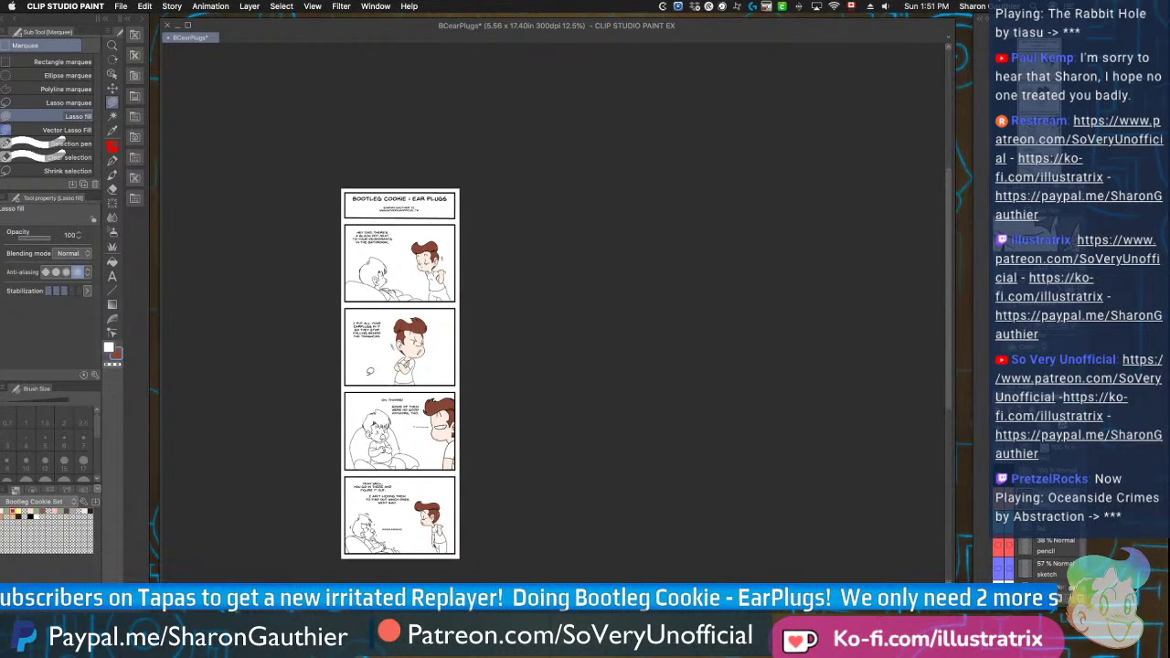
click(56, 510)
key(c)
key(x)
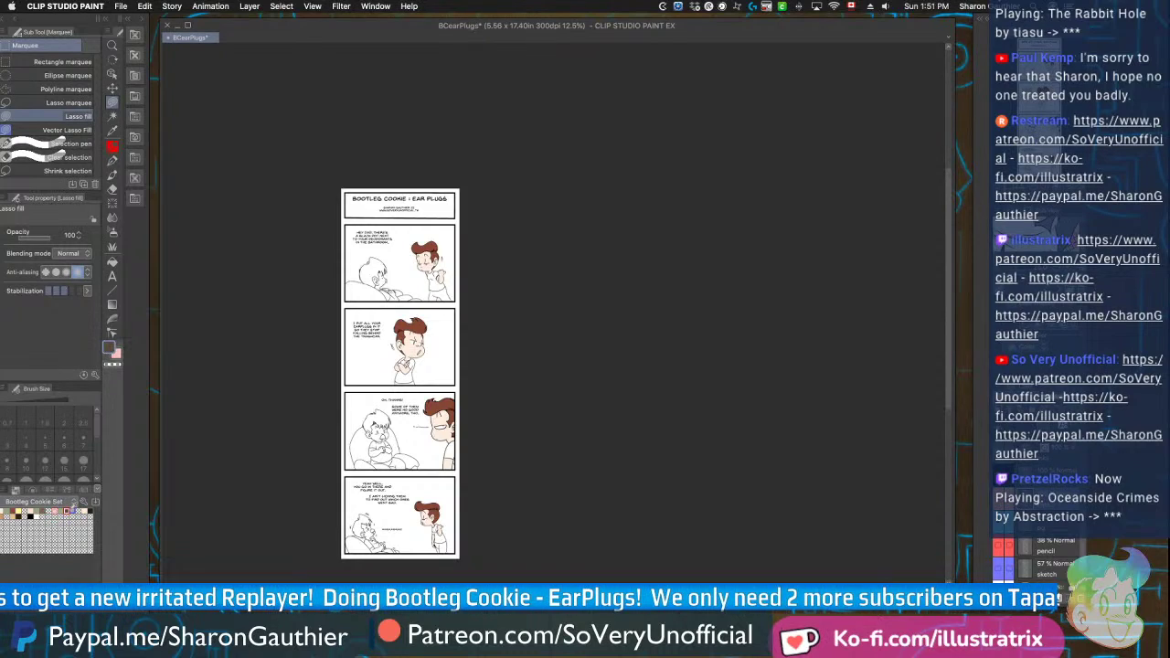
scroll(368, 220, up, 4)
scroll(364, 242, up, 1)
key(g)
click(368, 488)
scroll(435, 490, up, 8)
scroll(411, 437, down, 5)
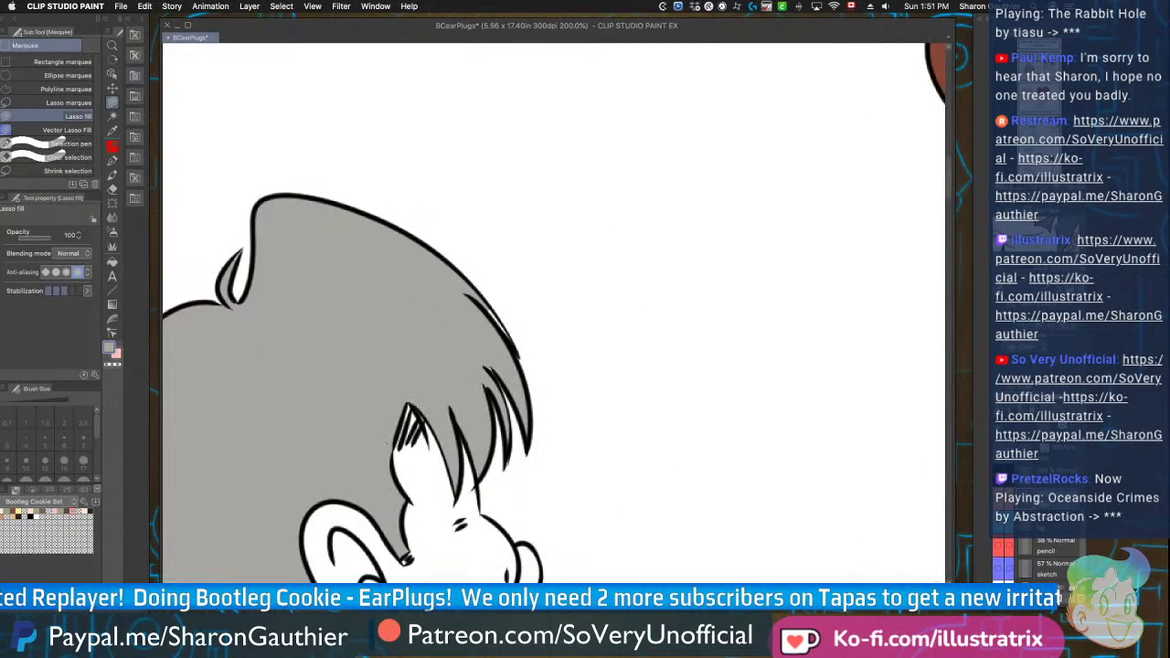
Close the small gaps in the reclining man's fringe and hairline hatching with grey Lasso fill, and fill his moustache grey
scroll(399, 454, up, 5)
mouse_move(413, 469)
mouse_down()
mouse_move(476, 444)
mouse_move(536, 377)
mouse_move(455, 324)
mouse_move(500, 265)
mouse_move(509, 274)
mouse_move(481, 243)
mouse_move(510, 276)
mouse_move(460, 226)
mouse_move(467, 210)
mouse_move(491, 256)
mouse_up()
scroll(357, 399, down, 4)
scroll(456, 335, up, 2)
key(super+z)
key(super+z)
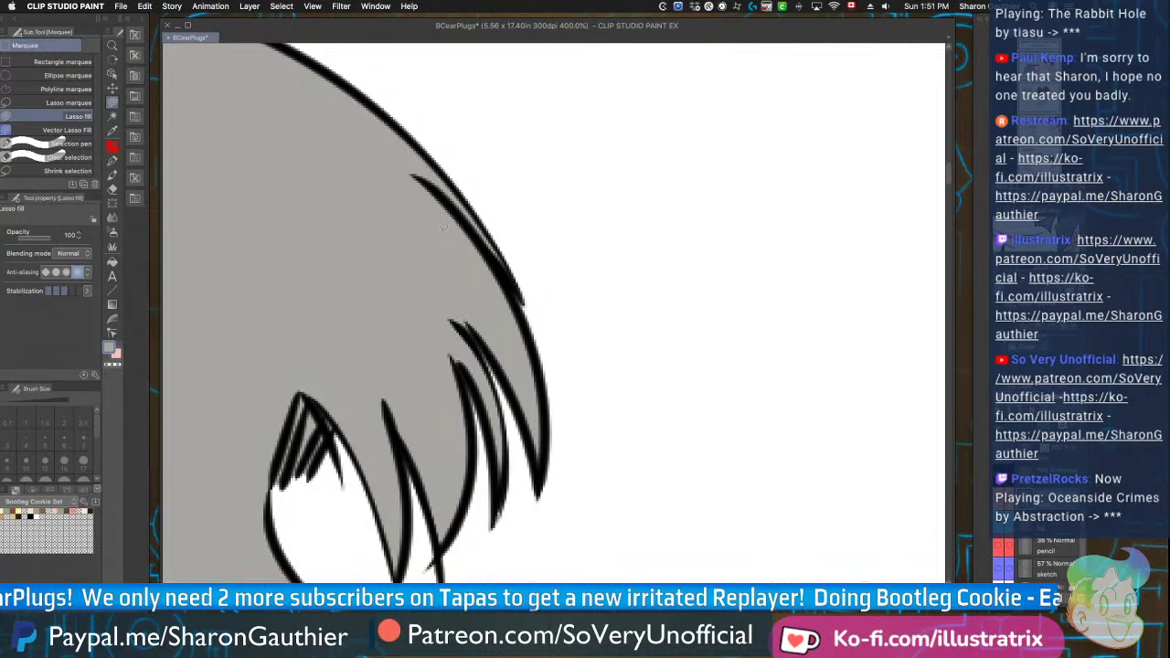
scroll(495, 526, down, 8)
scroll(367, 494, up, 6)
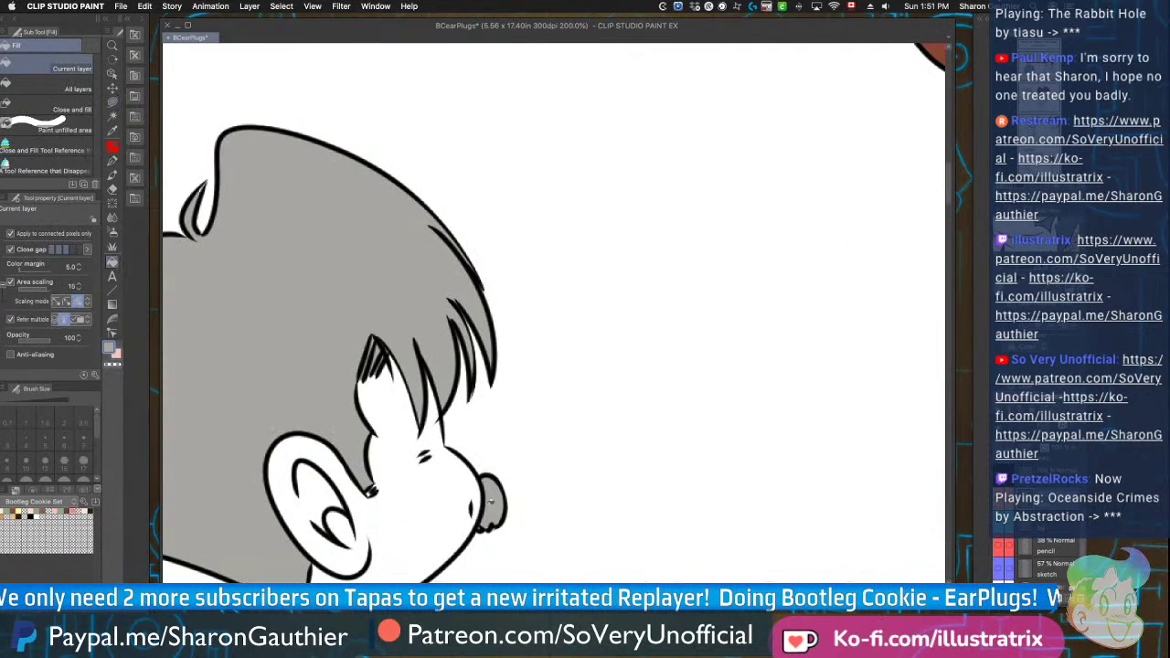
Fill the reclining man's face, ear and neck in the first panel with pink, covering the gap beside the sideburn
scroll(368, 494, up, 6)
scroll(421, 435, down, 4)
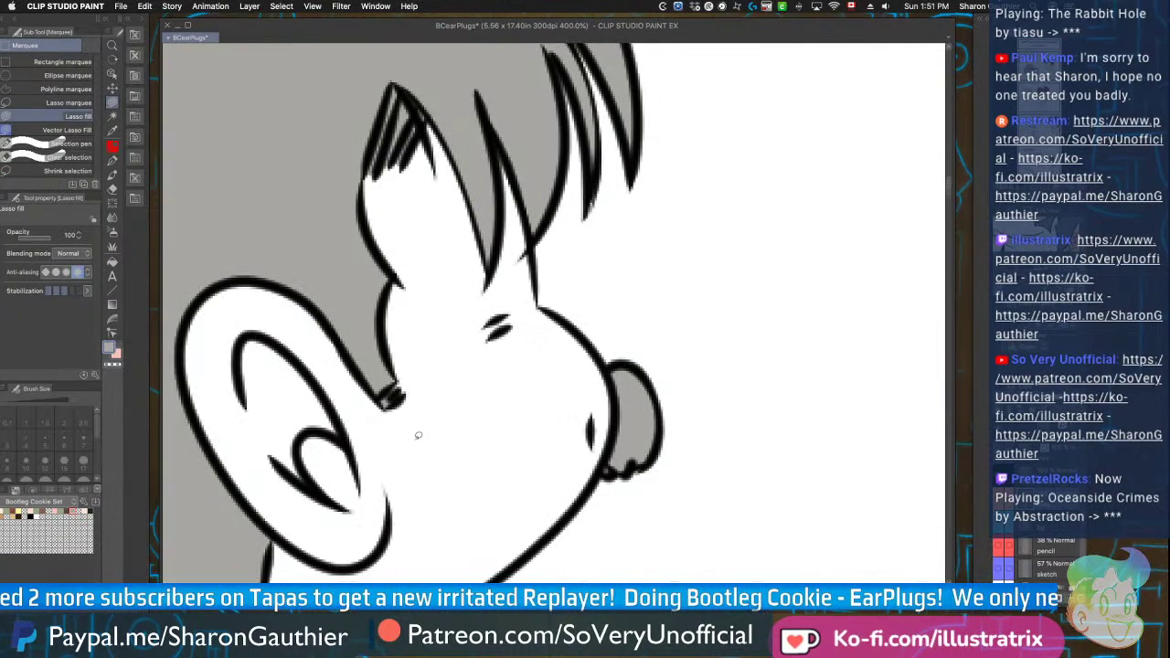
click(430, 446)
mouse_move(493, 298)
mouse_down()
mouse_move(527, 327)
mouse_move(494, 298)
mouse_up()
mouse_move(360, 474)
mouse_down()
mouse_move(259, 423)
mouse_move(391, 429)
mouse_up()
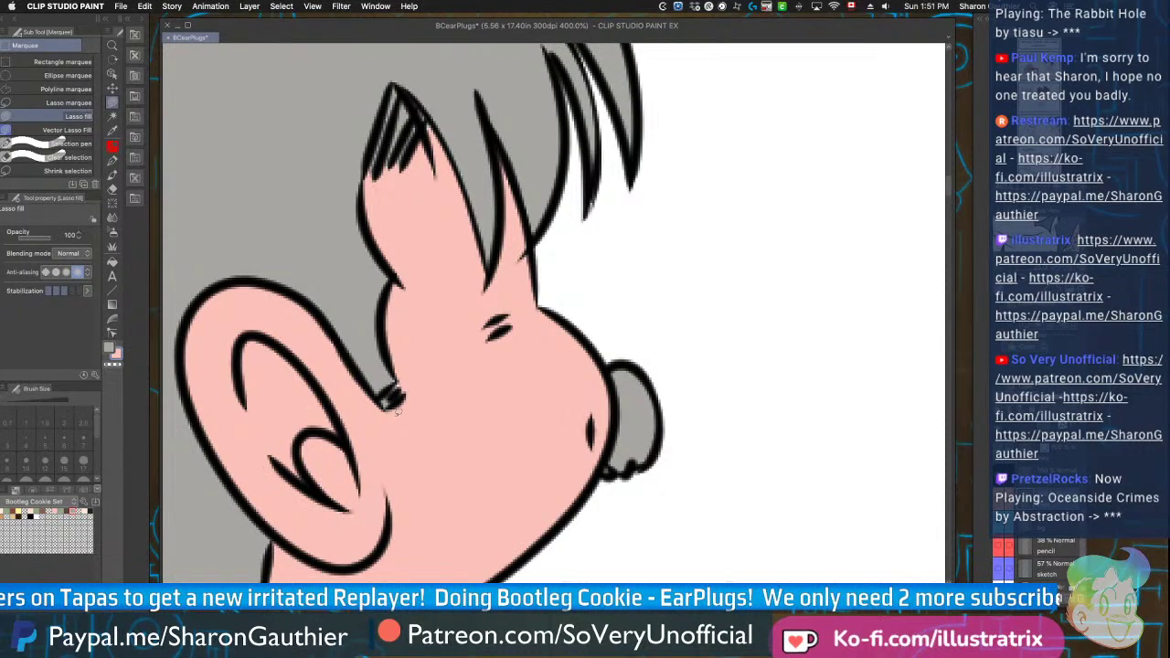
Cover the unfilled slivers along the reclining man's nape, back of the head, hair tuft and hairline with grey Lasso fill
scroll(371, 348, down, 3)
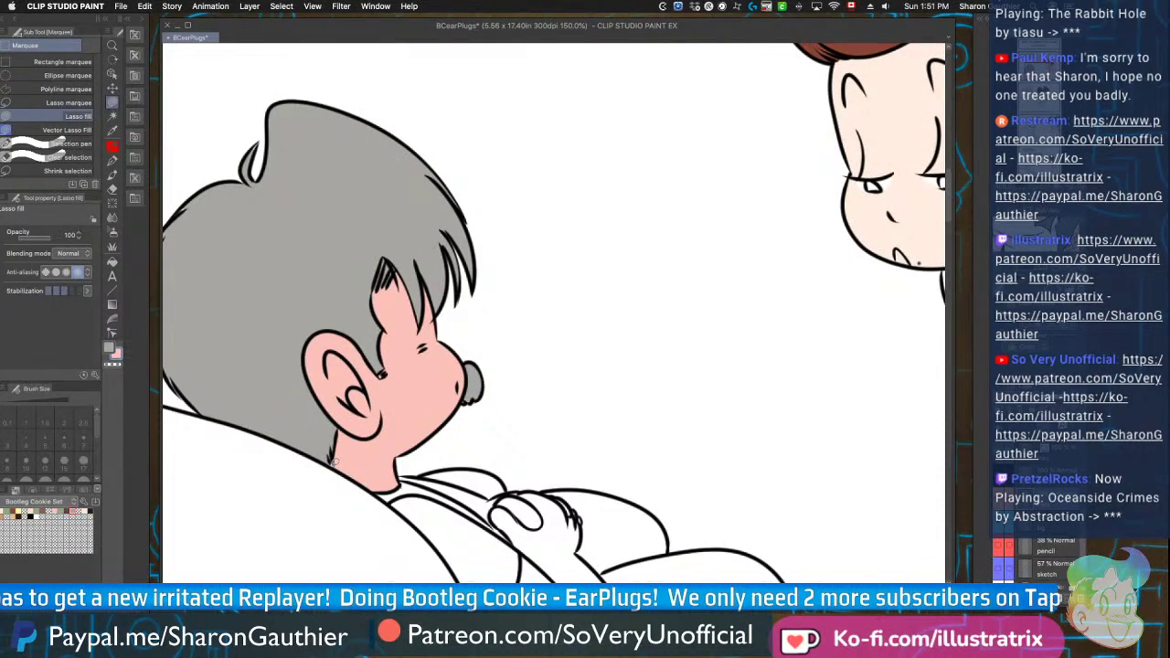
scroll(331, 461, up, 3)
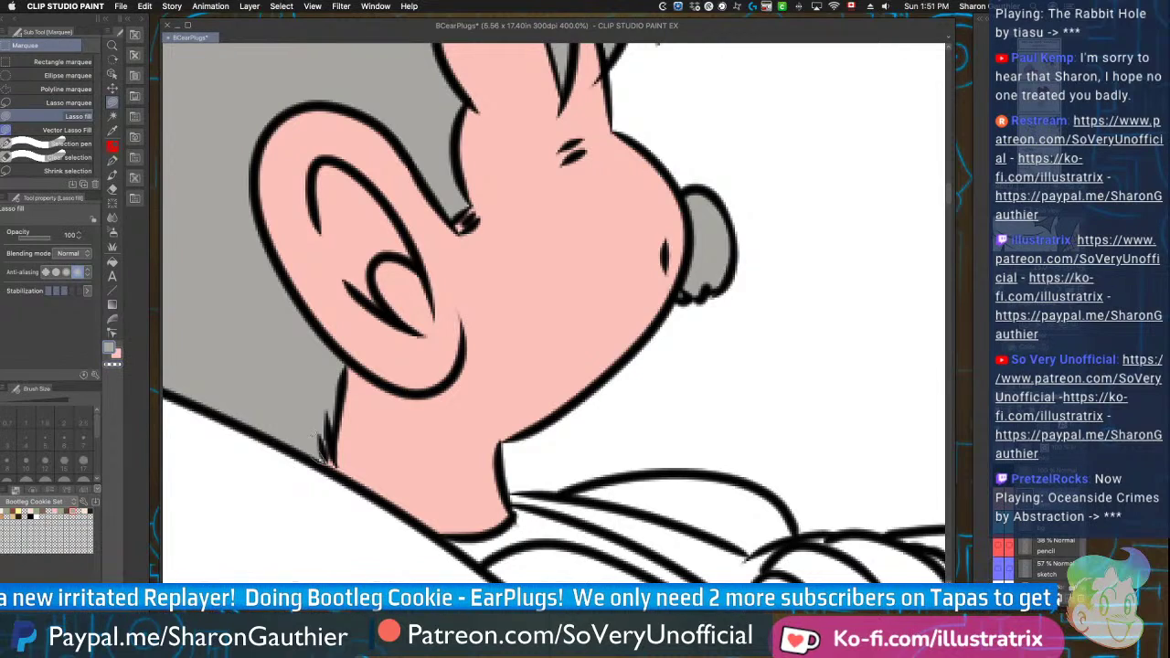
scroll(320, 460, down, 3)
scroll(274, 429, up, 5)
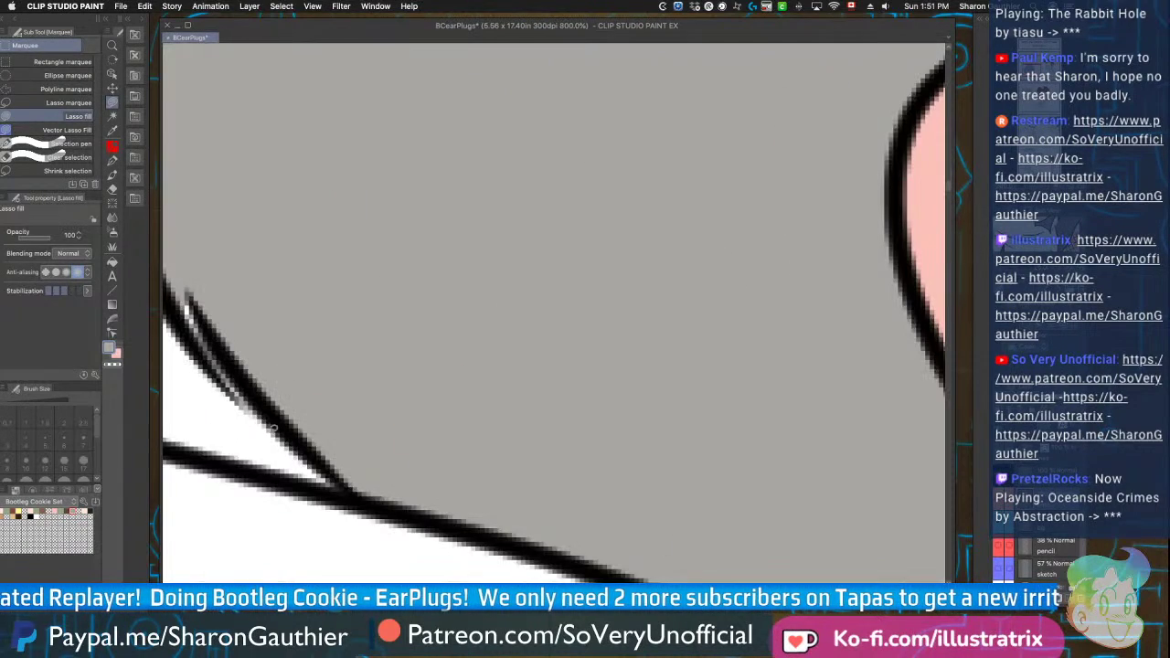
scroll(188, 302, down, 5)
scroll(302, 366, up, 4)
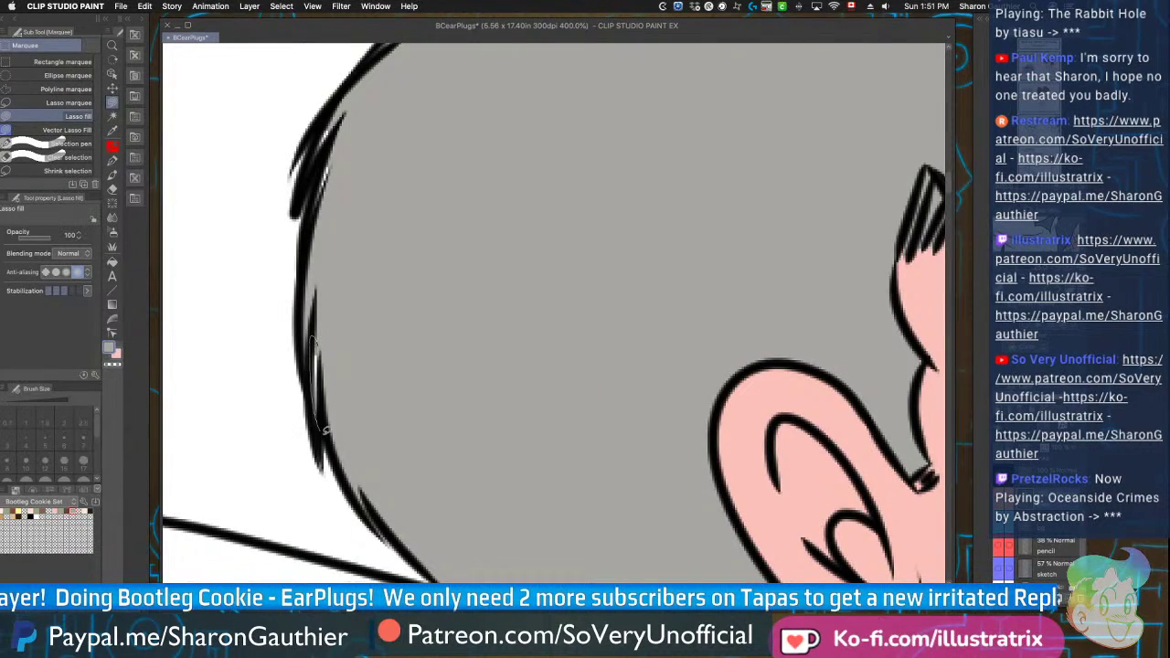
scroll(312, 249, down, 3)
scroll(313, 249, up, 5)
drag(278, 236, 280, 243)
scroll(280, 243, down, 3)
scroll(275, 188, up, 3)
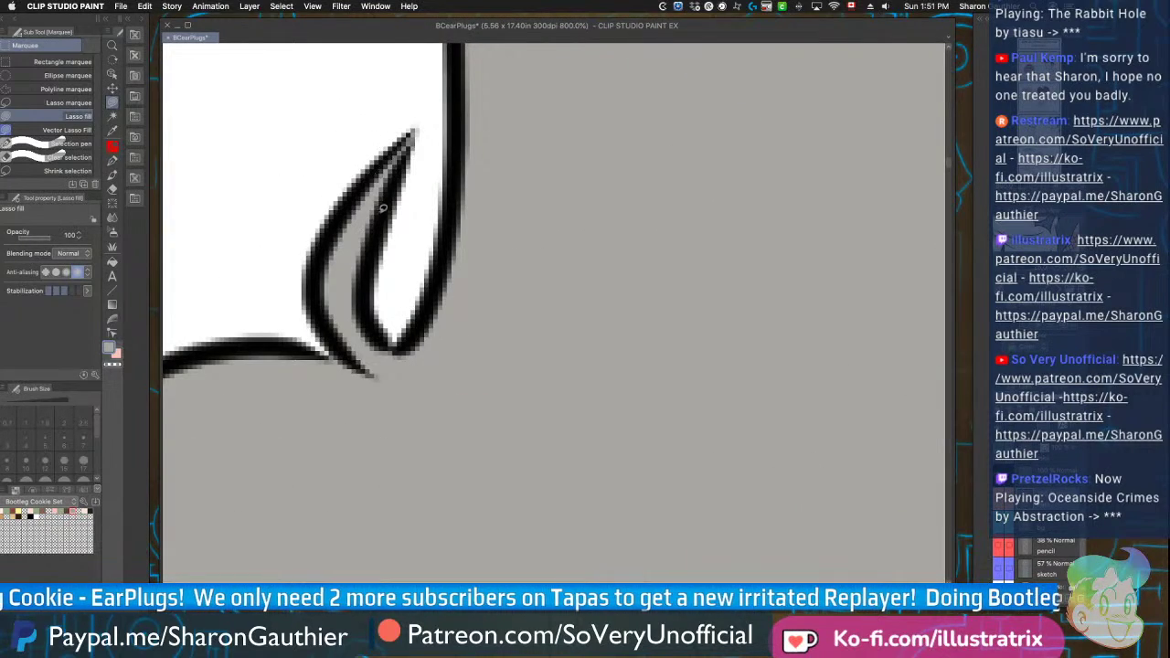
scroll(382, 201, down, 3)
scroll(558, 366, up, 3)
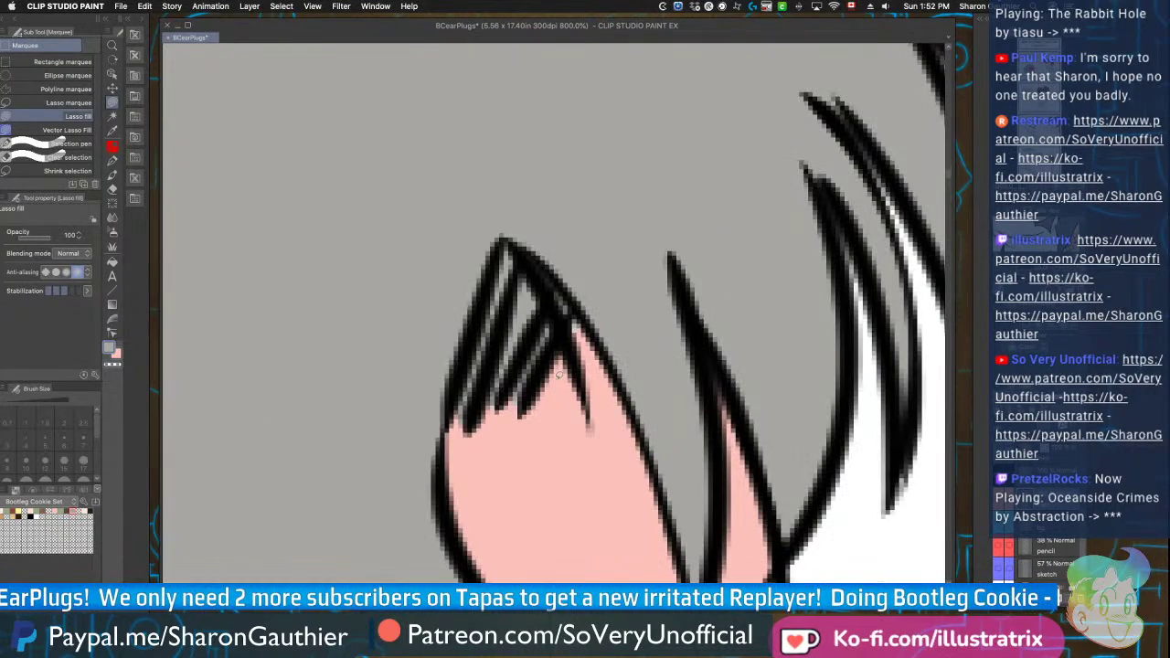
scroll(407, 265, down, 3)
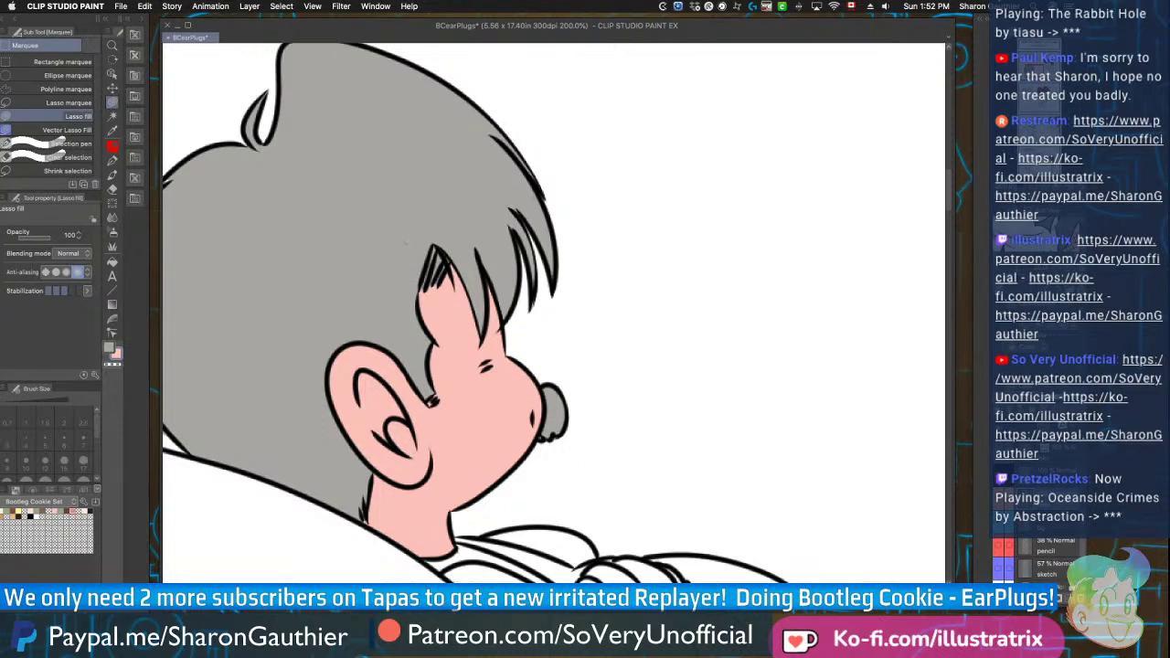
alt+click(419, 249)
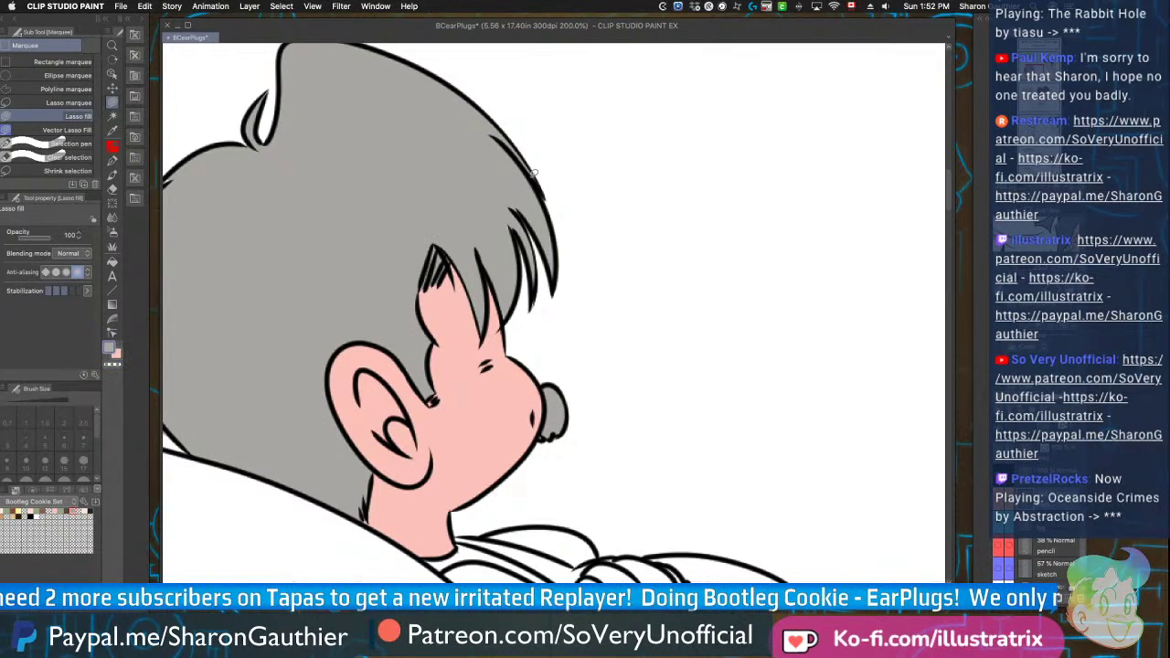
Fill the reclining man's arms and hands in the first panel with pink
scroll(417, 326, down, 3)
scroll(464, 386, up, 3)
key(x)
key(g)
click(485, 425)
click(453, 378)
key(m)
Touch up the unfilled gaps around the reclining man's fingers and knuckles with pink using Lasso fill
scroll(455, 358, up, 2)
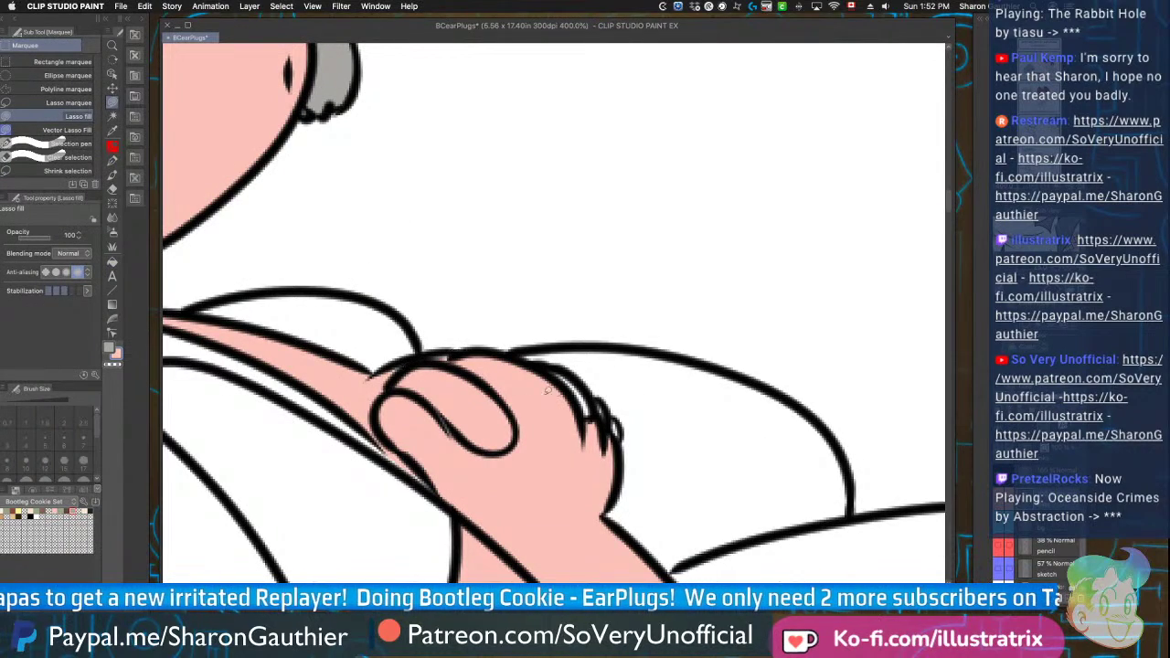
mouse_move(401, 366)
mouse_down()
mouse_move(490, 357)
mouse_move(438, 357)
mouse_move(509, 375)
mouse_move(520, 363)
mouse_move(583, 384)
mouse_move(619, 437)
mouse_up()
scroll(492, 331, down, 3)
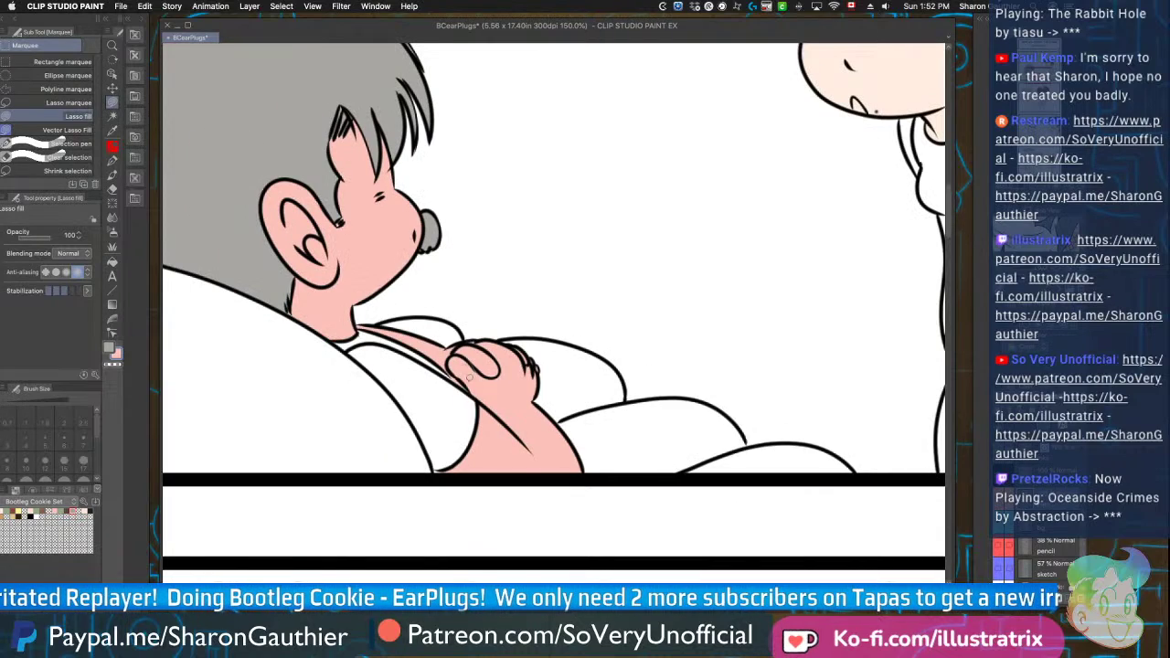
scroll(439, 437, down, 1)
scroll(444, 463, up, 4)
drag(488, 295, 494, 307)
scroll(493, 307, down, 6)
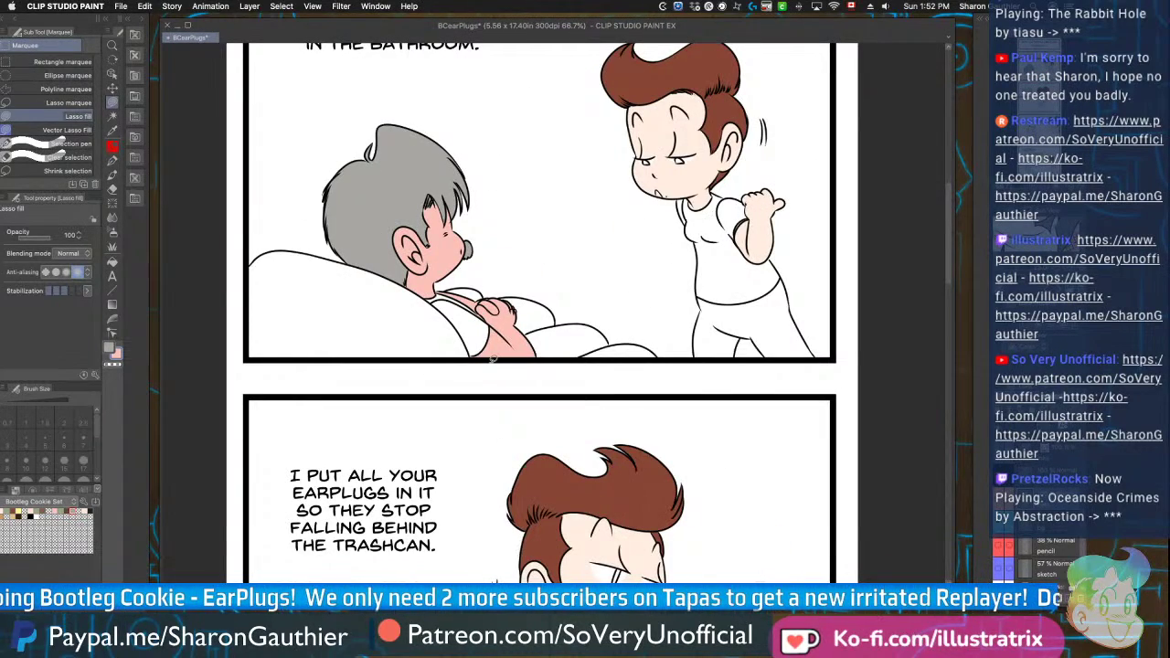
scroll(397, 308, down, 3)
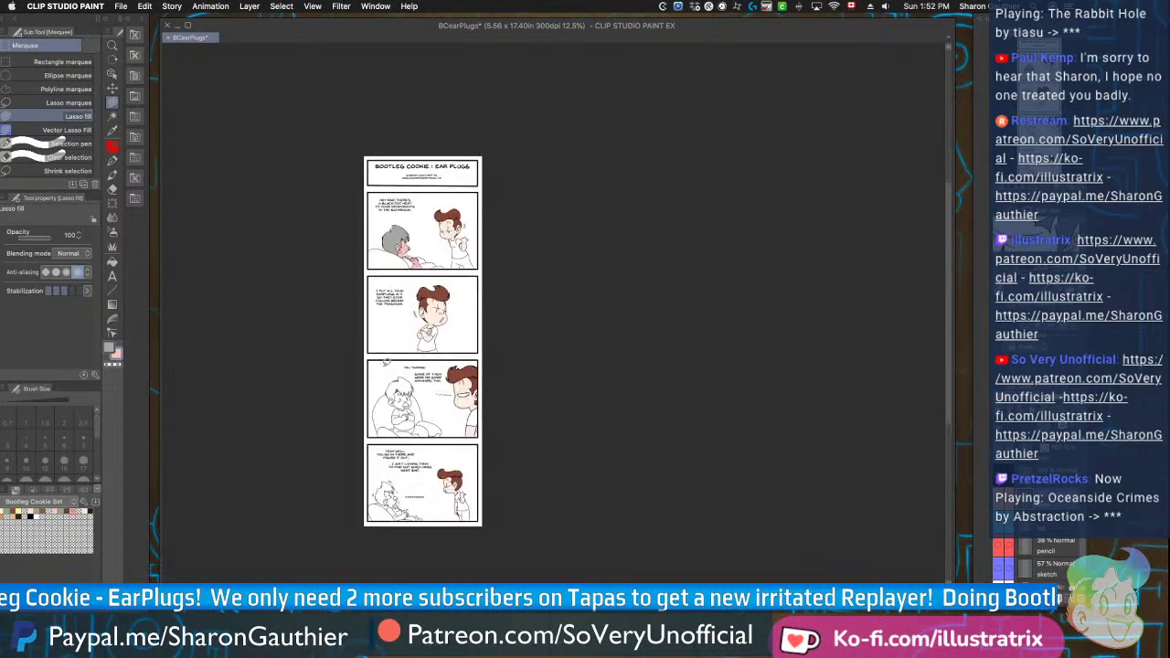
Fill the seated man's arms, hands, face and cheek in the "OH, THANKS!" panel with pink
scroll(431, 500, up, 5)
key(g)
click(437, 537)
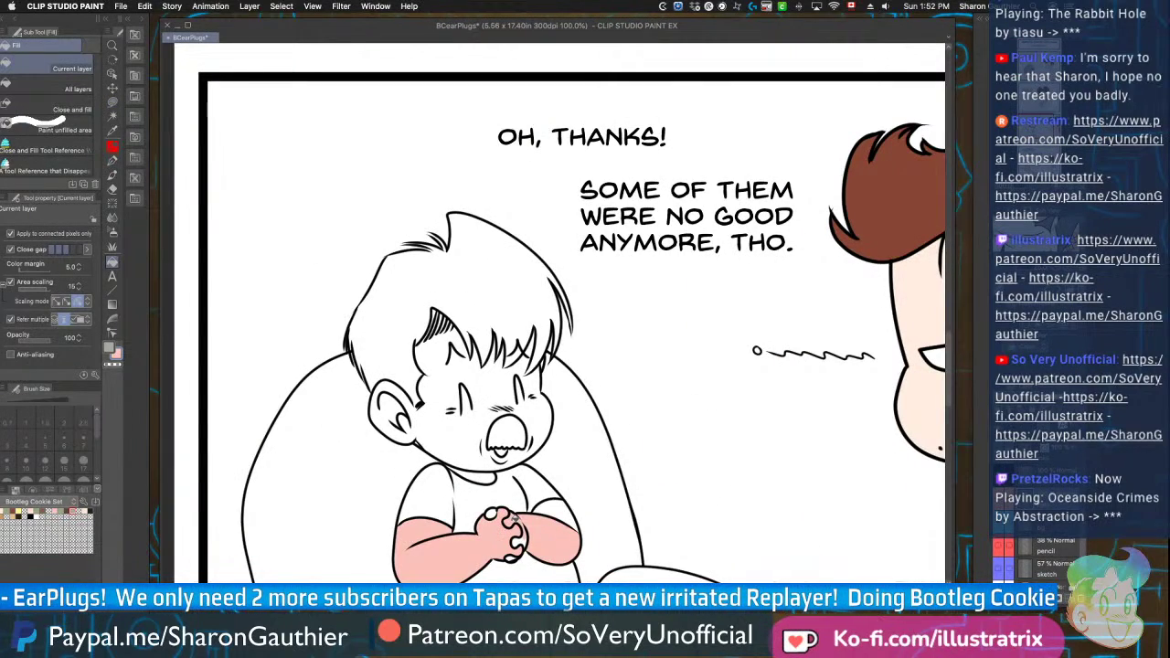
click(554, 523)
click(475, 465)
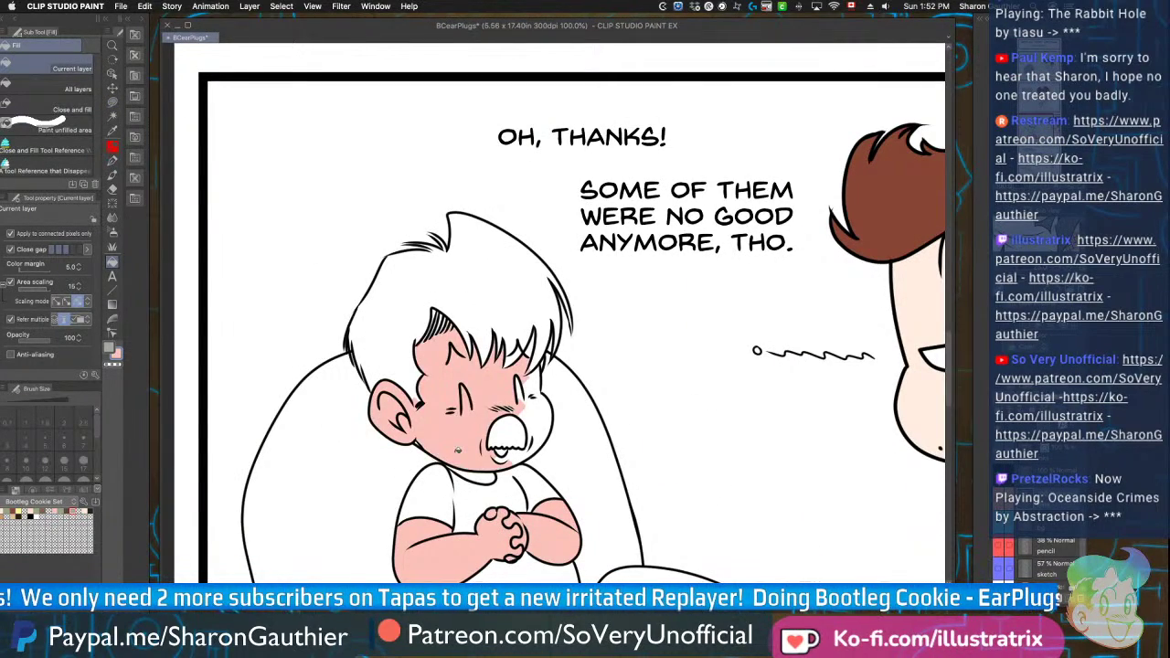
click(538, 417)
Cover the unfilled spots around the seated man's eyes and brow with pink using Lasso fill
key(m)
scroll(426, 418, up, 2)
scroll(418, 426, up, 1)
mouse_move(462, 349)
mouse_down()
mouse_move(520, 455)
mouse_move(517, 430)
mouse_up()
mouse_move(526, 376)
mouse_down()
mouse_move(598, 440)
mouse_move(604, 399)
mouse_up()
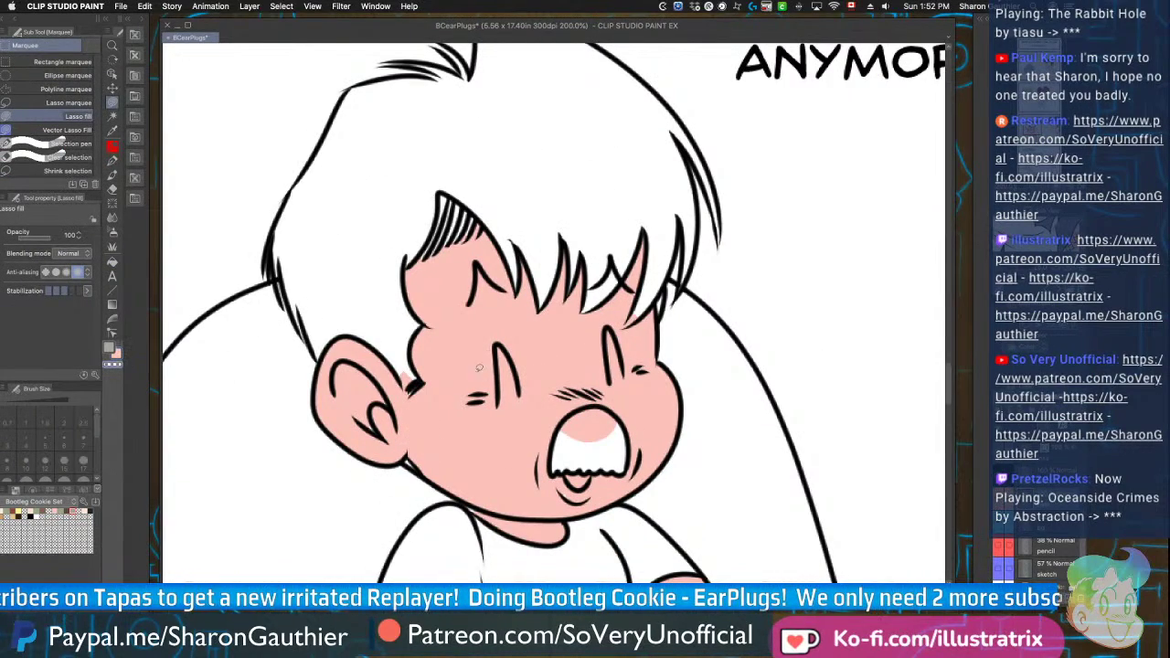
Fill the seated man's moustache and hair in the "OH, THANKS!" panel with grey
key(c)
key(g)
click(571, 448)
click(587, 417)
click(356, 278)
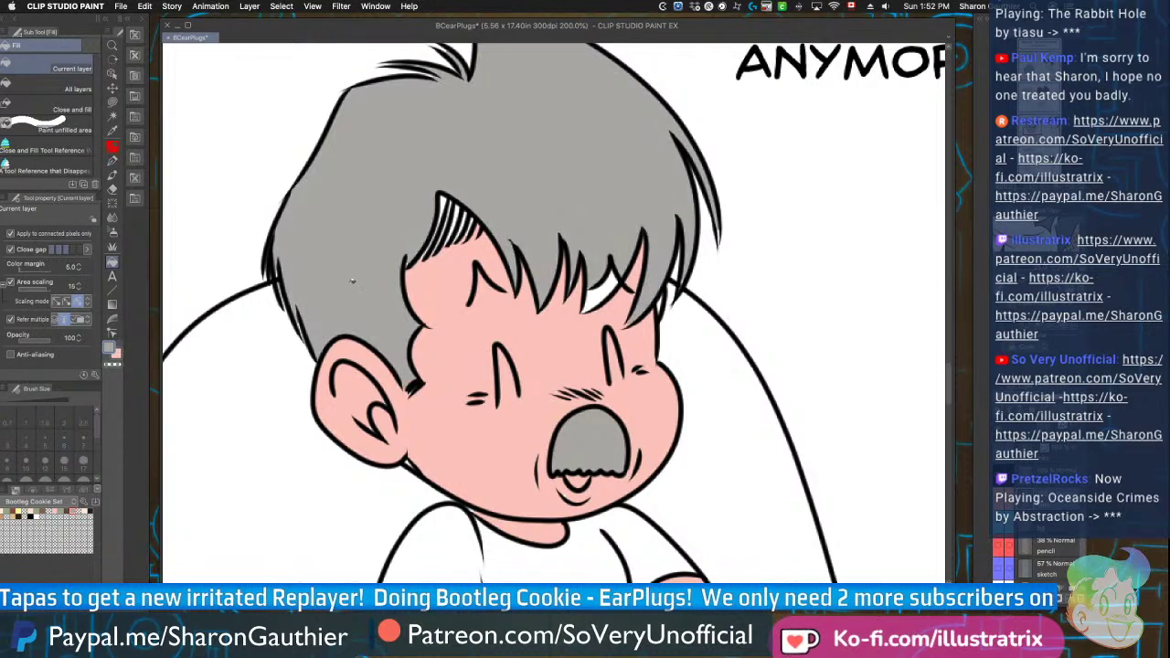
Fill the hairline hatching and the fringe tips of the seated man with grey using Lasso fill
key(m)
mouse_move(413, 259)
mouse_down()
mouse_move(483, 203)
mouse_move(421, 256)
mouse_up()
mouse_move(592, 287)
mouse_down()
mouse_move(640, 274)
mouse_move(585, 286)
mouse_up()
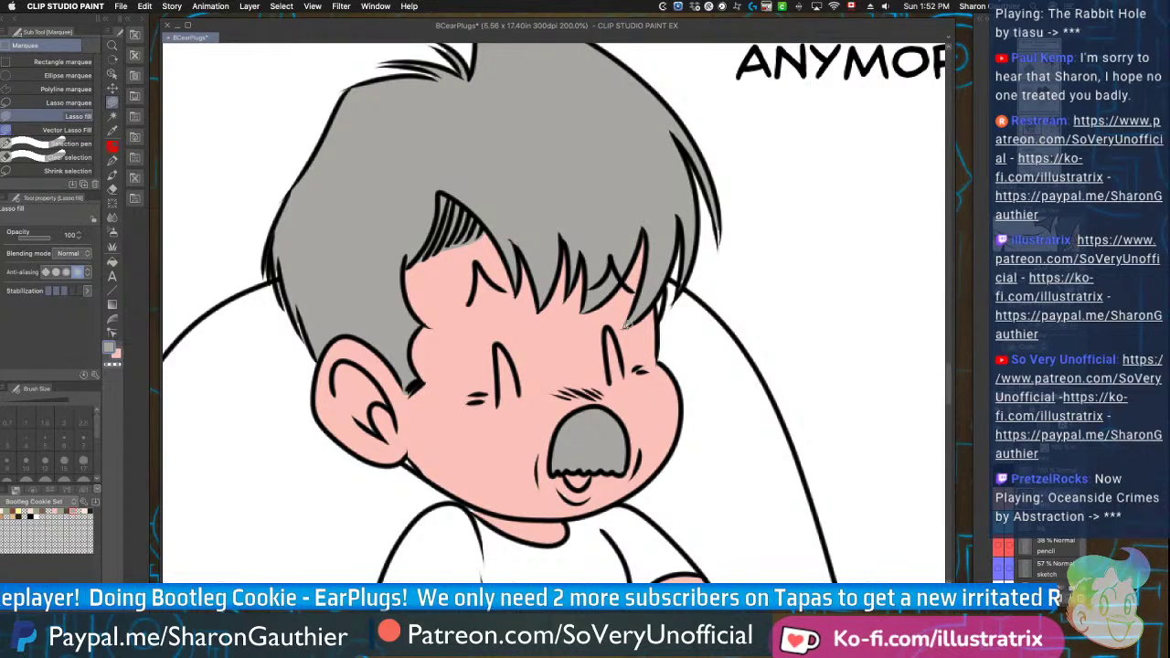
key(x)
key(c)
key(x)
mouse_move(669, 276)
mouse_down()
mouse_move(661, 315)
mouse_move(669, 273)
mouse_up()
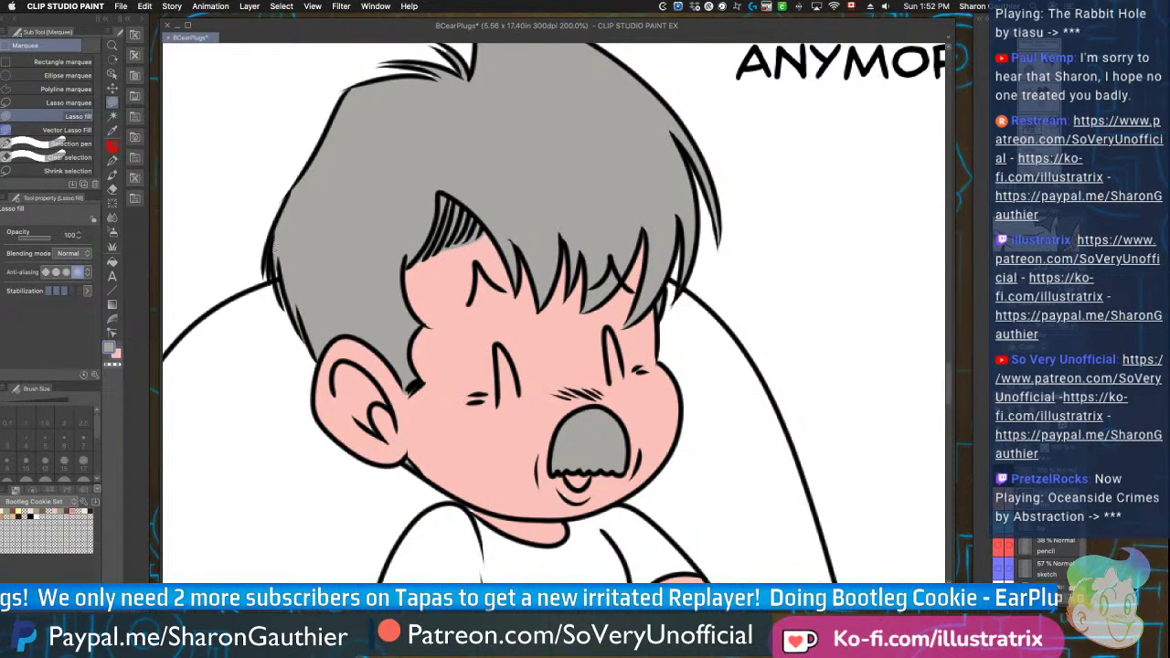
Cover the unfilled slivers in the seated man's outer hair strands and top tufts with grey using Lasso fill
scroll(365, 334, down, 2)
scroll(391, 182, up, 6)
mouse_move(454, 333)
mouse_down()
mouse_move(289, 313)
mouse_move(455, 331)
mouse_up()
drag(534, 252, 529, 261)
scroll(462, 260, down, 4)
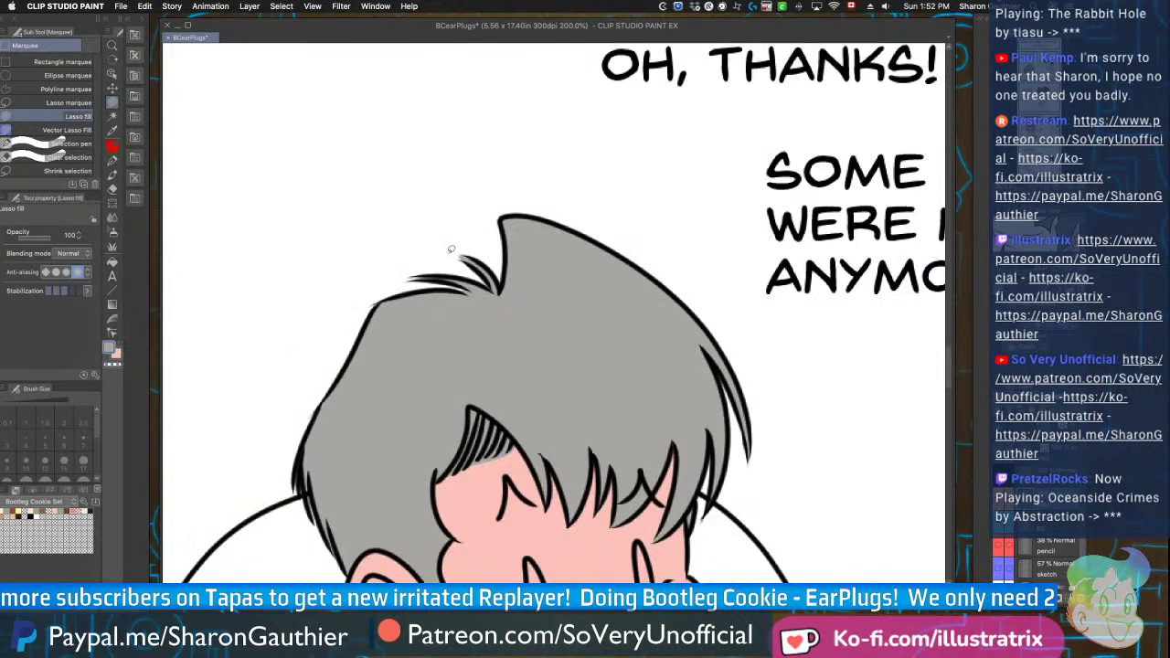
scroll(475, 253, up, 8)
scroll(442, 266, down, 8)
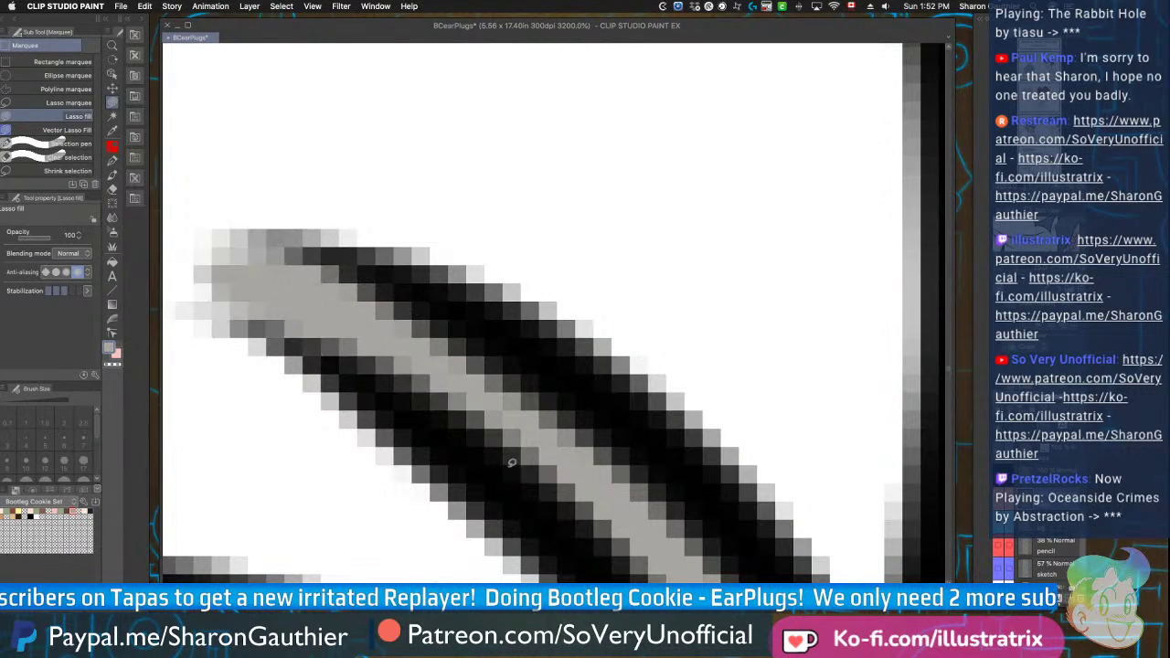
scroll(412, 366, down, 3)
scroll(404, 421, up, 3)
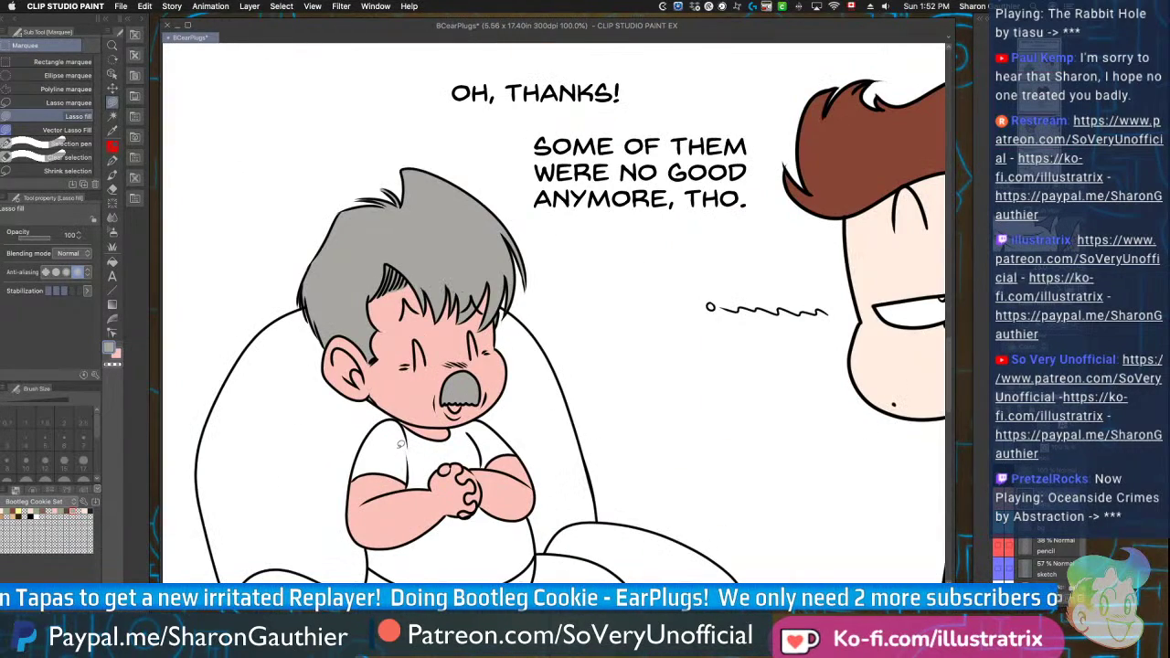
scroll(389, 426, up, 4)
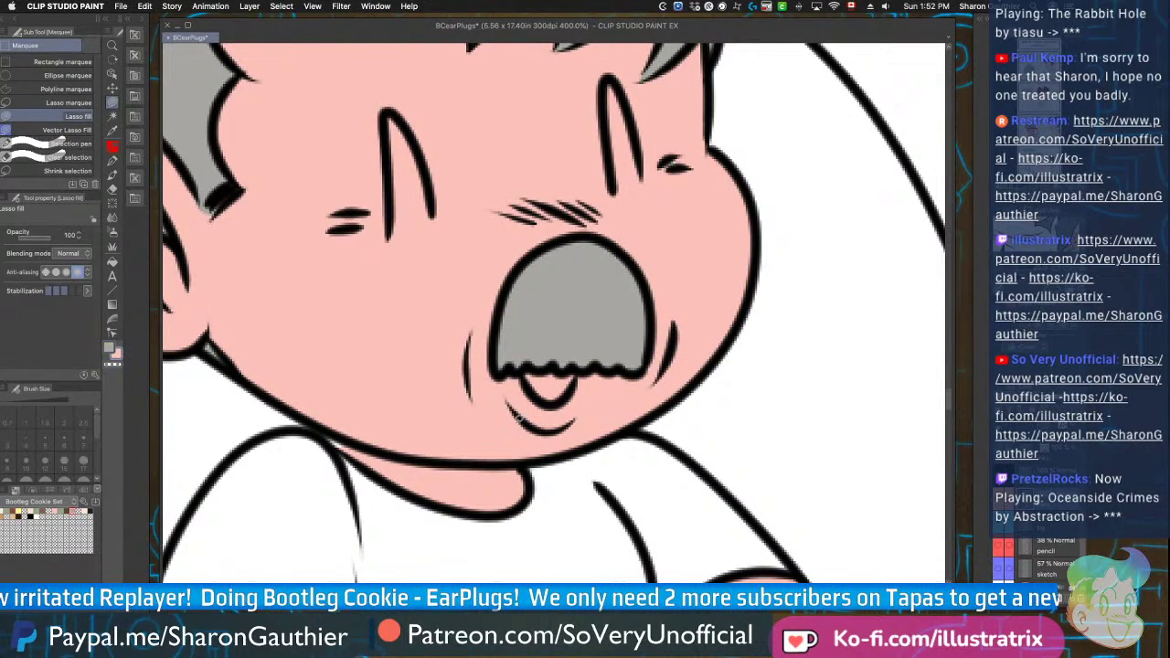
scroll(528, 426, down, 4)
scroll(444, 434, down, 4)
scroll(425, 362, down, 1)
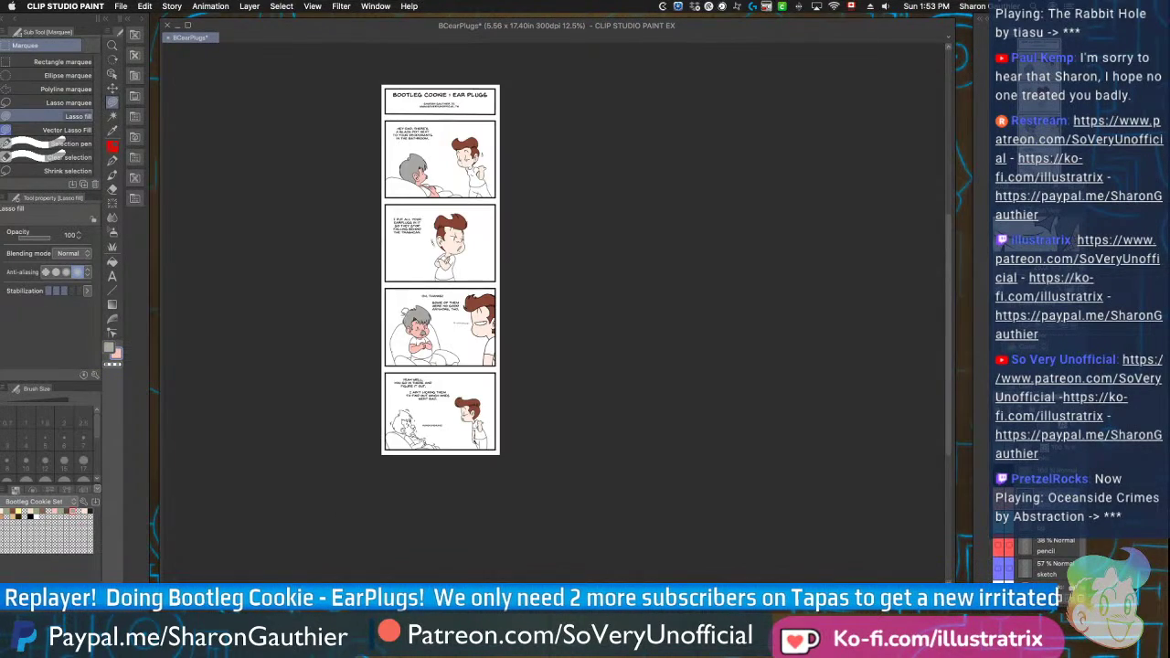
Fill the reclining man's face, arm and clasped hands in the last panel with pink
scroll(520, 455, up, 5)
key(g)
click(507, 455)
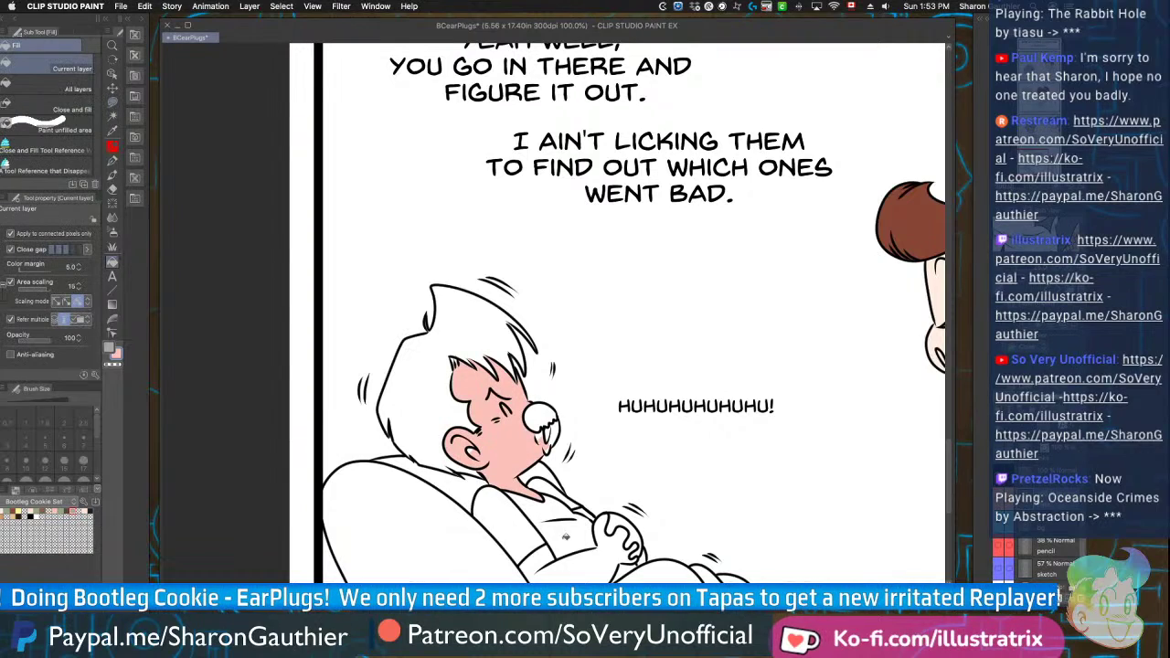
click(578, 561)
click(617, 521)
click(633, 542)
Fill the mouth and chin area below the laughing man's moustache in the last panel with pink
key(m)
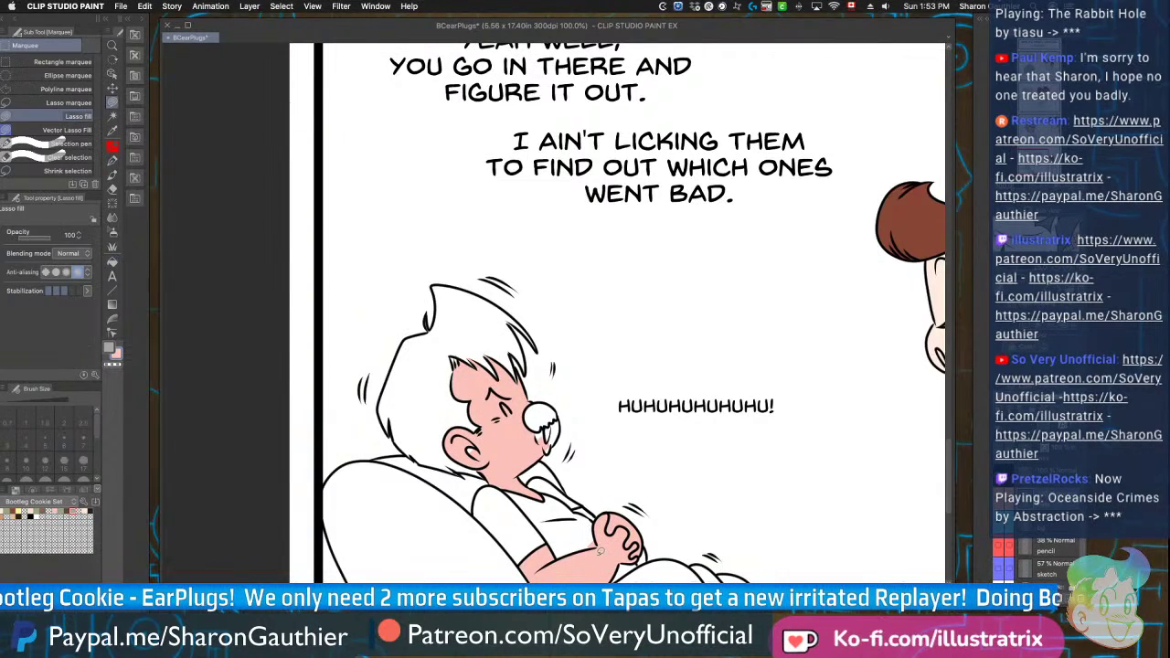
scroll(600, 565, up, 2)
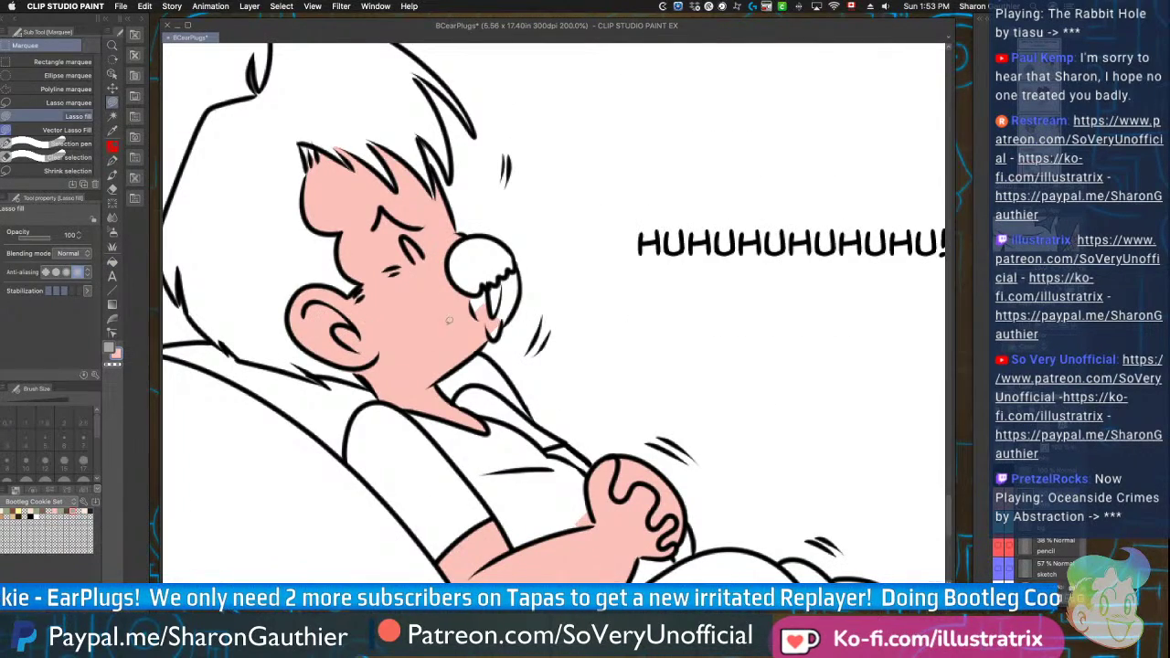
key(g)
key(m)
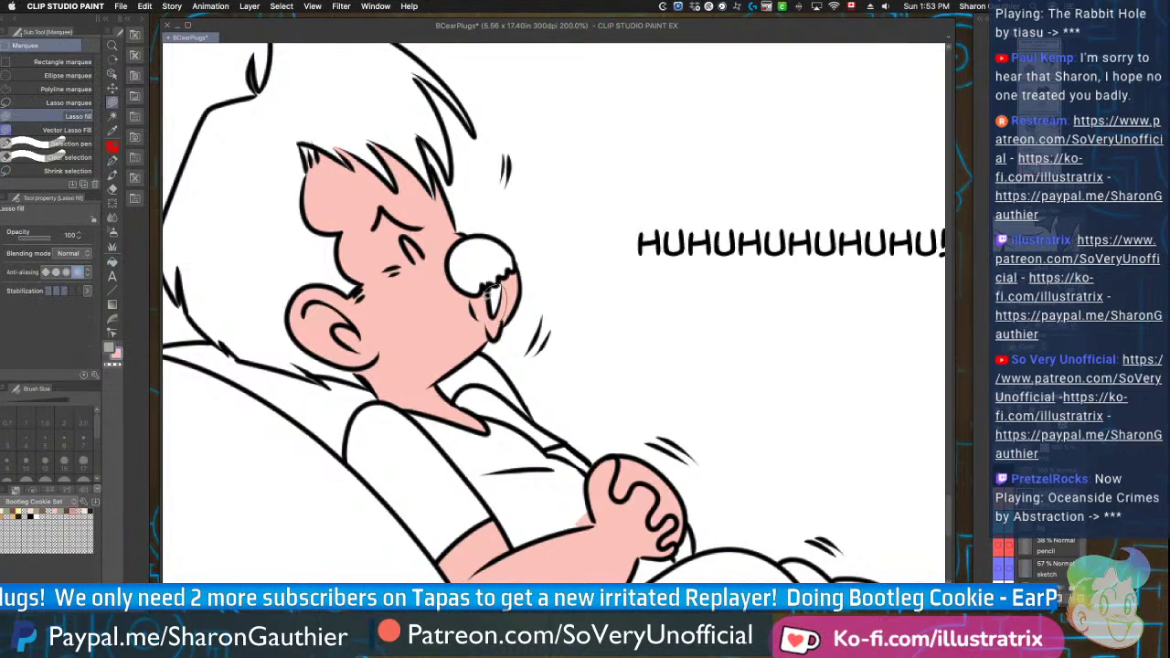
scroll(398, 221, down, 2)
scroll(356, 237, up, 2)
key(c)
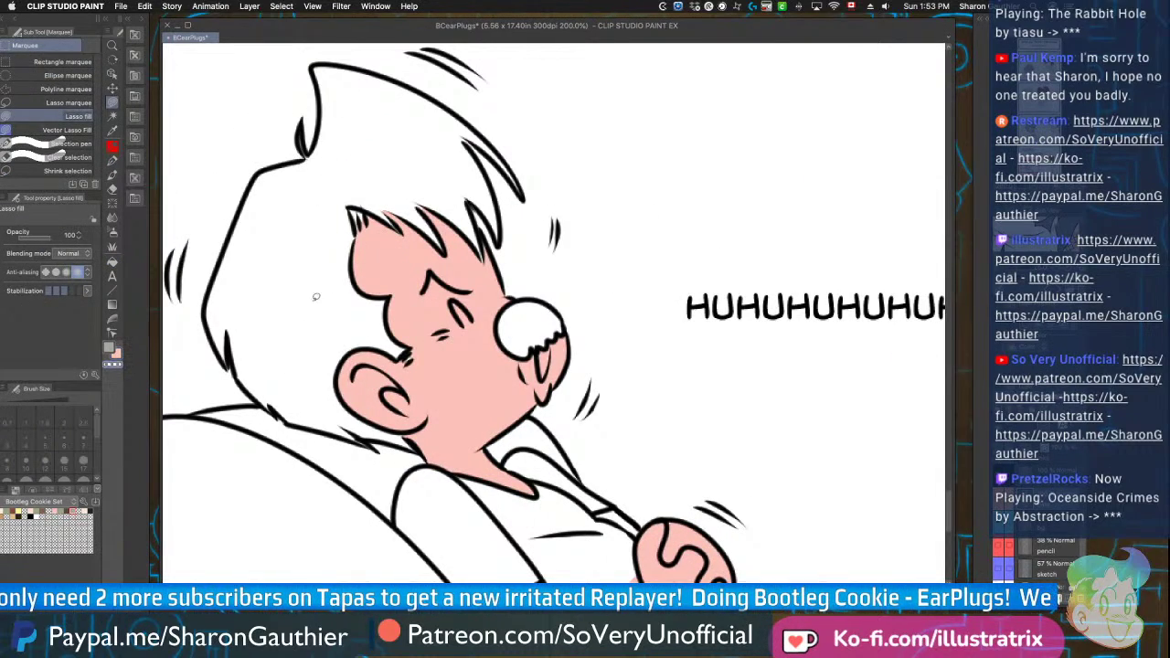
Fill the reclining man's hair in the last panel with grey
key(x)
key(g)
click(315, 299)
key(m)
key(x)
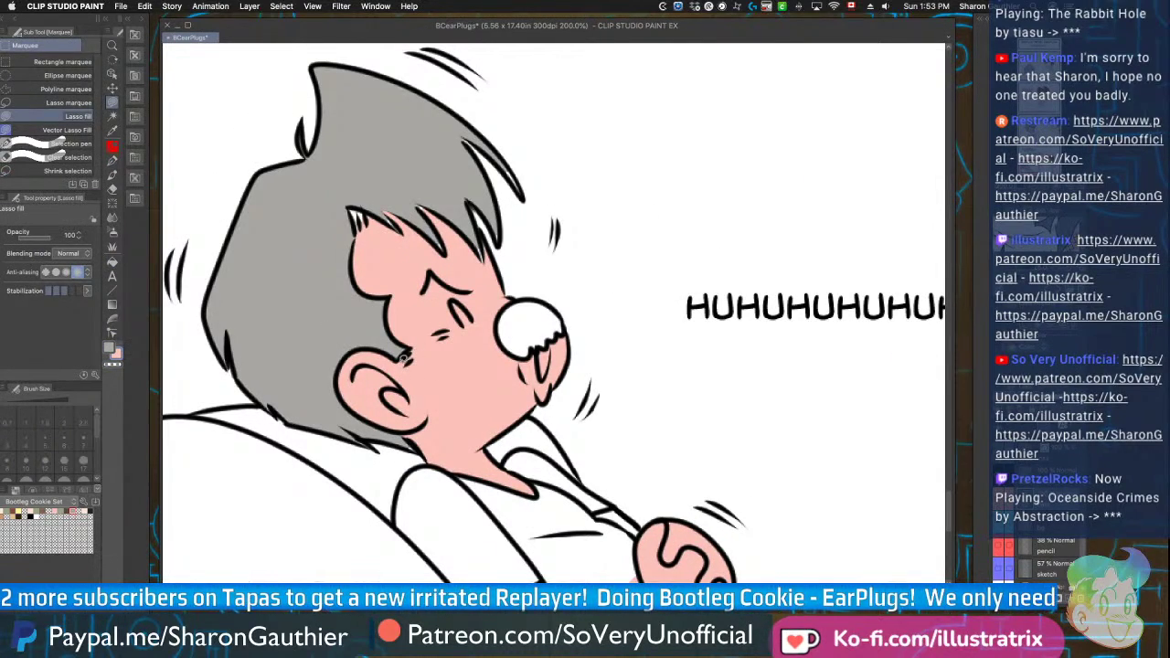
Touch up the small slivers at the reclining man's hair tips and fringe strands using Lasso fill
key(c)
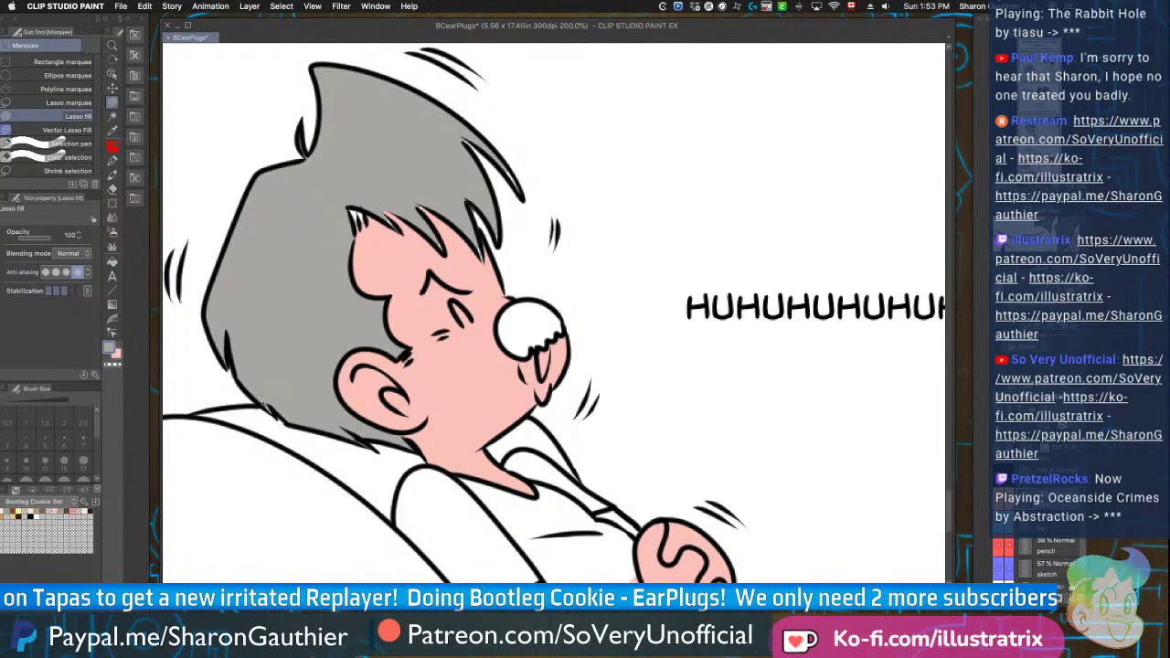
drag(226, 353, 229, 366)
drag(357, 231, 351, 211)
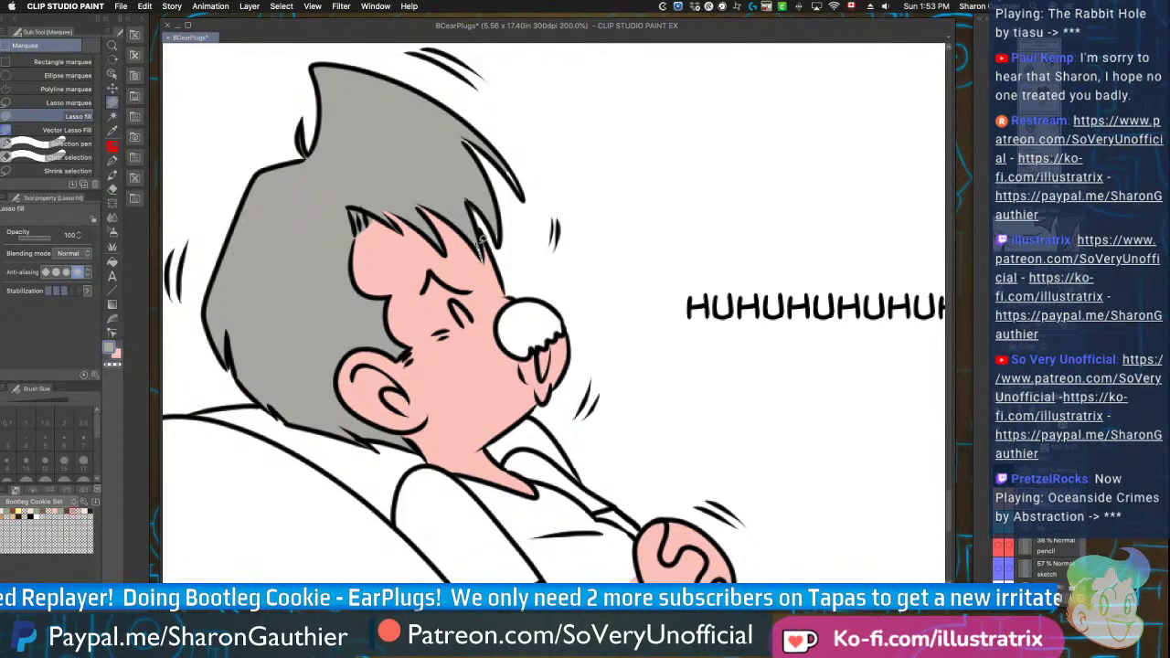
mouse_move(508, 180)
mouse_down()
mouse_move(523, 196)
mouse_move(506, 168)
mouse_up()
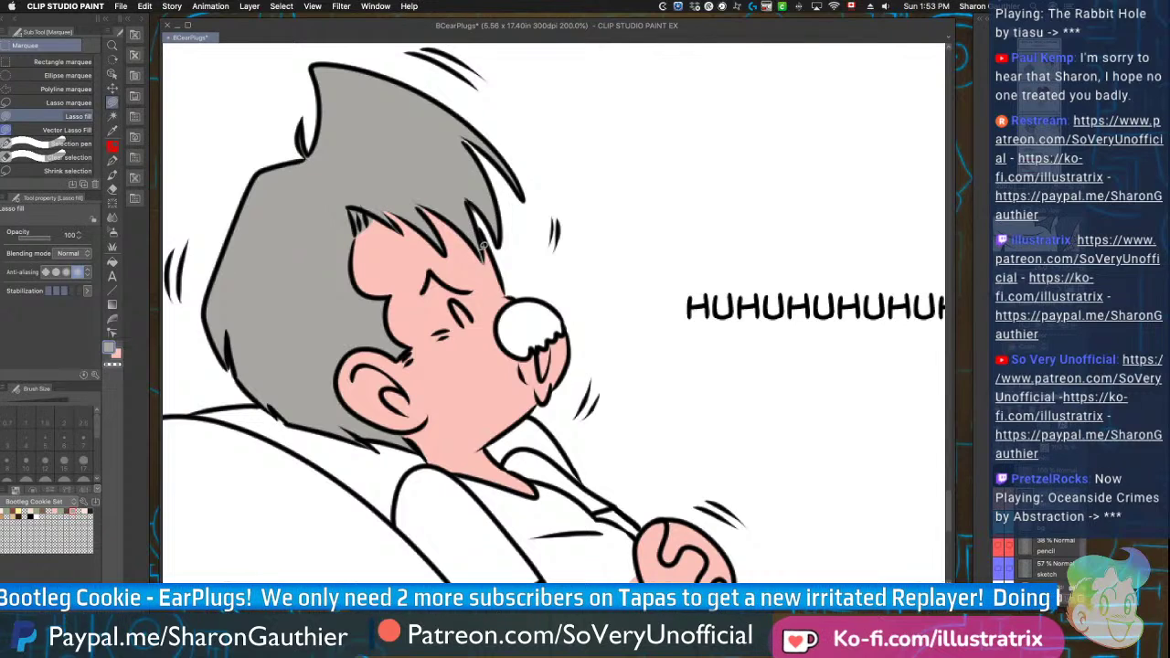
key(c)
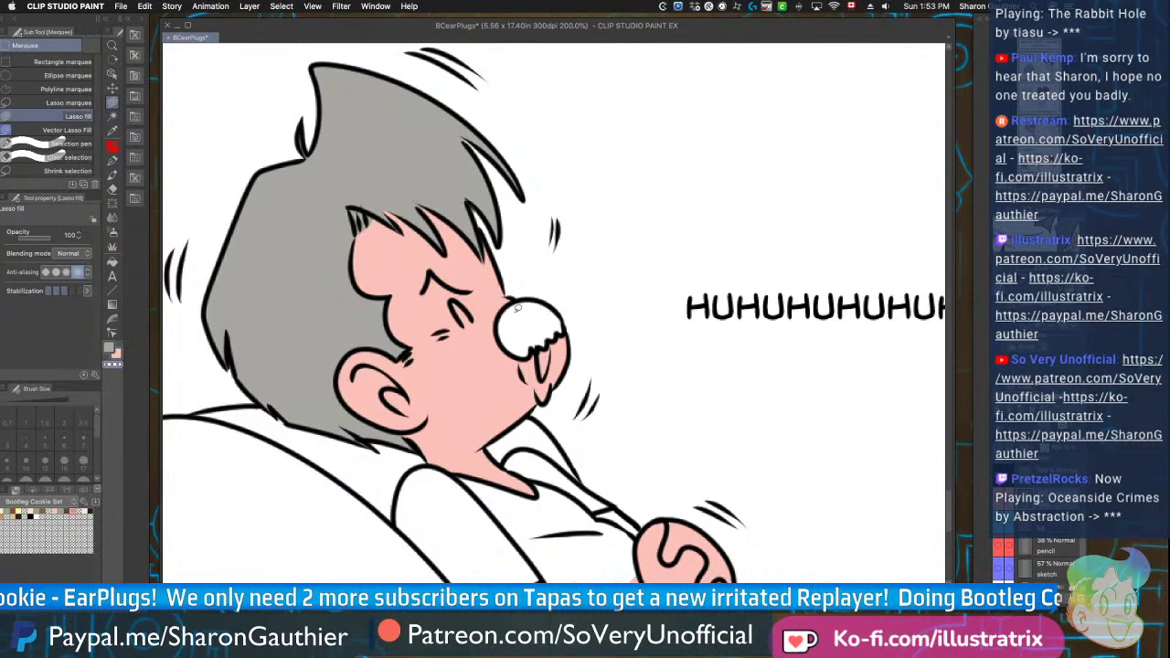
Fill the laughing man's moustache in the last panel with grey
key(x)
key(g)
click(517, 311)
scroll(524, 335, down, 1)
scroll(529, 333, up, 3)
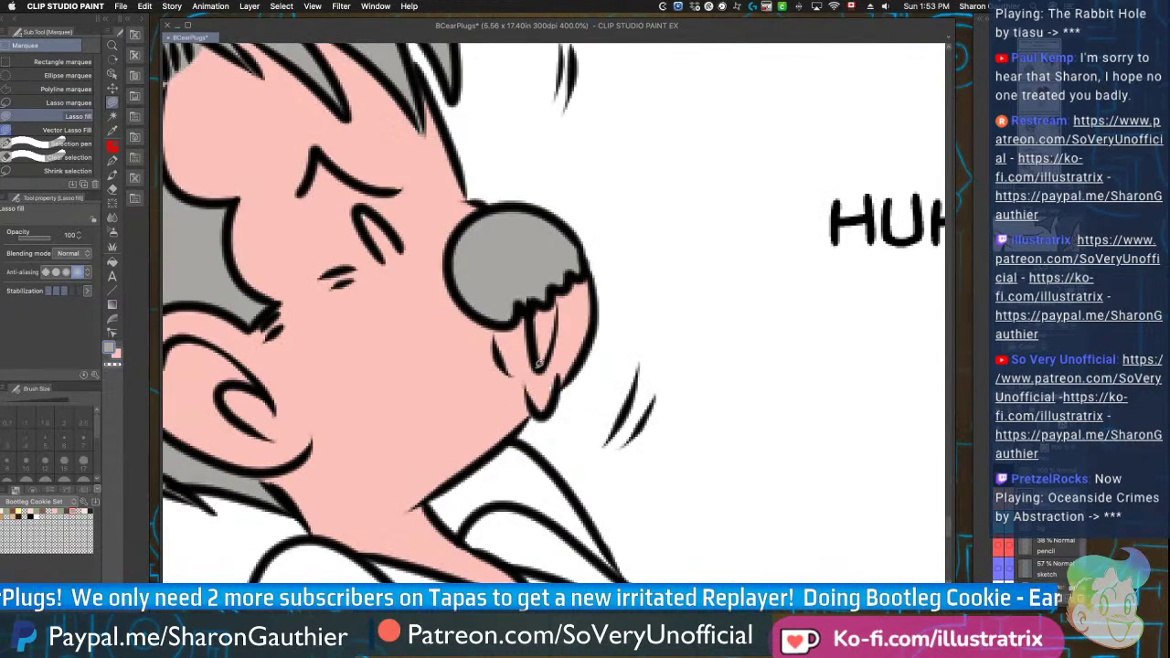
Fill the young man's iris in the last panel with grey-green from the Bootleg Cookie Set
scroll(556, 348, down, 4)
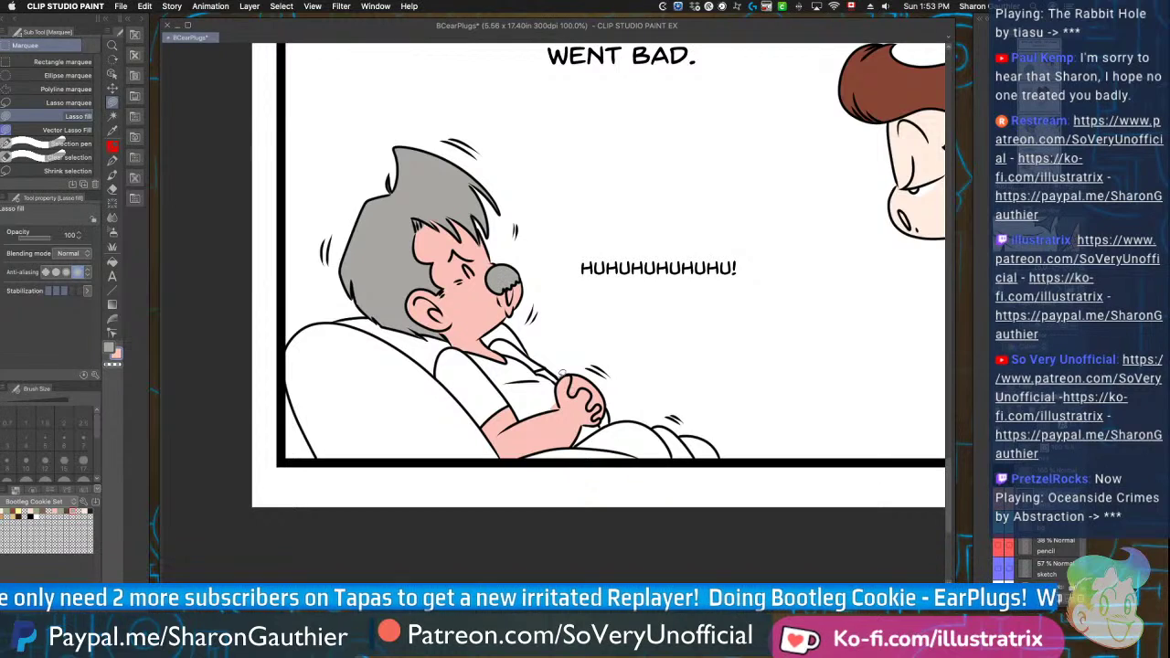
scroll(544, 337, down, 2)
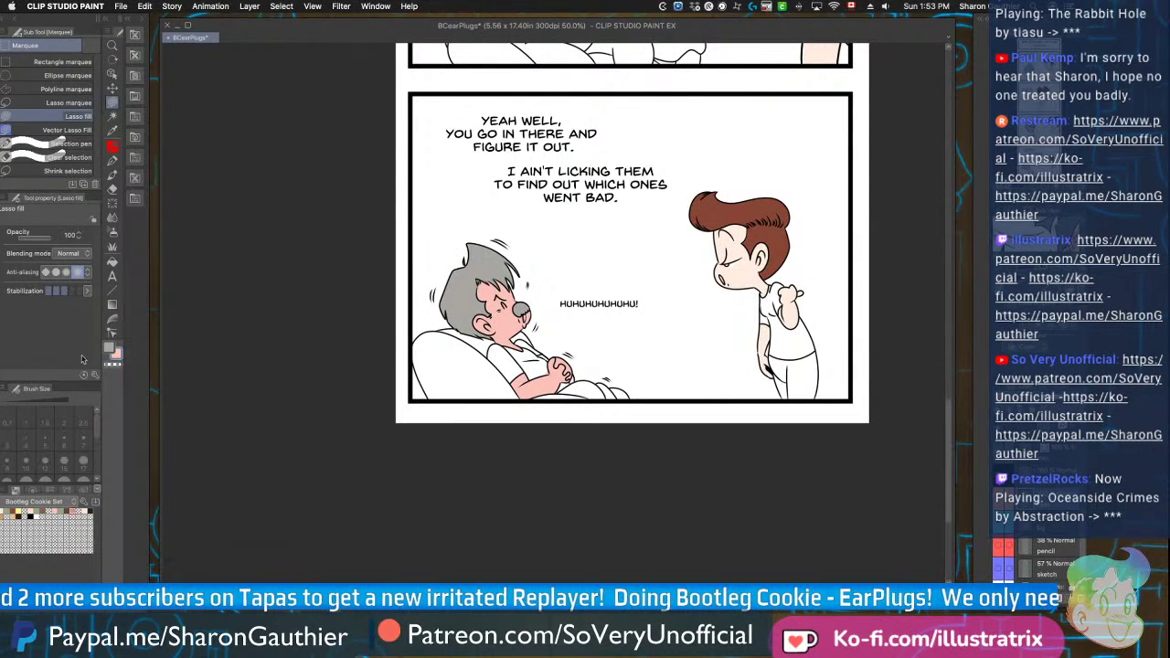
click(7, 510)
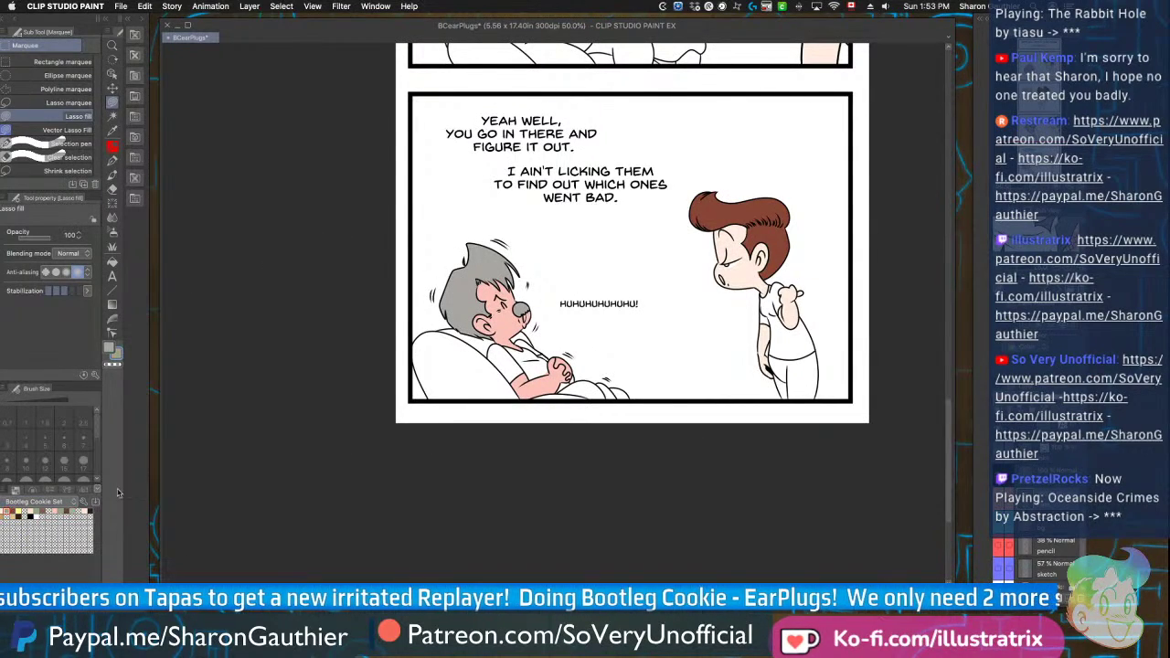
scroll(393, 379, down, 1)
scroll(615, 315, up, 9)
key(g)
key(m)
scroll(609, 325, down, 8)
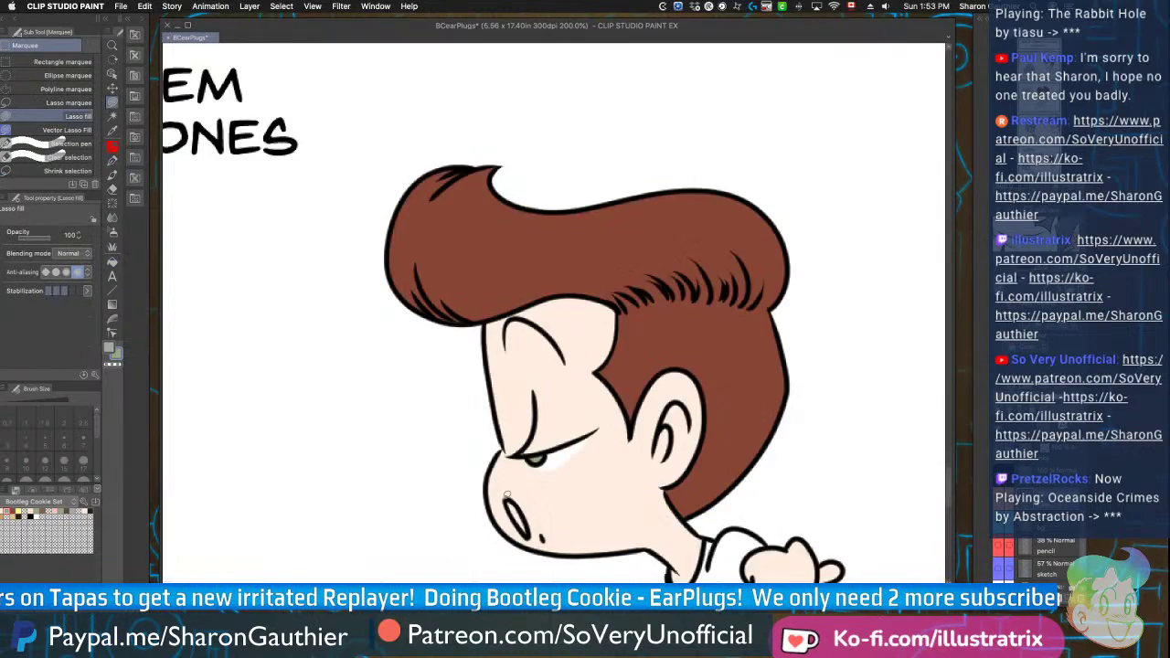
Fill both irises of the young man with crossed arms with grey-green
scroll(377, 116, down, 1)
scroll(475, 265, up, 6)
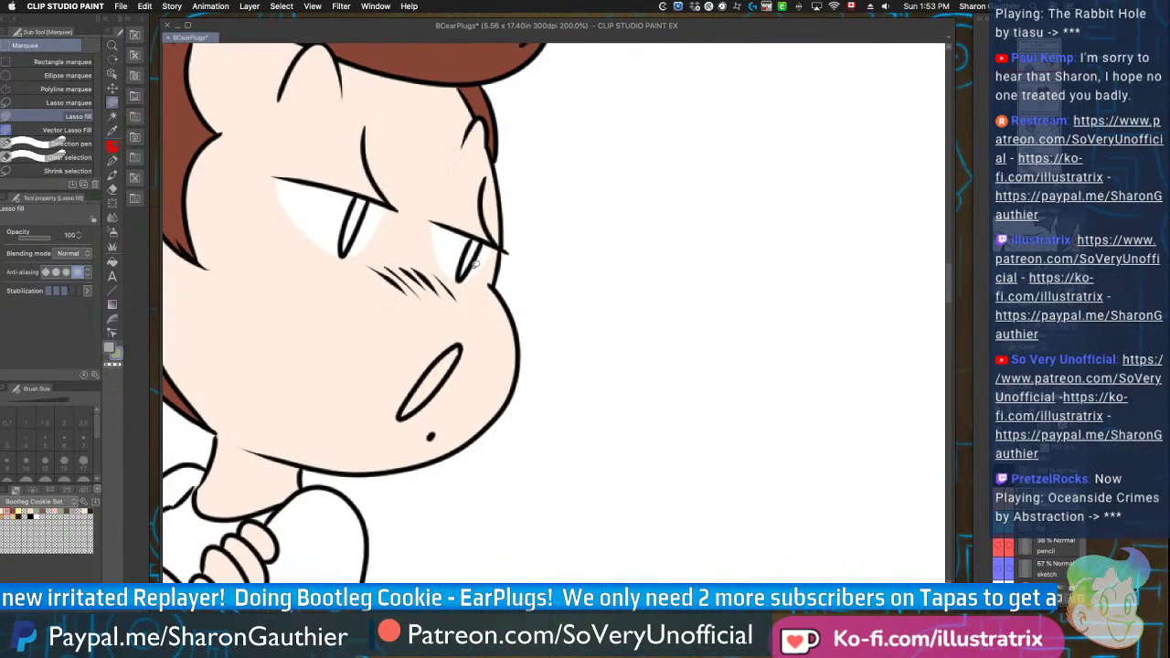
key(g)
click(470, 257)
click(351, 229)
key(m)
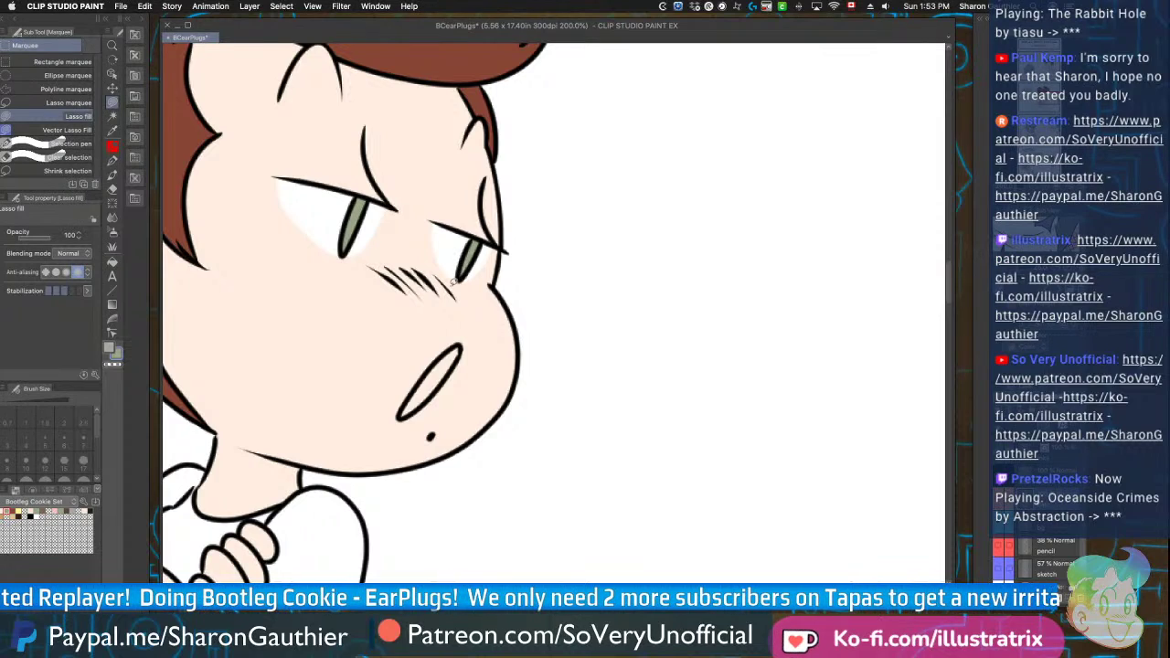
Fill both irises of the young man in the first story panel with grey-green
scroll(494, 454, down, 6)
scroll(474, 188, up, 6)
key(g)
click(517, 280)
click(415, 284)
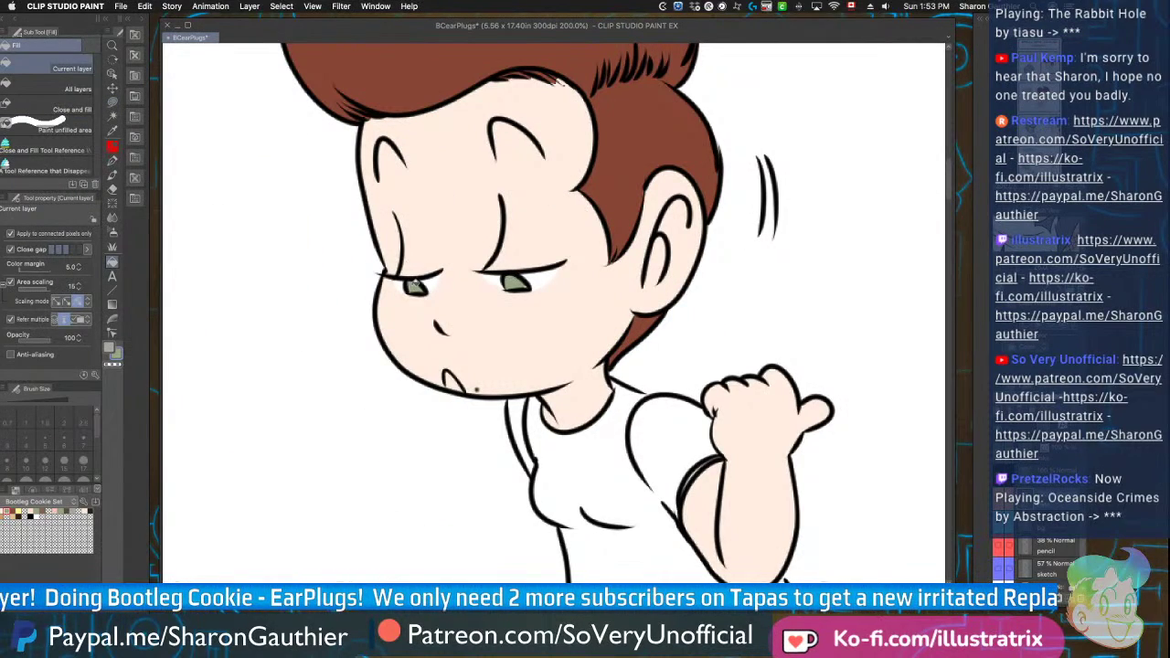
key(m)
scroll(572, 550, down, 1)
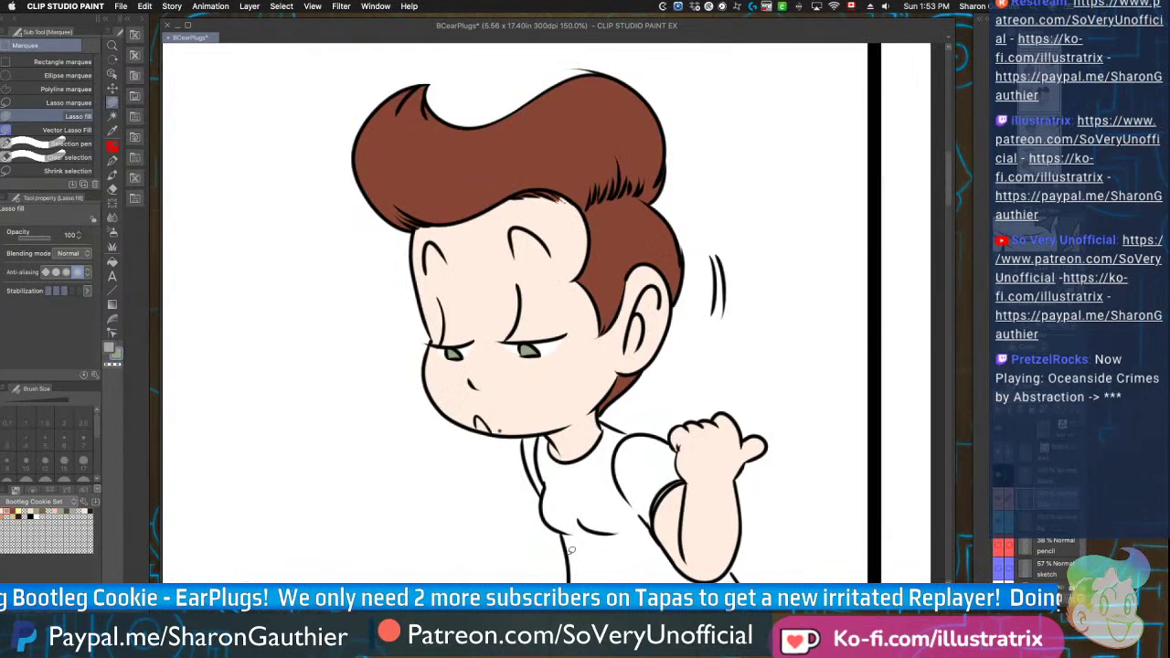
Fill the young man's mouth in the first story panel and the crossed-arms panel with pink from the Copic RV & R colour set
click(37, 501)
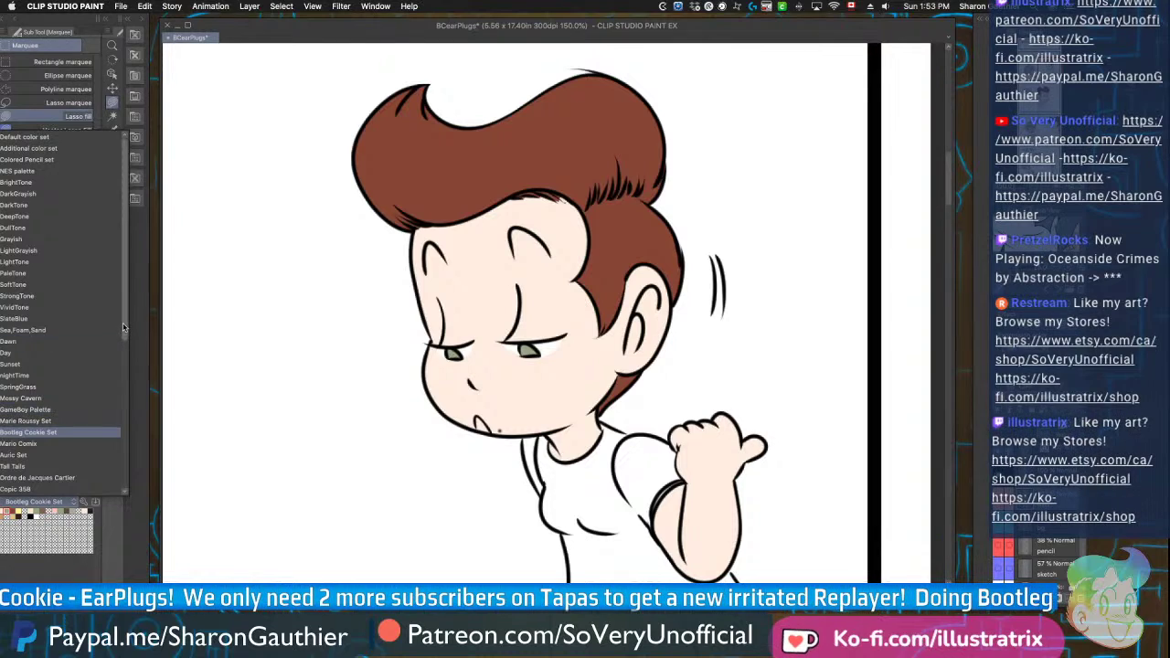
scroll(55, 384, down, 3)
click(13, 426)
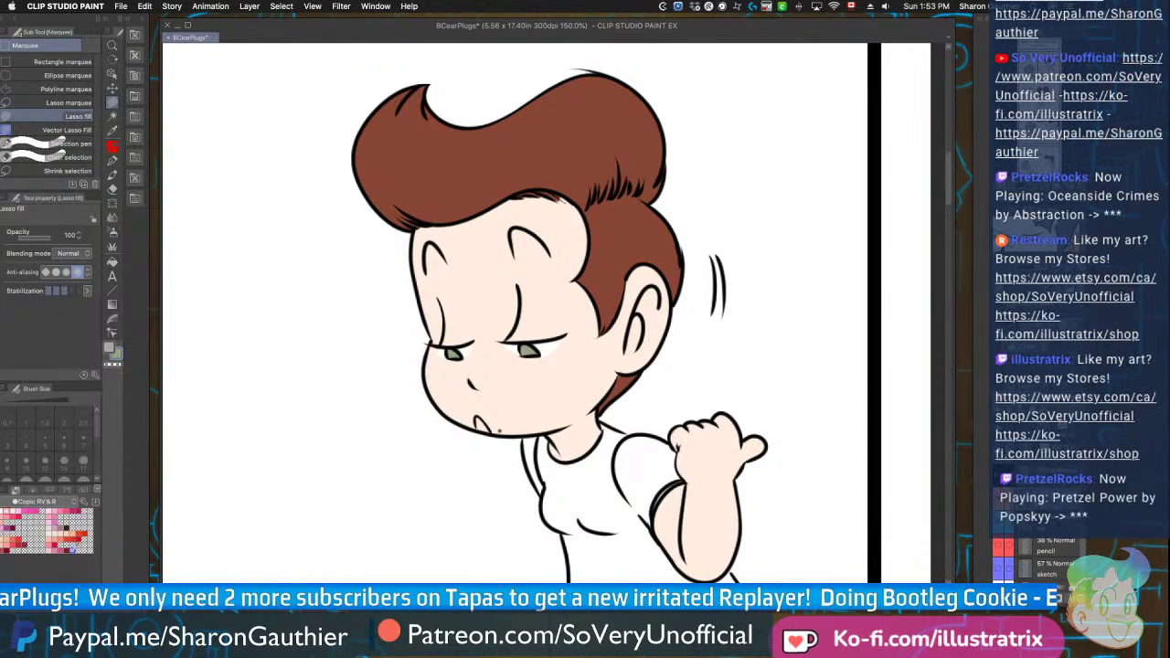
click(73, 510)
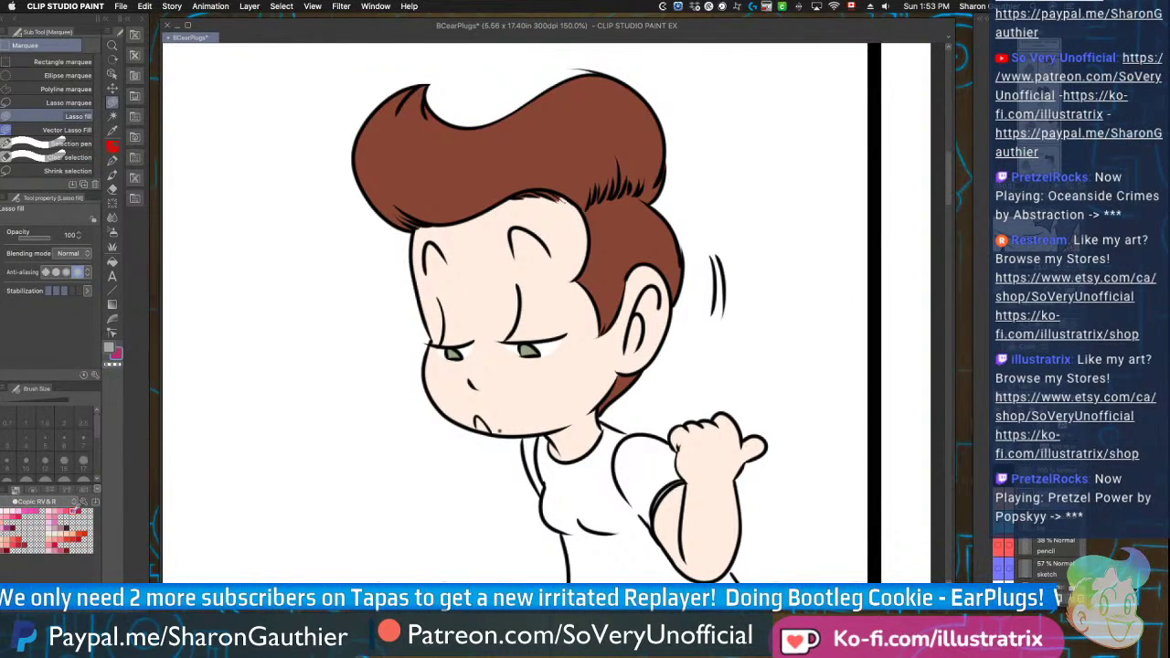
click(60, 509)
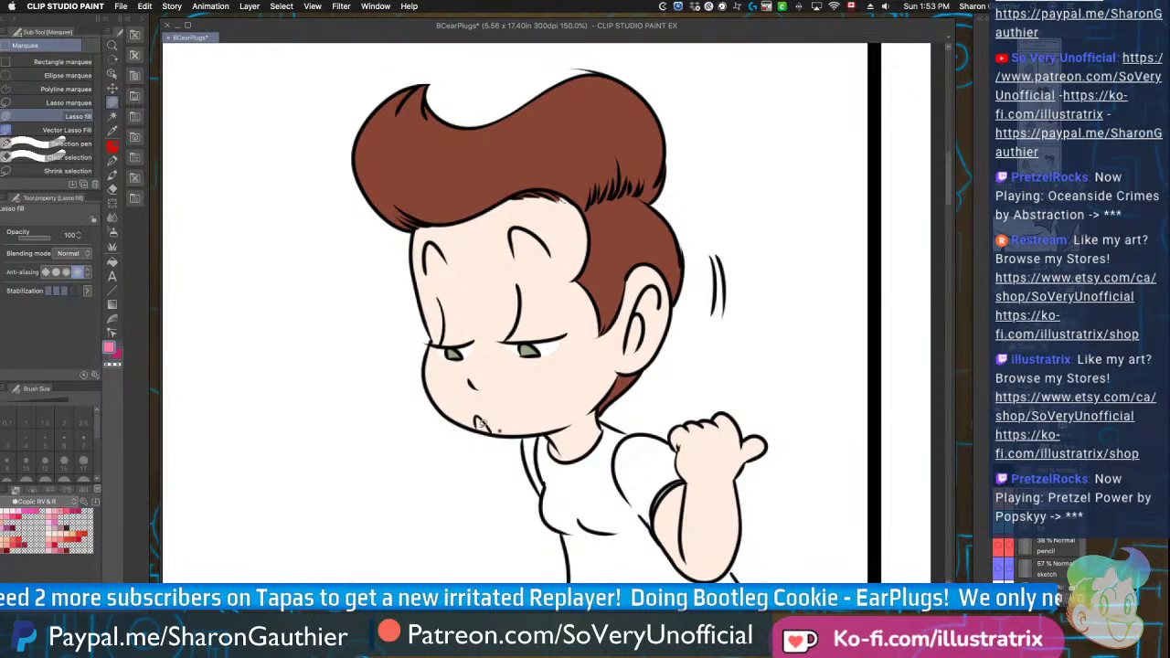
scroll(483, 423, up, 3)
key(g)
click(485, 422)
scroll(420, 358, down, 6)
scroll(388, 318, down, 3)
scroll(405, 425, up, 8)
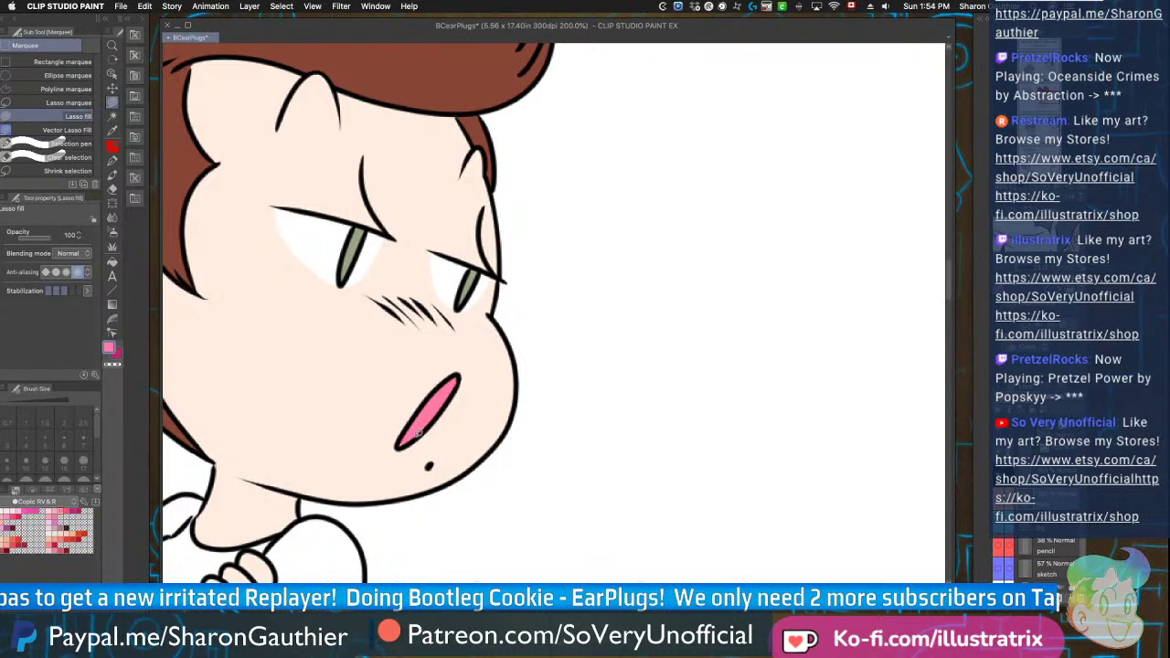
Fill the open mouths of both characters in the last two panels with the same pink and save the comic
scroll(400, 424, down, 4)
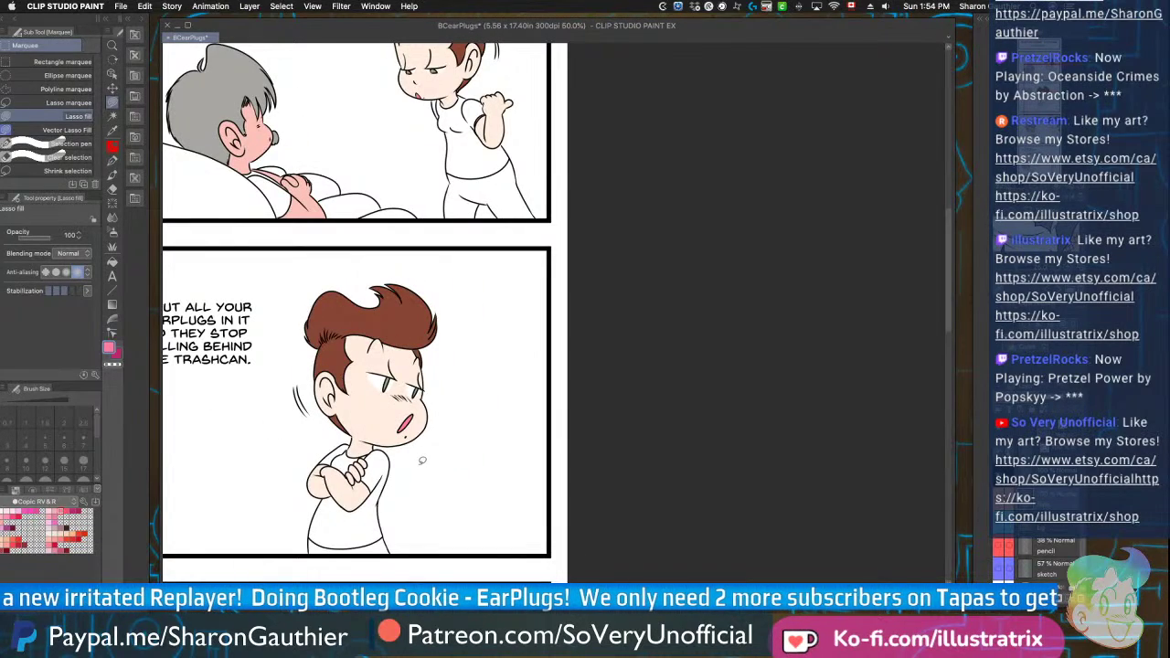
scroll(423, 460, down, 4)
scroll(424, 461, up, 6)
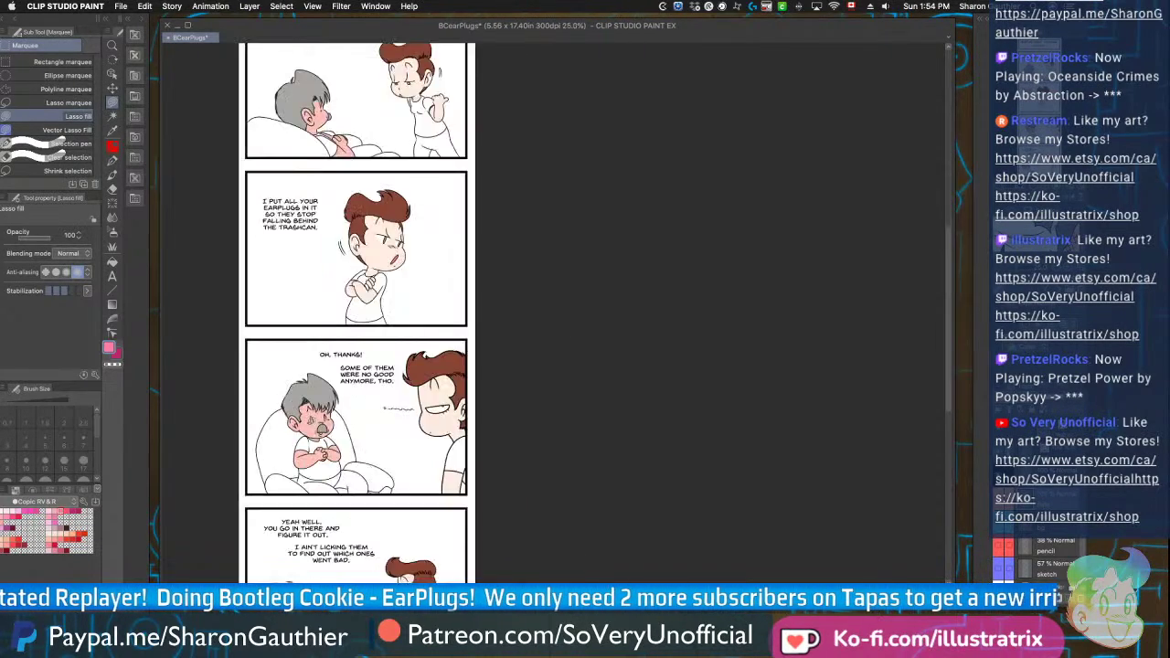
scroll(466, 451, up, 2)
scroll(467, 450, down, 6)
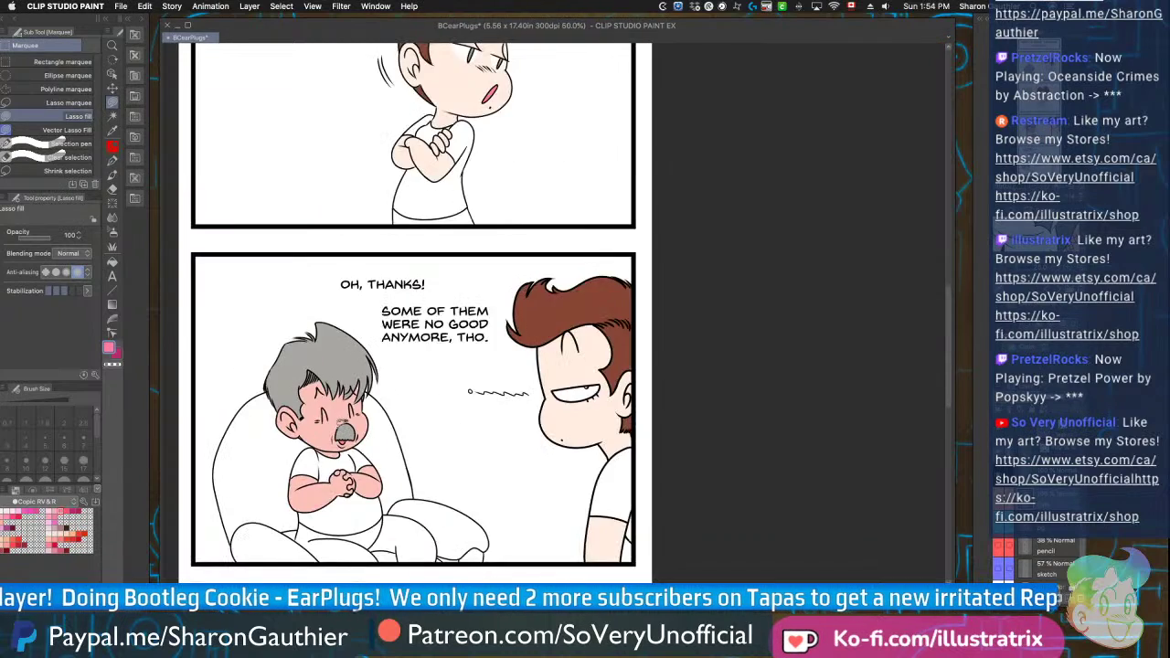
scroll(366, 512, up, 10)
key(g)
click(337, 460)
key(m)
scroll(338, 460, down, 8)
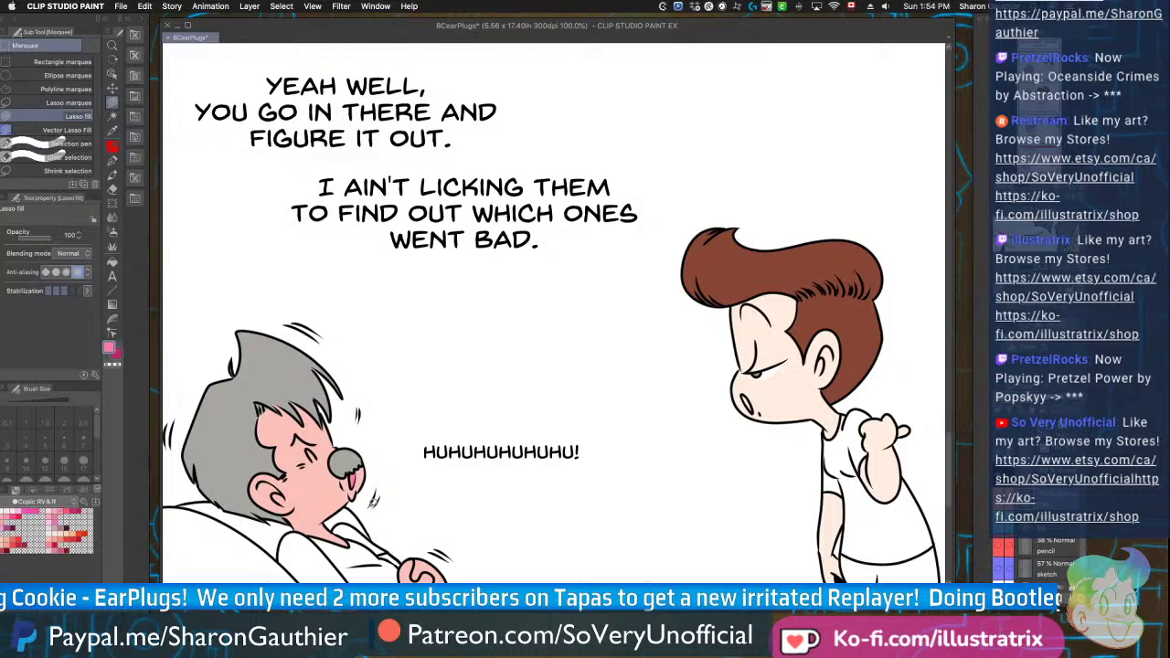
scroll(373, 498, up, 8)
scroll(472, 472, down, 10)
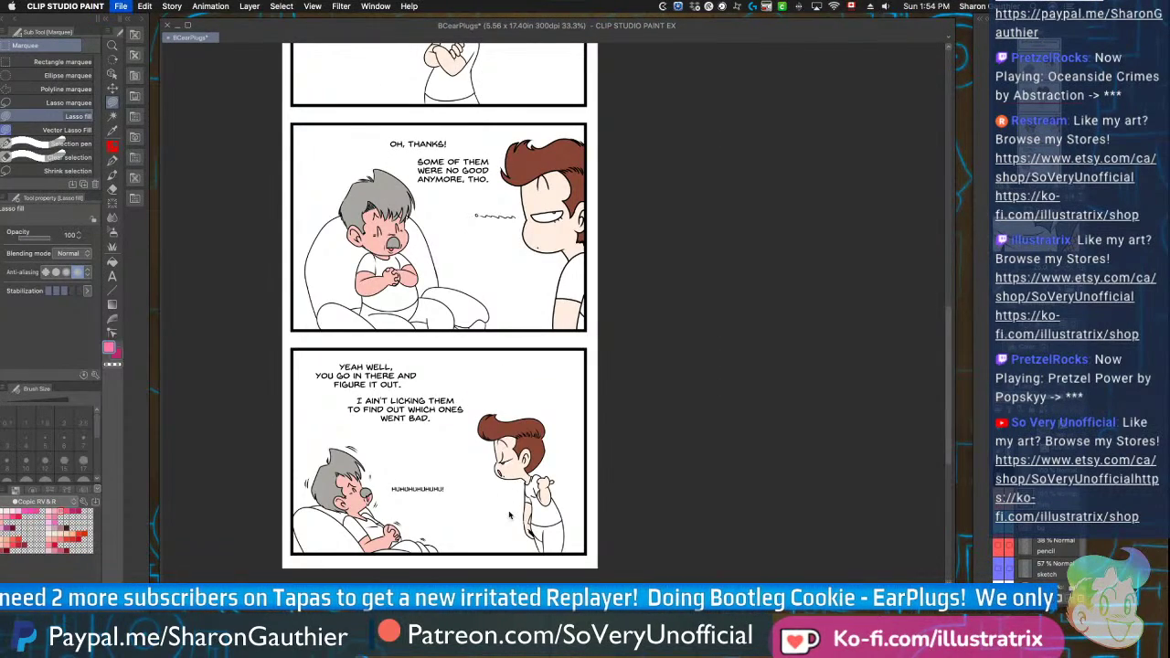
Fill the young man's trousers in the last panel with dark navy from the Copic BG & B colour set
click(41, 501)
scroll(110, 453, down, 3)
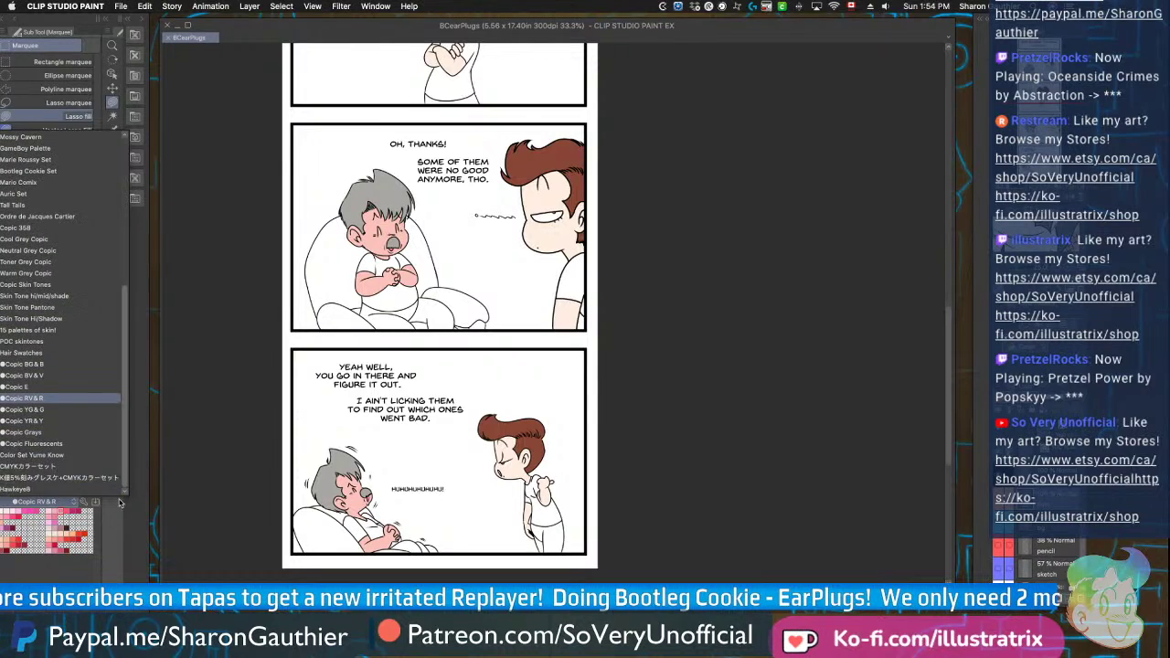
click(23, 364)
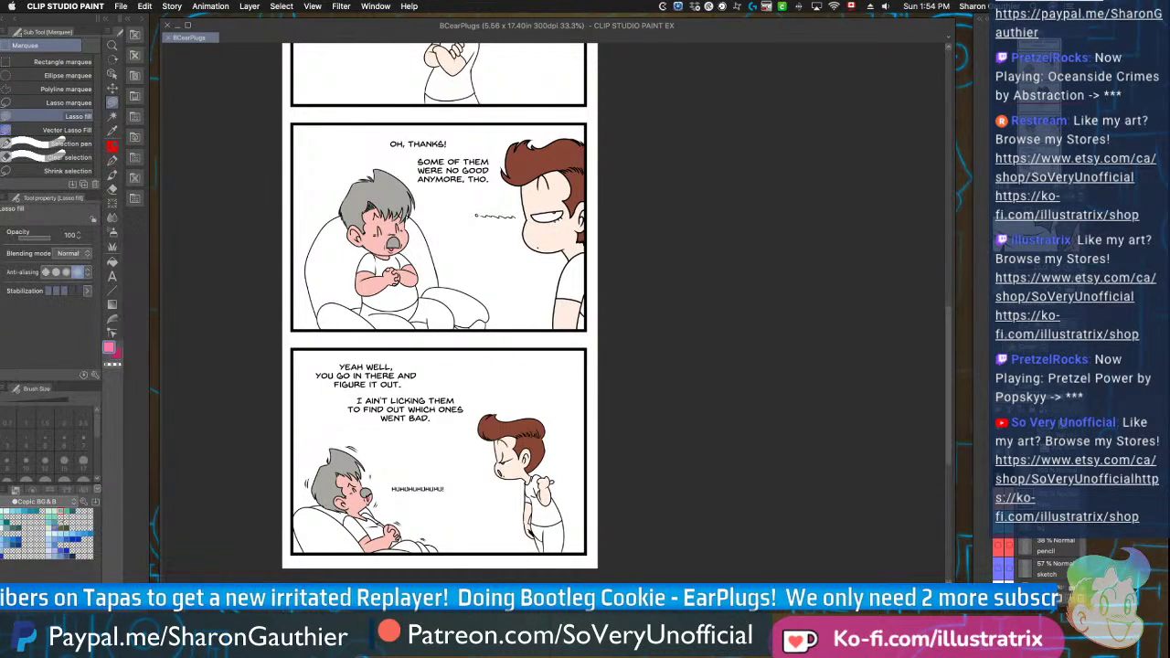
click(74, 551)
key(g)
click(542, 539)
key(m)
scroll(534, 564, down, 5)
scroll(535, 565, up, 9)
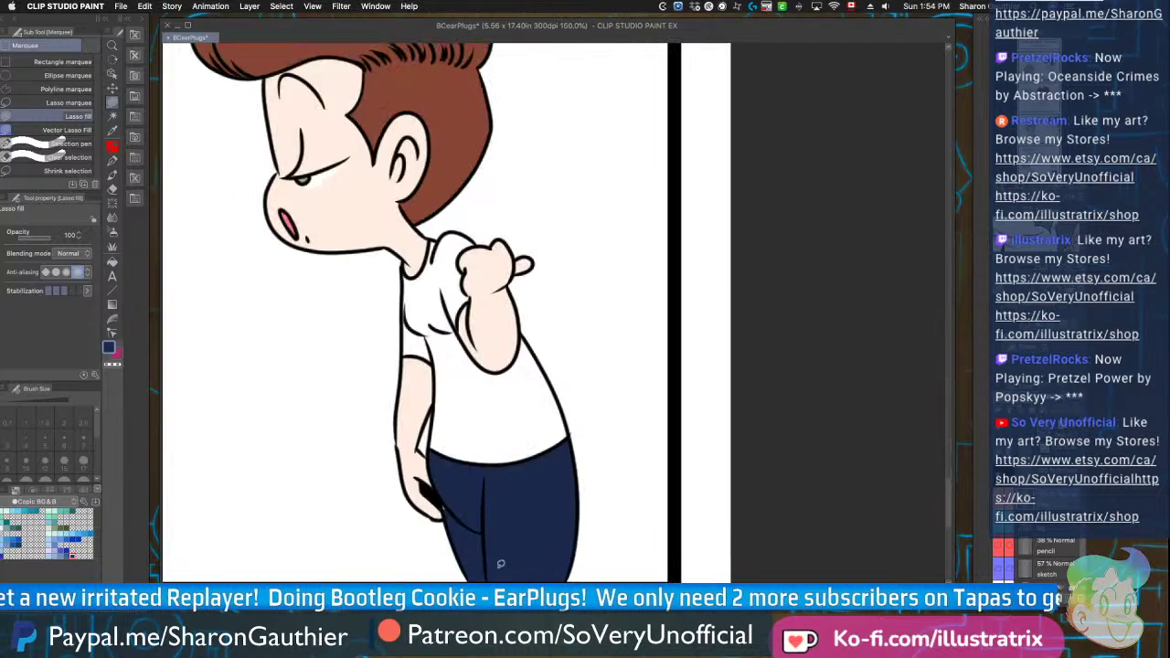
Fill the young man's trousers in the first story panel with dark navy
scroll(450, 503, down, 4)
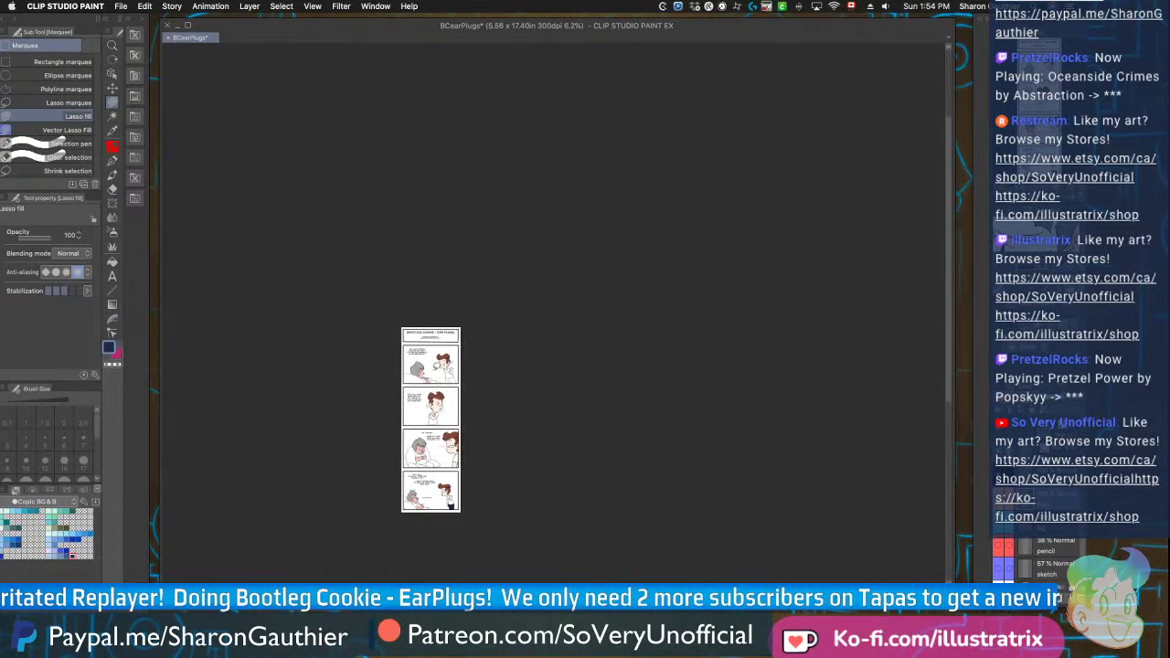
scroll(513, 405, up, 3)
key(g)
click(513, 405)
key(m)
scroll(513, 405, up, 5)
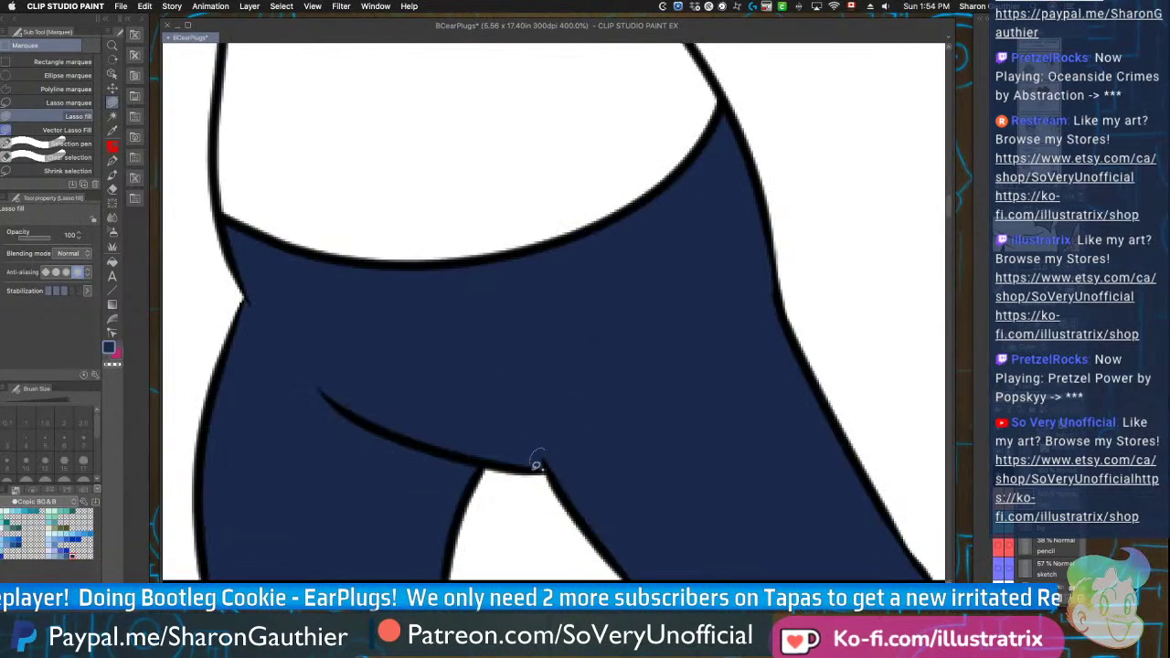
Fill the visible strip of trousers on the young man with crossed arms with dark navy
scroll(514, 478, down, 5)
scroll(393, 416, up, 3)
key(g)
key(m)
Fill the shirt body and sleeves of the young man with crossed arms with teal from the Copic BG & B set
click(55, 512)
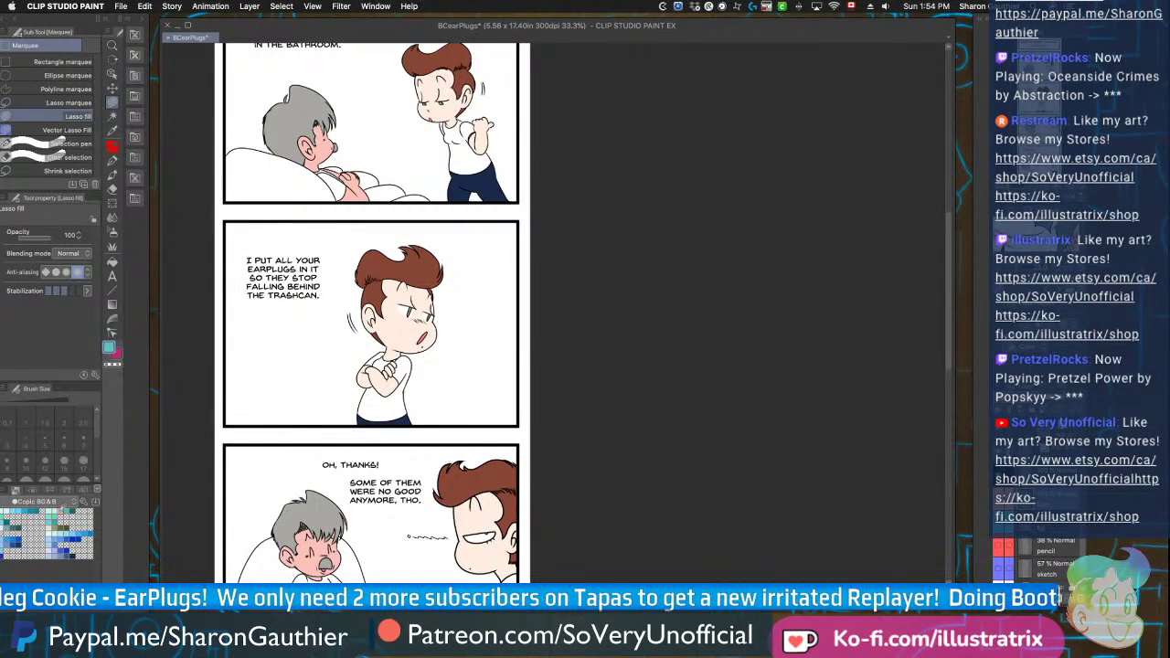
key(g)
click(384, 395)
click(384, 365)
click(373, 359)
key(m)
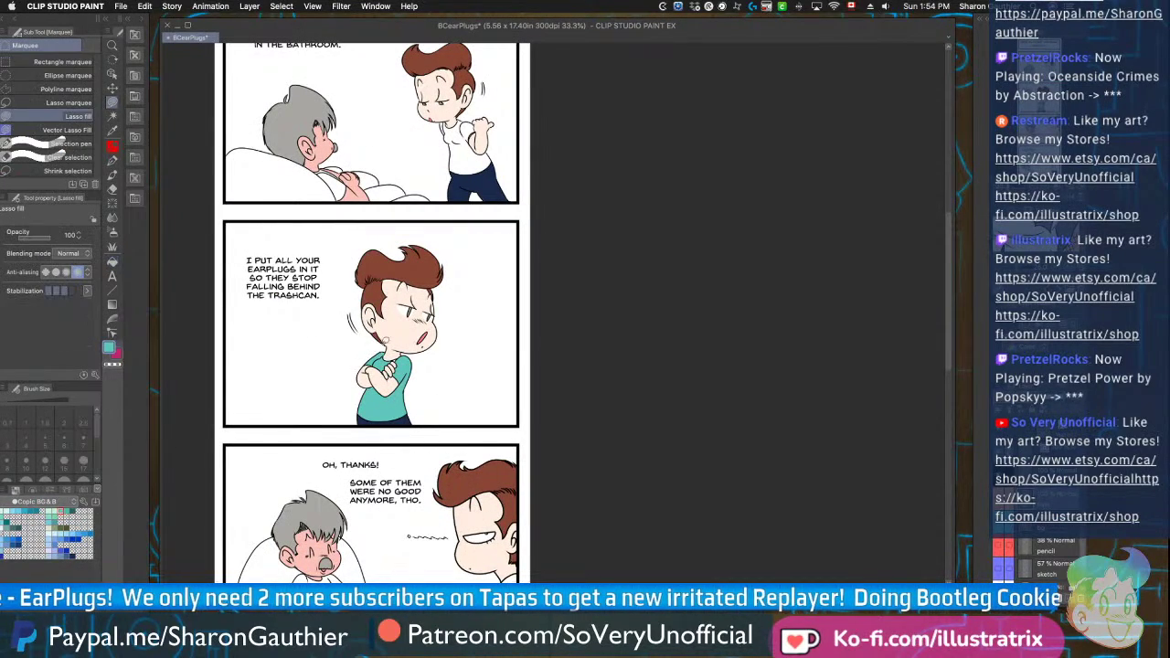
scroll(394, 355, up, 5)
key(g)
click(392, 387)
key(m)
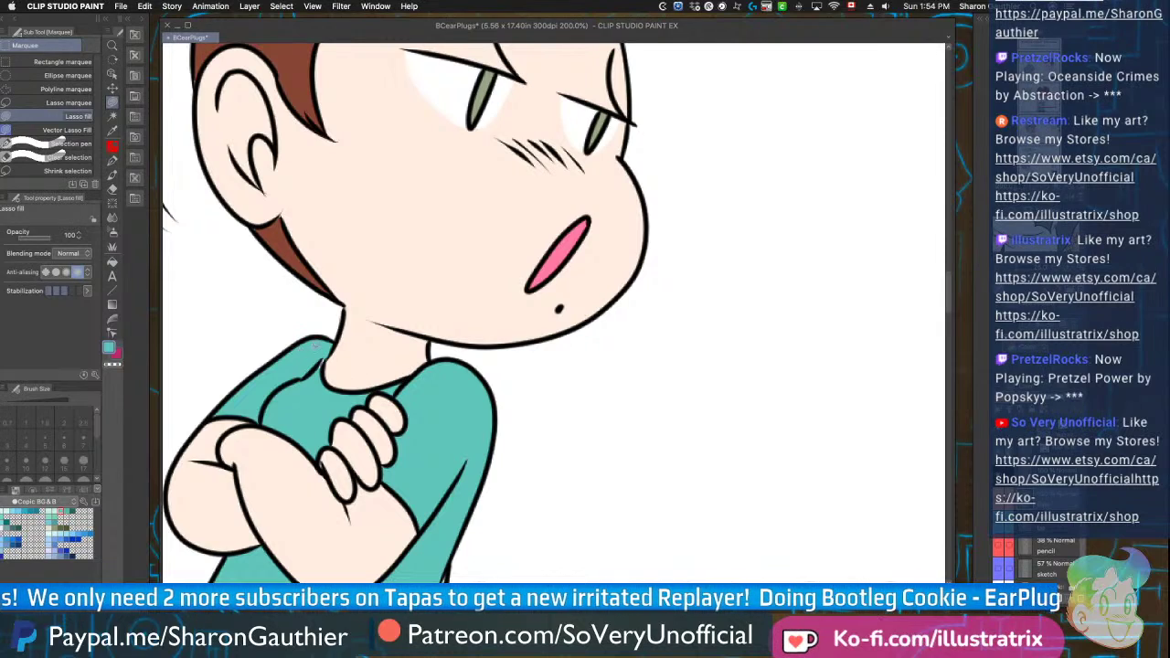
Fill the young man's shirt in the "Oh, thanks!" panel with teal
scroll(325, 361, down, 5)
key(g)
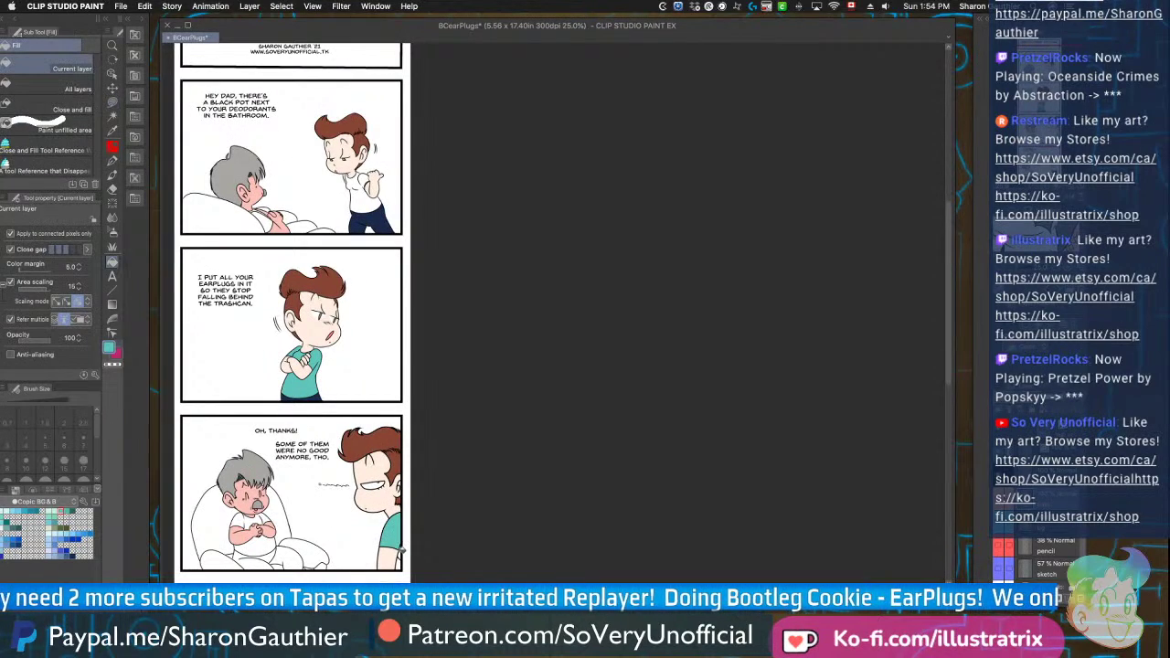
key(m)
scroll(403, 556, up, 4)
scroll(404, 552, down, 6)
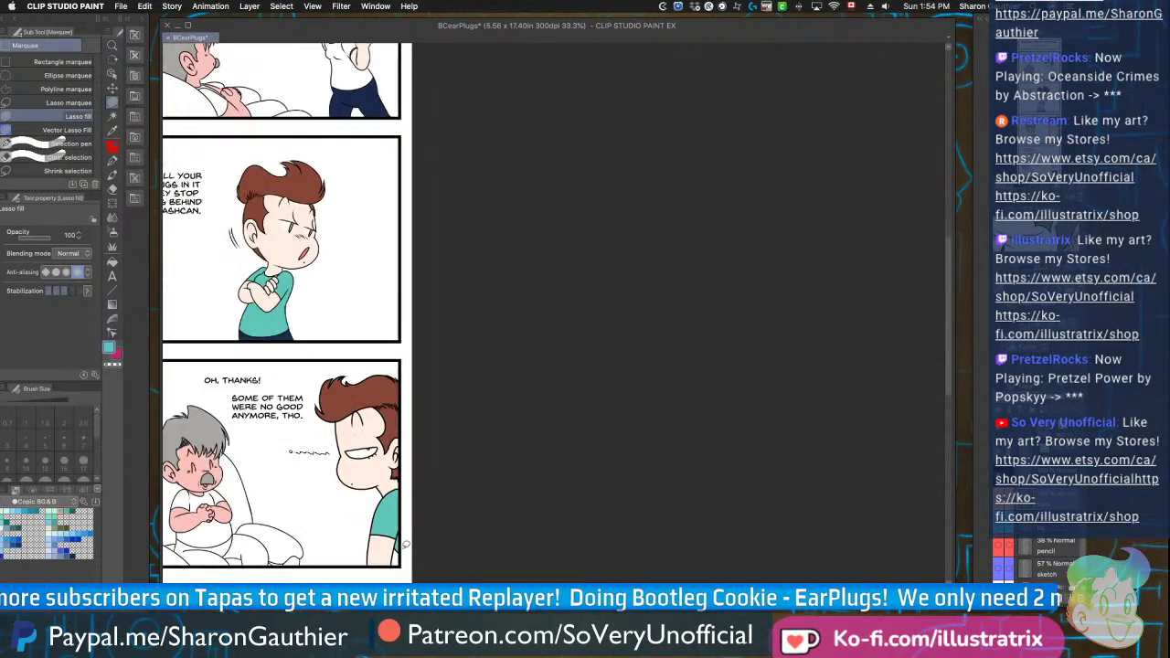
Fill the young man's shirt in the first story panel with teal, including the small gaps around its collar and sleeves
scroll(380, 361, up, 8)
key(g)
click(418, 395)
click(397, 429)
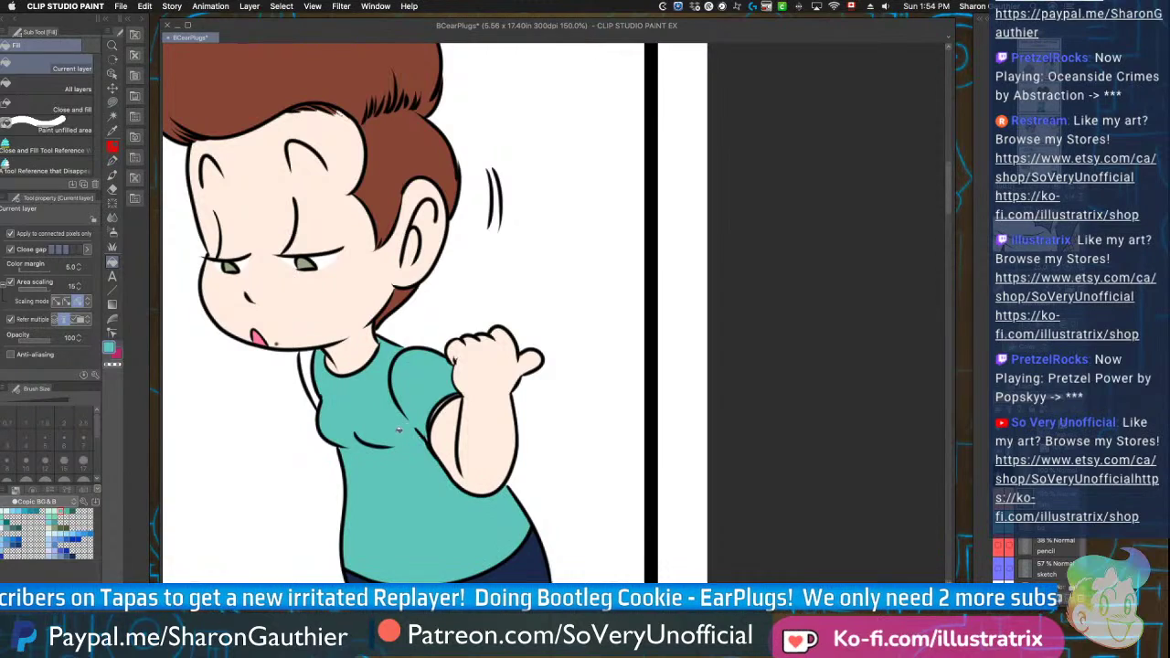
key(m)
scroll(429, 437, up, 3)
drag(459, 419, 513, 376)
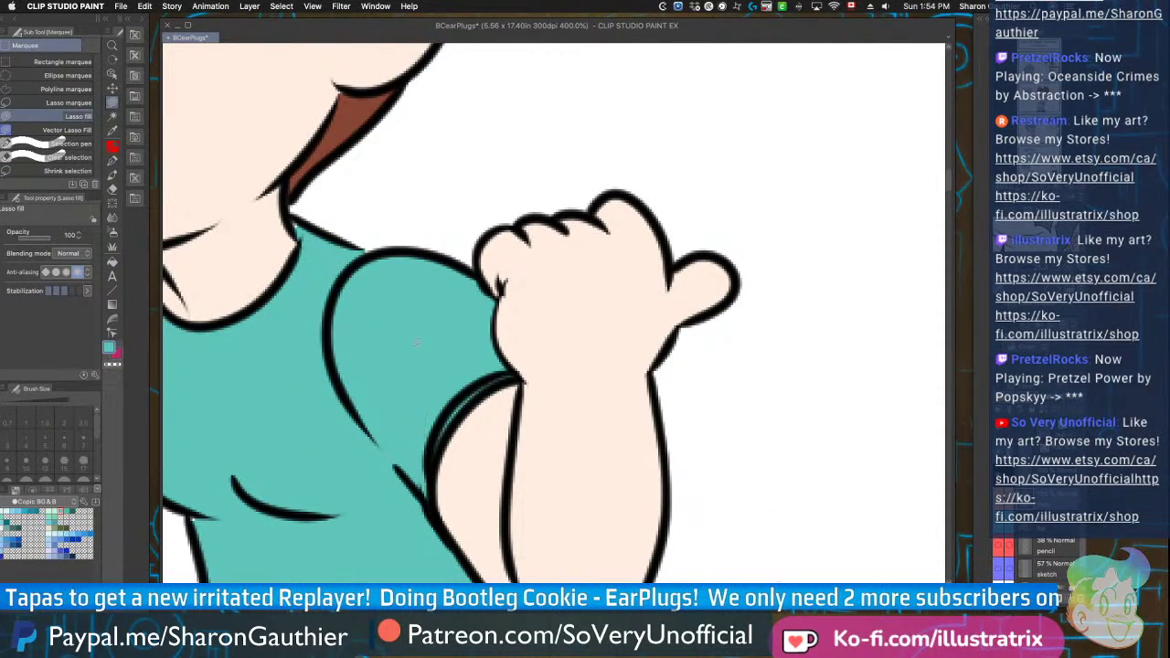
scroll(449, 427, down, 4)
scroll(446, 449, up, 2)
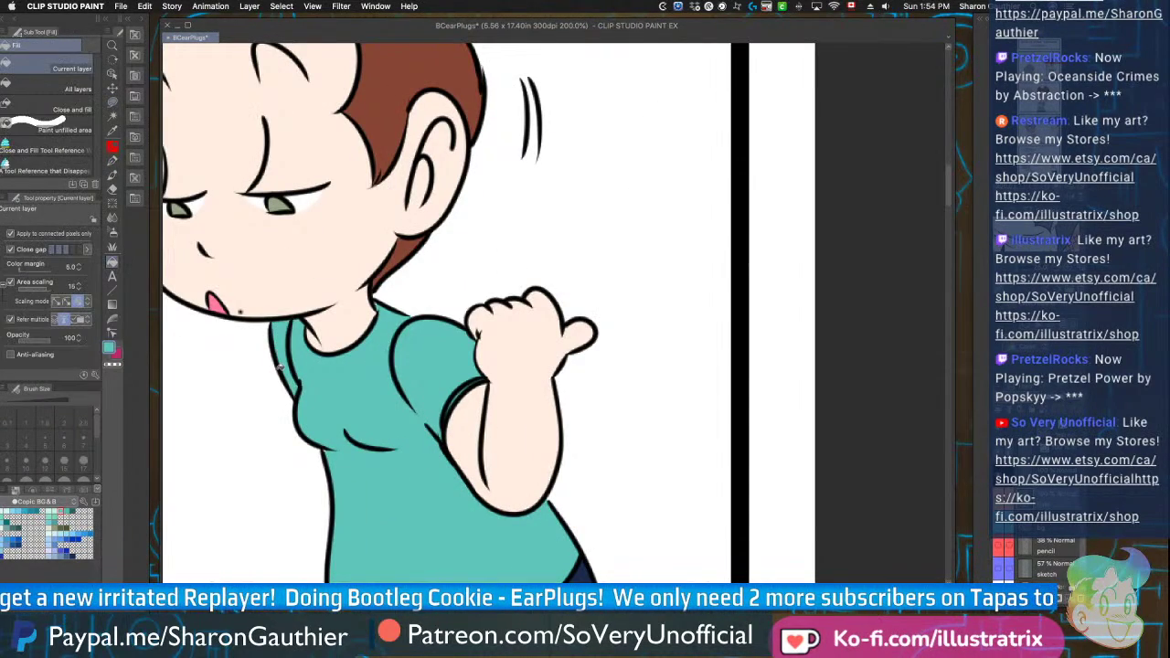
scroll(268, 336, down, 2)
scroll(275, 338, up, 5)
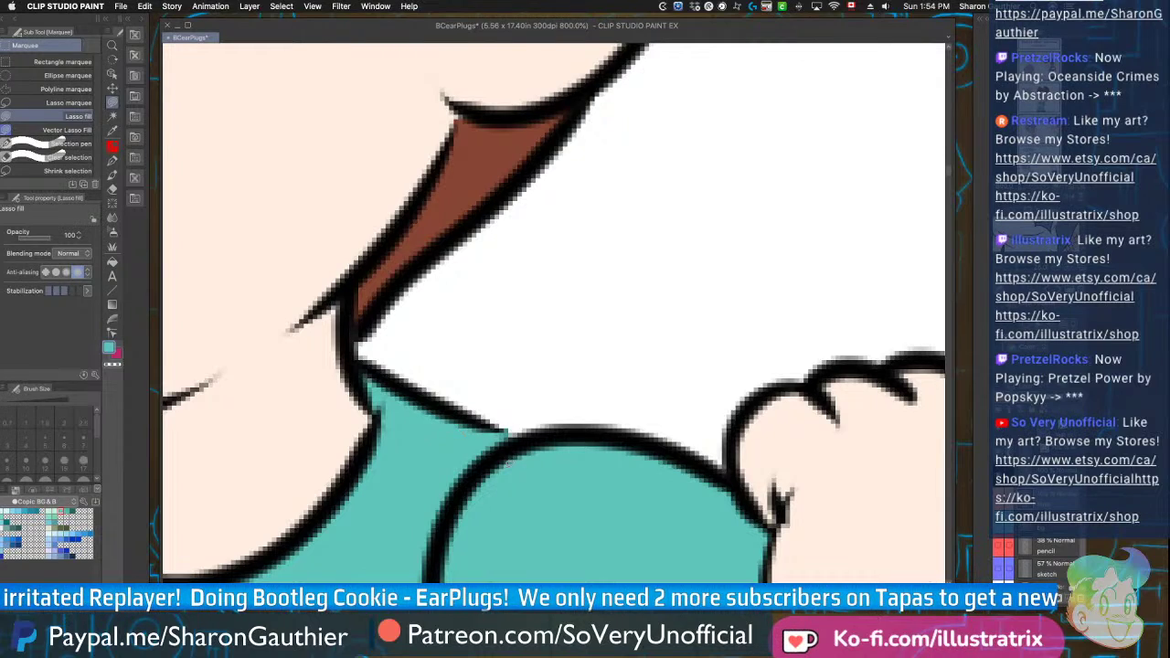
Fill the young man's shirt in the last panel with teal and check its edges for gaps
scroll(322, 460, down, 10)
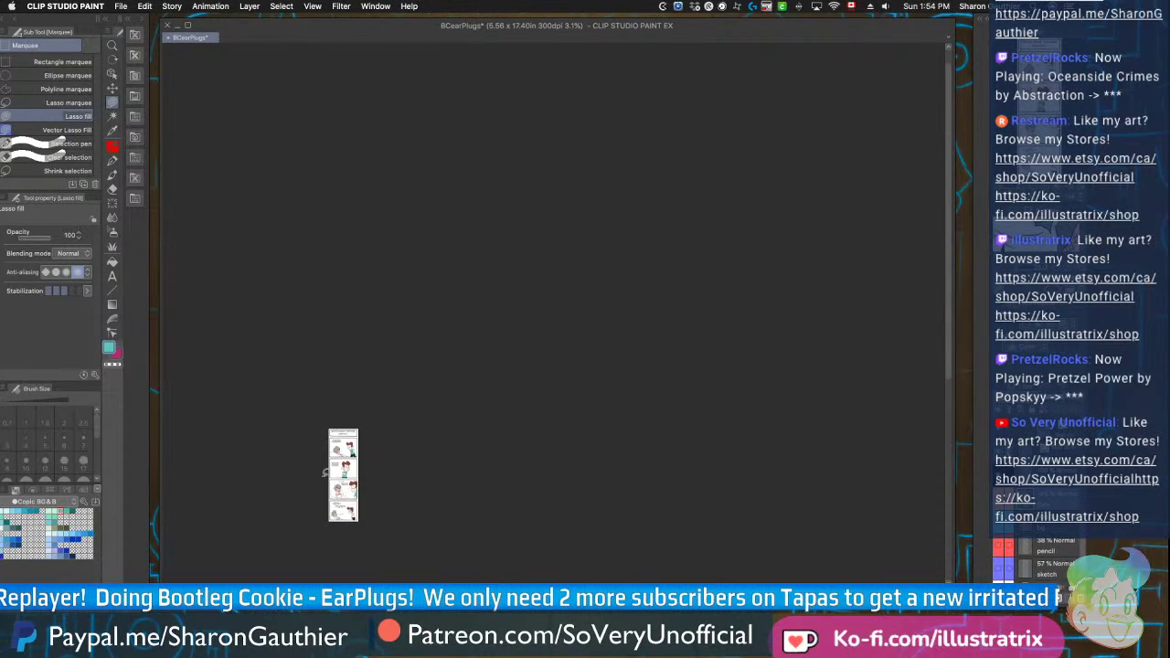
scroll(348, 517, up, 12)
key(g)
click(431, 539)
click(424, 430)
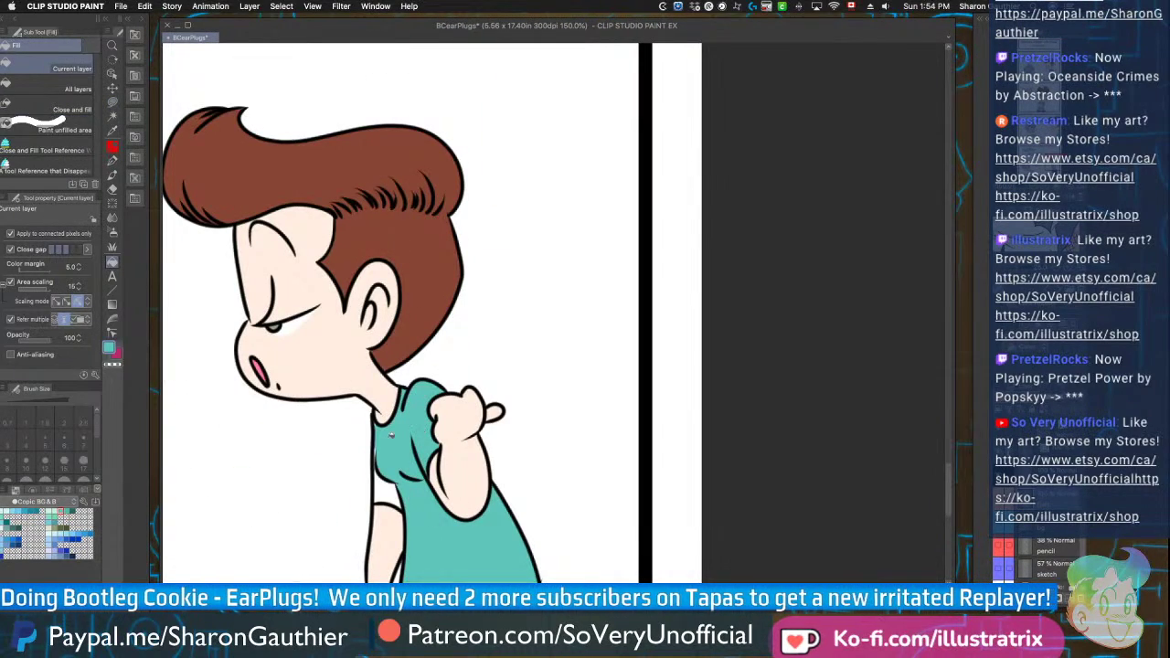
key(m)
scroll(375, 417, up, 3)
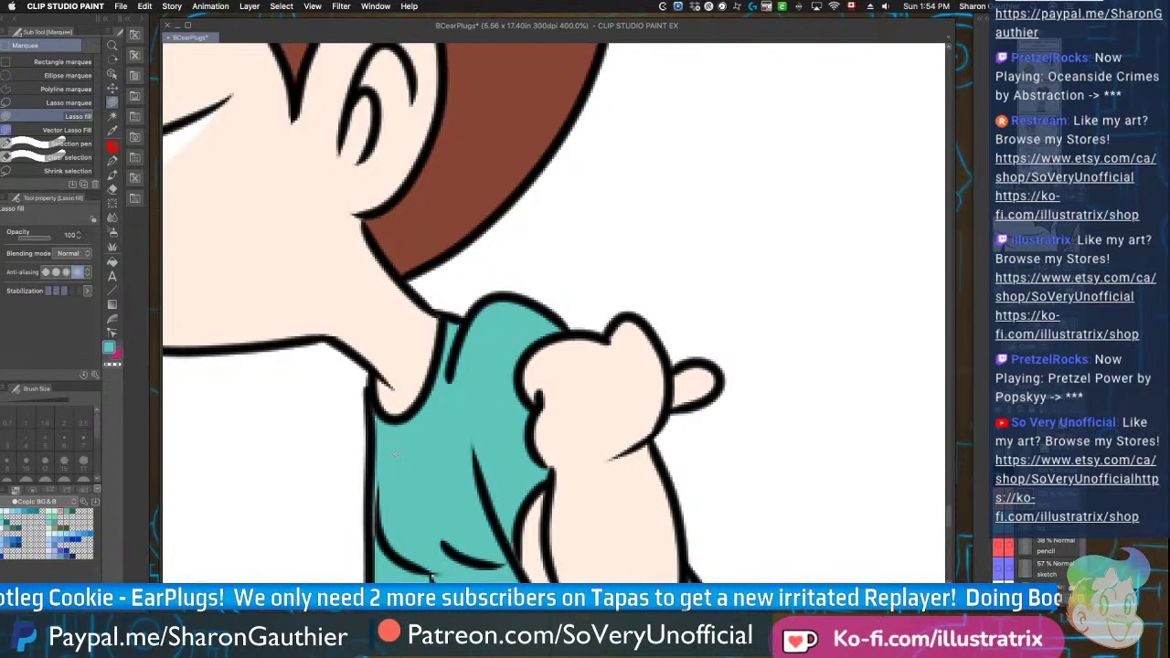
scroll(398, 448, down, 4)
Fill the father's trousers in the first story panel and the "Oh, thanks!" panel with medium blue from the Copic BG & B set
scroll(437, 540, down, 5)
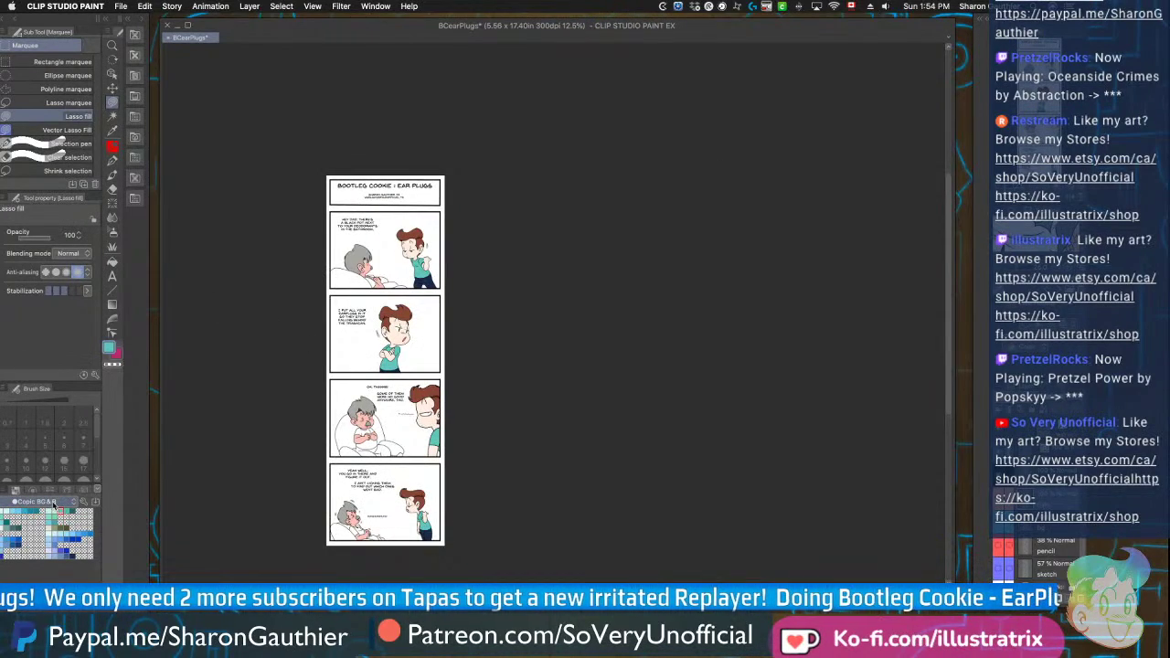
click(61, 550)
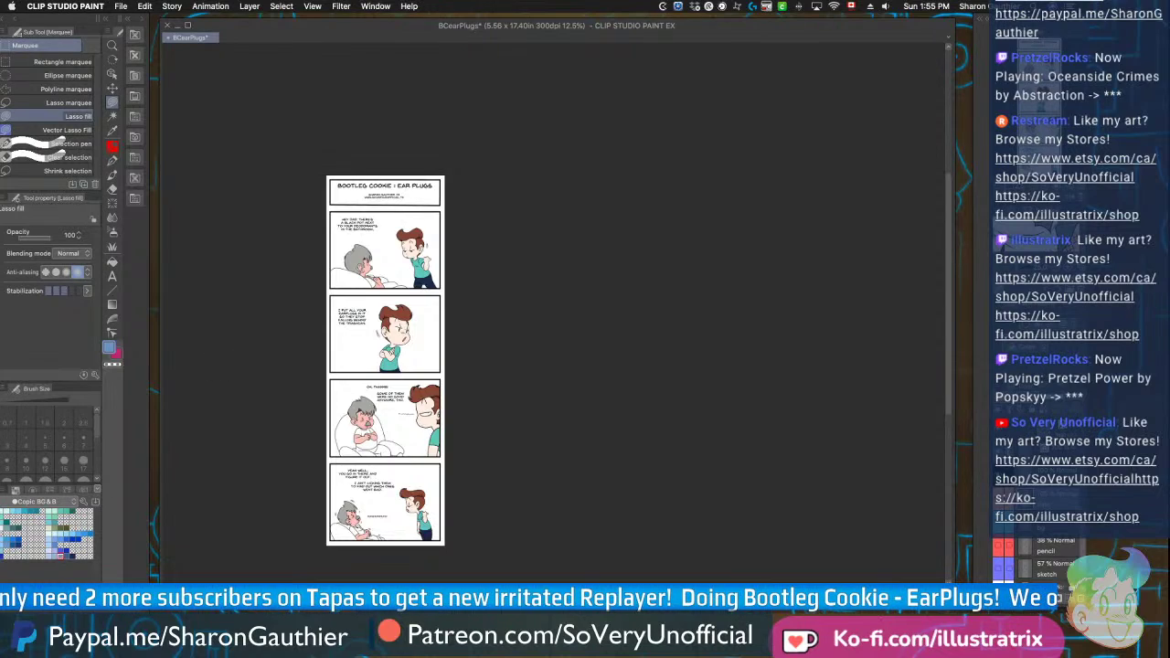
scroll(387, 267, up, 5)
scroll(334, 312, down, 6)
scroll(334, 412, up, 7)
key(g)
click(366, 265)
click(434, 265)
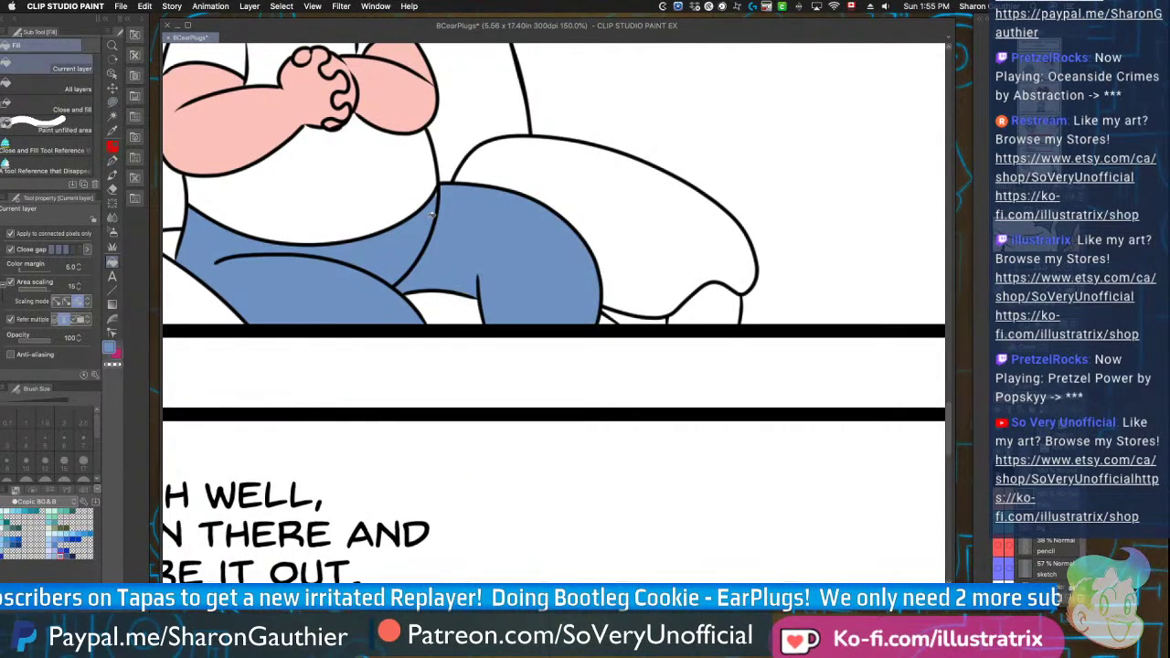
key(m)
scroll(433, 361, down, 5)
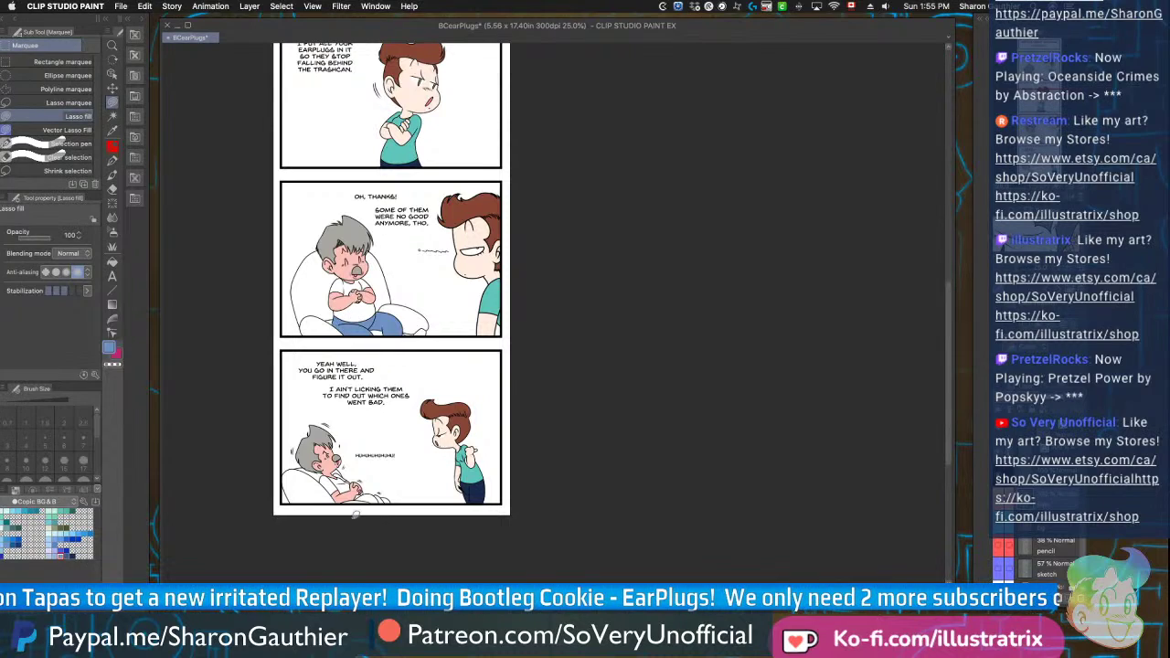
Fill the father's trousers in the last panel with medium blue and touch up his arms and hands with the sampled skin pink
scroll(360, 501, up, 2)
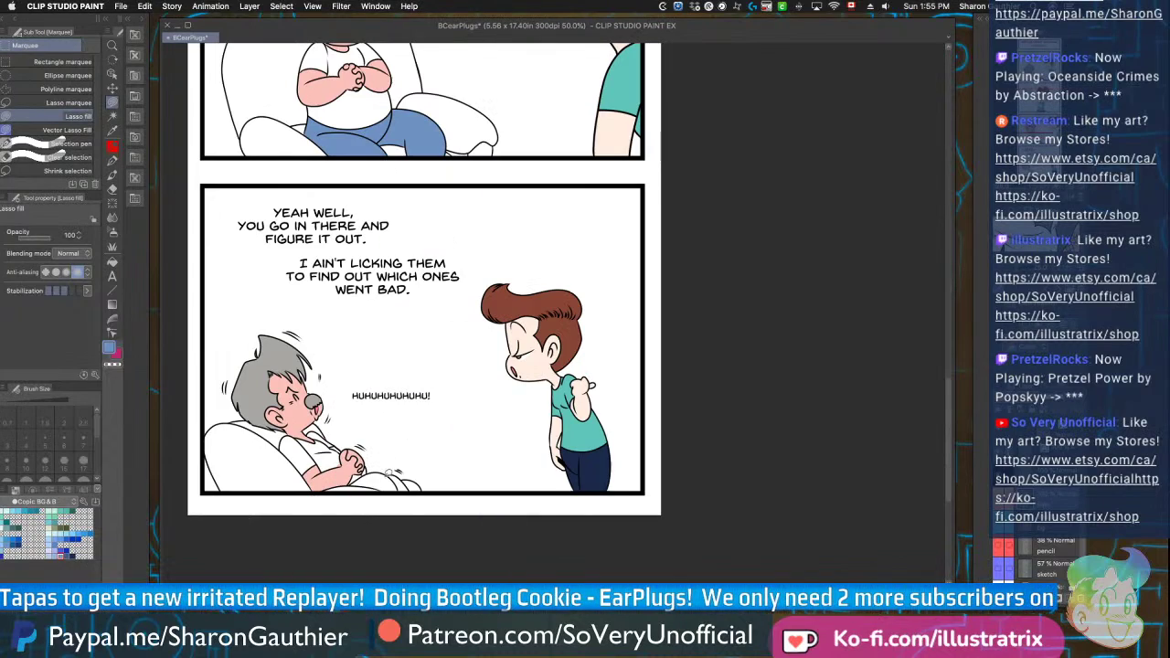
click(44, 503)
click(329, 480)
alt+click(329, 479)
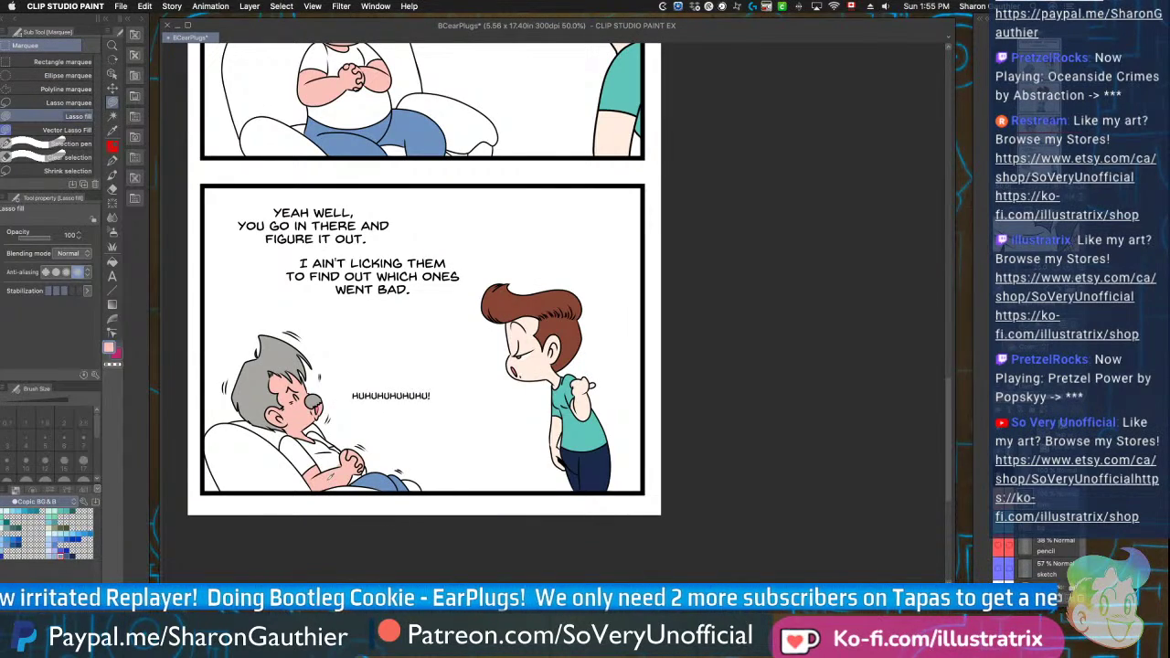
scroll(347, 459, up, 3)
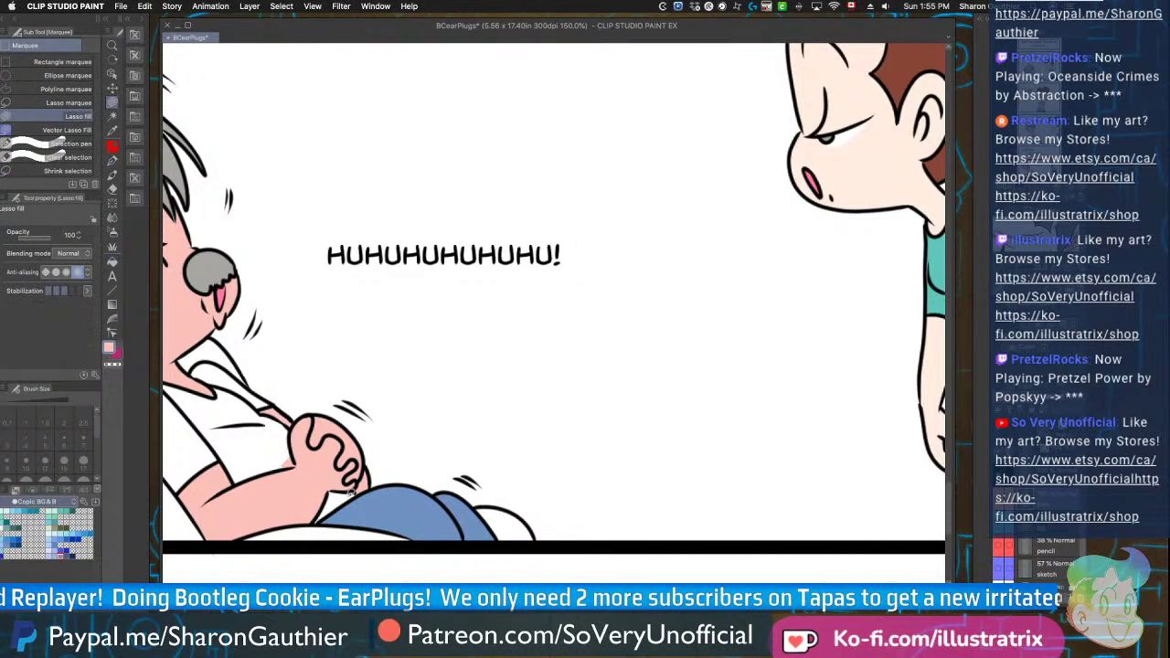
scroll(350, 494, up, 2)
scroll(330, 421, down, 5)
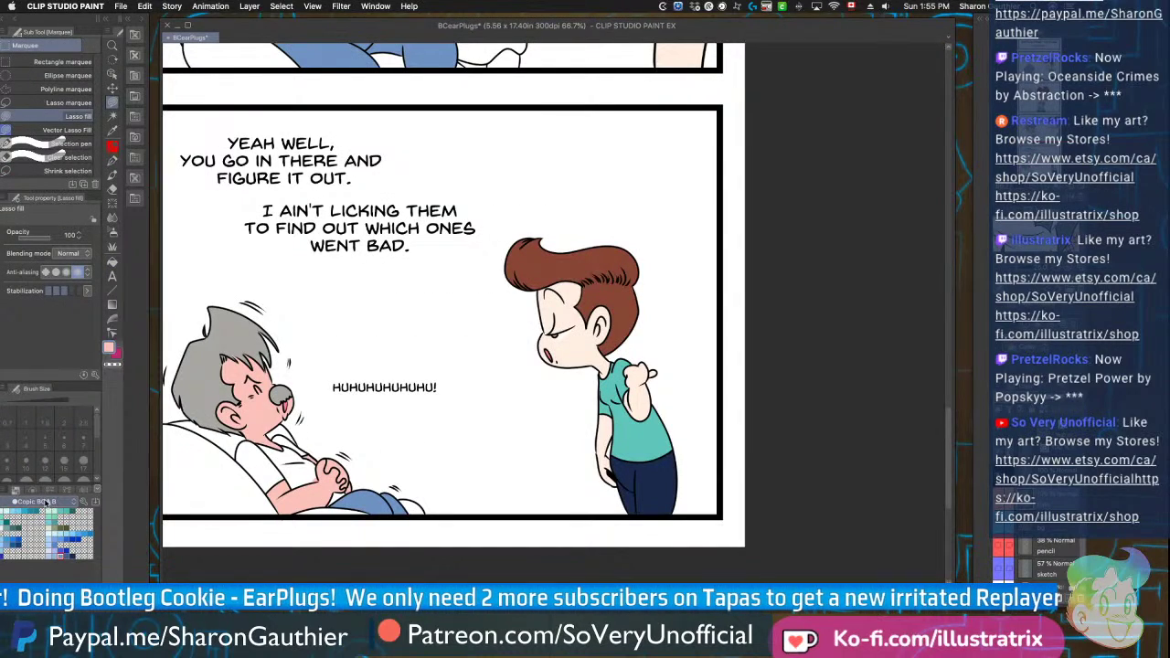
Fill the father's shirt in the last panel with dark blue-grey from the Copic Grays set
click(46, 504)
click(13, 437)
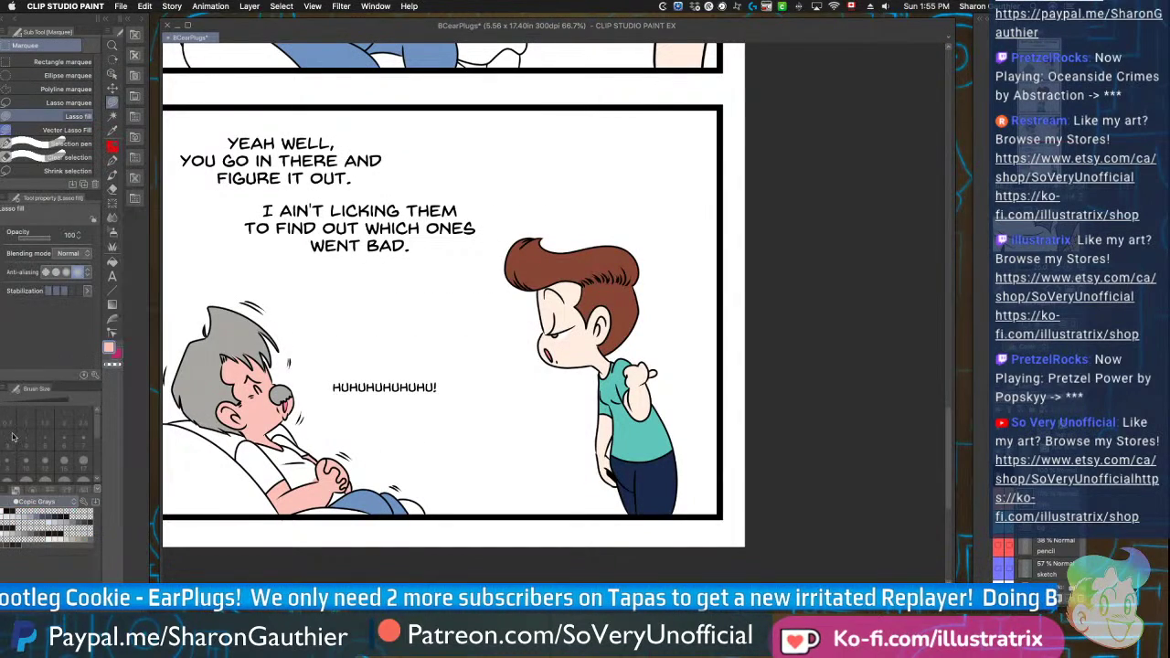
click(34, 514)
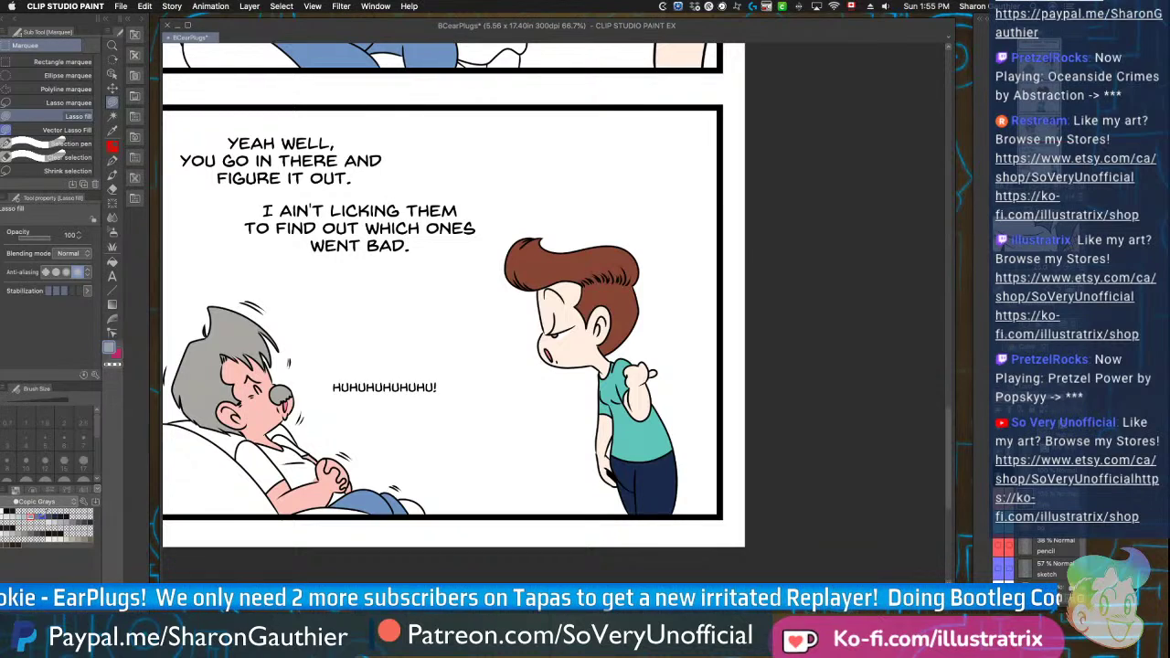
key(g)
click(294, 455)
click(264, 466)
key(m)
scroll(301, 449, up, 5)
scroll(205, 422, down, 4)
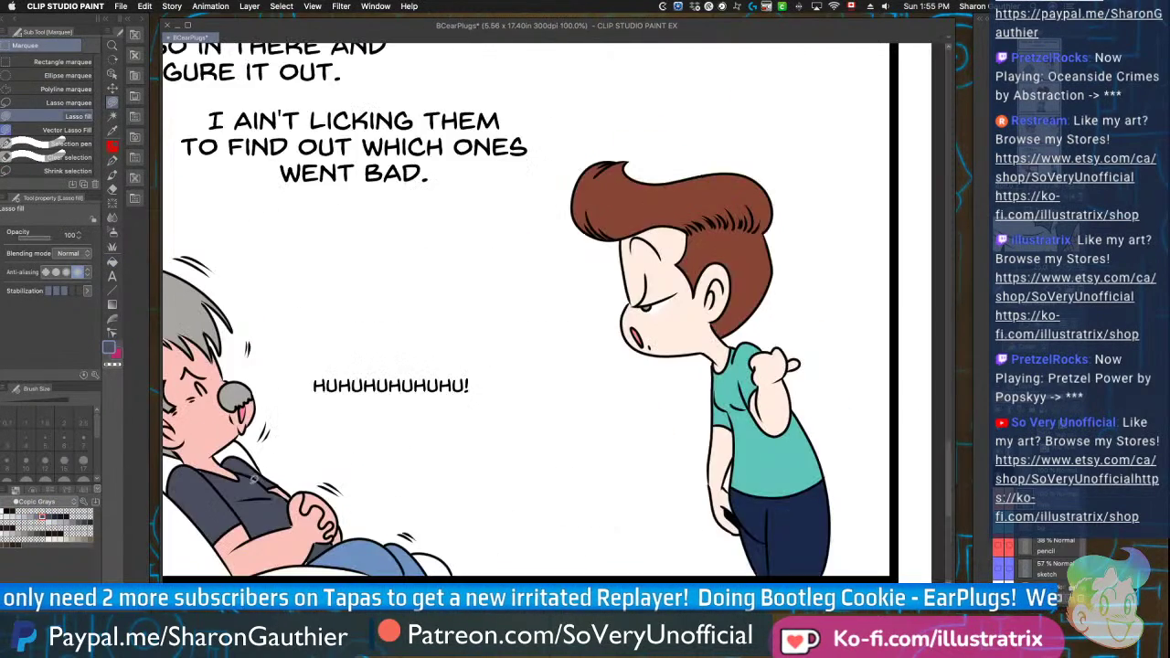
Fill the remaining gaps of the father's shirt in the last panel, around the collar and beneath his clasped hands, with dark blue-grey
scroll(265, 484, up, 2)
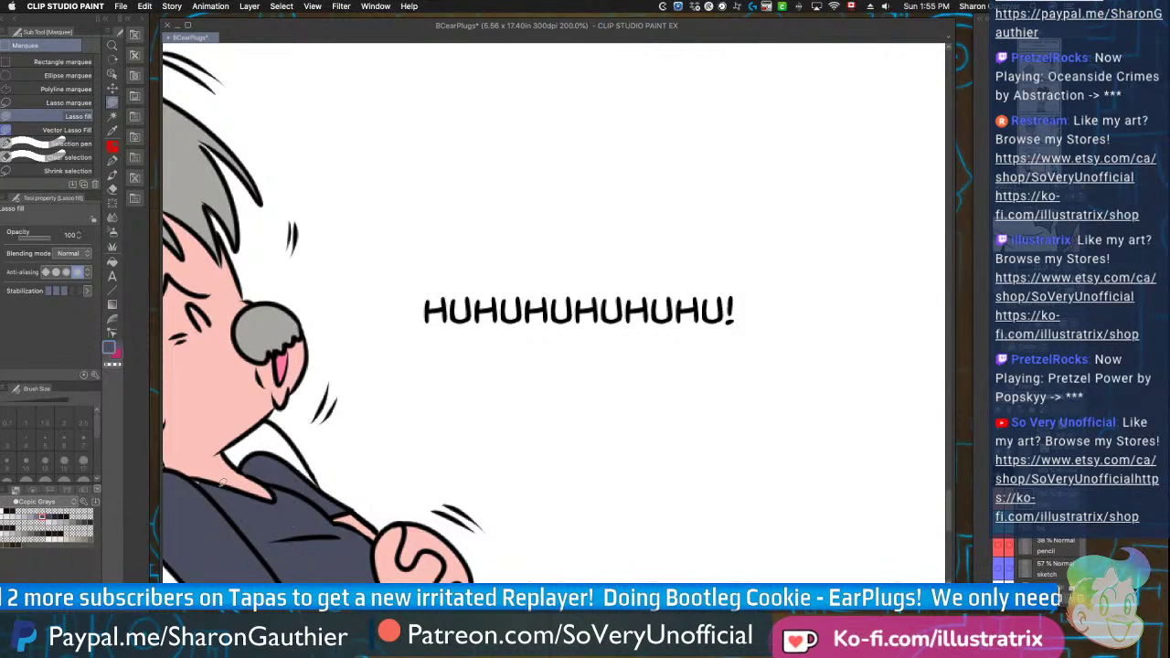
scroll(274, 512, up, 3)
scroll(237, 457, down, 5)
scroll(293, 494, up, 5)
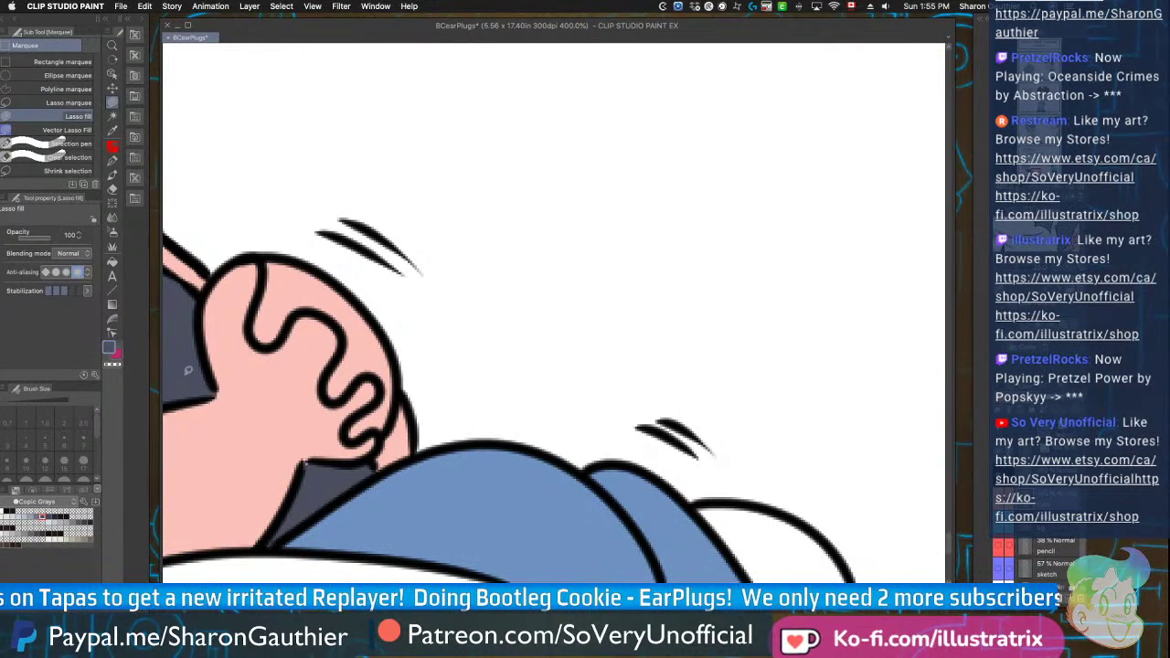
scroll(335, 498, down, 4)
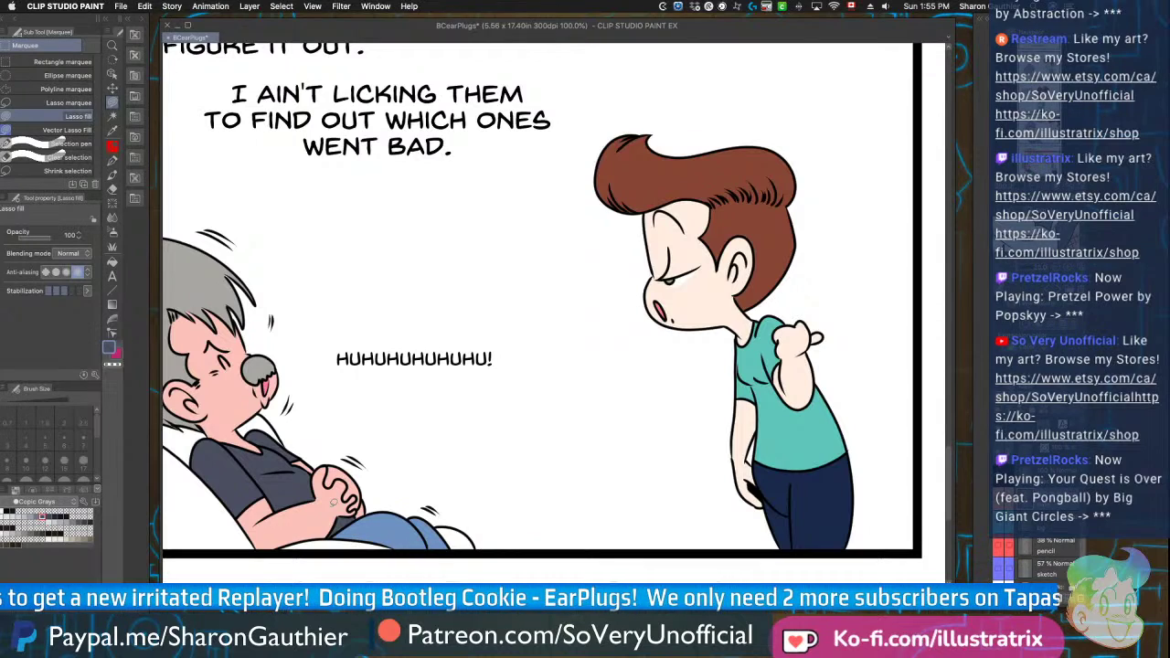
scroll(337, 503, up, 4)
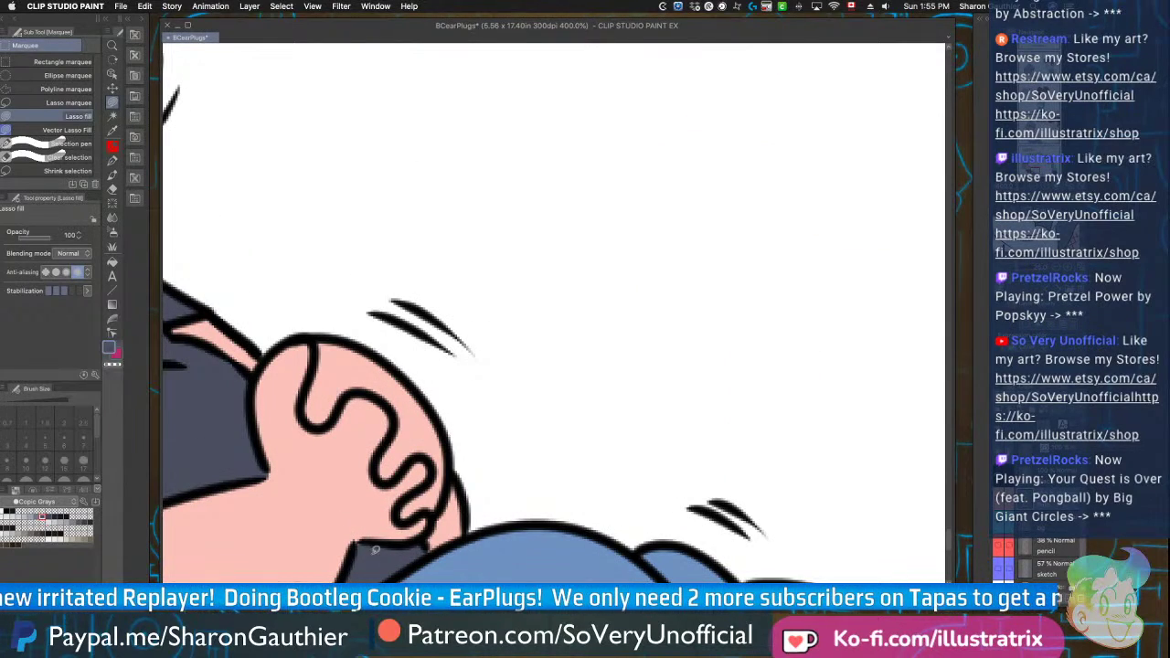
scroll(380, 551, down, 6)
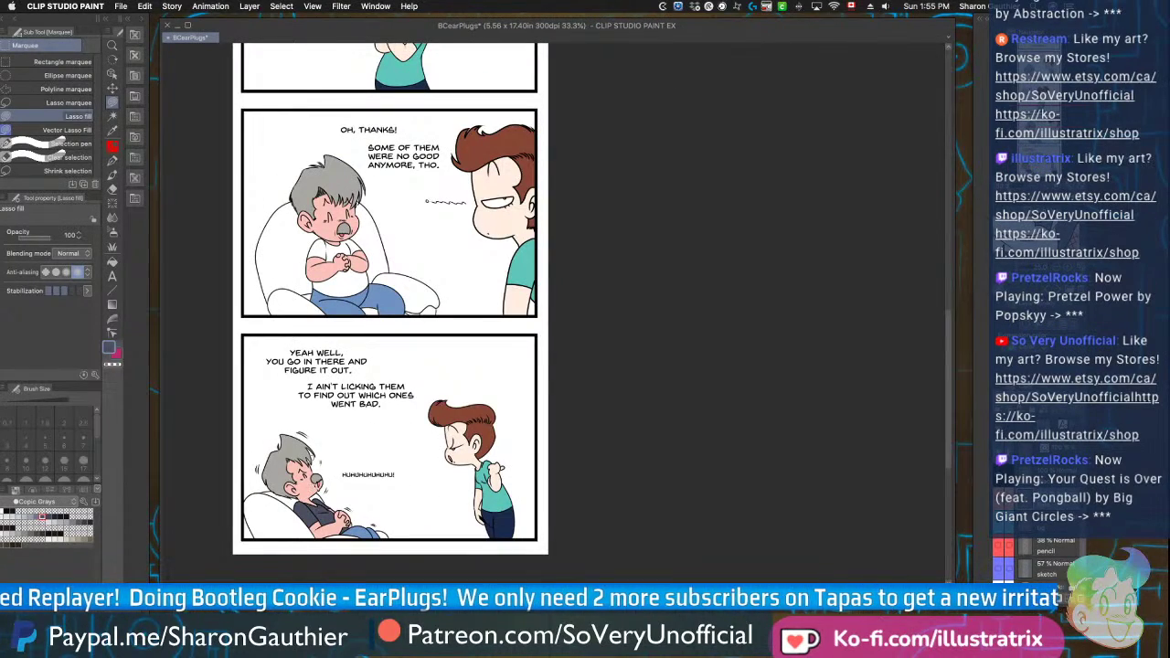
Fill the father's shirt body and sleeves in the "Oh, thanks!" panel with dark blue-grey
scroll(327, 520, down, 3)
scroll(329, 521, up, 5)
scroll(329, 518, down, 3)
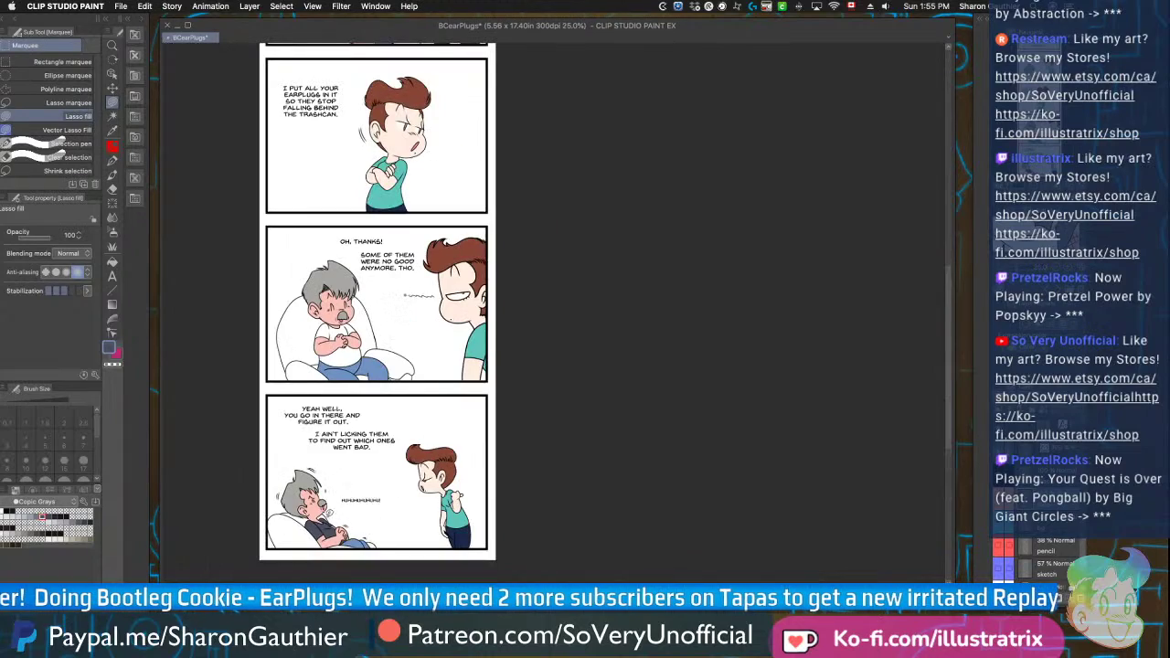
scroll(332, 309, up, 3)
scroll(332, 309, up, 1)
key(g)
click(383, 412)
click(396, 492)
click(316, 405)
key(m)
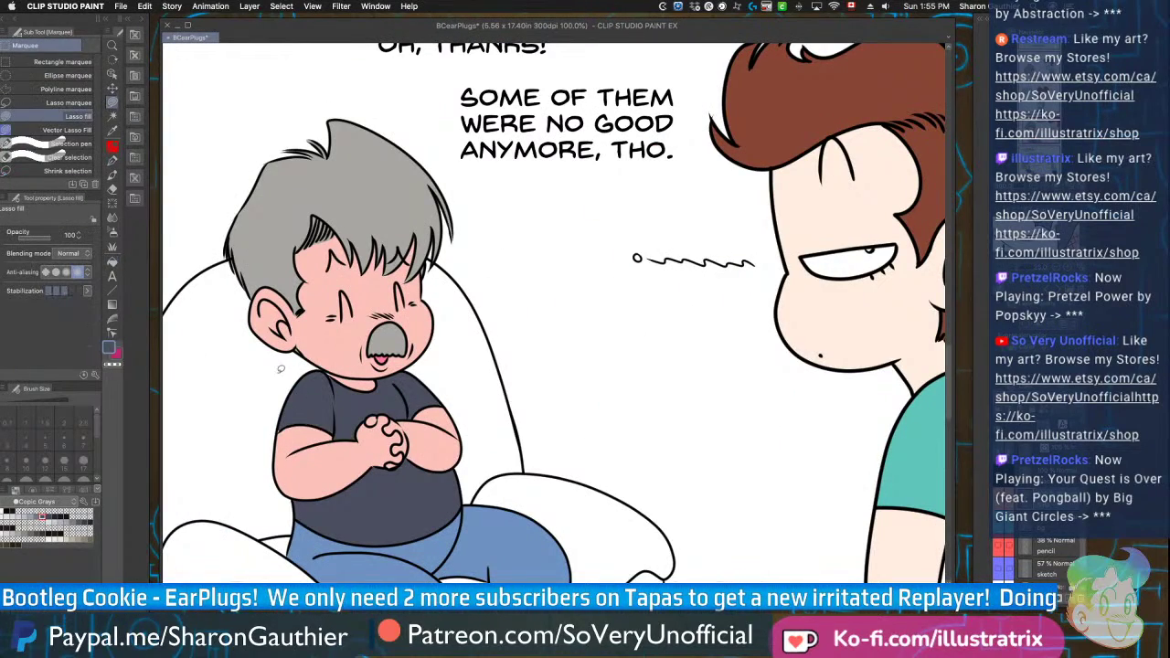
Touch up the neck and sleeve edges of the father's shirt in the "Oh, thanks!" panel with dark blue-grey
scroll(332, 373, up, 4)
scroll(330, 375, down, 3)
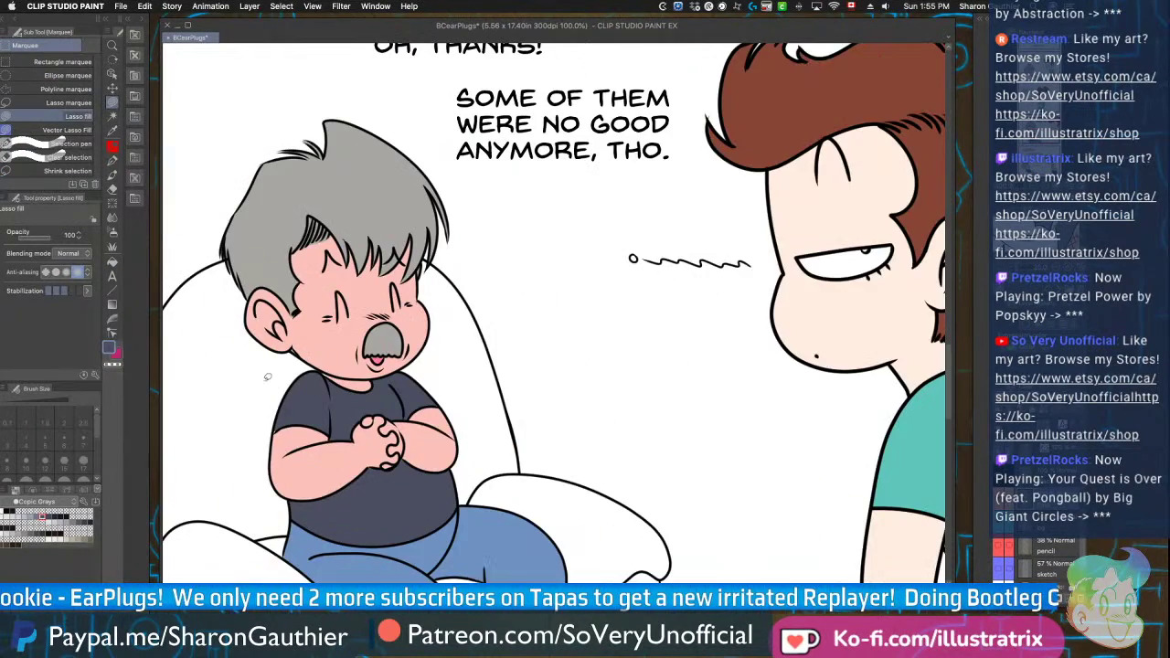
scroll(279, 419, up, 3)
scroll(279, 419, down, 3)
scroll(322, 368, up, 3)
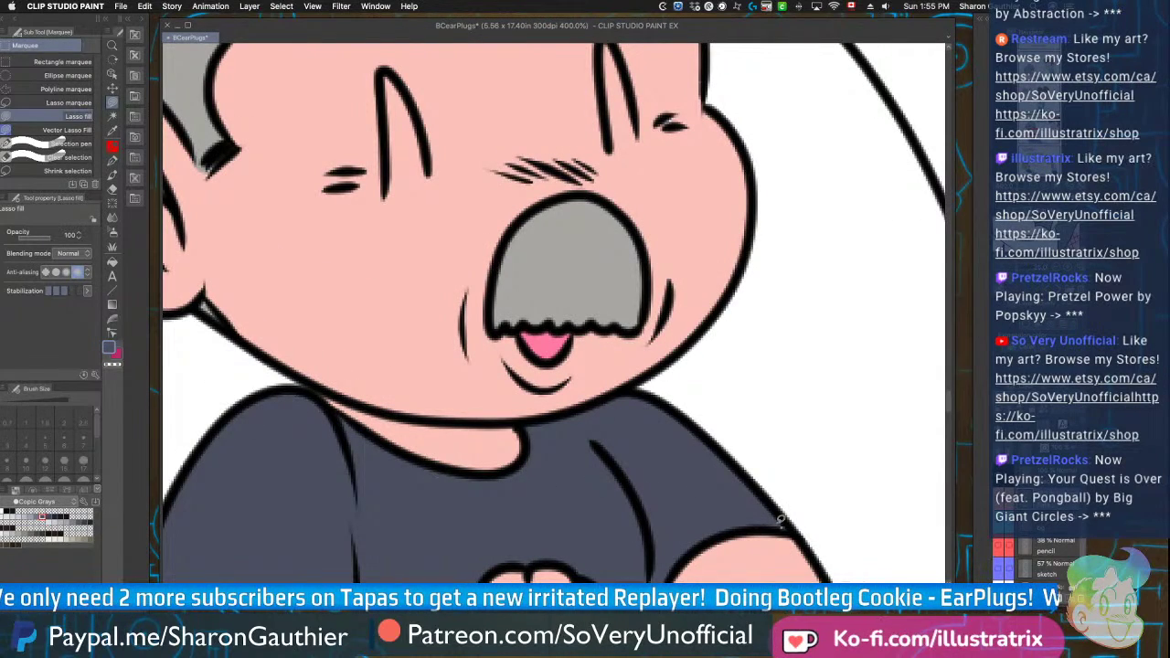
scroll(497, 339, down, 5)
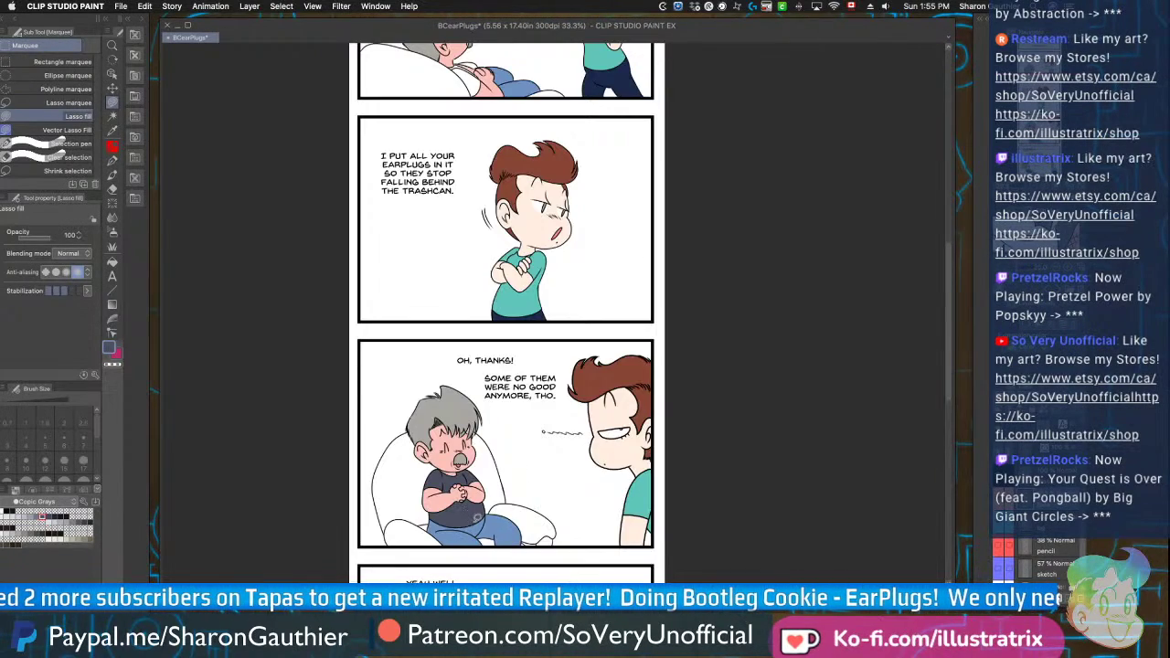
Fill the near sleeve of the reclining father's shirt in the first story panel with dark blue-grey
scroll(476, 516, down, 2)
scroll(480, 462, up, 3)
scroll(475, 559, up, 4)
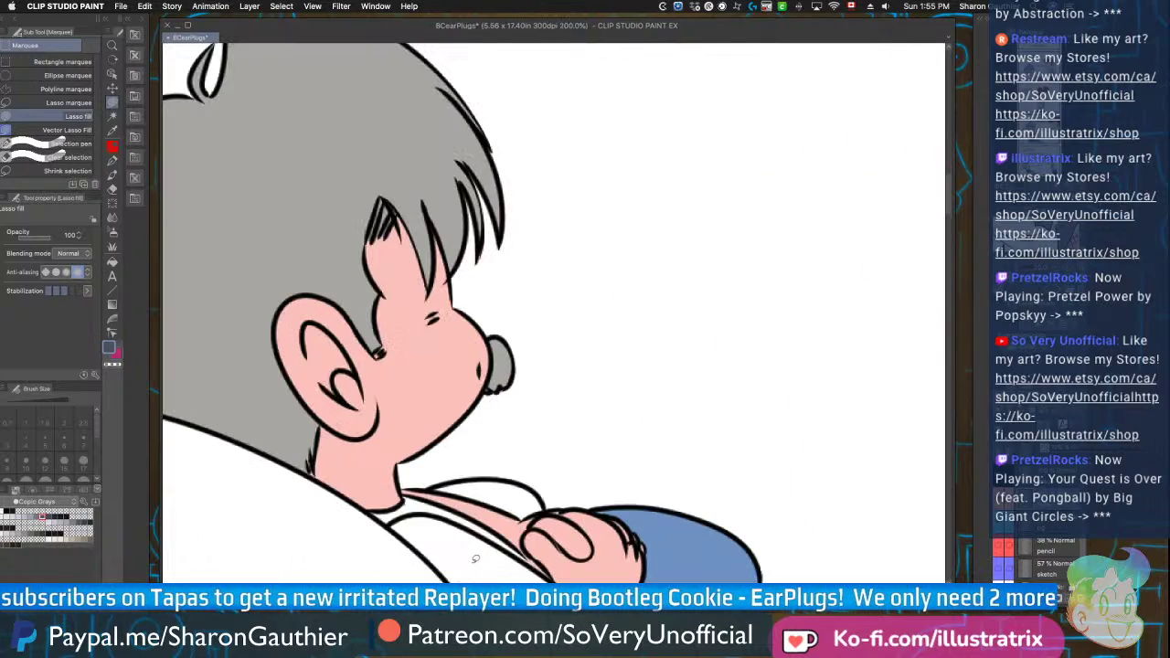
key(g)
click(475, 554)
click(482, 496)
click(424, 508)
key(m)
scroll(426, 439, down, 1)
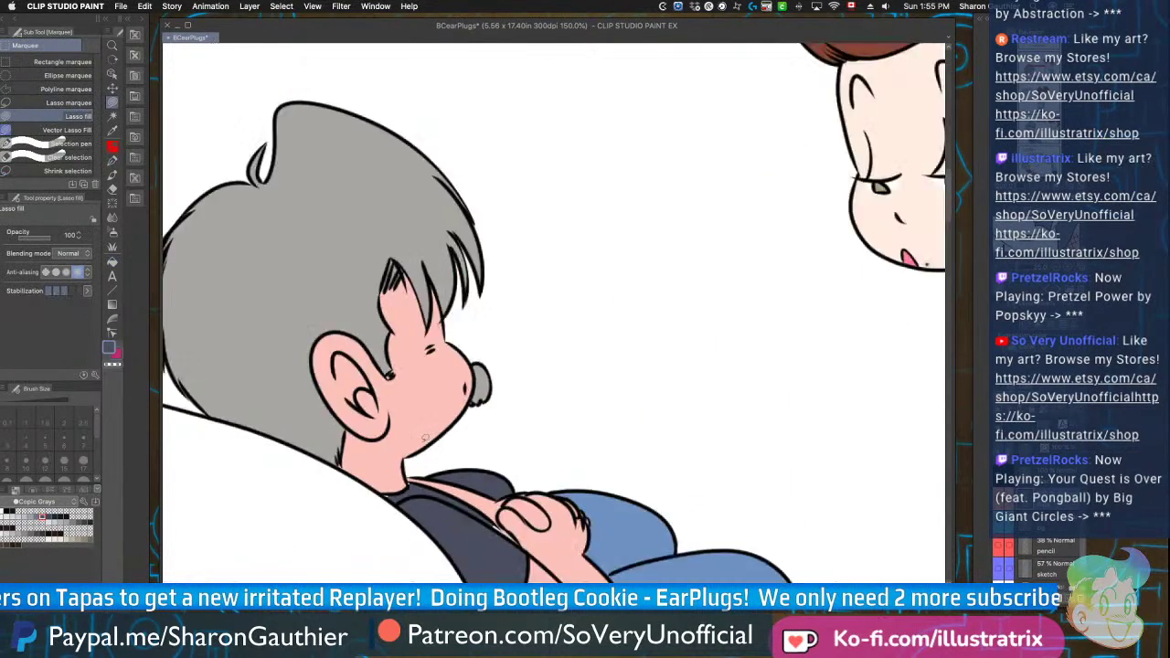
scroll(426, 438, down, 2)
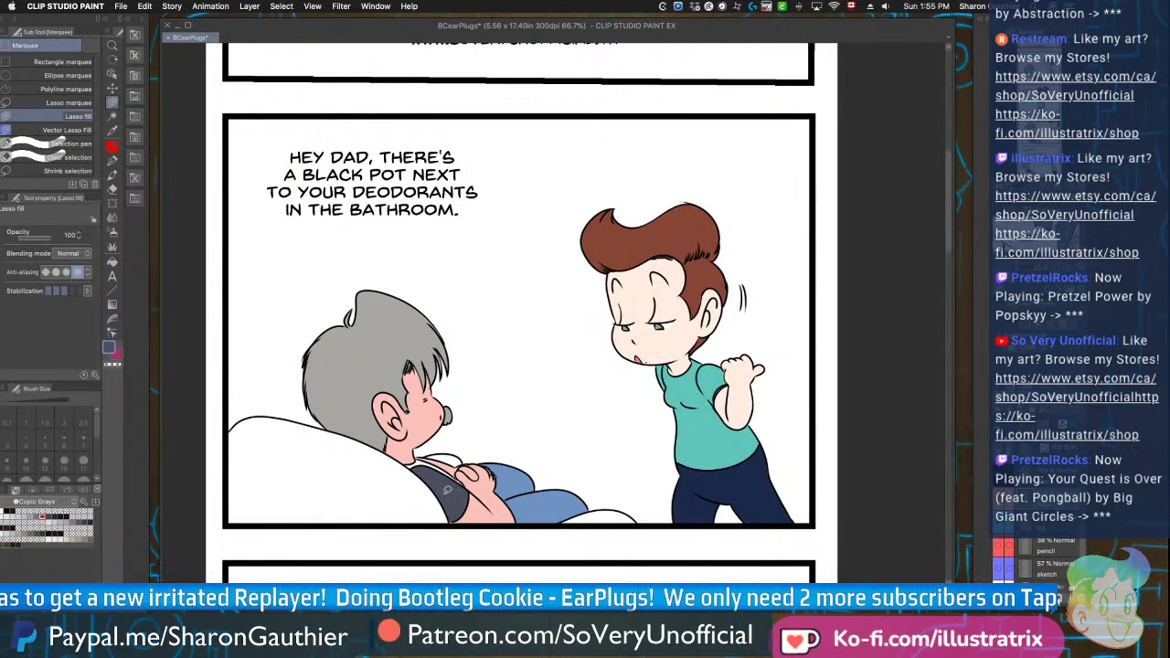
Fill the narrow shirt strip between the father's sleeve and far arm in the first story panel, up to his collar, with dark blue-grey
scroll(438, 468, up, 5)
key(g)
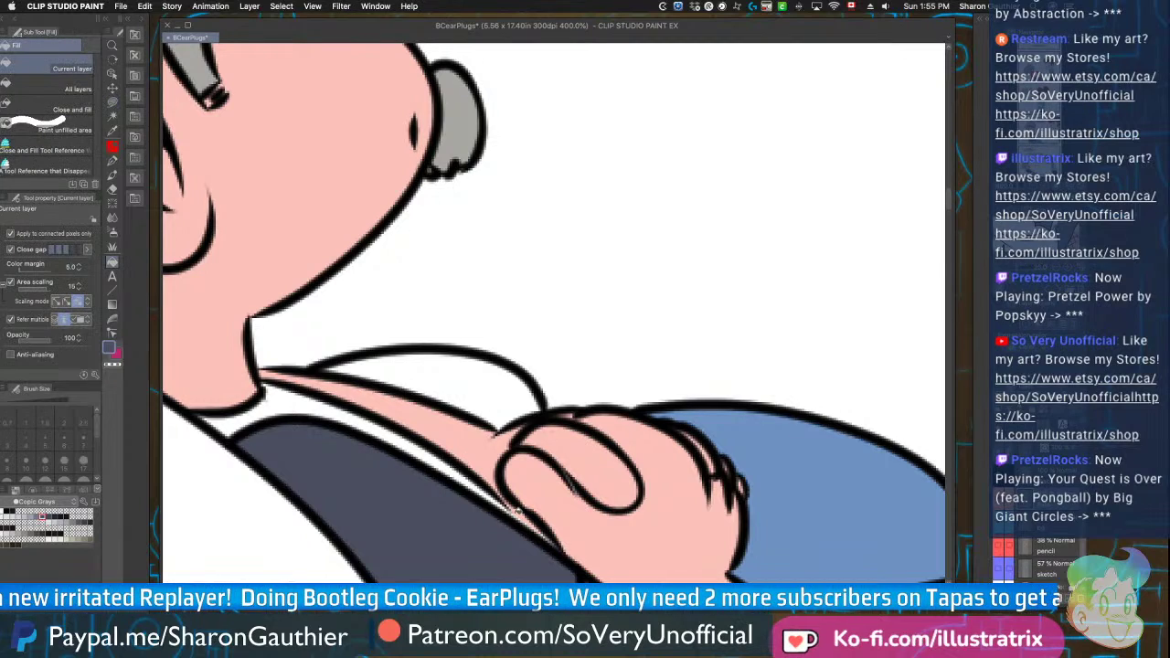
click(327, 405)
key(m)
drag(543, 547, 545, 550)
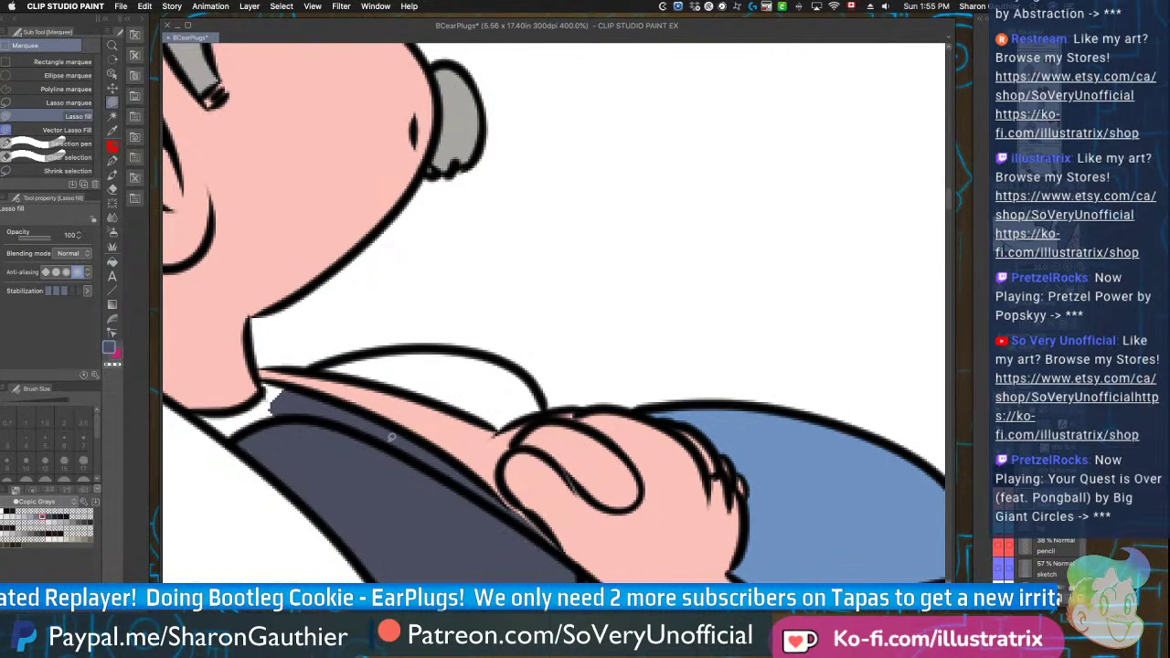
key(g)
click(257, 408)
key(m)
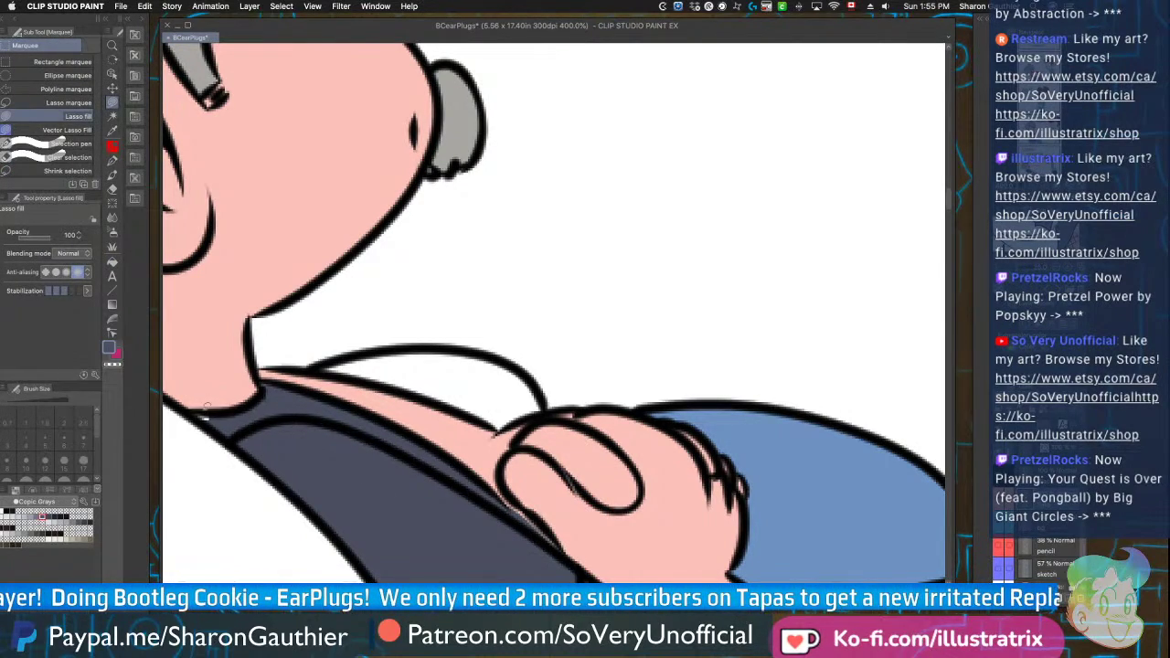
scroll(374, 498, down, 8)
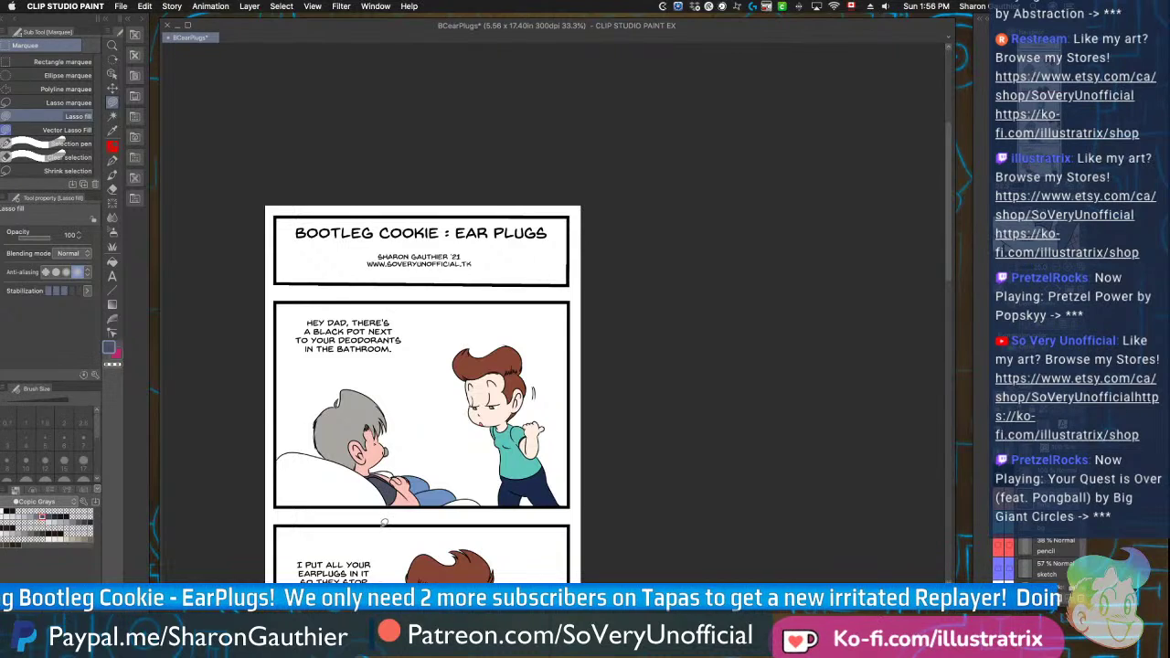
Switch the colour palette from Copic Grays to the Copic BG & B set
scroll(384, 523, down, 6)
scroll(351, 451, up, 7)
scroll(378, 463, down, 1)
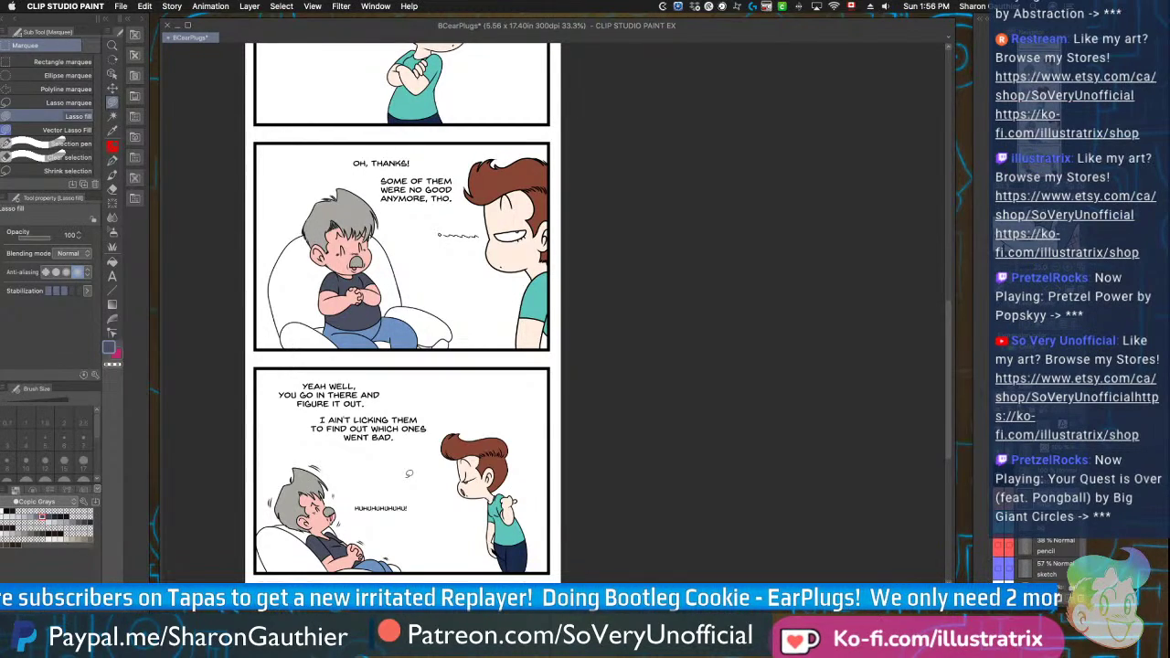
click(18, 505)
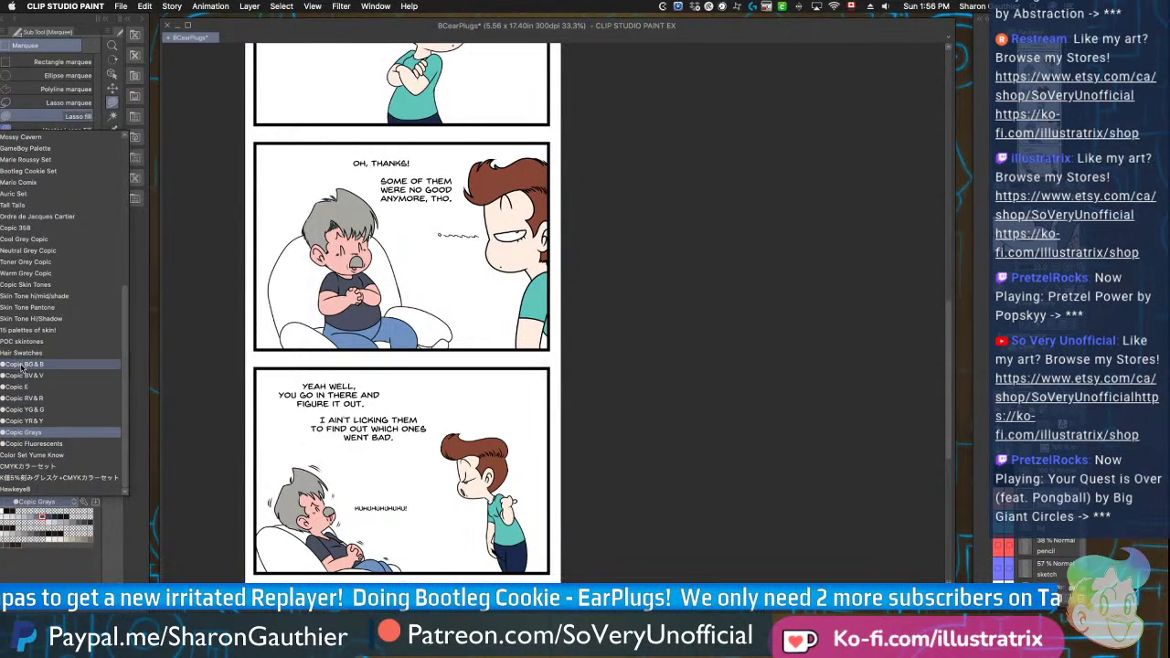
click(22, 364)
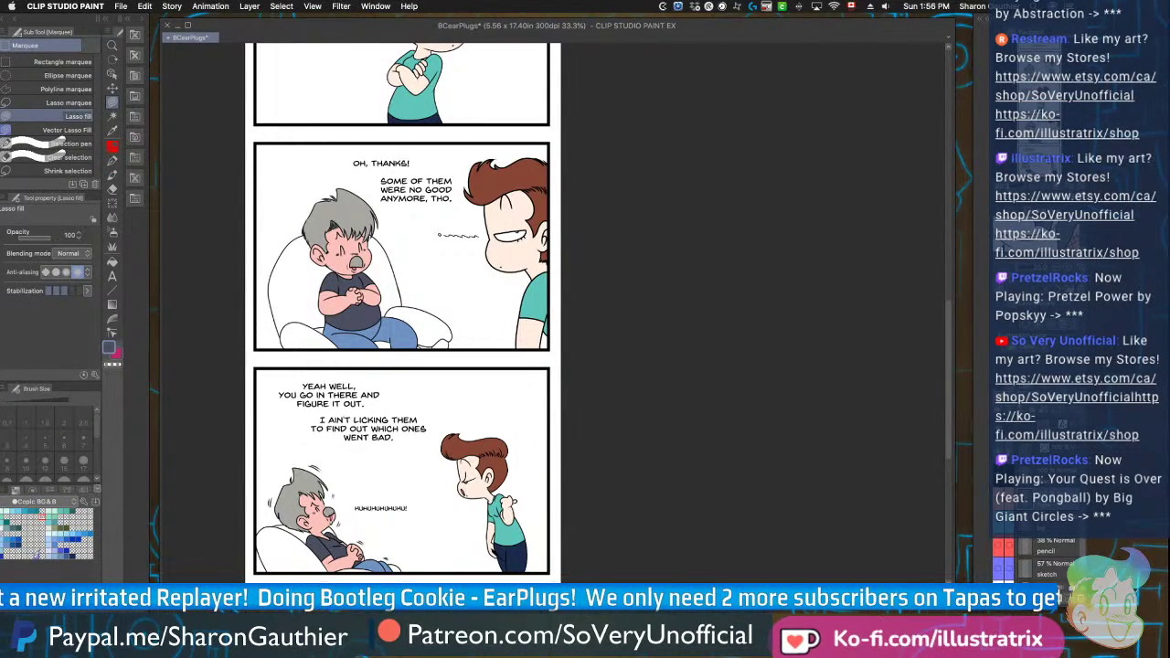